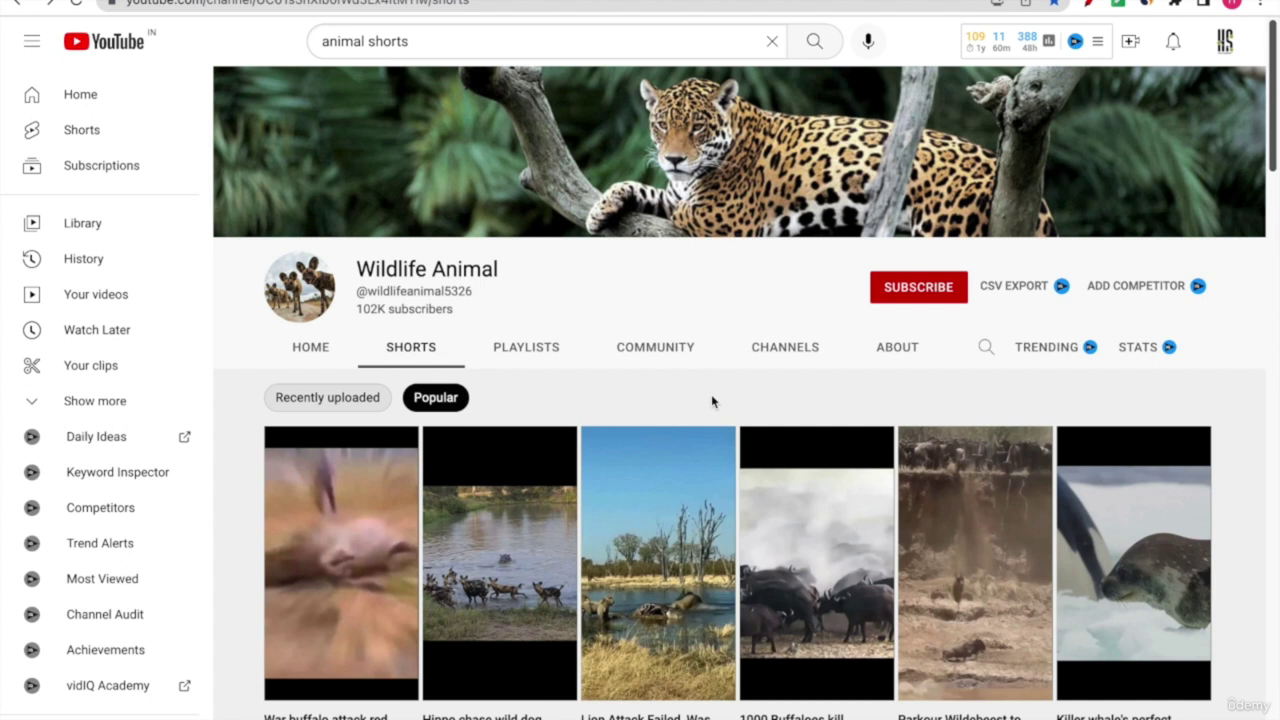
scroll(711, 401, down, 2)
scroll(242, 446, up, 2)
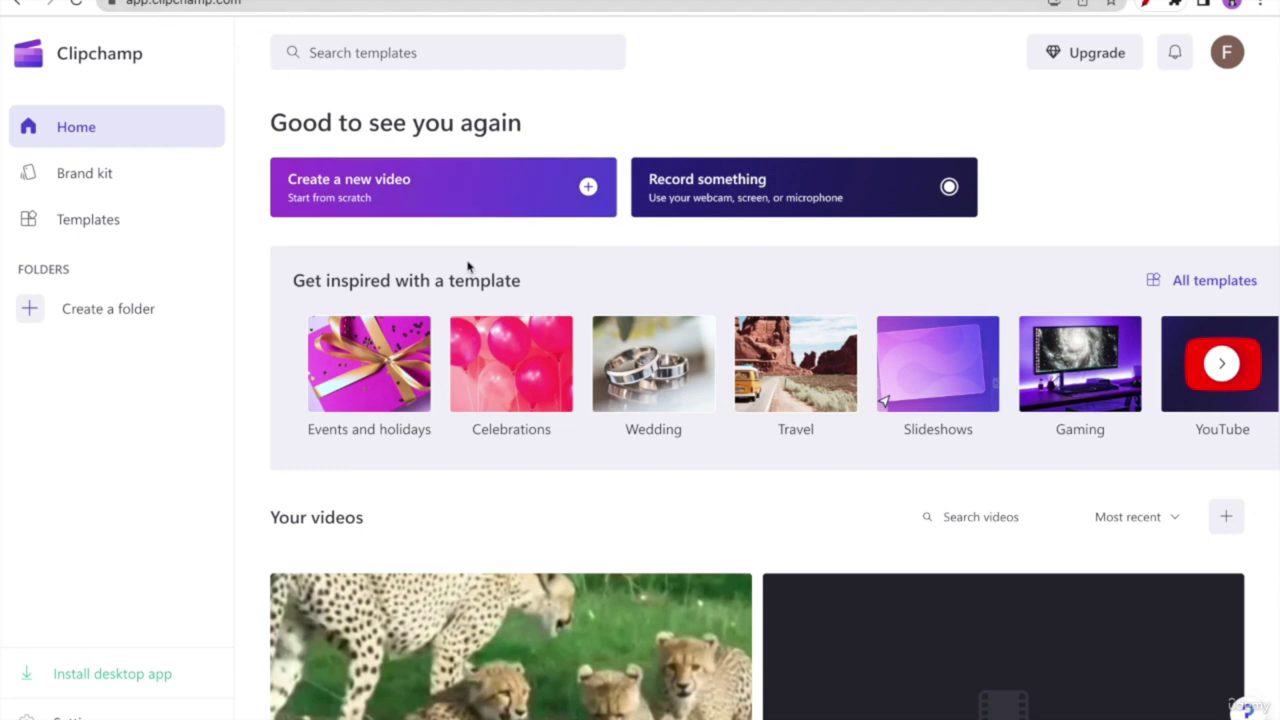
- In Clipchamp, create a new video from scratch and set its aspect ratio to 9:16 portrait
click(410, 189)
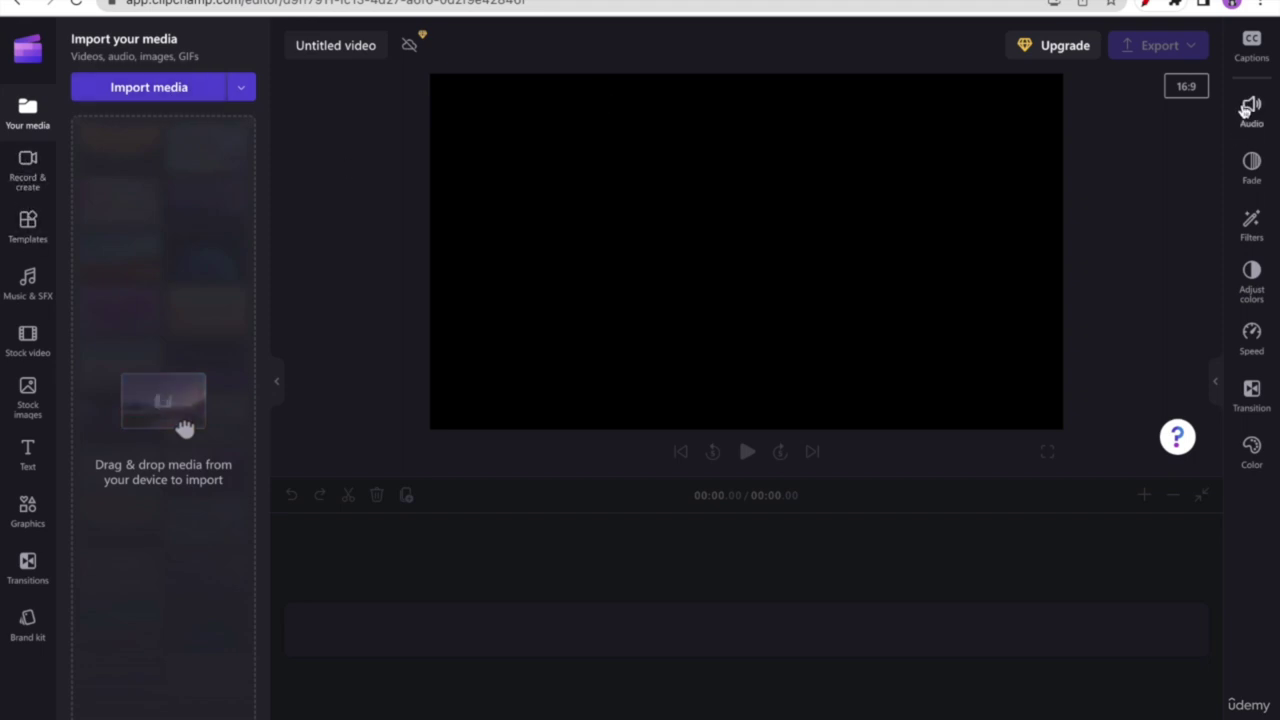
click(1188, 90)
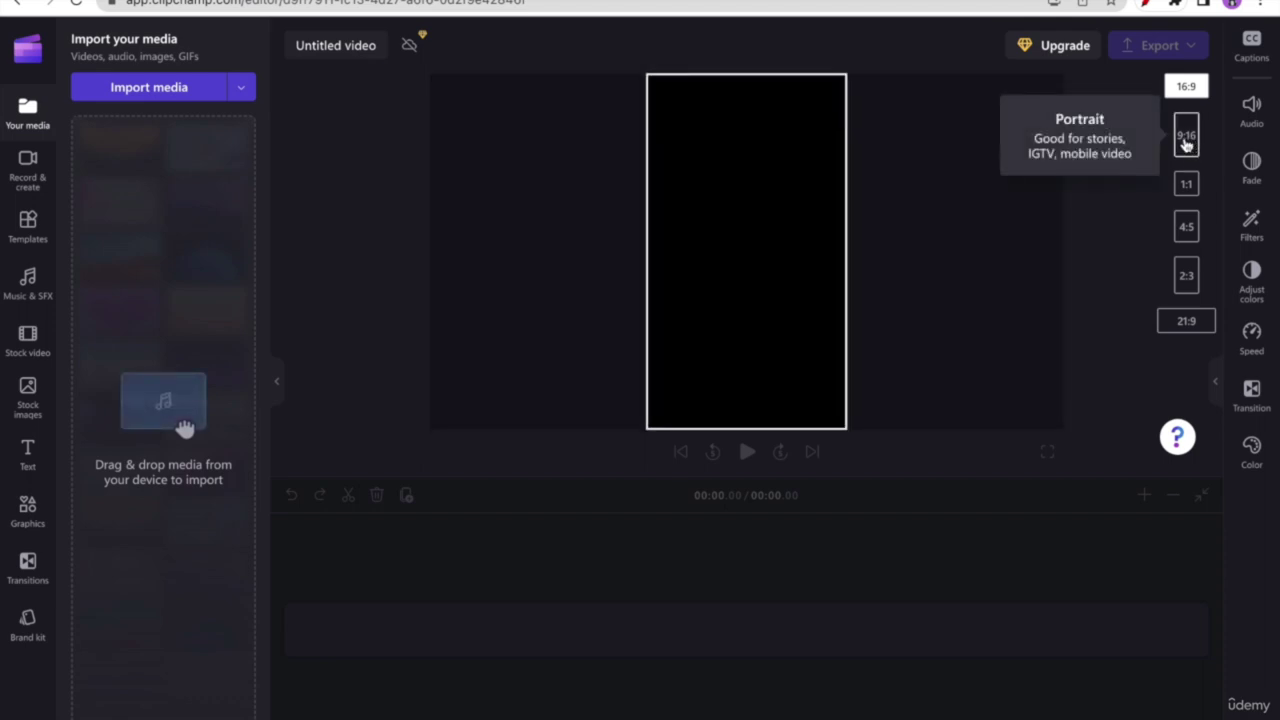
click(1185, 140)
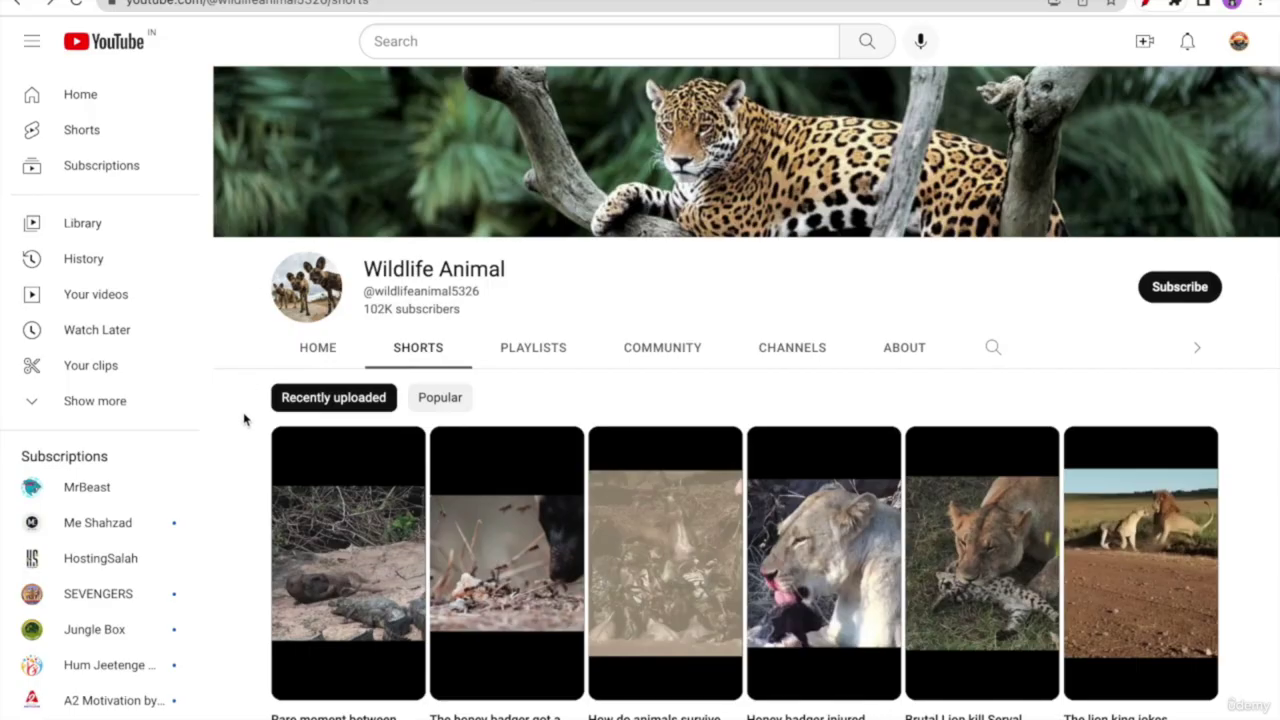
- Switch to the Wildlife Animal shorts page on YouTube, open the short about the honey badger's hundred thousand stings and mute it
scroll(243, 440, down, 2)
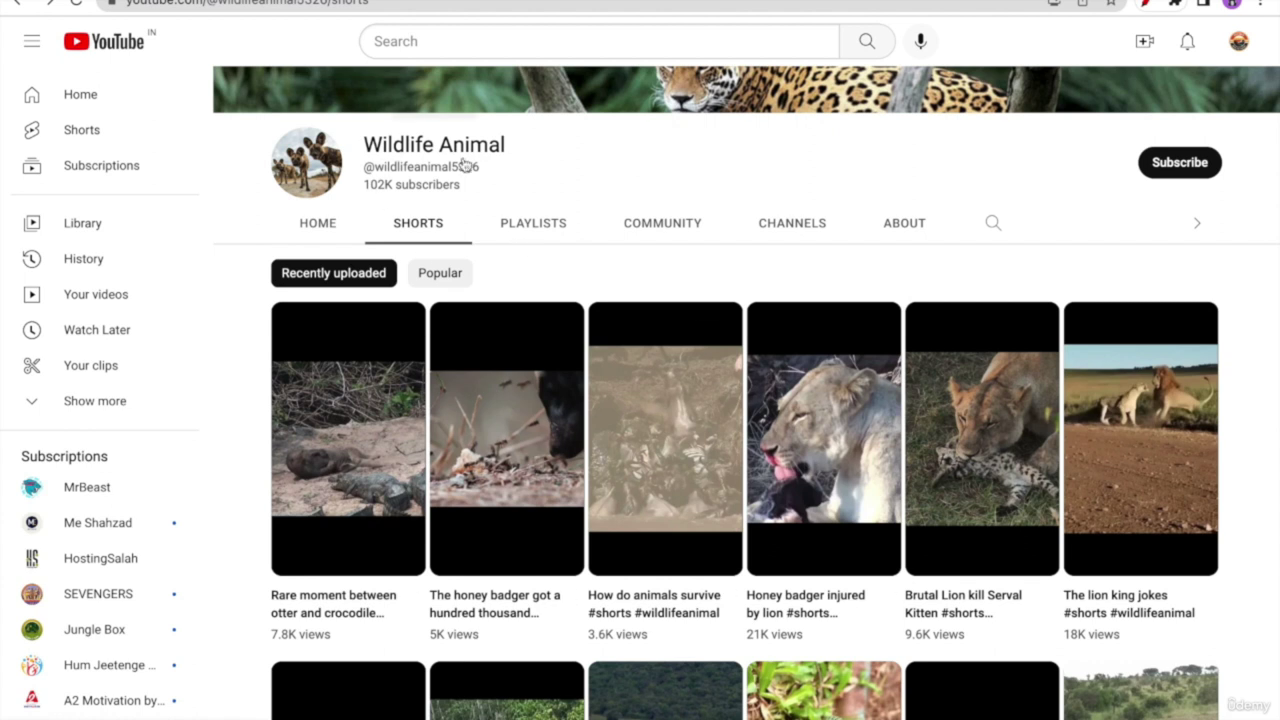
click(516, 466)
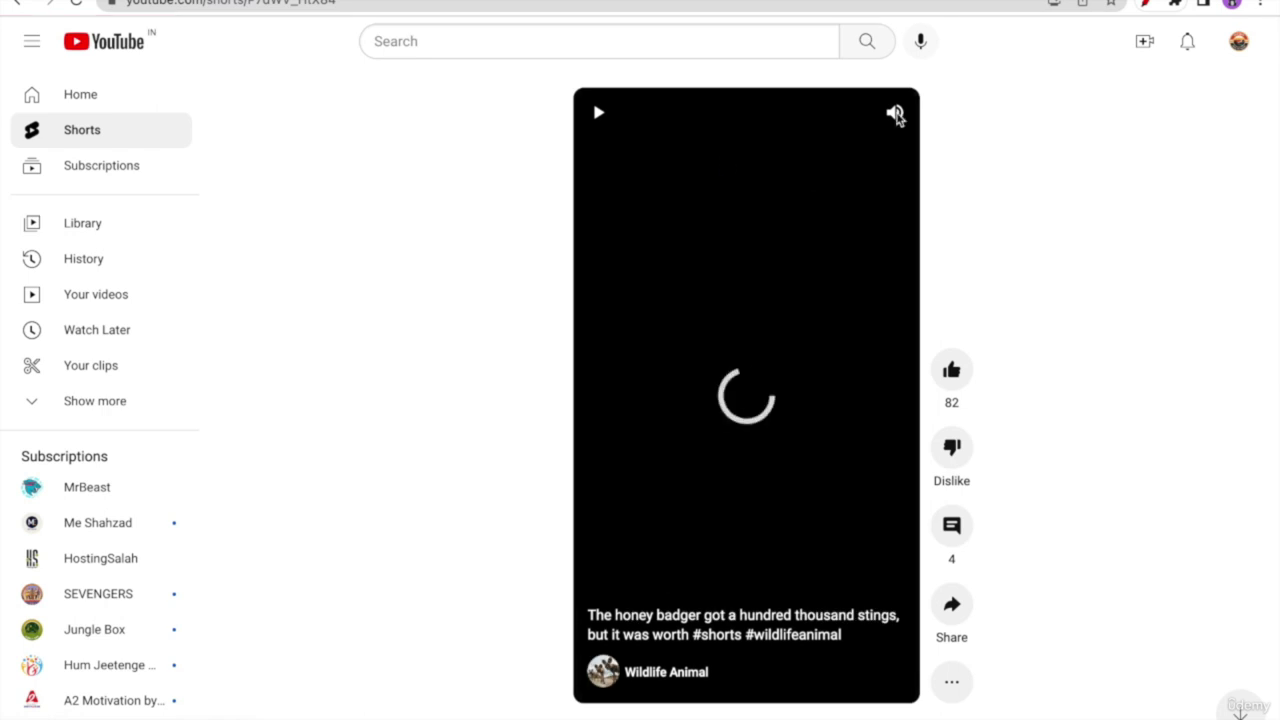
click(895, 114)
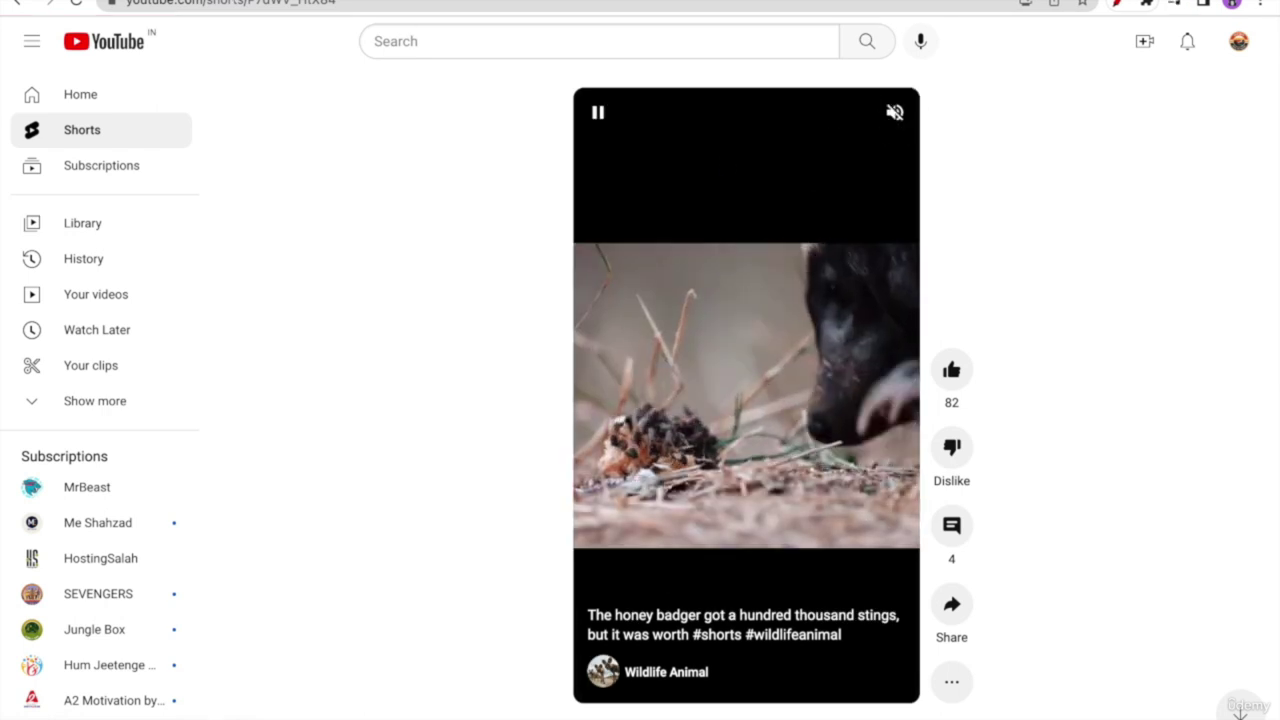
- Open the short in the savefrom.net downloader by adding "ss" before "youtube" in its address, and download it as MP4 720
click(162, 10)
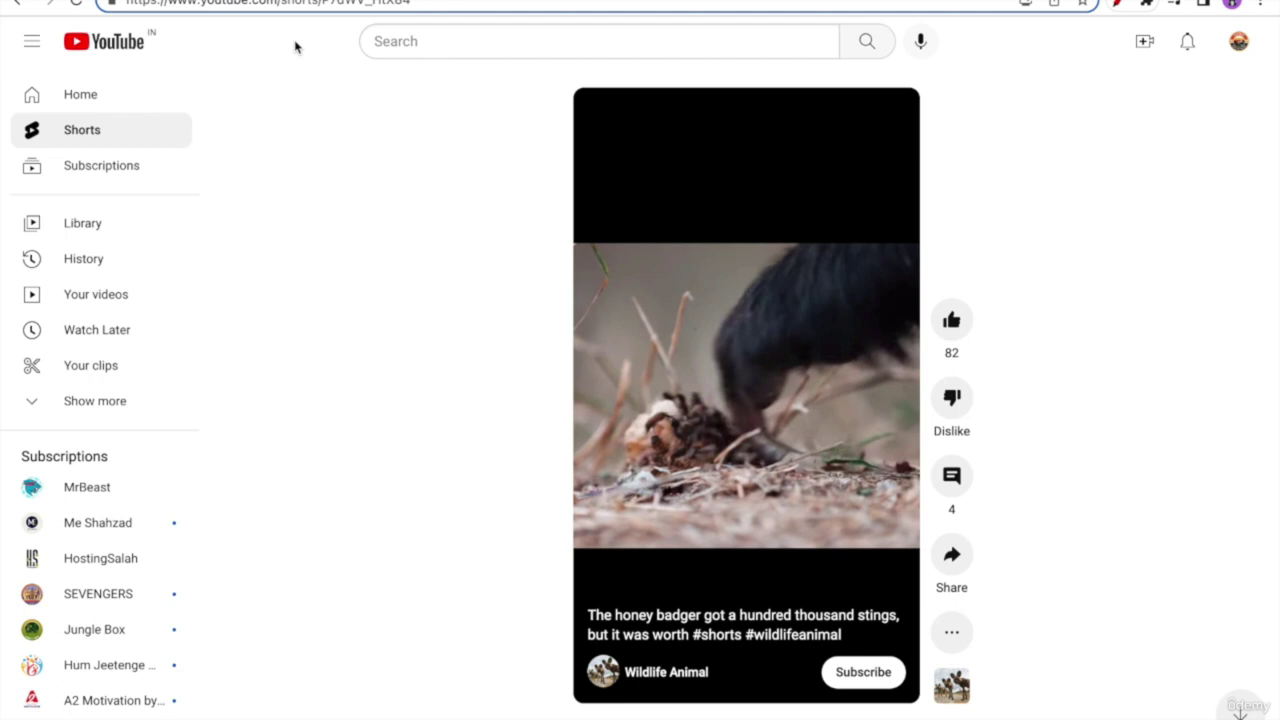
text(ss)
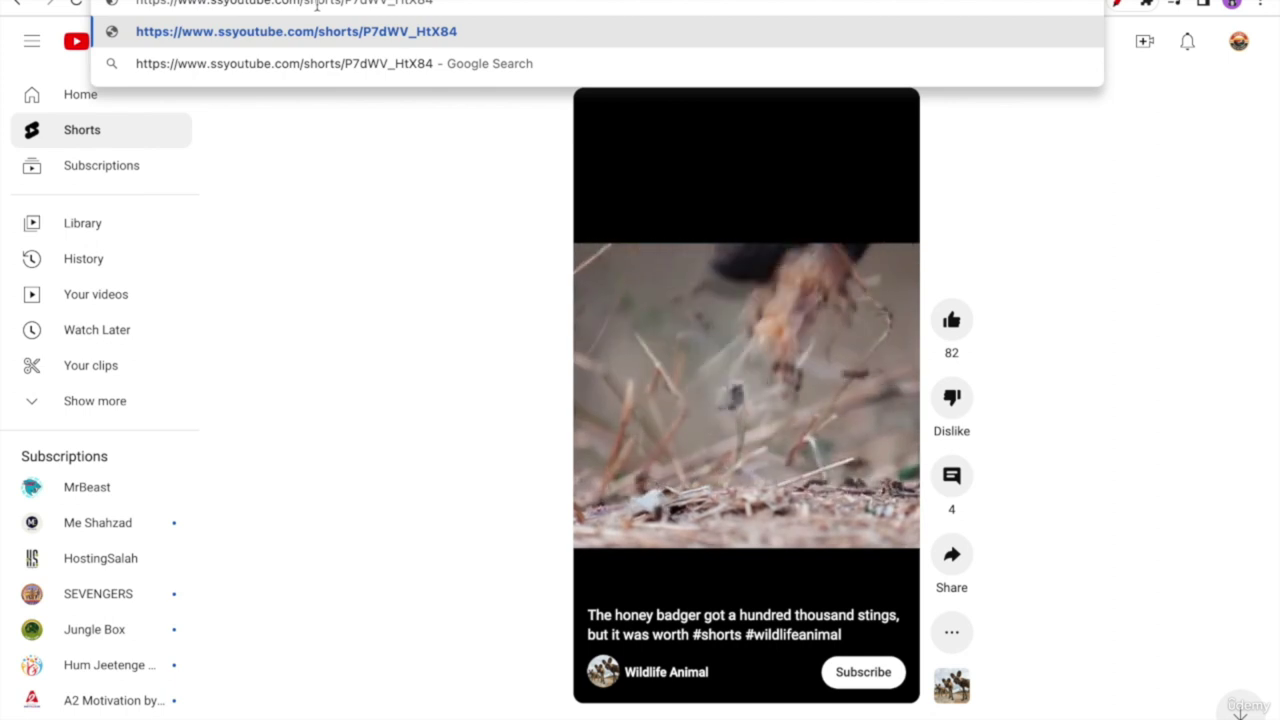
key(Return)
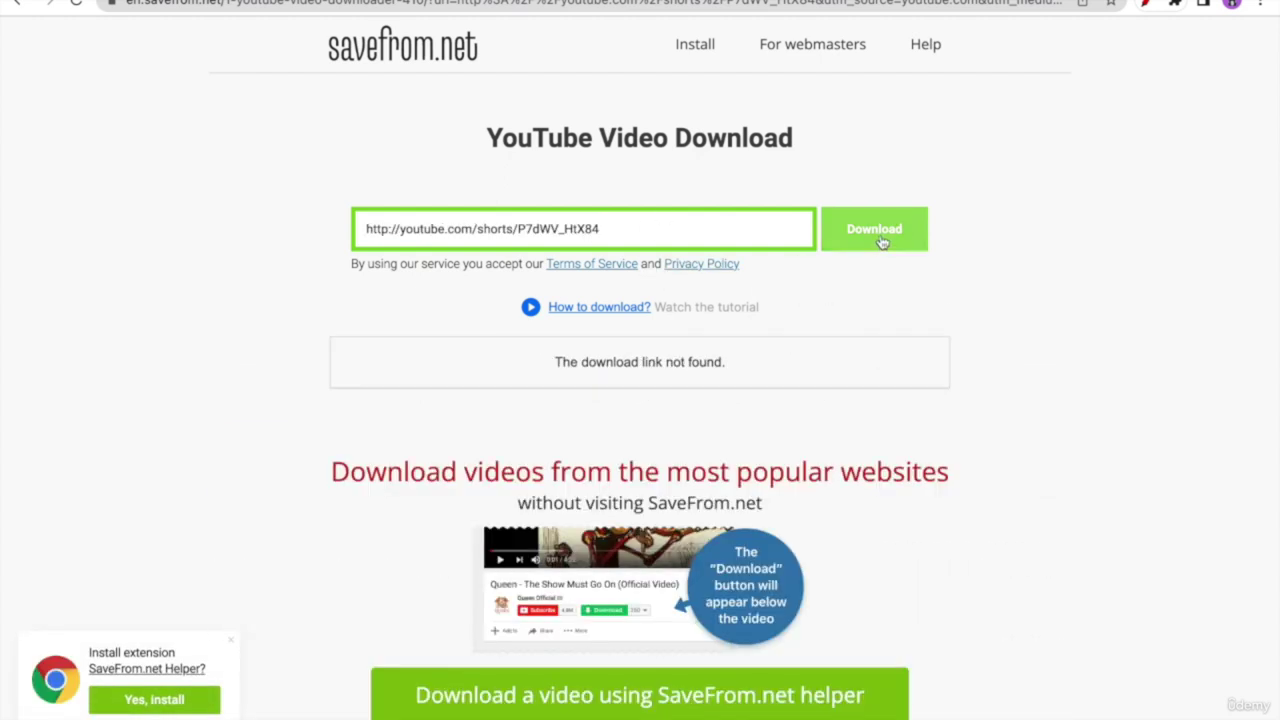
click(880, 236)
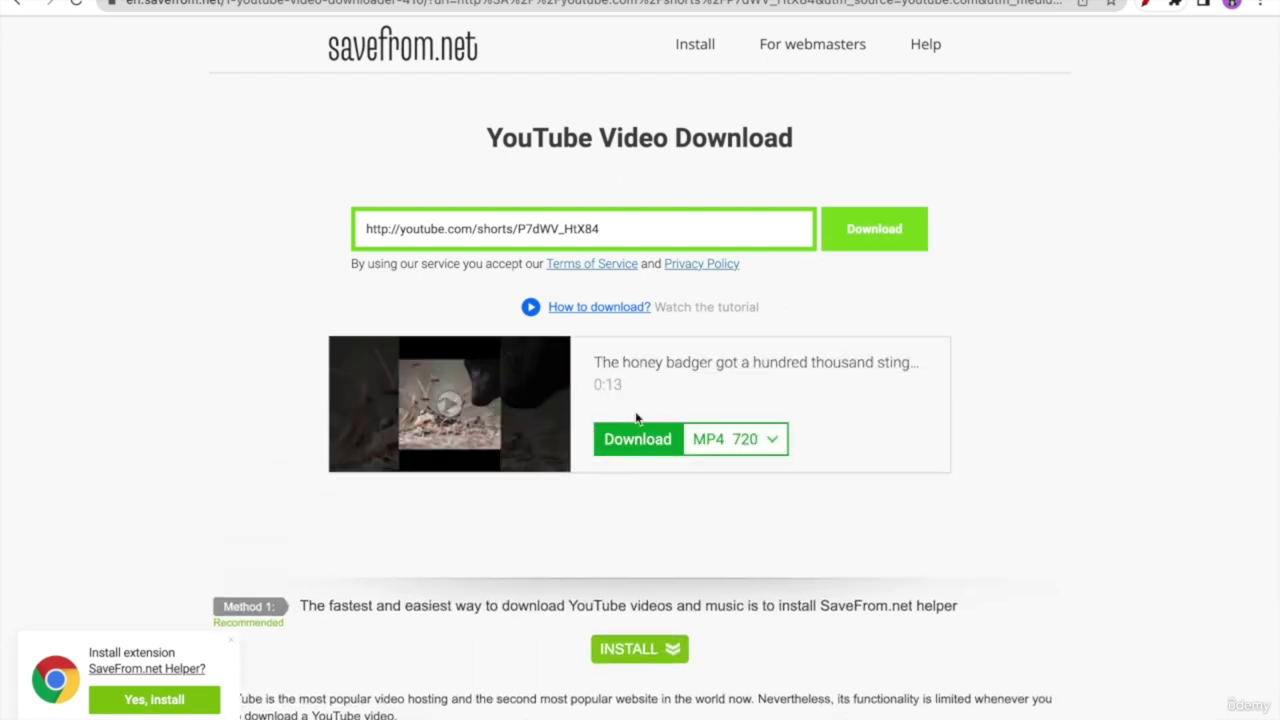
click(650, 448)
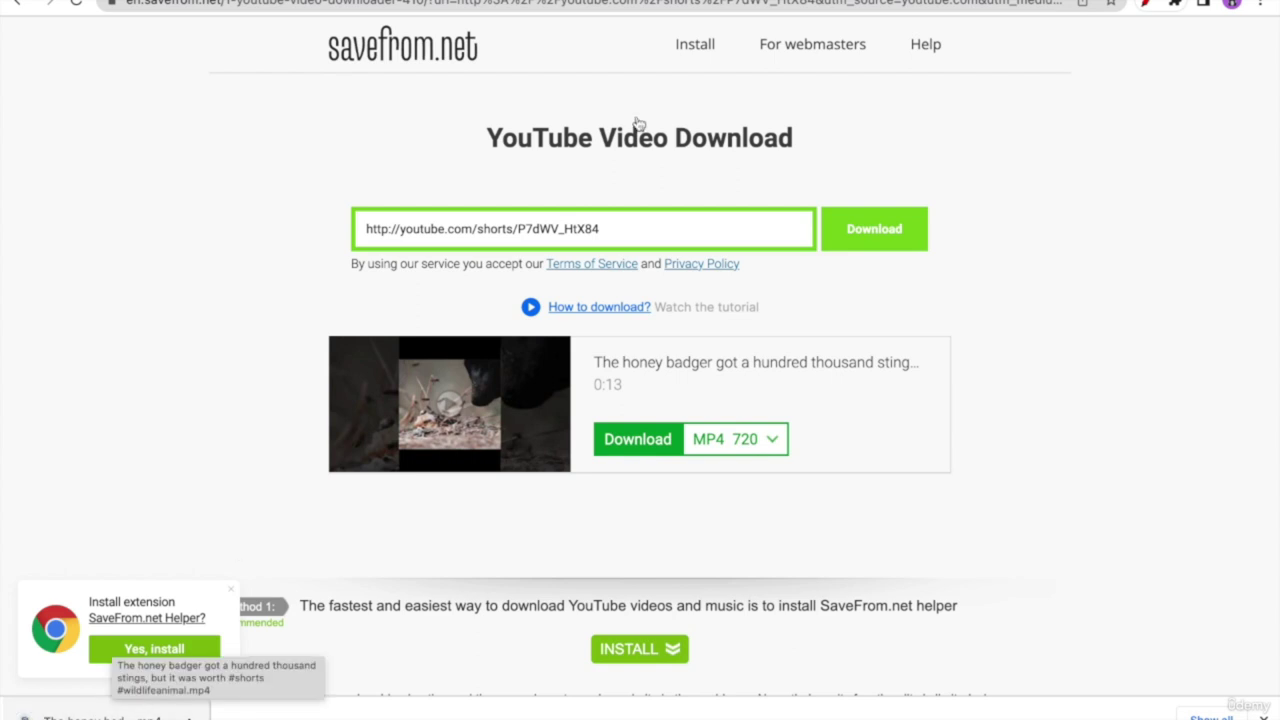
- Import the downloaded honey badger video into the Clipchamp project's media and place a single copy on the timeline
drag(100, 717, 185, 403)
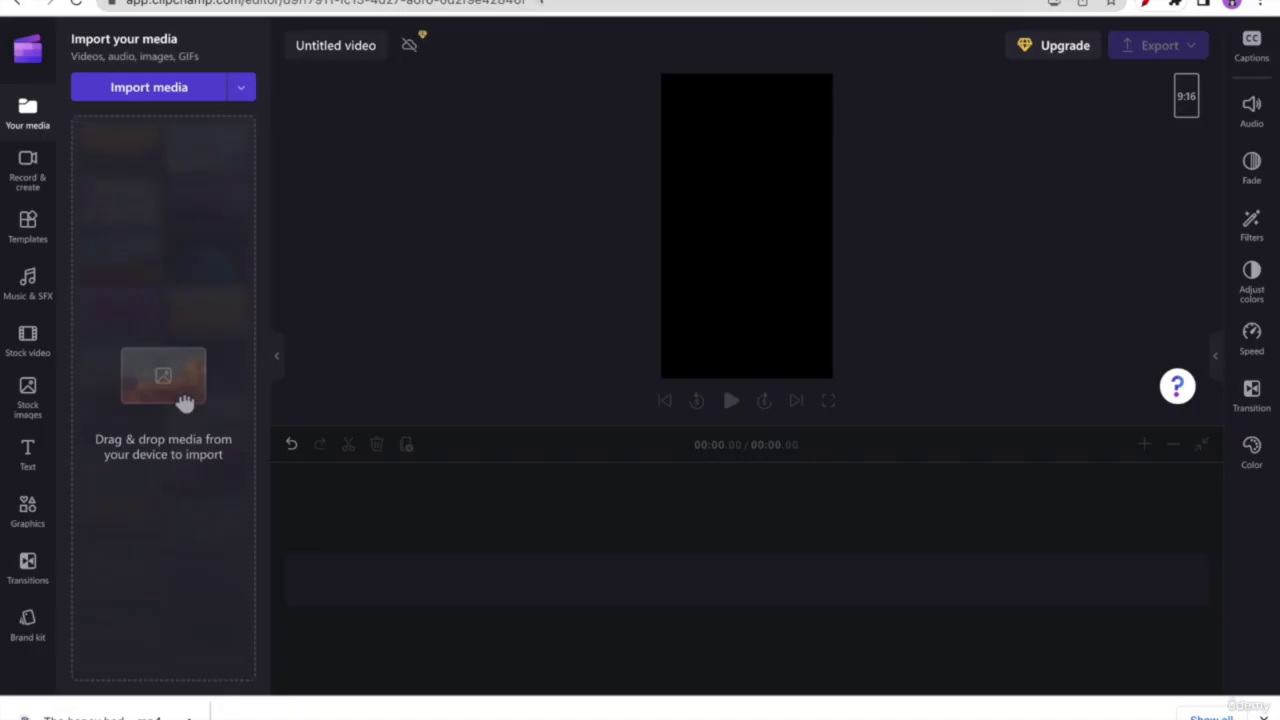
drag(80, 716, 176, 336)
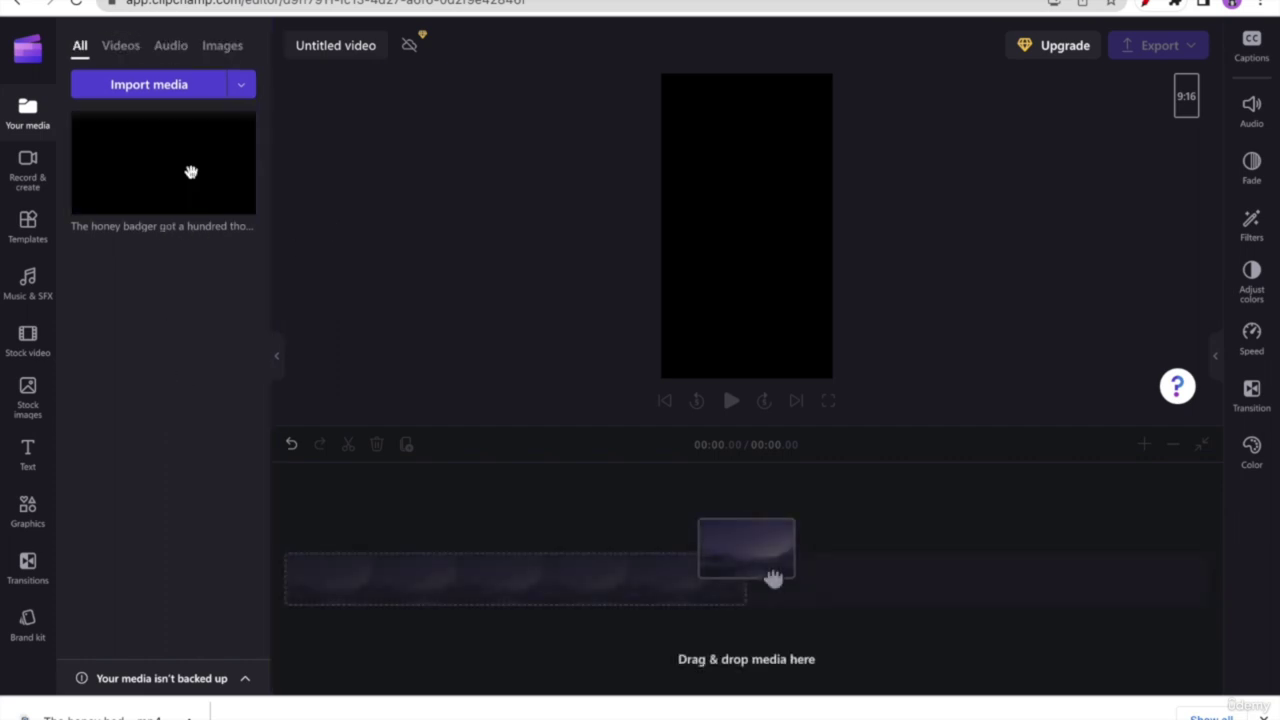
mouse_move(216, 230)
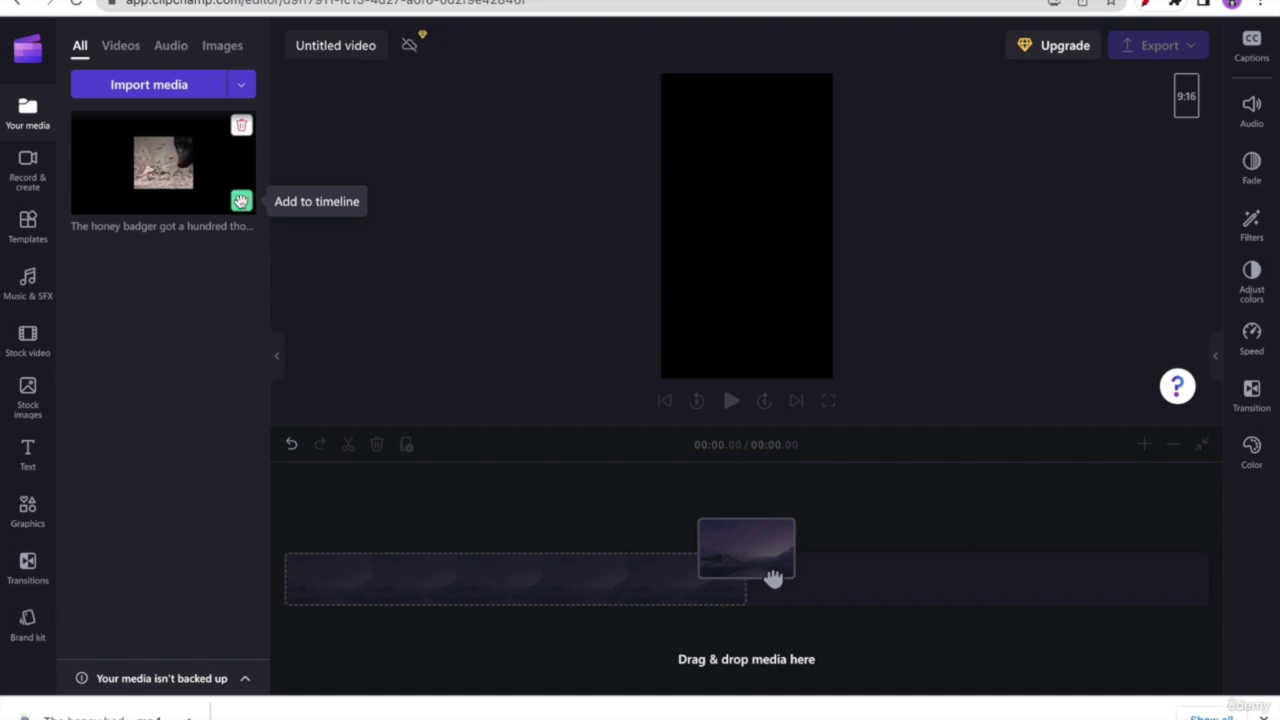
drag(773, 578, 775, 580)
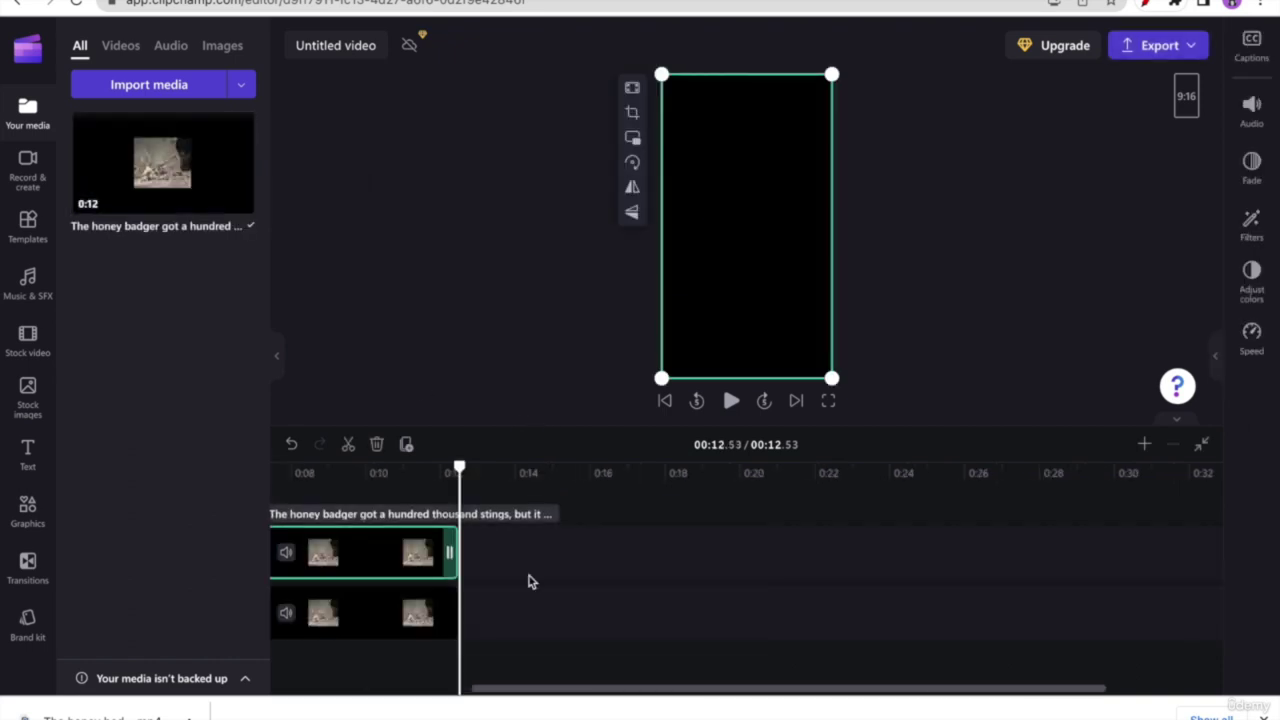
scroll(603, 569, left, 5)
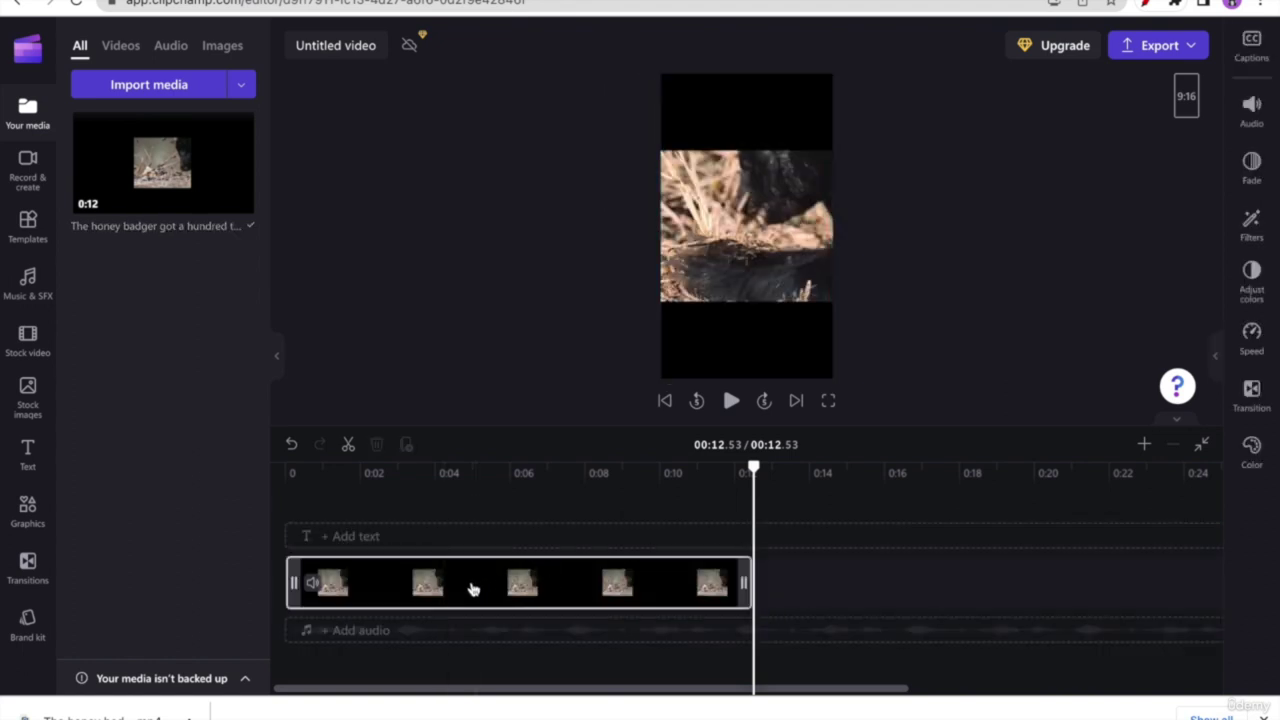
- Return to the start of the timeline, mute the honey badger clip and play it through
click(686, 570)
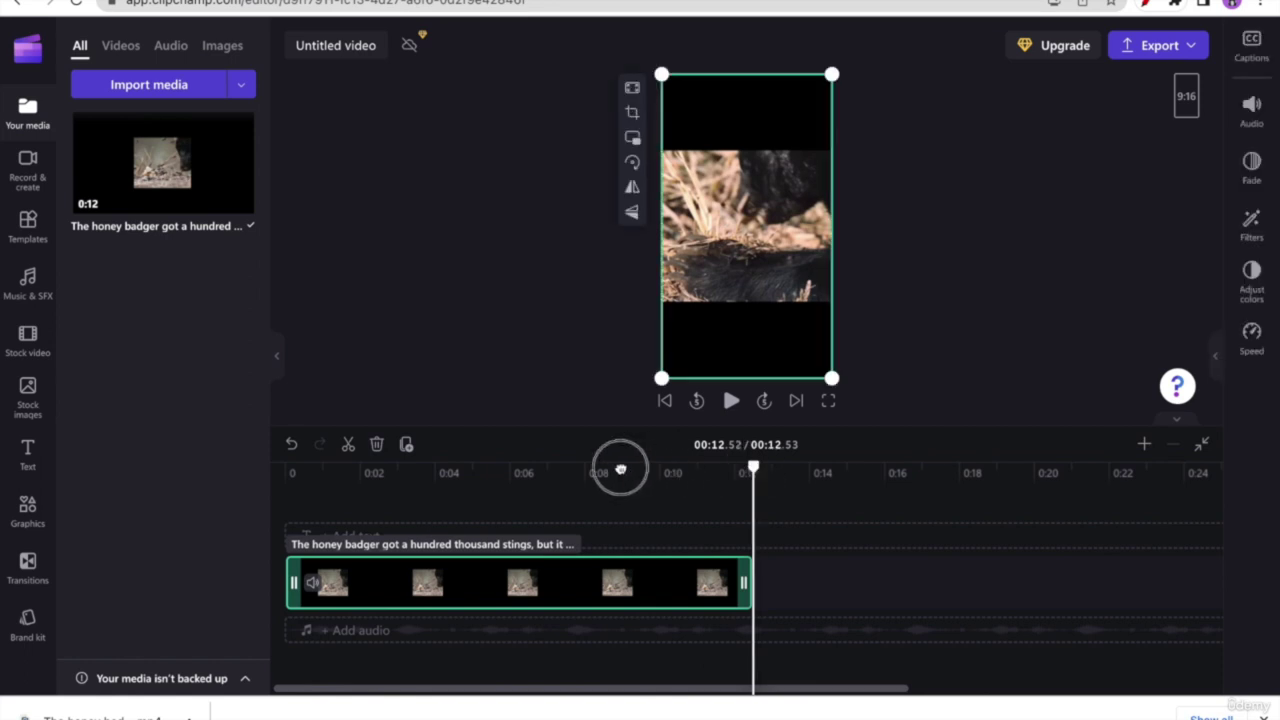
click(280, 540)
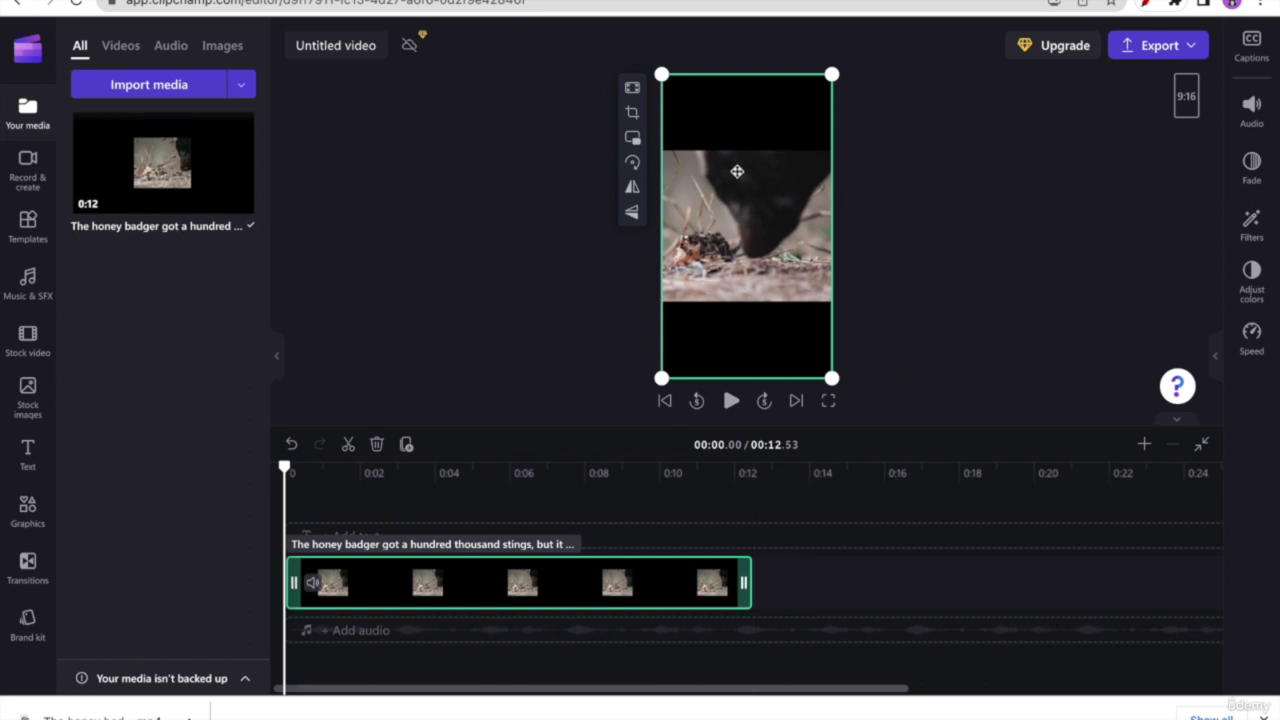
click(353, 540)
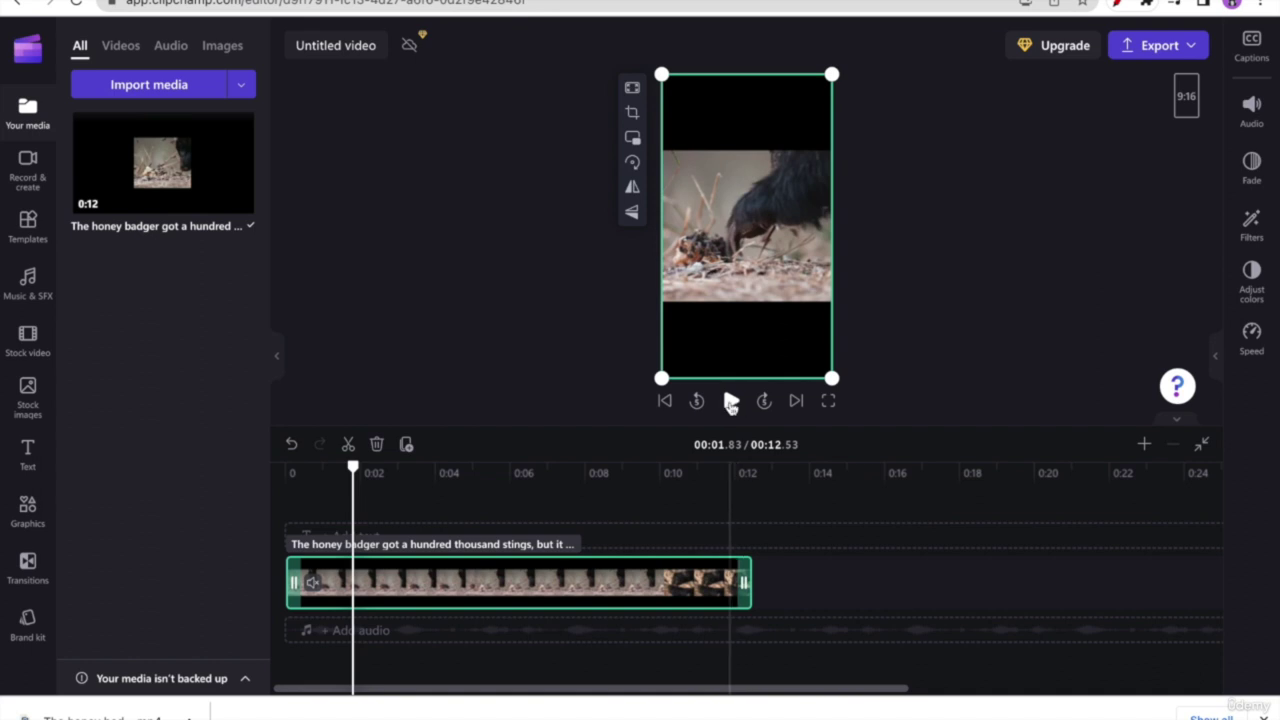
click(731, 403)
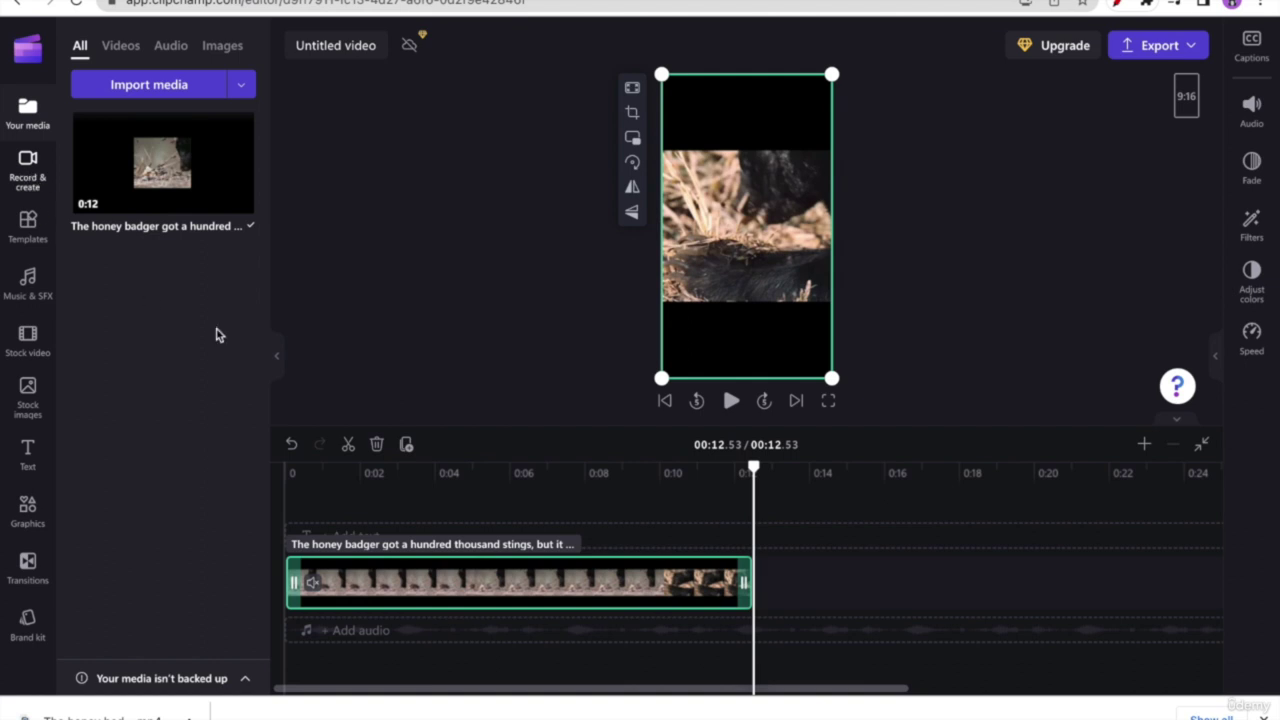
- Start a text-to-speech voiceover and browse the available speech languages
click(27, 170)
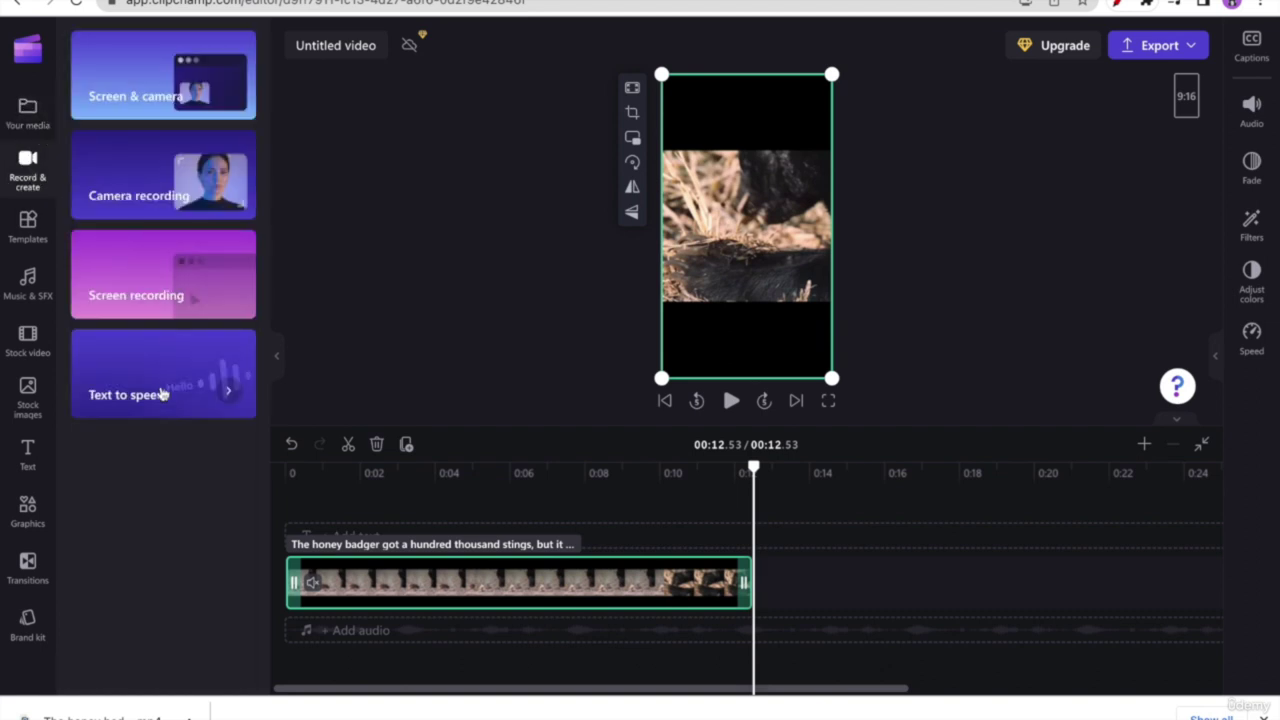
click(166, 389)
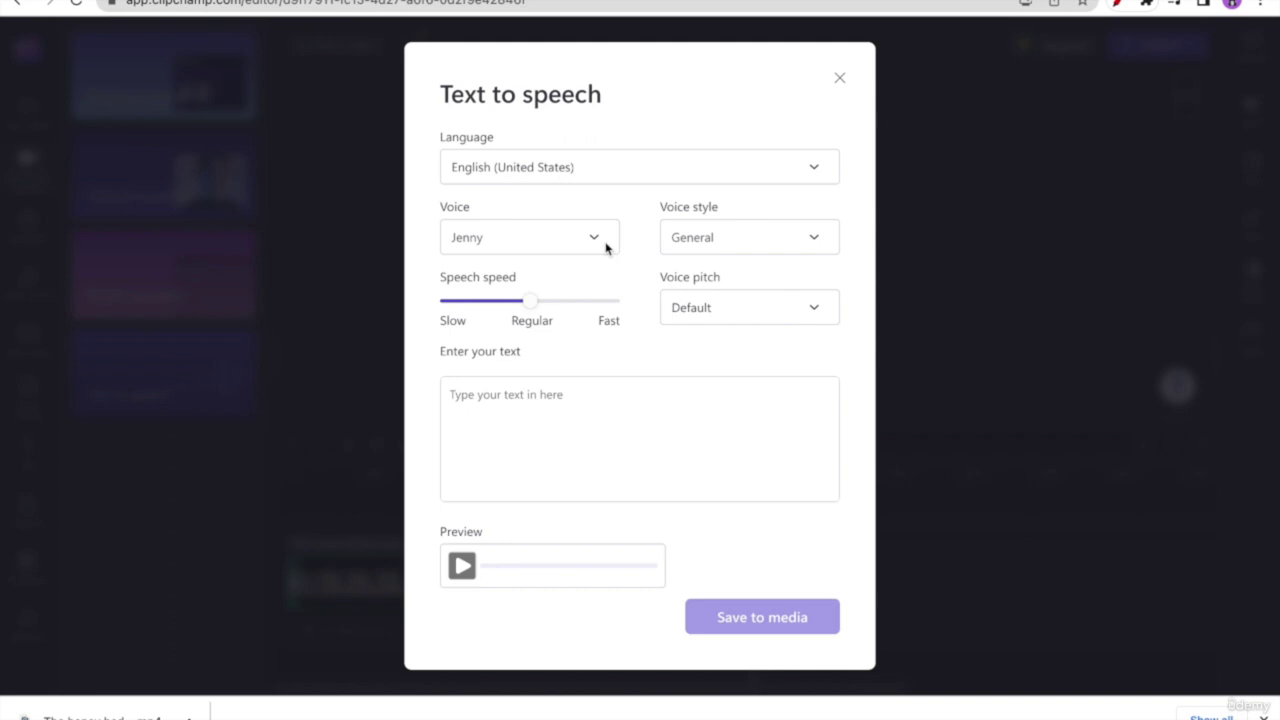
click(652, 176)
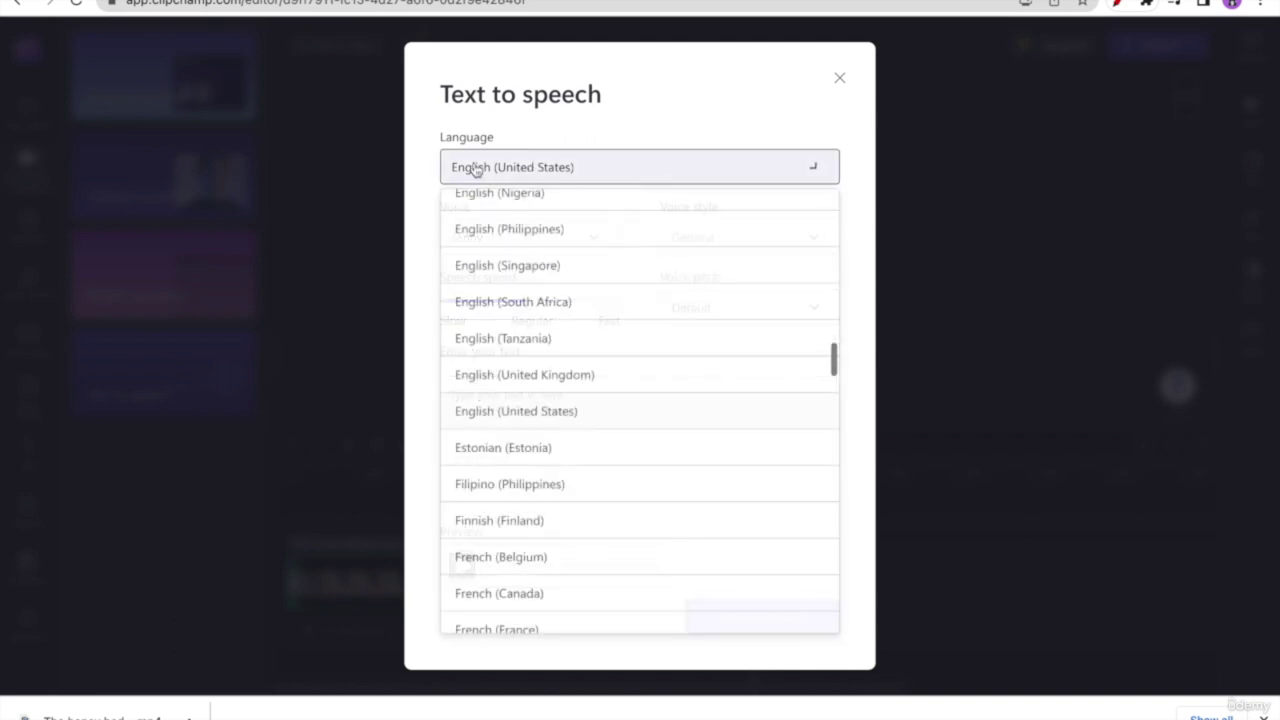
scroll(613, 445, down, 3)
scroll(613, 445, up, 3)
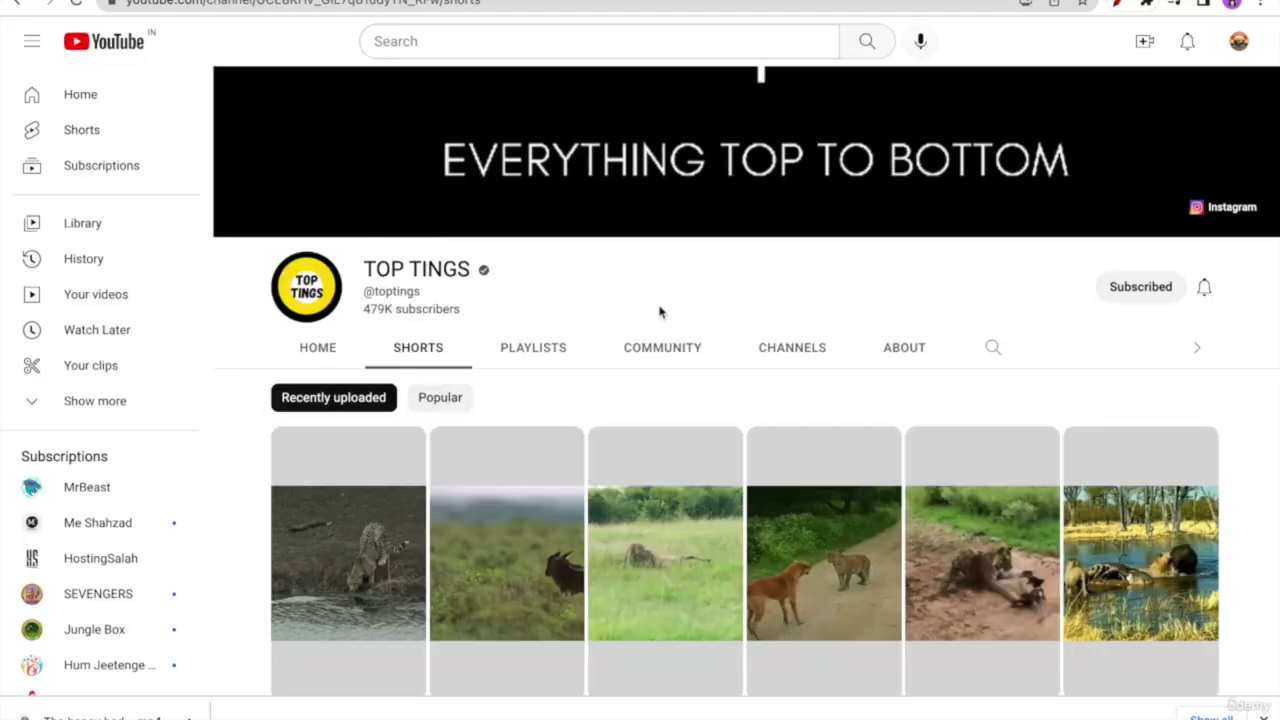
- Switch to the TOP TINGS channel on YouTube, check its About details, and return to the Clipchamp project
click(900, 348)
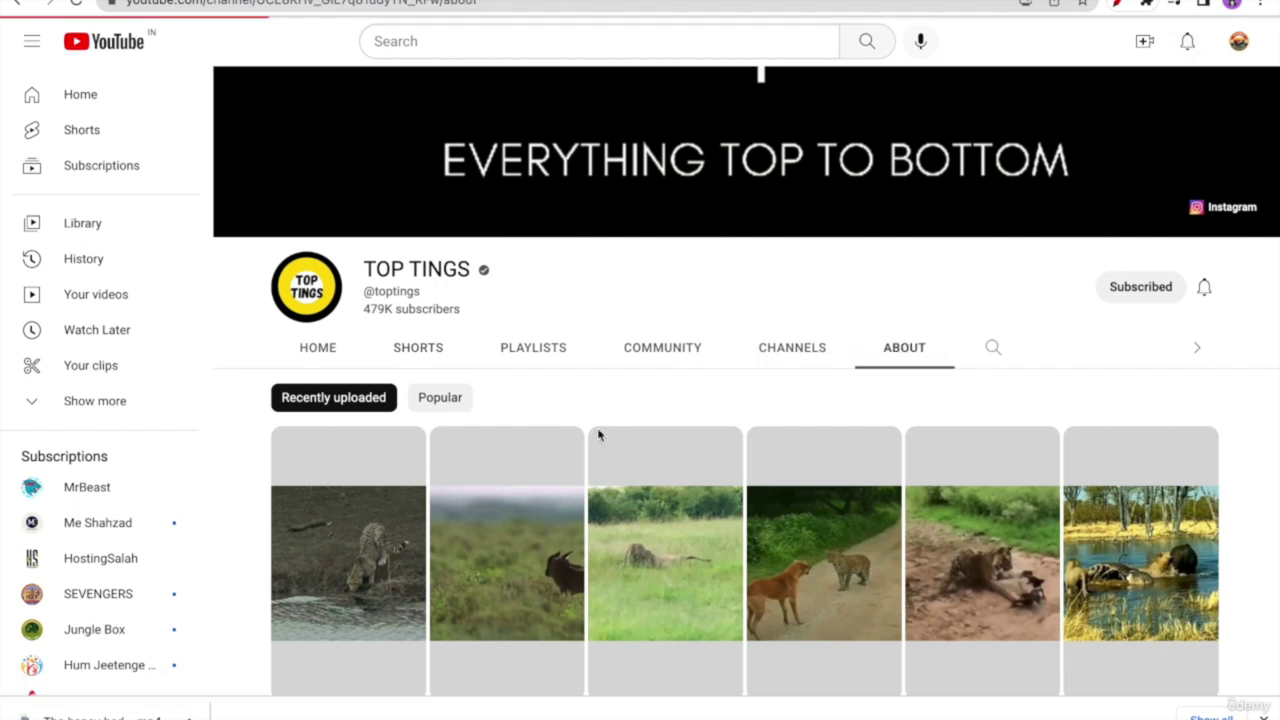
scroll(598, 435, down, 2)
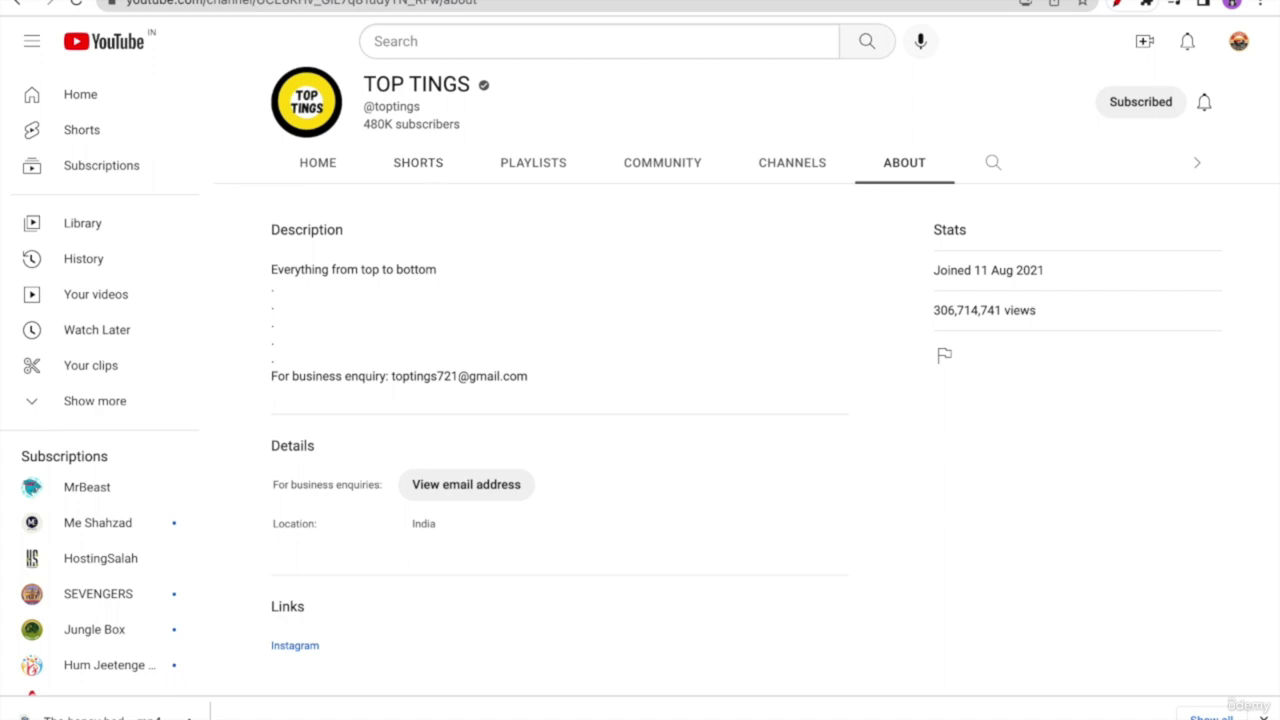
key(ctrl+Tab)
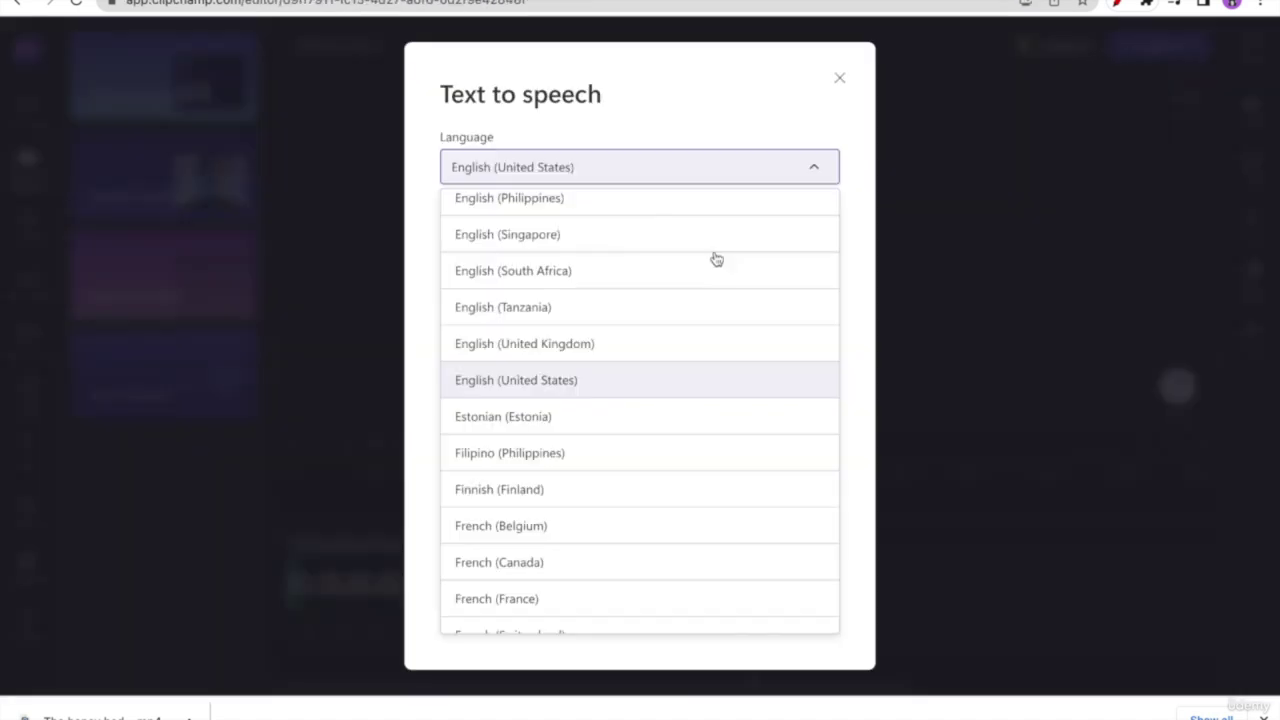
- Keep English (United States) and enter as speech text "In this Video You can see a Honey Badger is trying to steal the Honey from Bees"
click(793, 172)
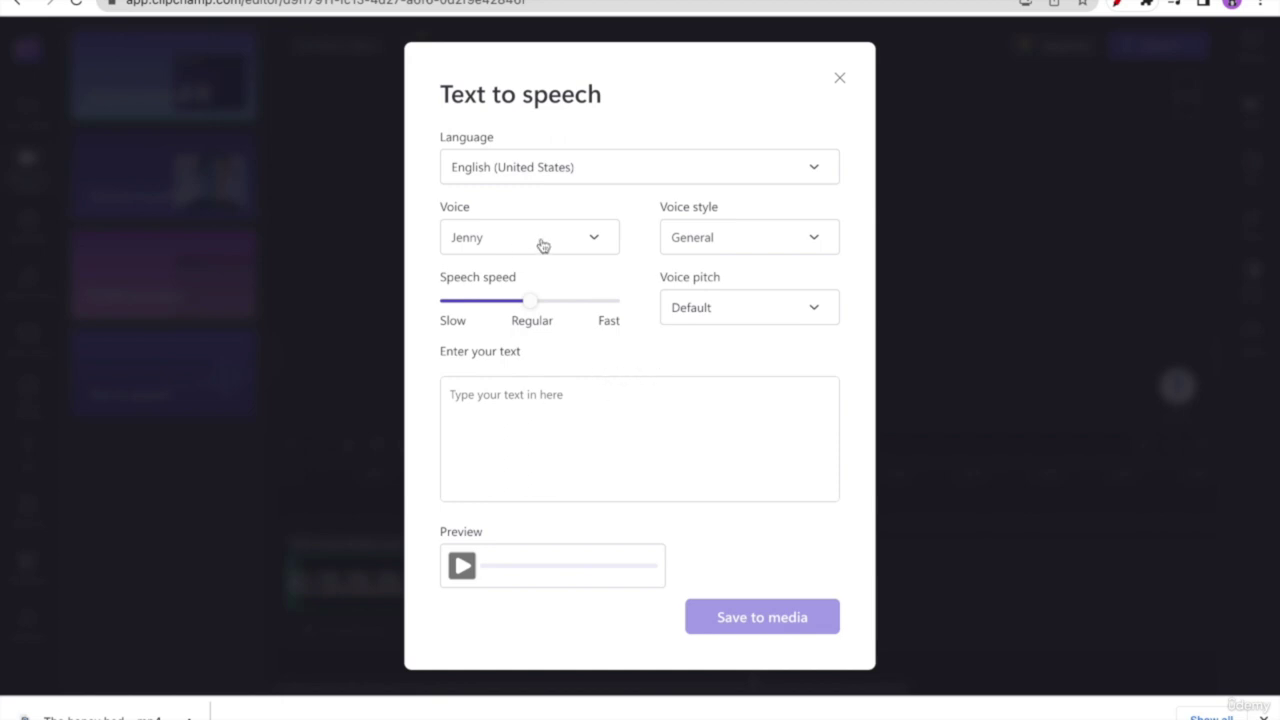
click(600, 408)
text(In this Video You can see a)
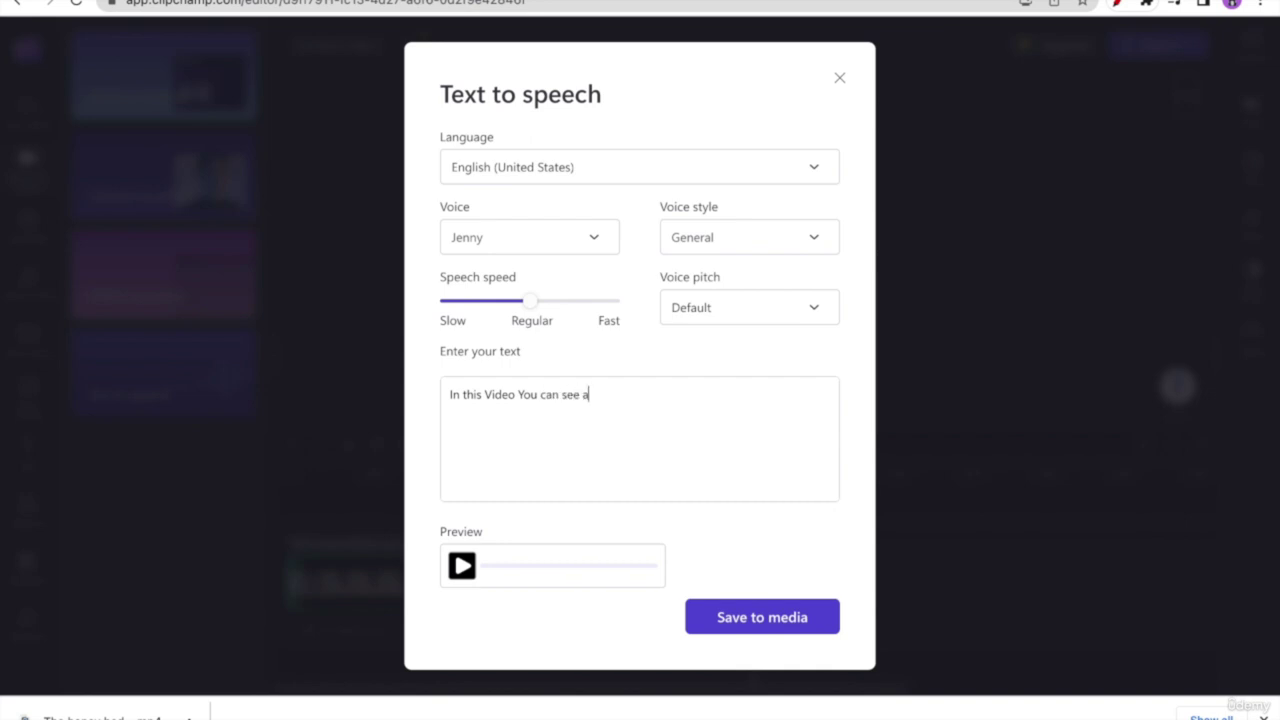
text( Honey Badger is trying)
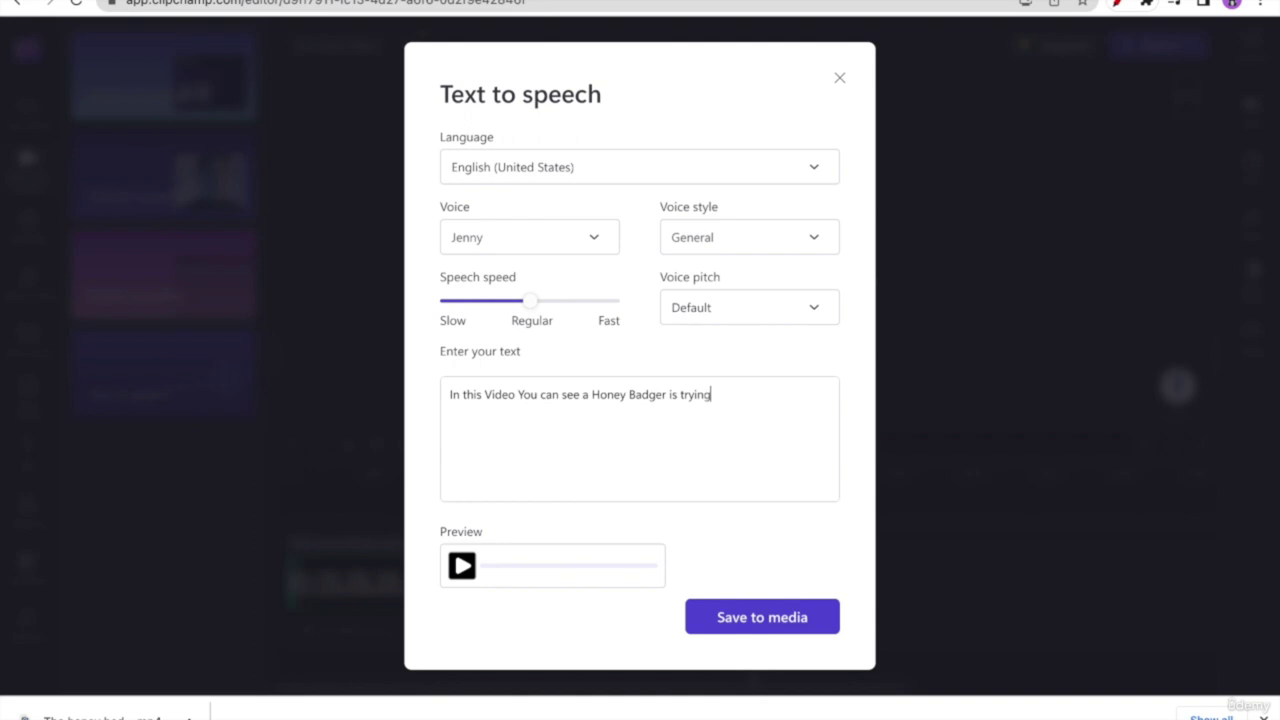
text( to steal the Honey from Bees)
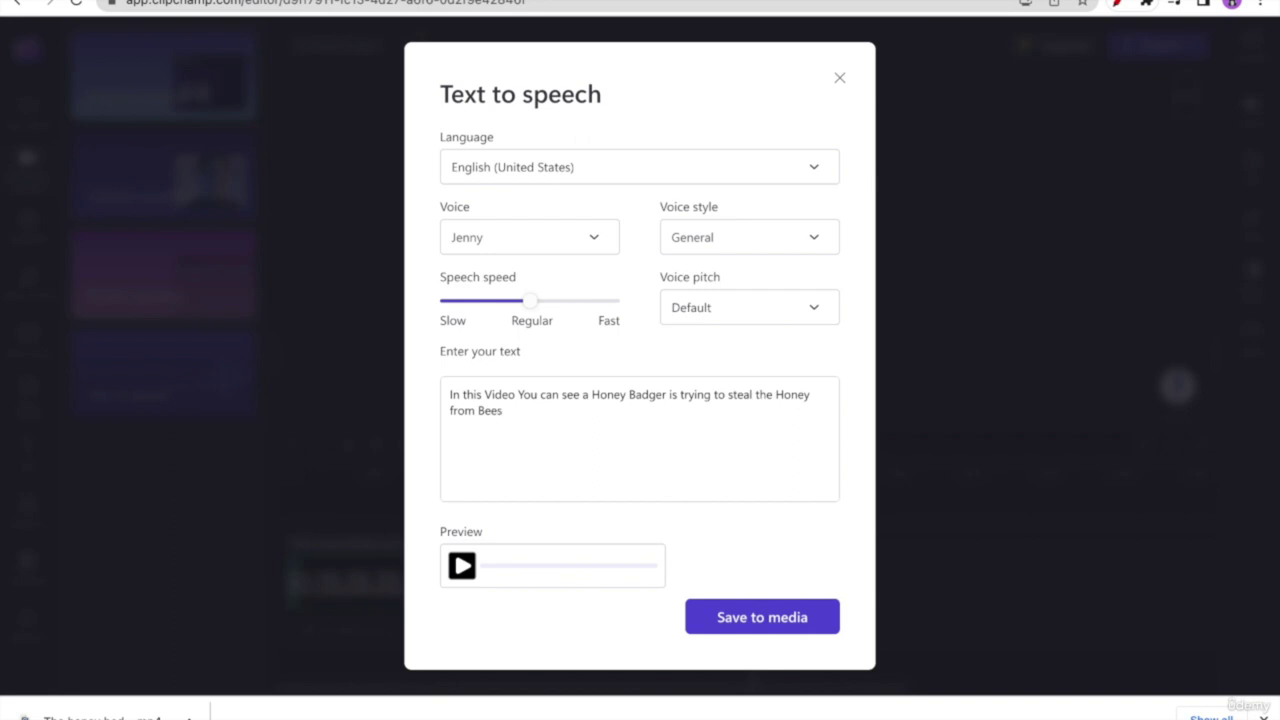
- Continue the speech text with ", this kind of video is very interesting to watch and sometimes its worth taking risk in life like this honey badger."
text(, this kind of video is ve)
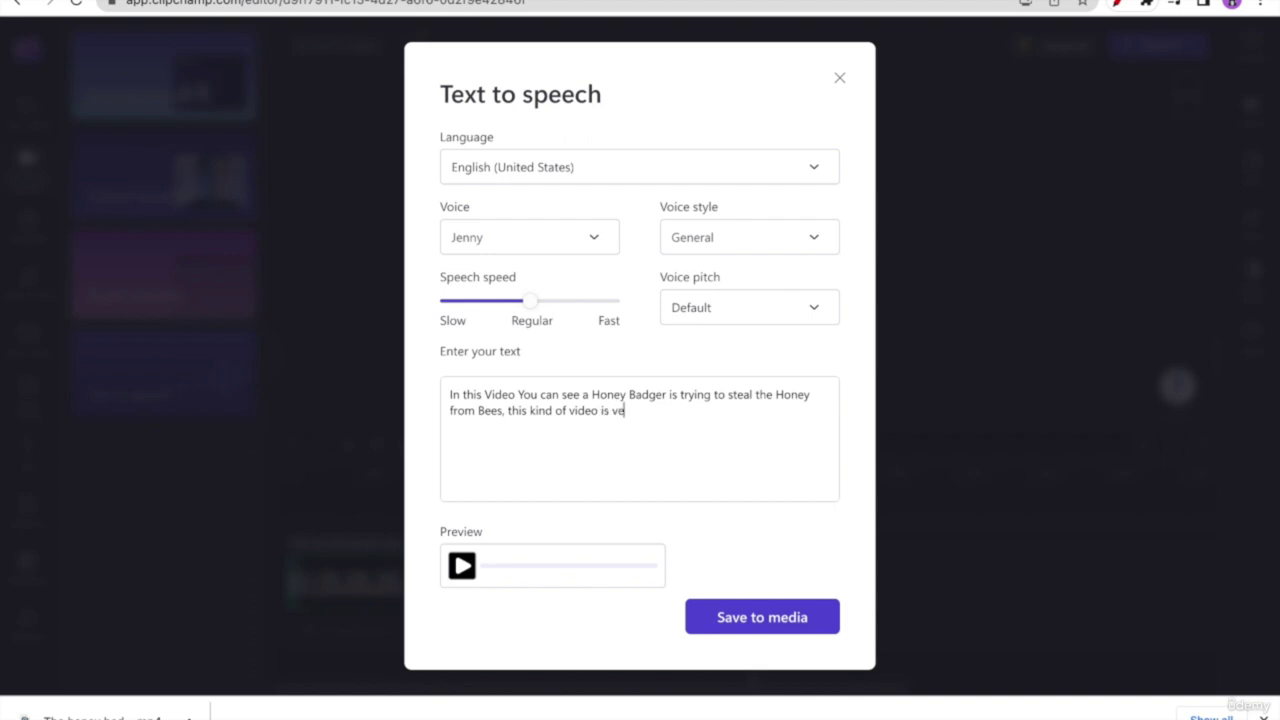
text(ry interesting to watch and sometimes its worth taking )
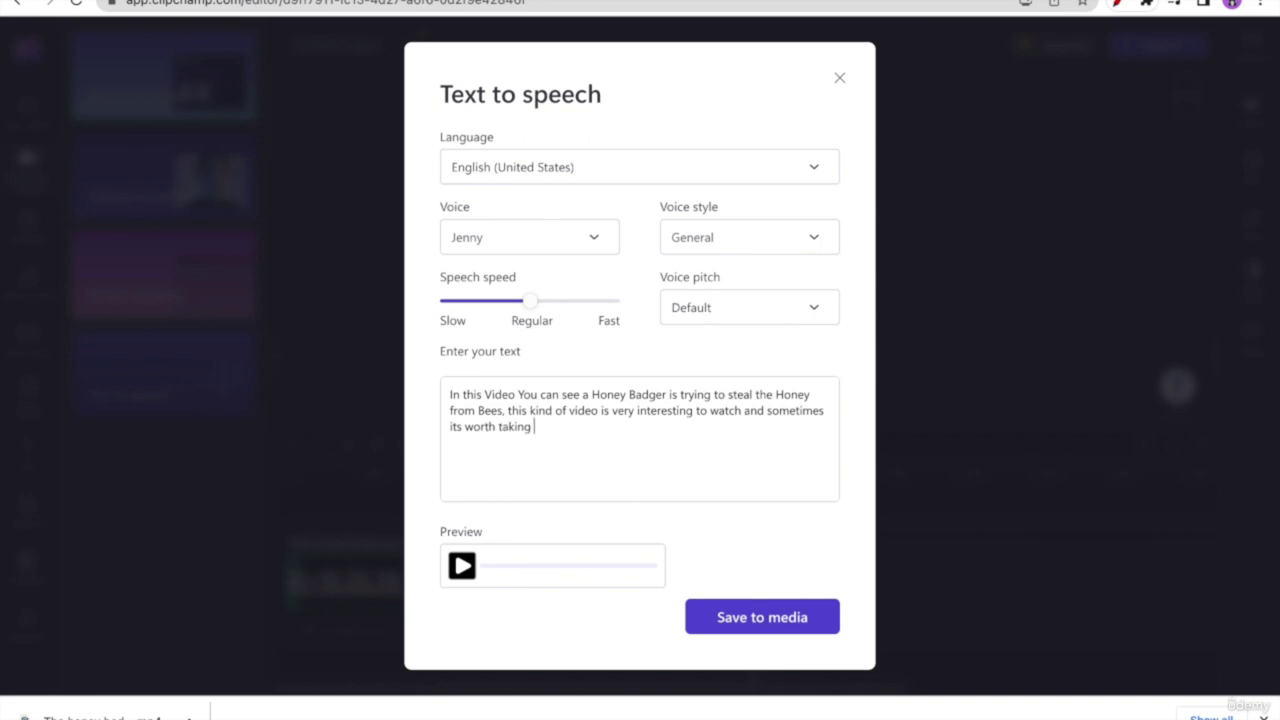
text(risk in life like this hon)
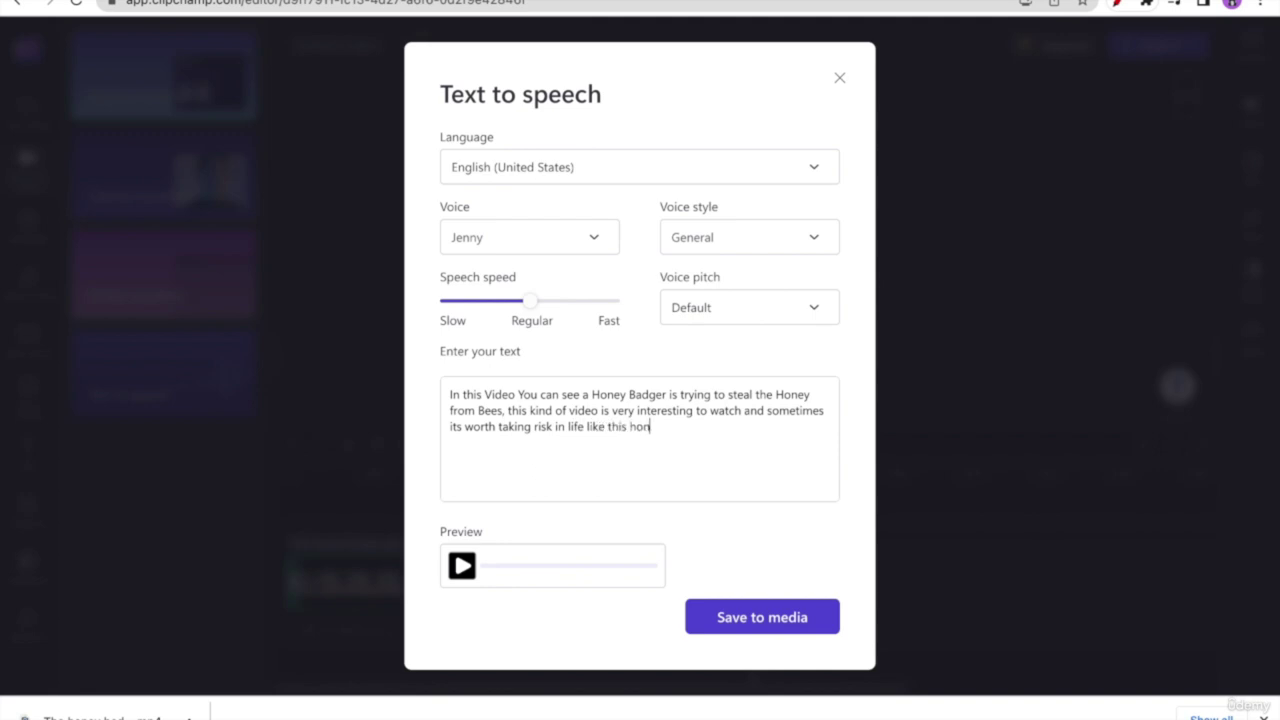
text(ey badger.  )
- Add the closing line "If you like the video kindly subscribe to the channel" and set the speech speed to Slow
text(If you like)
text( the video kindly subscribe to the channel)
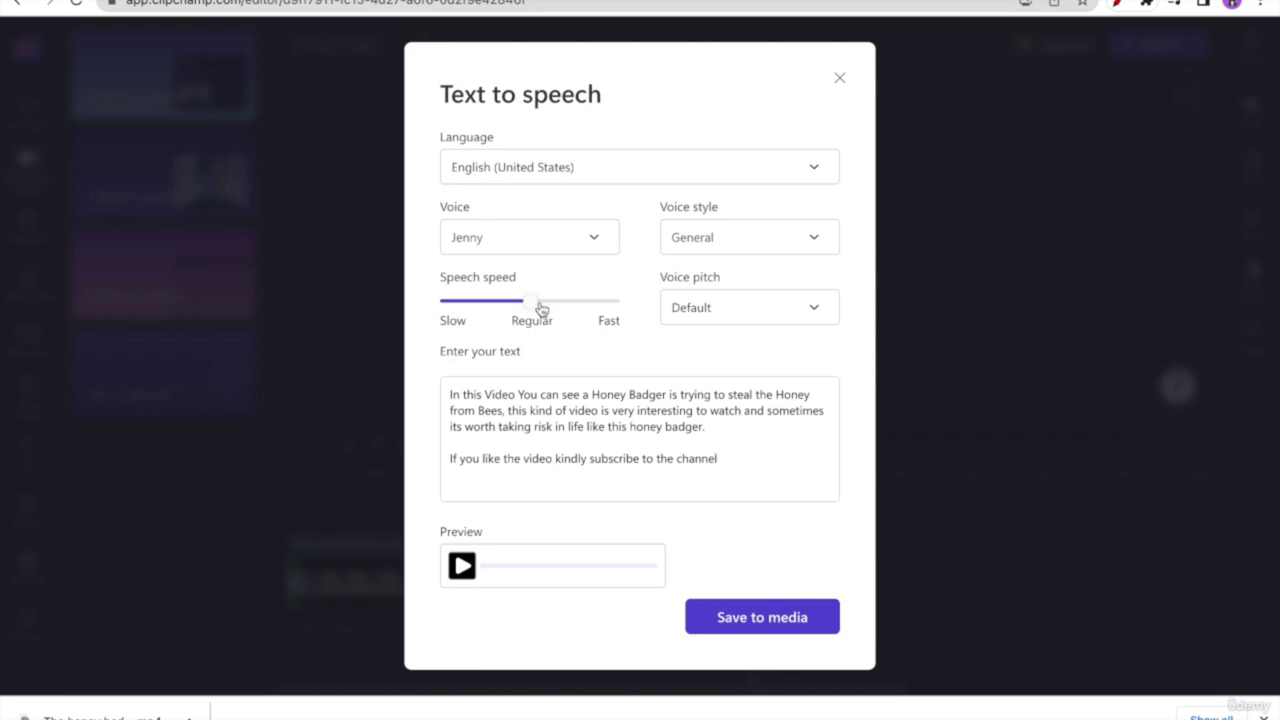
drag(528, 300, 429, 301)
- Browse the available voices, keep Jenny, and save the voiceover to the project media
click(540, 243)
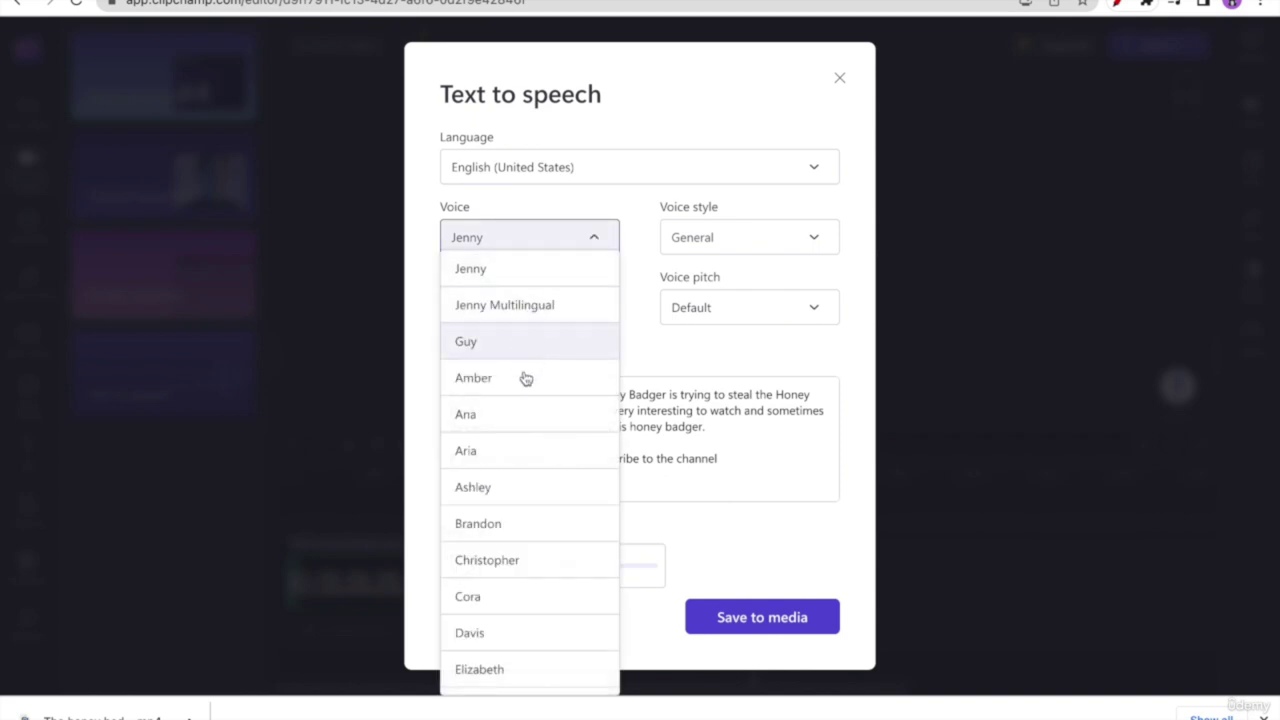
scroll(583, 504, down, 5)
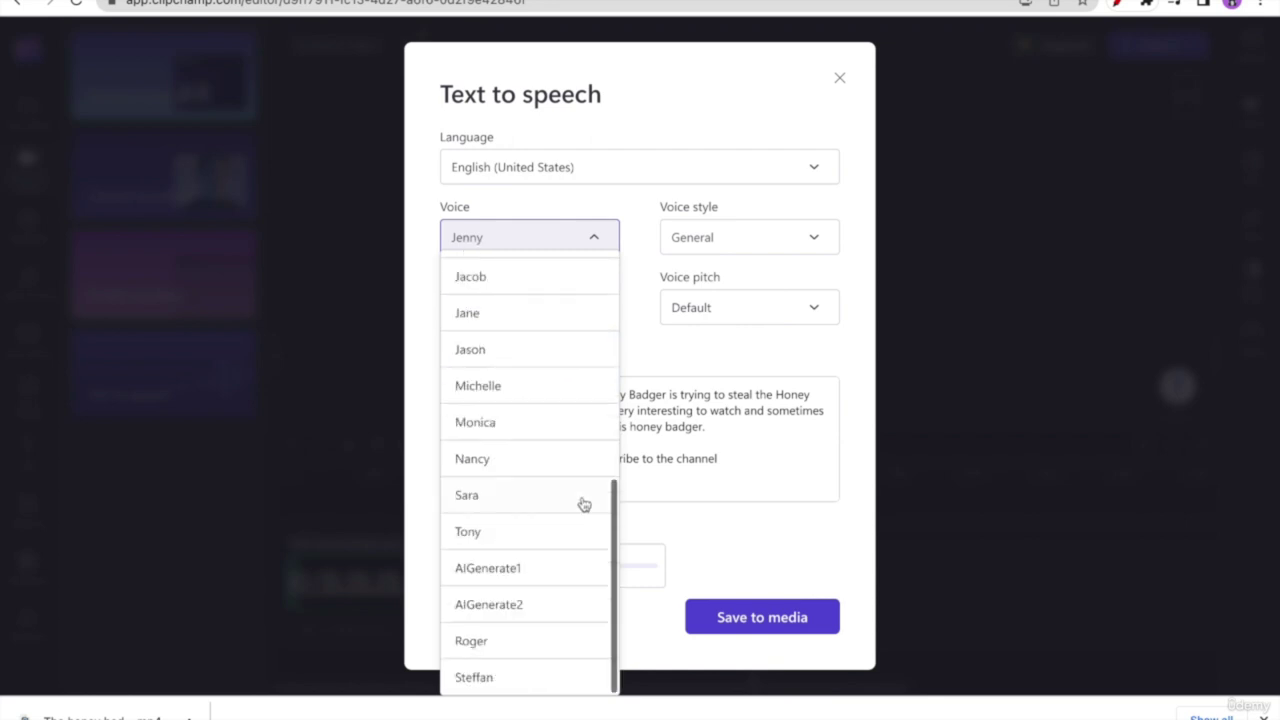
scroll(531, 423, up, 5)
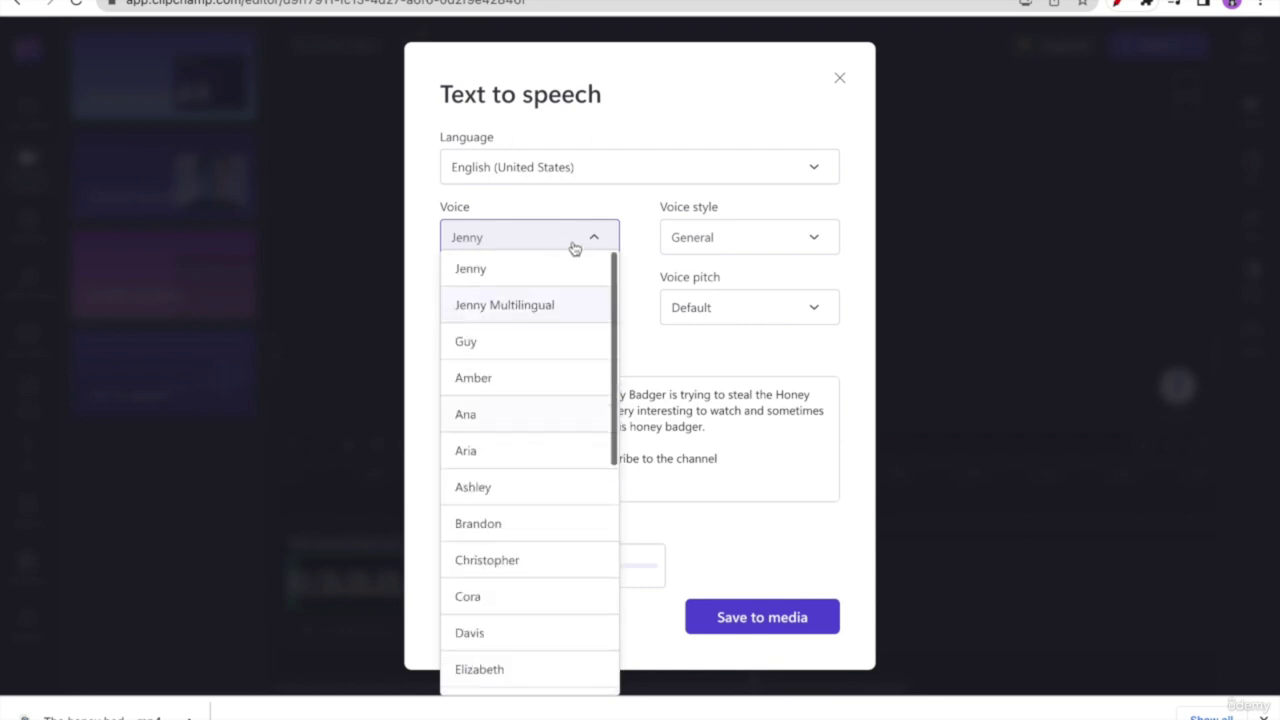
scroll(546, 589, down, 5)
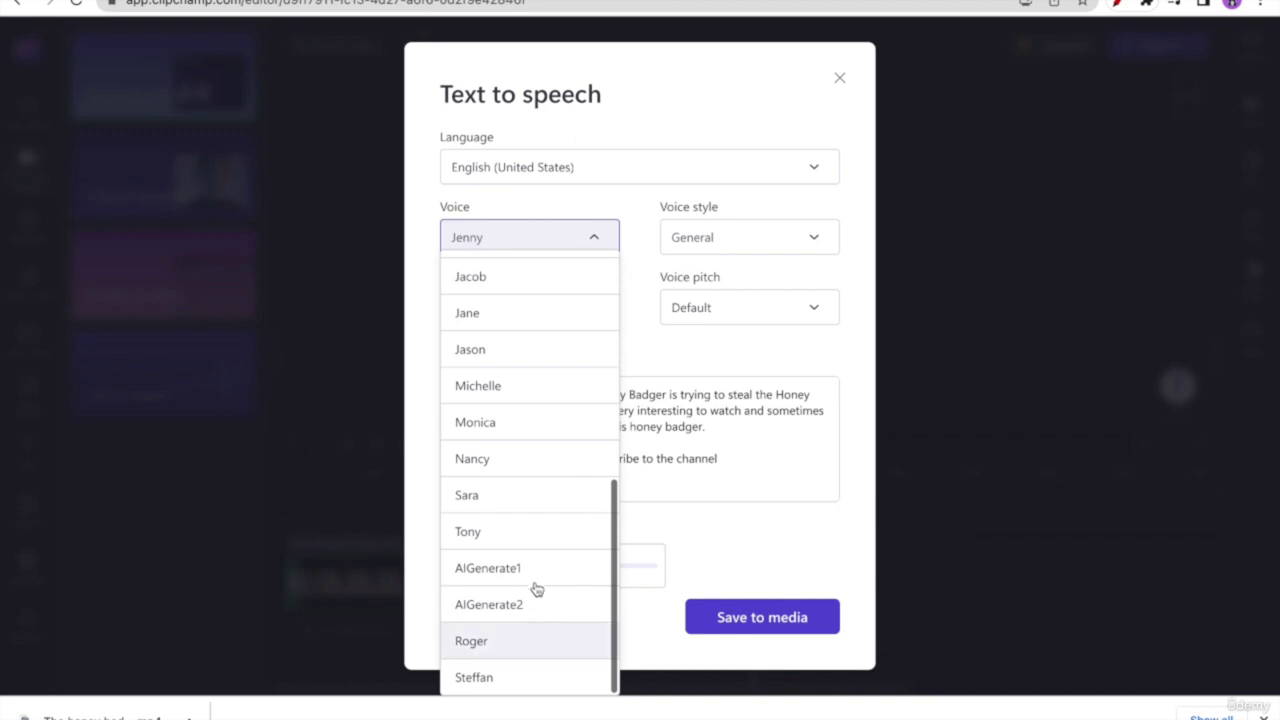
click(594, 240)
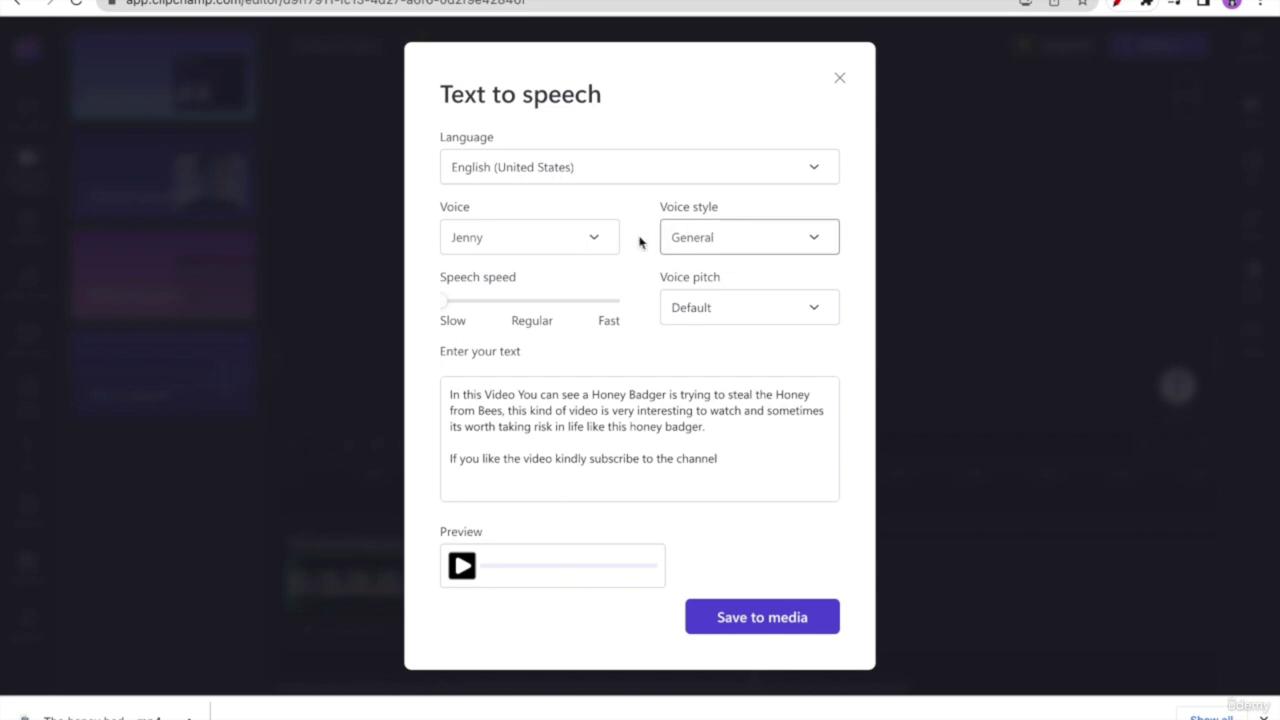
click(772, 621)
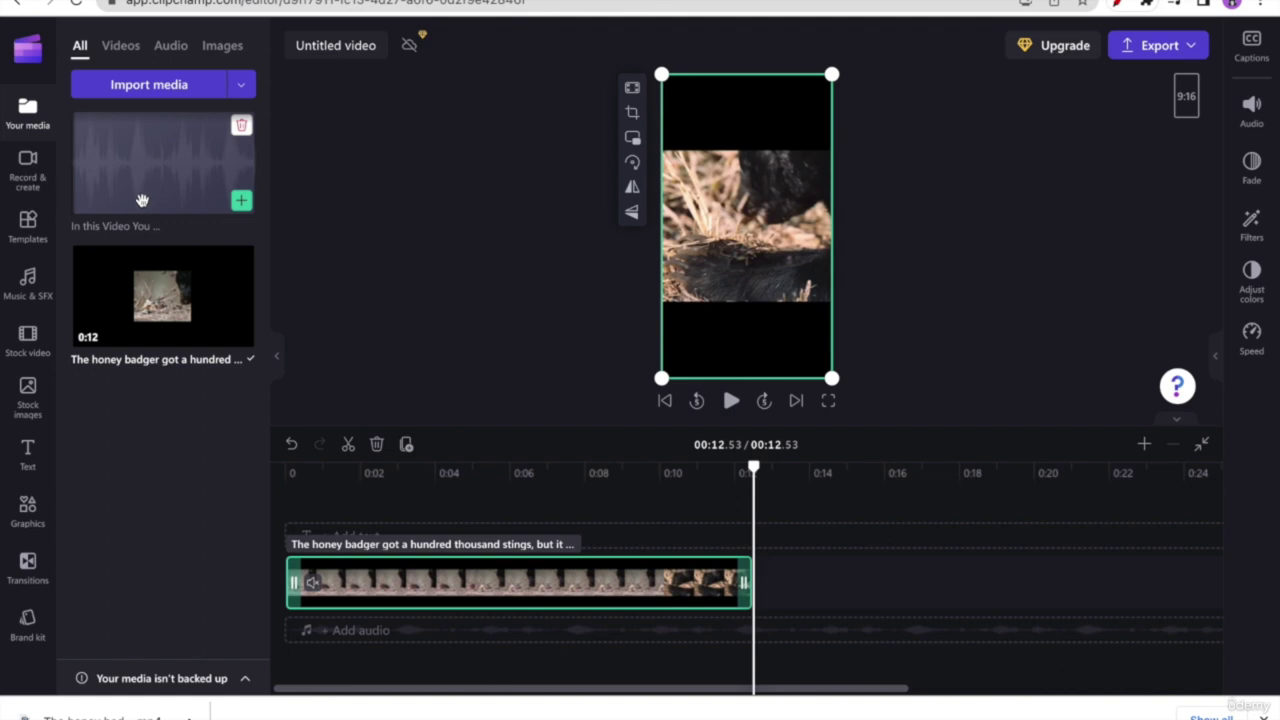
- Return the playhead to the start of the timeline and add the generated voiceover audio to the timeline
drag(755, 467, 201, 501)
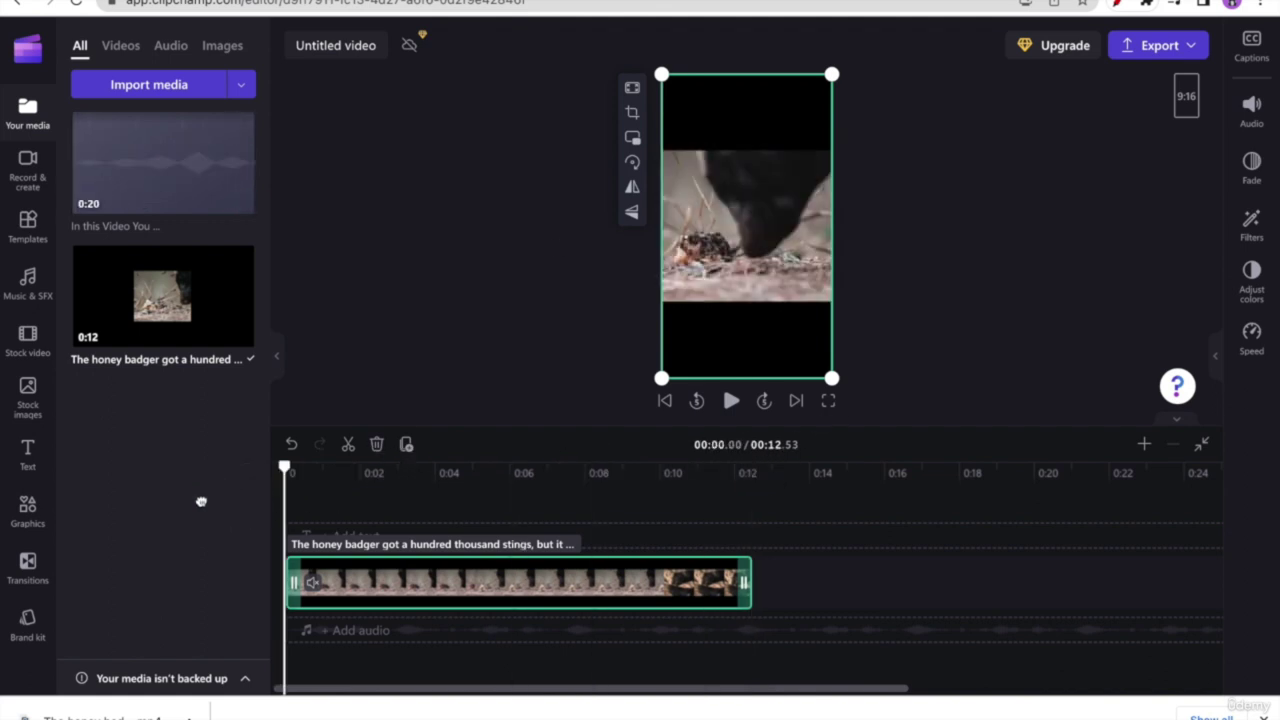
mouse_move(163, 165)
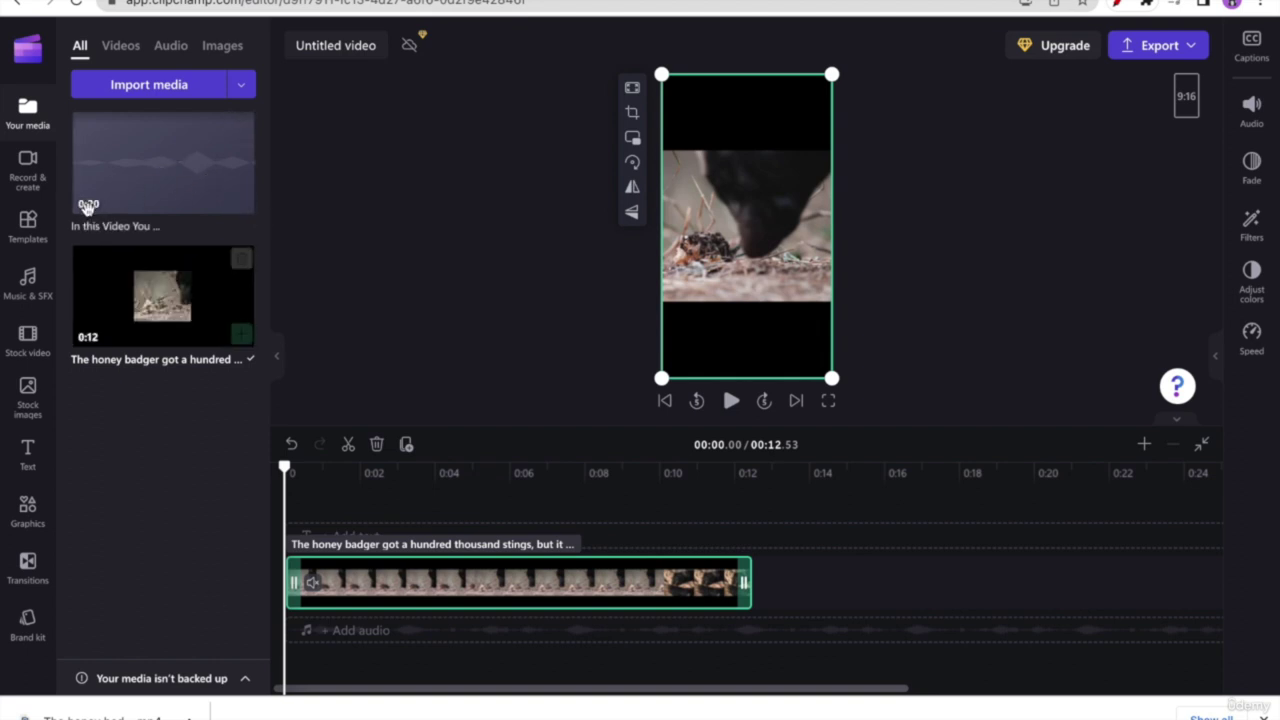
mouse_move(97, 345)
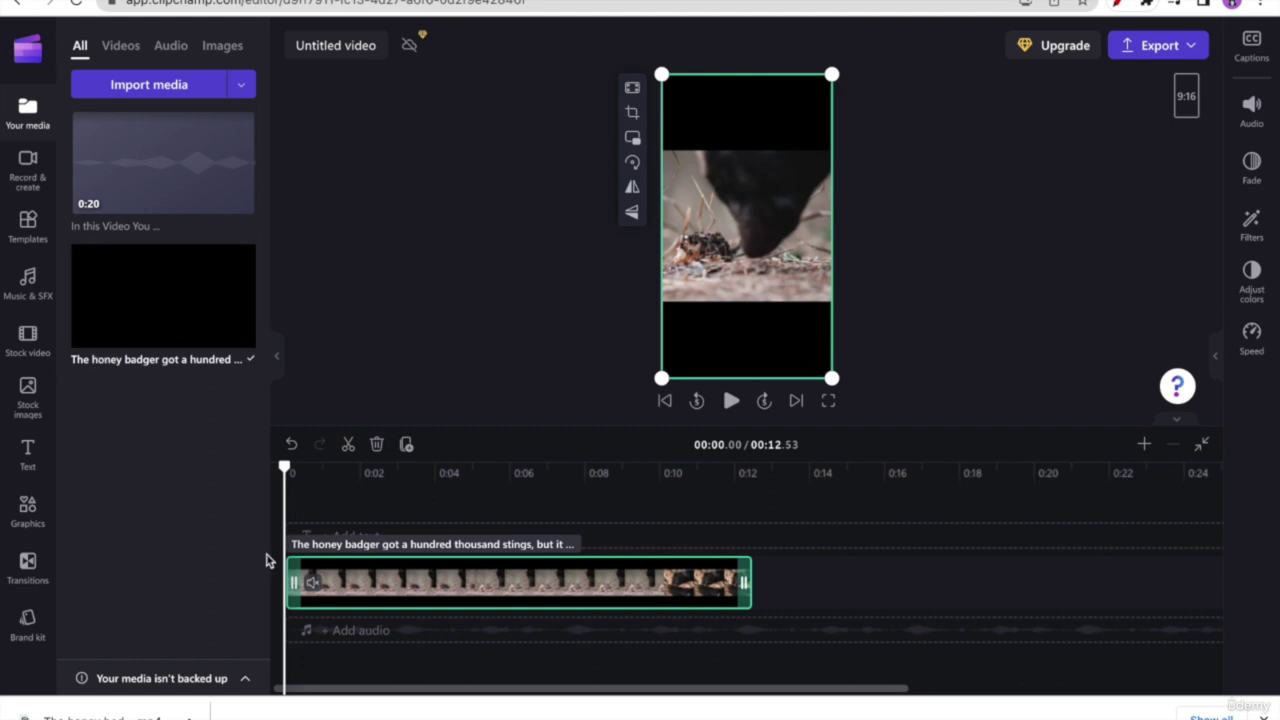
mouse_move(240, 200)
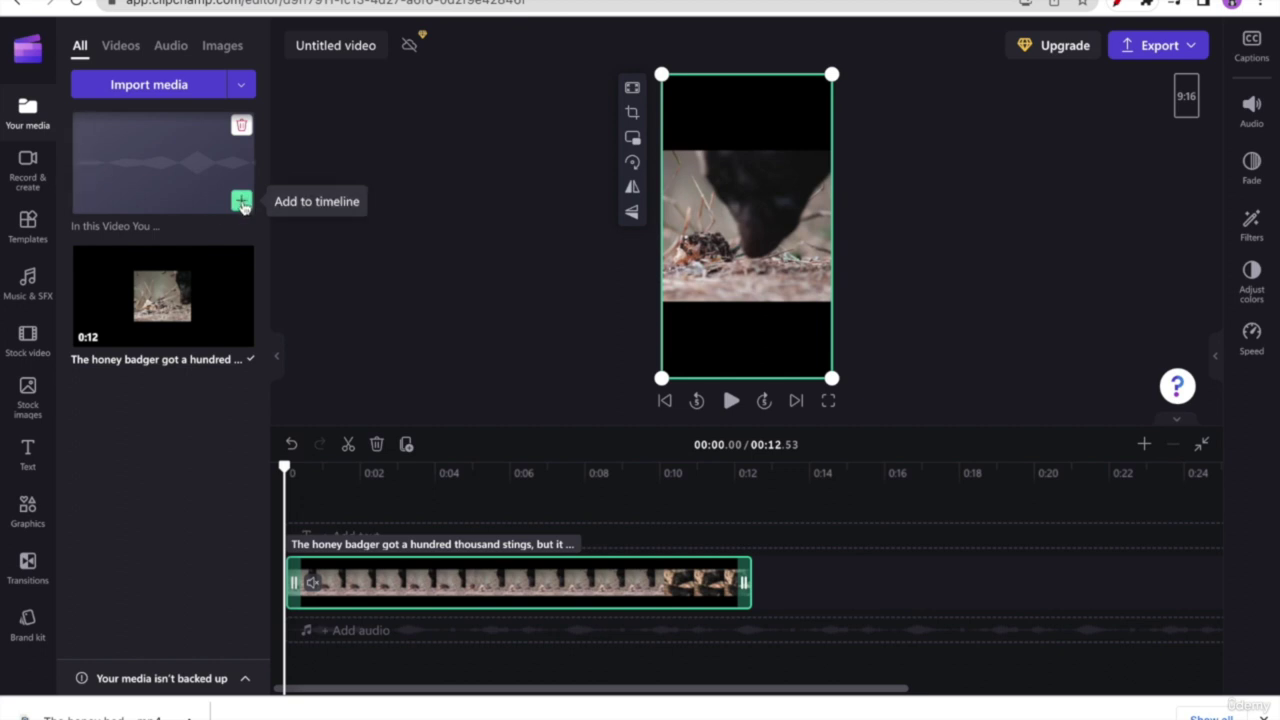
click(241, 203)
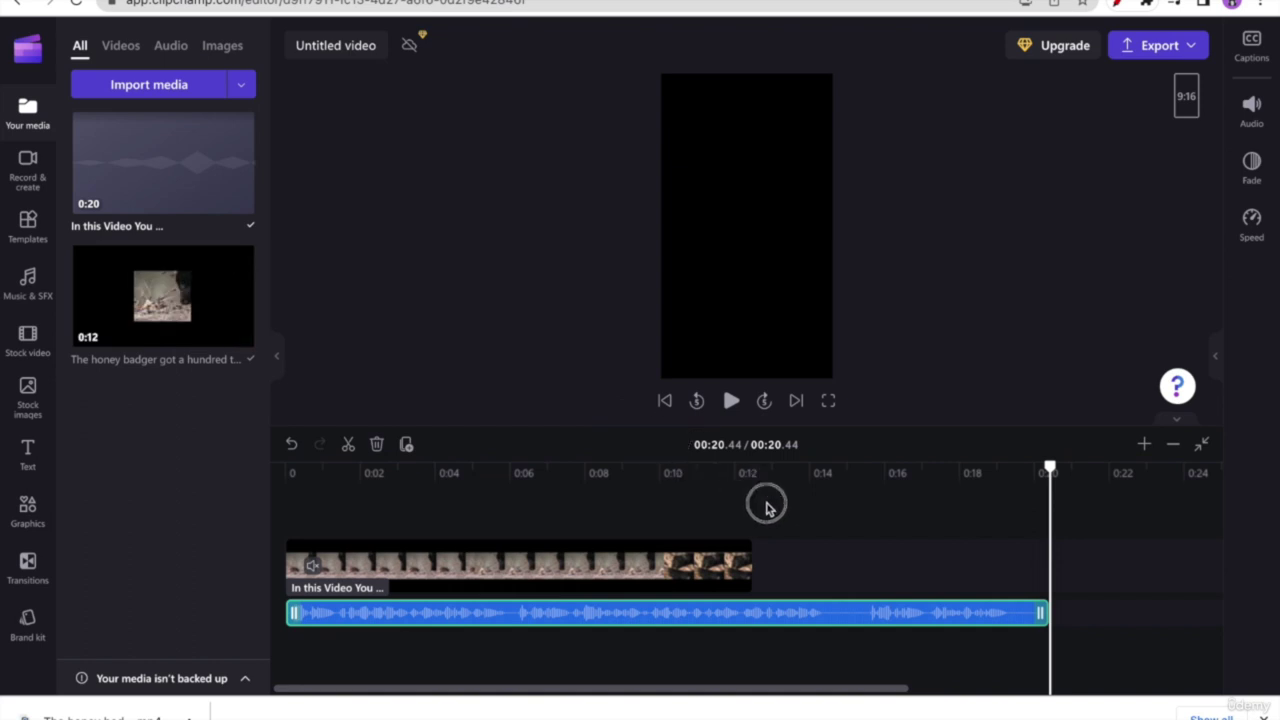
- Place a second copy of the honey badger clip directly after the first and cut off the part beyond the voiceover's end
drag(809, 548, 954, 574)
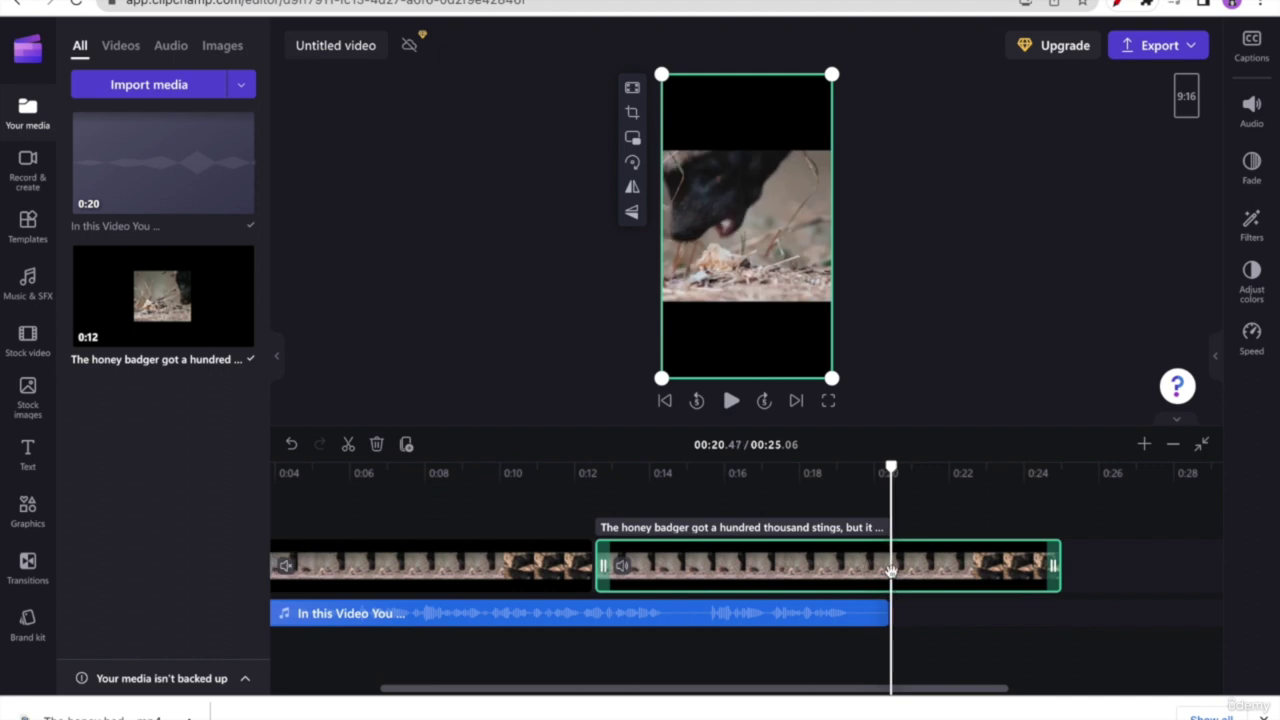
click(348, 446)
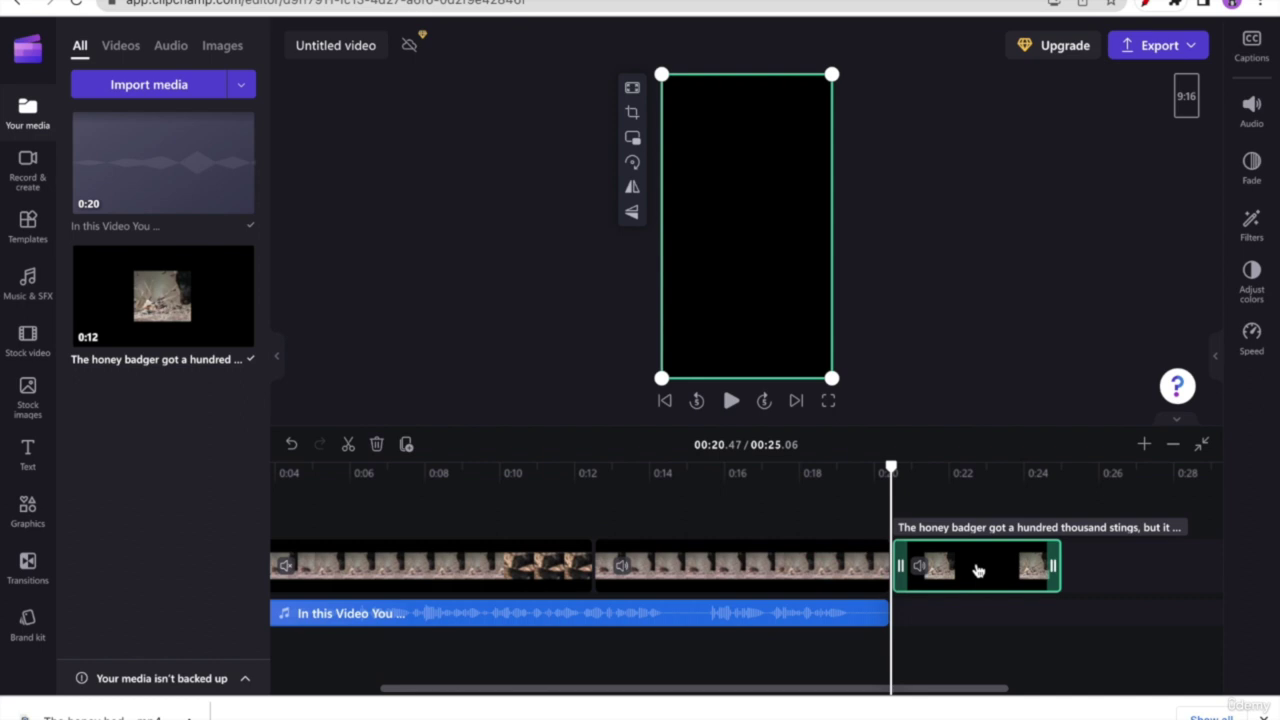
key(Delete)
- Move the playhead back near the start of the timeline and mute the second honey badger clip
drag(891, 469, 257, 503)
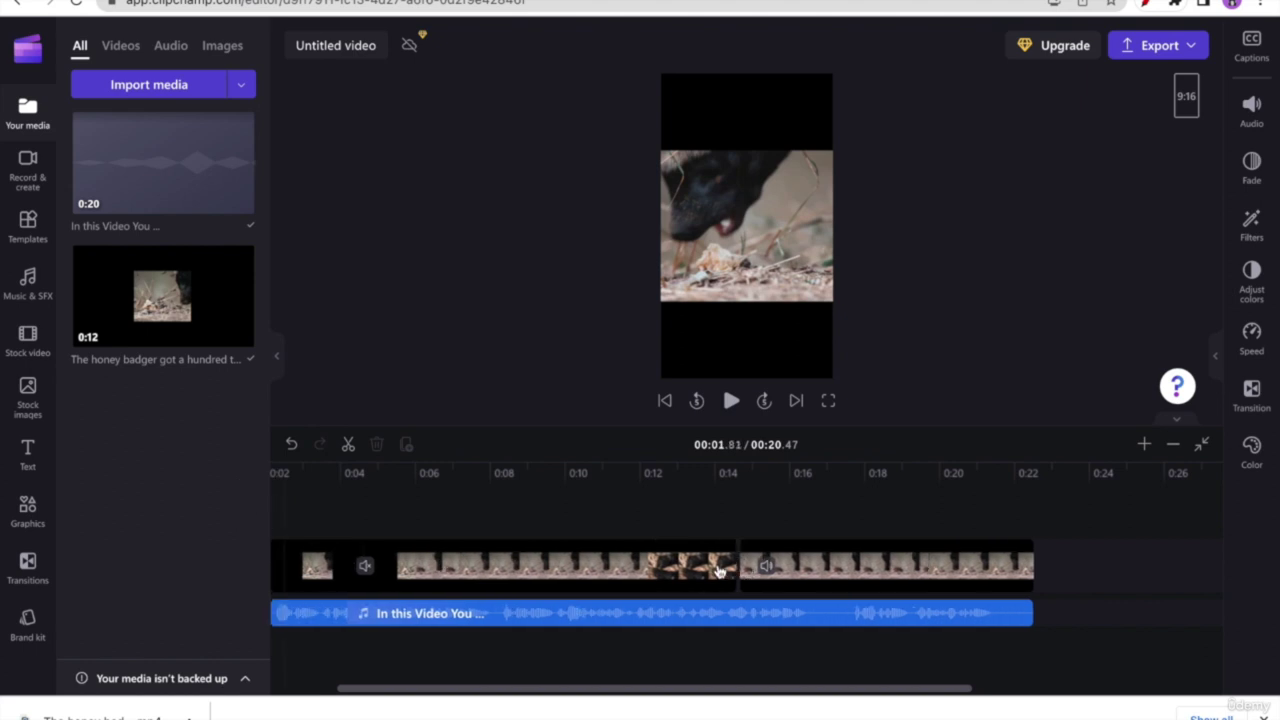
click(718, 571)
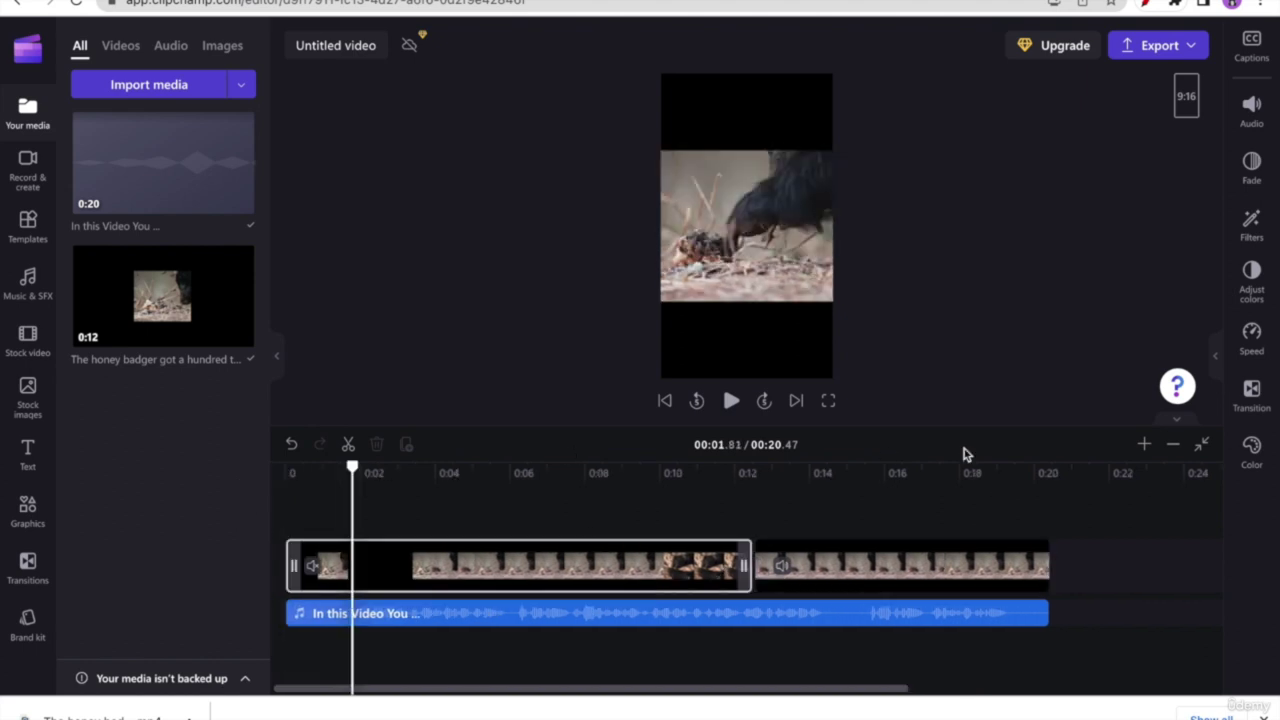
click(977, 392)
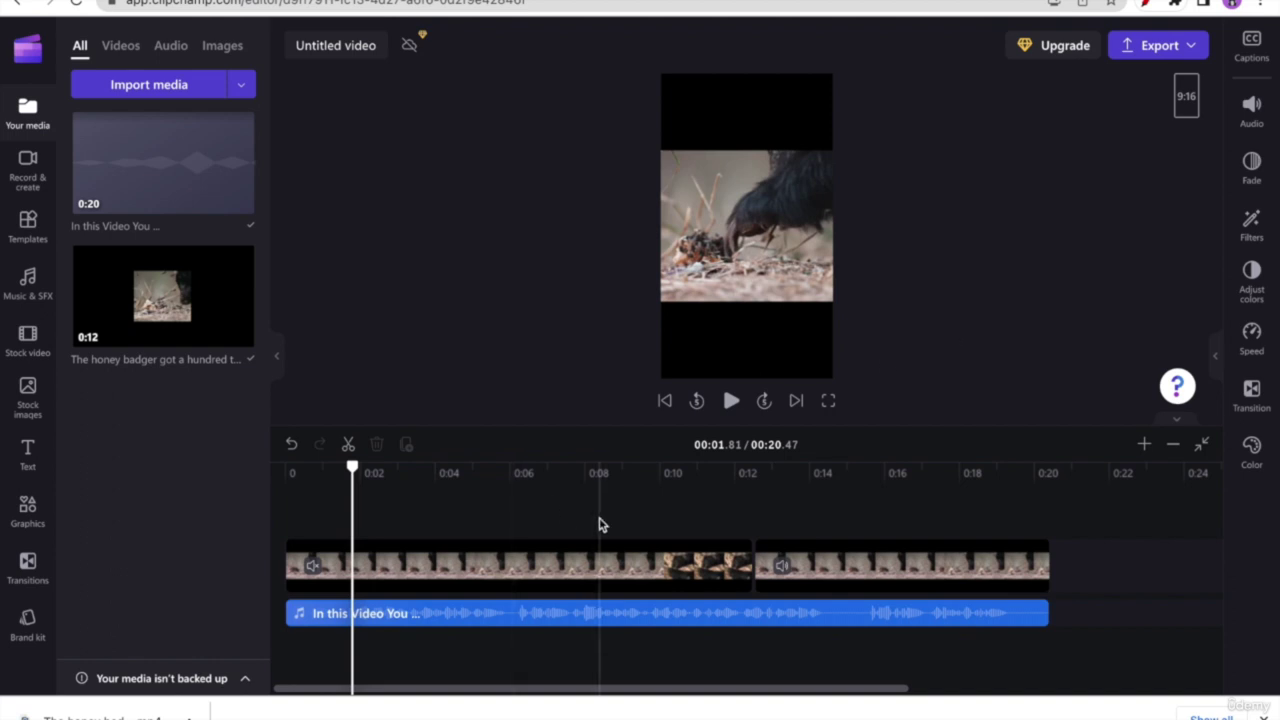
click(480, 575)
click(785, 573)
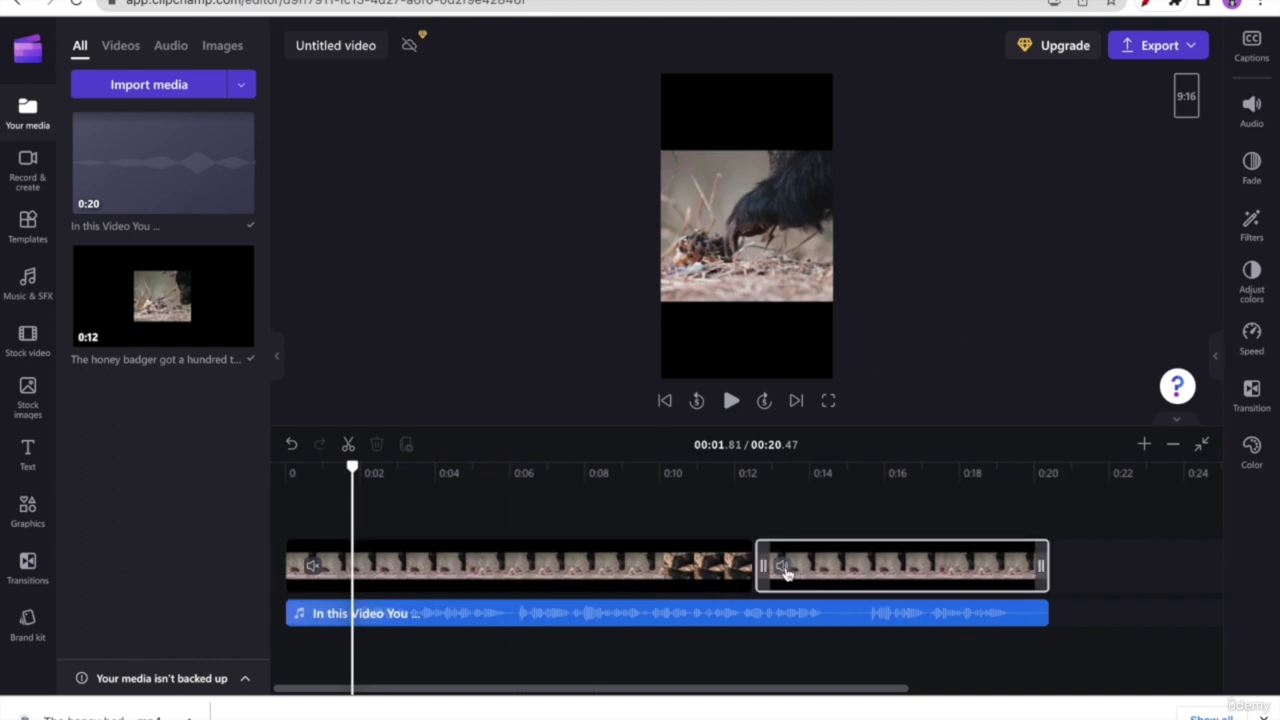
click(785, 573)
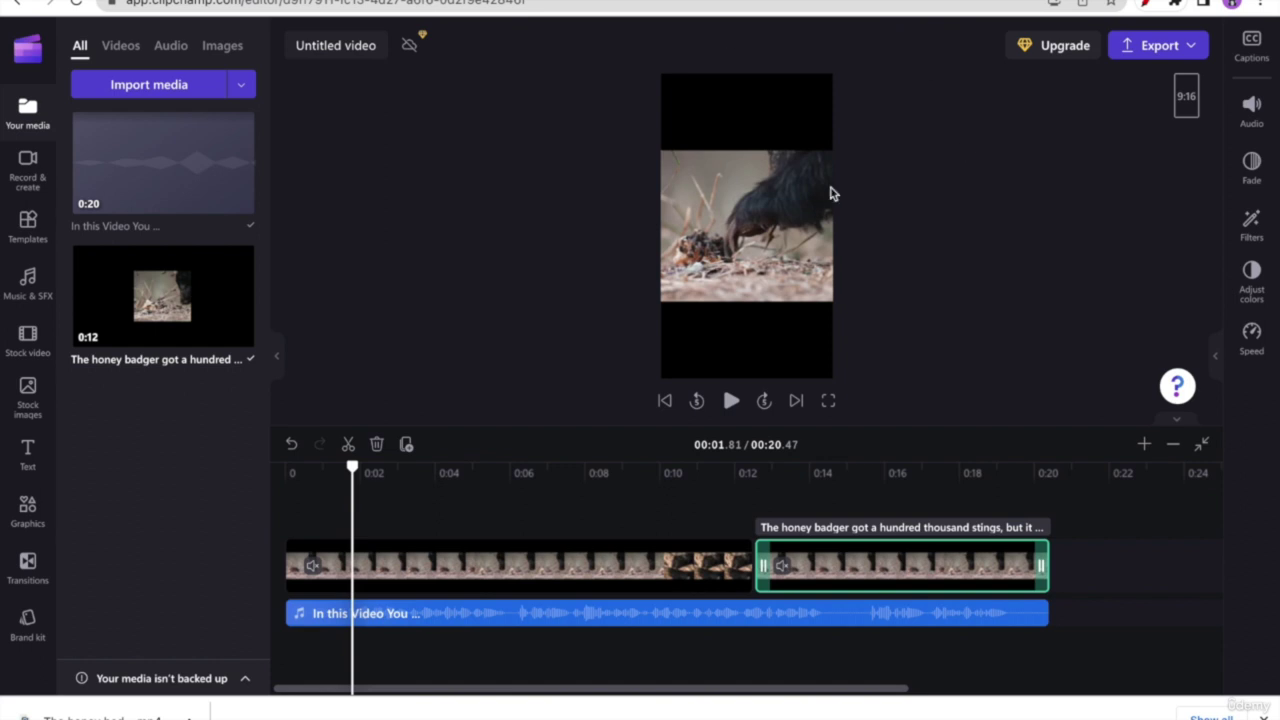
- Add a plain text title at the playhead near the start of the timeline and select it for editing
click(27, 455)
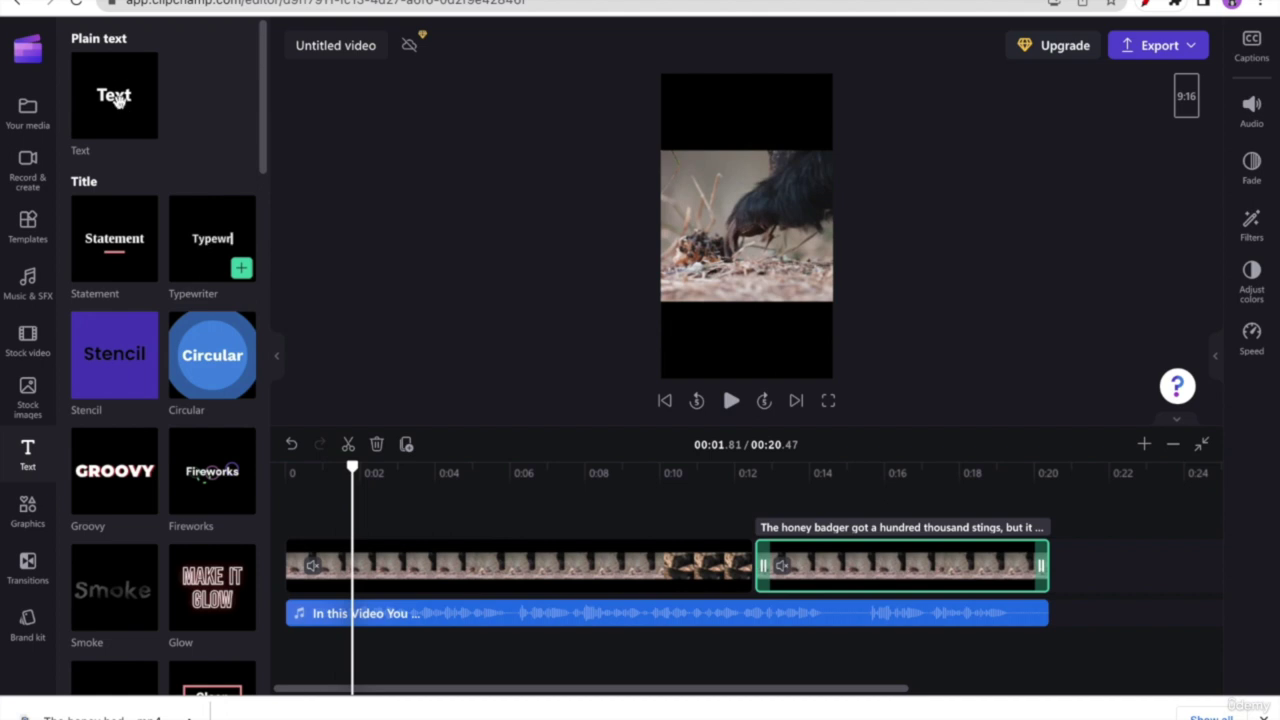
mouse_move(118, 100)
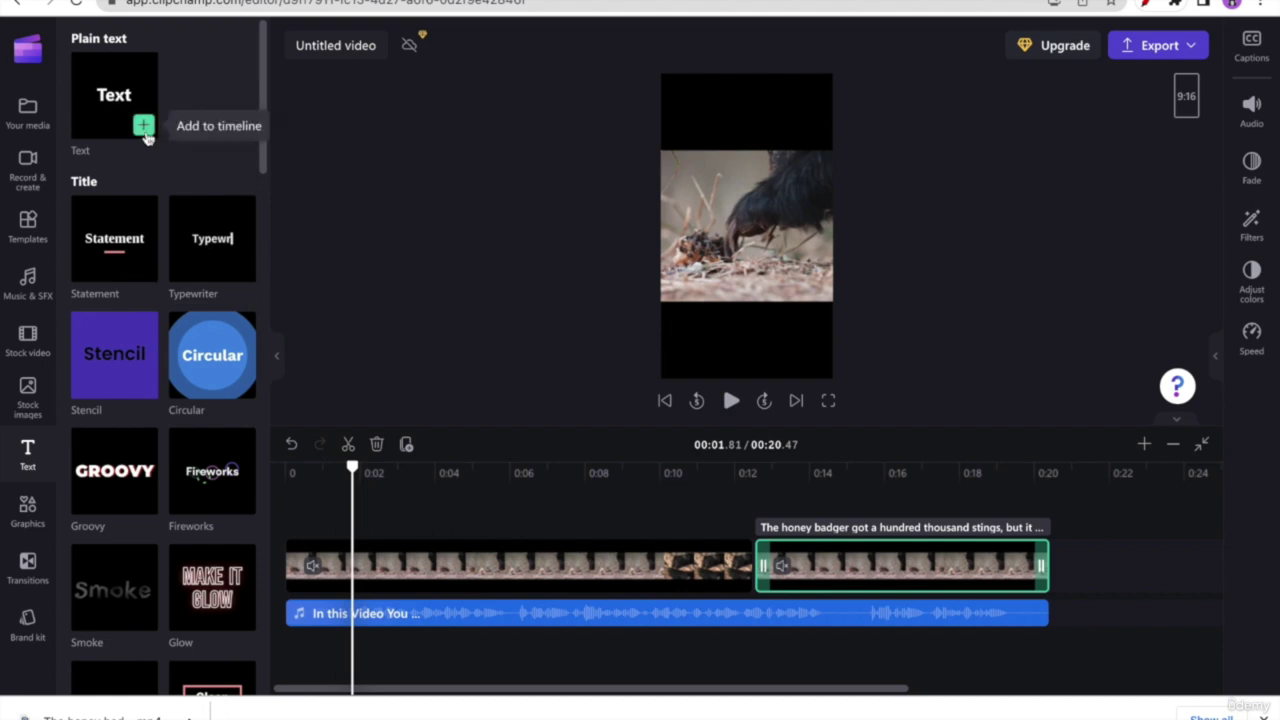
click(144, 126)
click(480, 537)
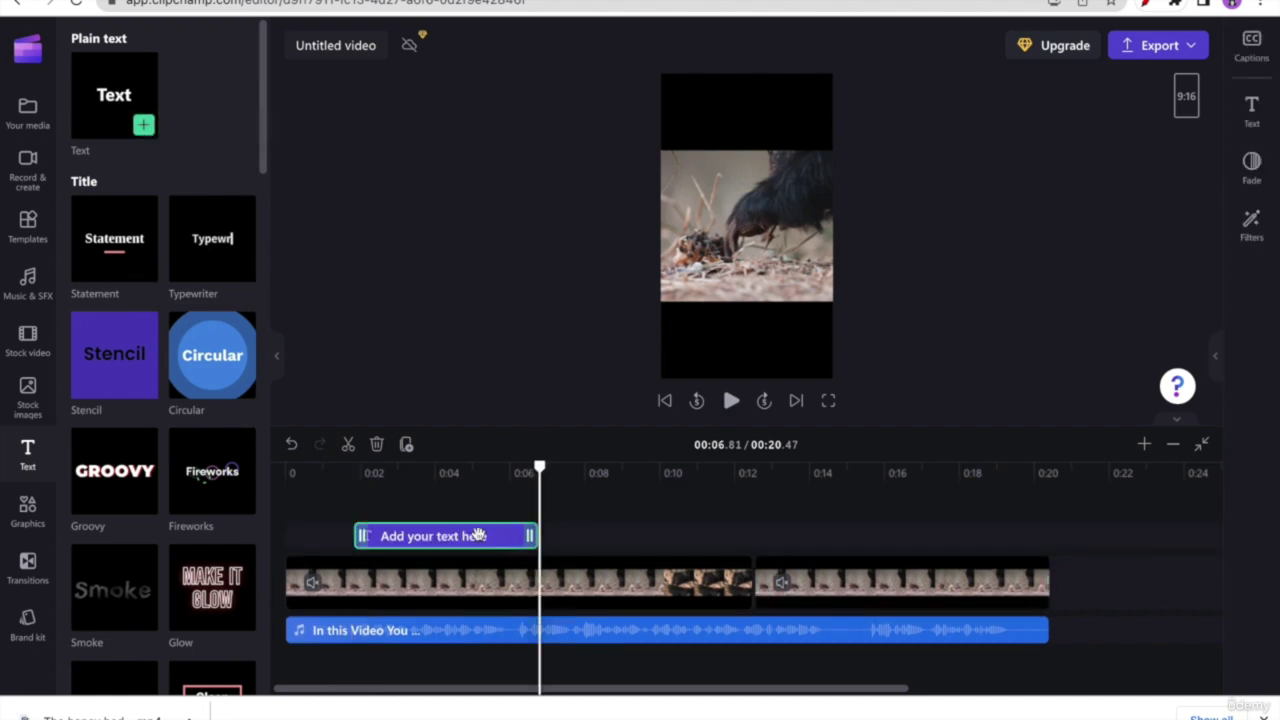
click(480, 537)
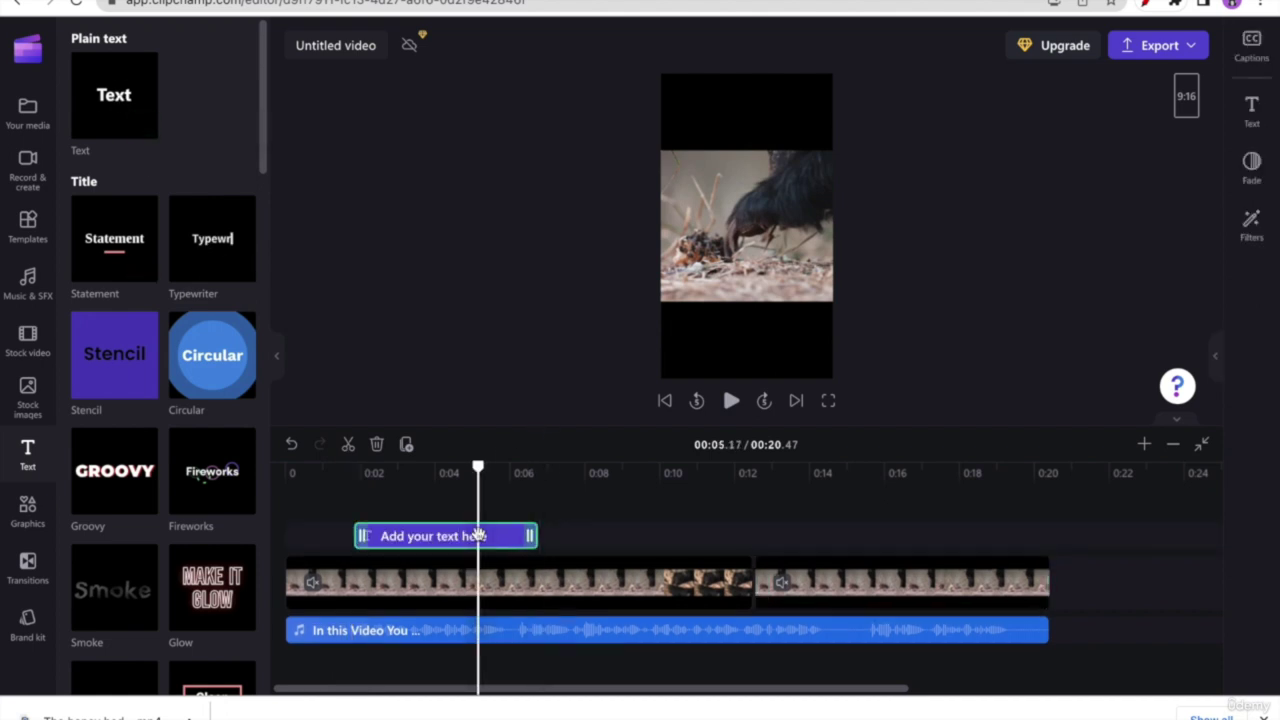
- Change the title text to "Hi I am" plus the presenter's first name and place it in the black area above the footage
click(1253, 122)
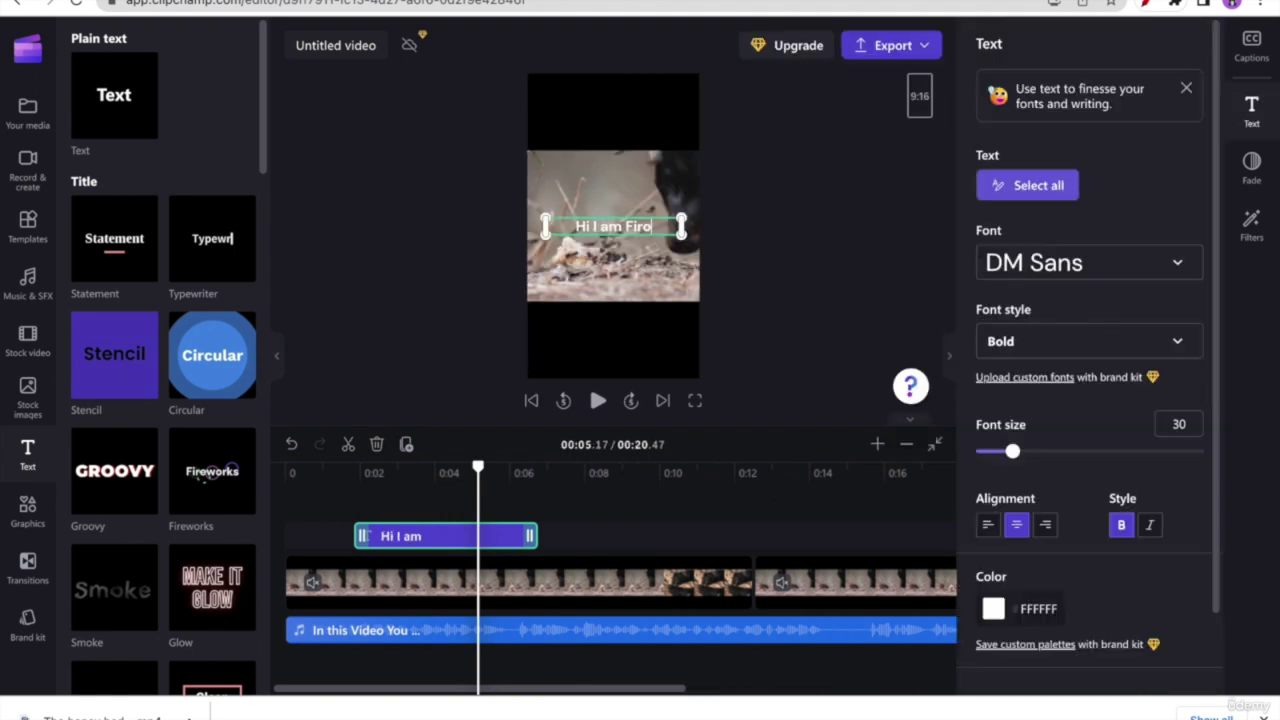
text(z)
key(Escape)
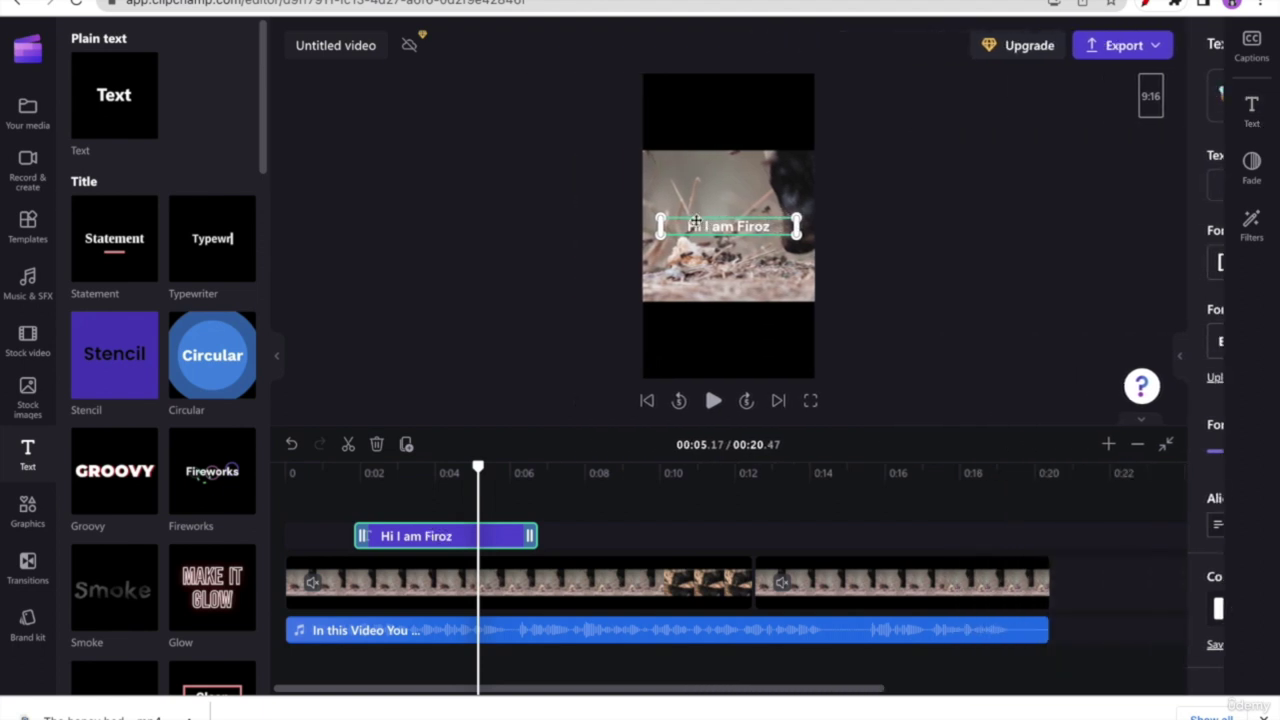
drag(754, 219, 756, 117)
click(930, 264)
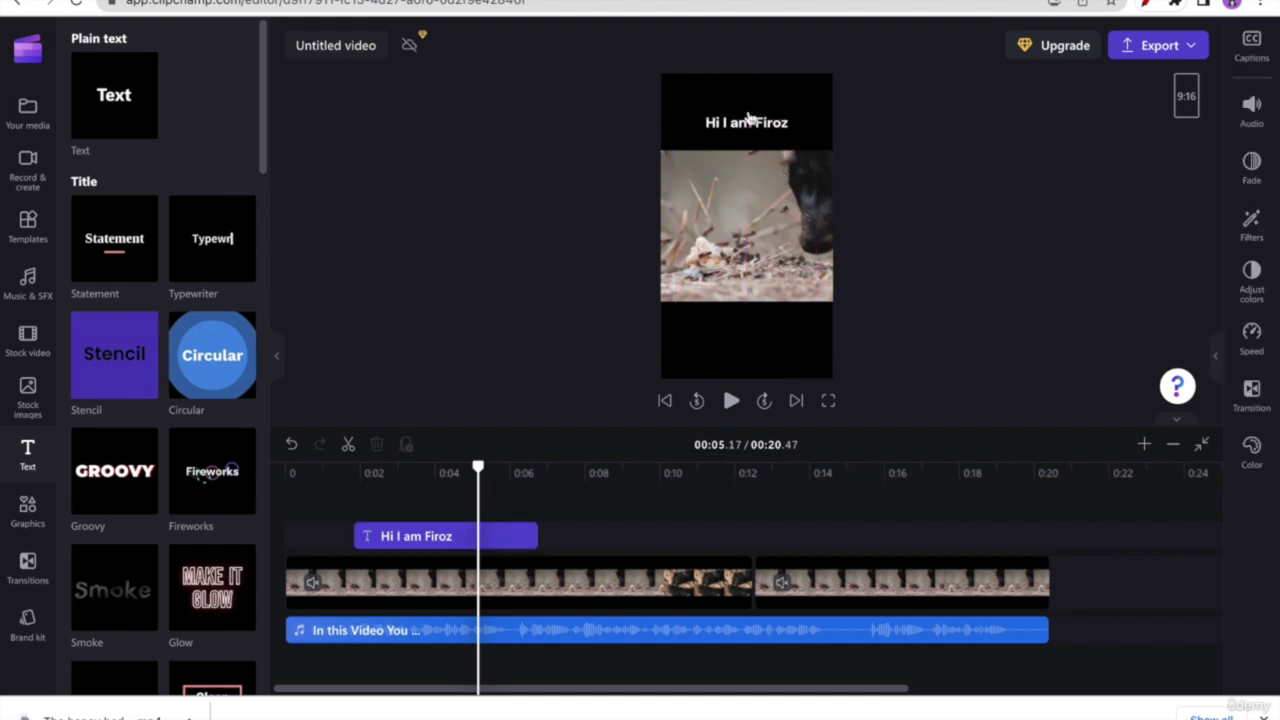
- Start exporting the video at 720p quality and cancel the running export
click(1191, 48)
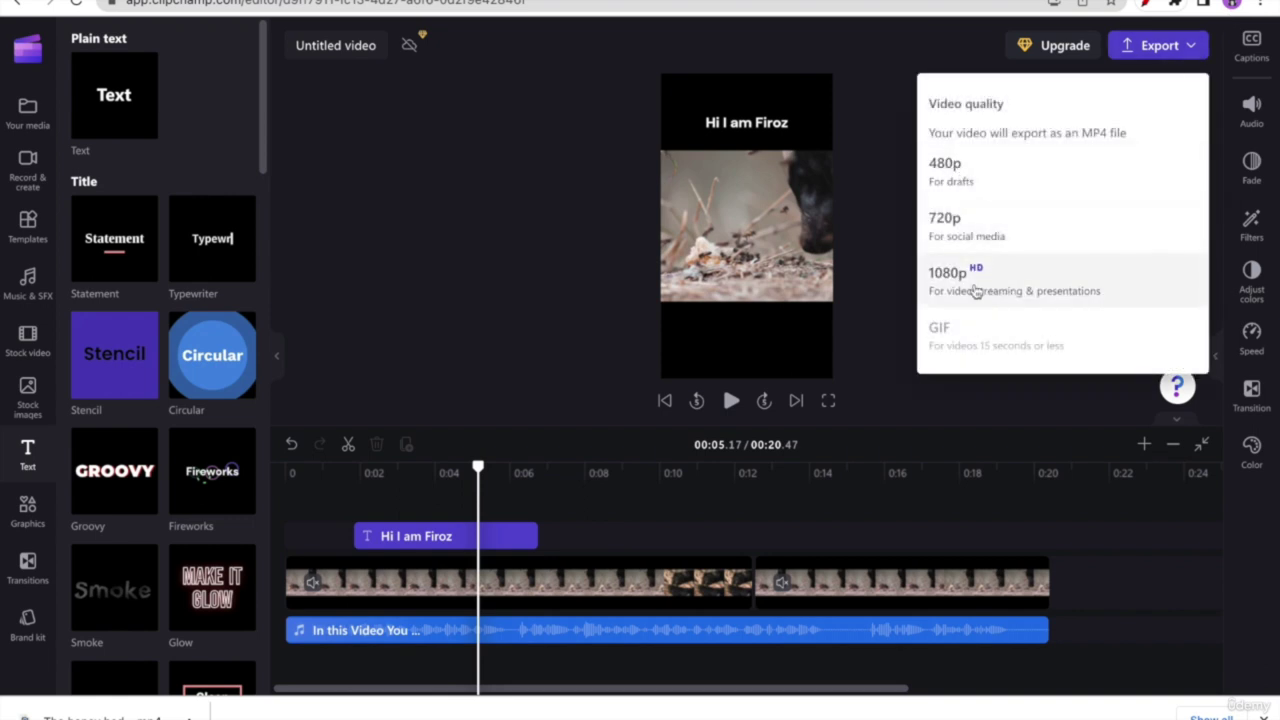
click(1019, 231)
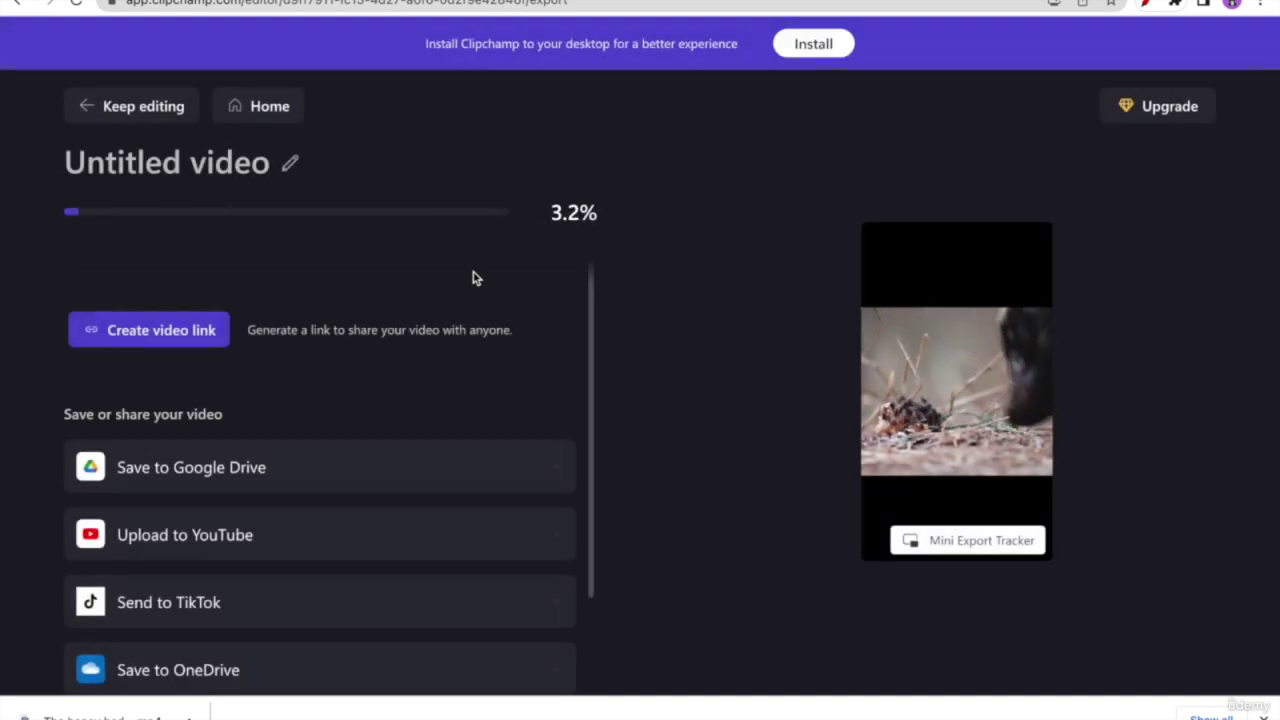
click(142, 118)
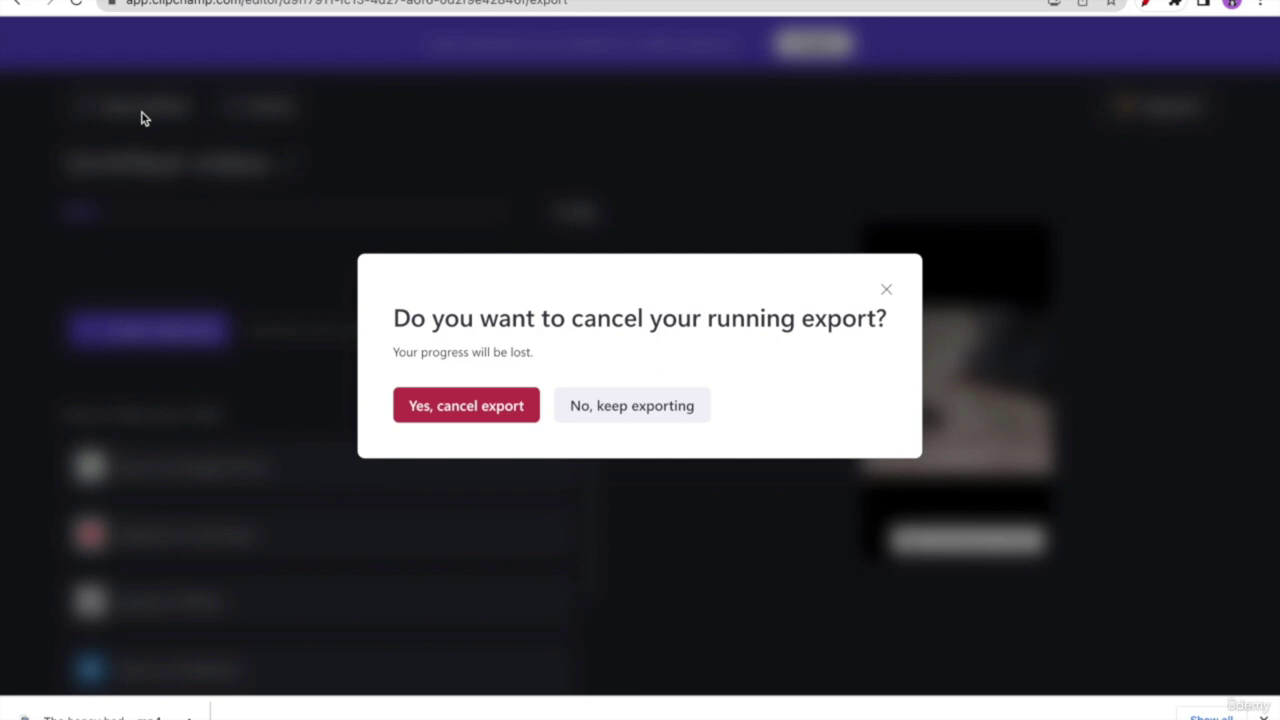
click(466, 406)
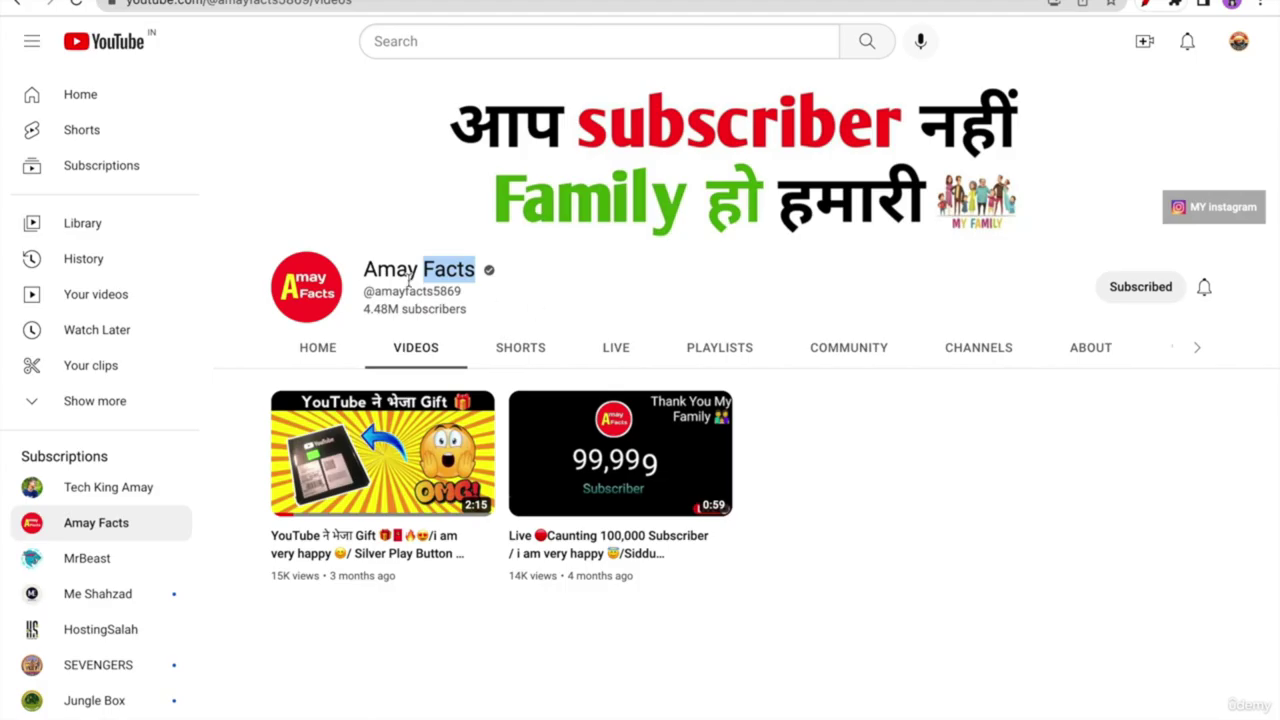
- Switch to the Amay Facts channel on YouTube and view its Shorts
drag(400, 274, 374, 270)
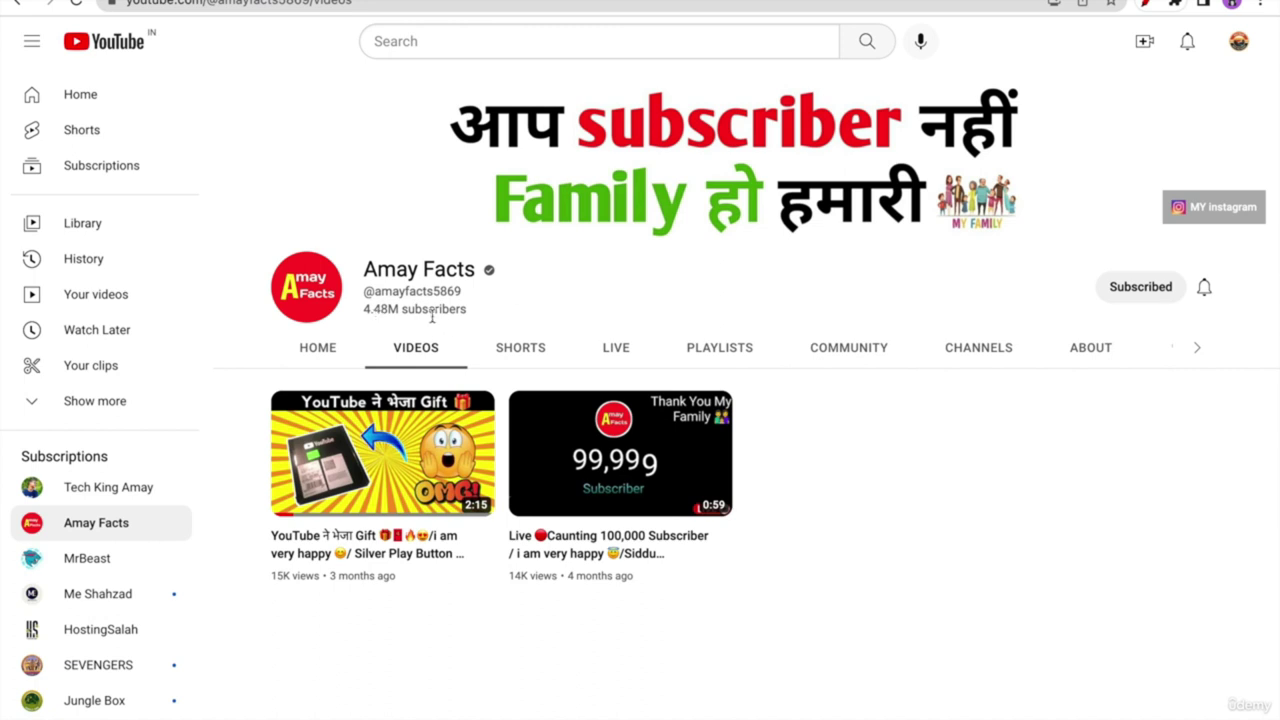
click(536, 348)
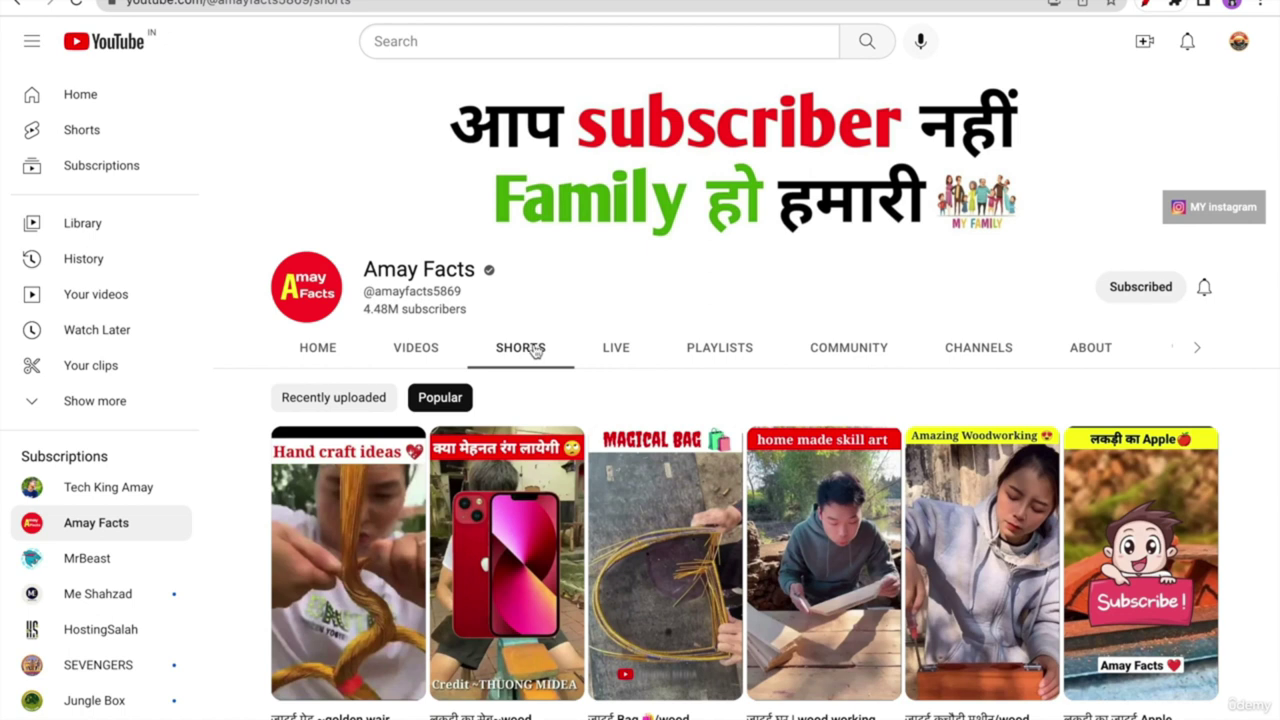
- Look at the Amay Facts channel's Videos section, return to its Shorts, and sort them by recently uploaded
scroll(463, 349, down, 2)
click(420, 168)
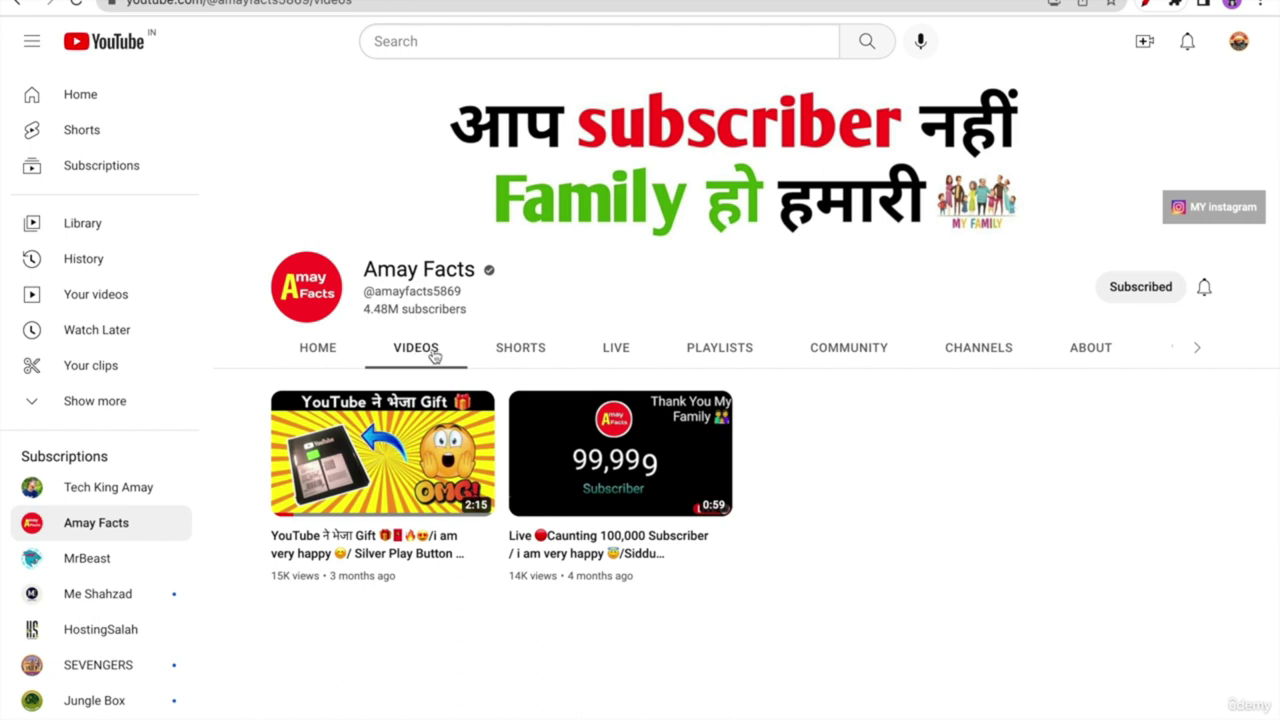
click(543, 352)
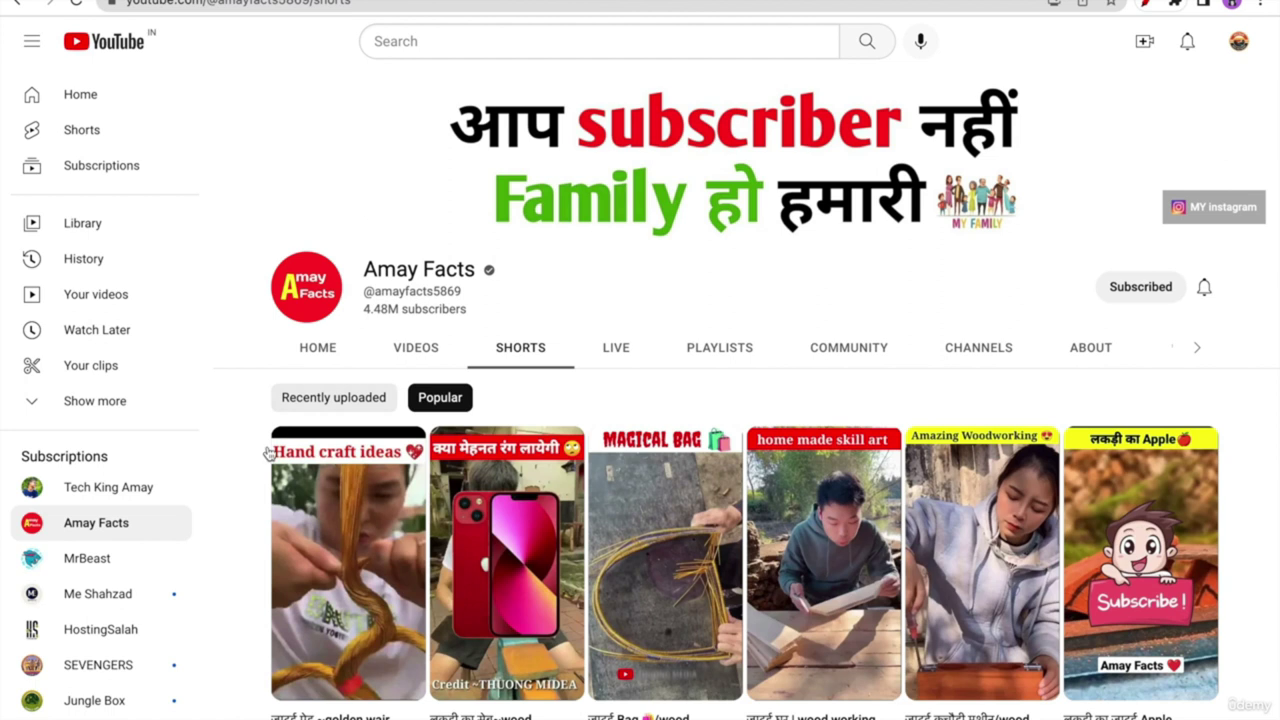
scroll(258, 498, down, 2)
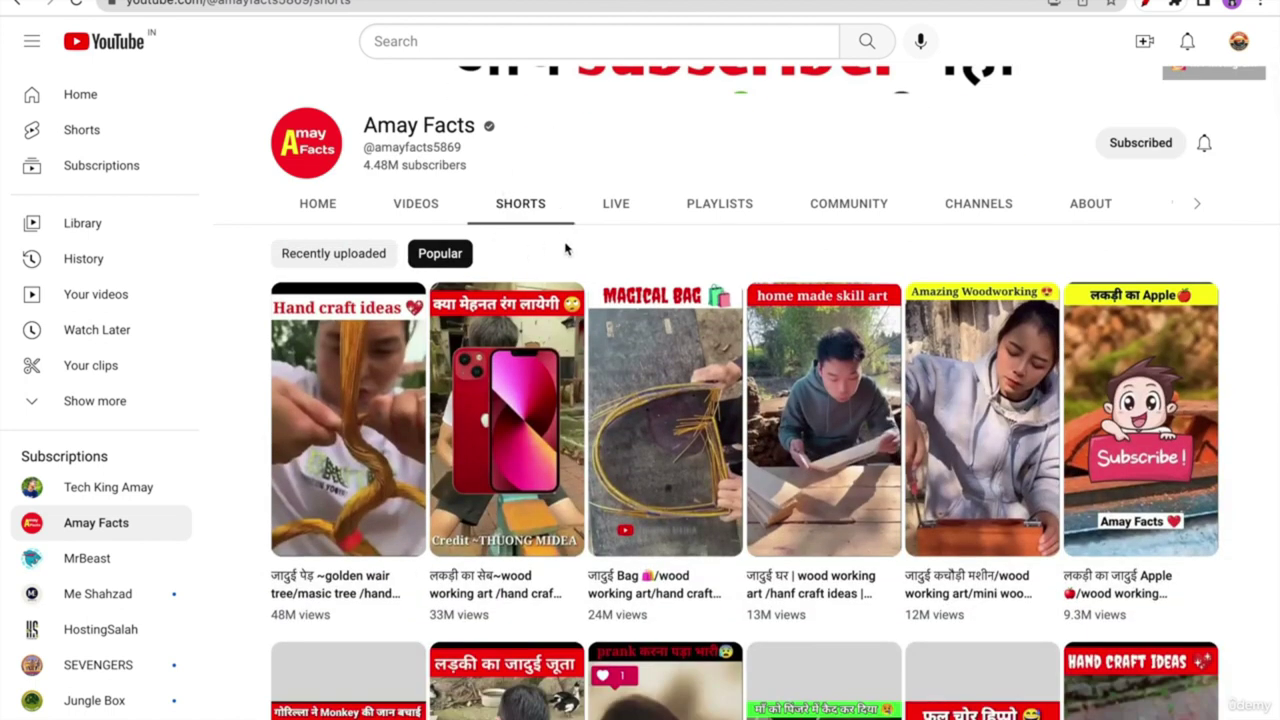
click(330, 253)
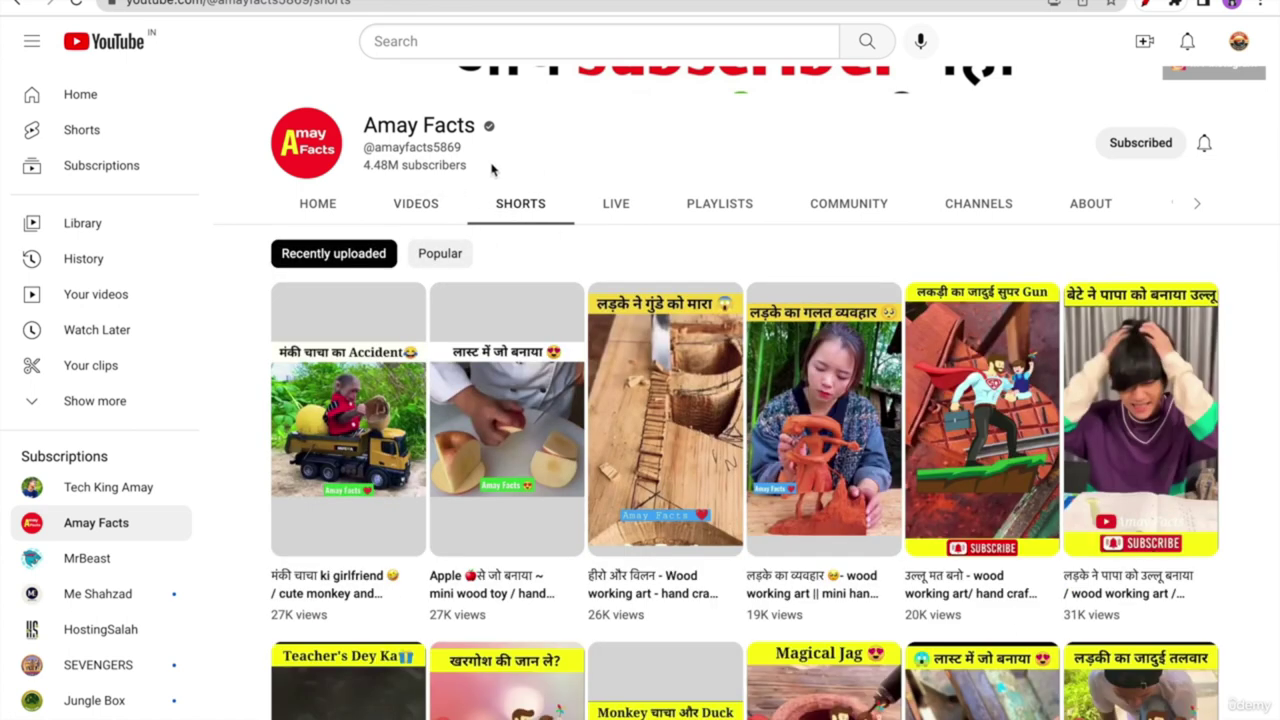
- Check the channel's subscriber count and its join date in the About section
triple_click(430, 167)
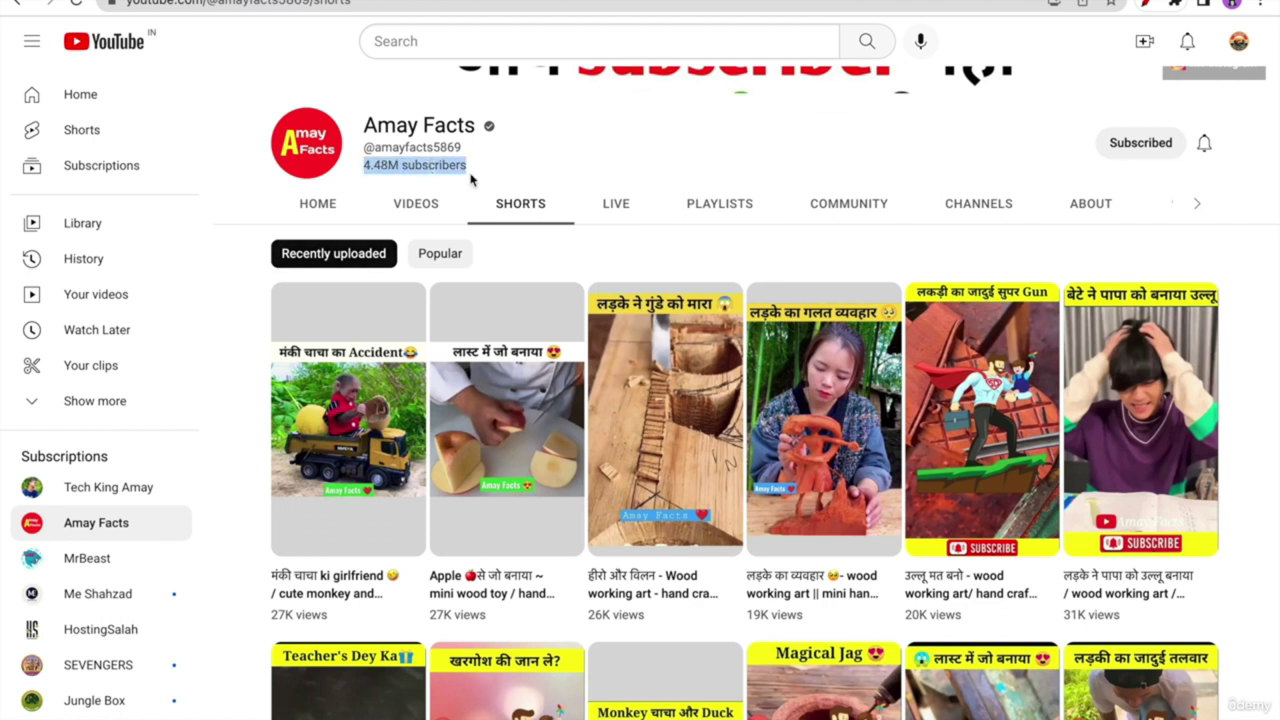
click(470, 178)
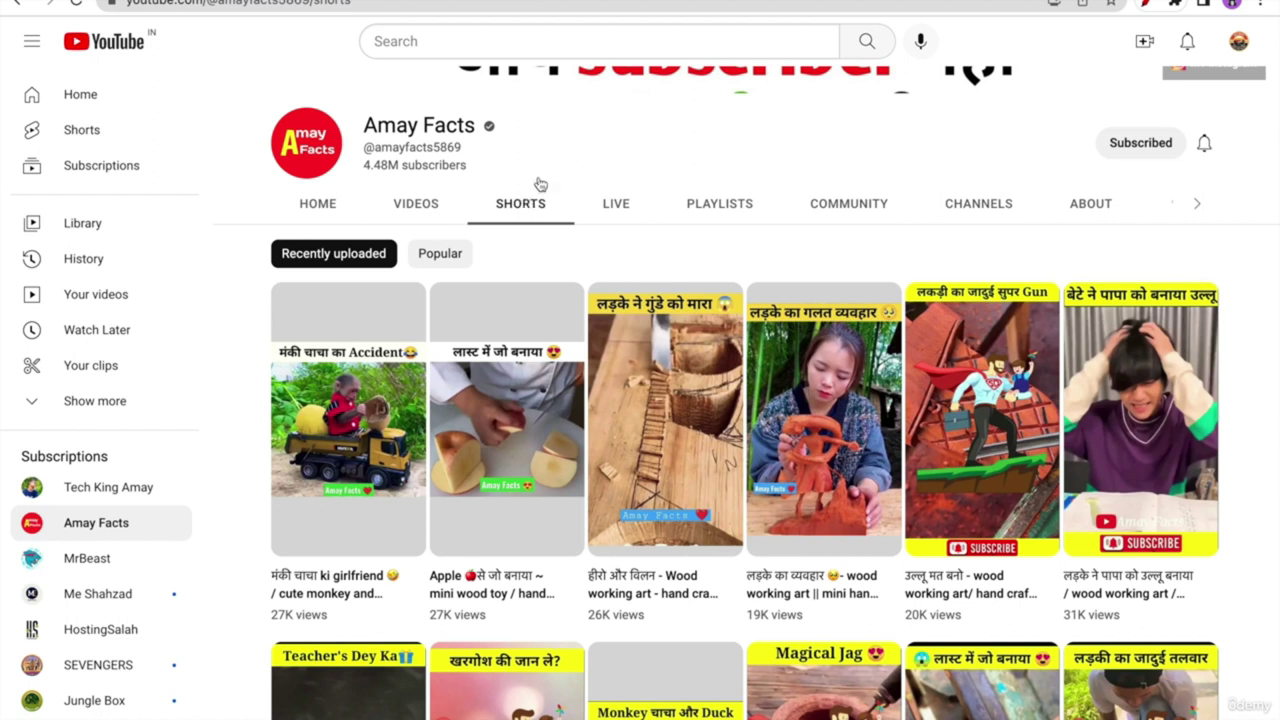
click(1083, 205)
scroll(900, 380, down, 2)
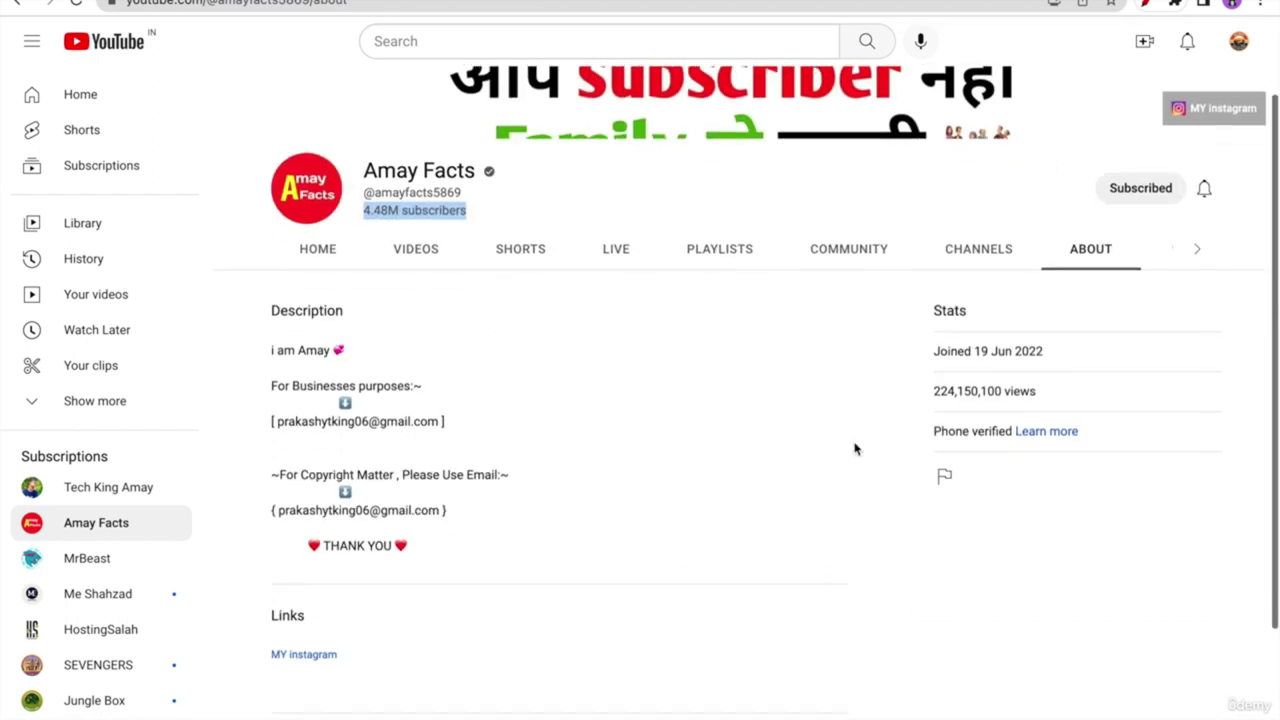
double_click(1001, 352)
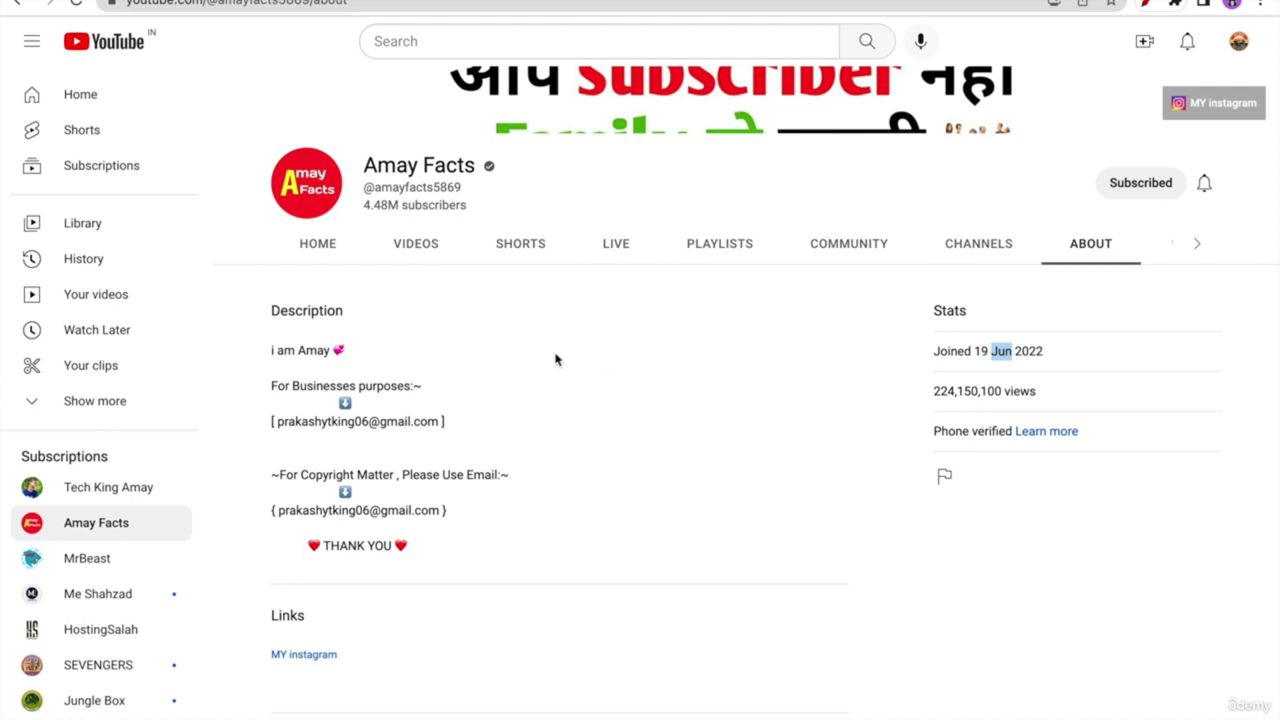
- Return to the channel's Shorts, sort them by popular, and look through the top ones
click(521, 248)
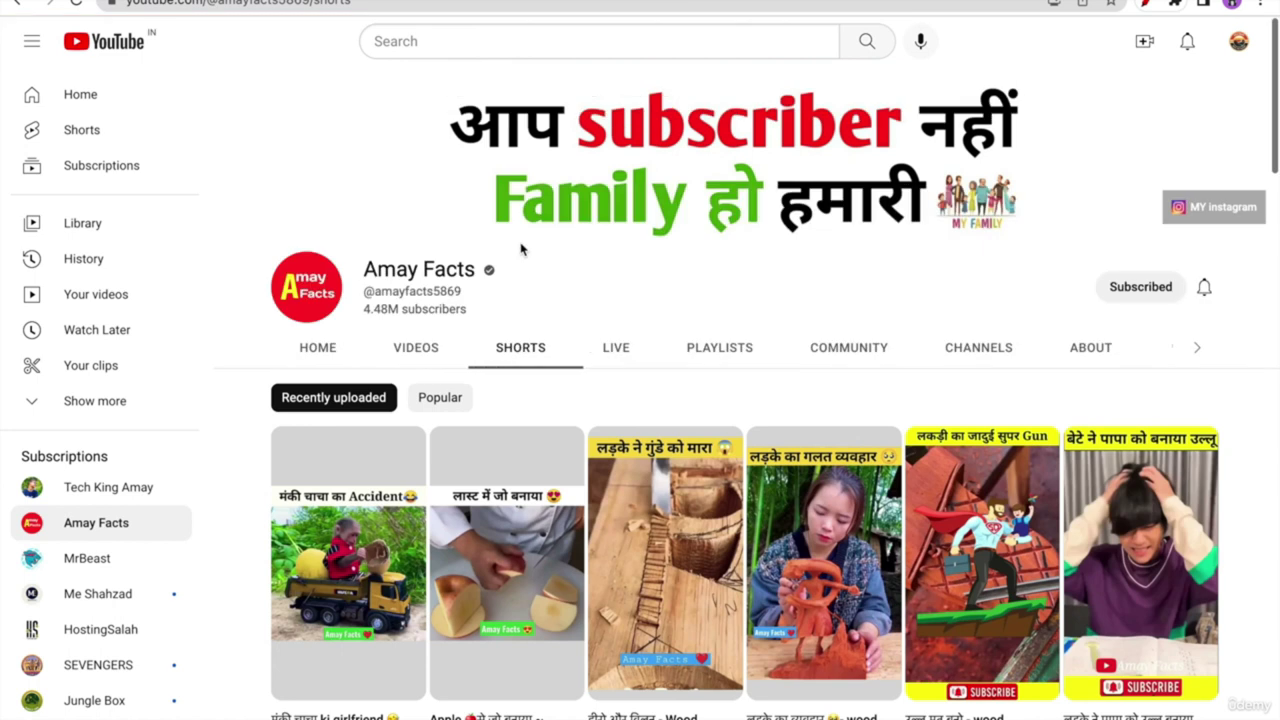
scroll(246, 390, down, 2)
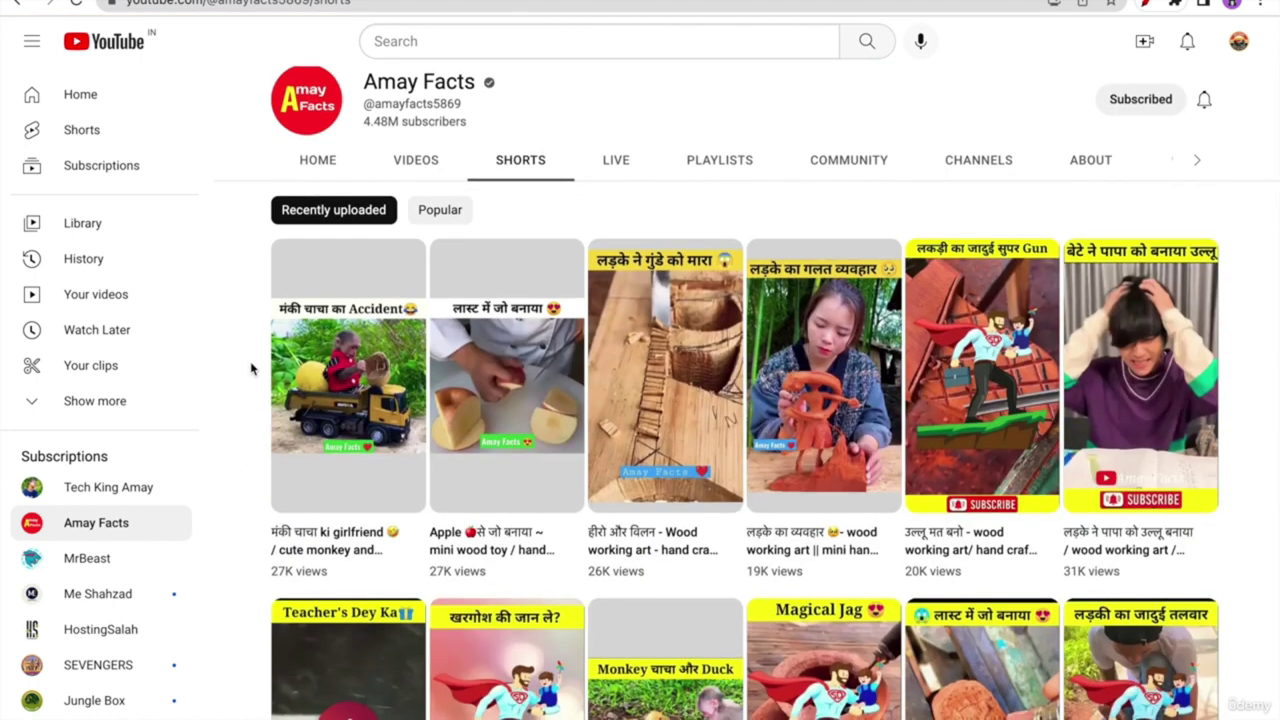
click(440, 210)
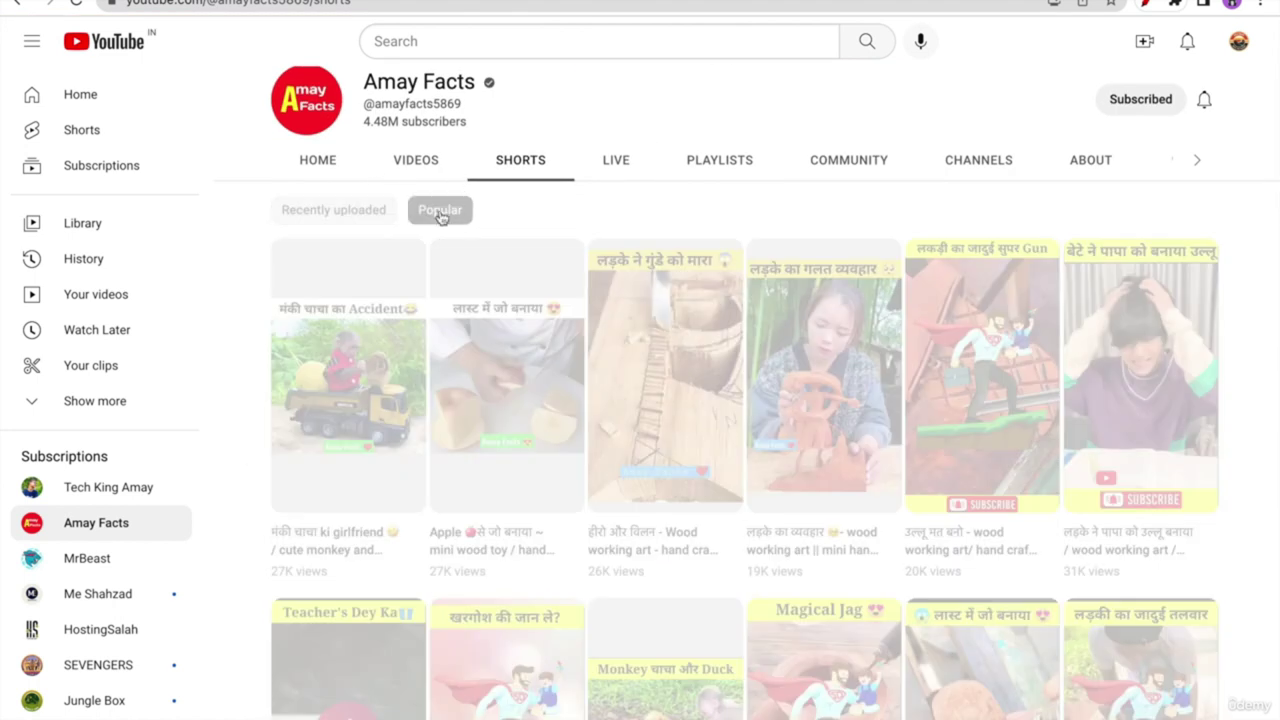
scroll(252, 330, down, 1)
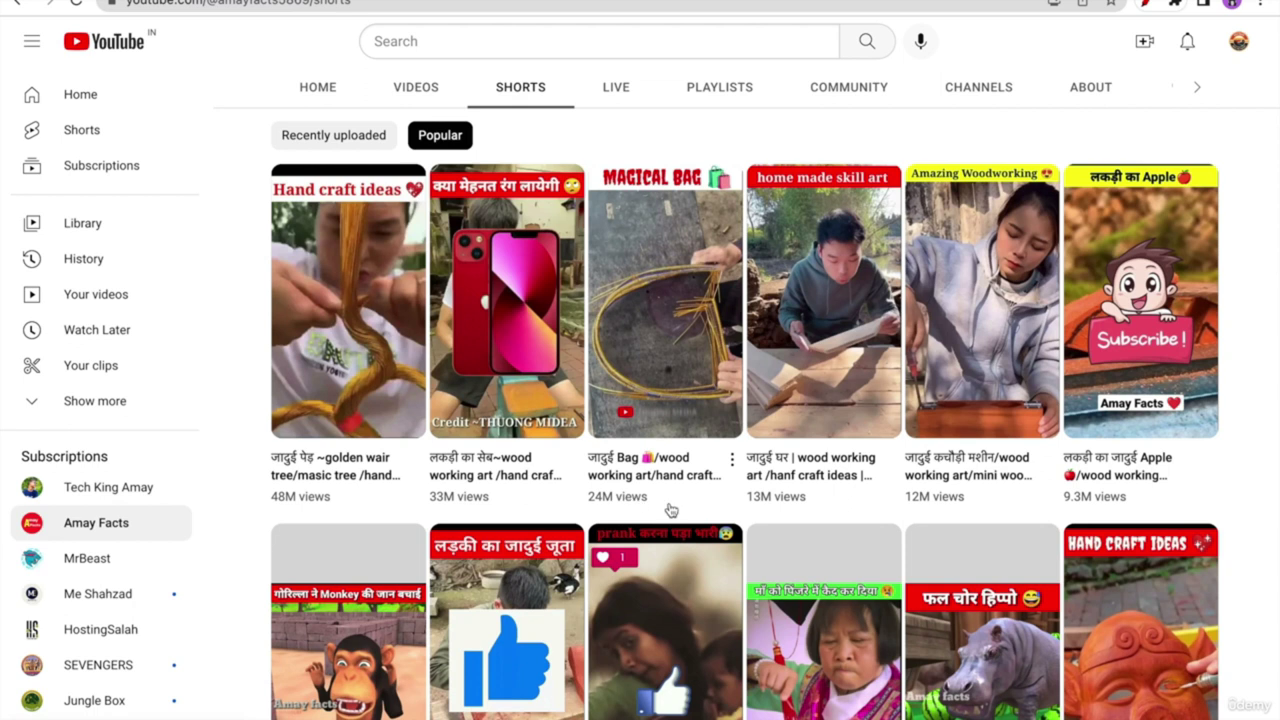
scroll(496, 410, up, 1)
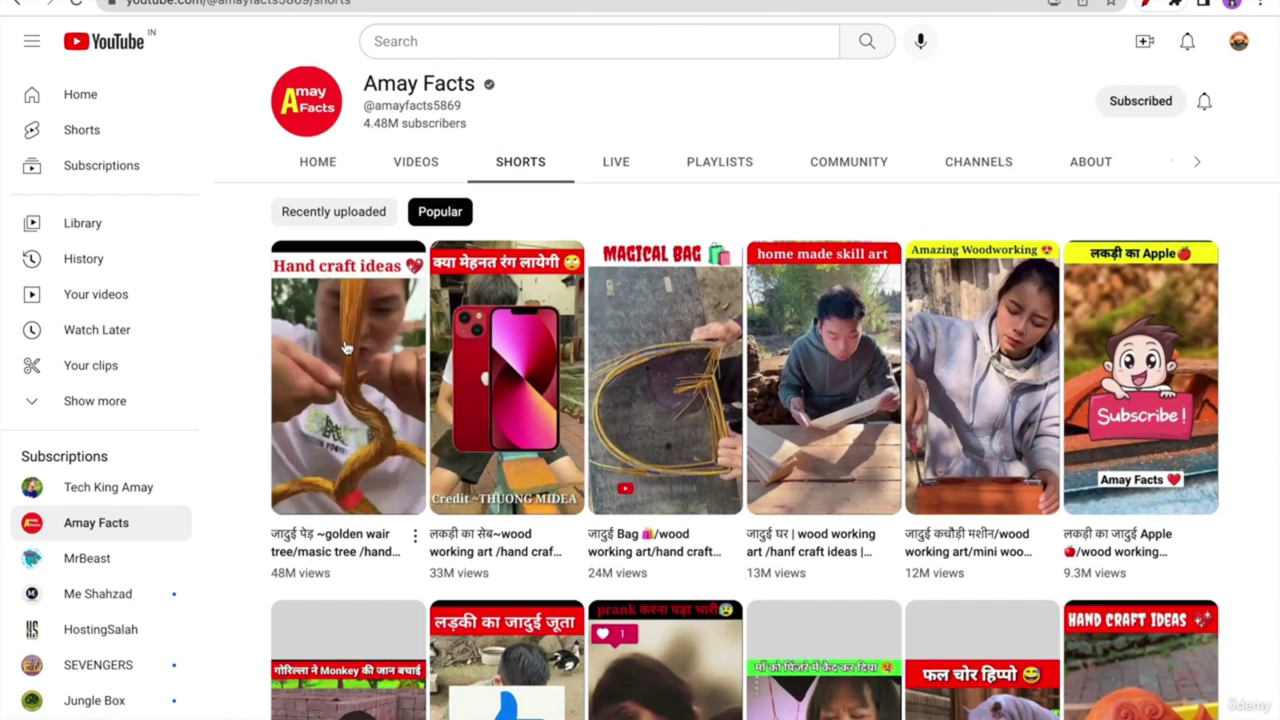
- Watch and pause the "Hand craft ideas" Short, and go back to the channel's Shorts list
click(378, 416)
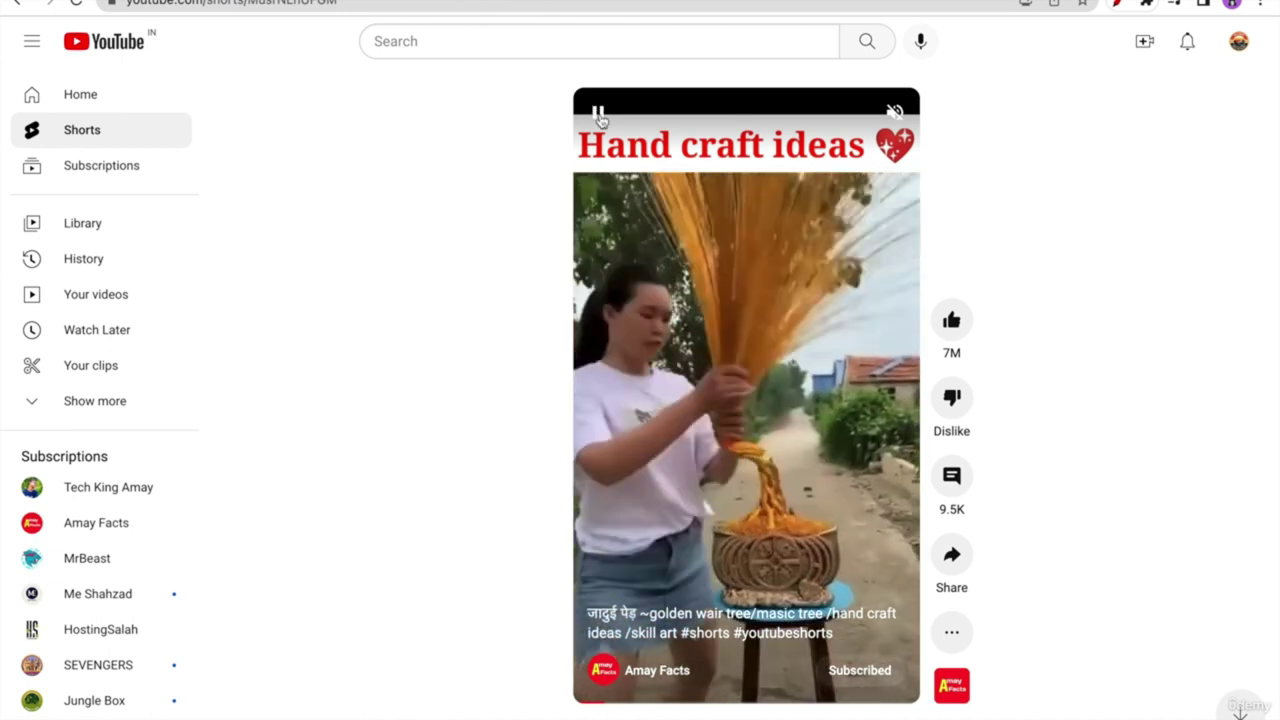
click(598, 116)
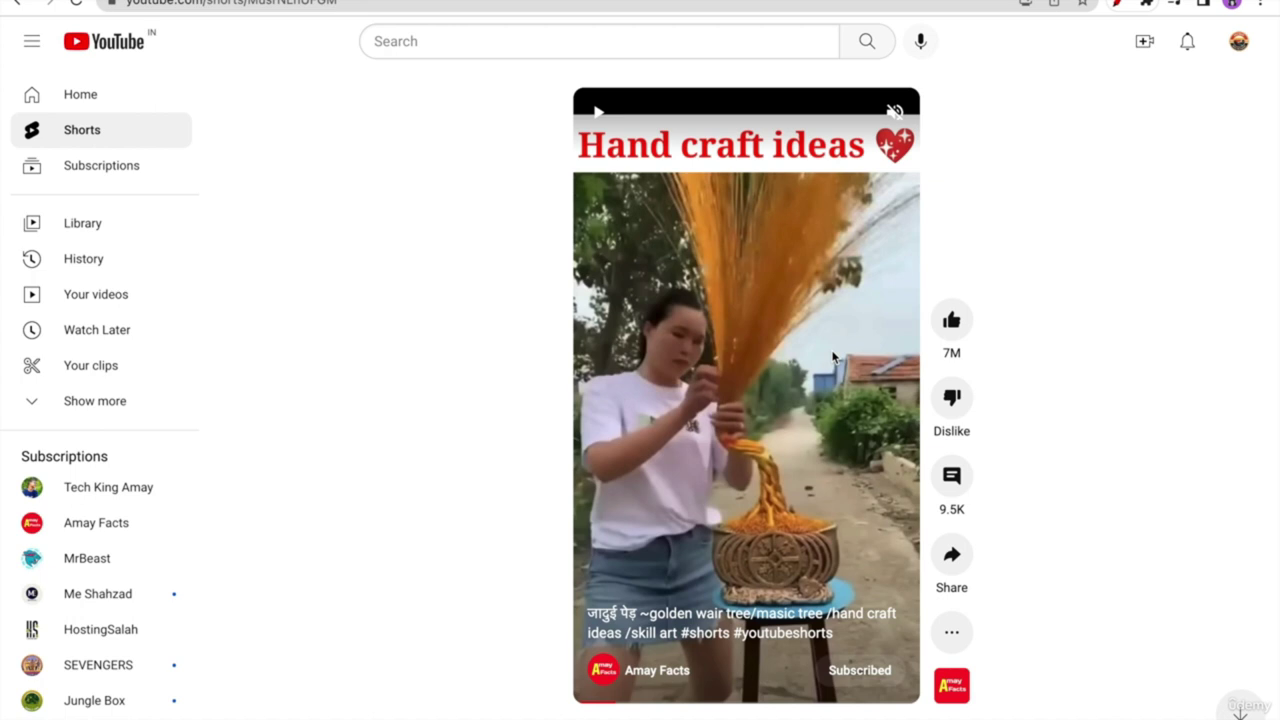
click(660, 672)
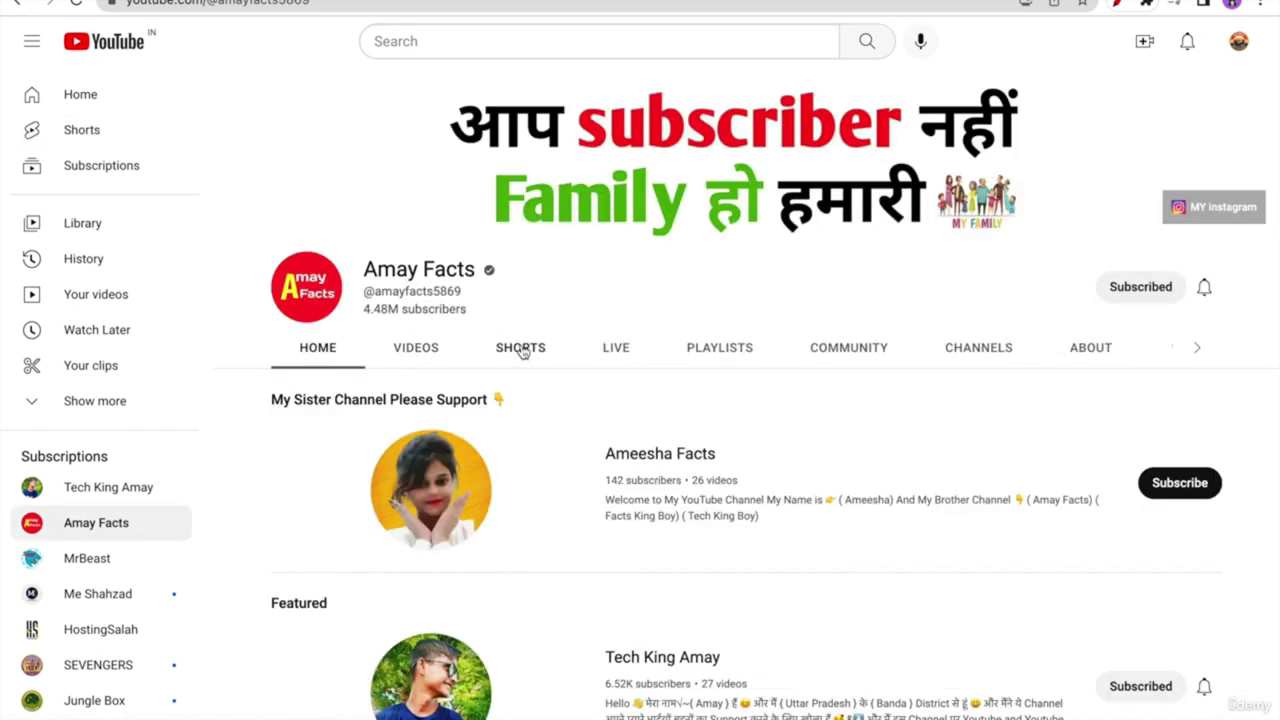
click(522, 352)
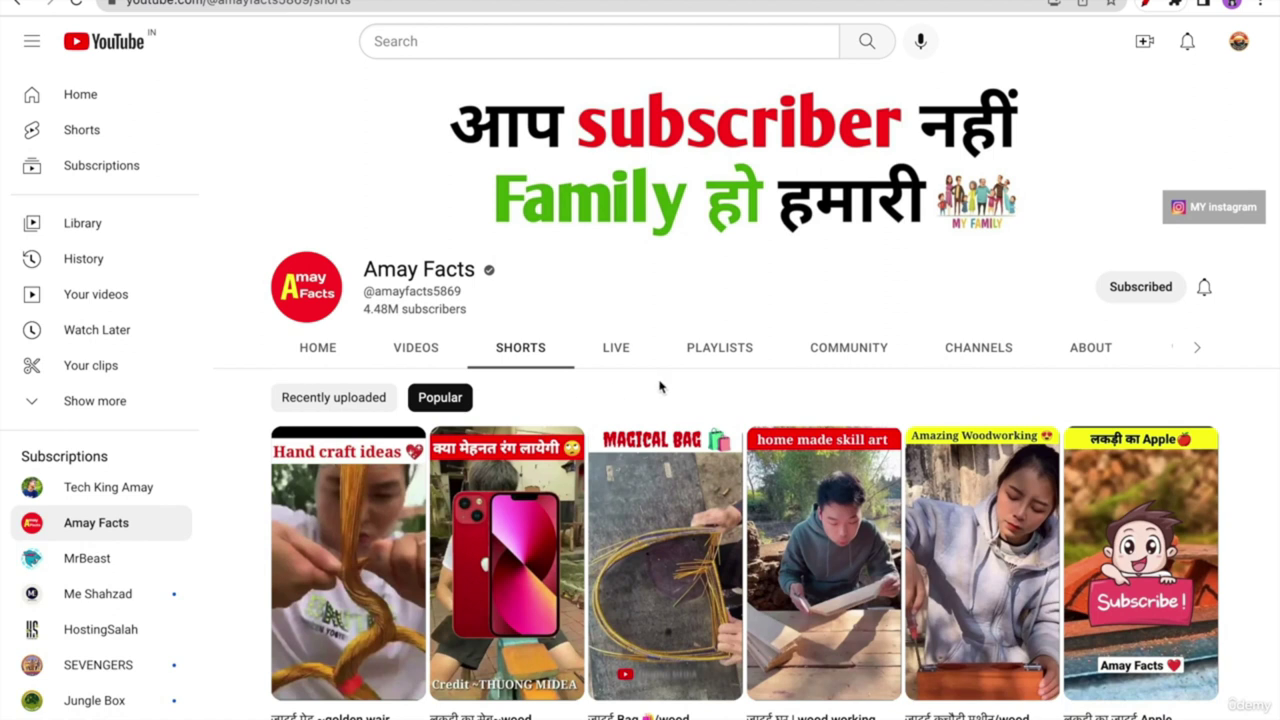
scroll(660, 385, down, 2)
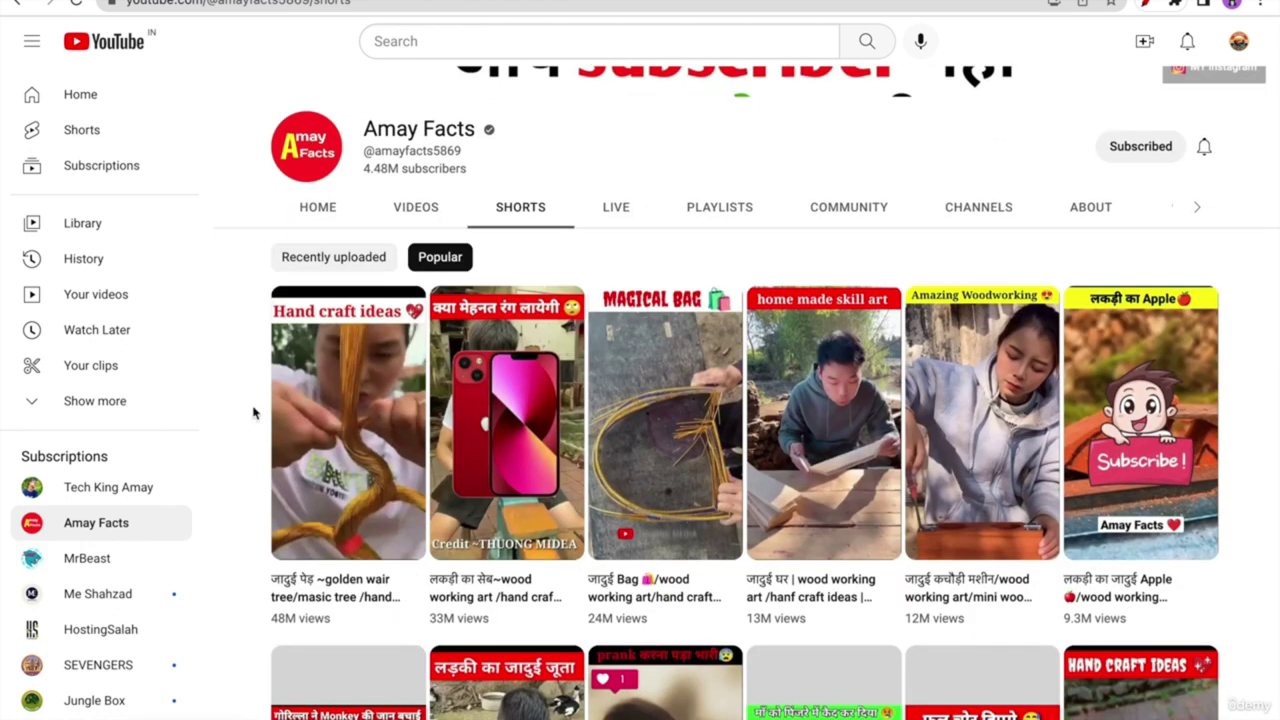
scroll(253, 412, up, 2)
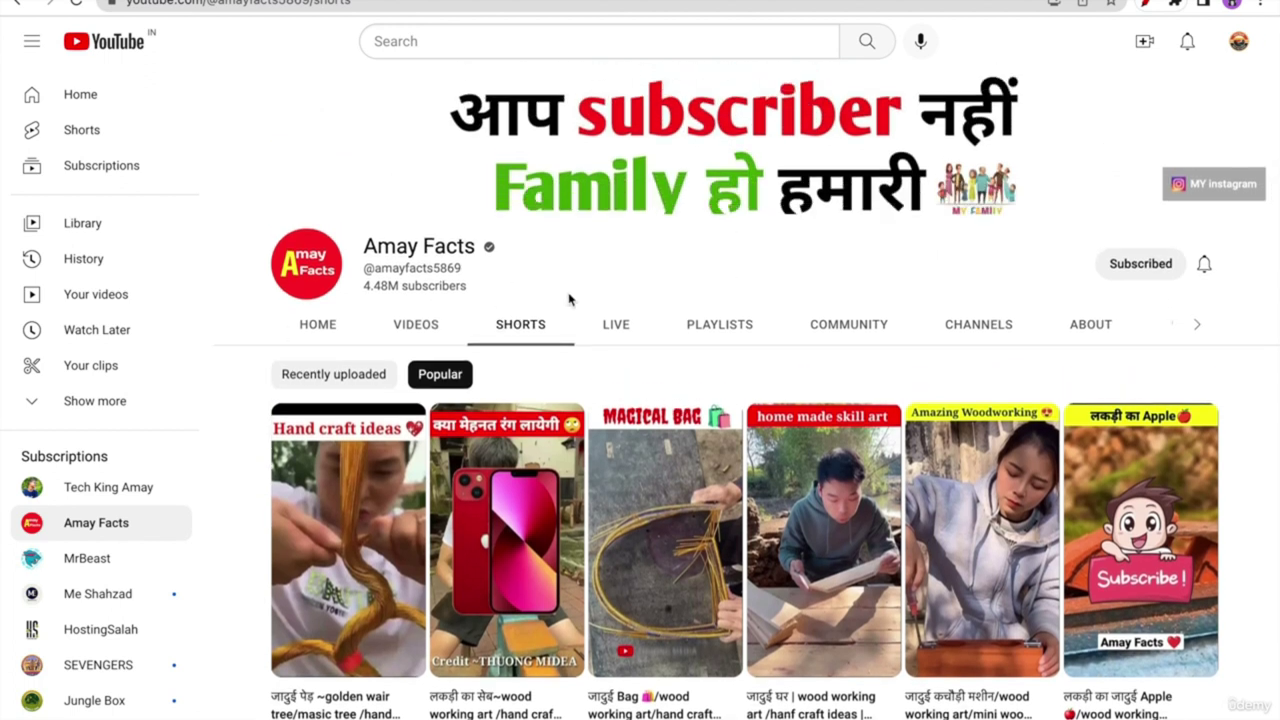
- Highlight the Amay Facts channel name above its popular Shorts, and switch to the Psychology Arcade channel's Shorts
triple_click(392, 246)
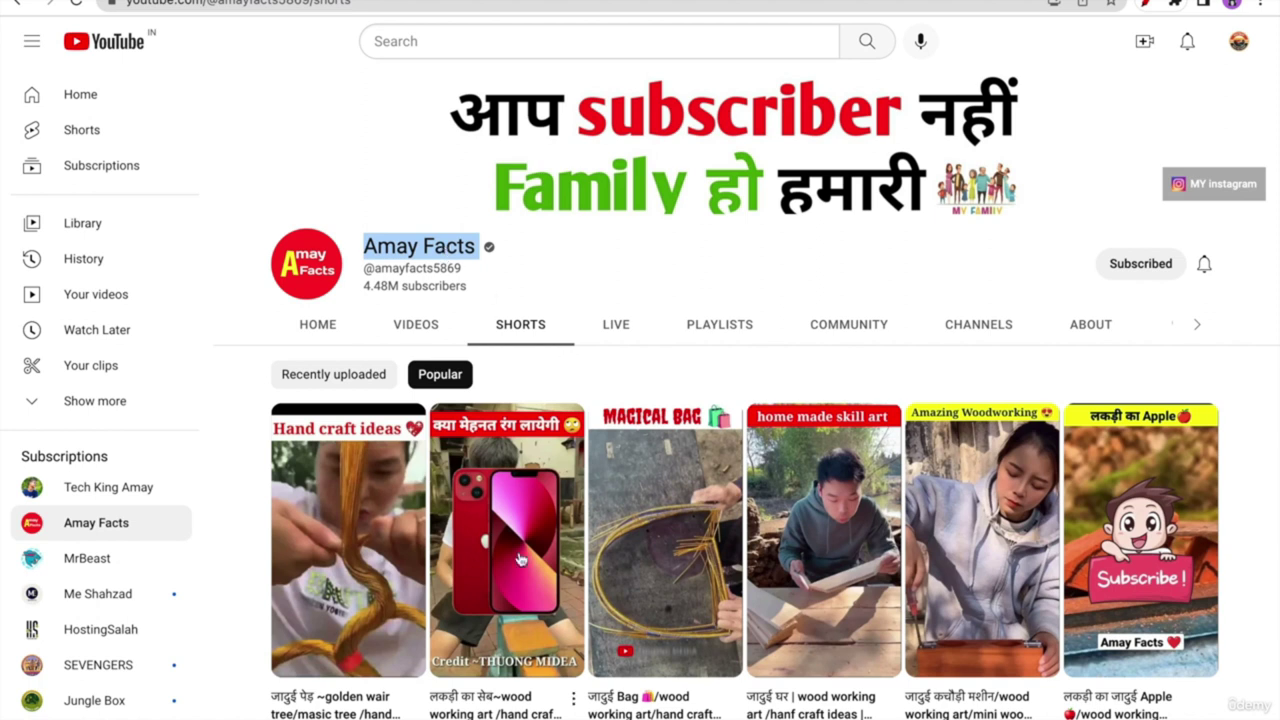
scroll(795, 554, down, 2)
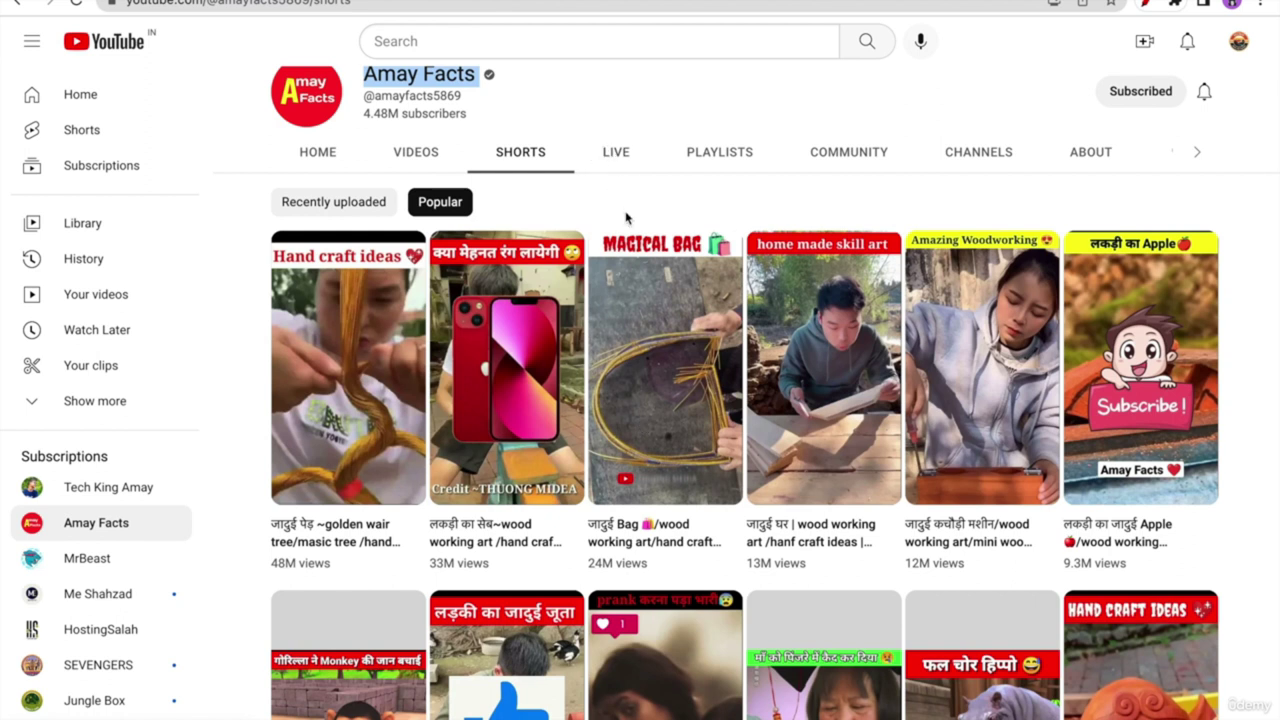
scroll(629, 220, up, 1)
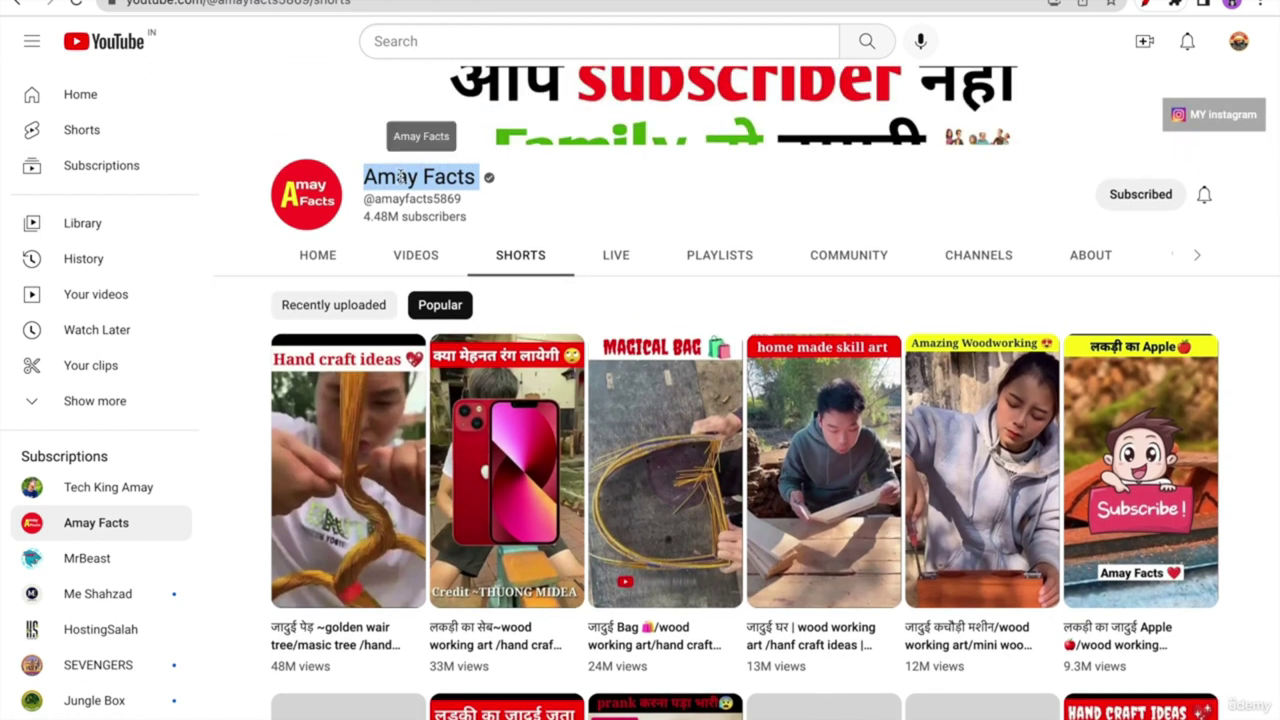
triple_click(453, 177)
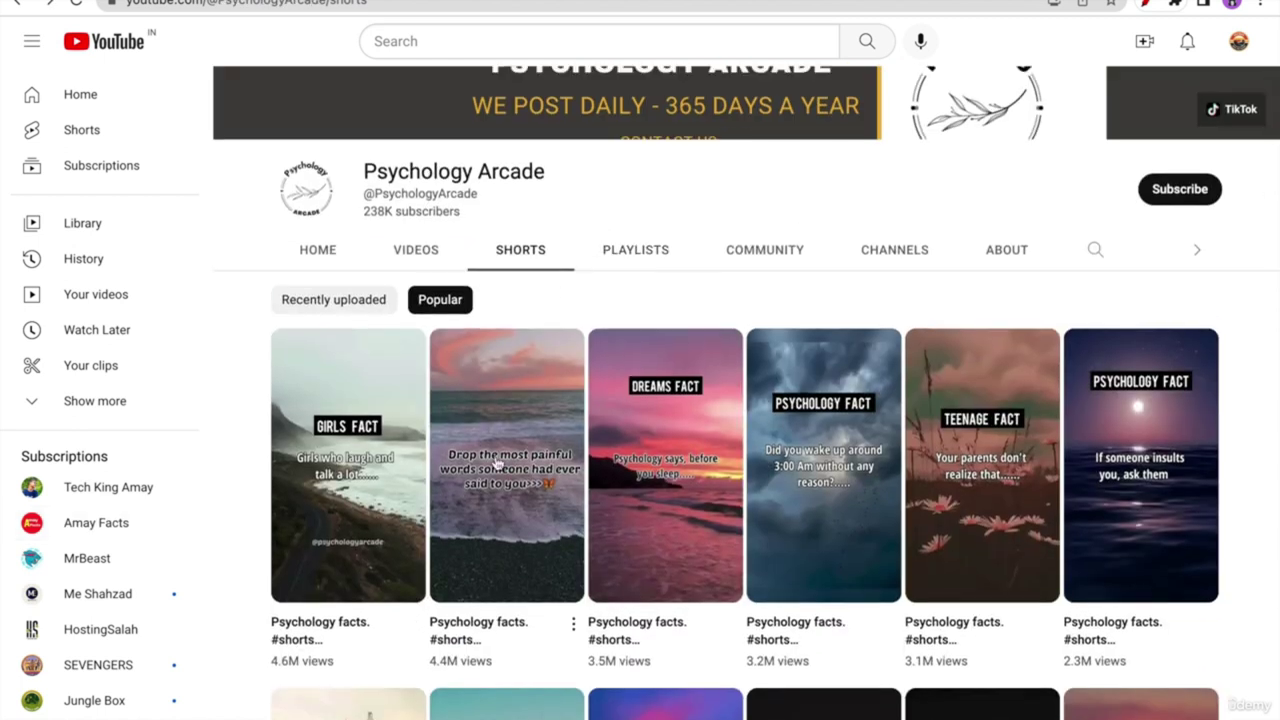
- Open Psychology Arcade's "Girls Fact" Short, play it until the second line of text, and pause it
click(357, 474)
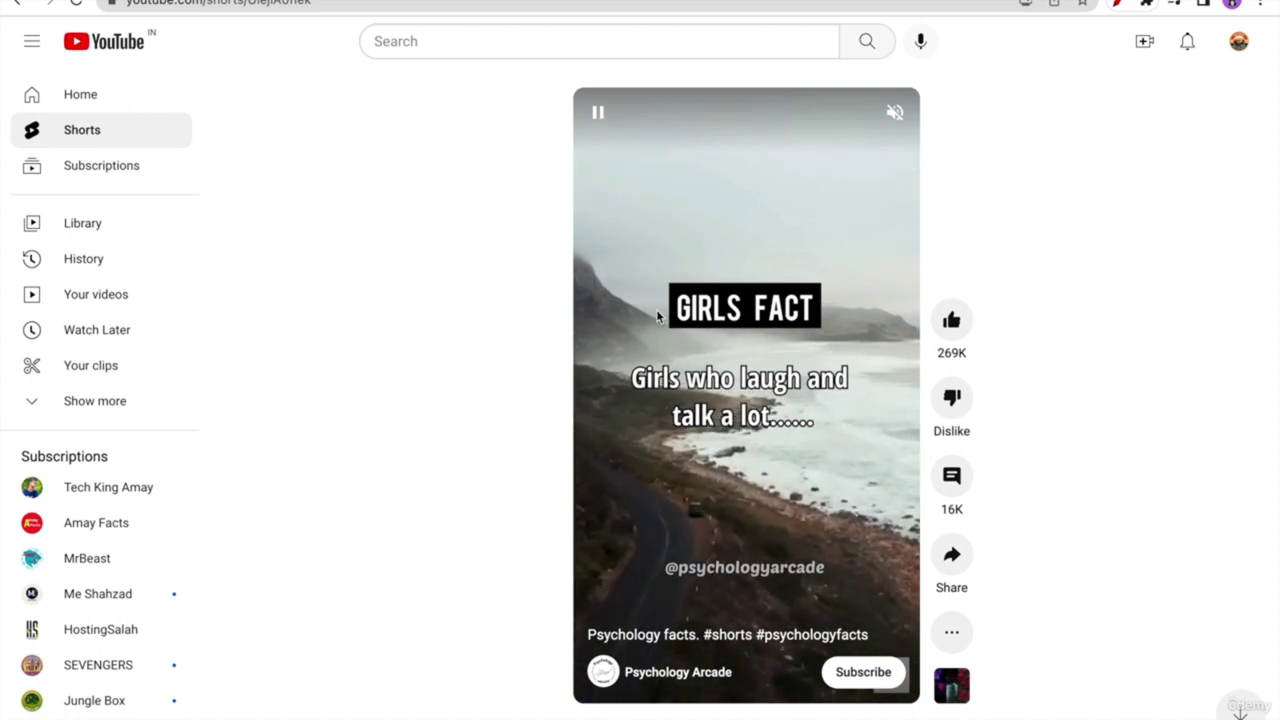
click(781, 391)
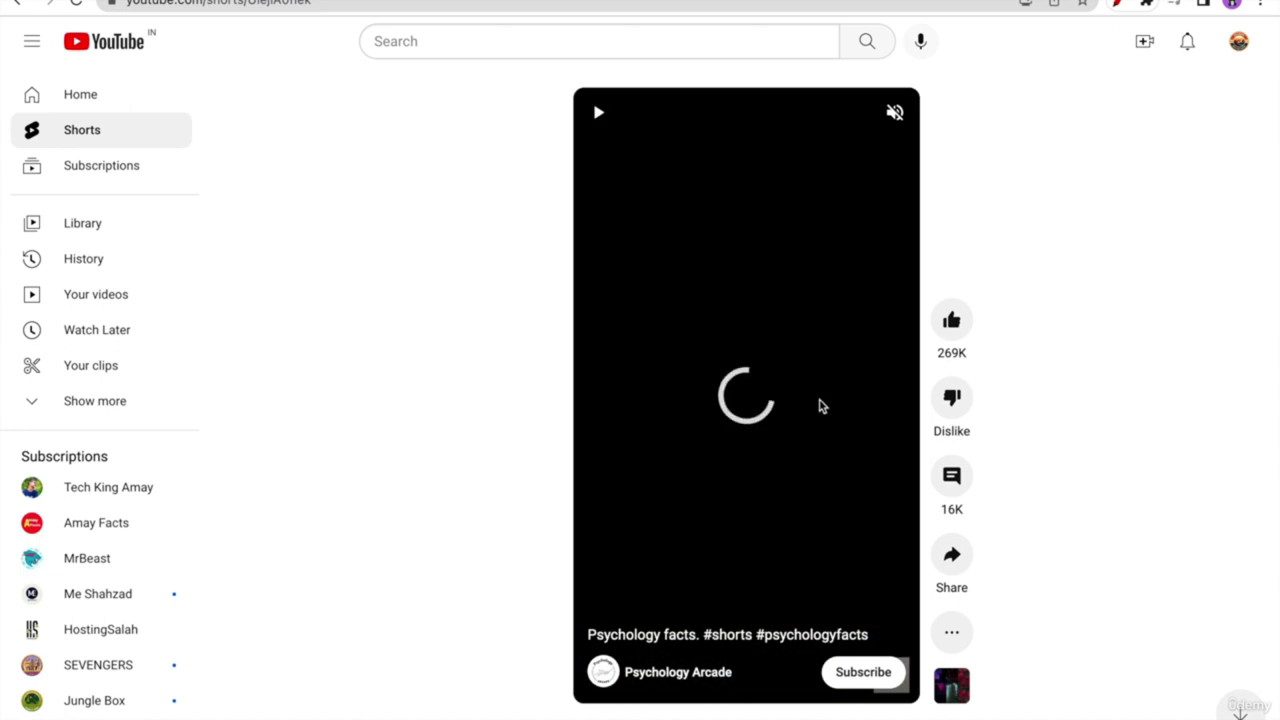
click(598, 114)
click(598, 114)
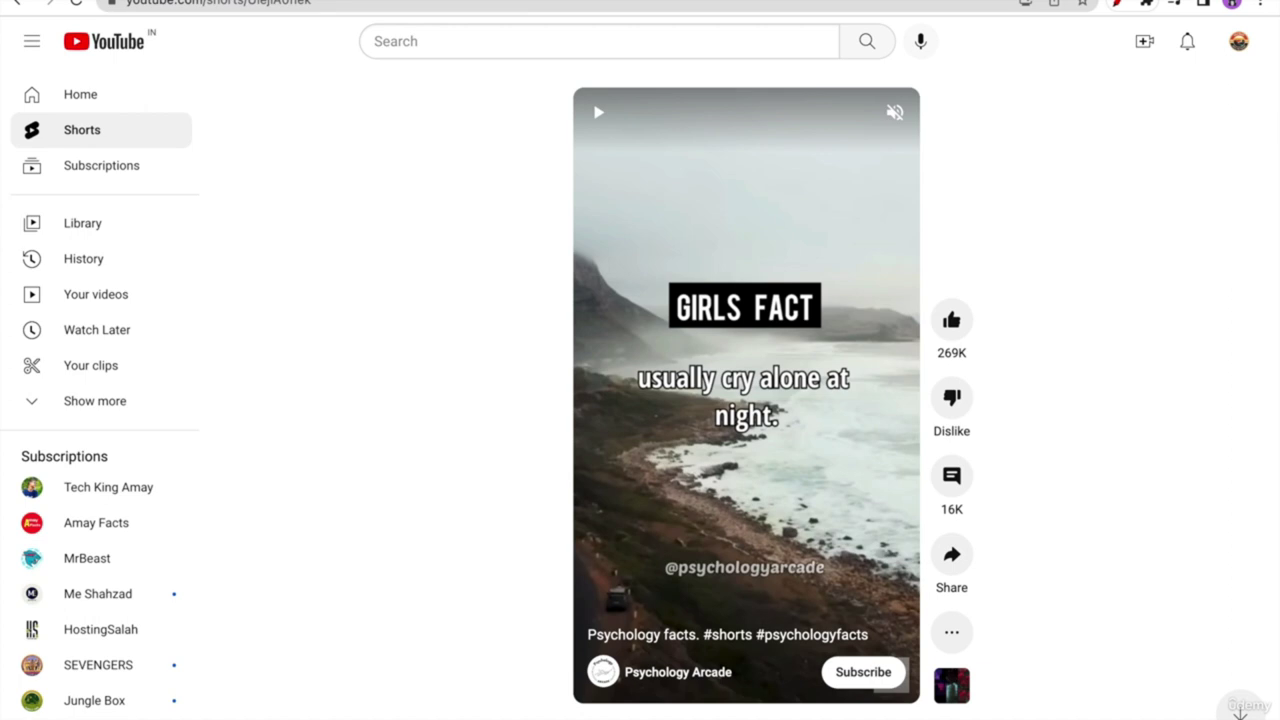
- Open pexels.com/search/videos/shorts/ in a new tab and browse the free shorts videos
key(ctrl+t)
text(pexels.com/search/videos/shorts/)
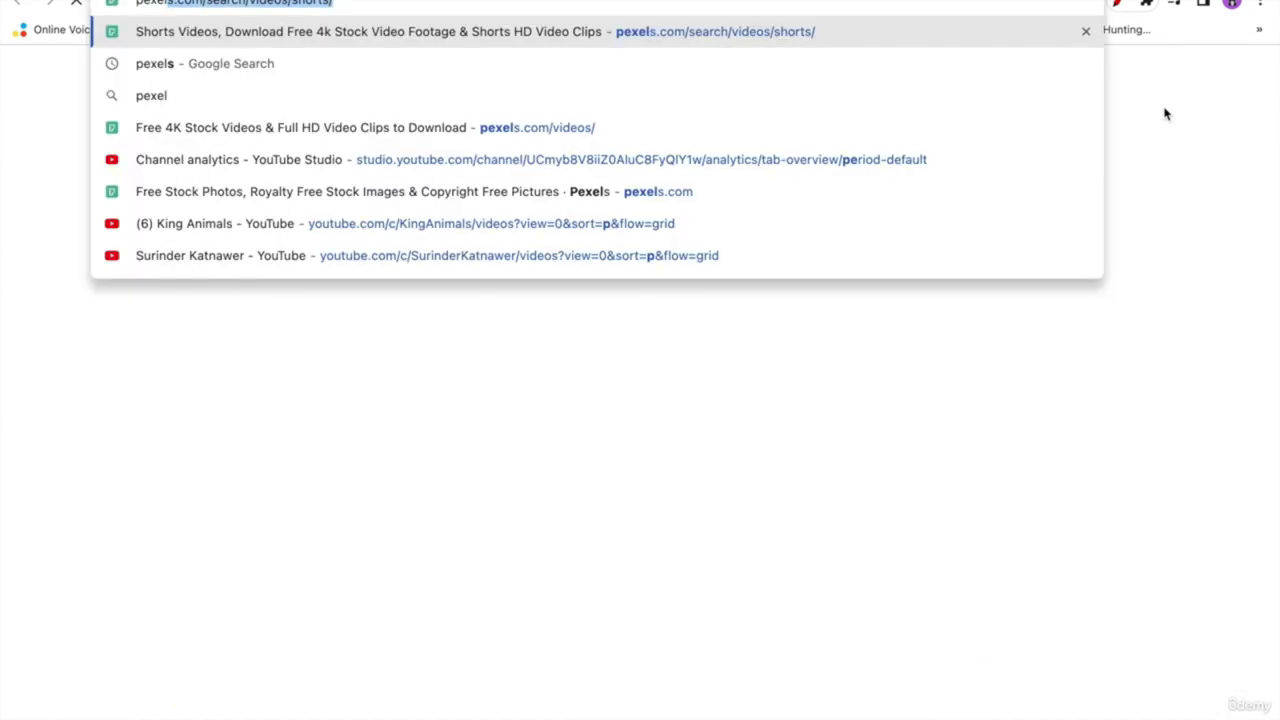
key(Return)
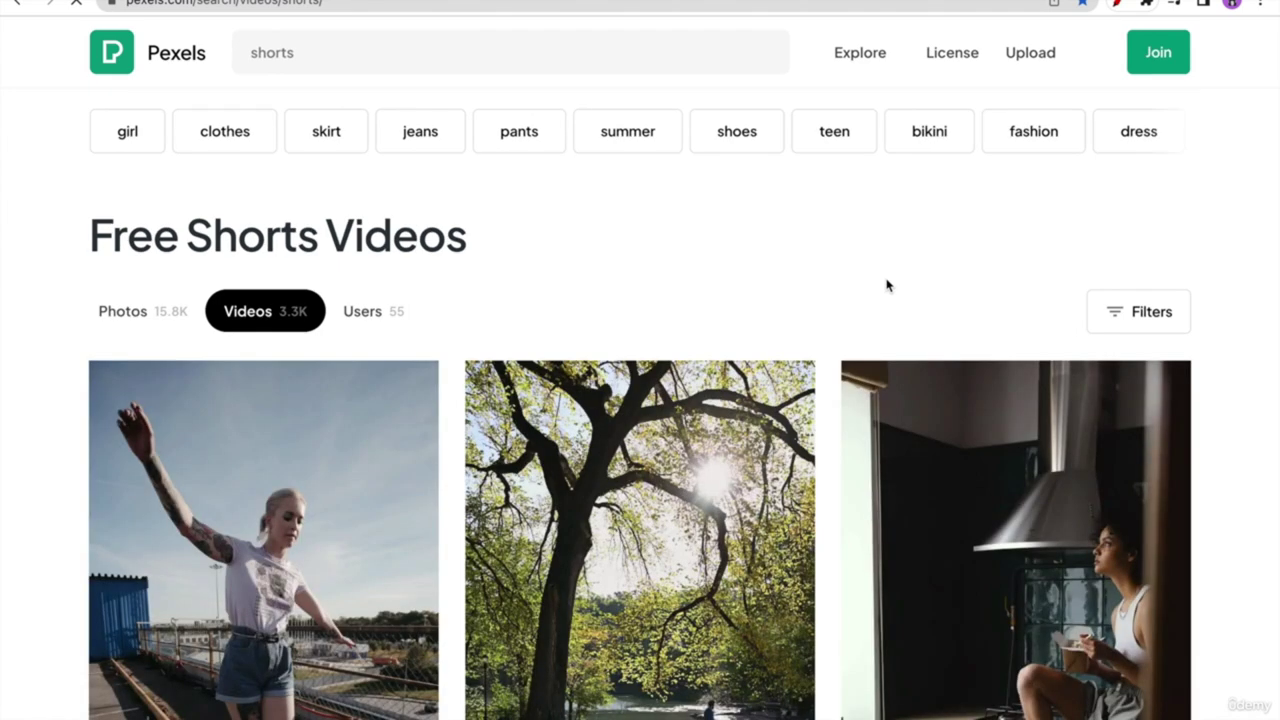
scroll(886, 286, down, 2)
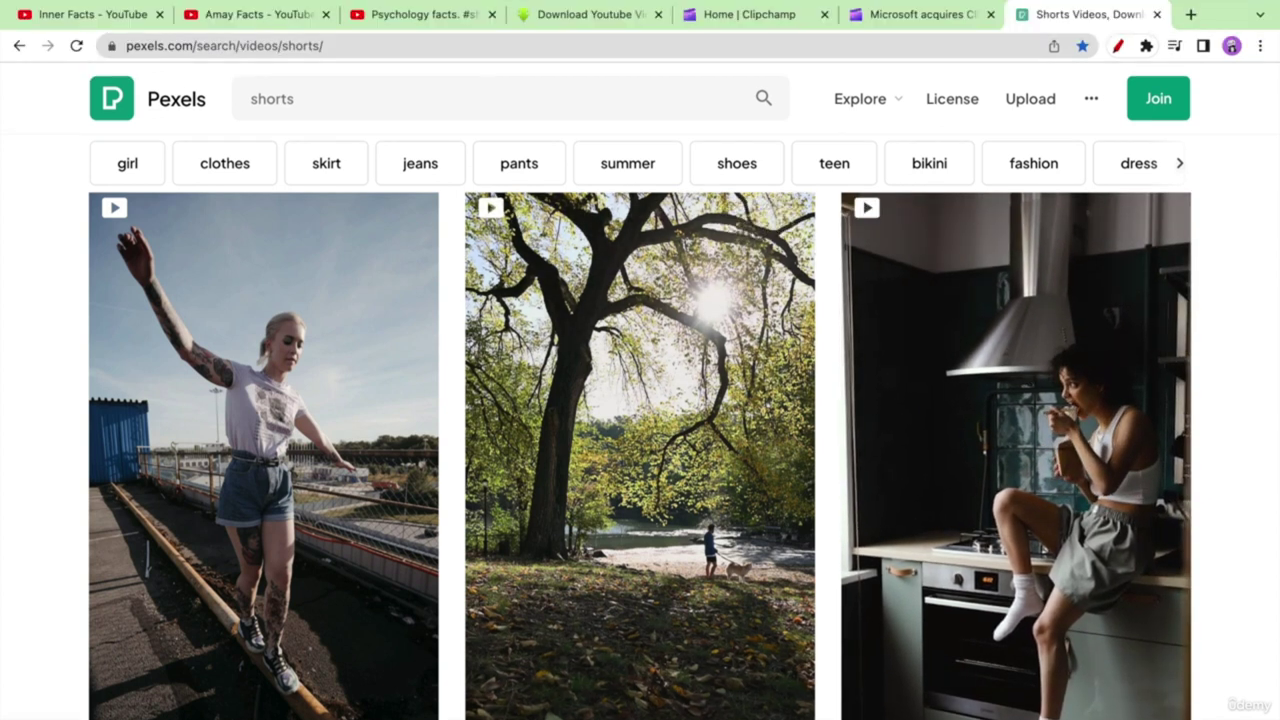
- Return to the Psychology Arcade Short on YouTube, open its channel's Shorts, and point out the channel name
click(271, 24)
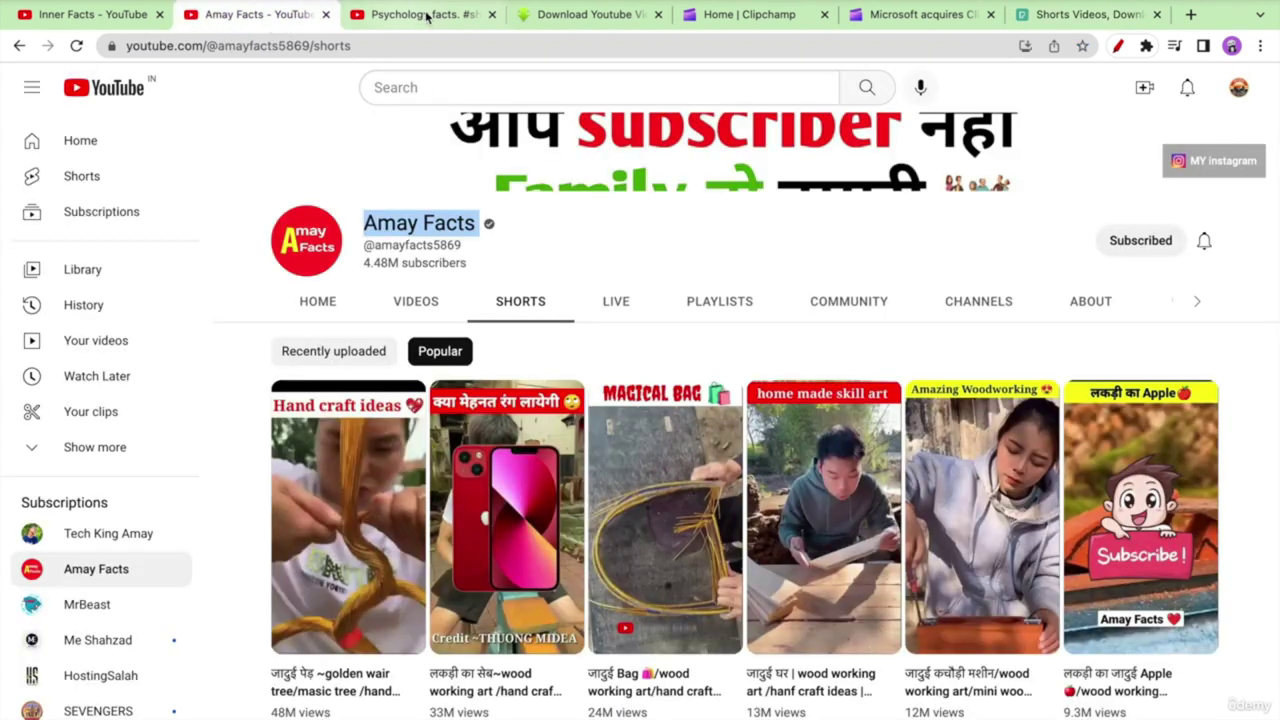
click(425, 14)
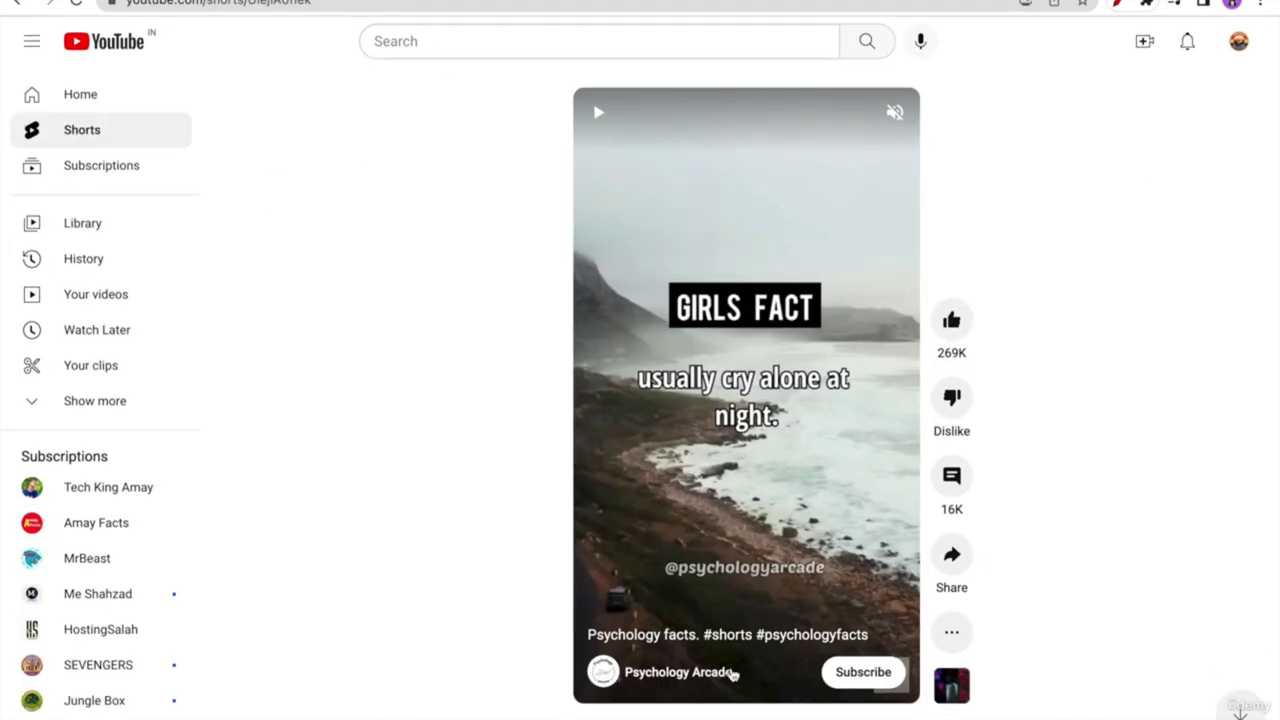
click(713, 678)
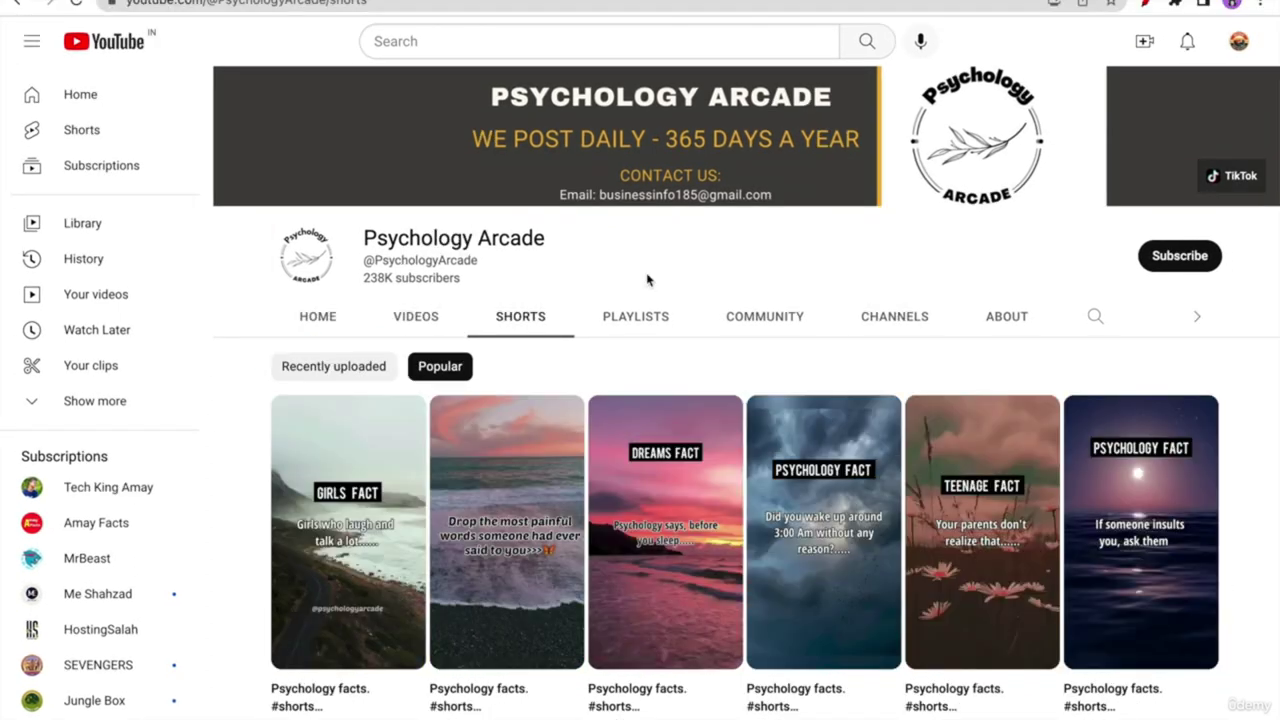
scroll(694, 268, down, 1)
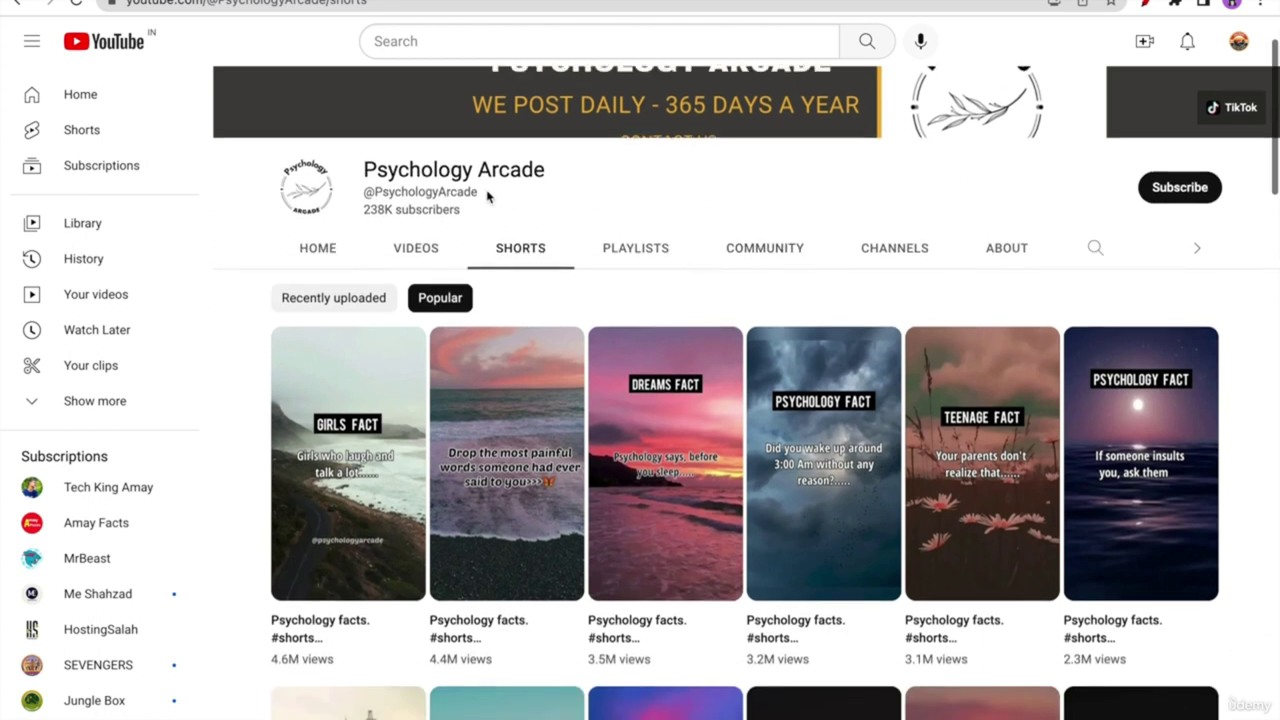
triple_click(426, 172)
click(529, 176)
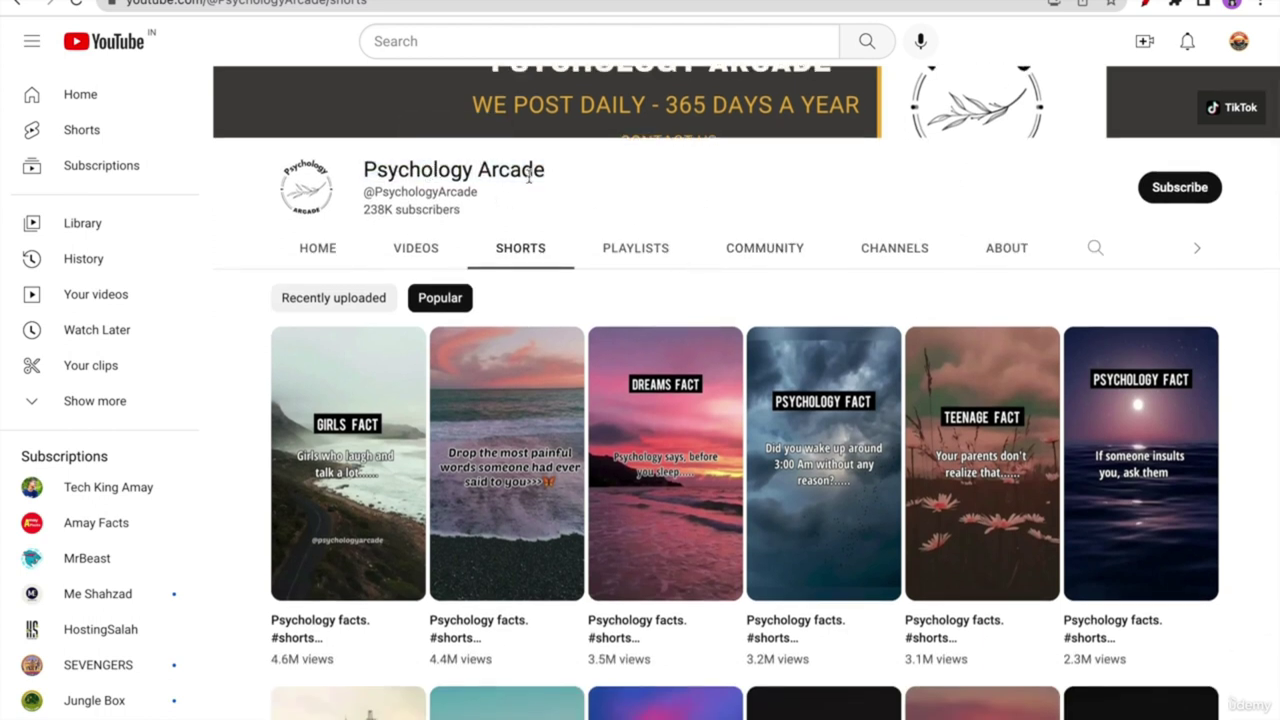
- Open the Canva home page in a new browser tab
key(ctrl+t)
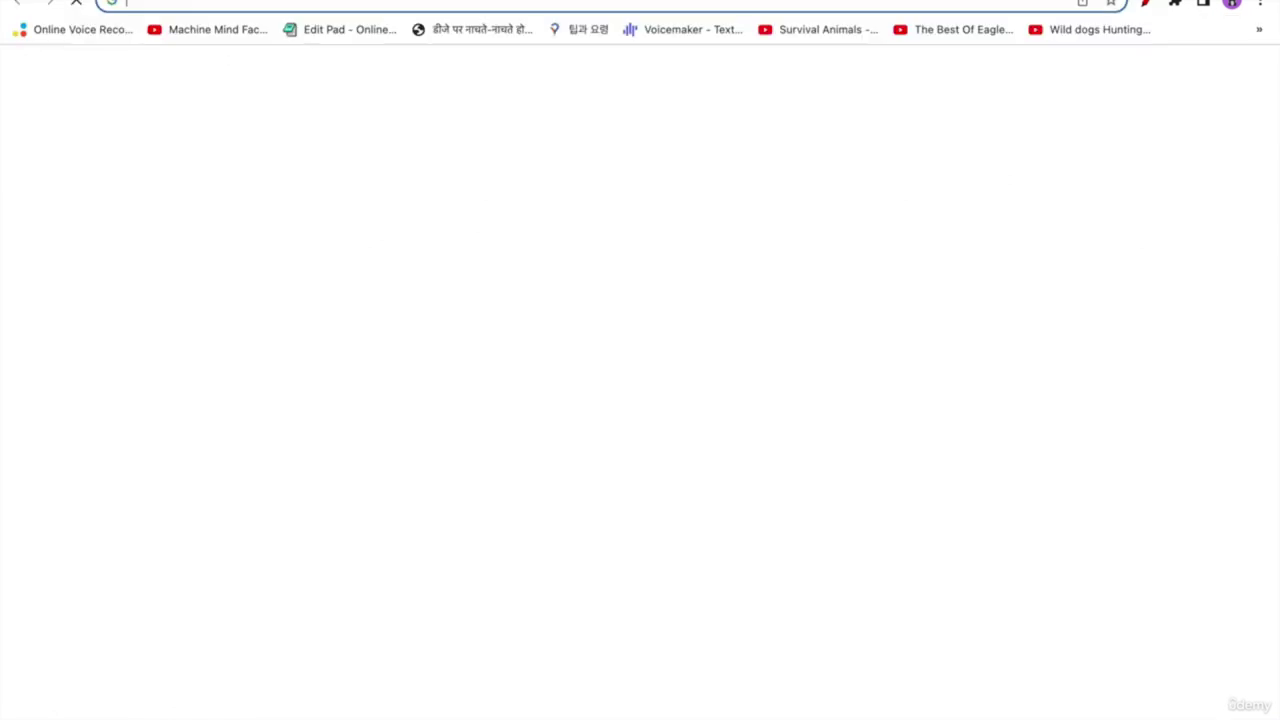
text(cab)
key(BackSpace)
key(Down)
key(Down)
key(Down)
key(Down)
key(Return)
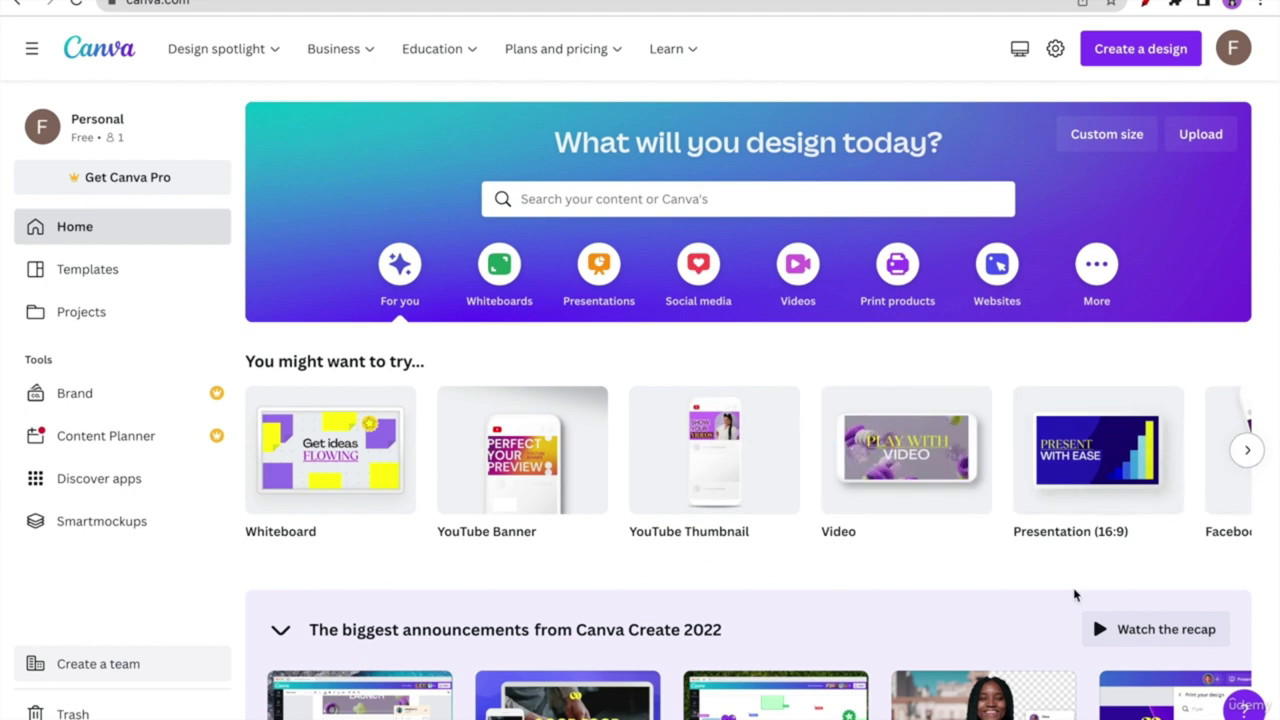
- Create a blank Mobile Video design of 1080 × 1920 px from the suggested formats
click(1247, 450)
mouse_move(729, 465)
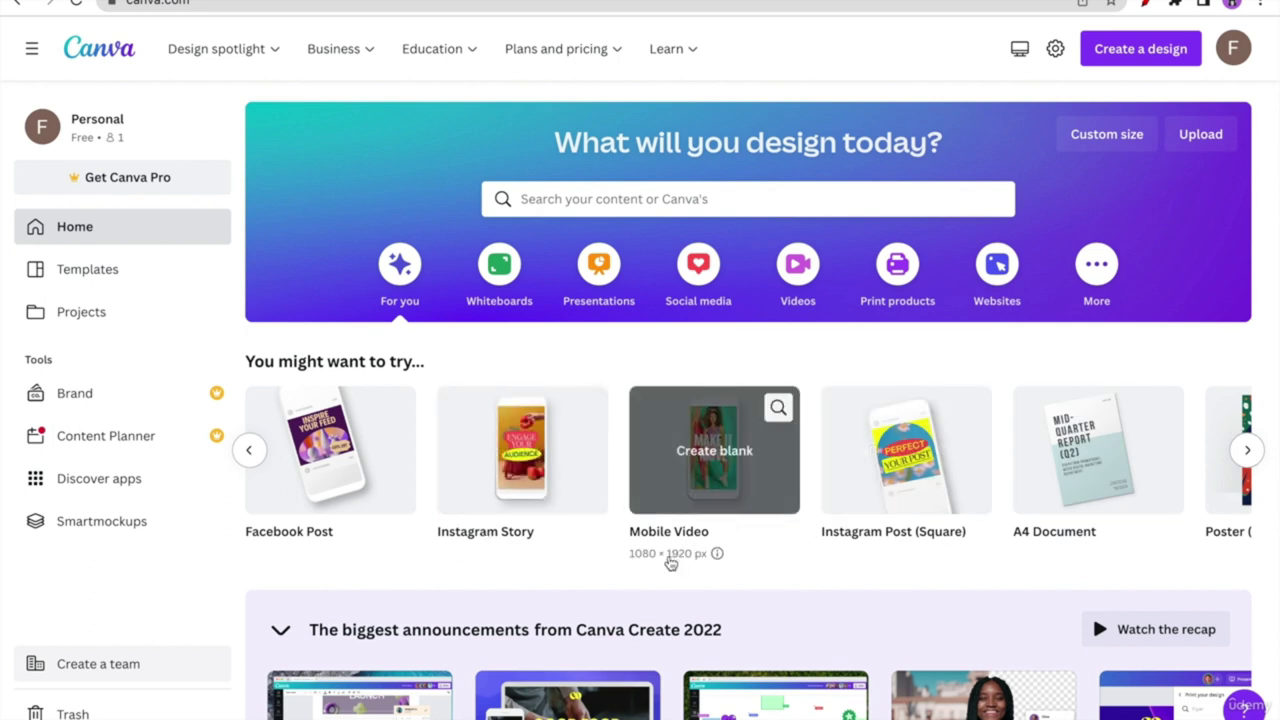
click(716, 455)
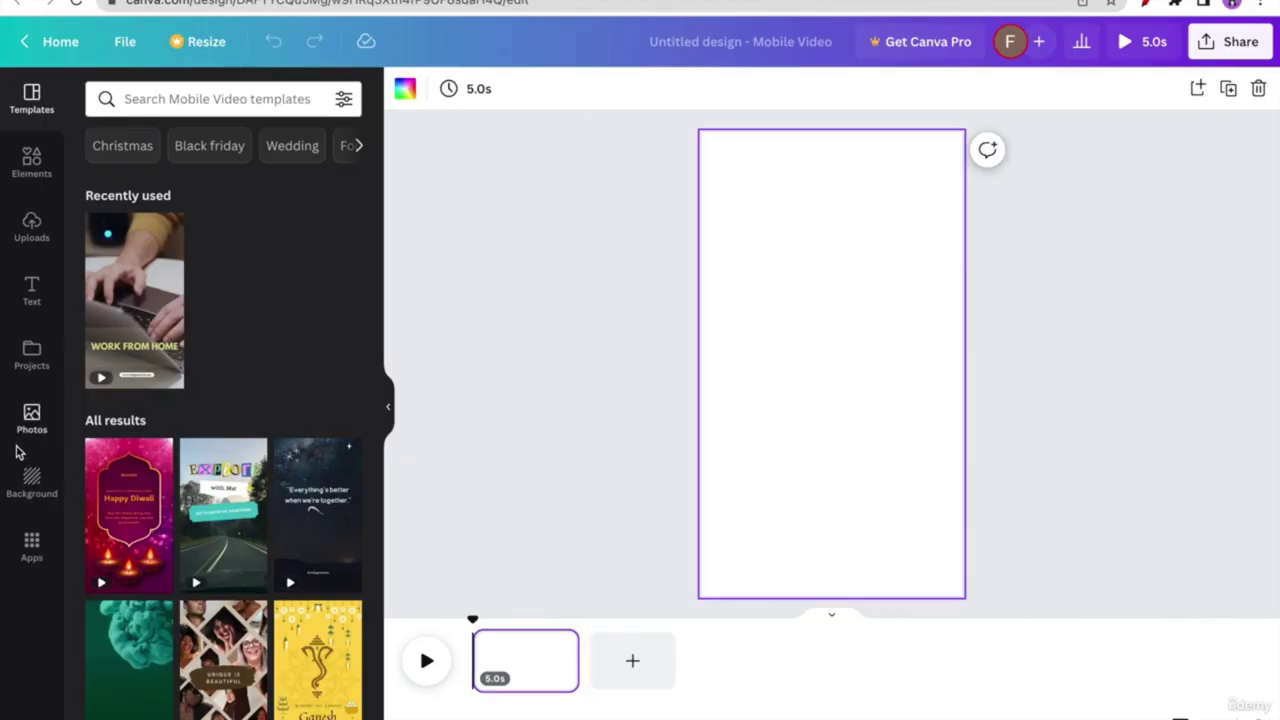
- Try the flamingo photo as the page background, remove it, and apply the yellow-to-orange gradient background instead
click(31, 478)
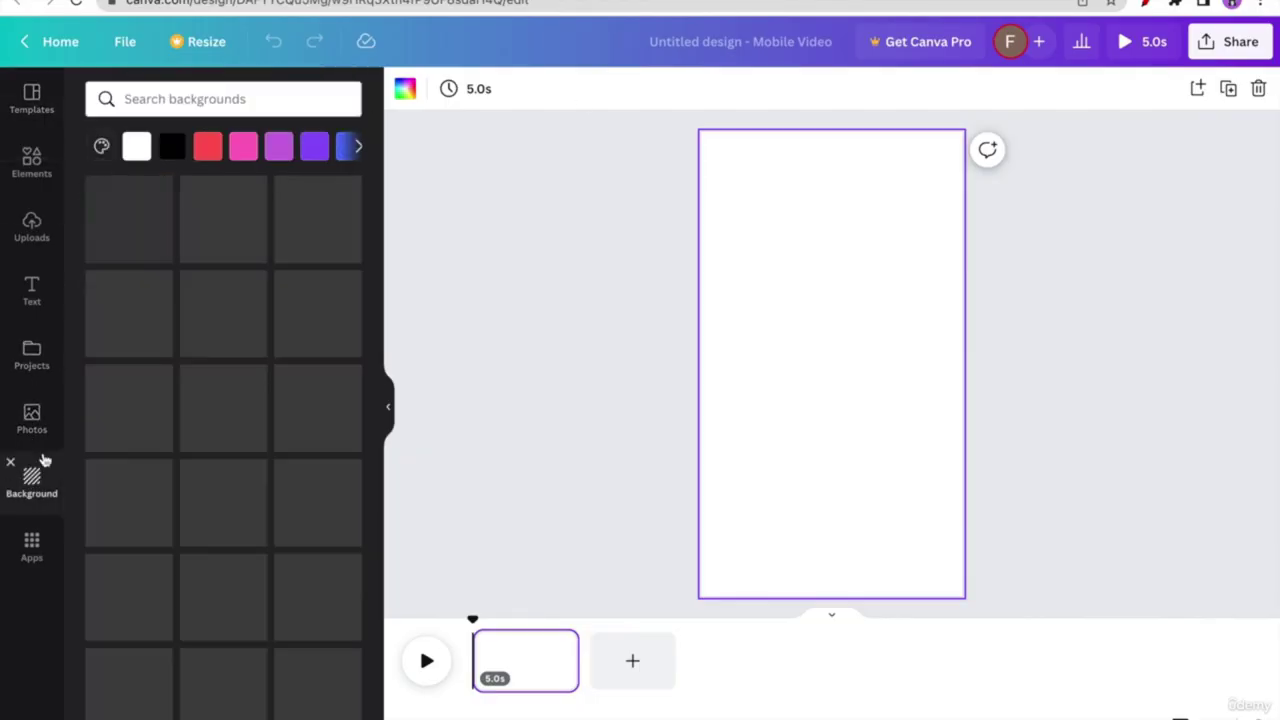
scroll(250, 480, down, 3)
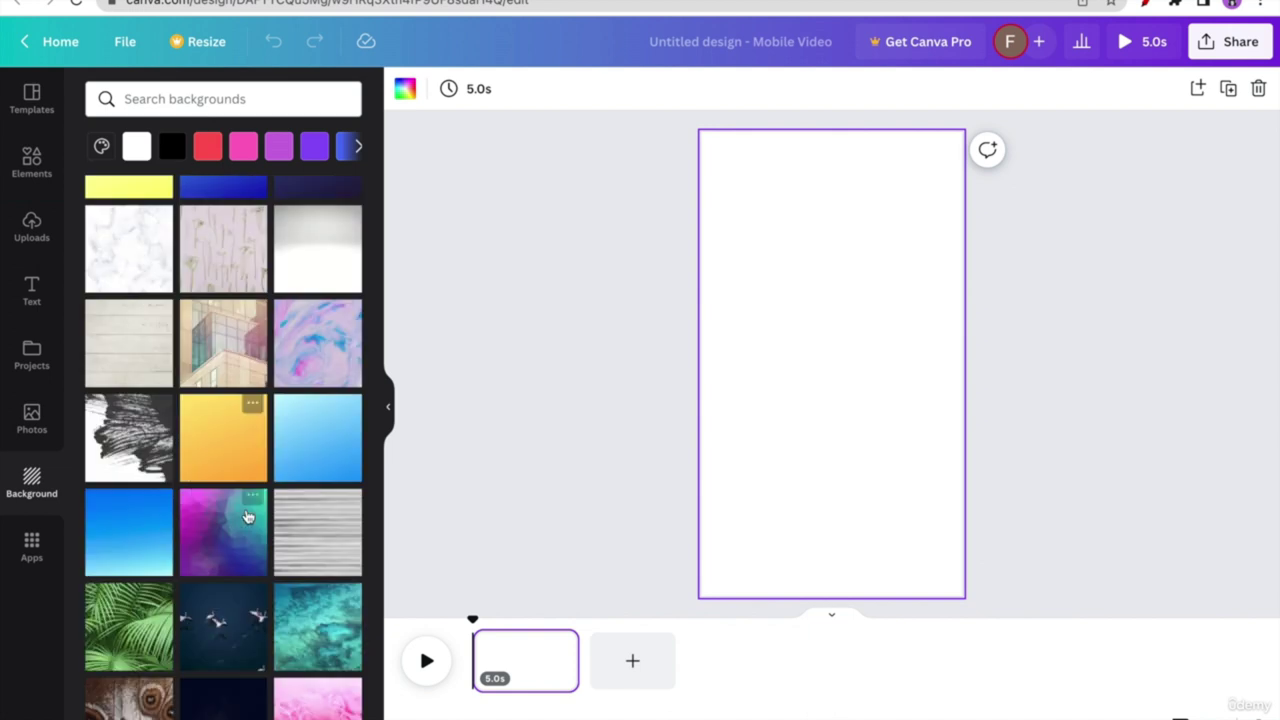
scroll(240, 530, down, 2)
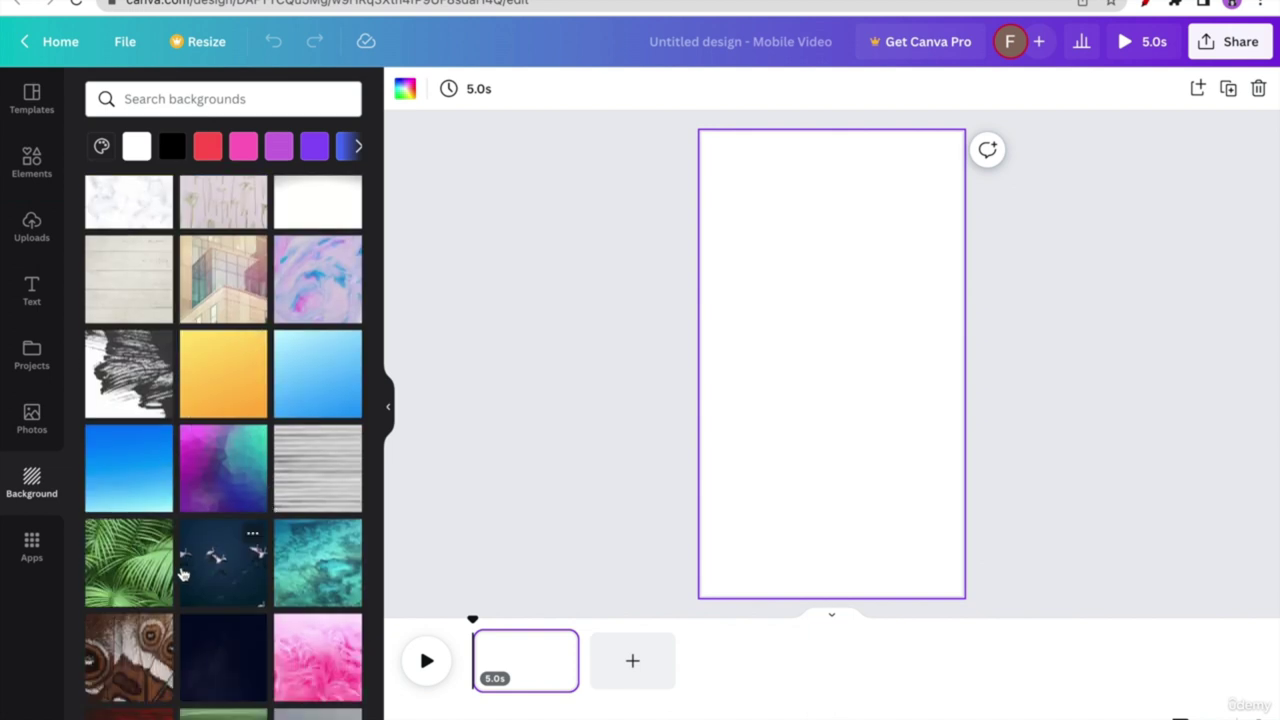
scroll(182, 572, down, 3)
click(222, 412)
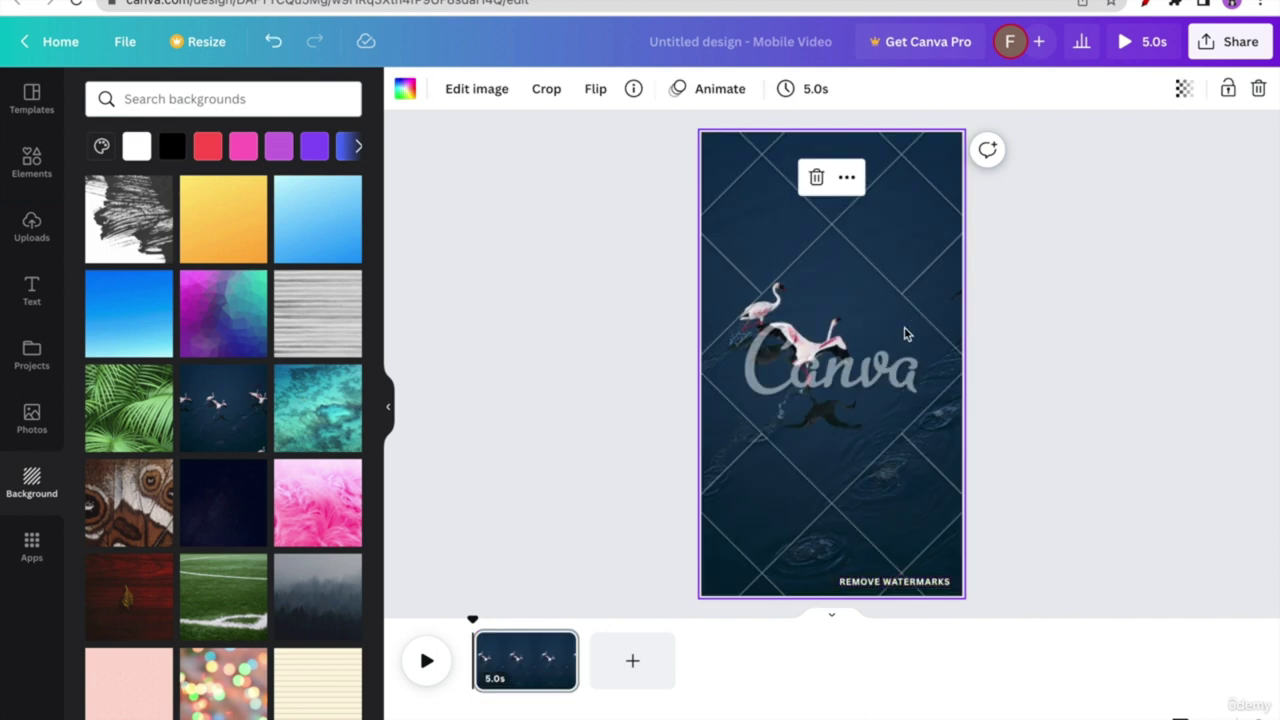
key(Delete)
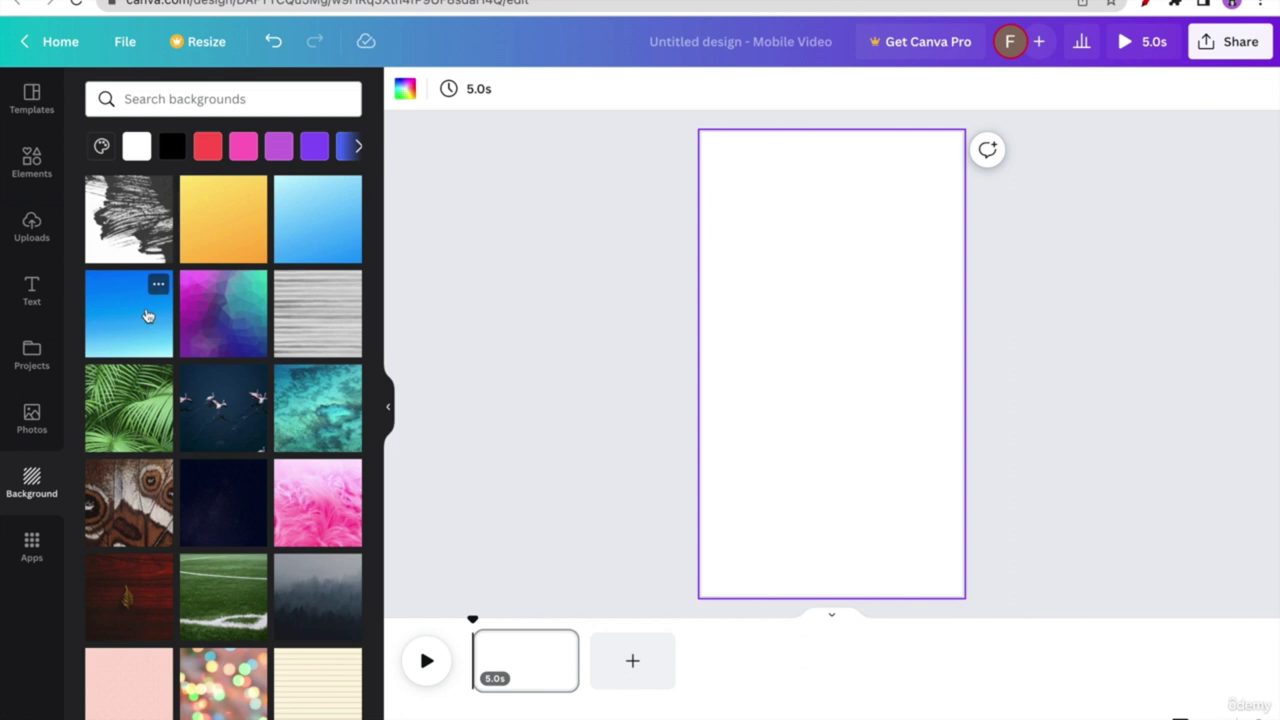
scroll(160, 300, up, 1)
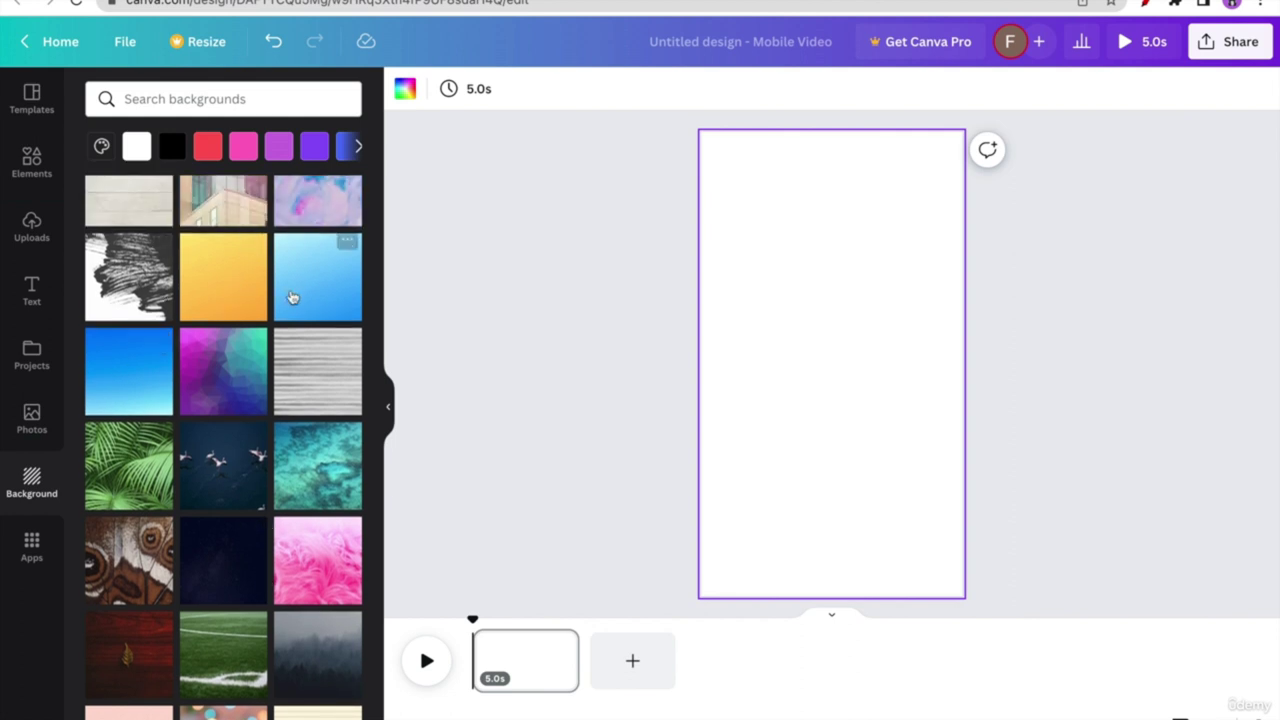
click(223, 301)
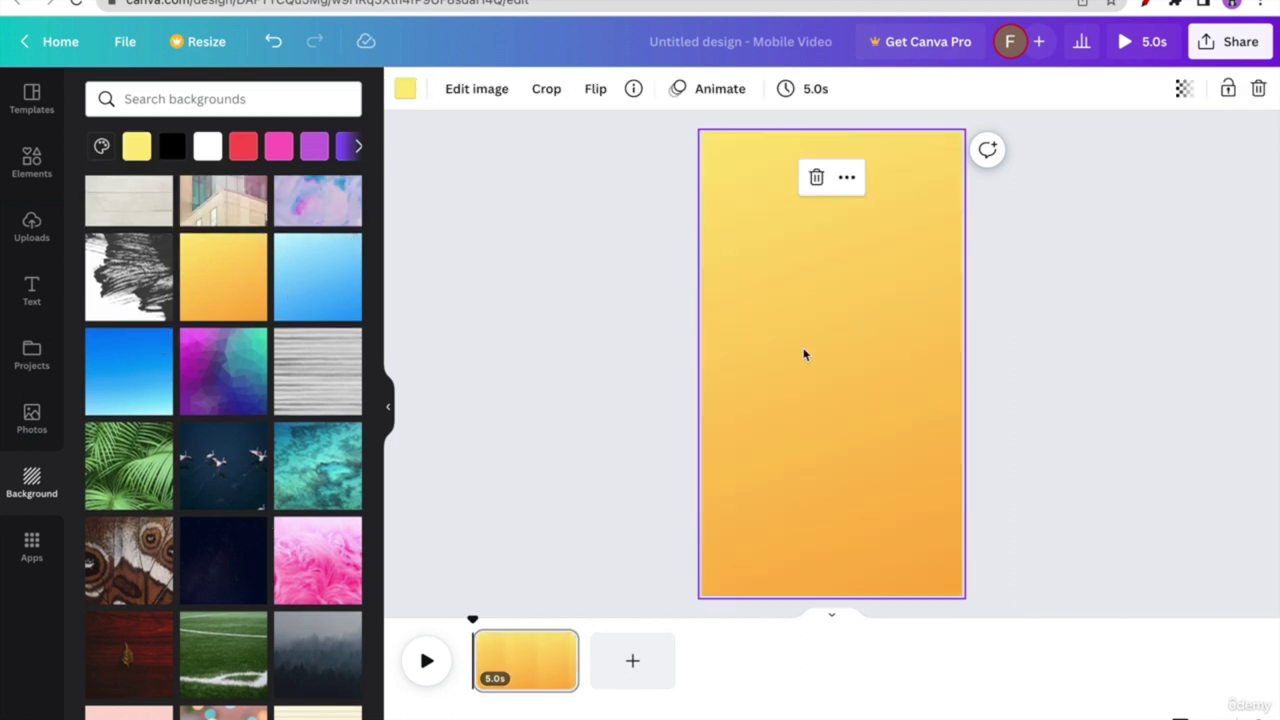
click(586, 385)
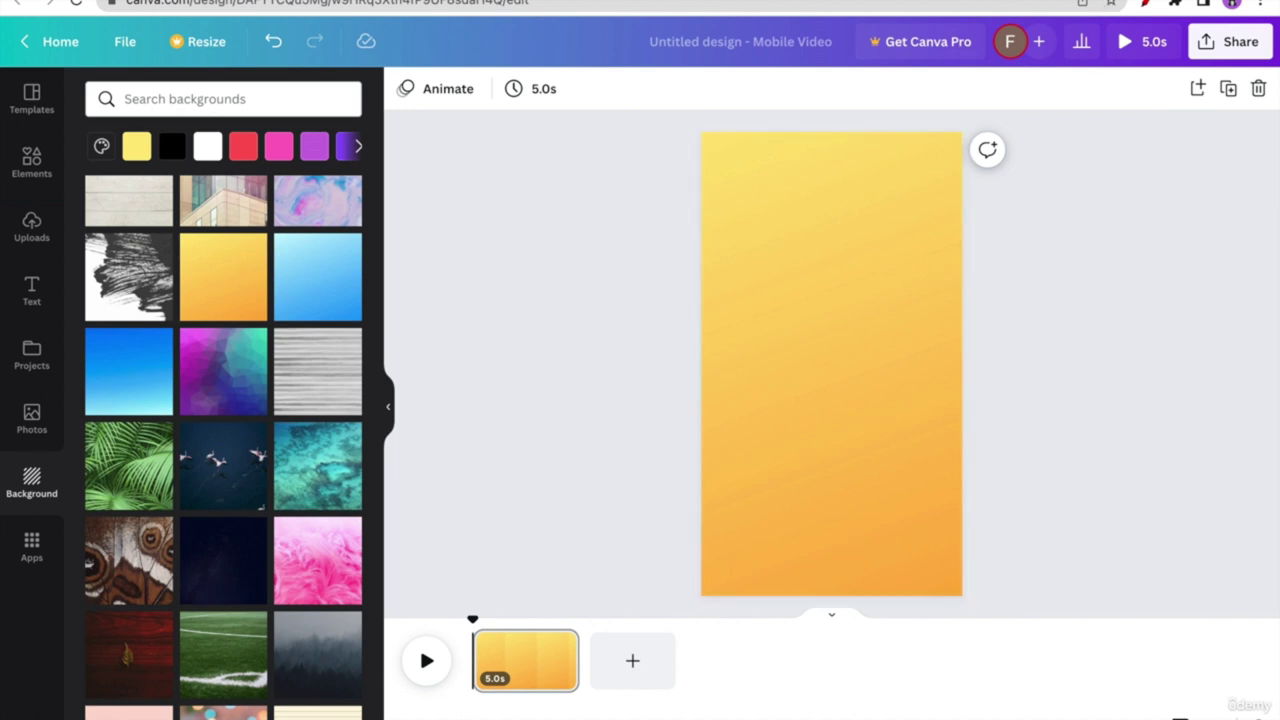
- Search Google for "facts about human body" in a new tab, look through the results, and return to the Canva design
key(super+t)
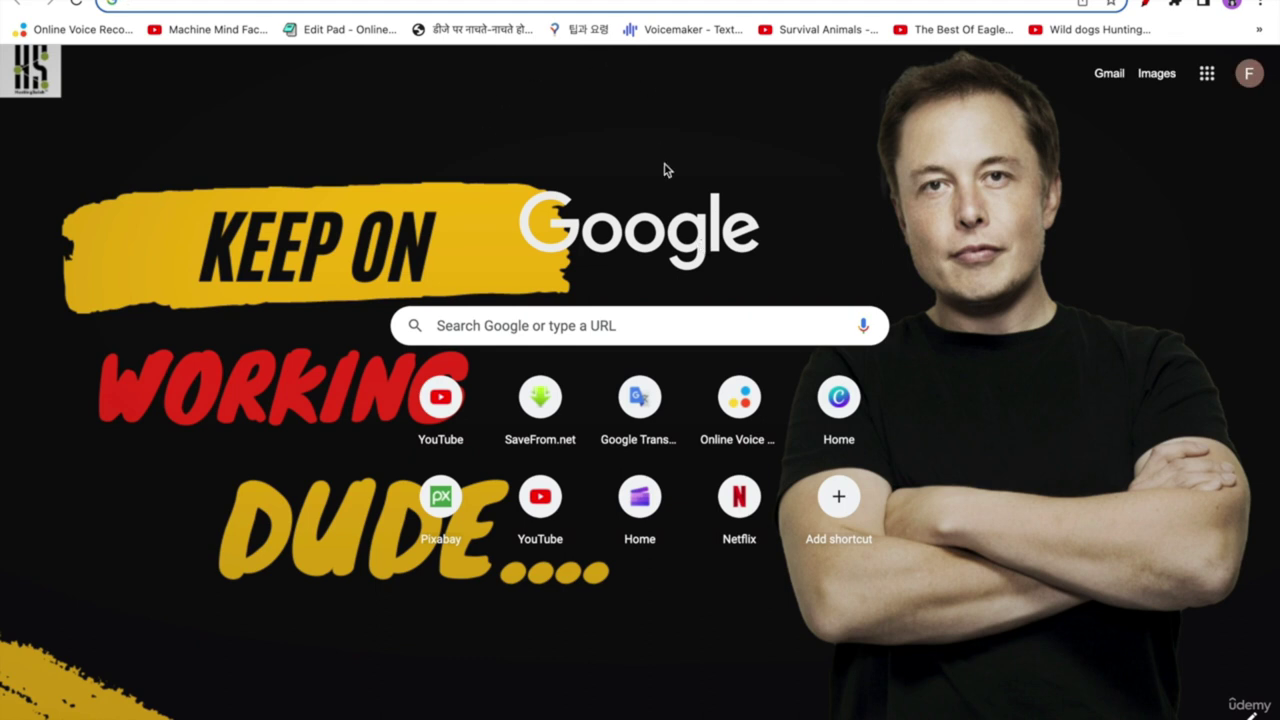
text(facts about human body)
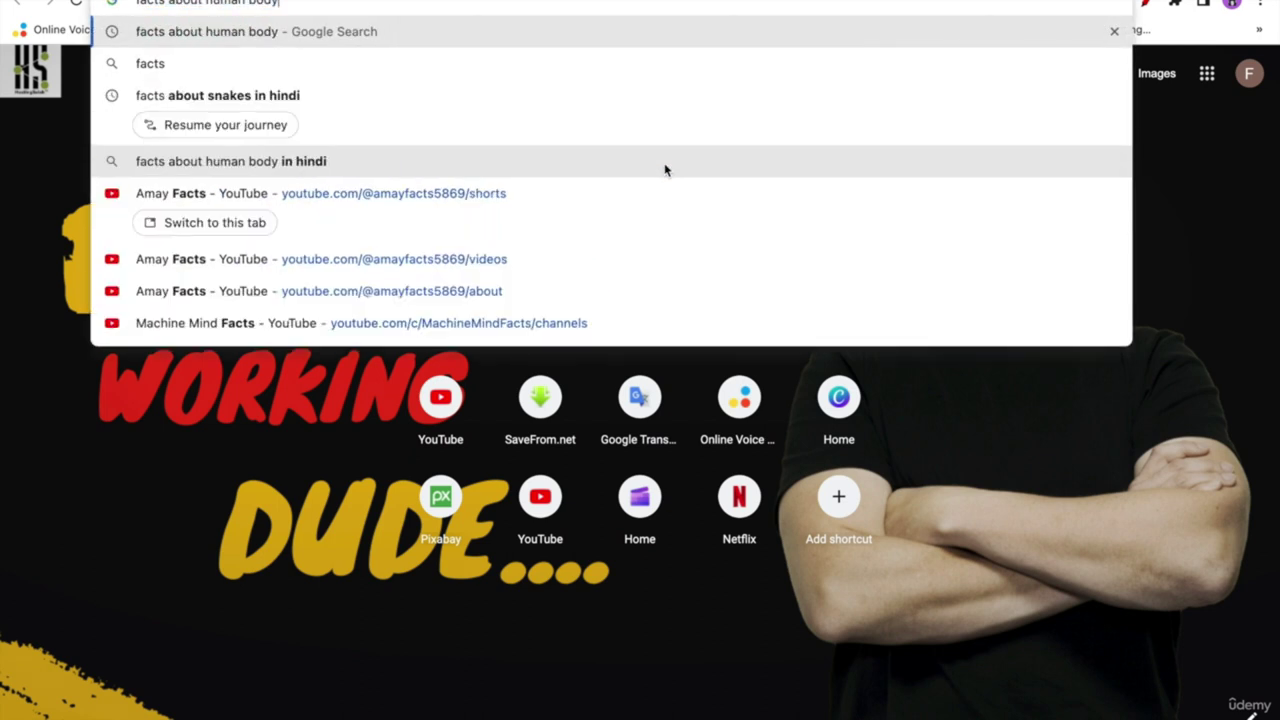
key(Return)
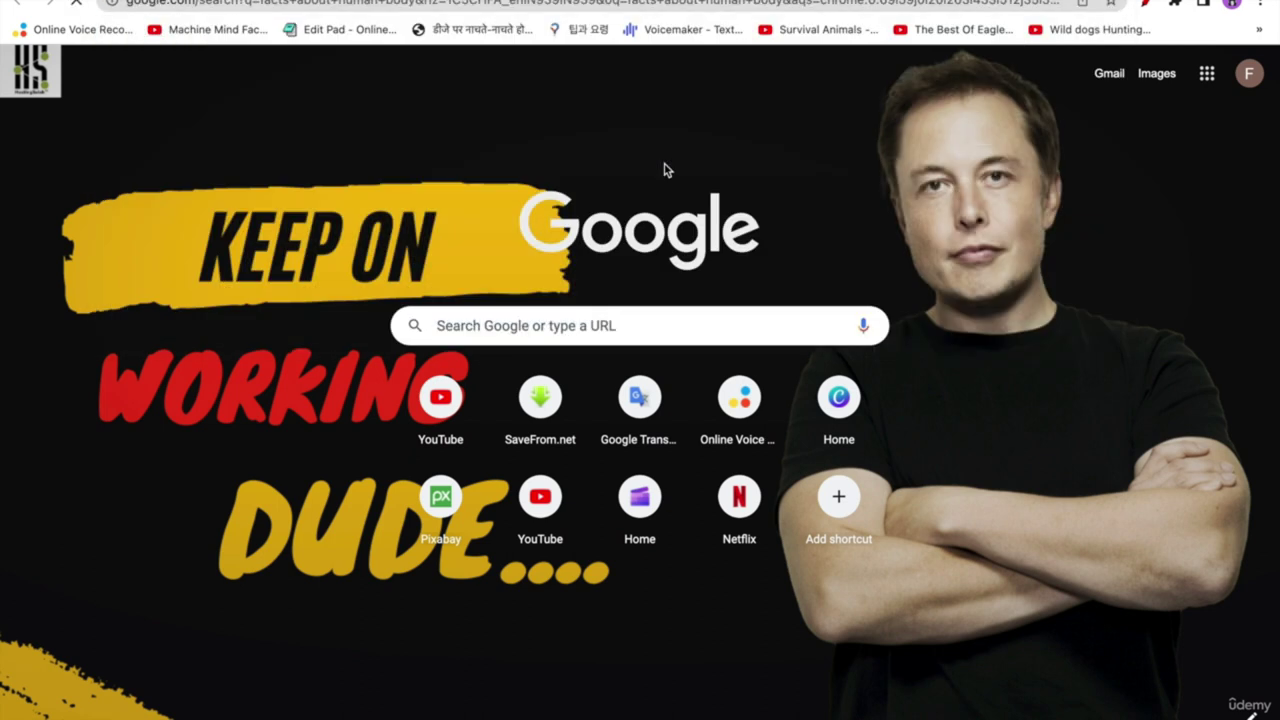
scroll(338, 425, down, 1)
scroll(338, 425, down, 3)
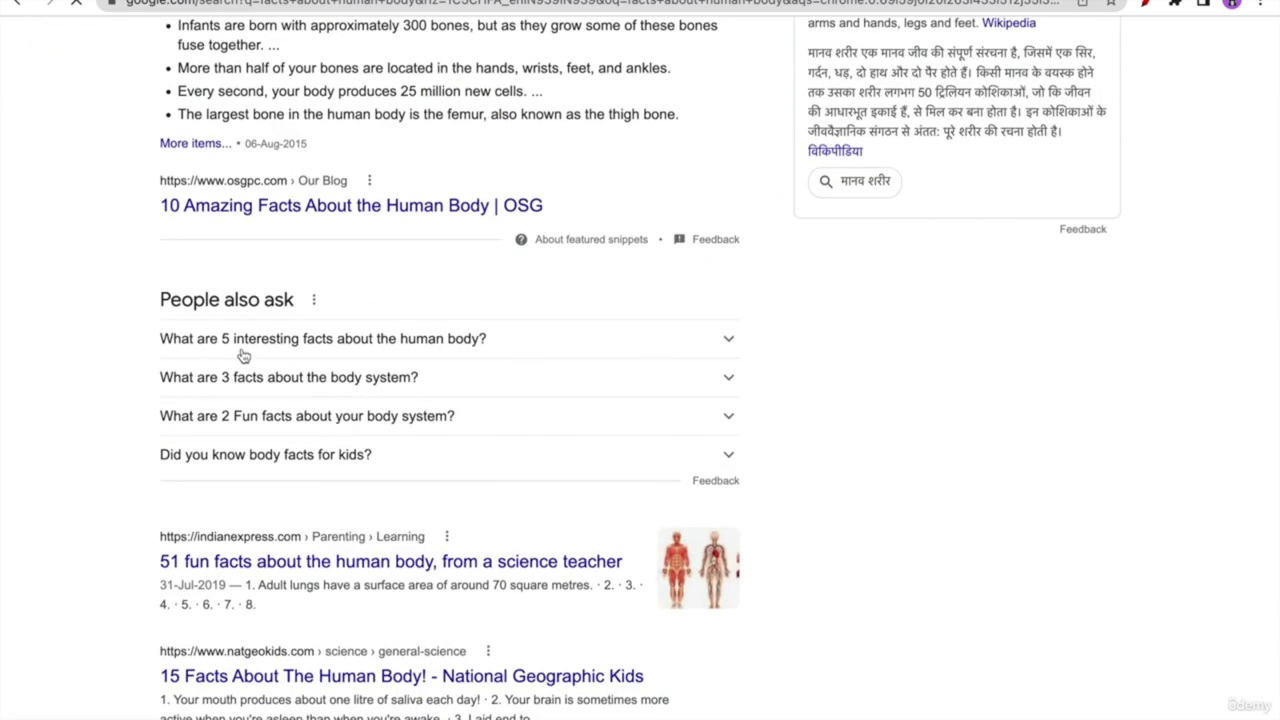
click(696, 335)
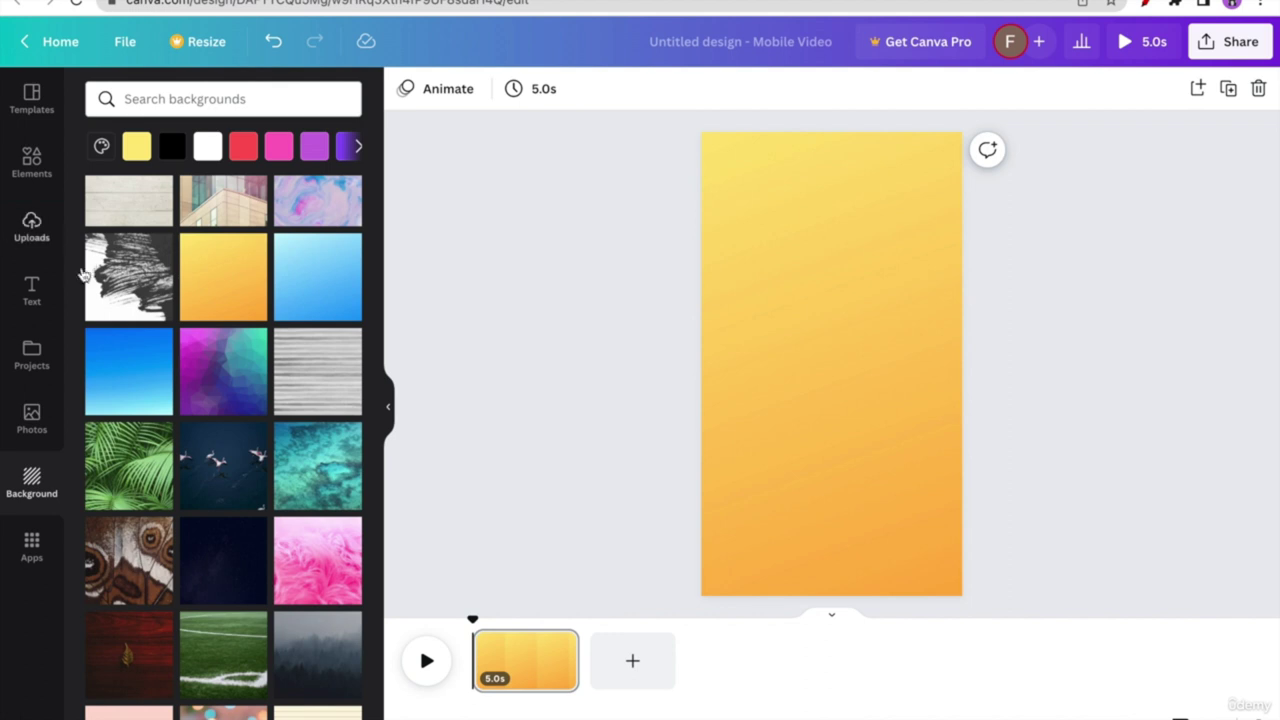
- Add a heading text box to the page
click(31, 290)
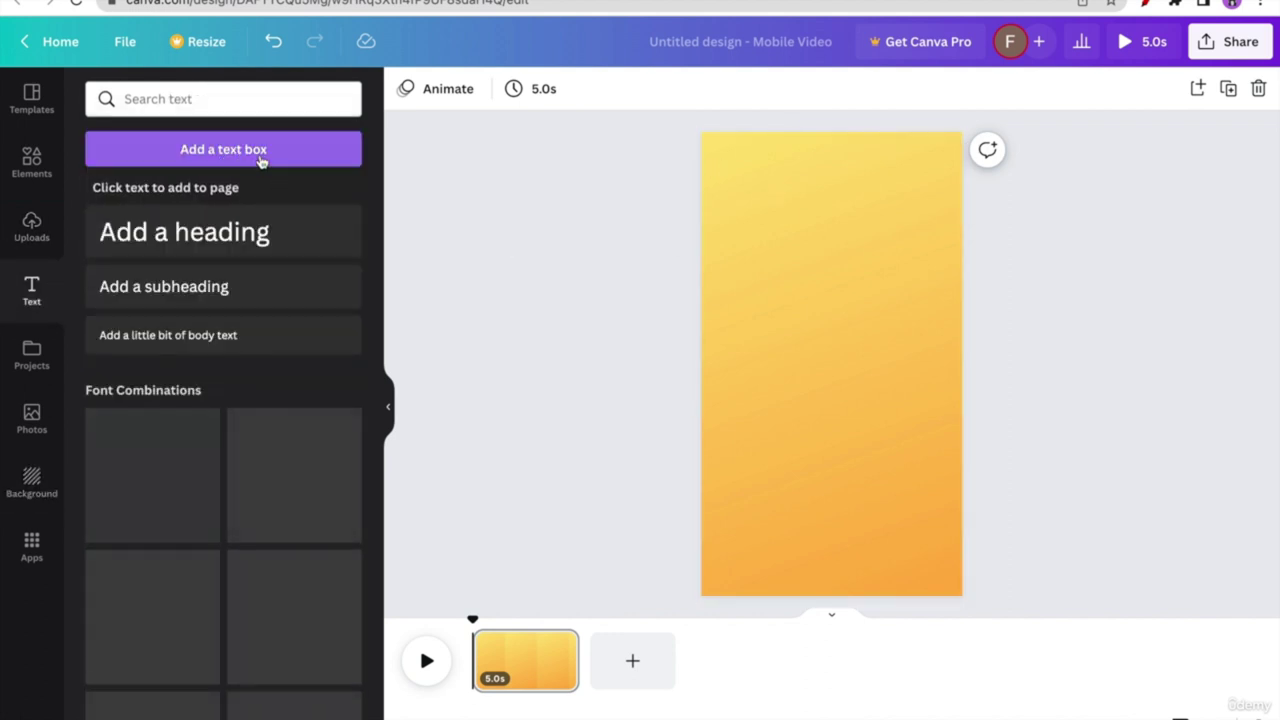
click(228, 236)
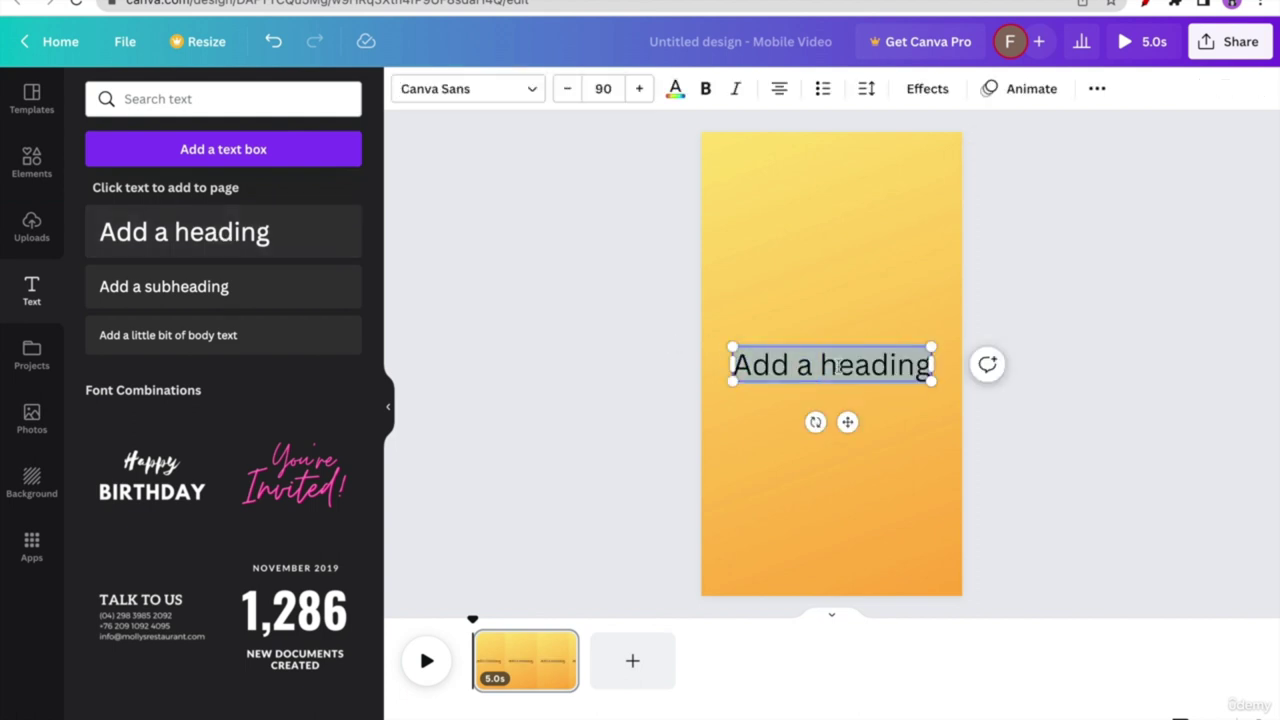
text(5 Facts)
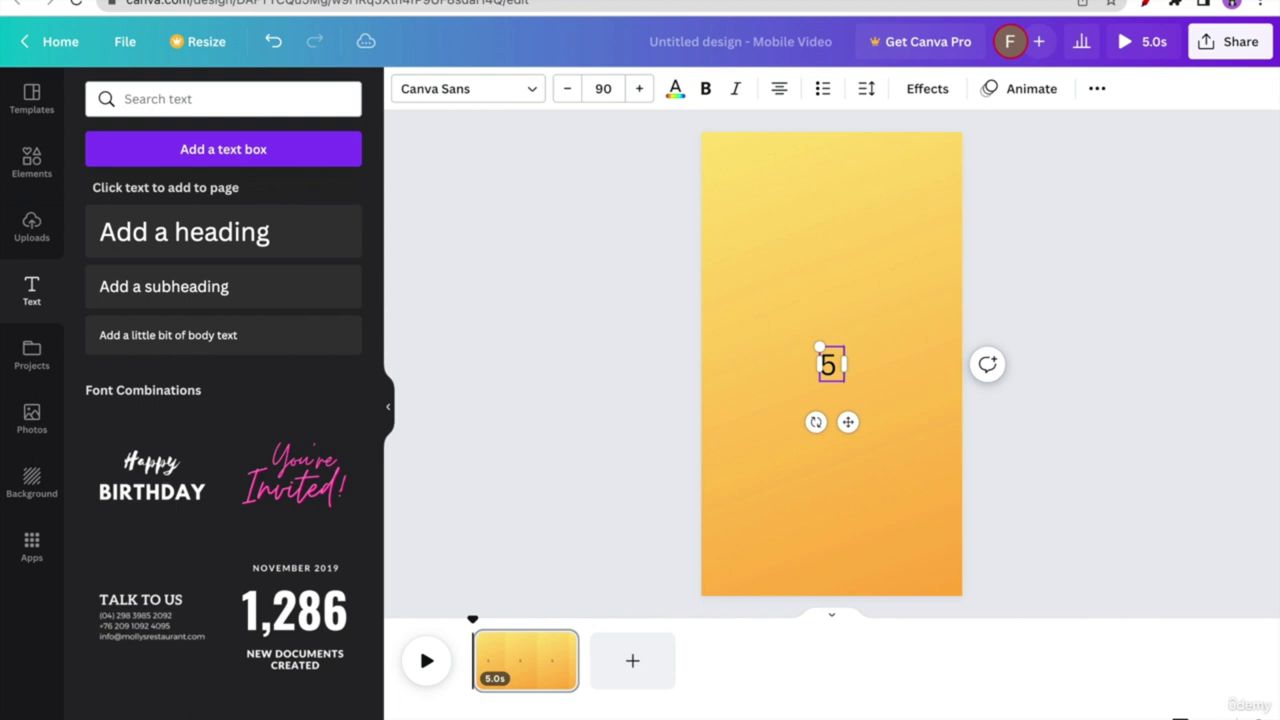
text(abo)
key(BackSpace)
key(BackSpace)
key(BackSpace)
key(BackSpace)
key(super+a)
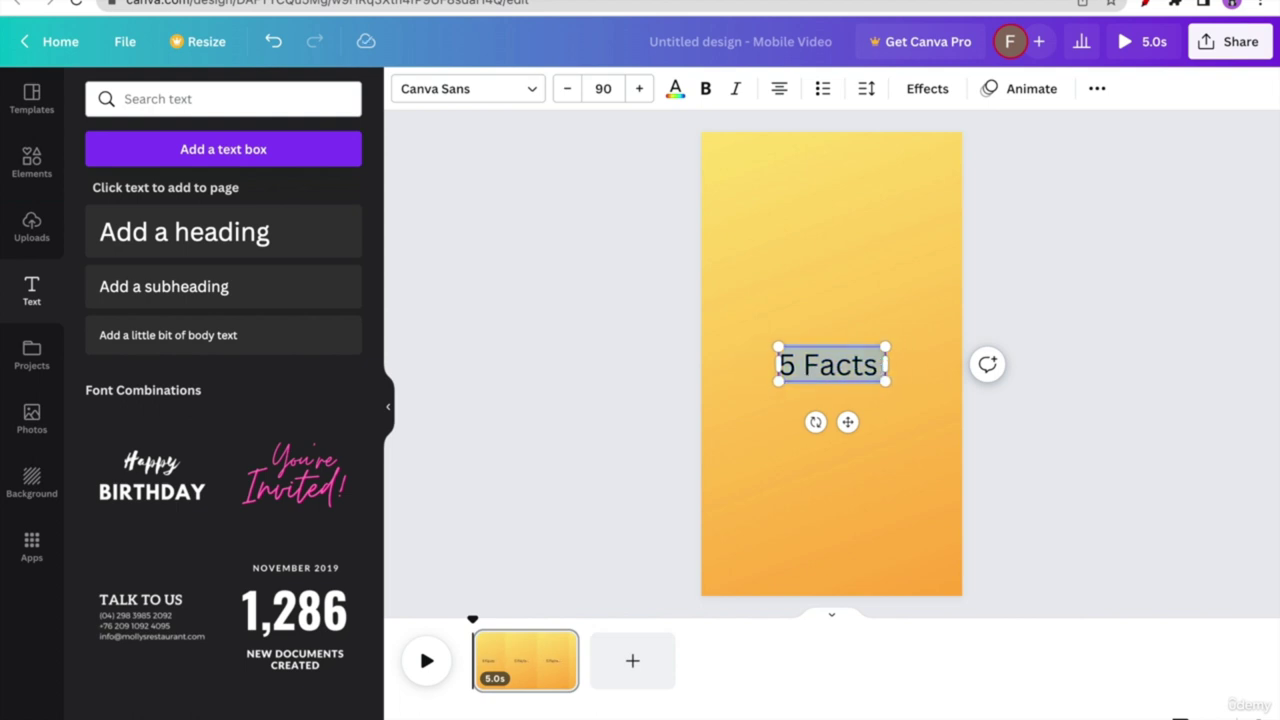
key(BackSpace)
- Set the heading's text to "Human Body- 5 Interesting Facts"
text(Human Body)
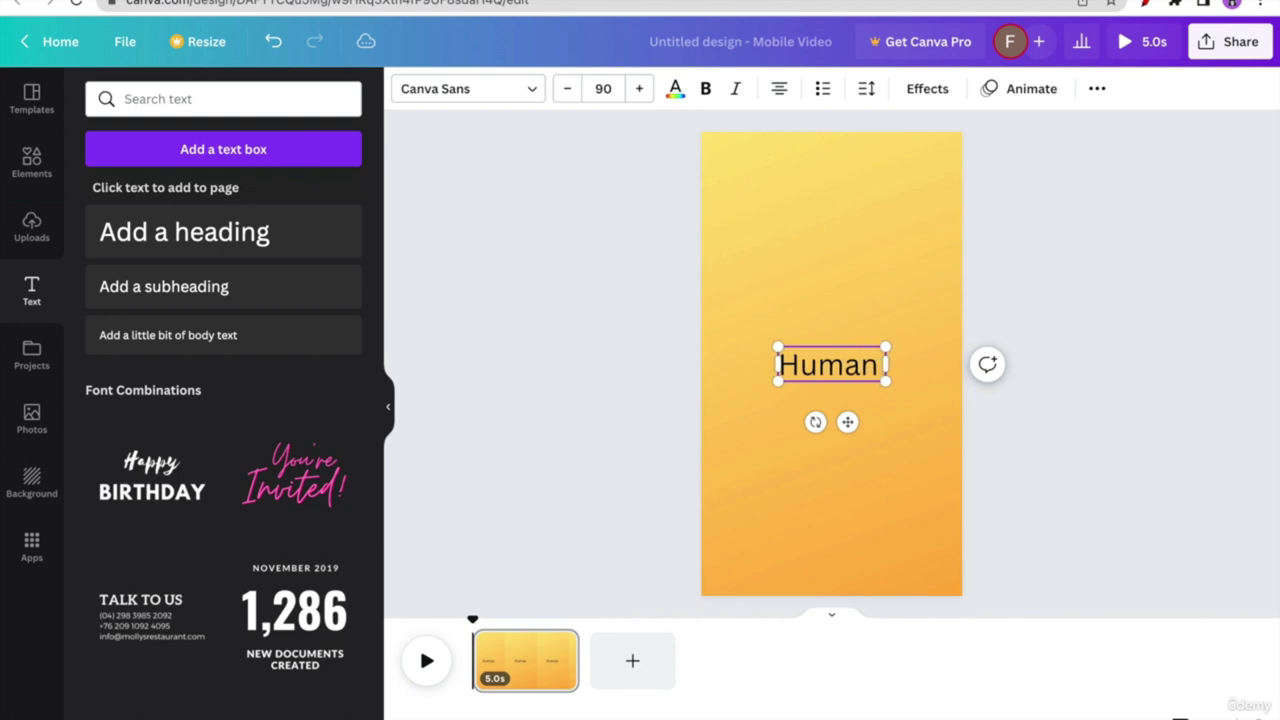
text(-)
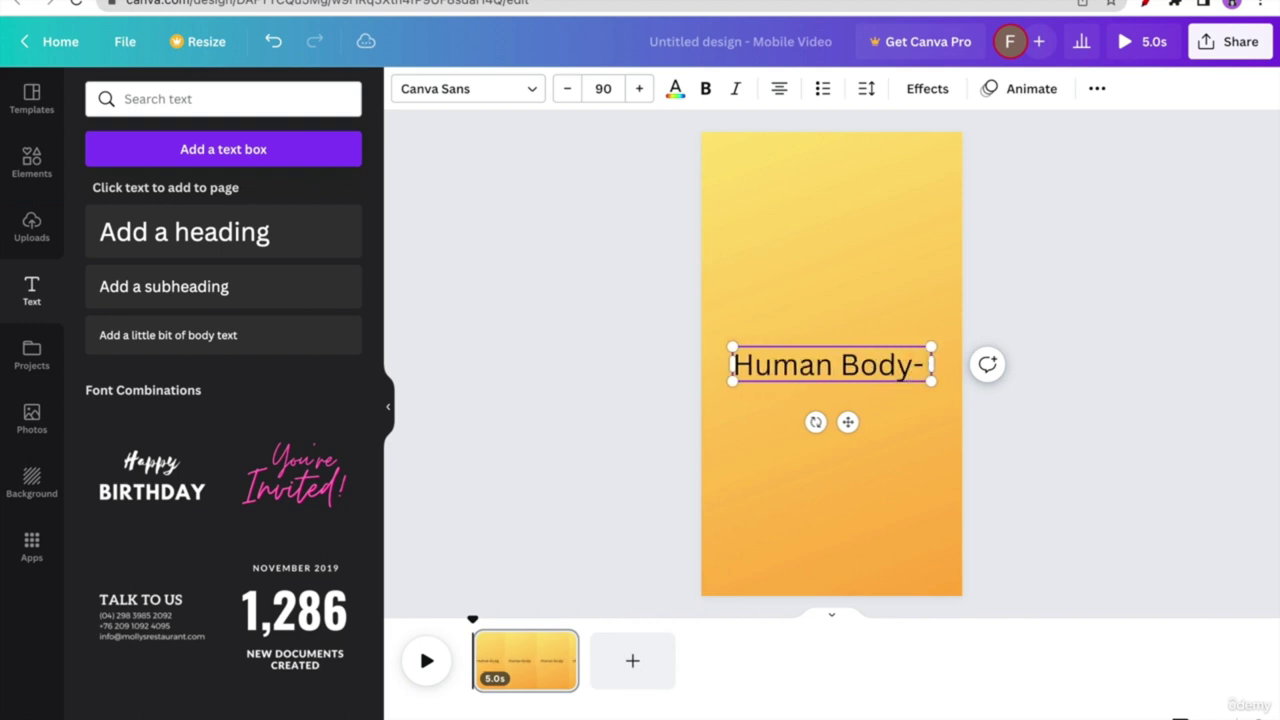
text( 5 Facts)
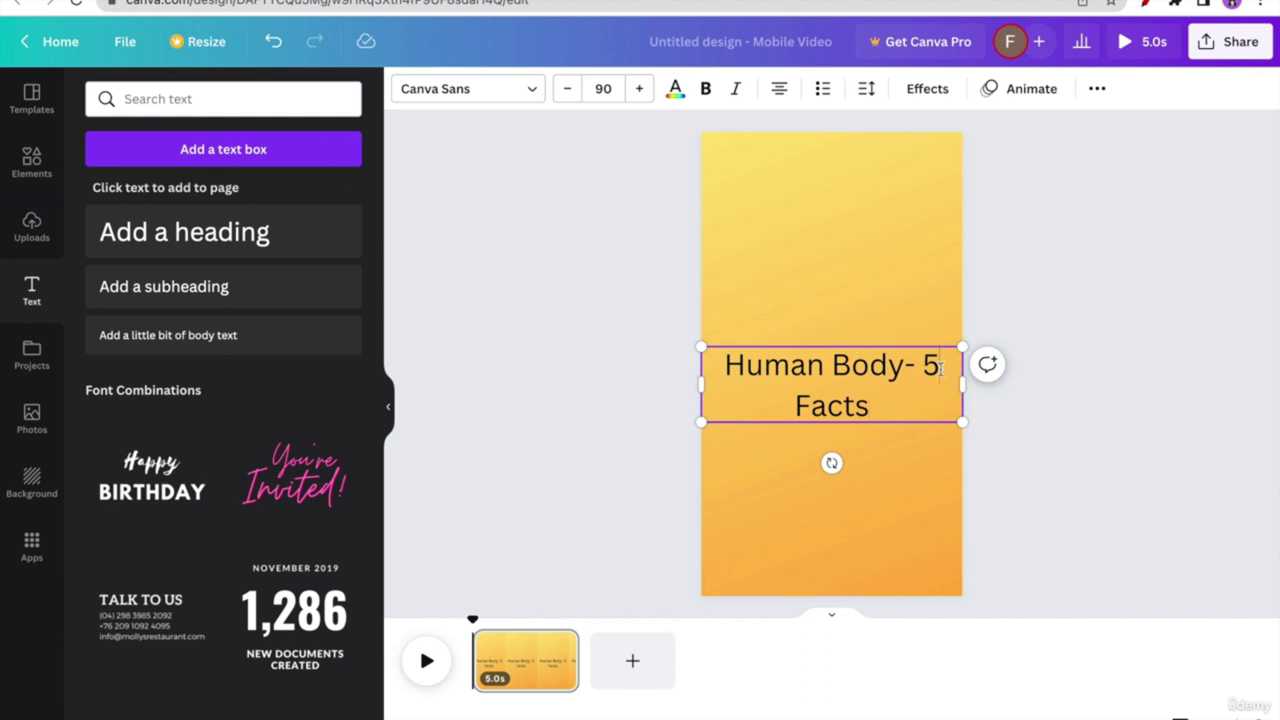
text( In )
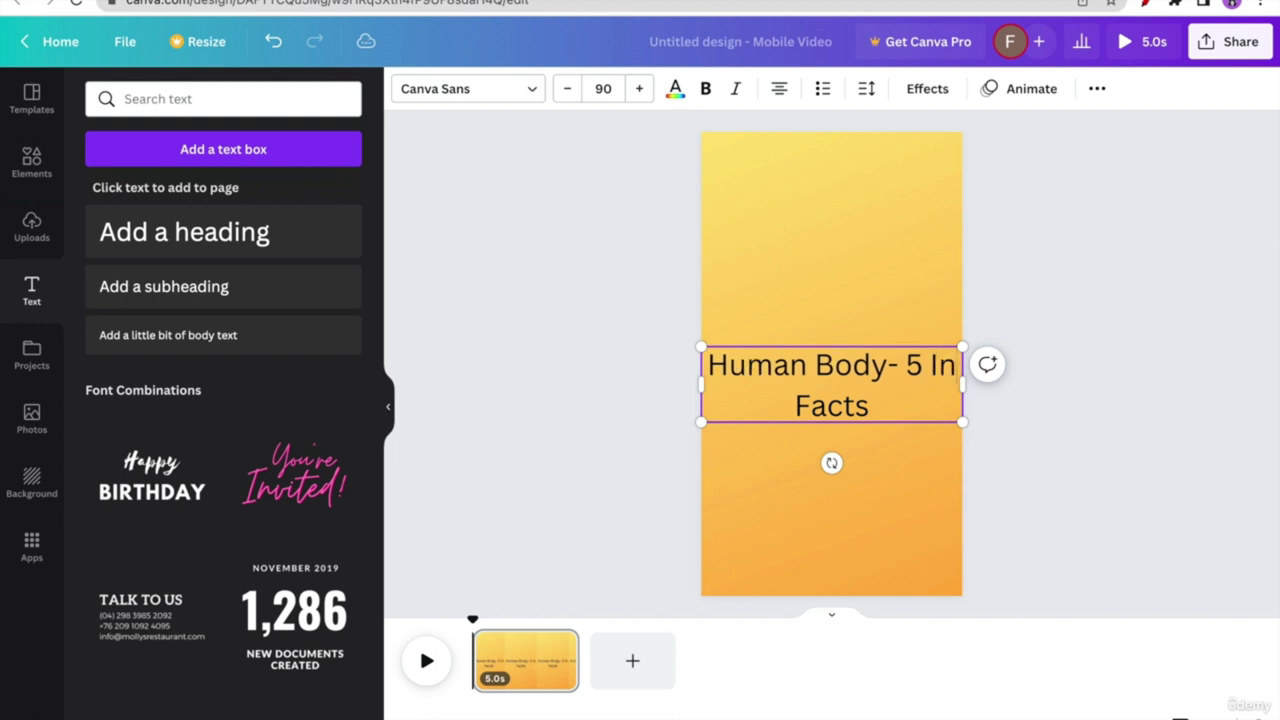
text(teresting)
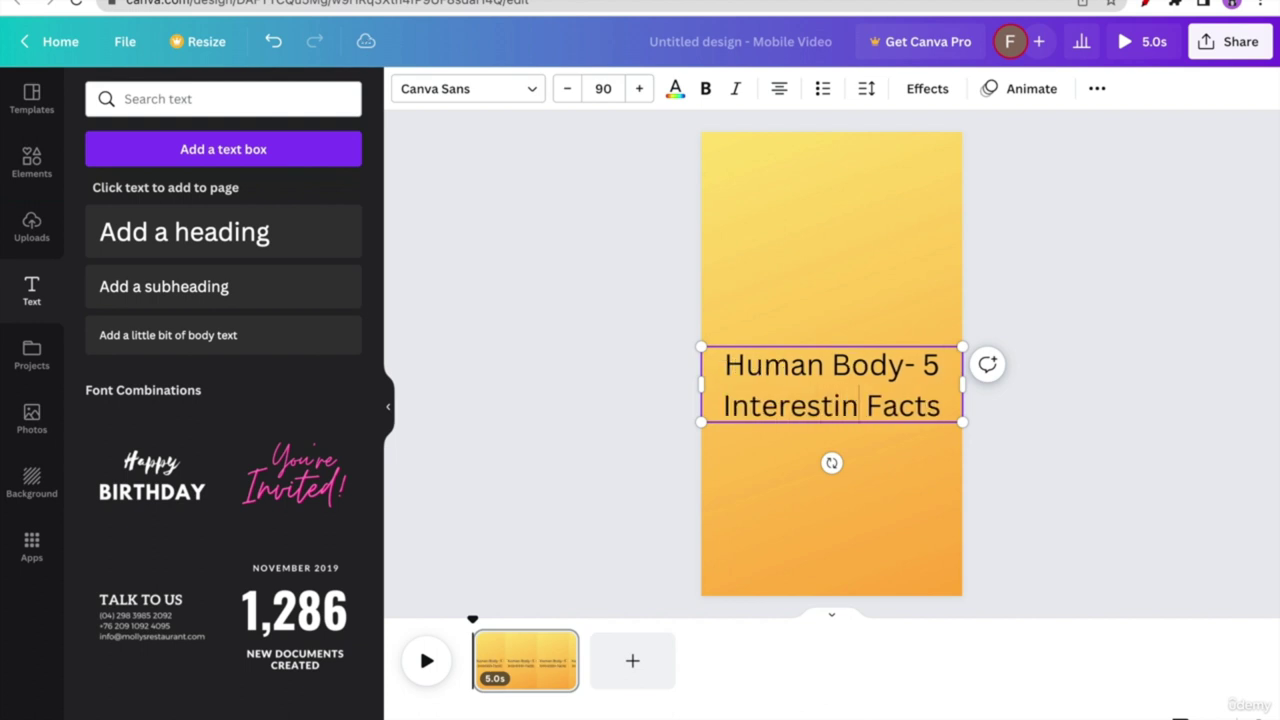
click(1008, 311)
- Move the heading near the upper edge of the page and centre it horizontally
click(835, 370)
drag(835, 370, 842, 178)
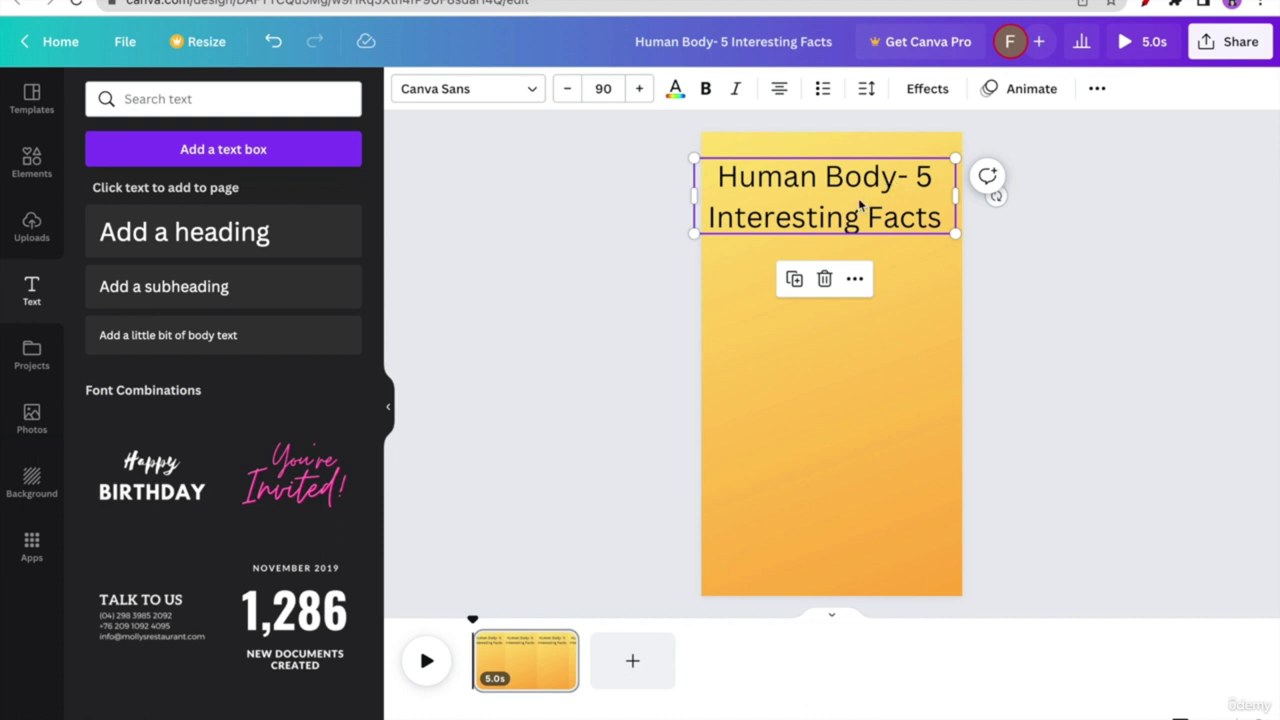
drag(843, 177, 851, 177)
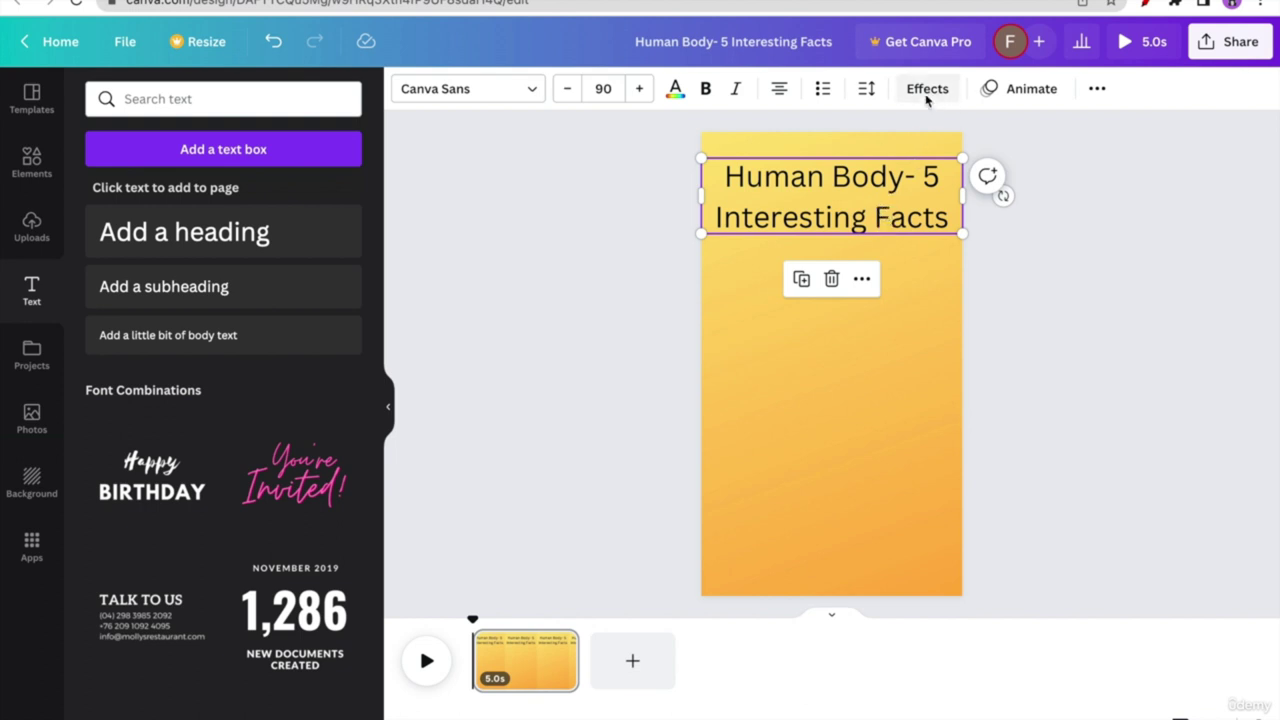
- Apply the Background text effect to the heading and set the effect's colour to white
click(928, 89)
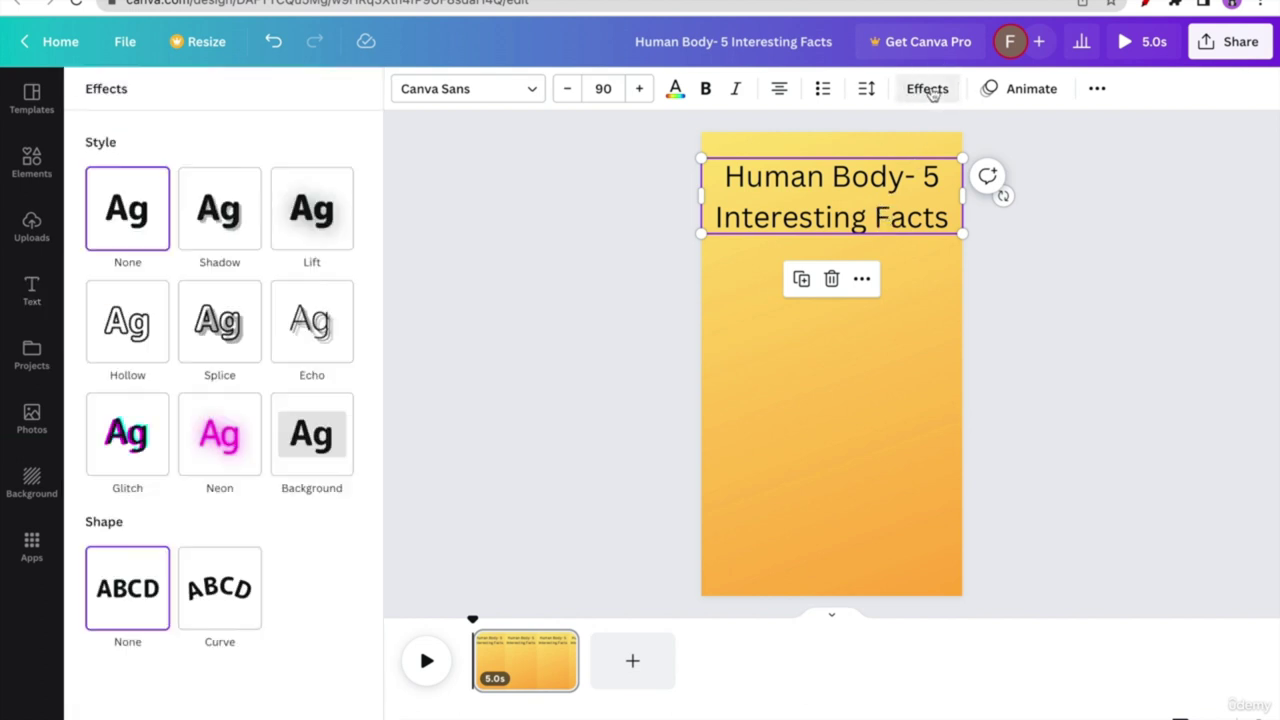
click(313, 449)
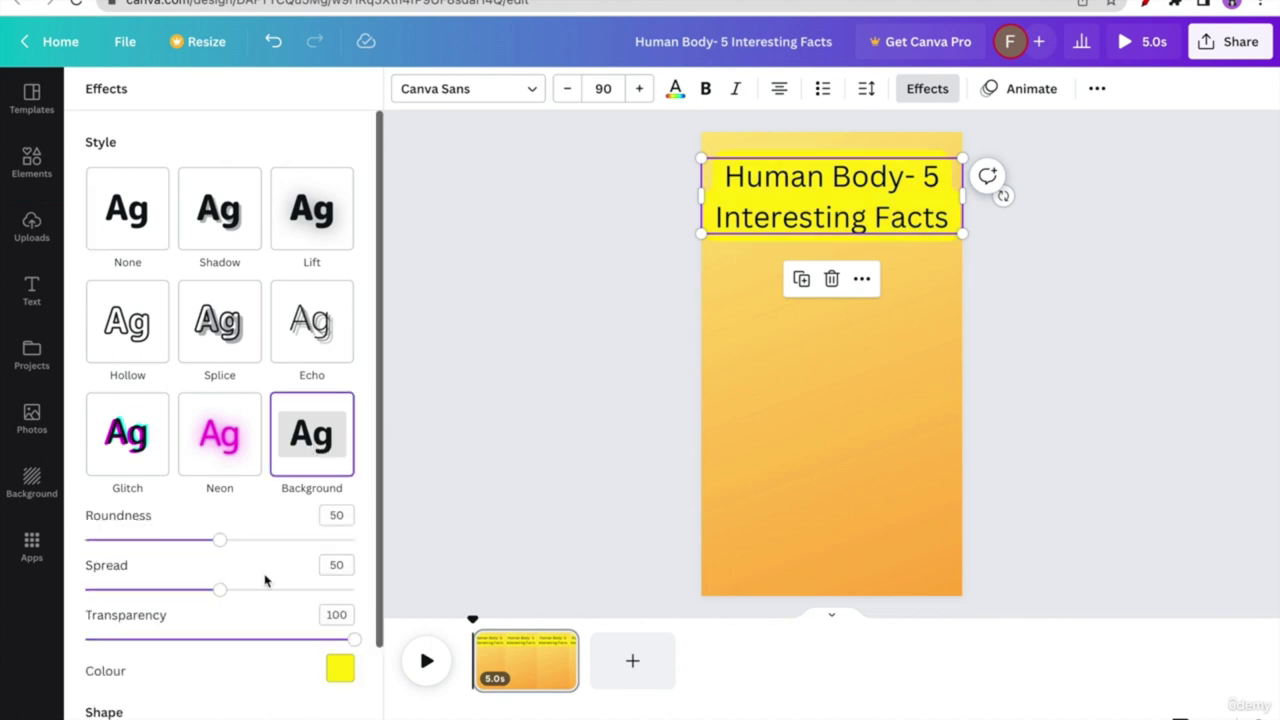
scroll(265, 580, down, 1)
click(340, 591)
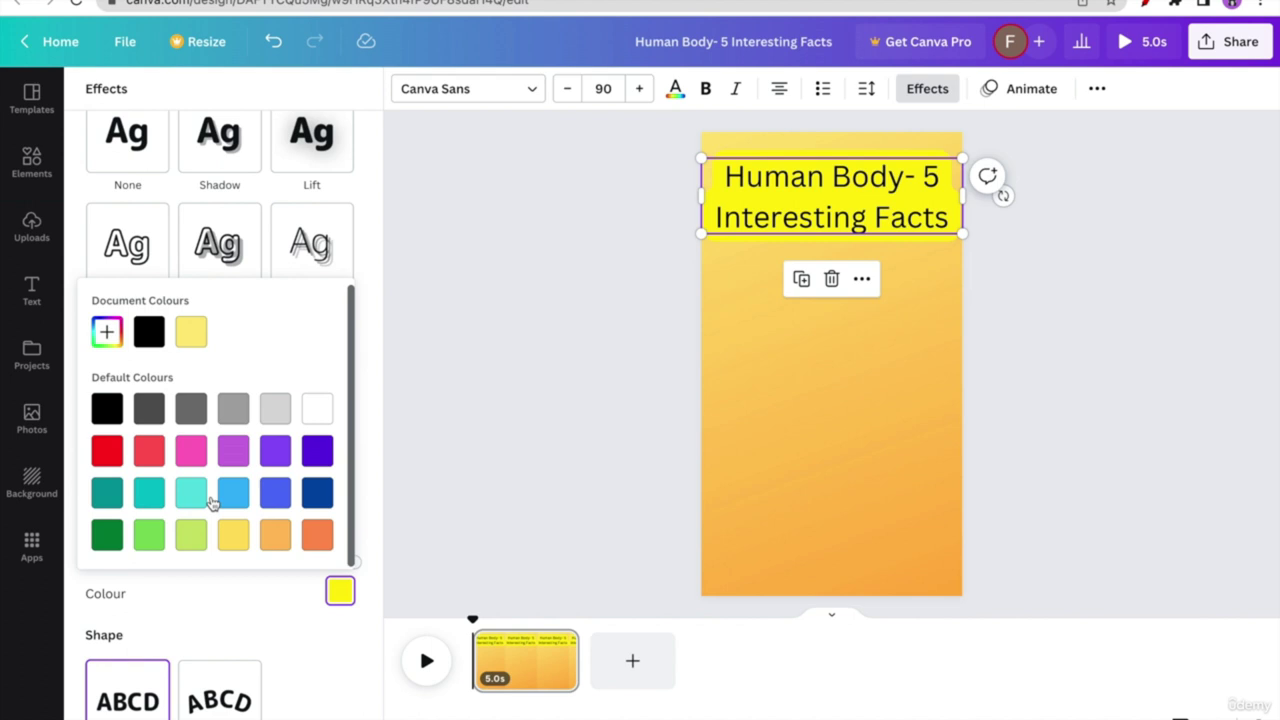
click(107, 408)
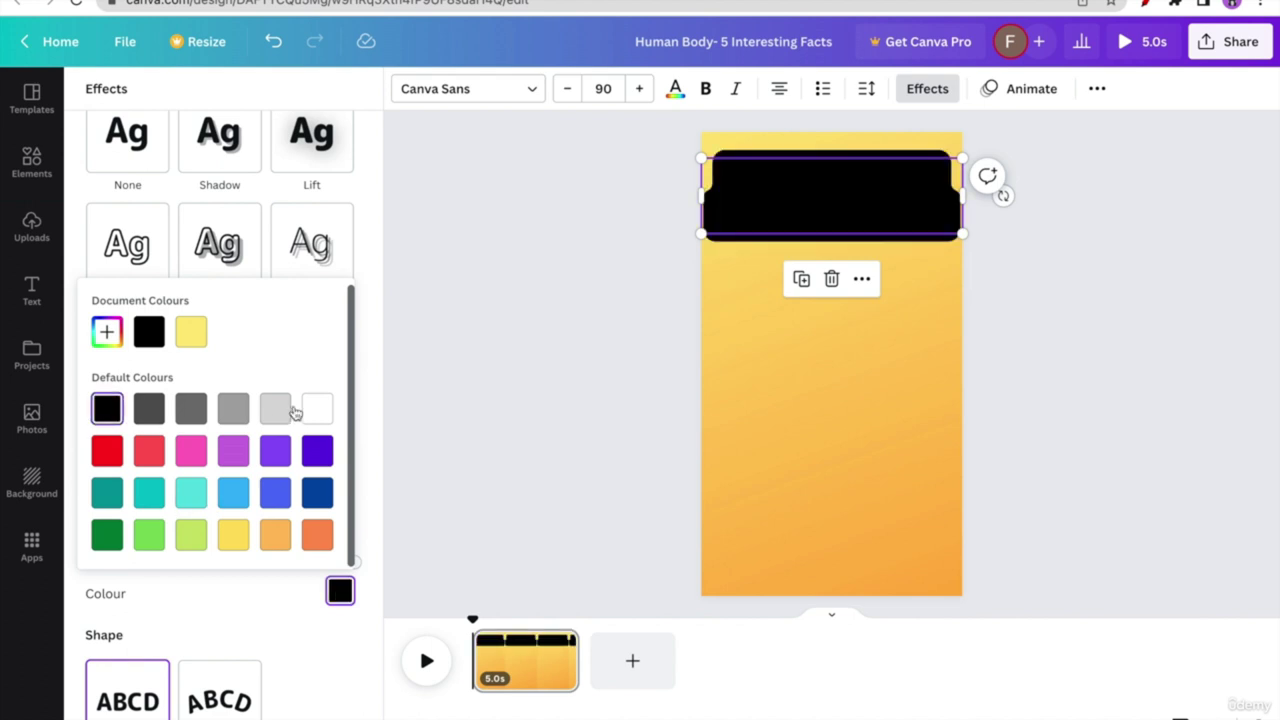
click(316, 410)
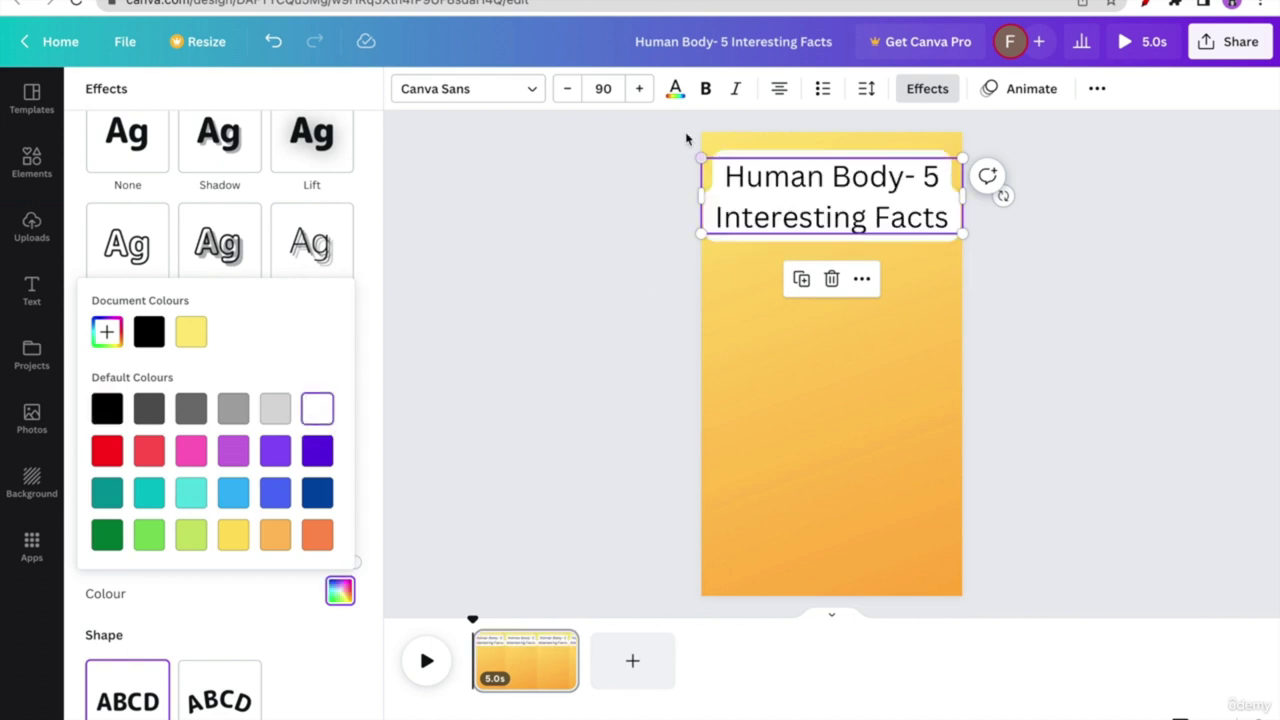
- Change the heading's text colour to bright red (#ff1616)
triple_click(843, 193)
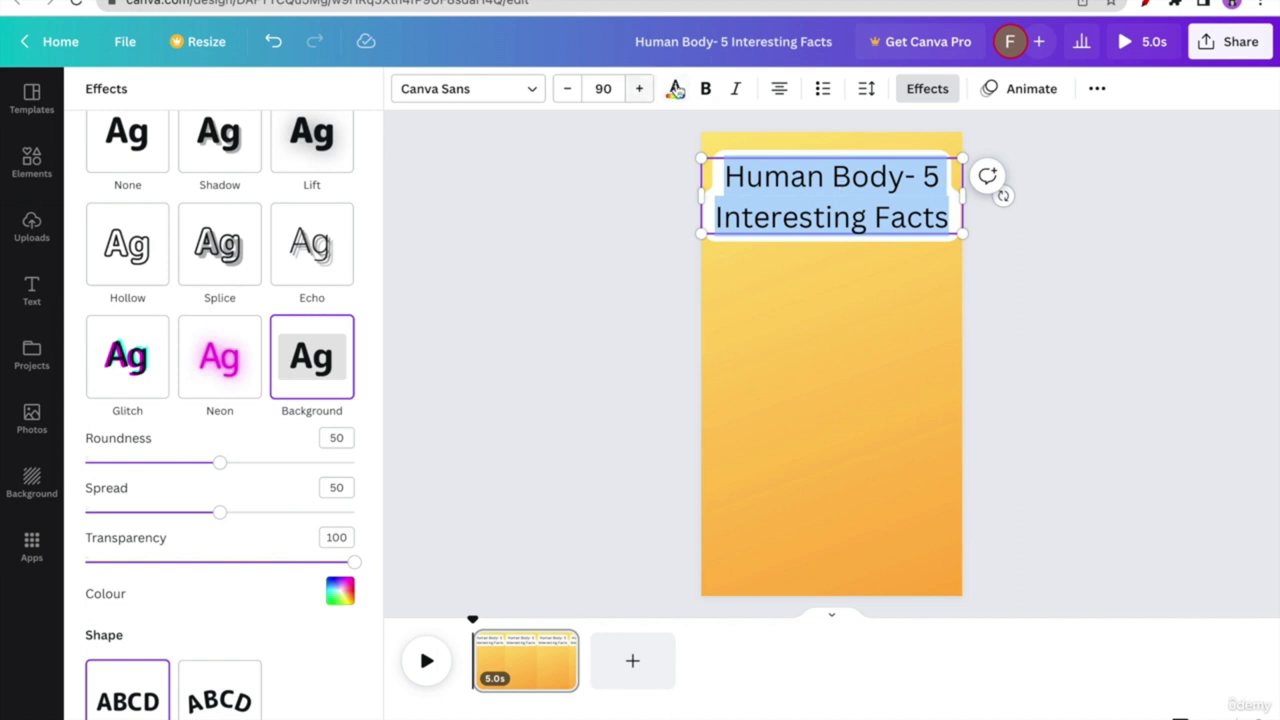
click(676, 90)
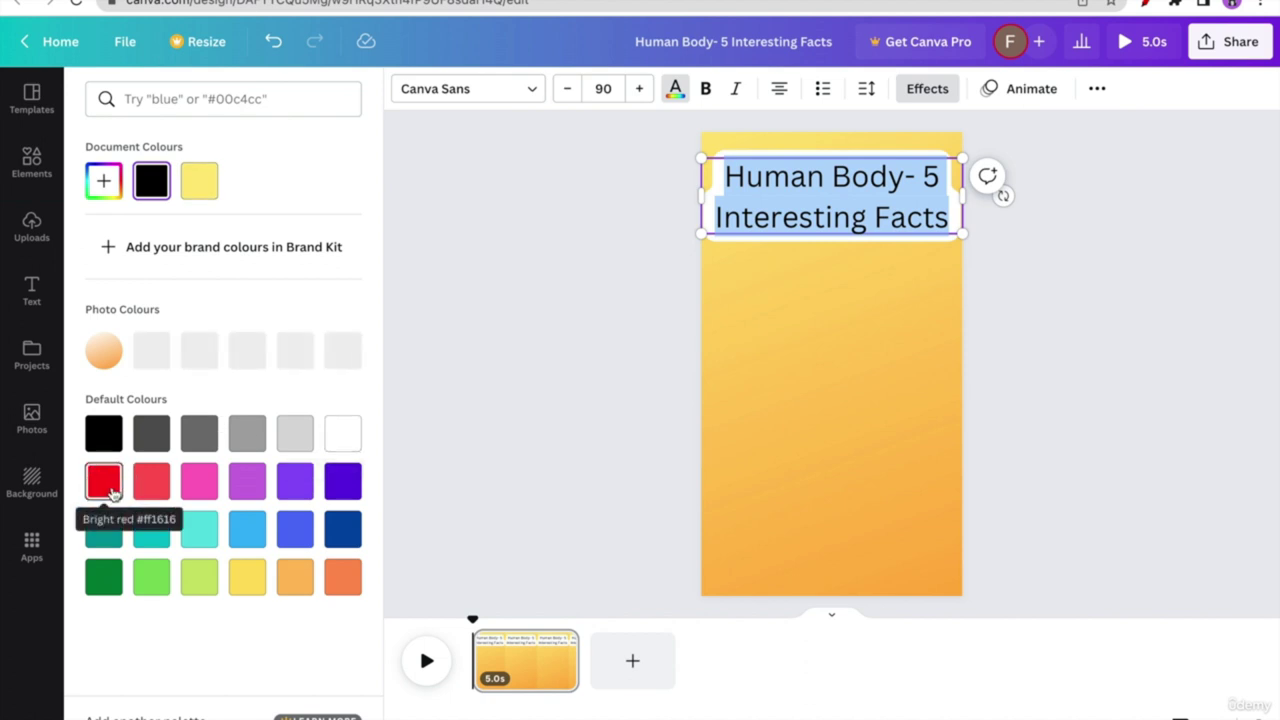
click(818, 190)
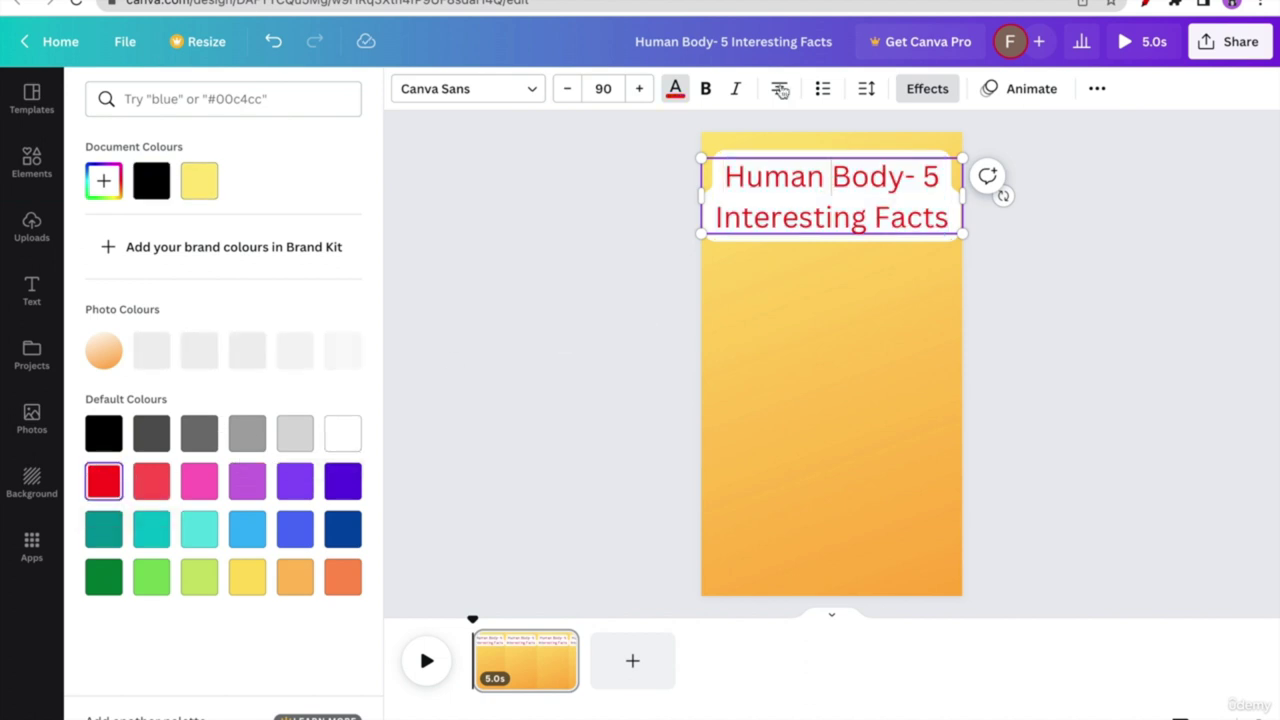
- Try black, white and red for the heading's Background effect, and settle on turquoise
triple_click(868, 180)
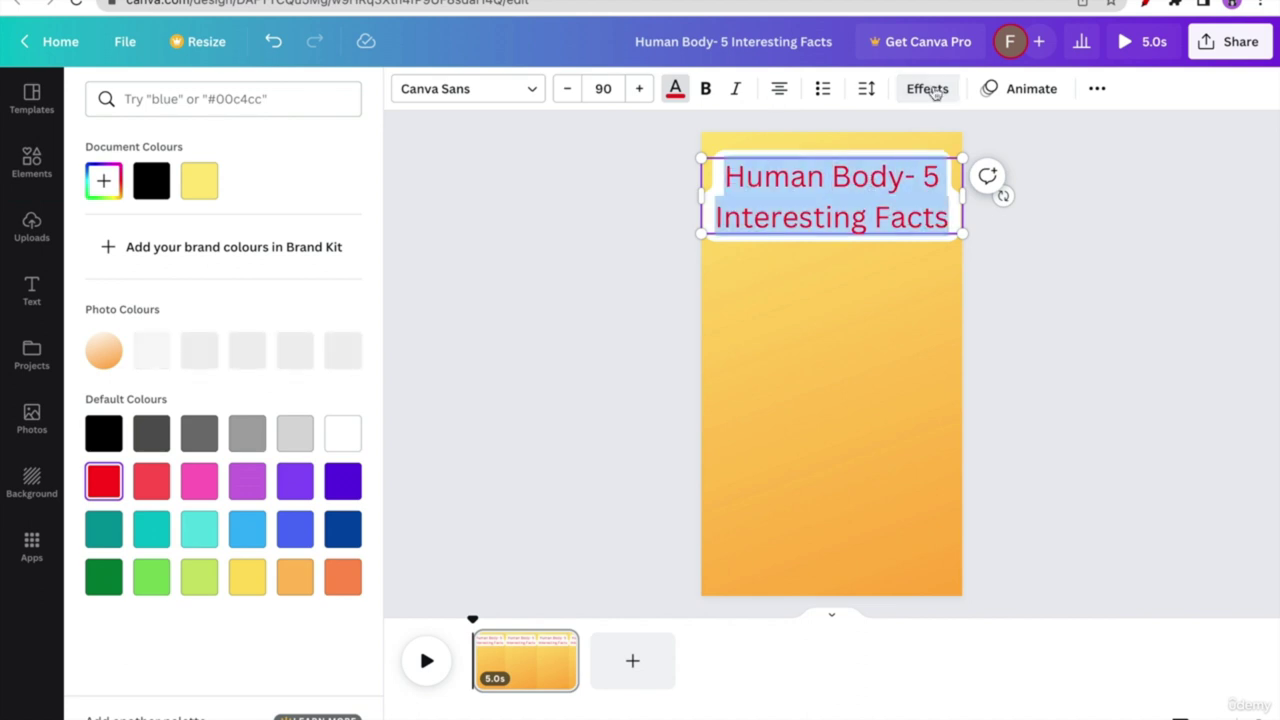
click(930, 90)
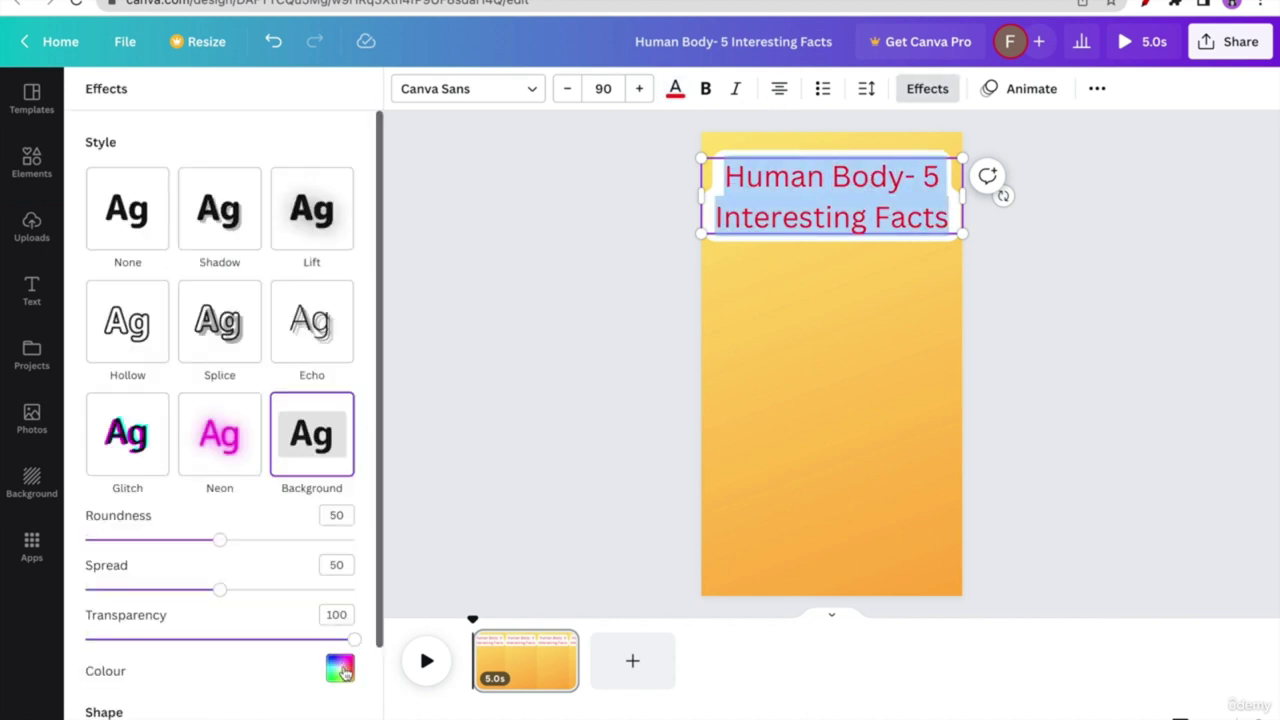
scroll(304, 535, down, 2)
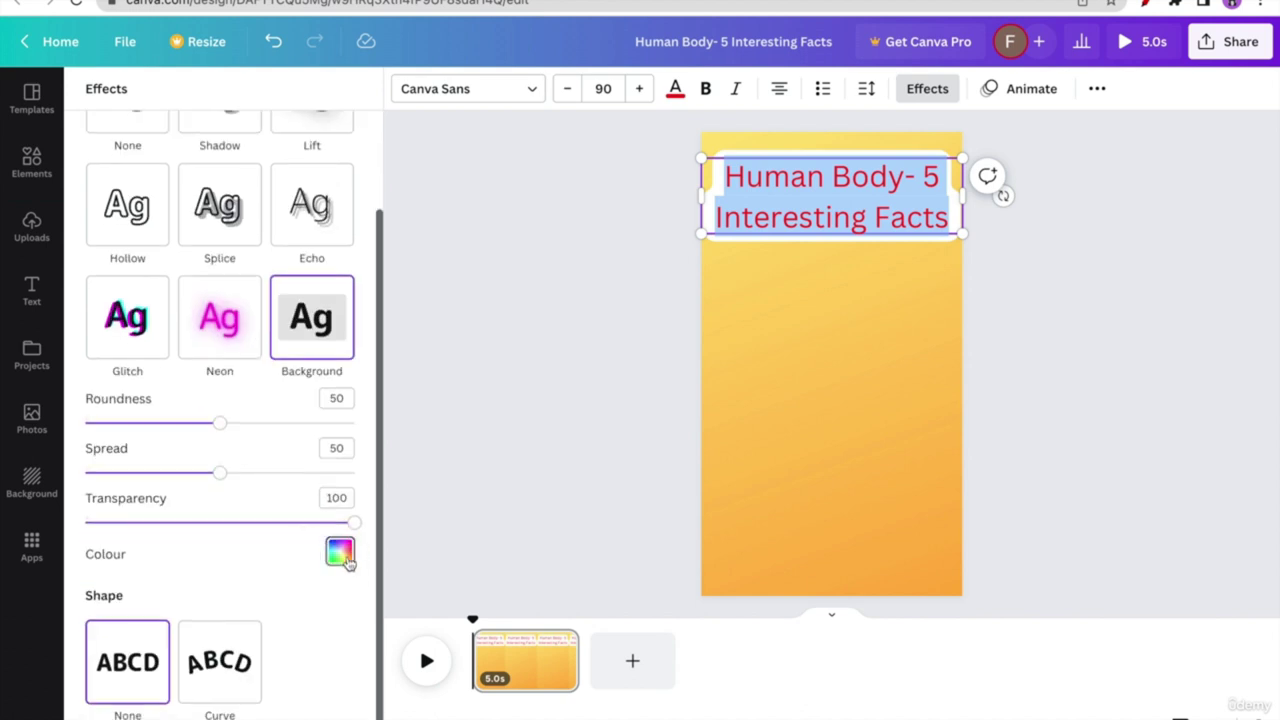
click(340, 553)
click(107, 370)
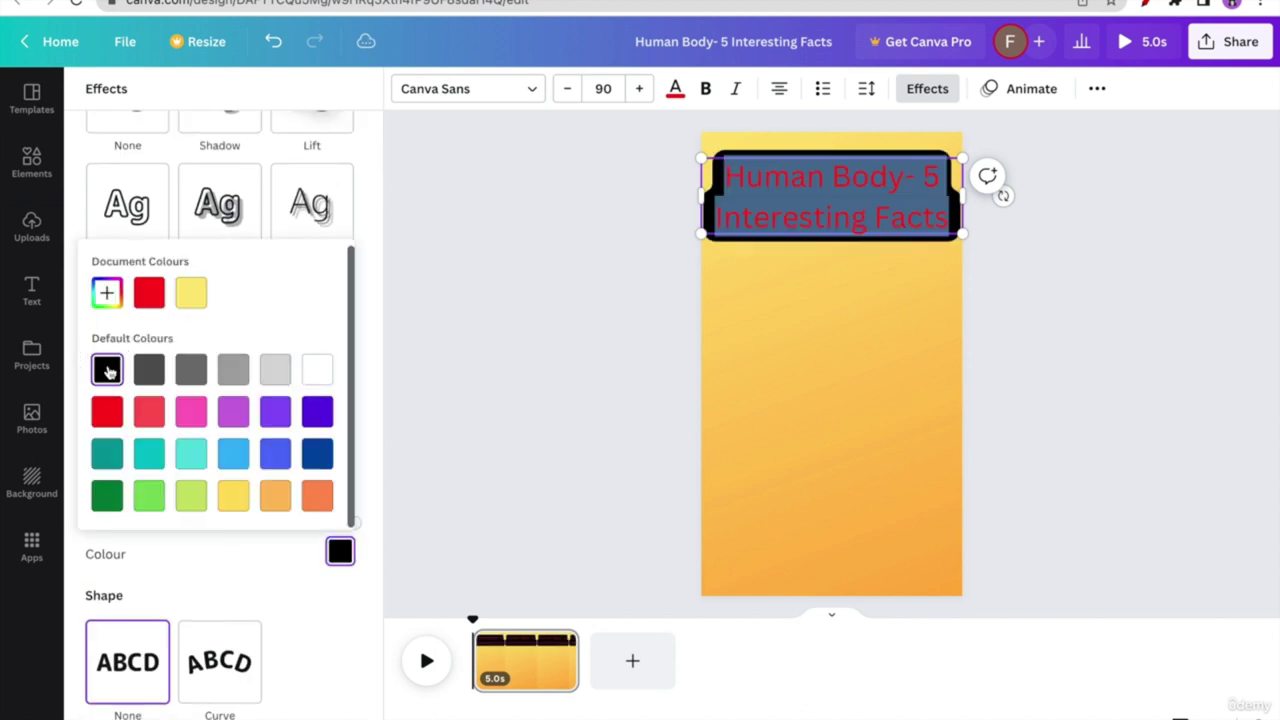
click(315, 373)
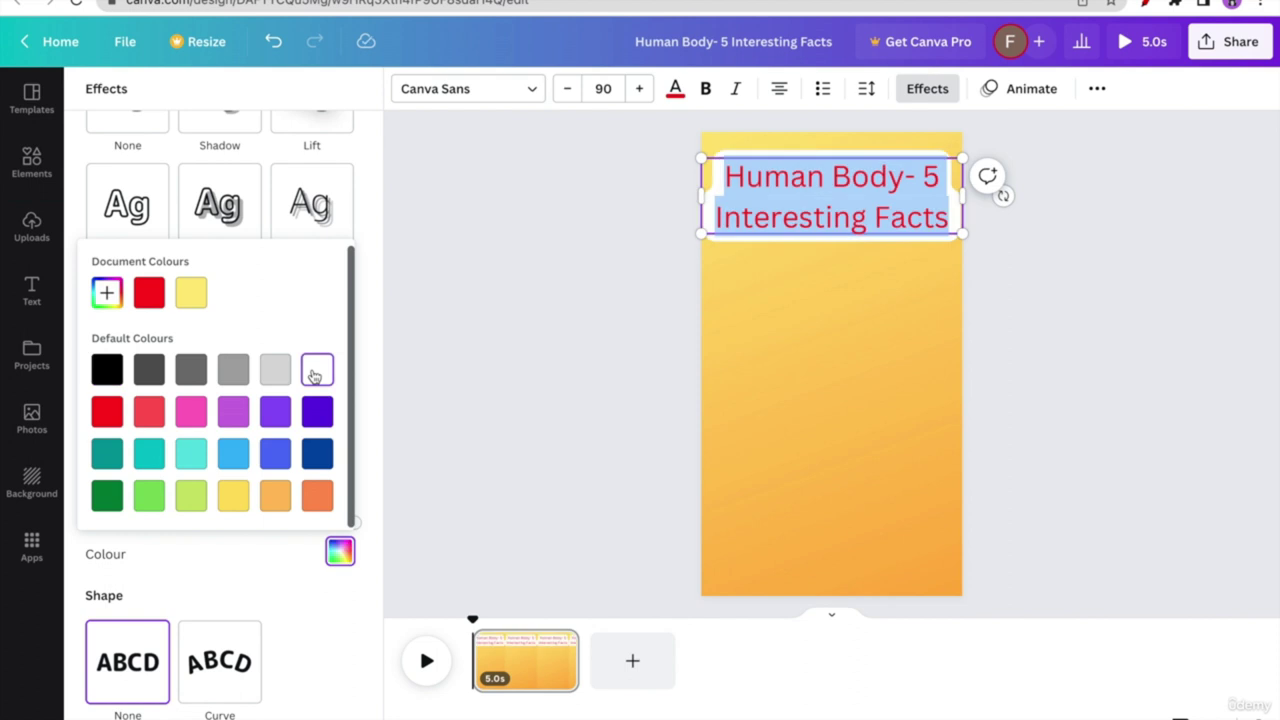
click(108, 413)
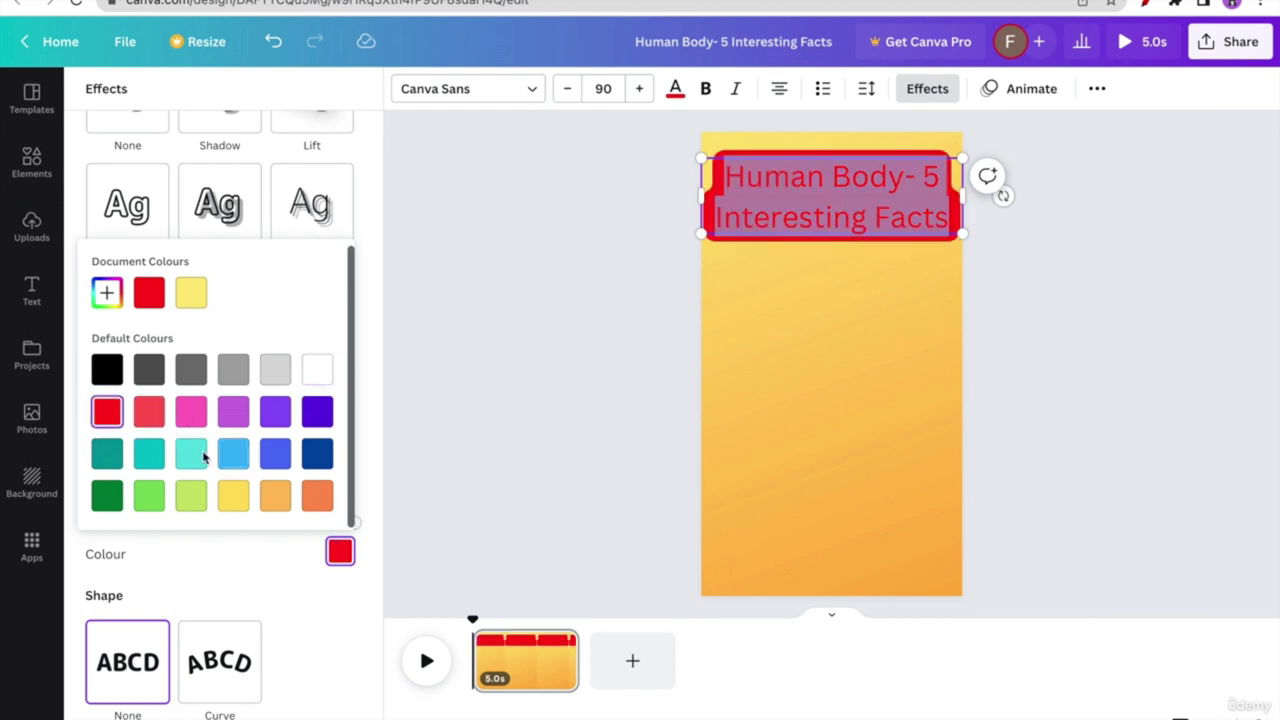
click(150, 457)
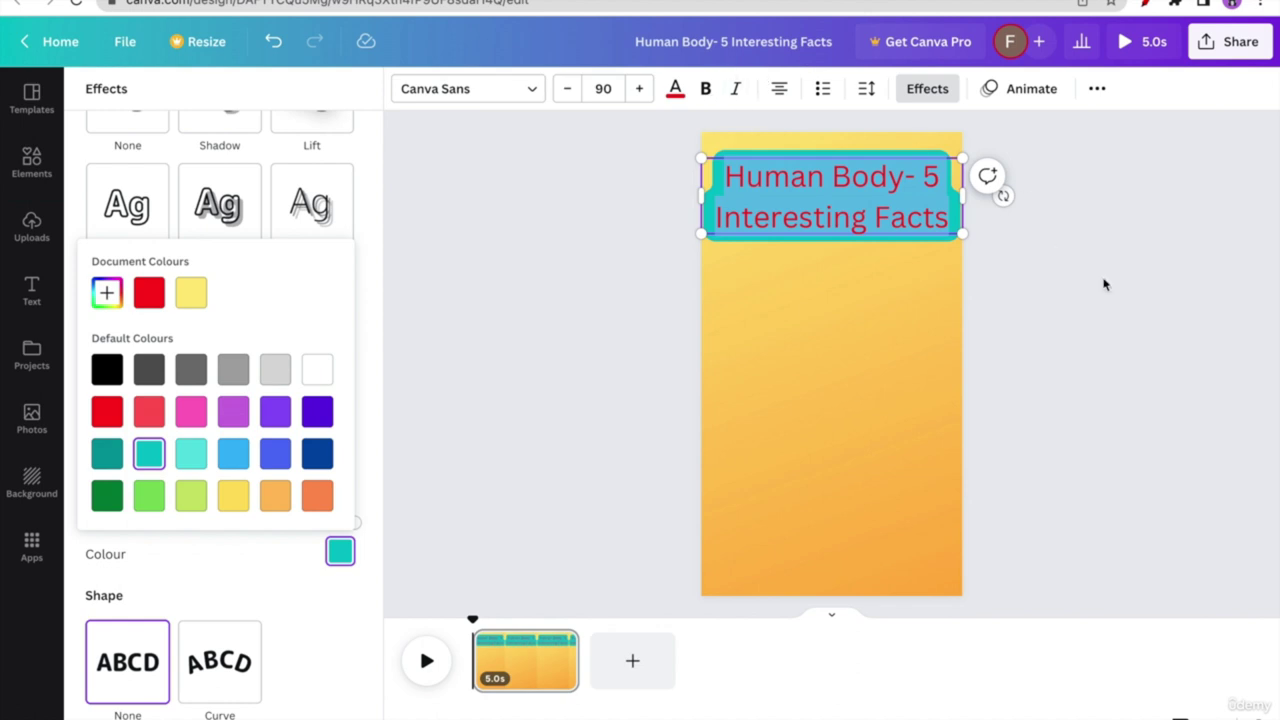
click(928, 215)
click(1020, 258)
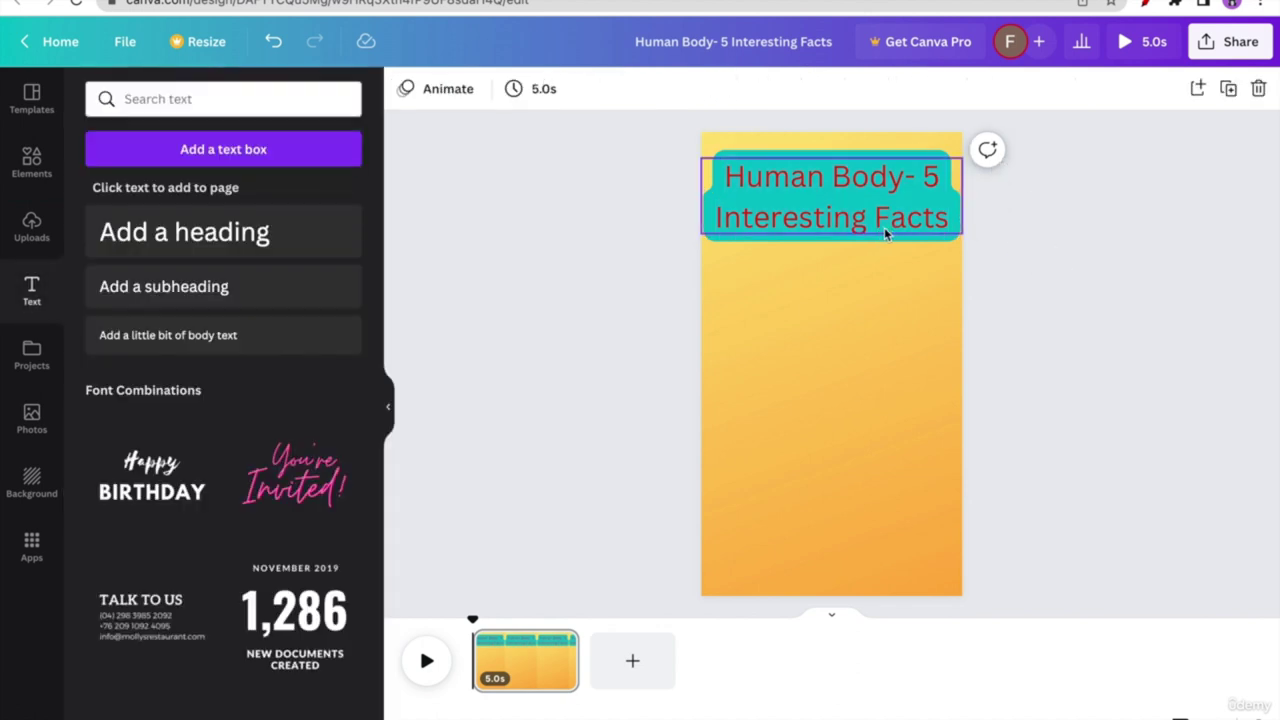
- Make the "Human Body- 5 Interesting Facts" heading bold
click(844, 193)
drag(866, 189, 865, 189)
click(705, 88)
click(1024, 296)
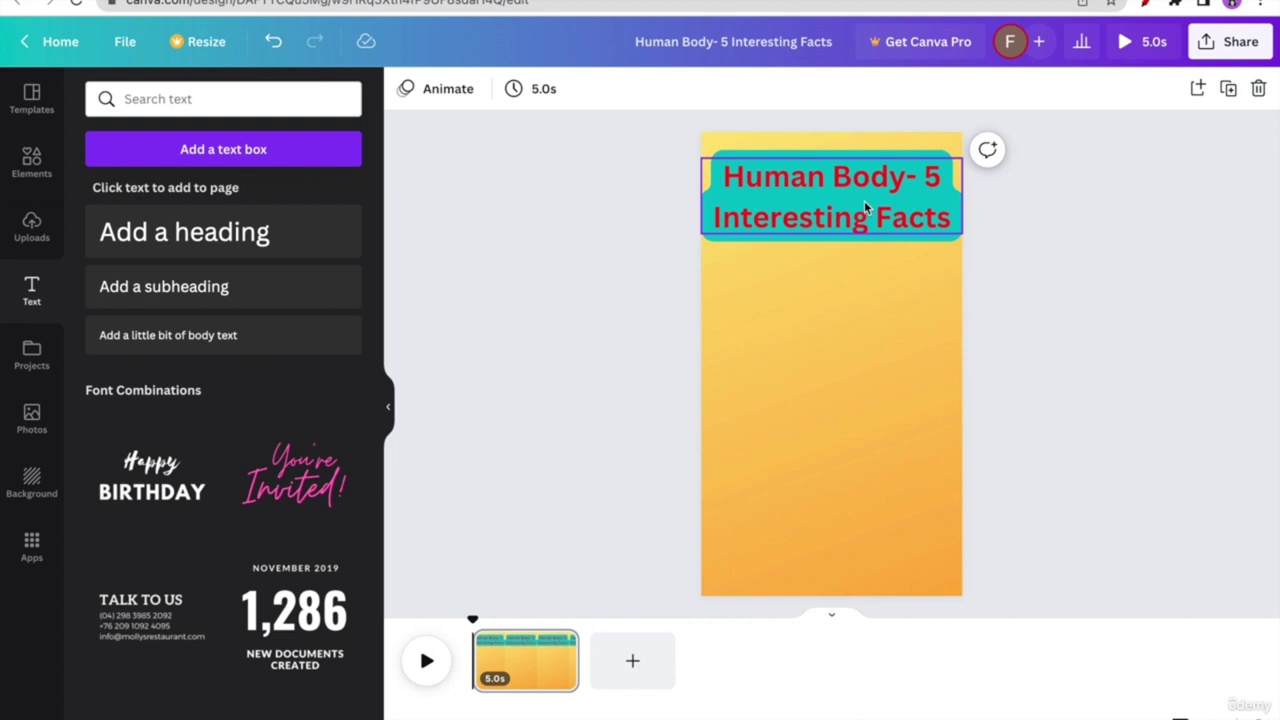
- Copy the fact "Your eyes blink around 20 times a minute" from the Google results and return to the Canva design
key(ctrl+Tab)
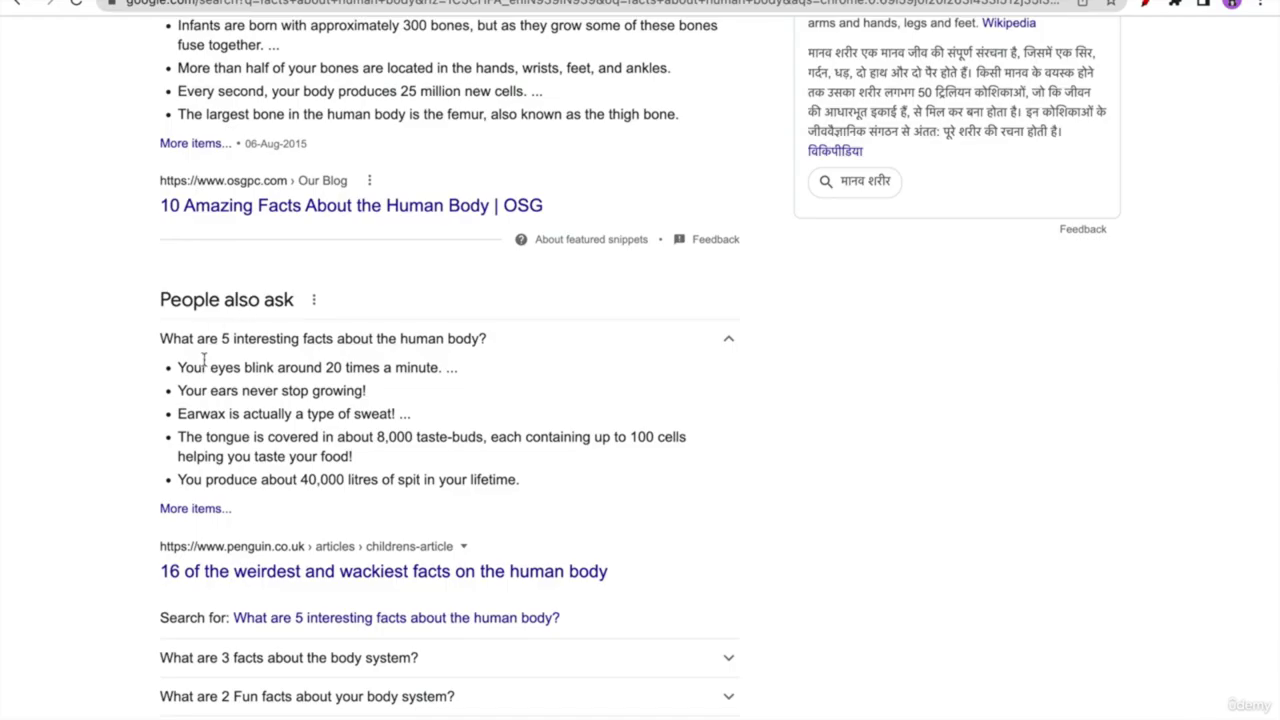
drag(177, 369, 437, 368)
key(ctrl+c)
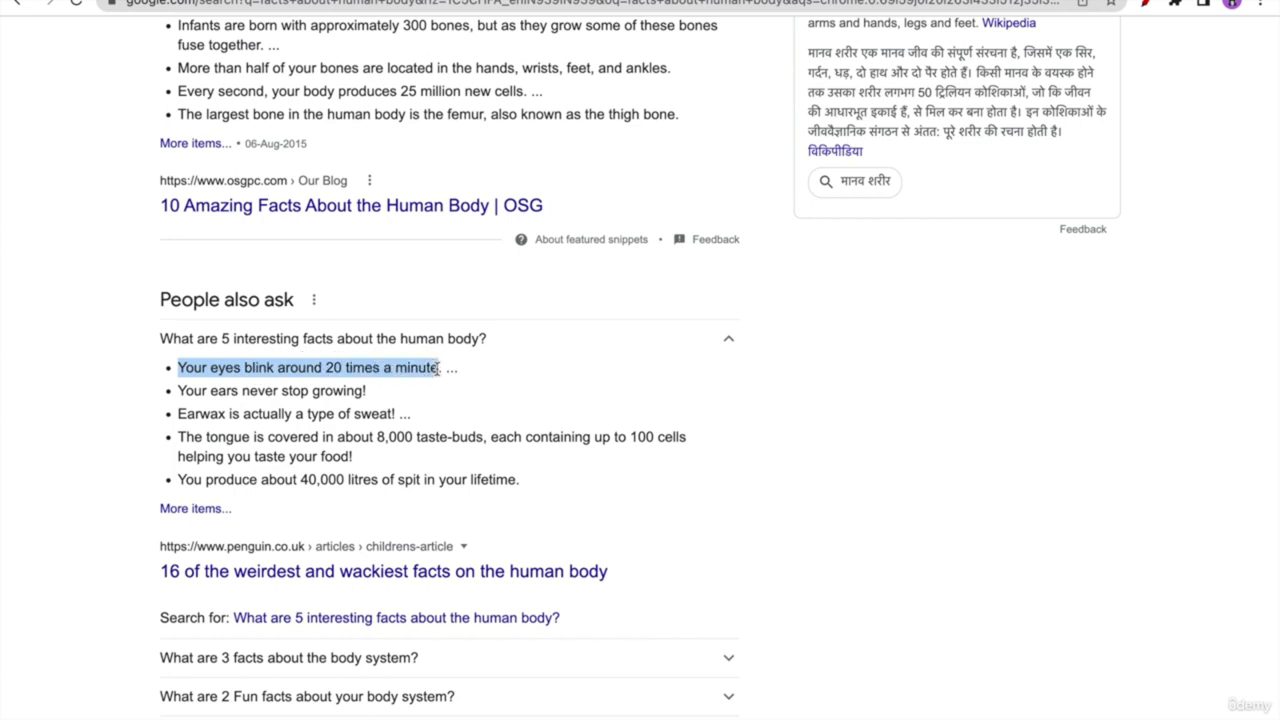
key(ctrl+shift+Tab)
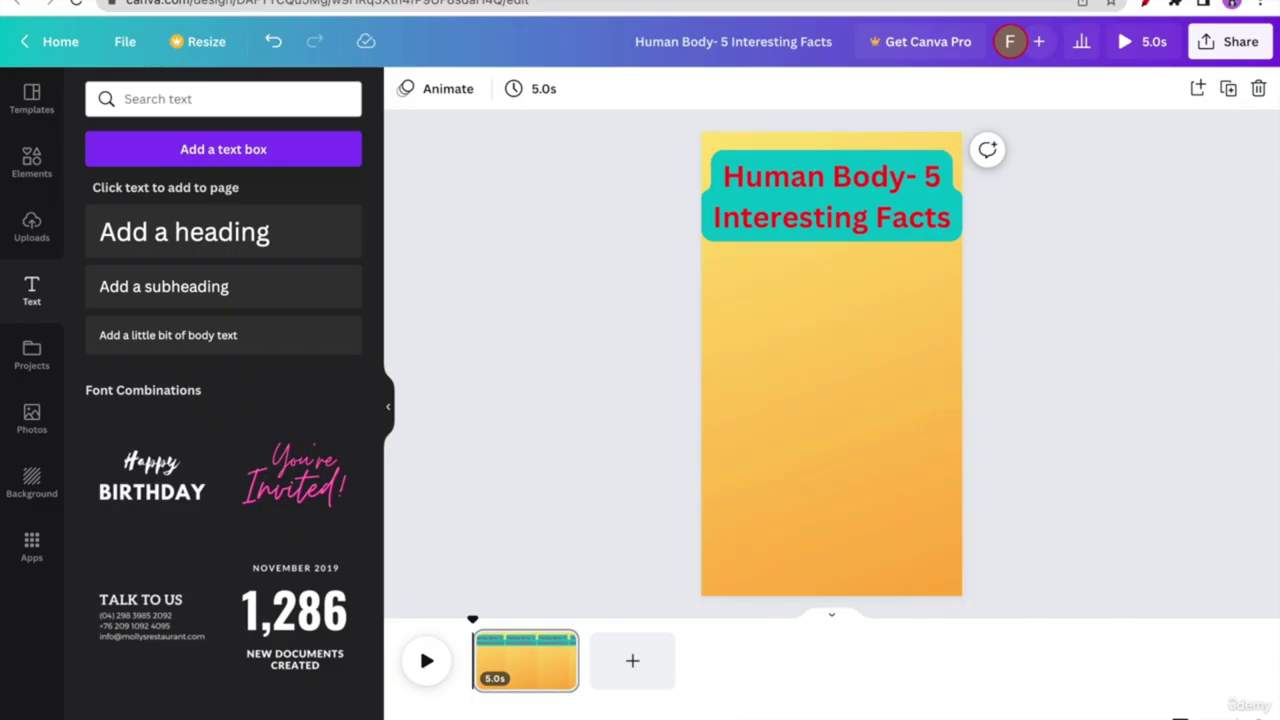
- Add a second heading to the page and replace its text with the copied fact "Your eyes blink around 20 times a minute"
click(761, 336)
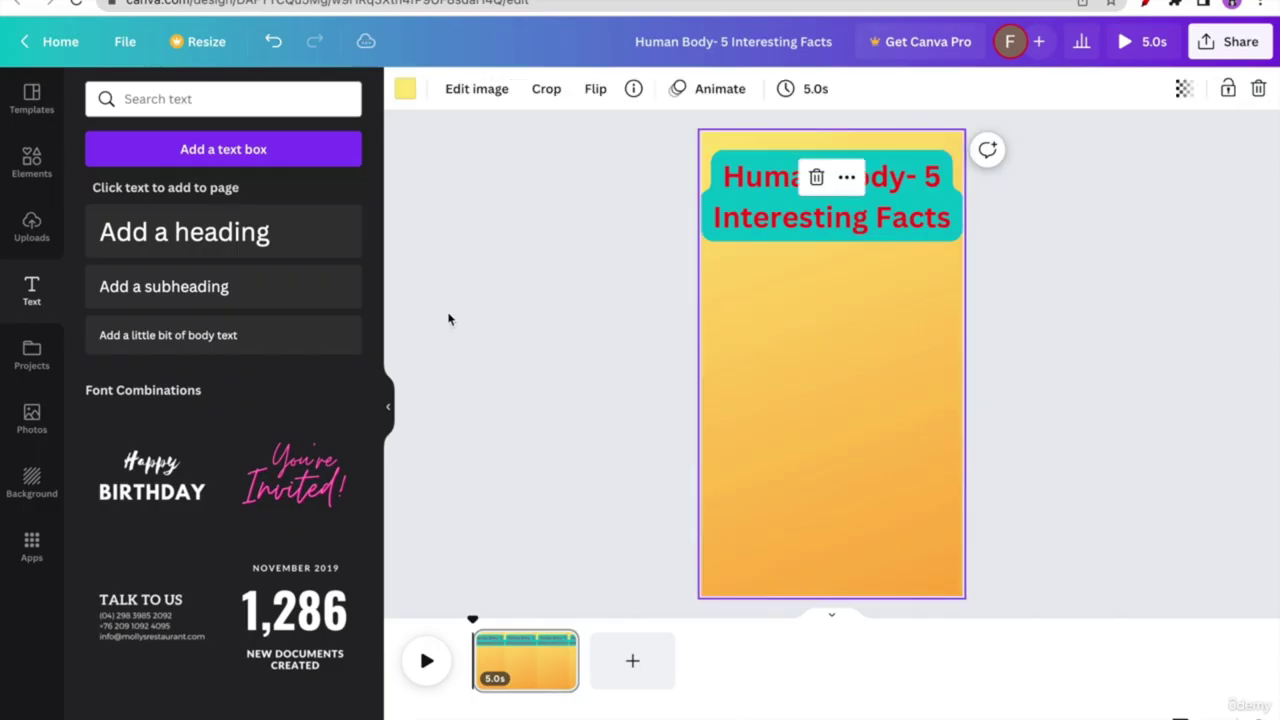
click(258, 245)
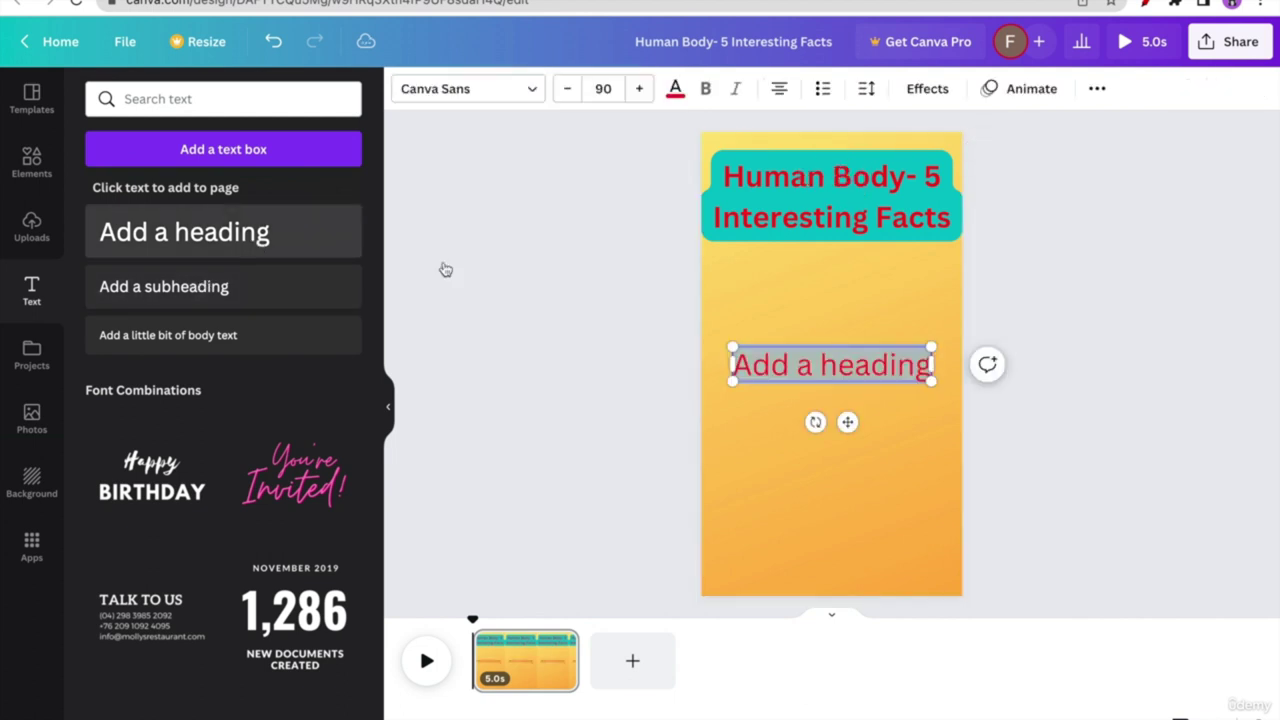
double_click(855, 366)
key(ctrl+v)
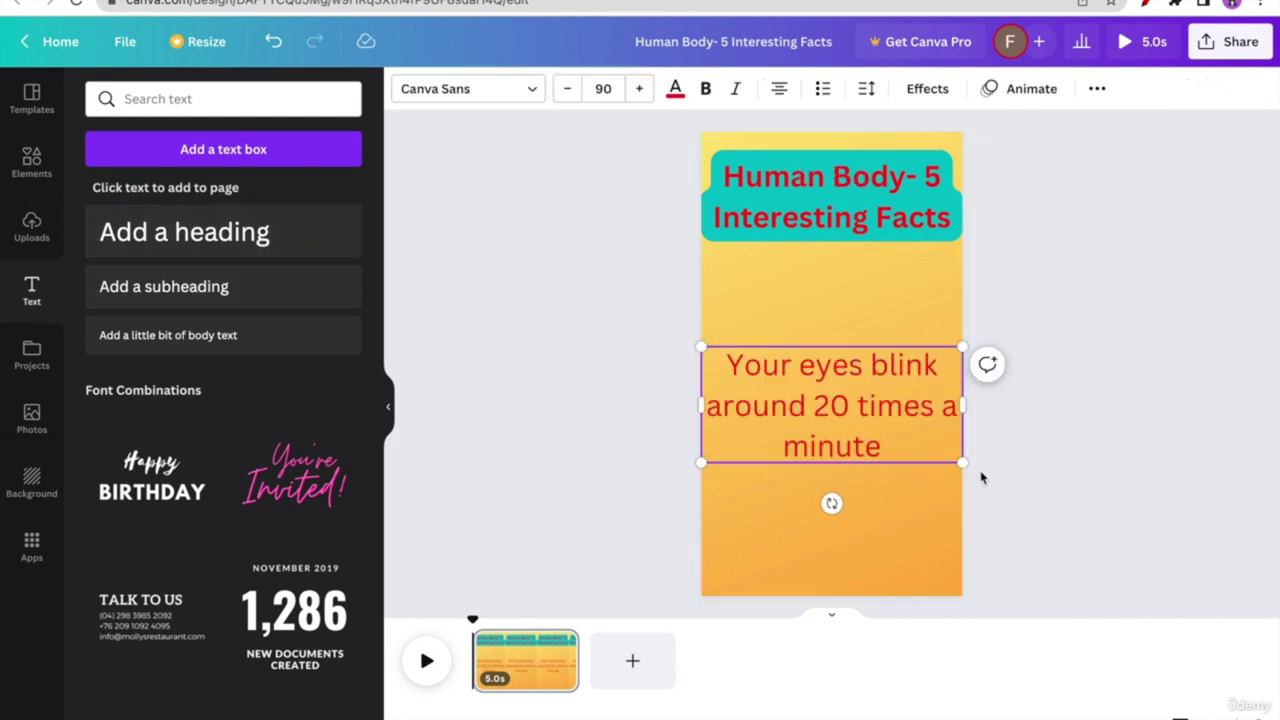
- Shrink the eye-blink fact to font size 69.7, narrow its box to wrap onto four lines and centre it on the page
drag(963, 460, 900, 440)
drag(901, 391, 864, 381)
drag(786, 347, 836, 324)
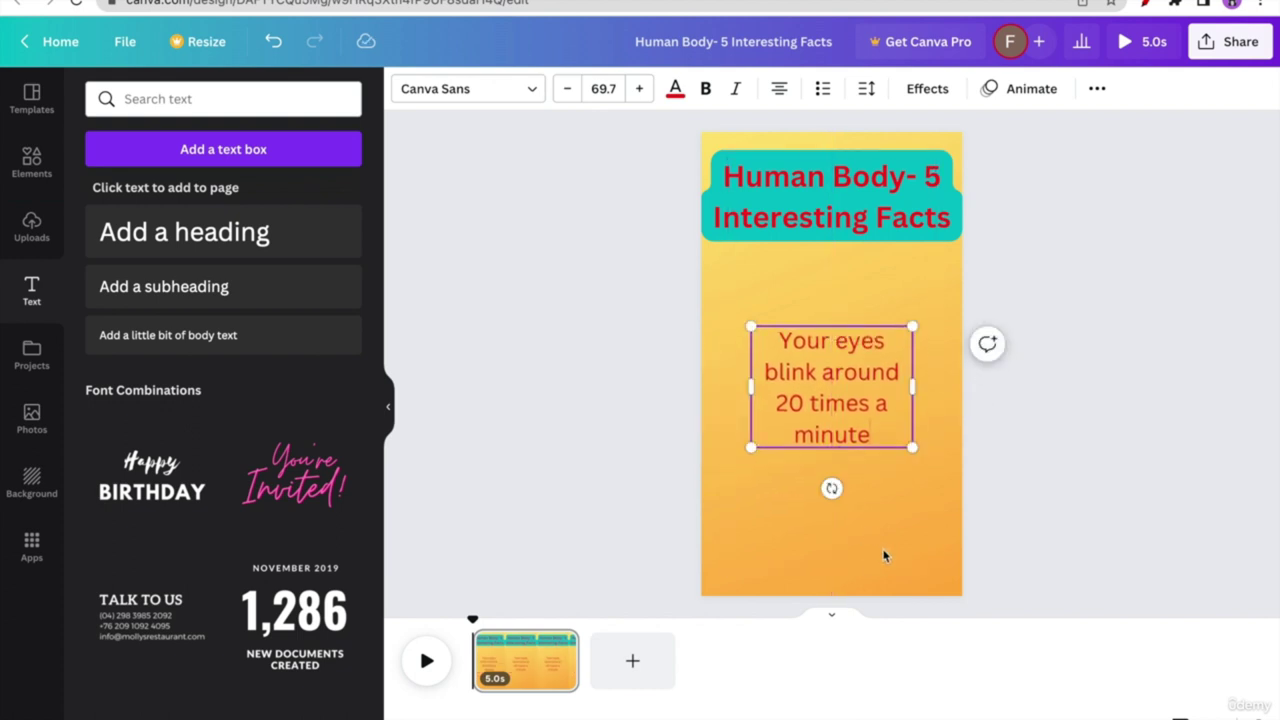
click(742, 581)
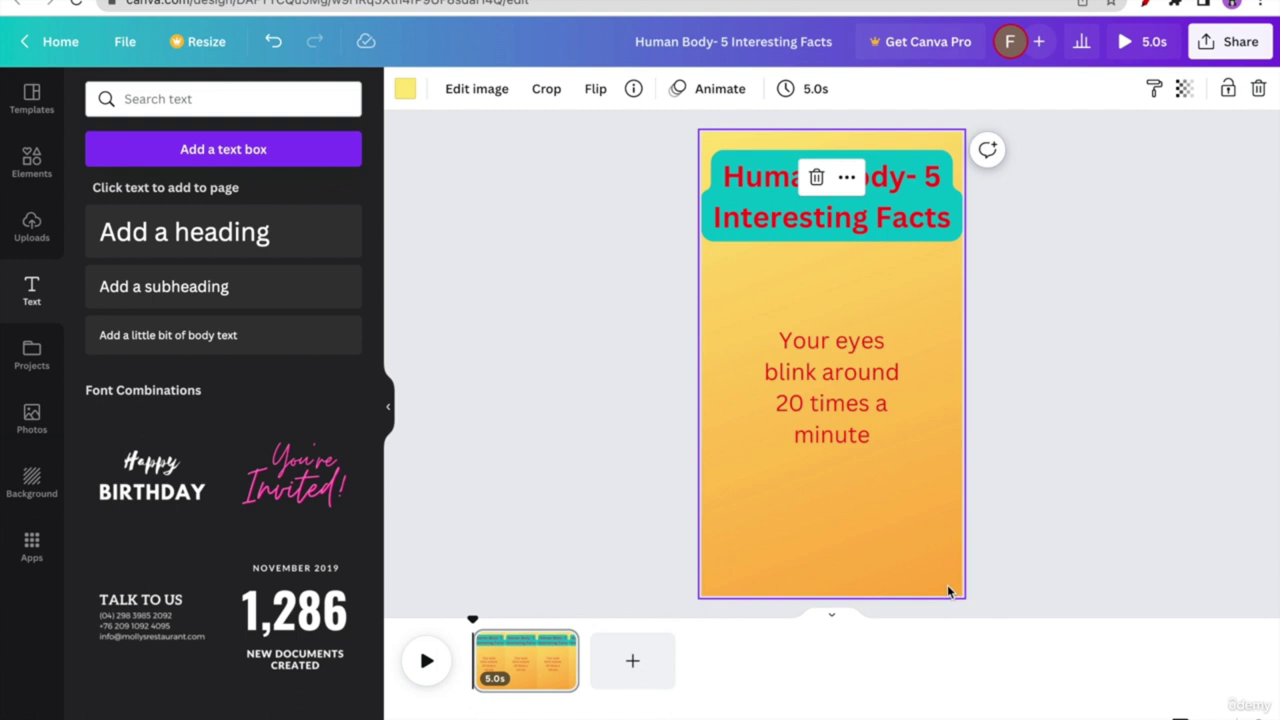
- Add the uploaded HostingSalah logo to the page, shrunk into the page's lower-left corner
click(31, 228)
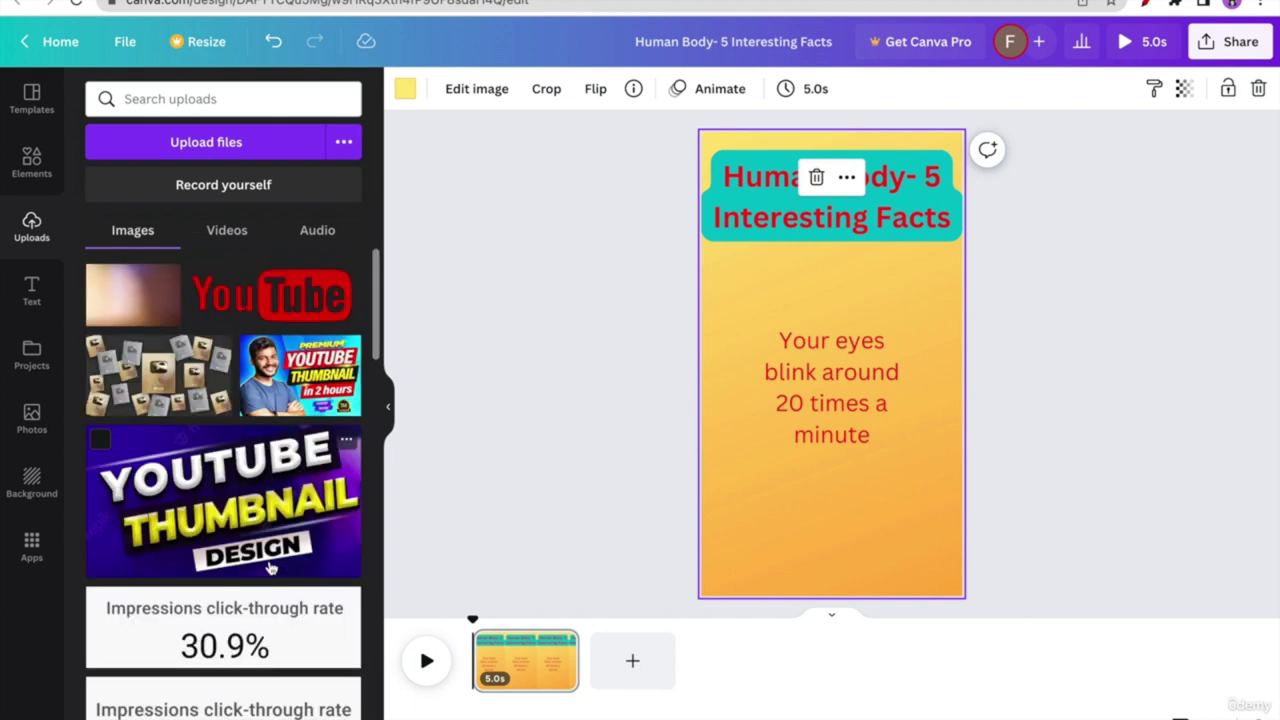
scroll(270, 568, down, 15)
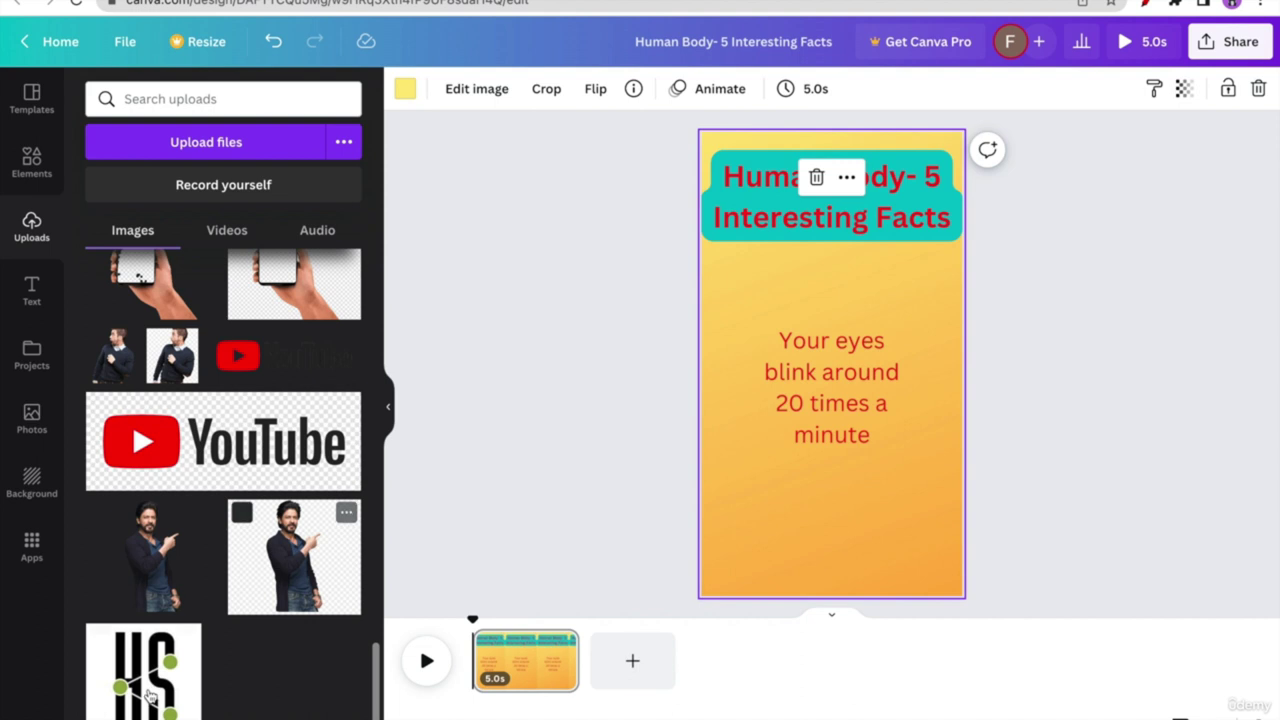
click(148, 695)
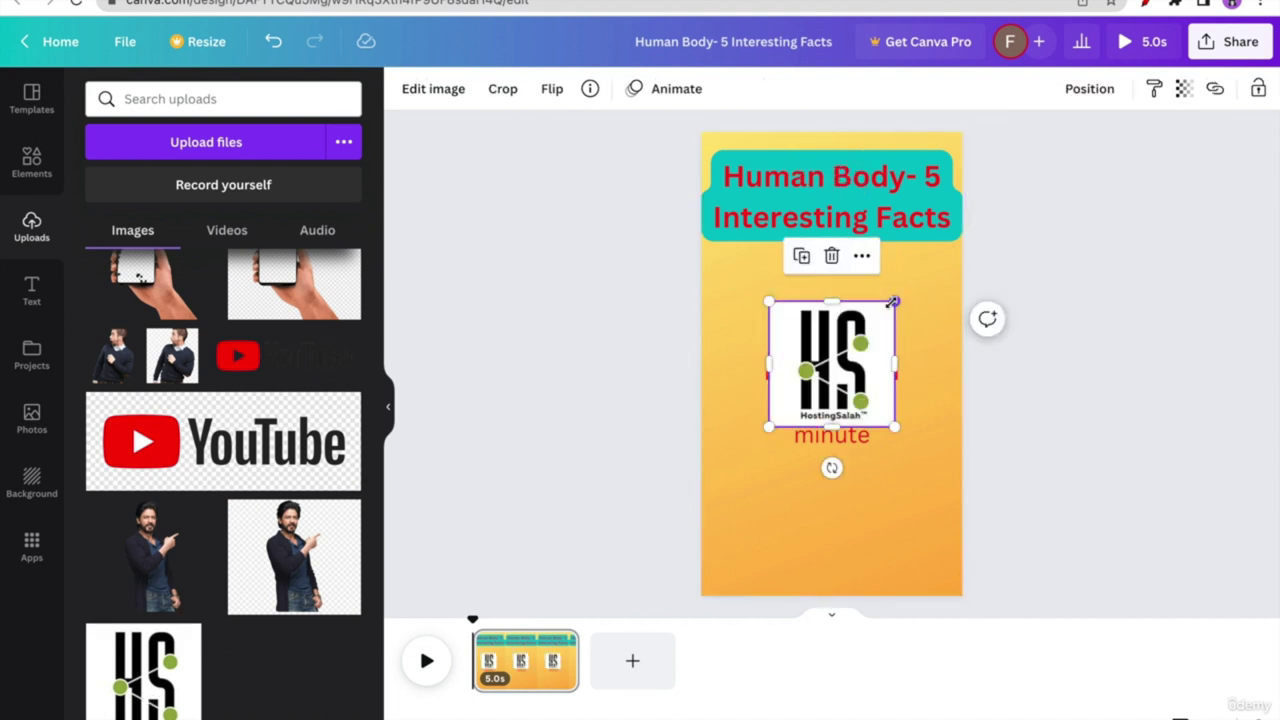
drag(890, 301, 716, 605)
click(1071, 397)
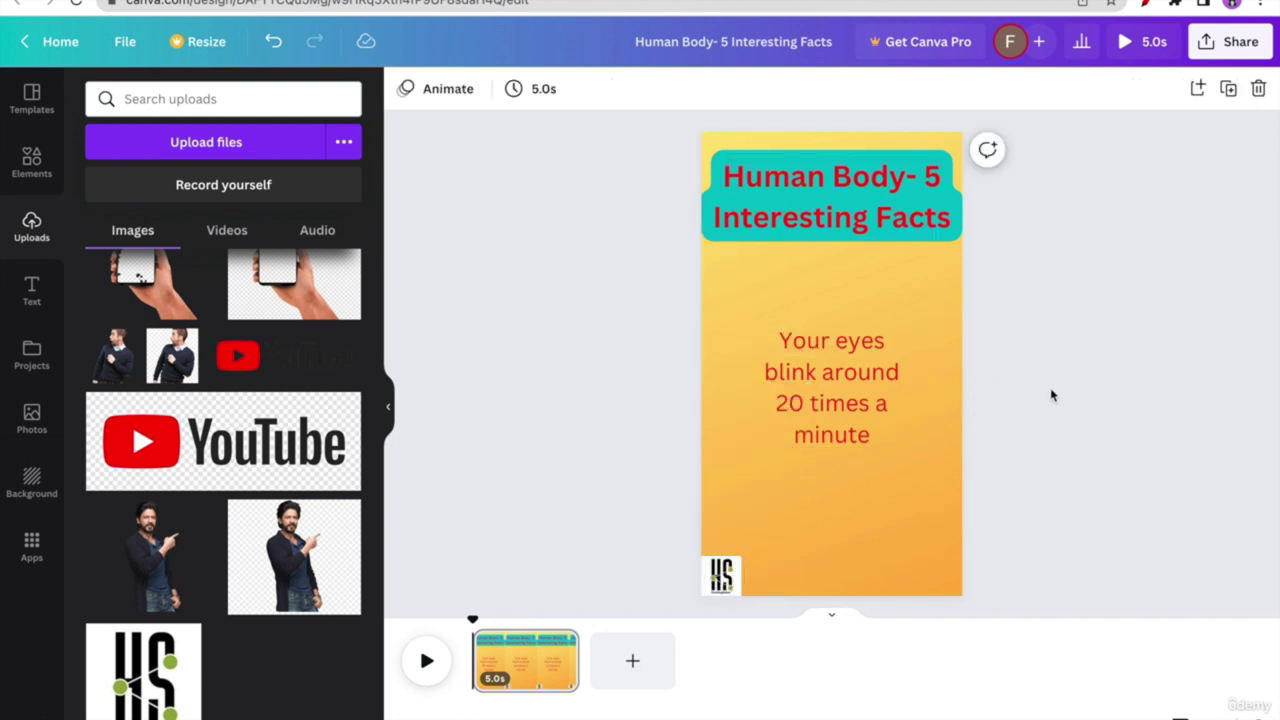
- Enlarge the eye-blink fact text to font size 87.6
click(817, 374)
drag(912, 448, 966, 468)
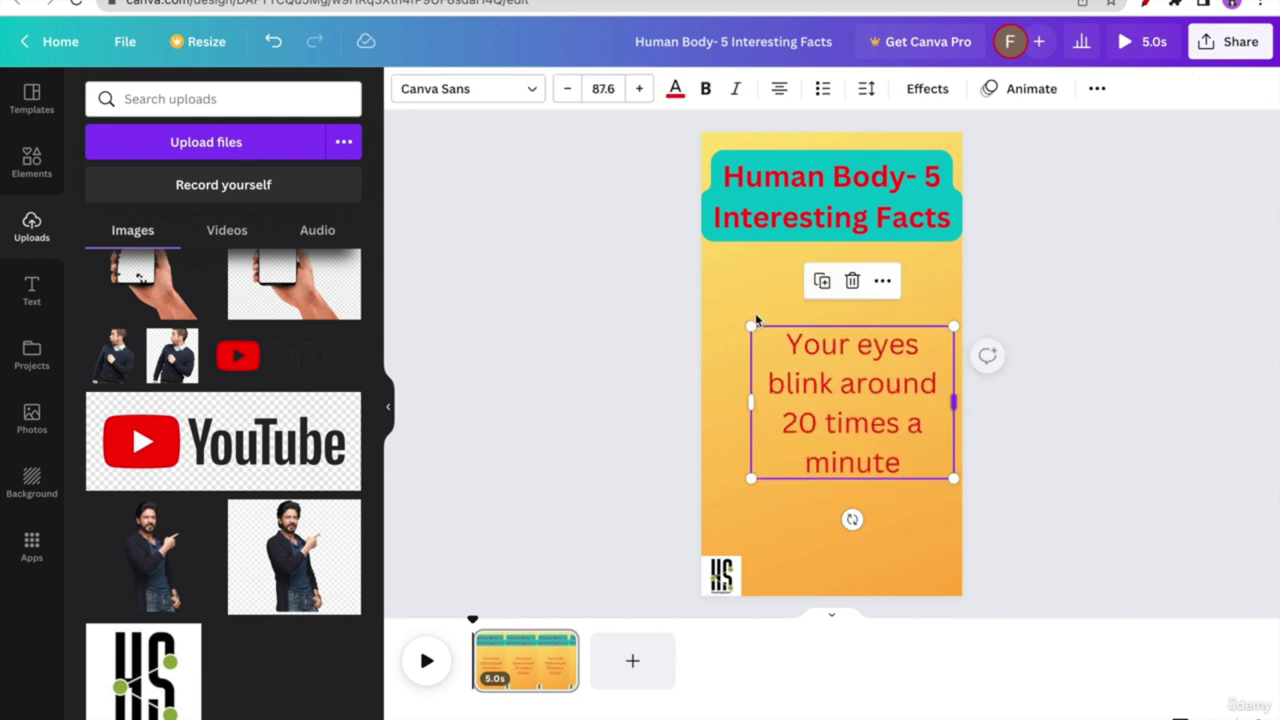
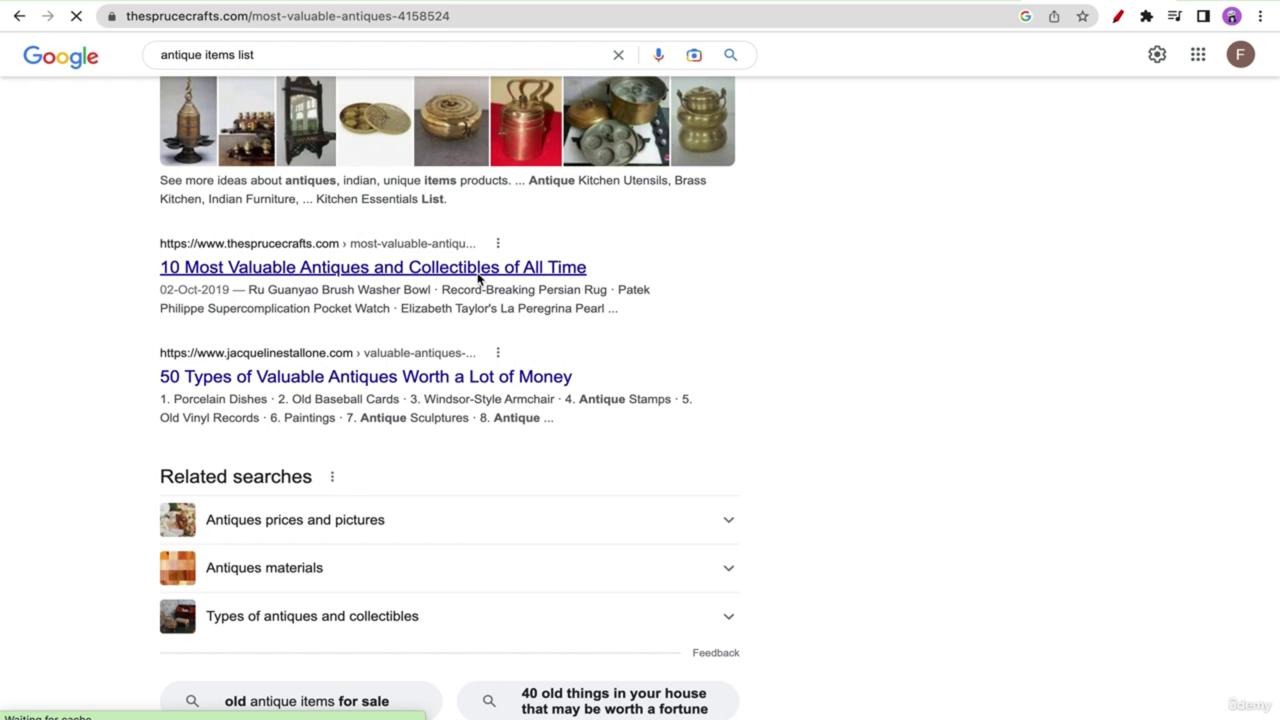
- Read the Ru Guanyao Brush Washer Bowl entry in the most valuable antiques article and highlight its auction price figure
scroll(757, 357, down, 5)
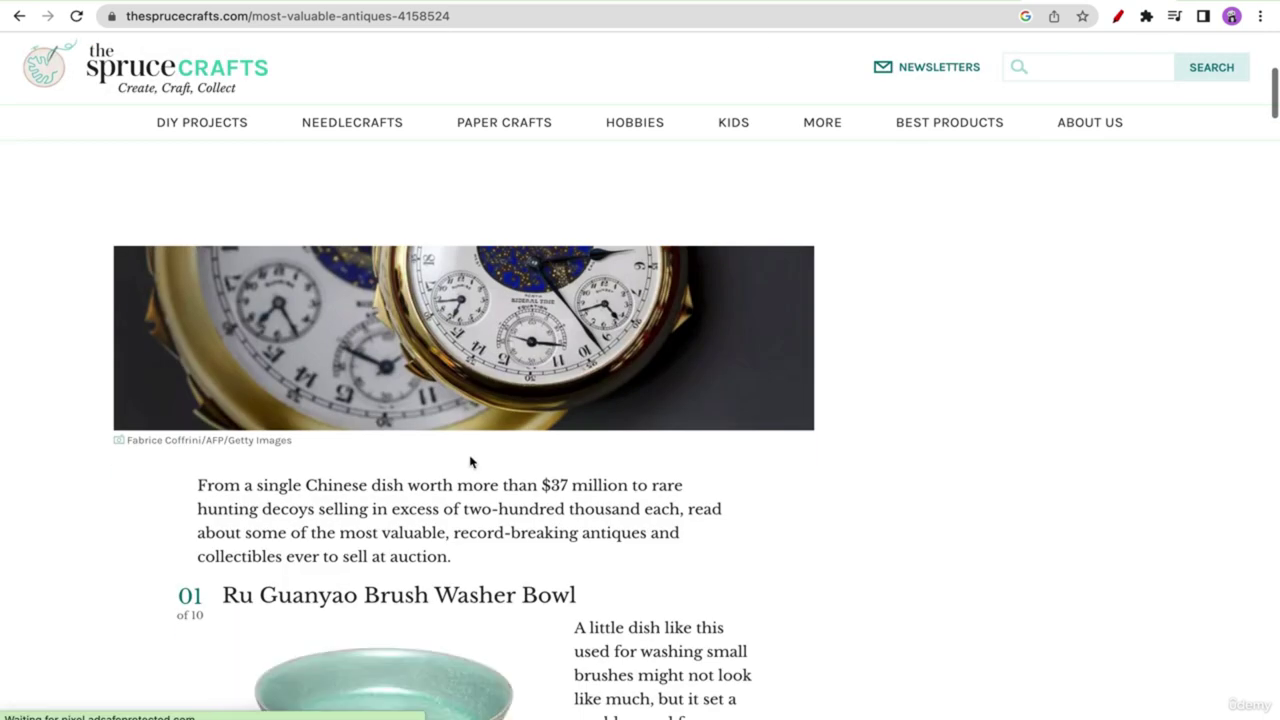
scroll(470, 461, down, 7)
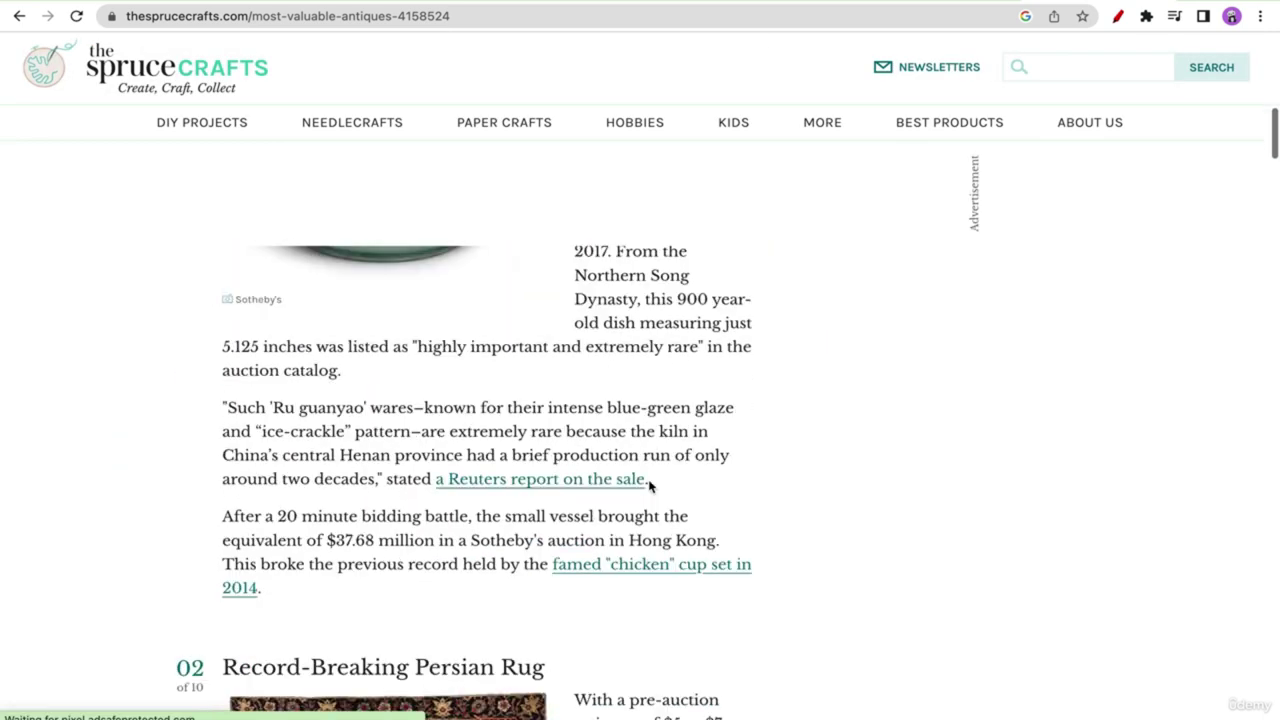
scroll(648, 485, up, 2)
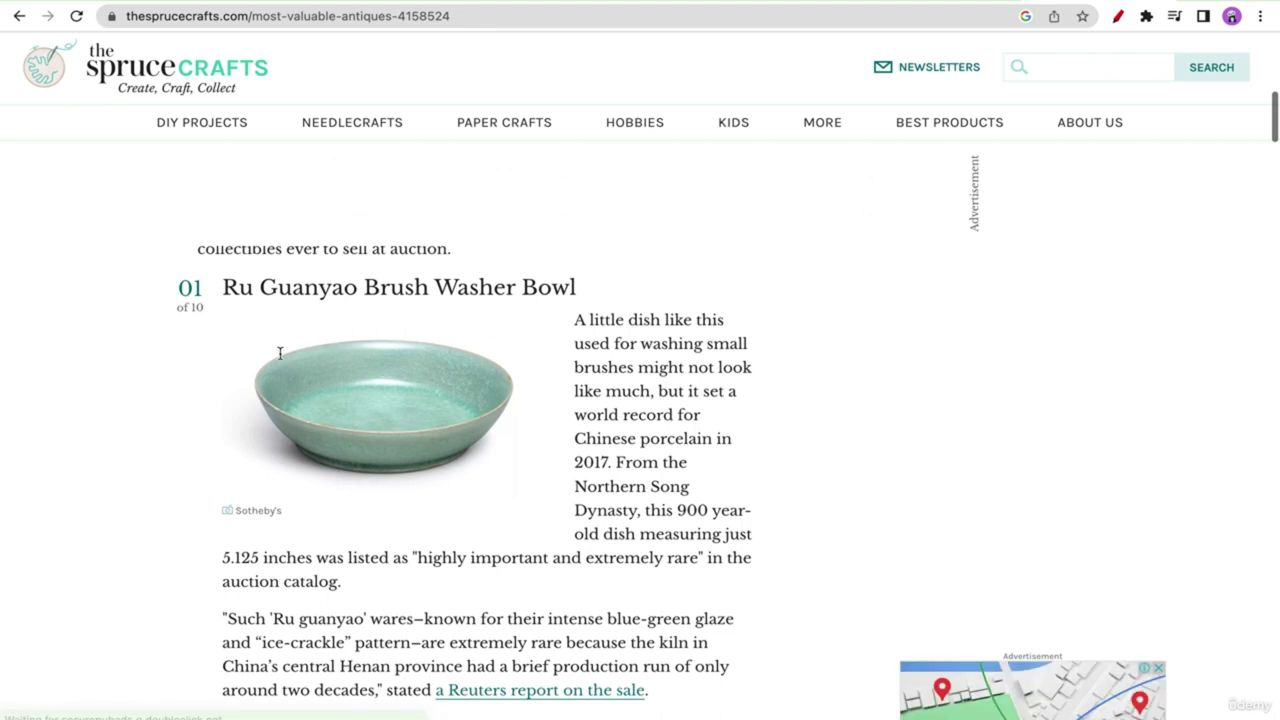
scroll(657, 487, down, 1)
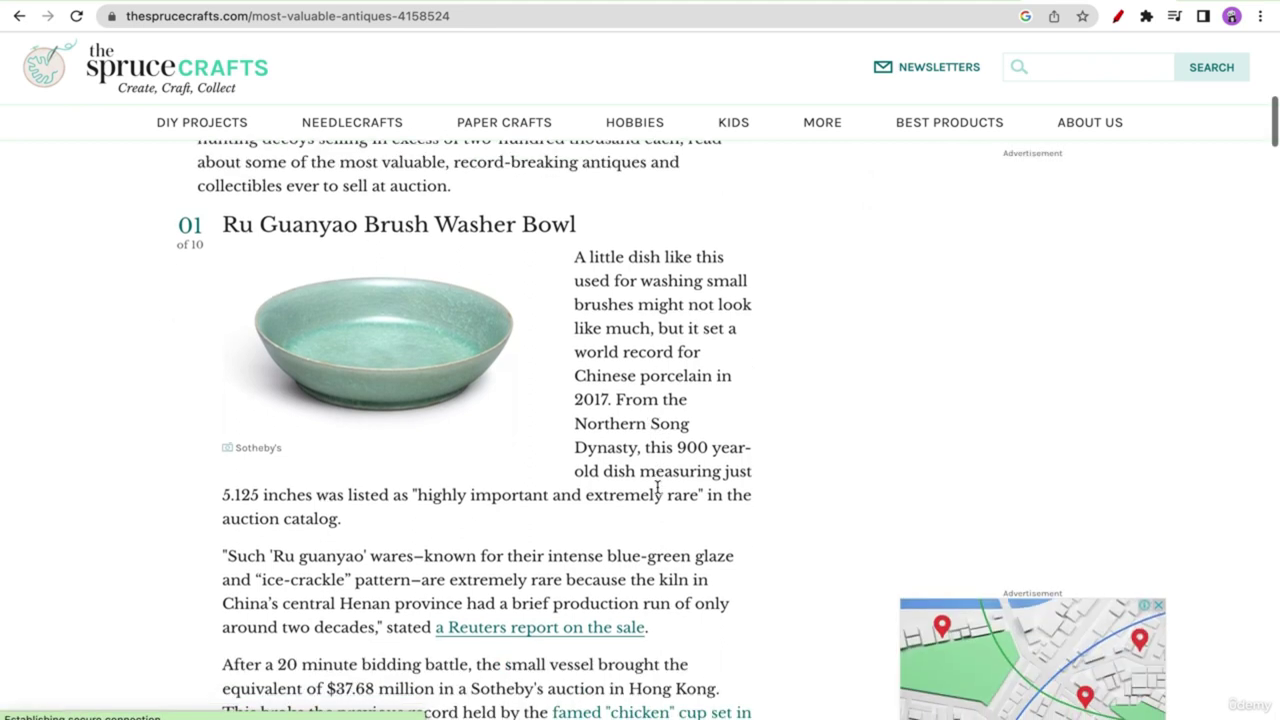
scroll(657, 487, down, 2)
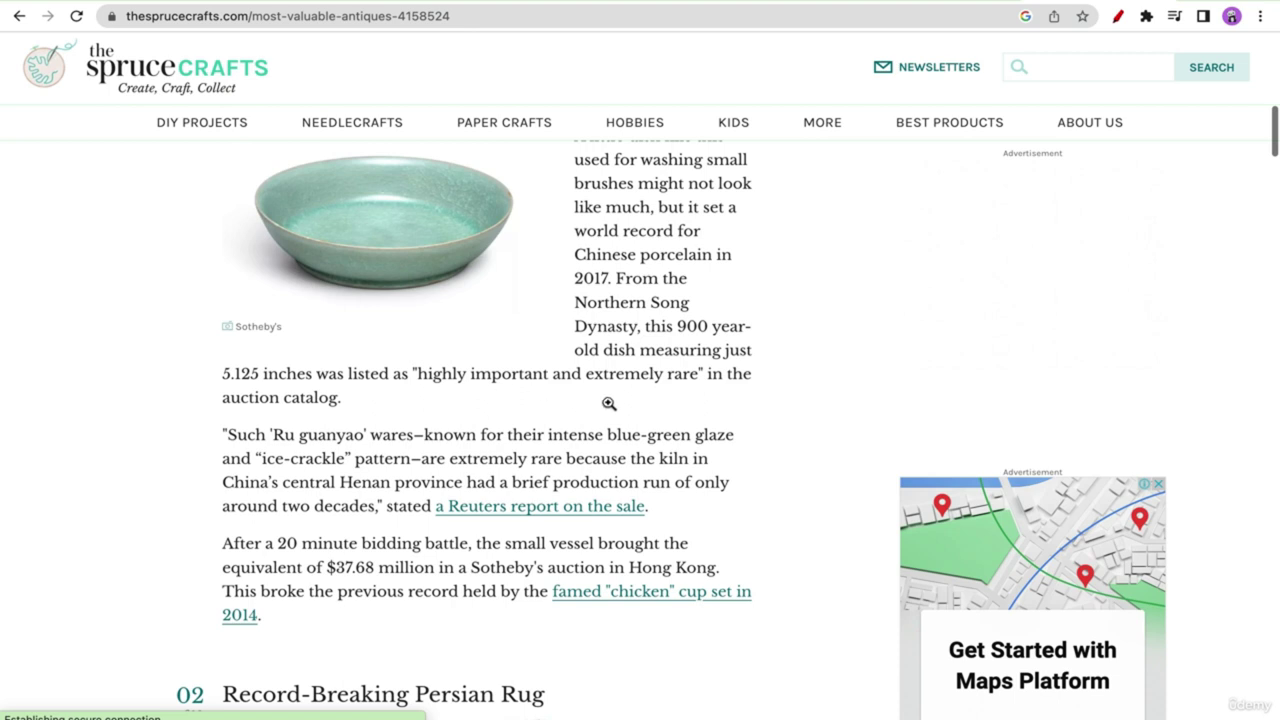
scroll(612, 408, down, 1)
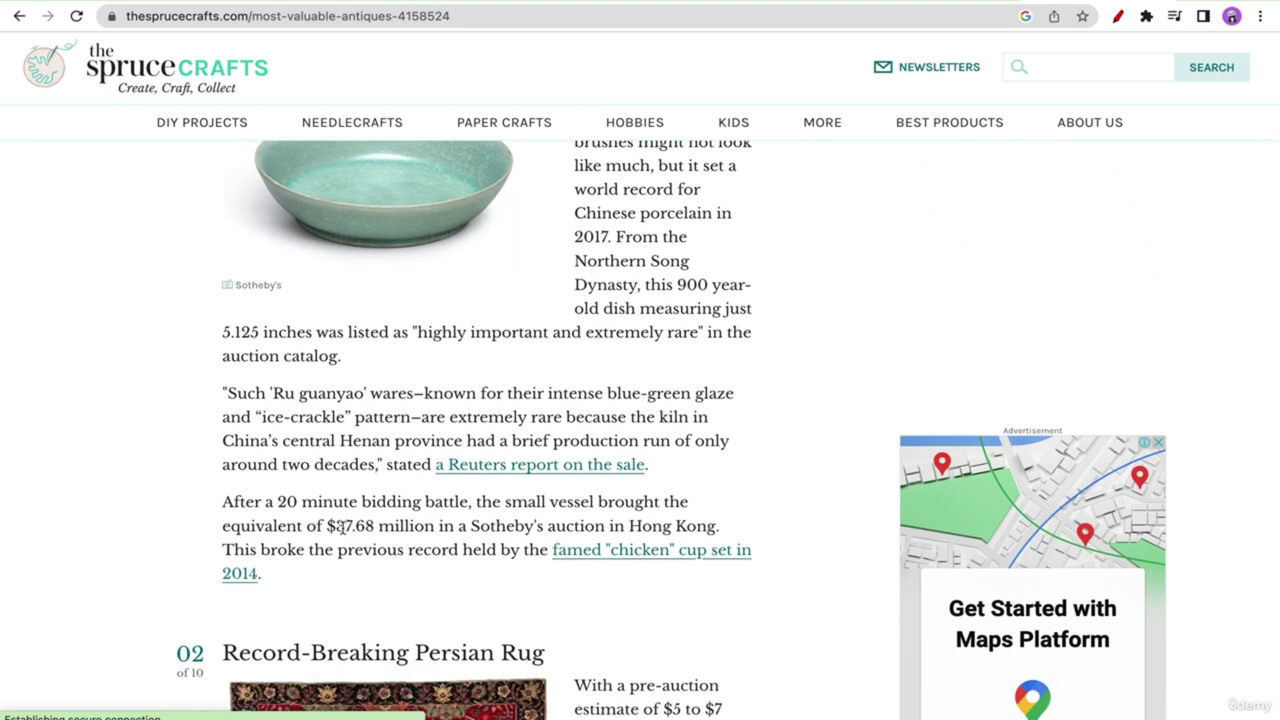
drag(372, 526, 335, 526)
- Read the Record-Breaking Persian Rug and Patek Philippe Supercomplication Pocket Watch entries, including their sale prices
scroll(420, 536, down, 5)
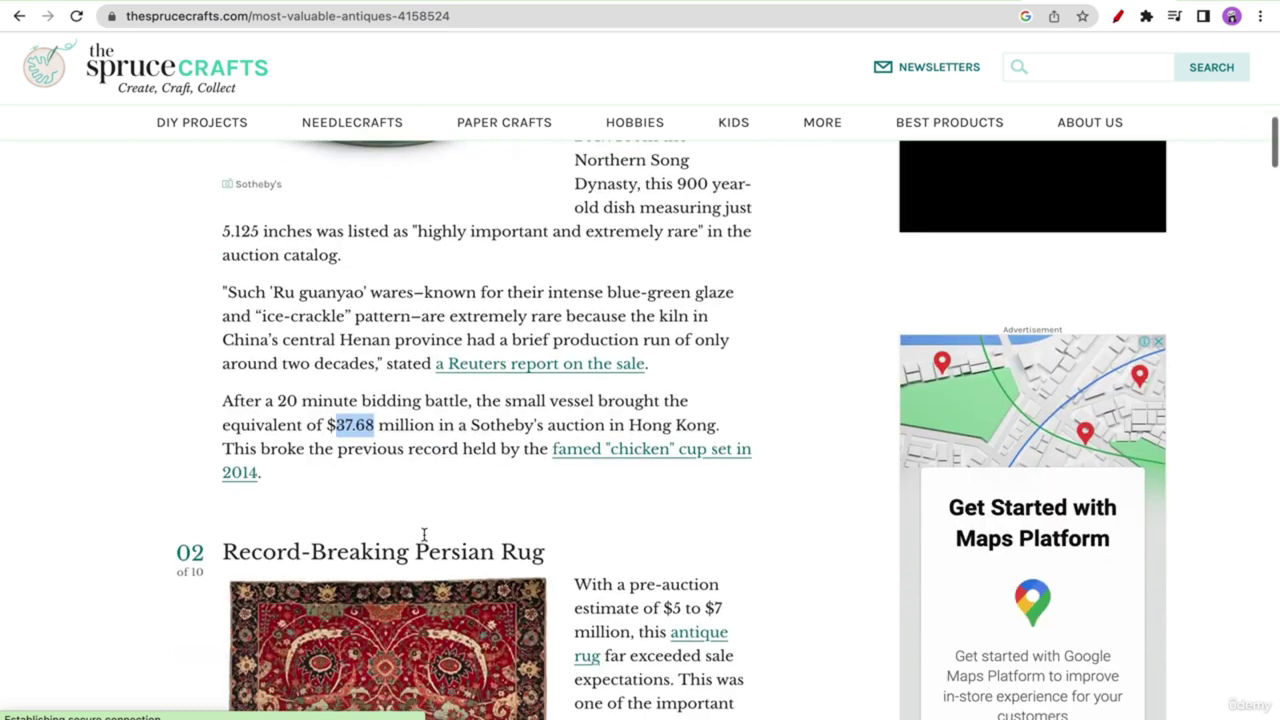
scroll(646, 494, down, 4)
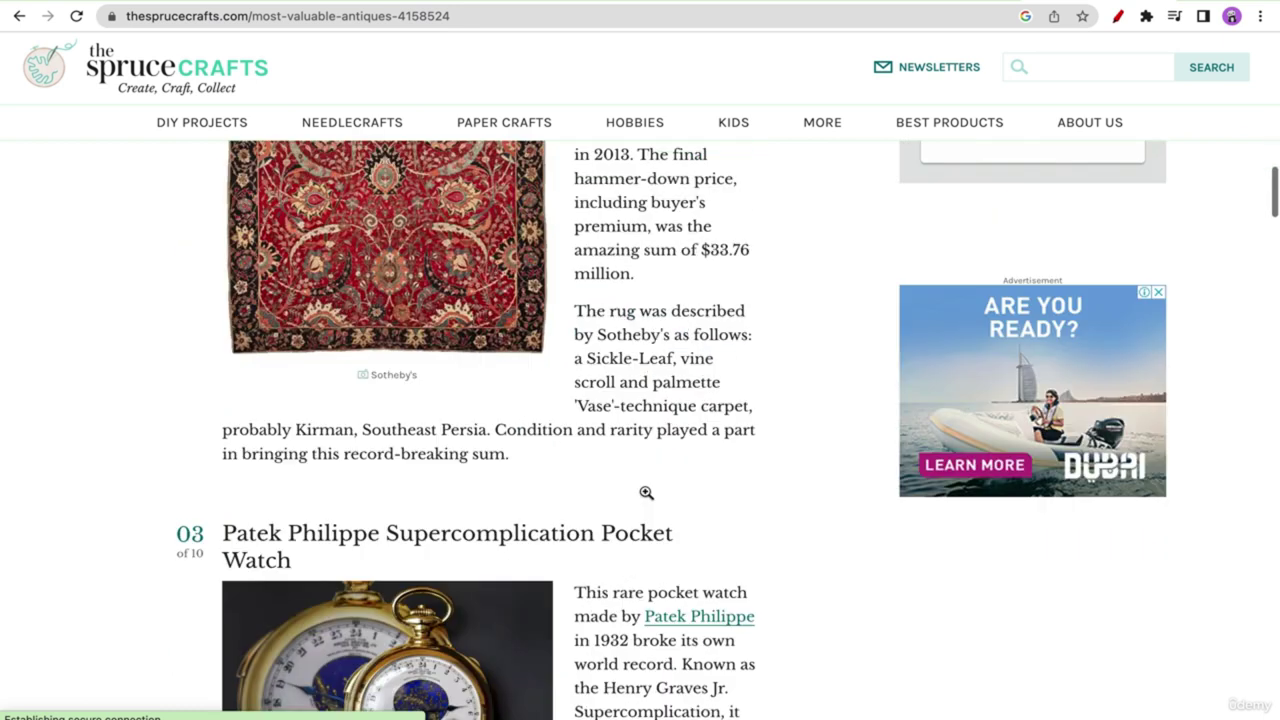
scroll(646, 491, up, 2)
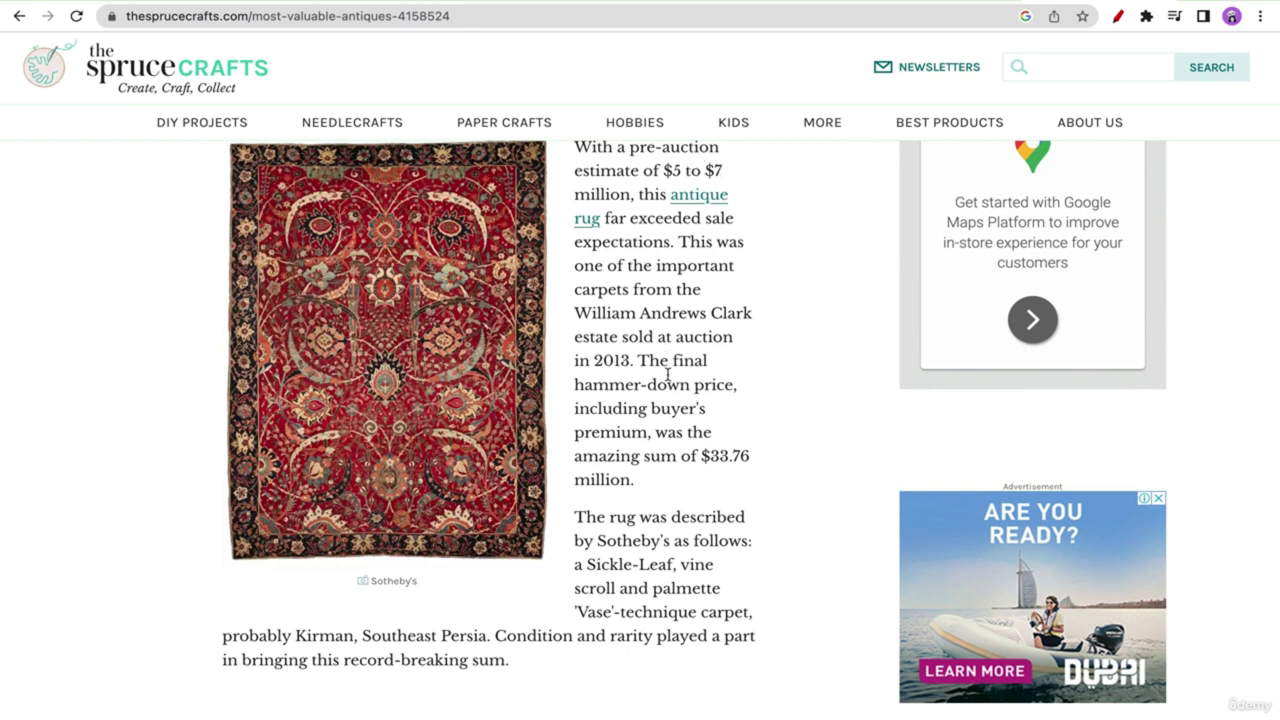
scroll(669, 380, down, 4)
scroll(669, 380, down, 3)
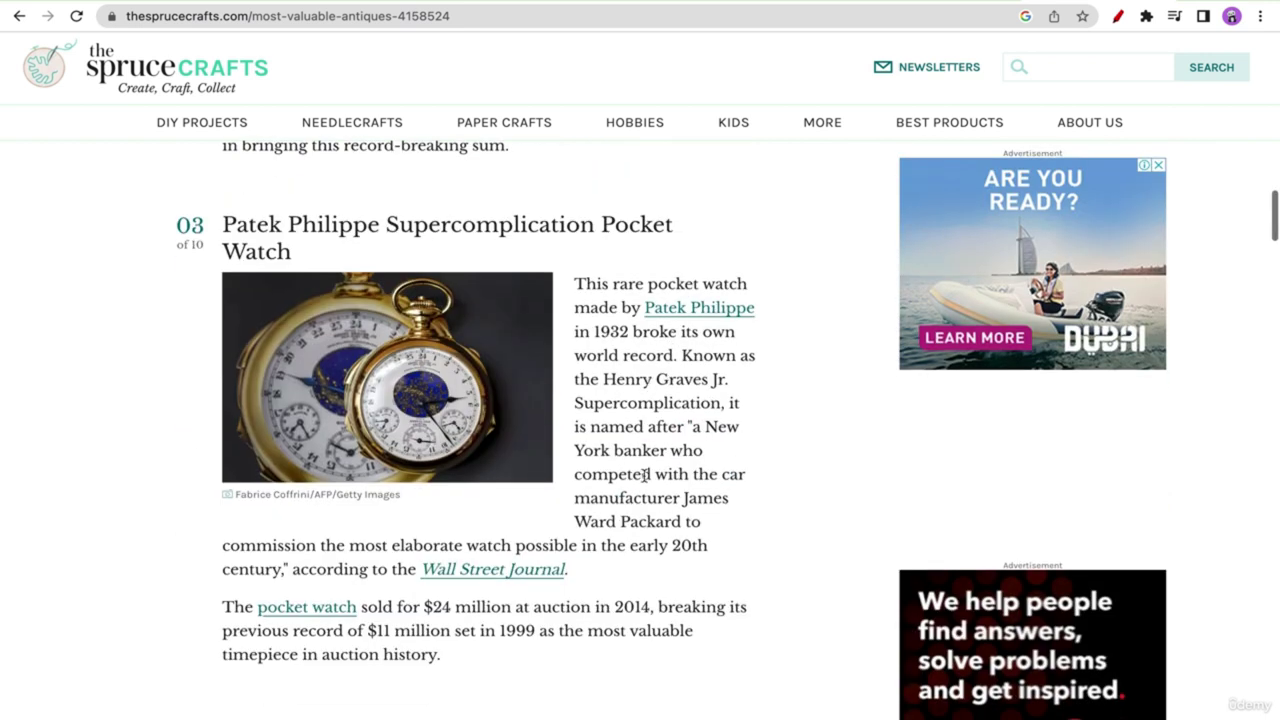
scroll(647, 345, down, 1)
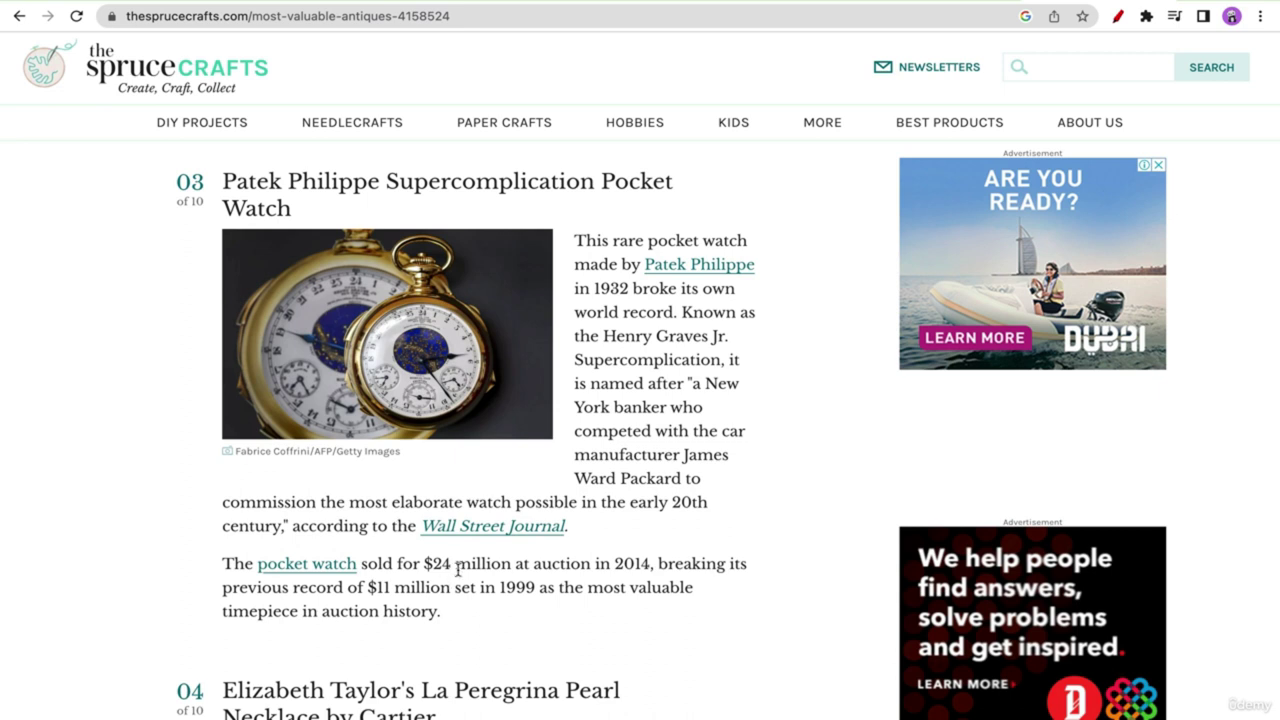
scroll(597, 567, up, 3)
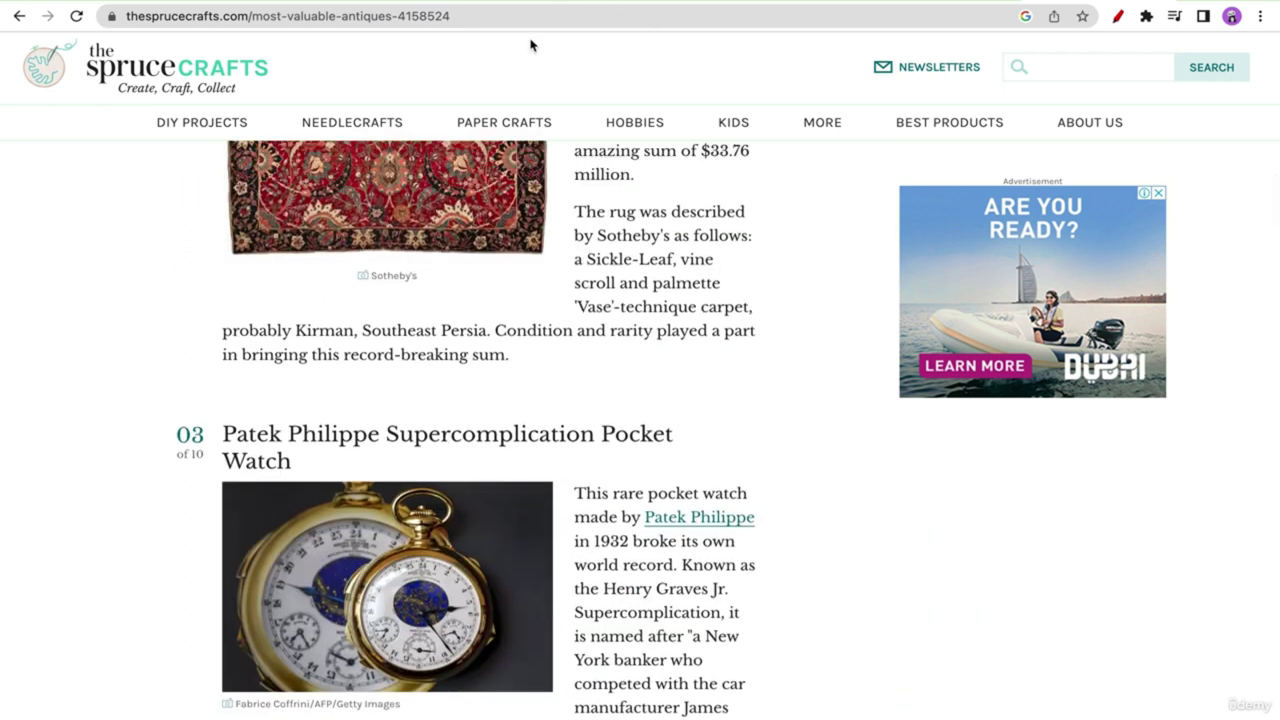
- Switch to the YouTube results for "Valuable Antiques" and review the video titles, view counts and channels
key(ctrl+Tab)
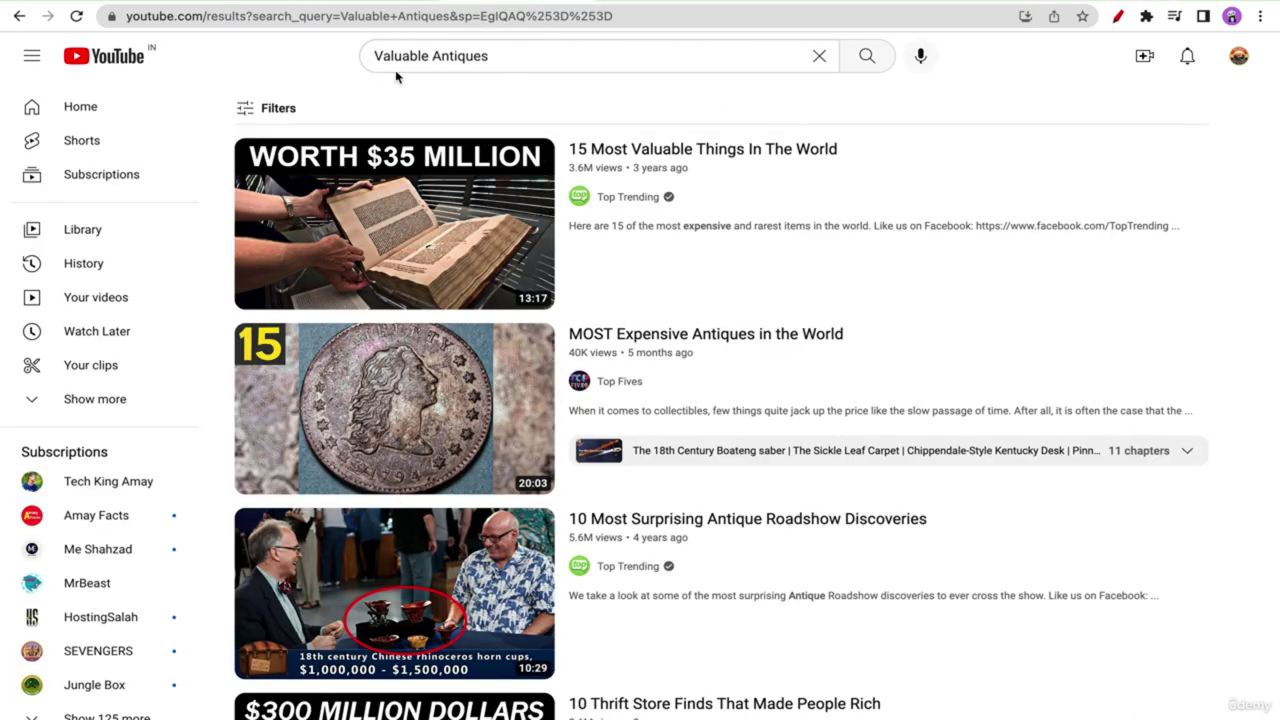
click(428, 55)
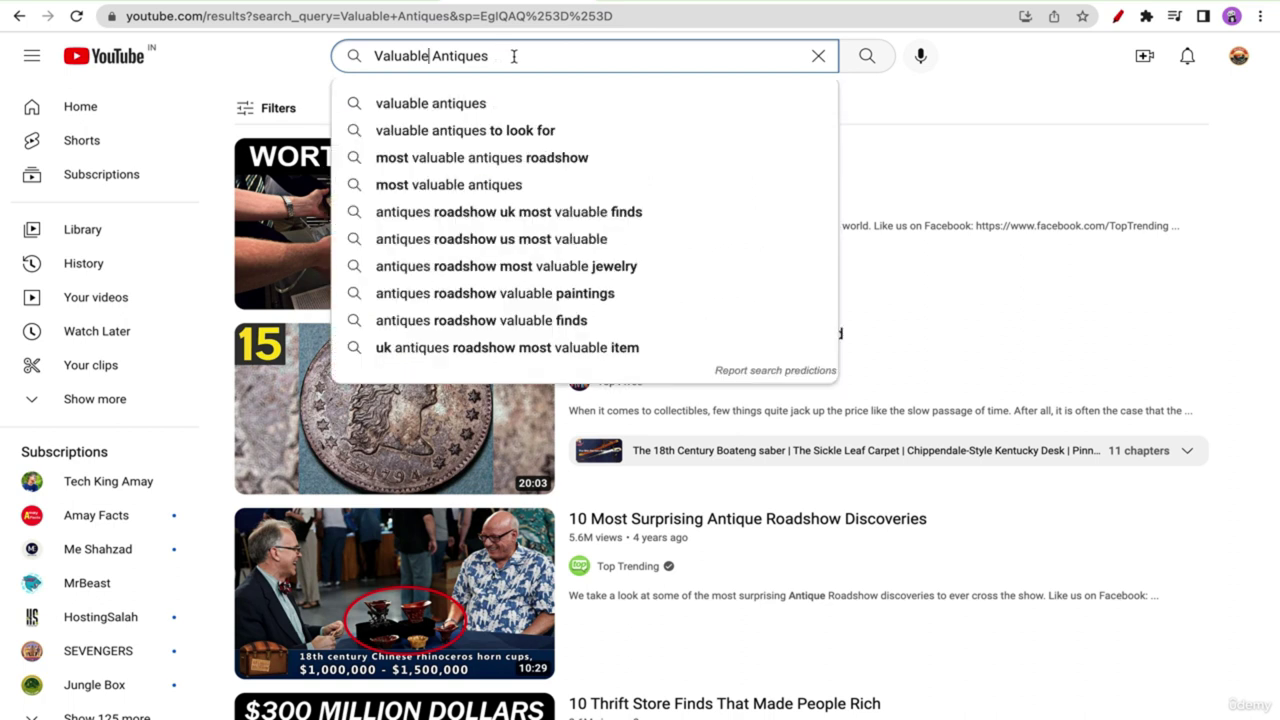
click(1066, 77)
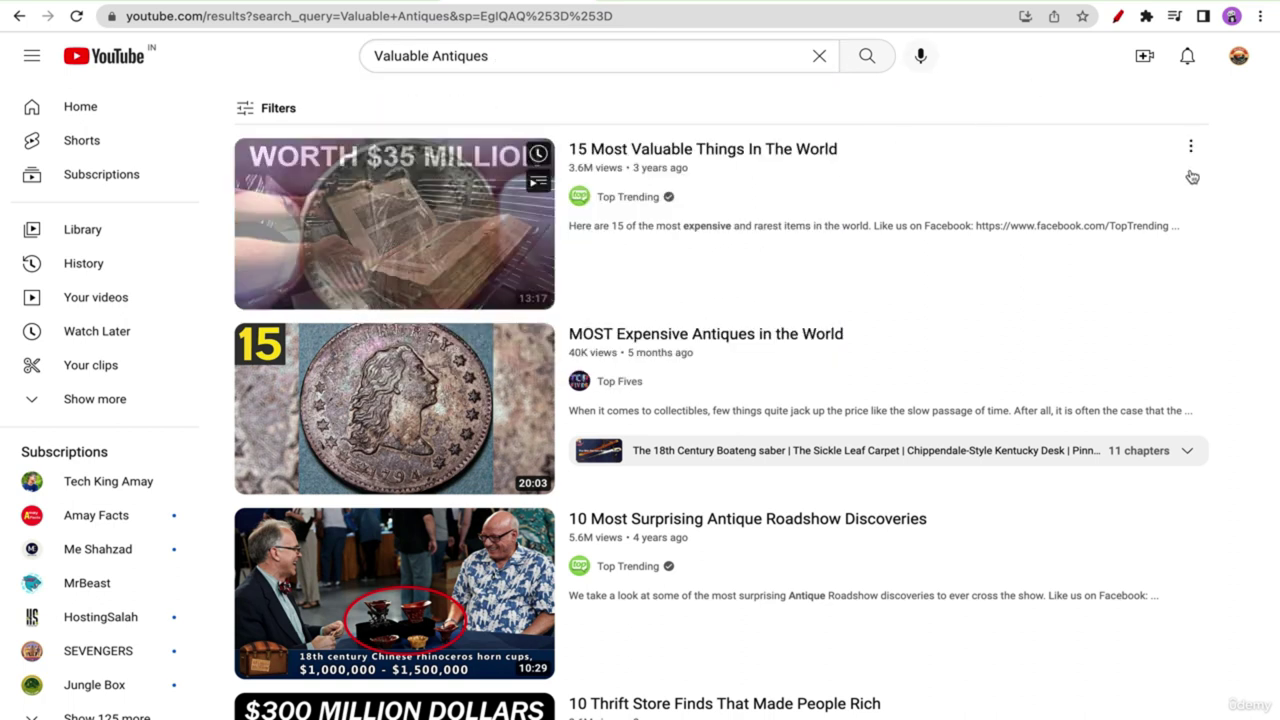
mouse_move(1176, 370)
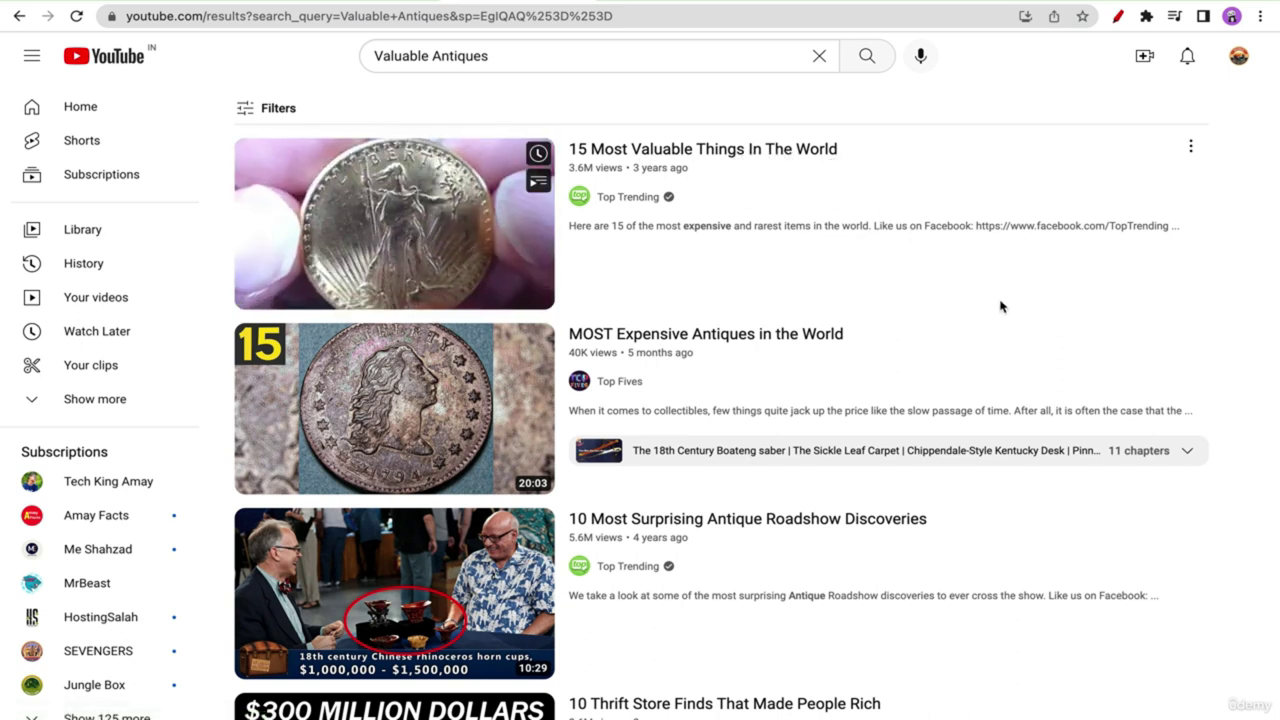
scroll(1036, 356, down, 1)
scroll(1036, 356, down, 5)
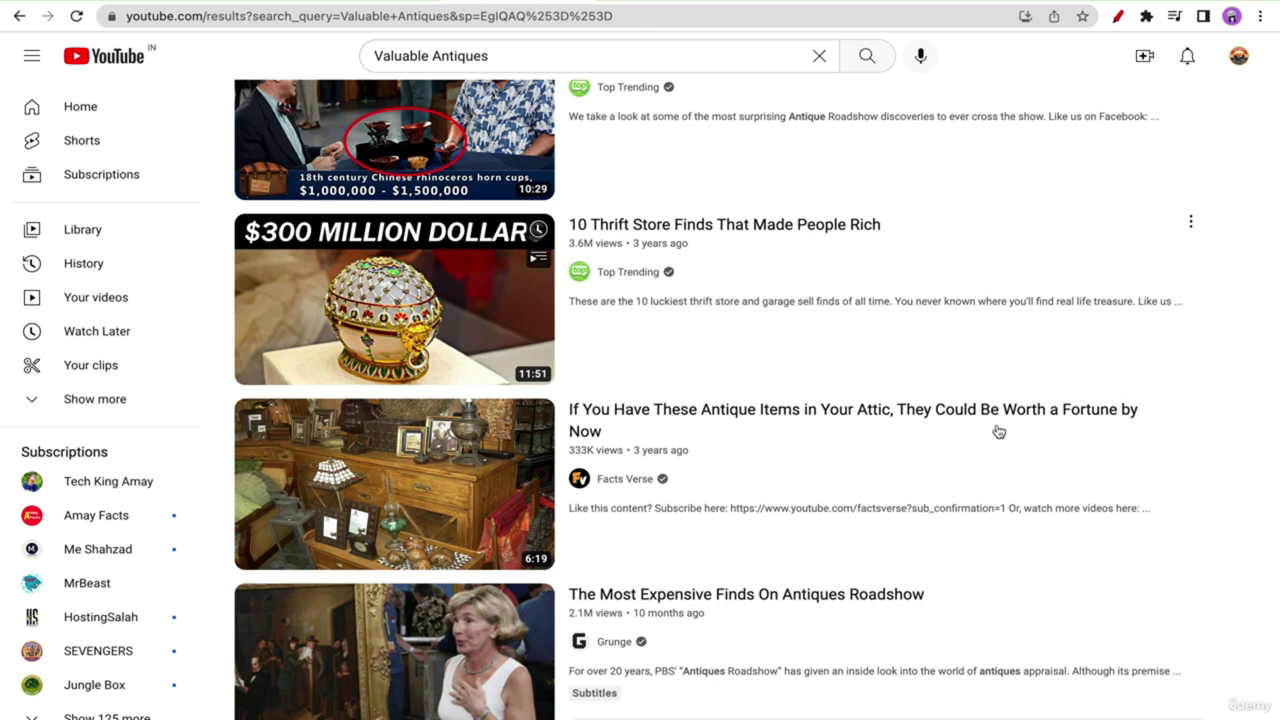
mouse_move(668, 234)
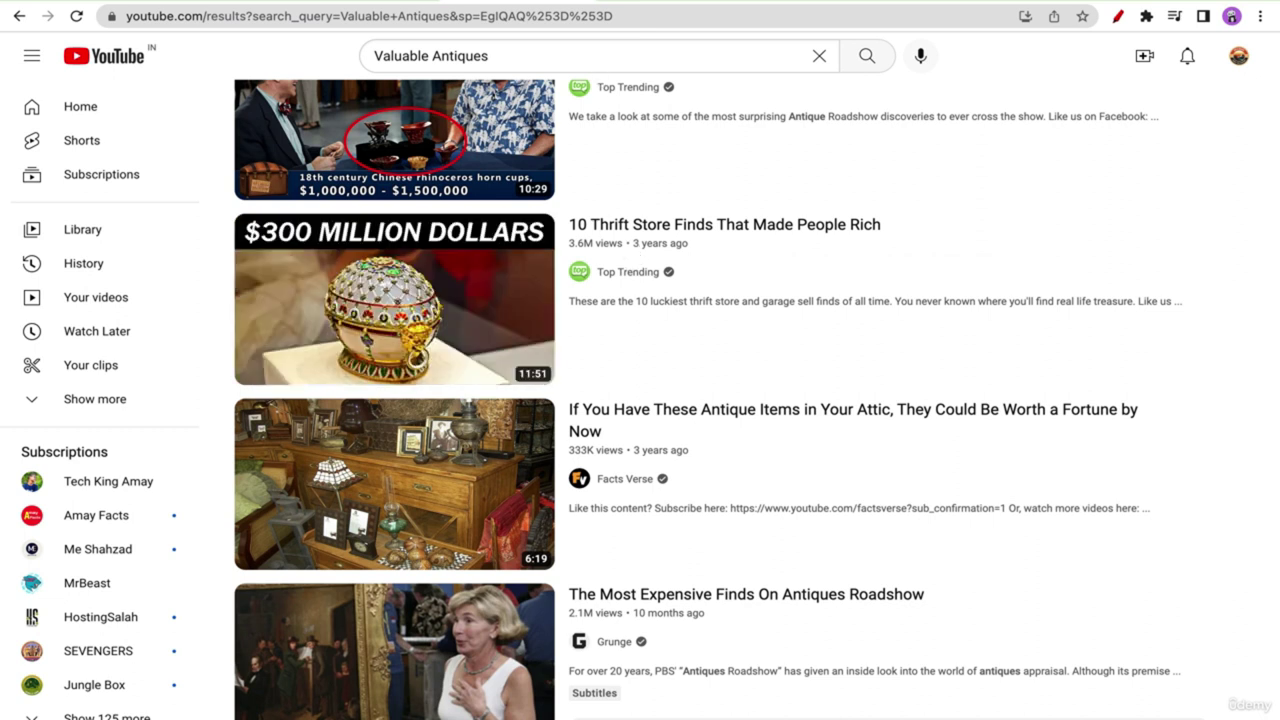
- Open the Top Trending channel from the thrift store video's result and look through its uploaded videos
click(601, 289)
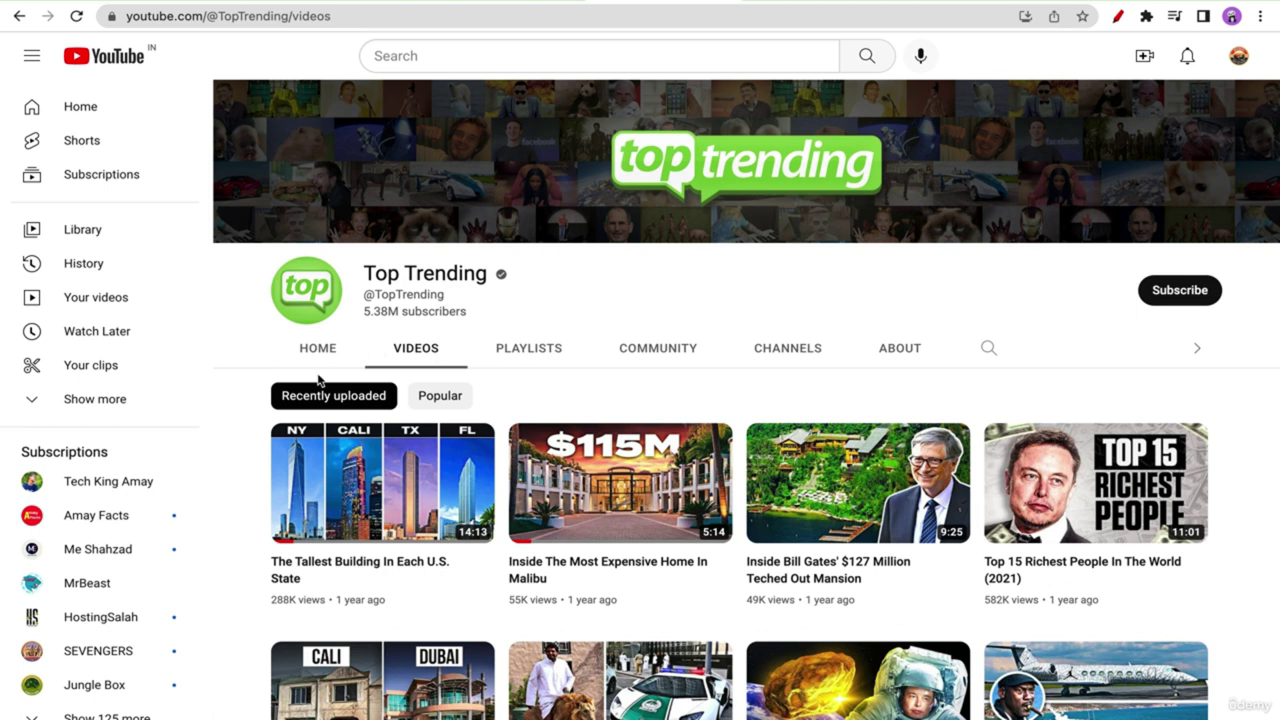
scroll(262, 507, down, 5)
scroll(260, 507, up, 5)
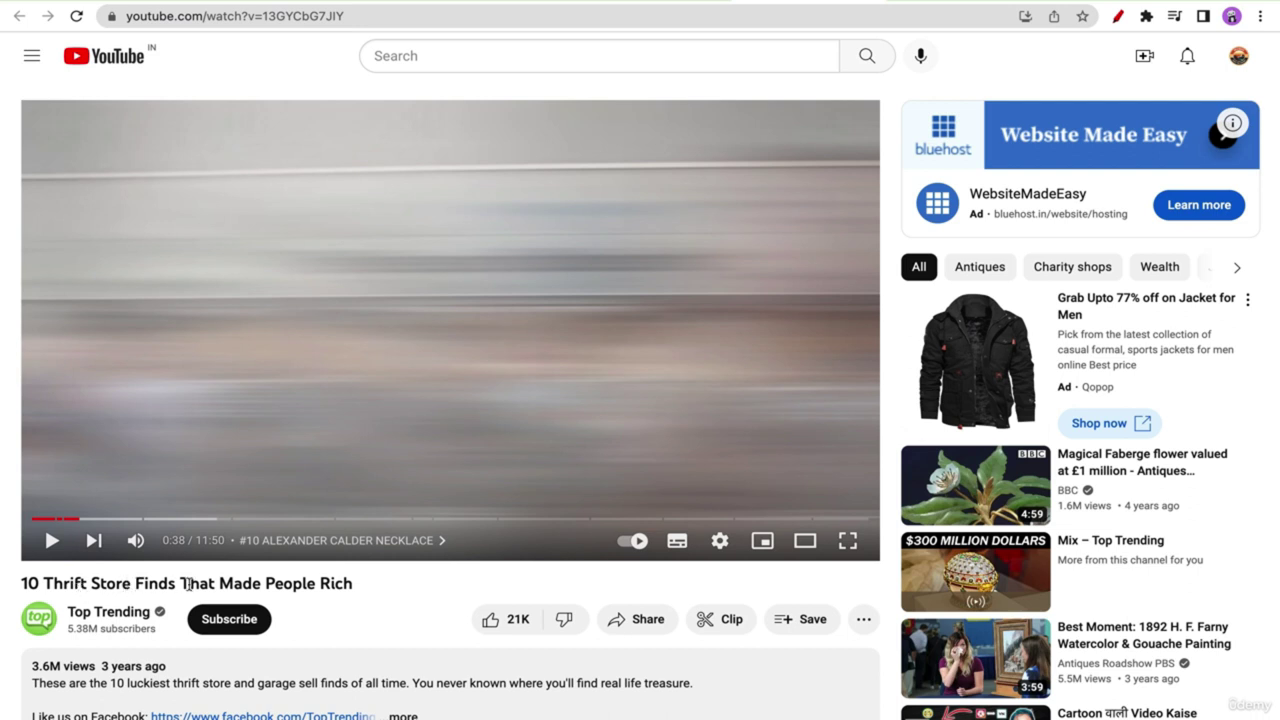
- Play a short part of the video "10 Thrift Store Finds That Made People Rich", pause it and return to the "Valuable Antiques" results
click(531, 325)
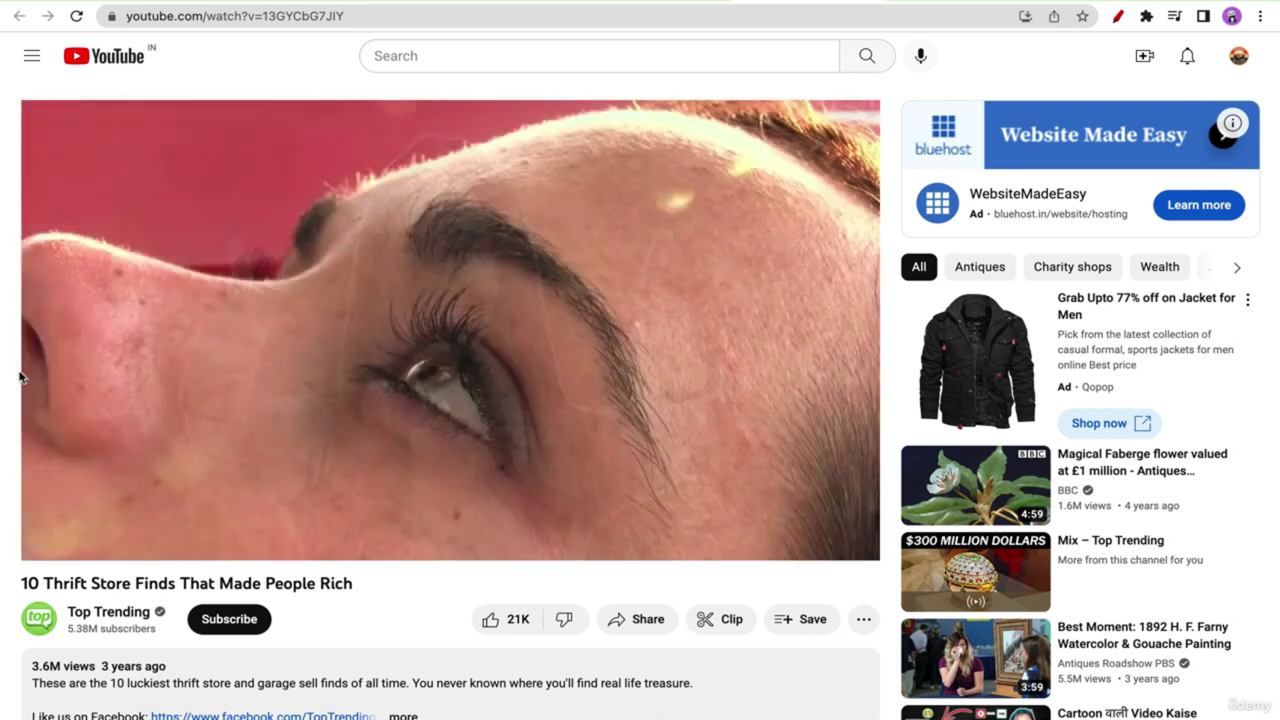
click(495, 362)
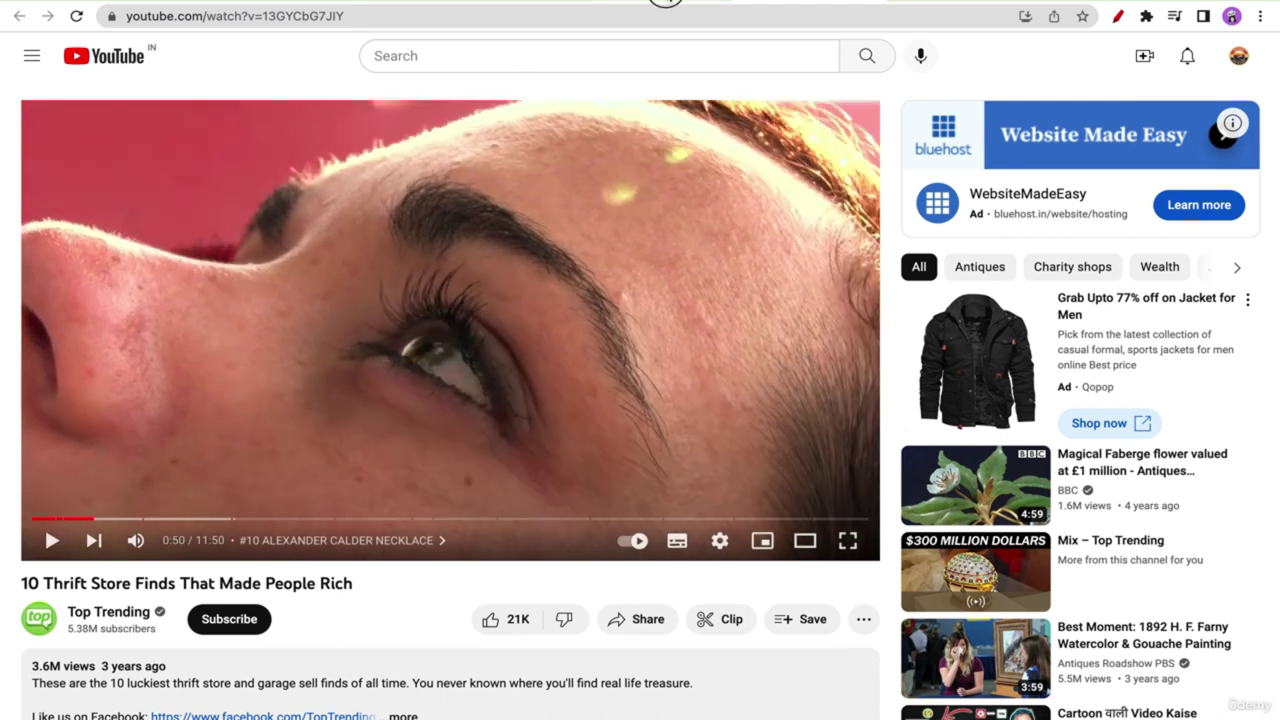
click(666, 2)
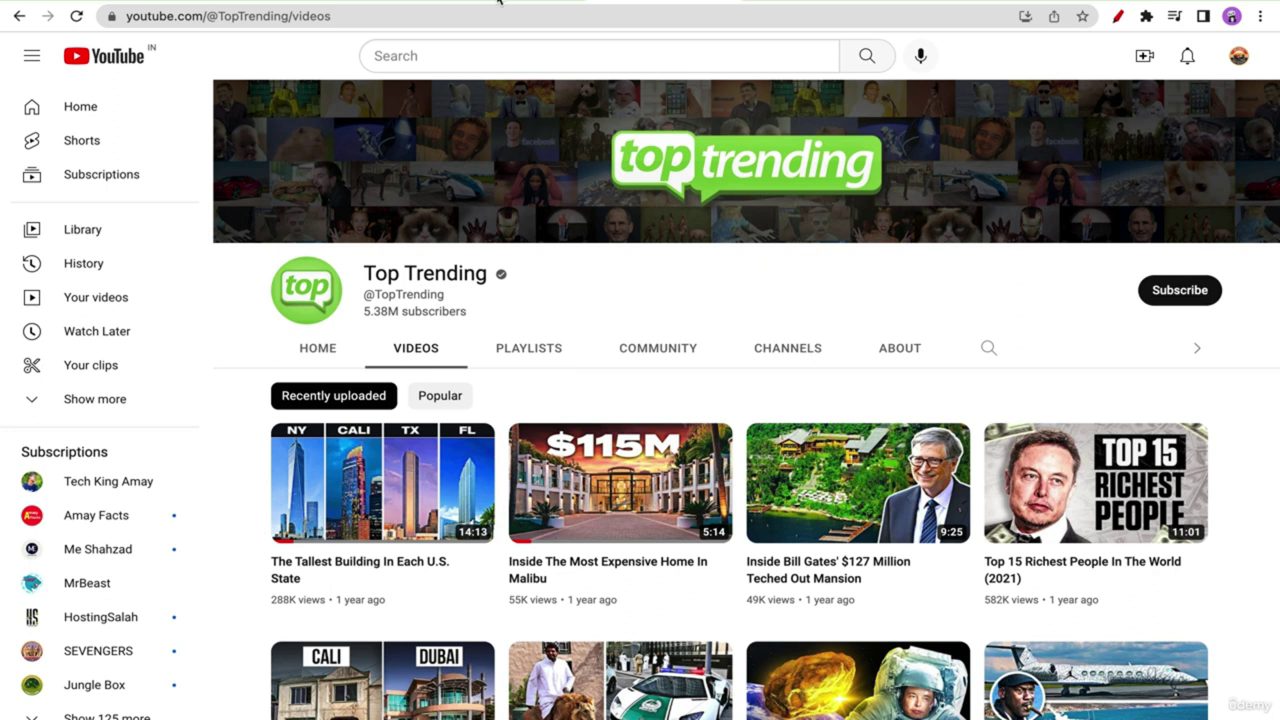
click(520, 3)
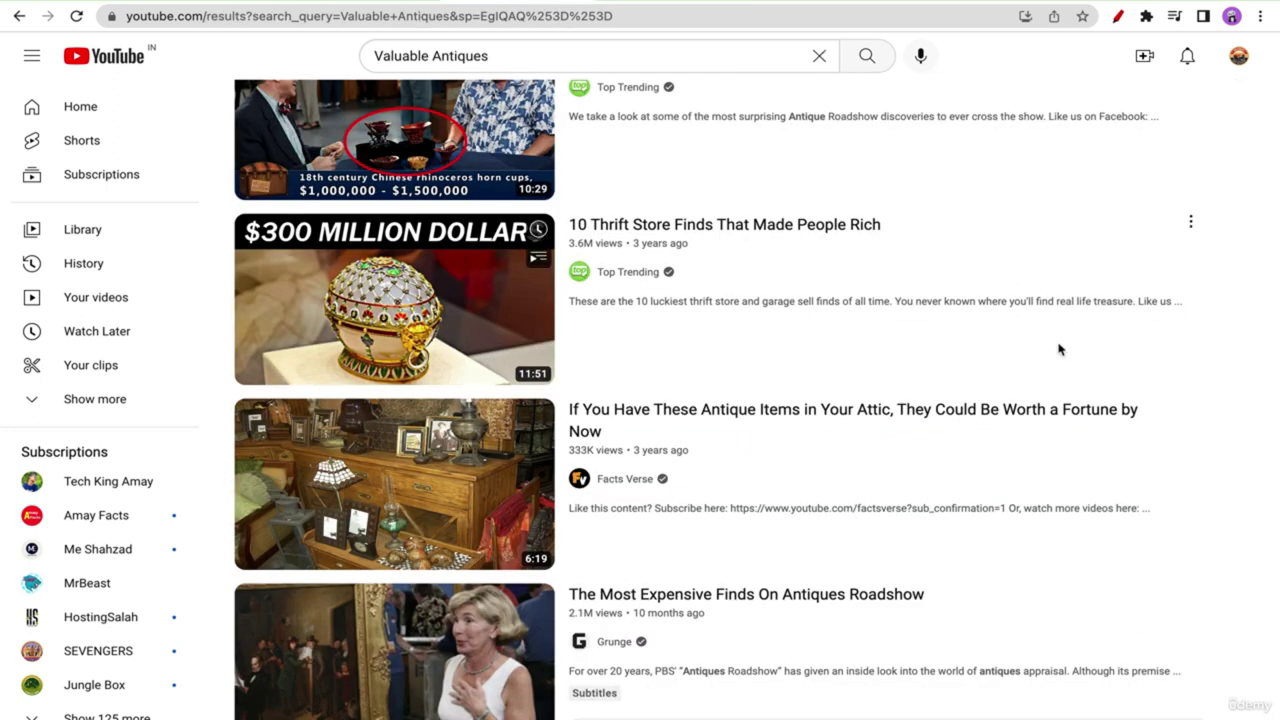
- Replace the YouTube search with the suggested query "antique items"
scroll(1057, 349, up, 5)
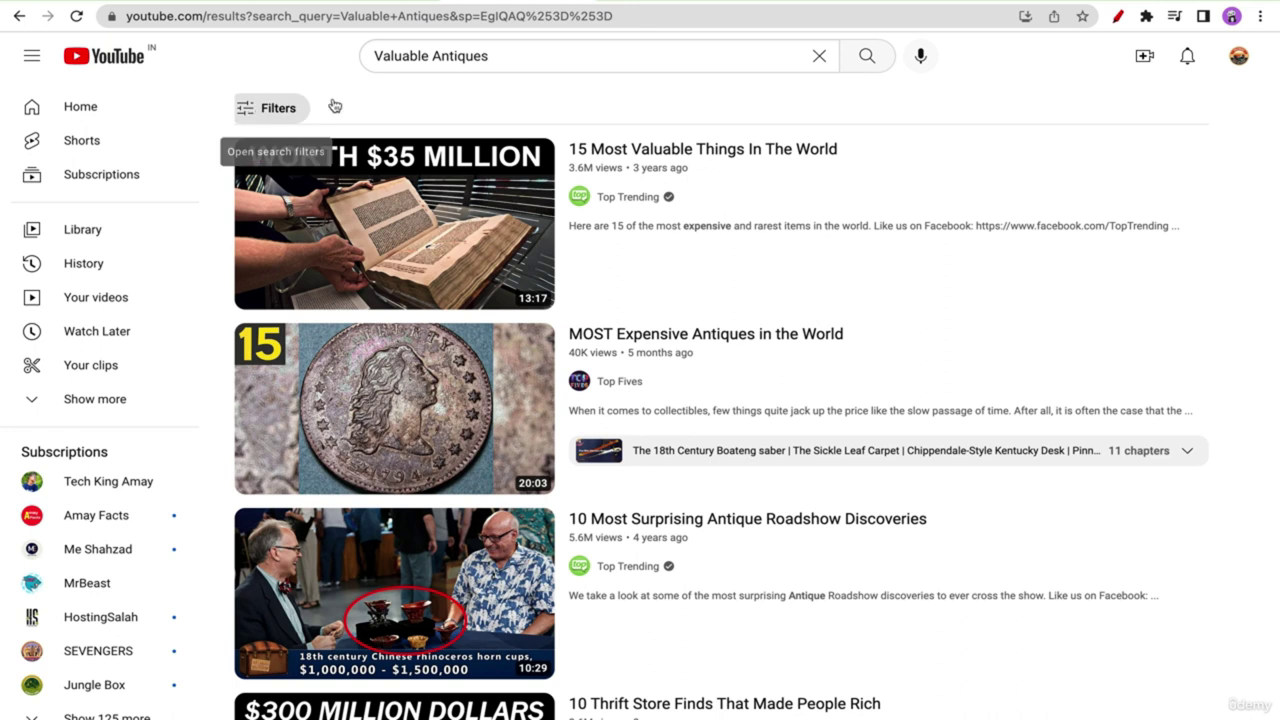
click(515, 57)
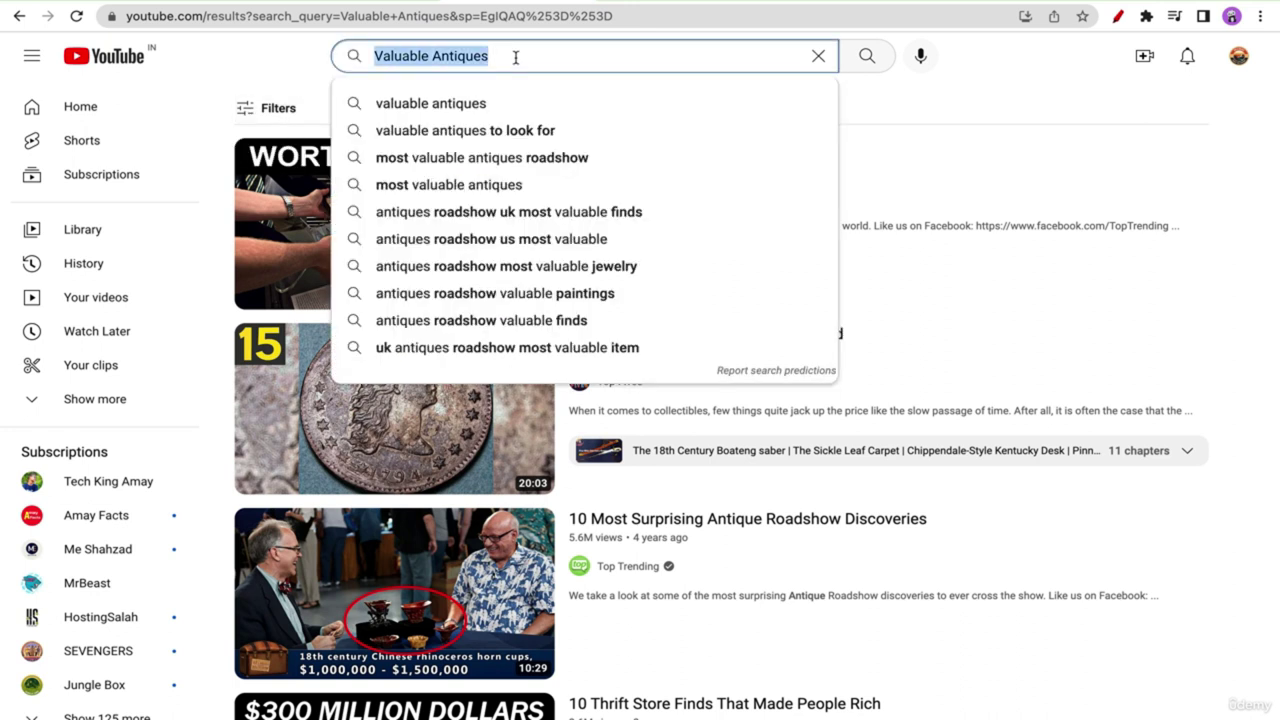
key(BackSpace)
text(anti)
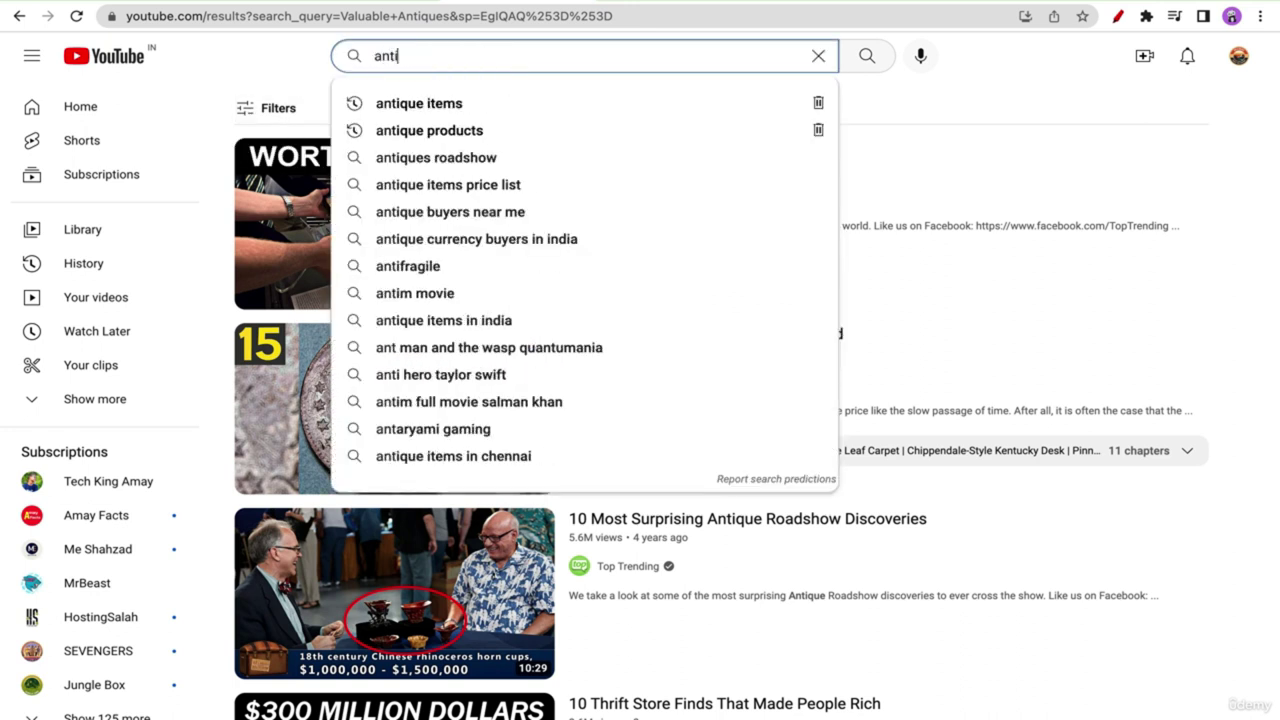
key(Down)
key(Return)
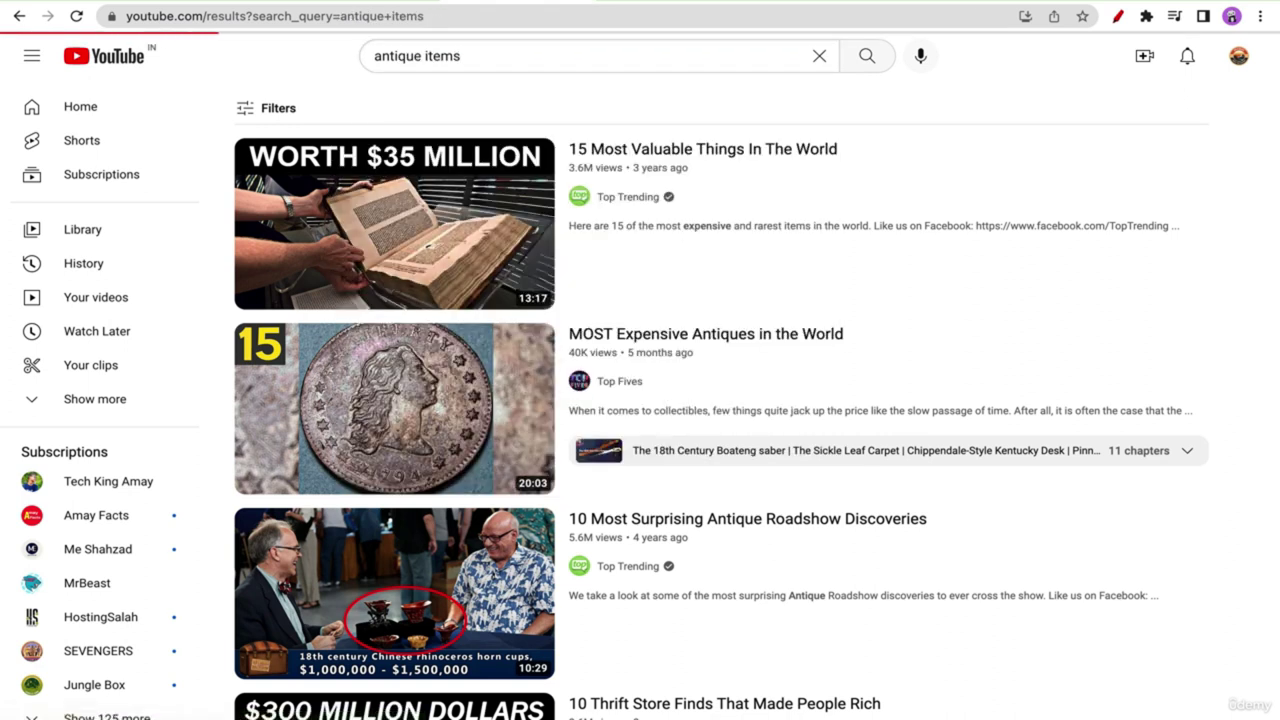
- Filter the "antique items" results by type Channel and examine the listed channels and their subscriber counts
click(245, 112)
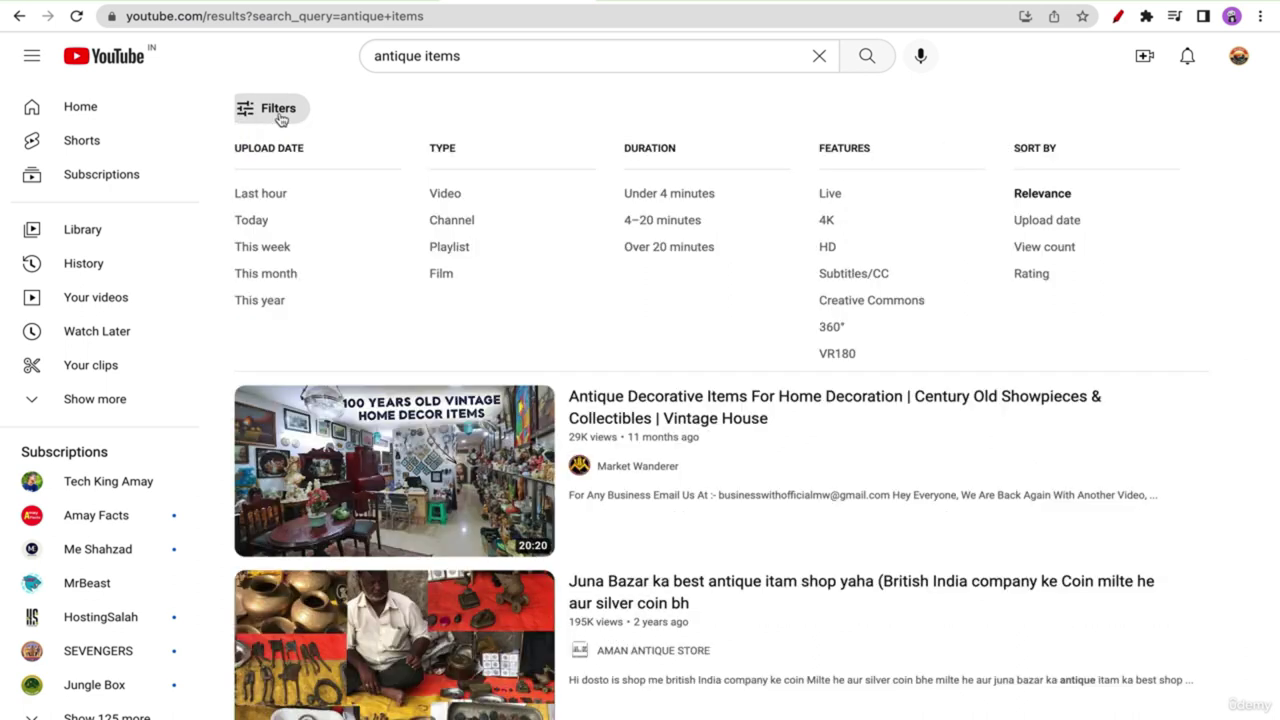
click(459, 222)
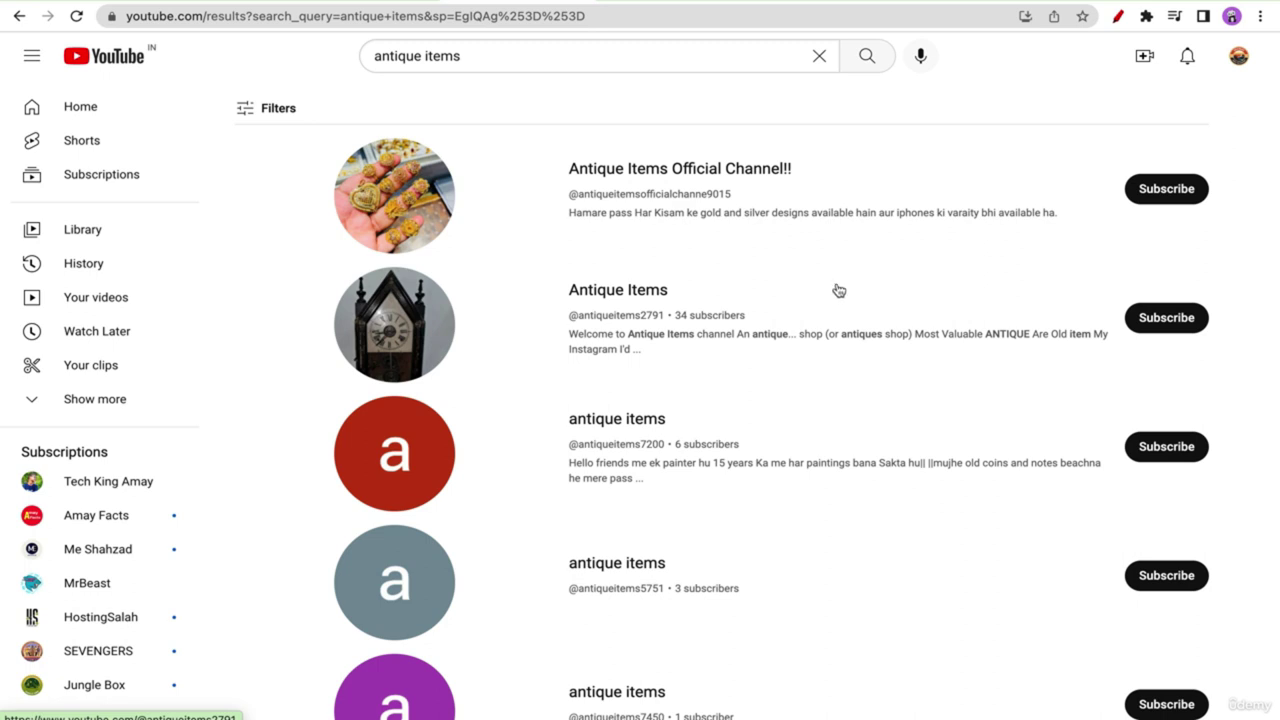
scroll(839, 290, down, 6)
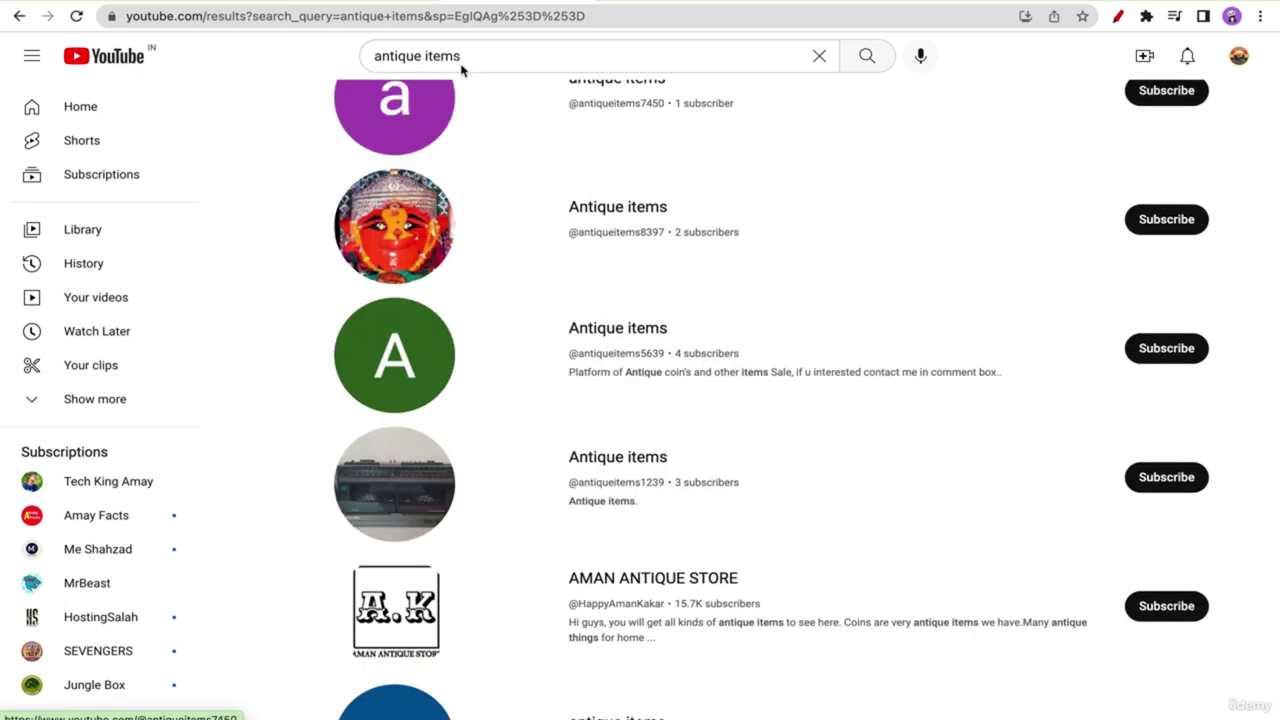
scroll(917, 471, down, 2)
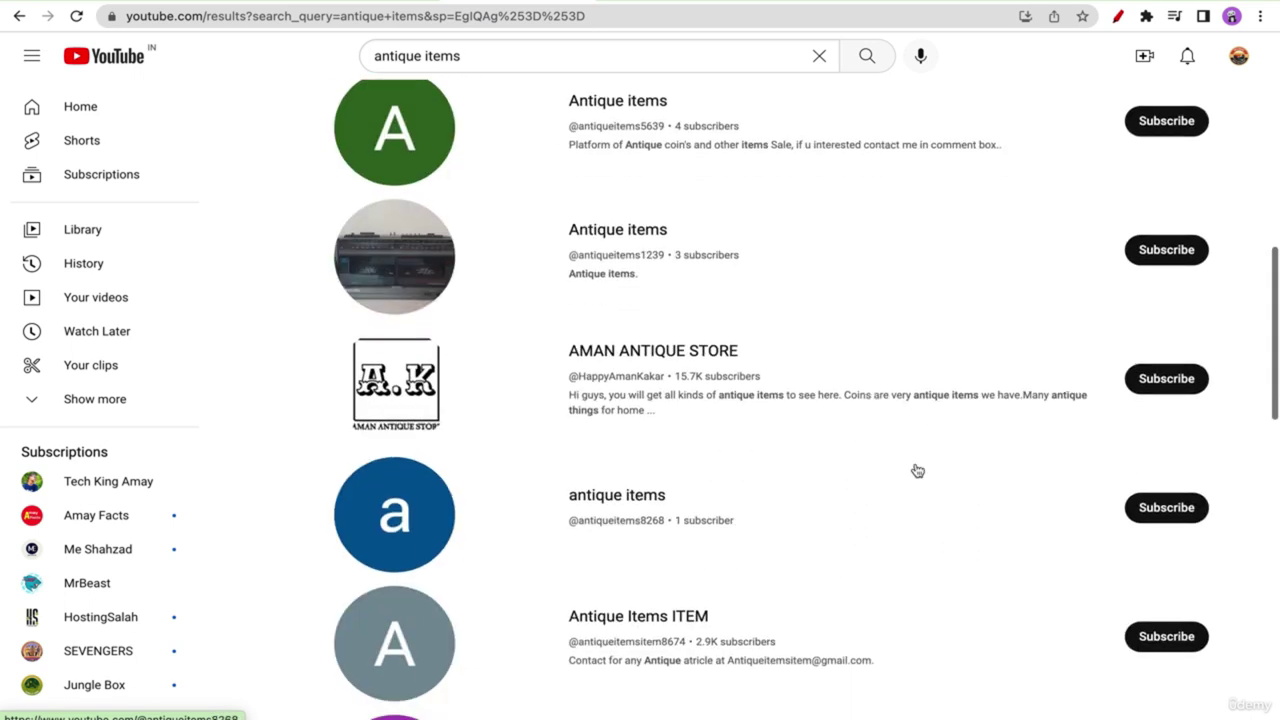
scroll(917, 471, down, 2)
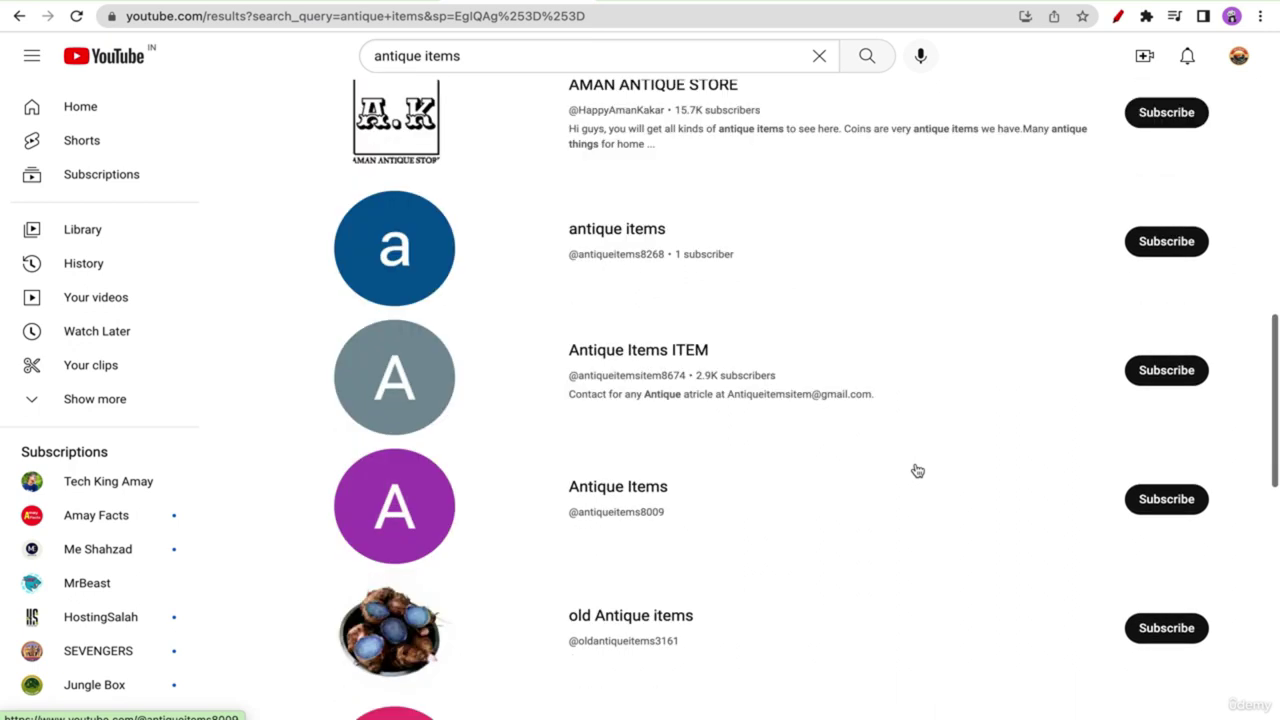
scroll(917, 471, down, 4)
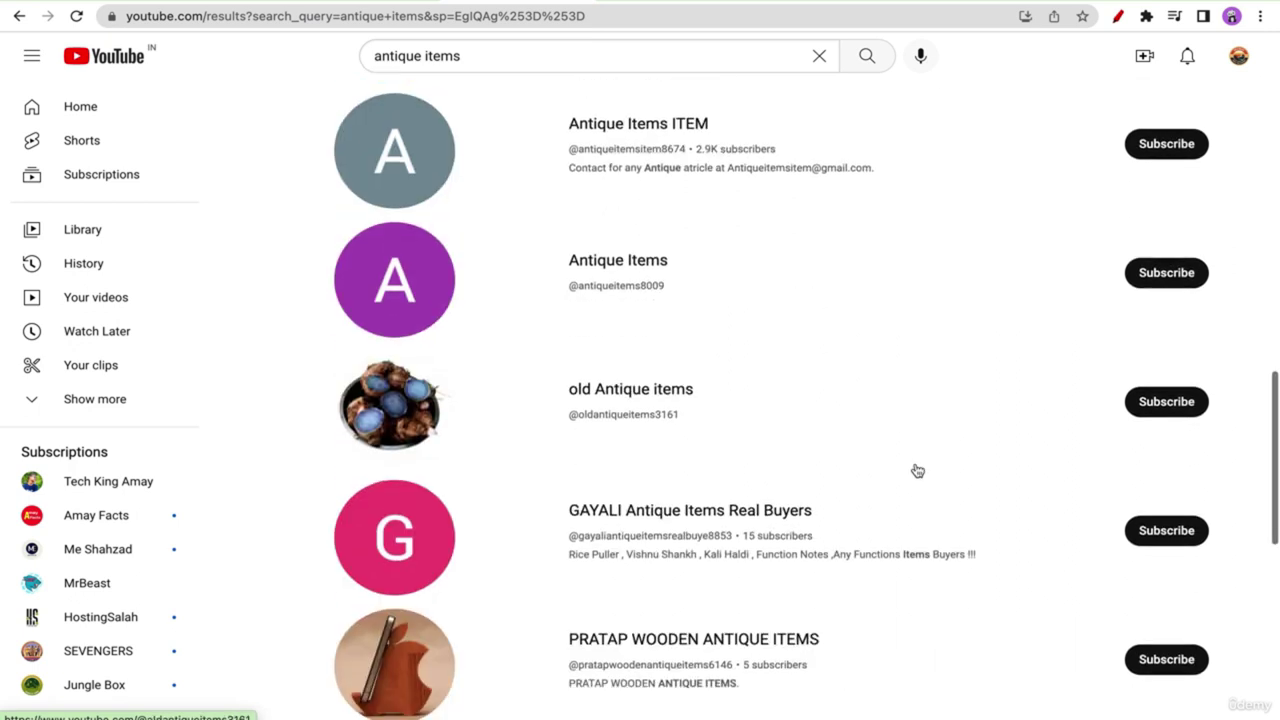
scroll(916, 471, up, 10)
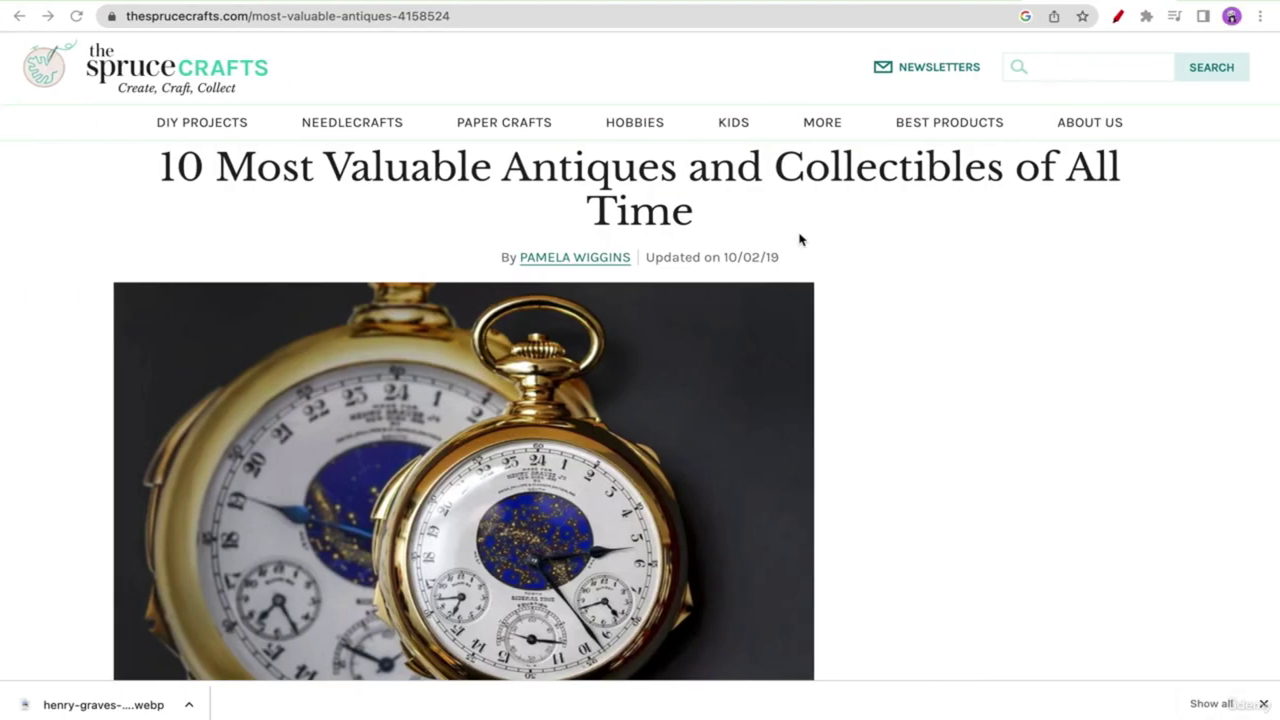
- Save the pocket watch image from the most valuable antiques article to the Desktop under its suggested file name
scroll(860, 277, down, 2)
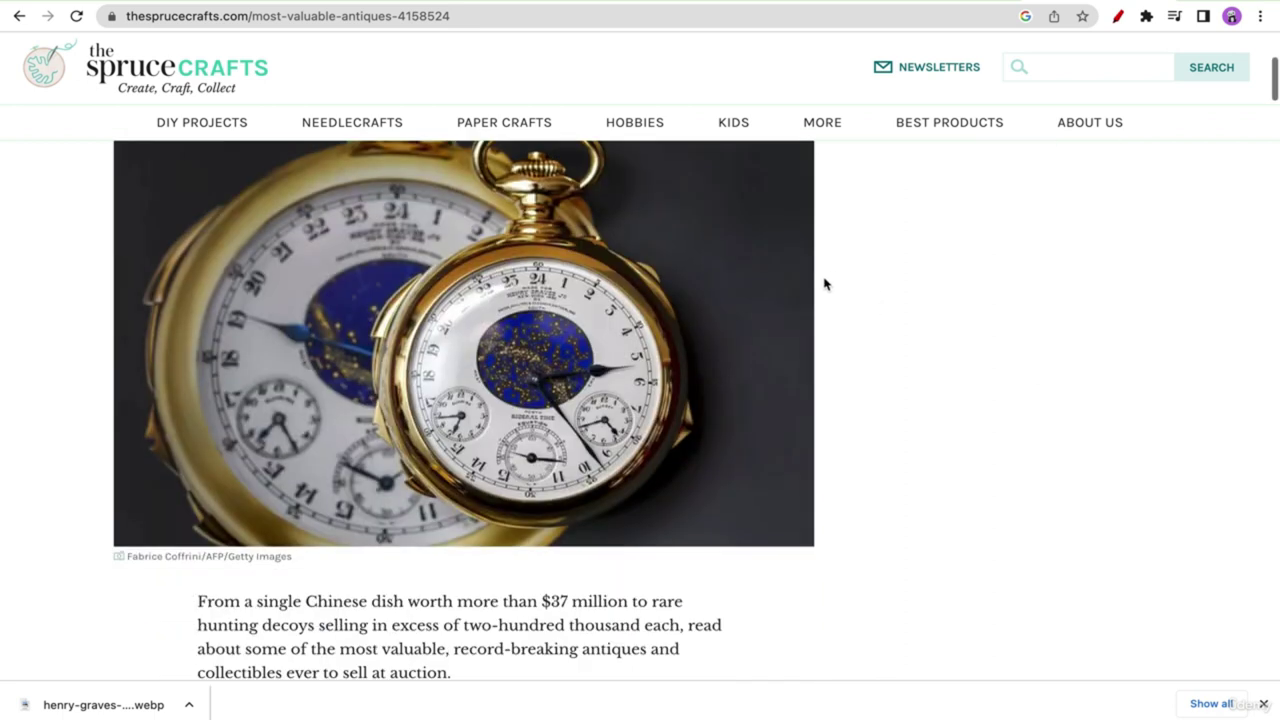
scroll(823, 283, up, 1)
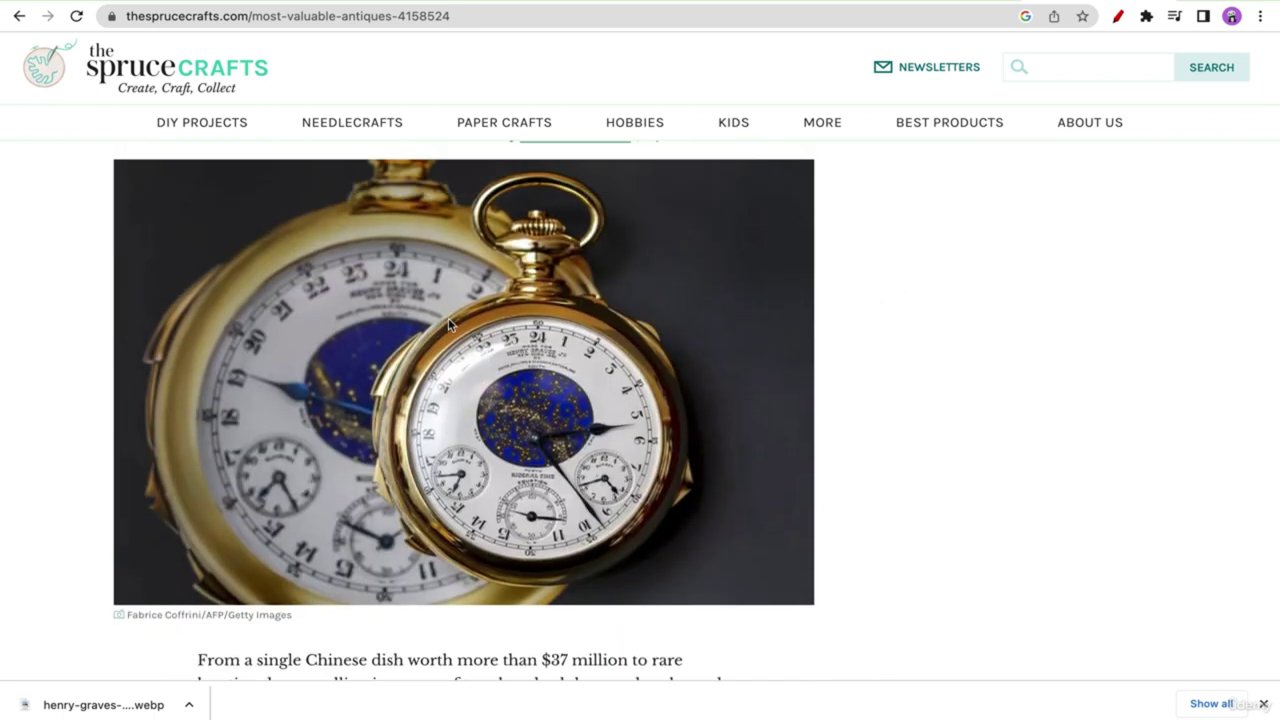
right_click(409, 292)
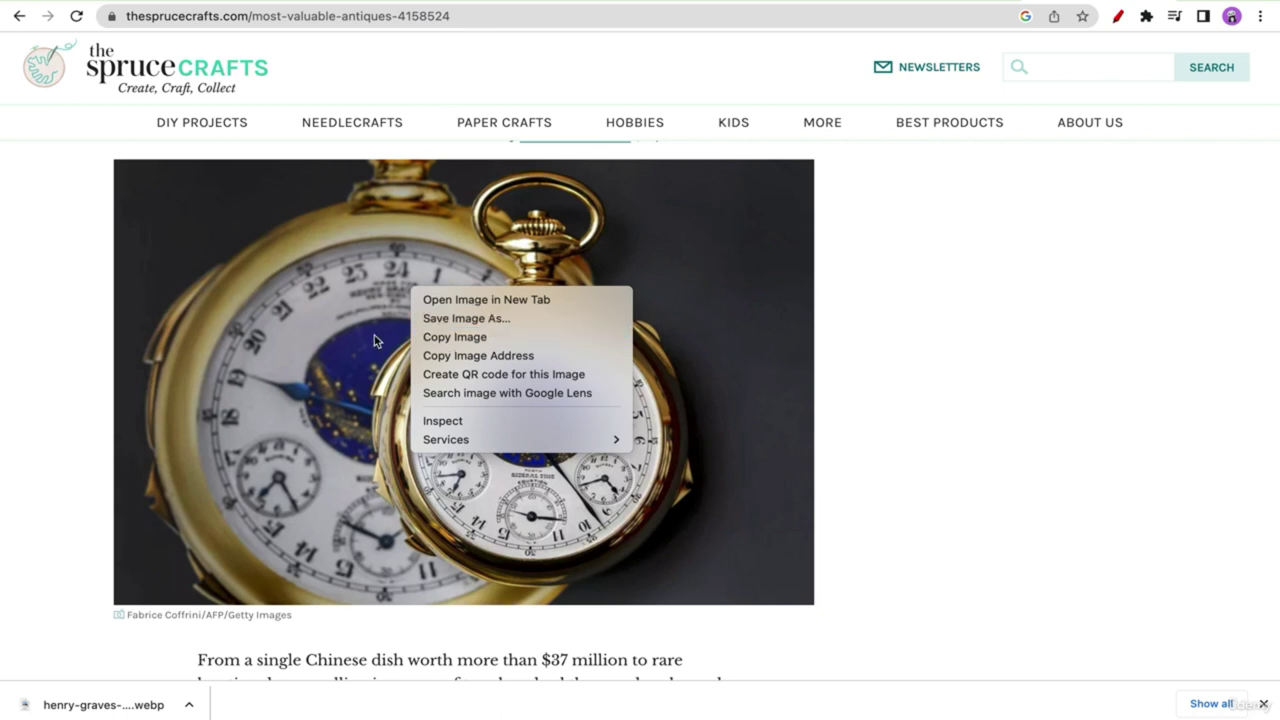
click(466, 318)
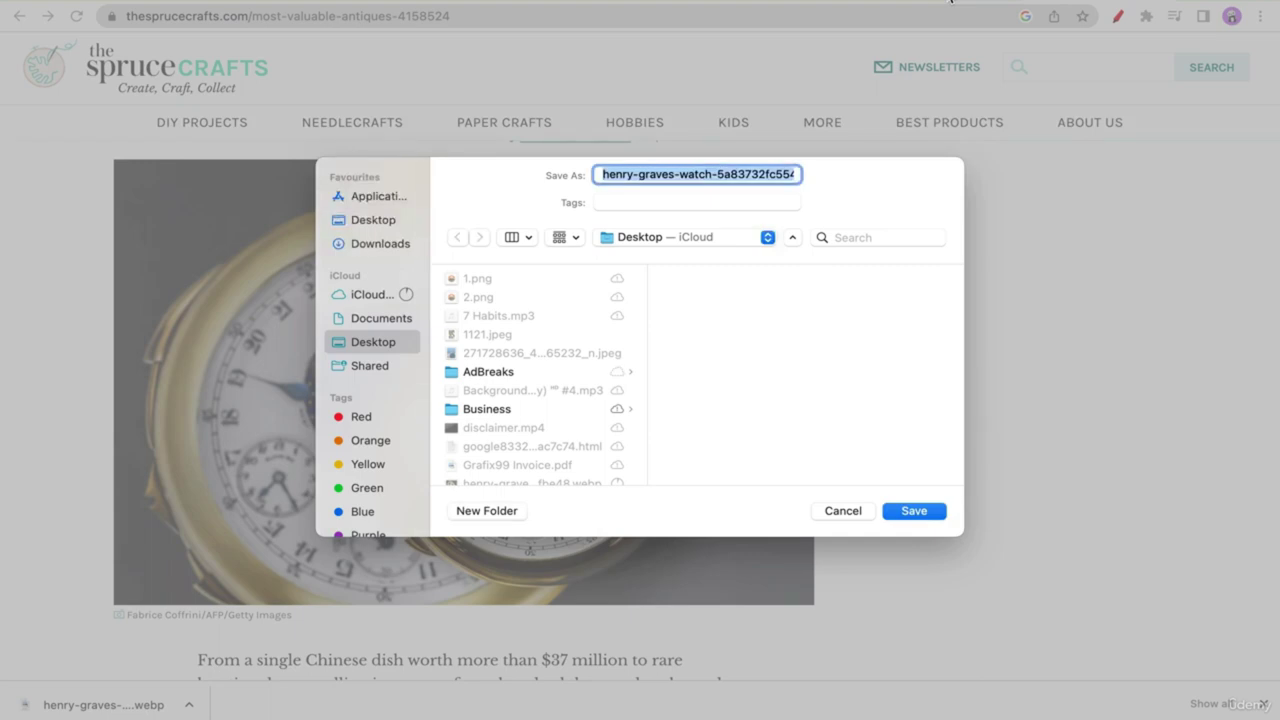
click(926, 514)
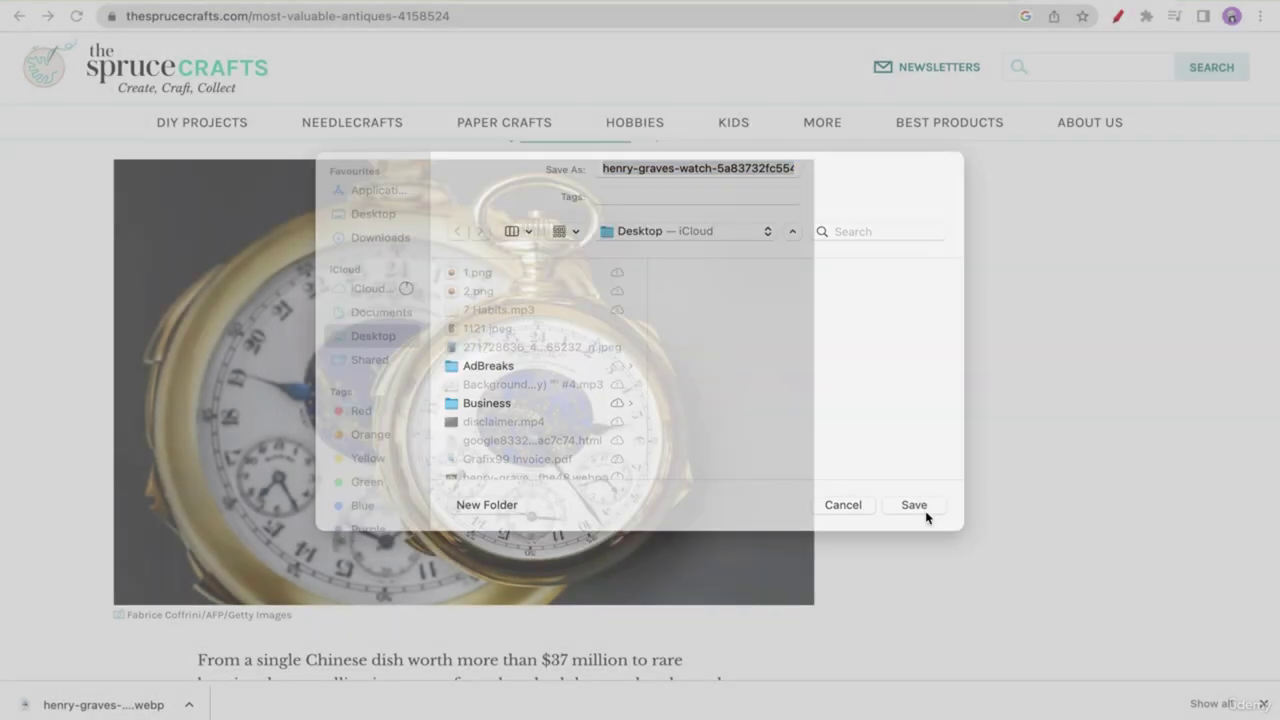
- Switch to Canva, start a blank YouTube Thumbnail design and upload the downloaded pocket watch image
click(948, 4)
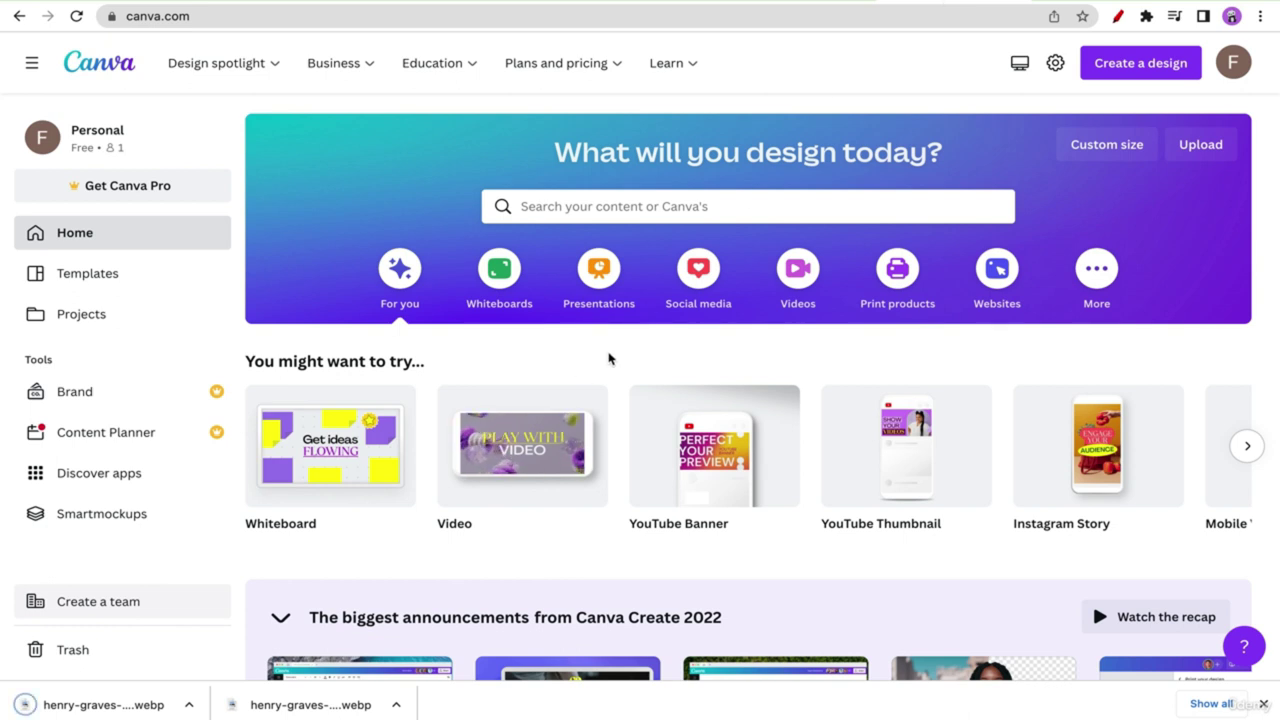
click(895, 456)
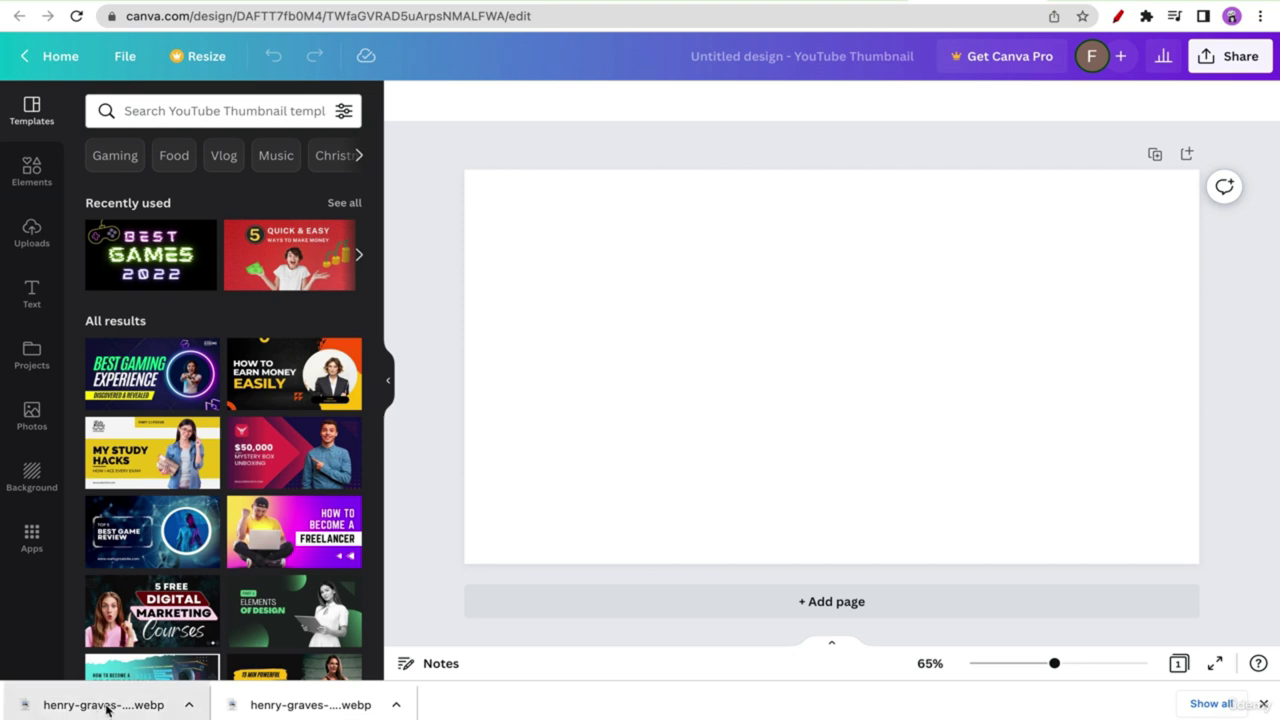
drag(113, 707, 238, 318)
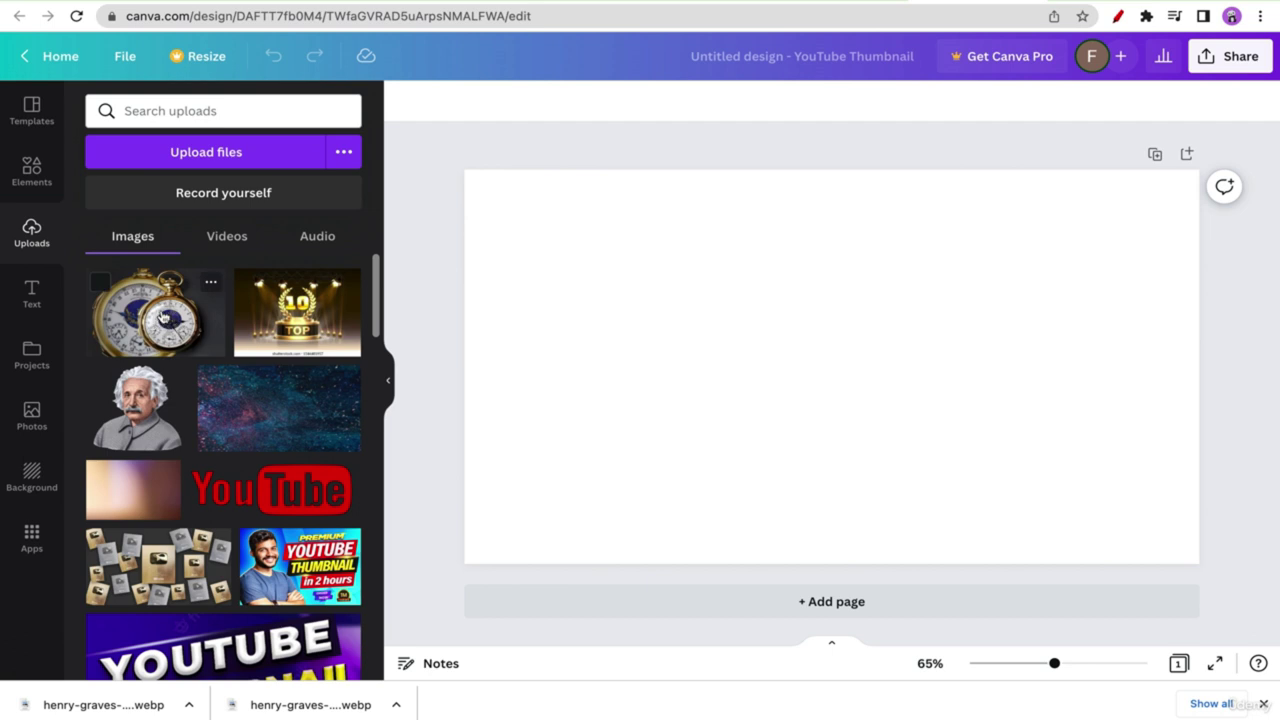
- Place the uploaded watch image on the page, enlarge it to the full page width and align its upper edge with the page
click(163, 316)
drag(1005, 477, 1180, 532)
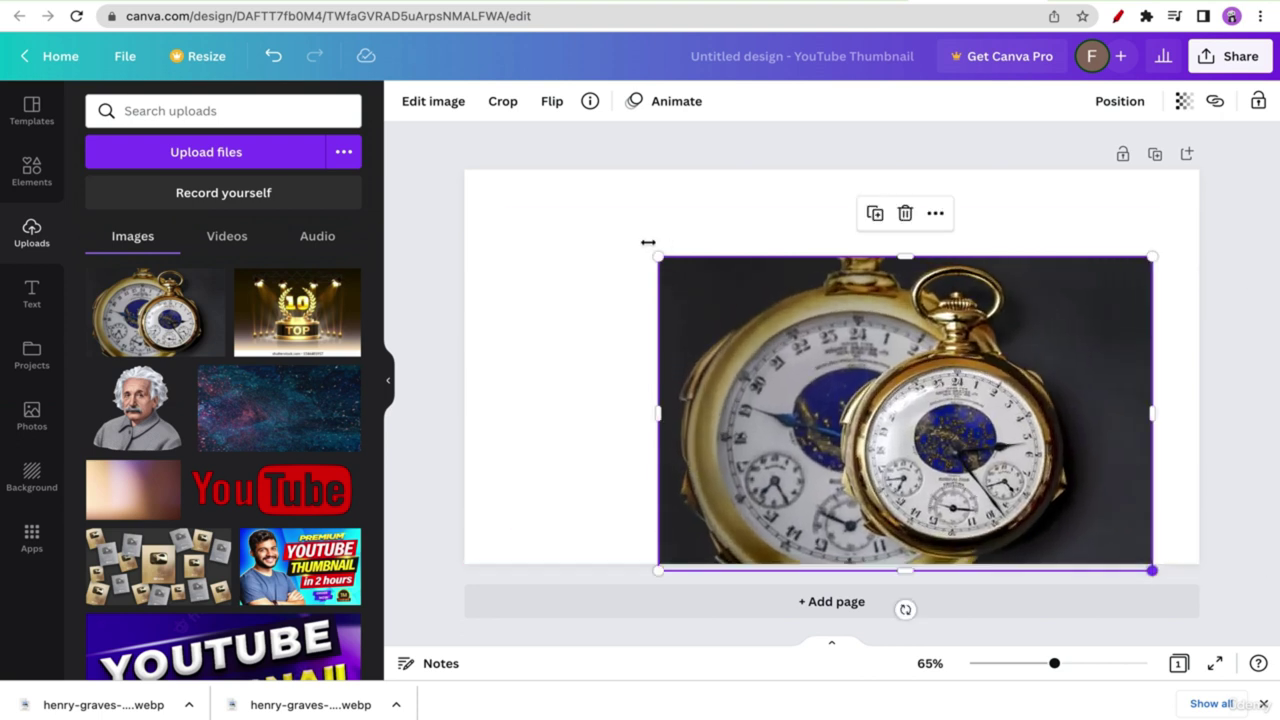
drag(610, 238, 500, 191)
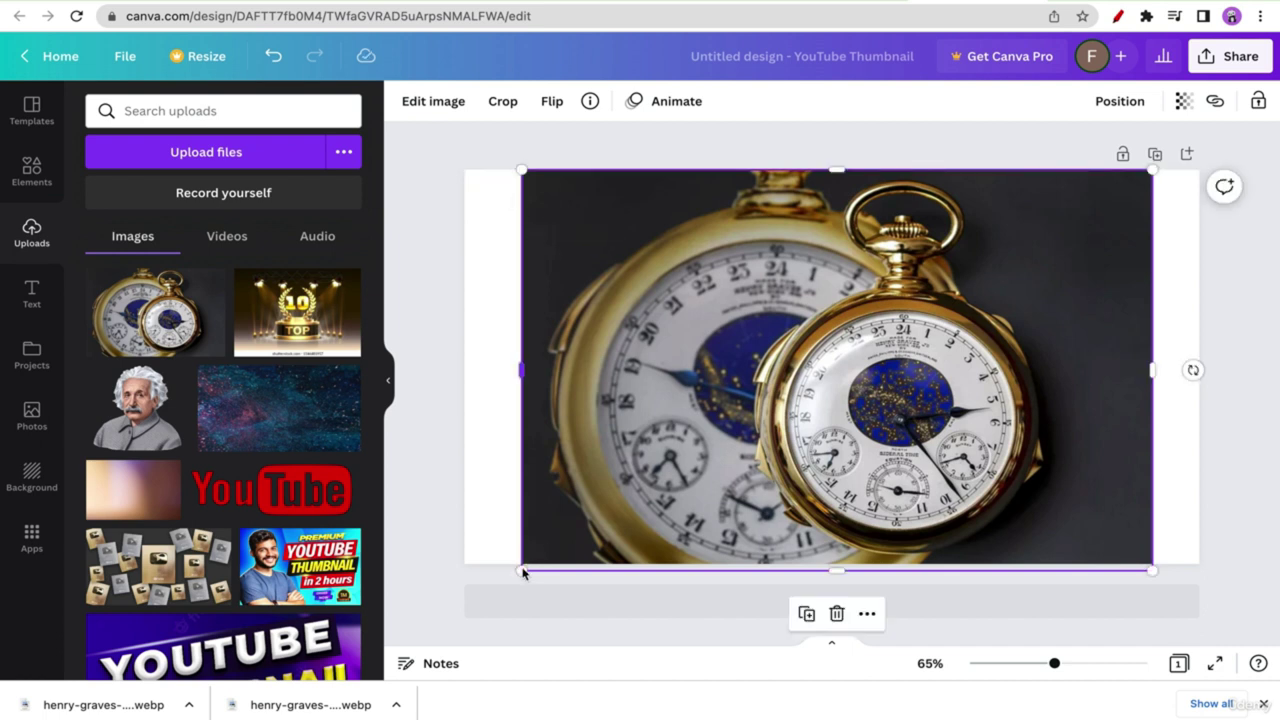
drag(521, 570, 441, 582)
drag(1155, 171, 1217, 169)
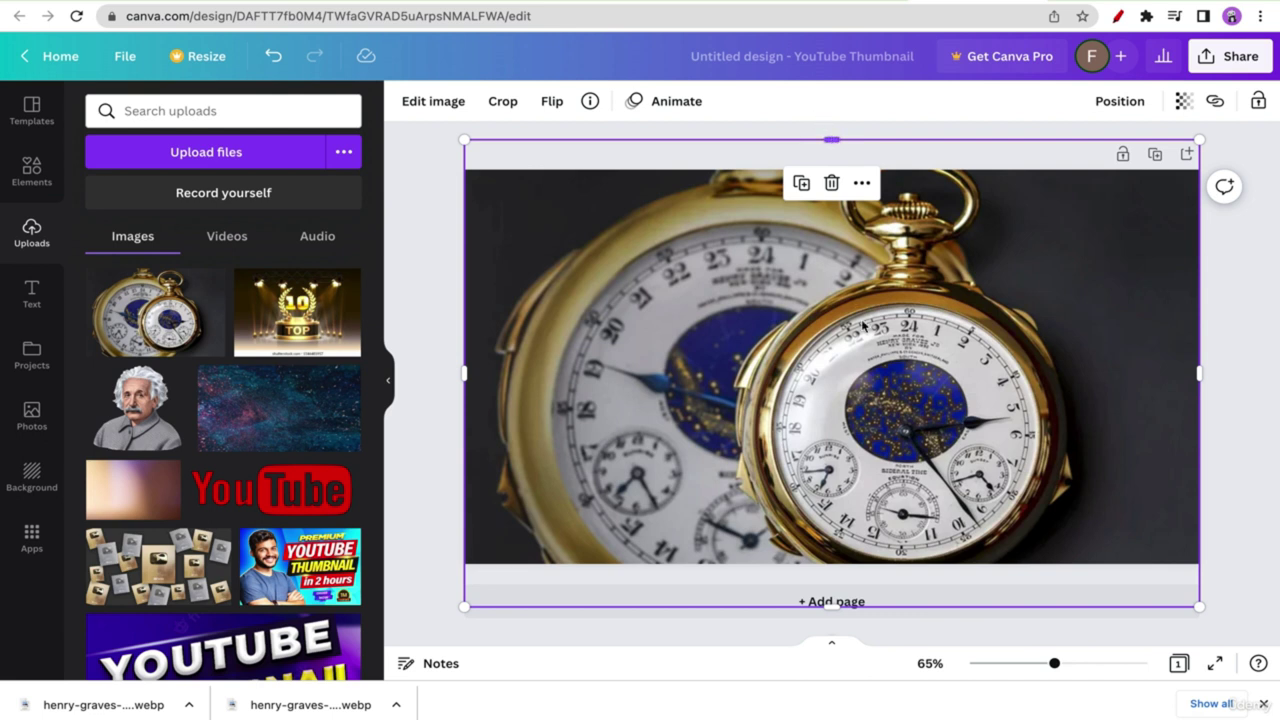
drag(871, 352, 872, 390)
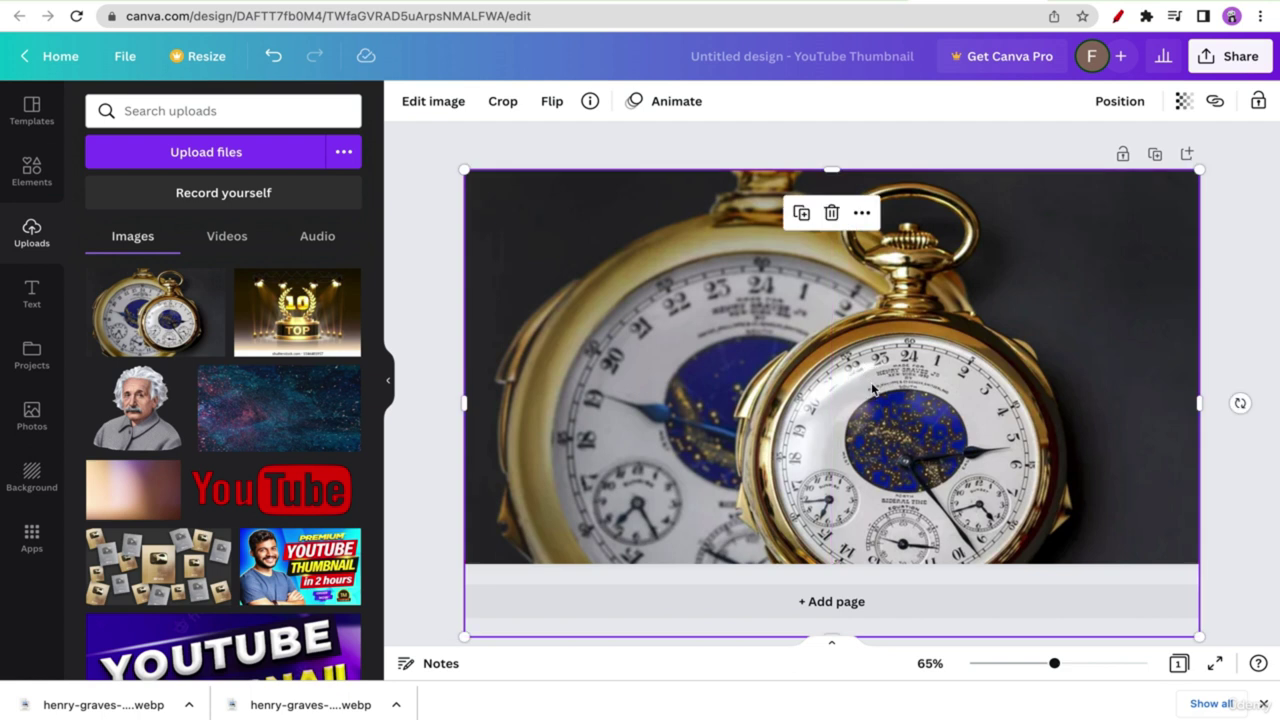
mouse_move(831, 170)
mouse_down()
mouse_move(831, 206)
mouse_move(831, 168)
mouse_up()
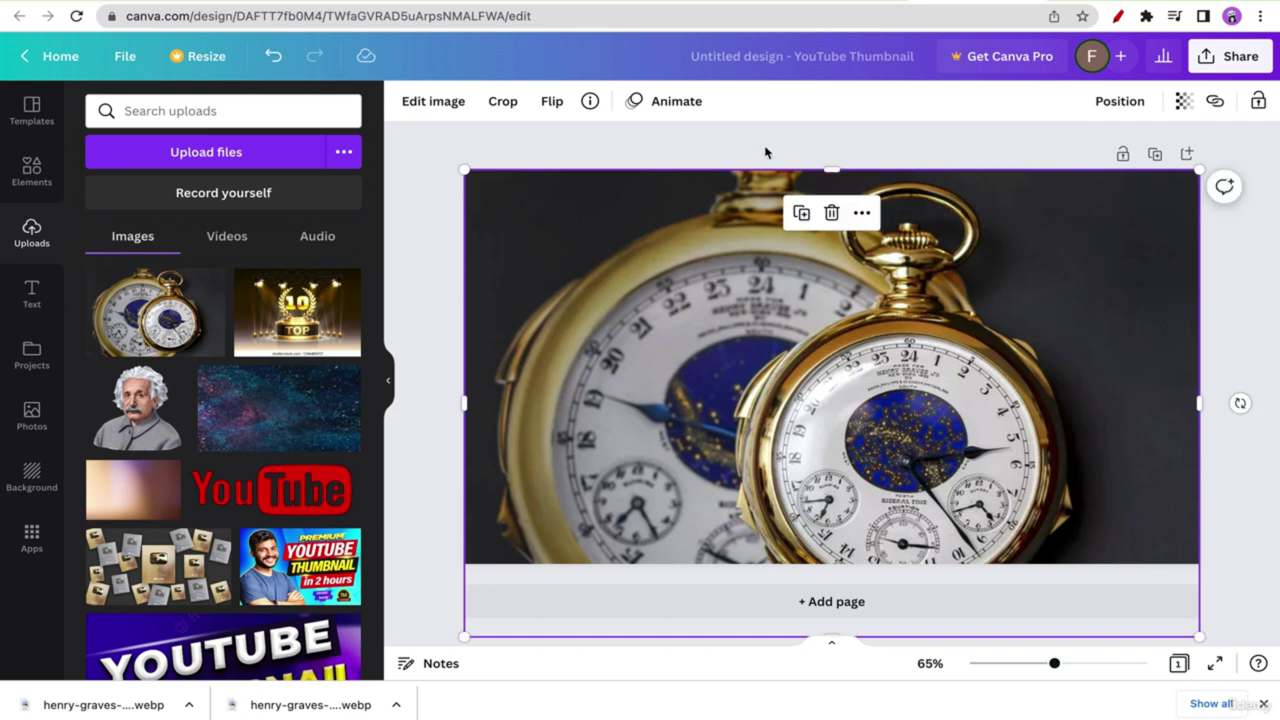
click(765, 152)
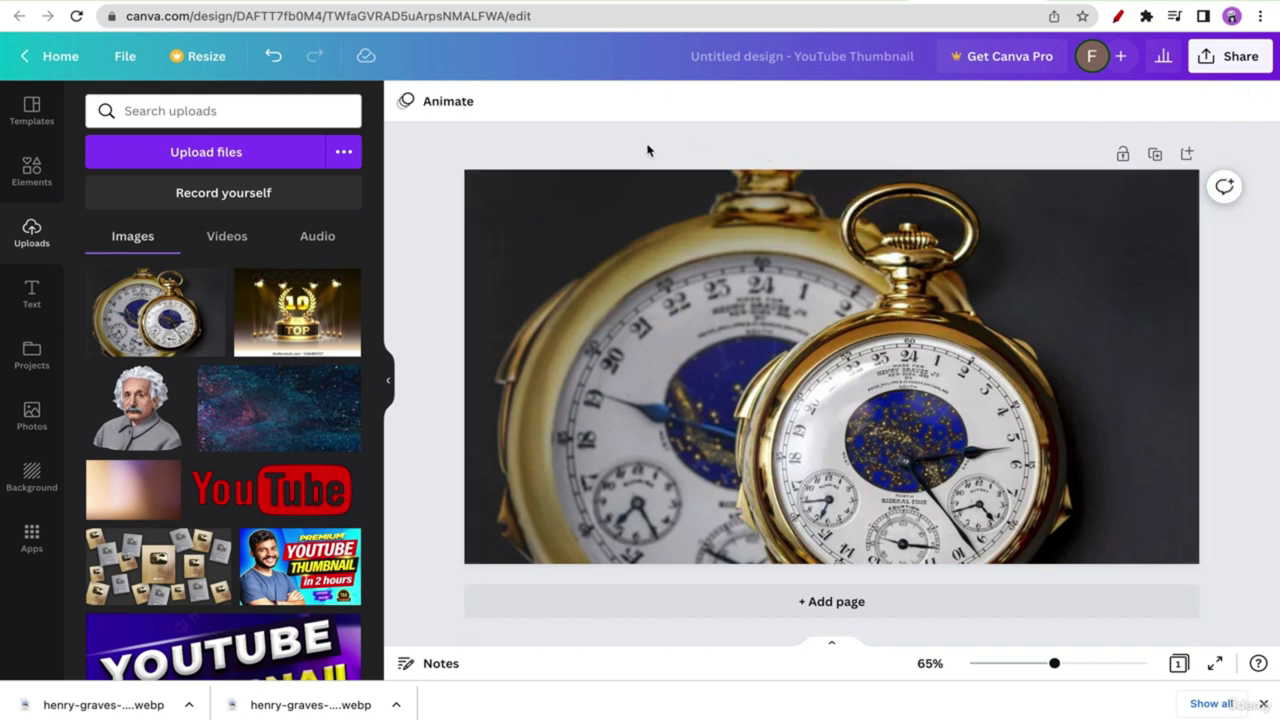
- Add the heading "Worth $250 Million" in the thumbnail's upper-right area and narrow its text box so it wraps onto two lines
click(33, 296)
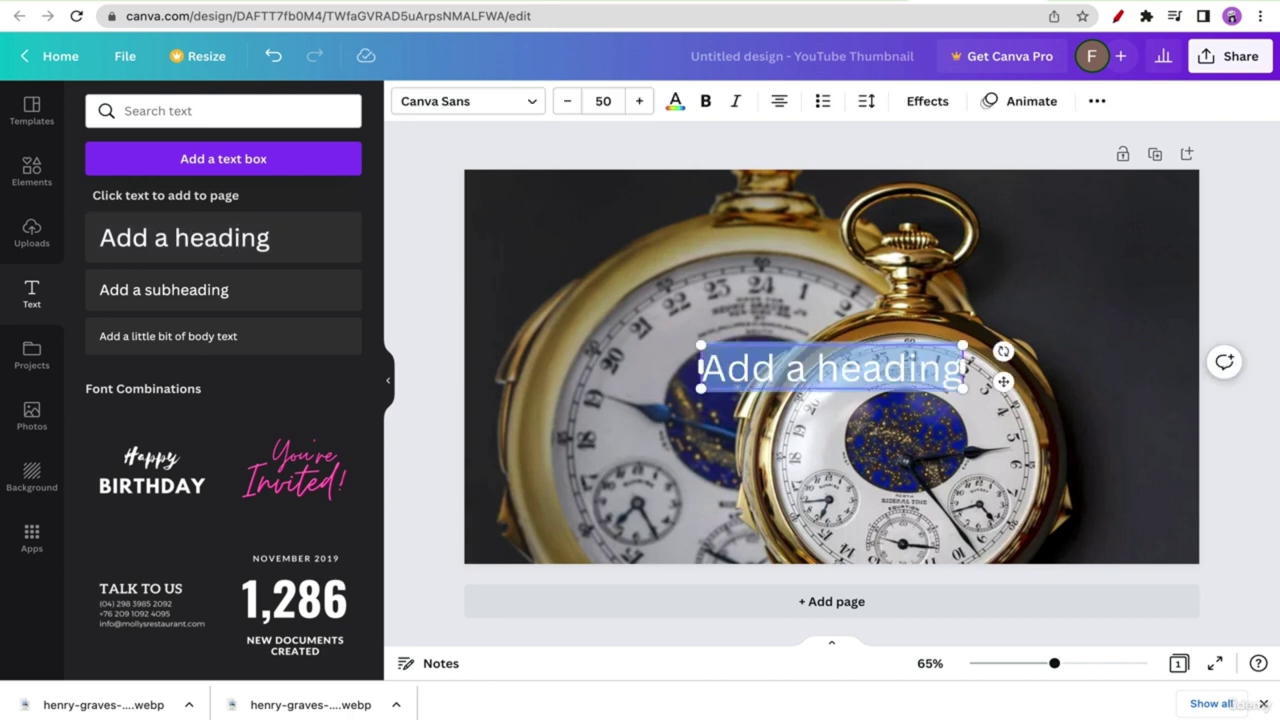
text(Worth $)
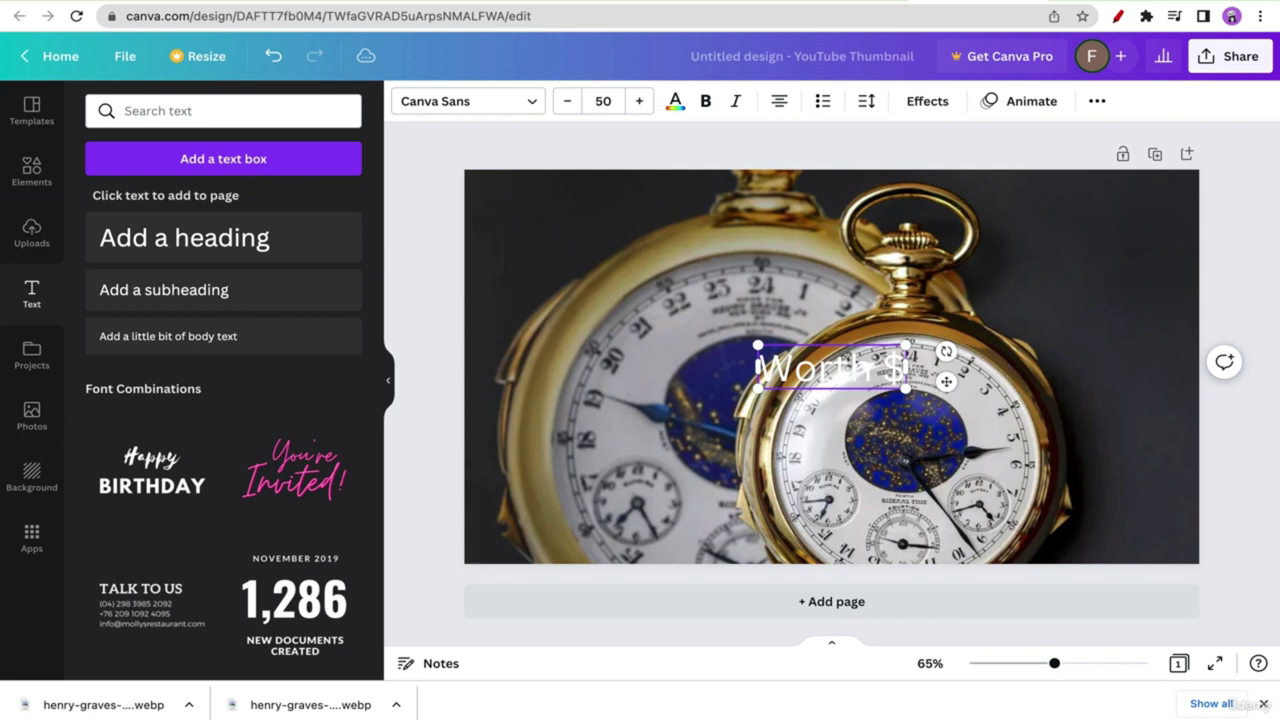
text(250)
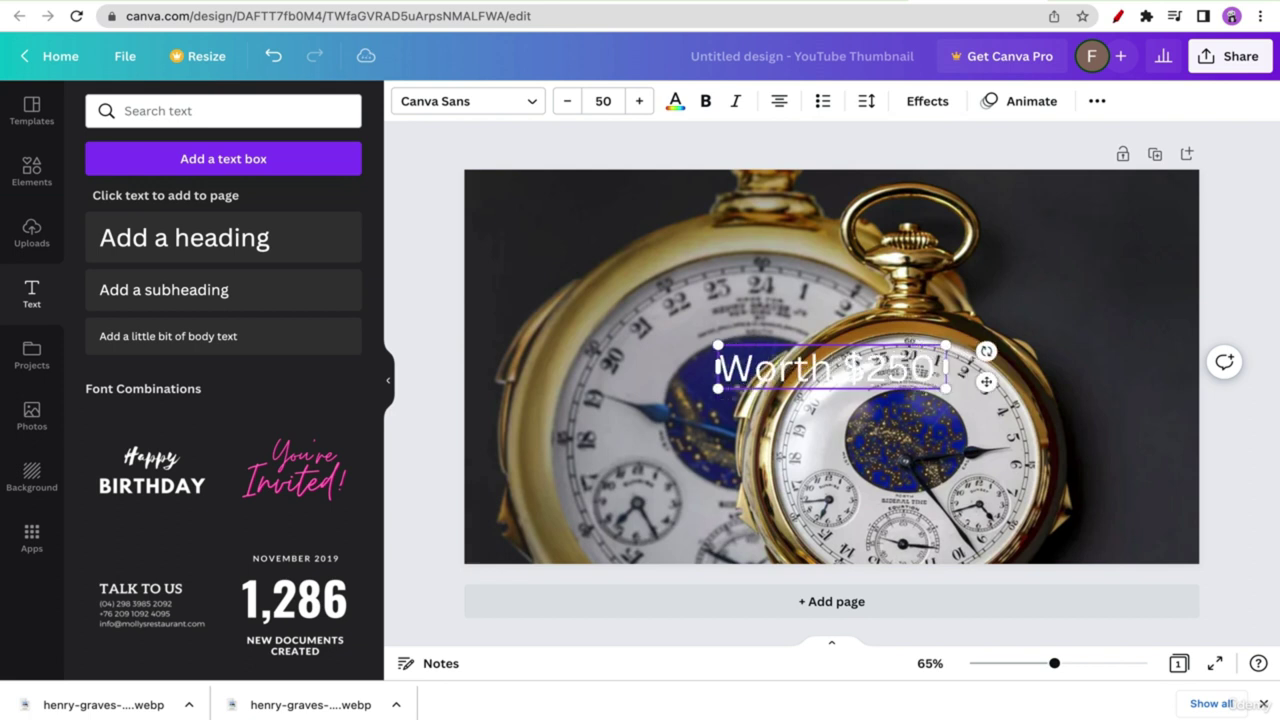
text( Million)
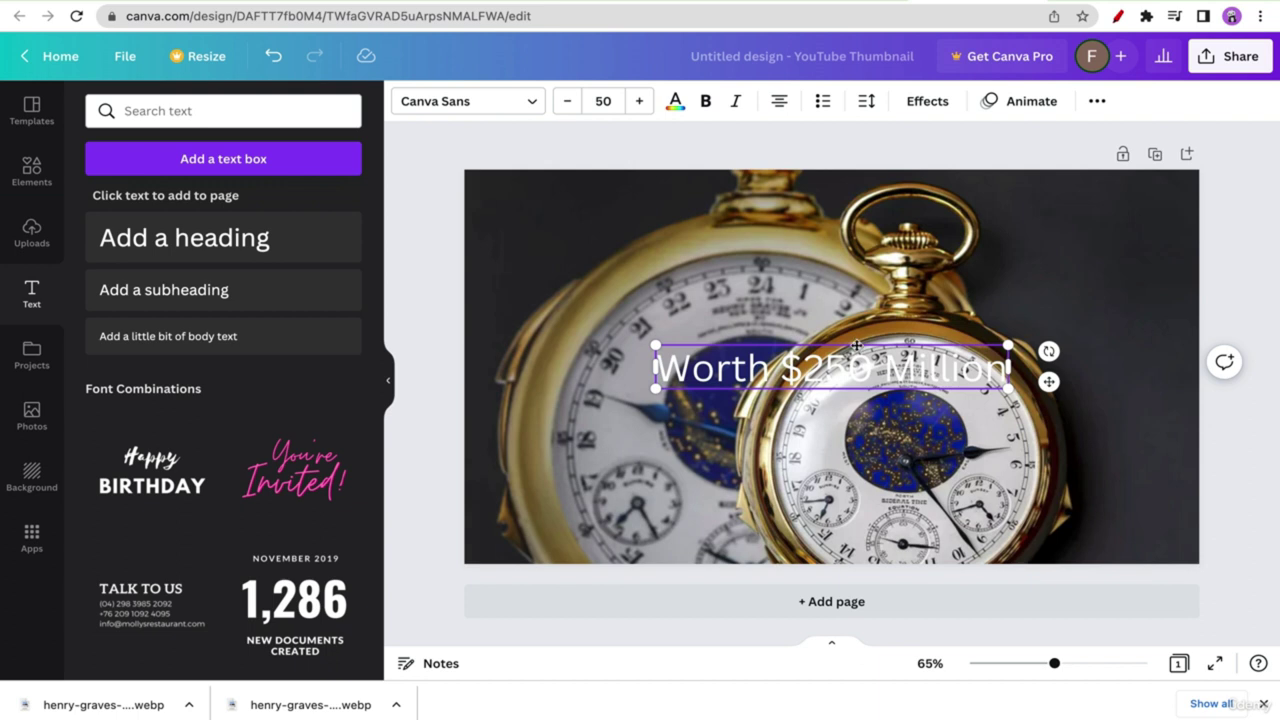
drag(866, 338, 1077, 206)
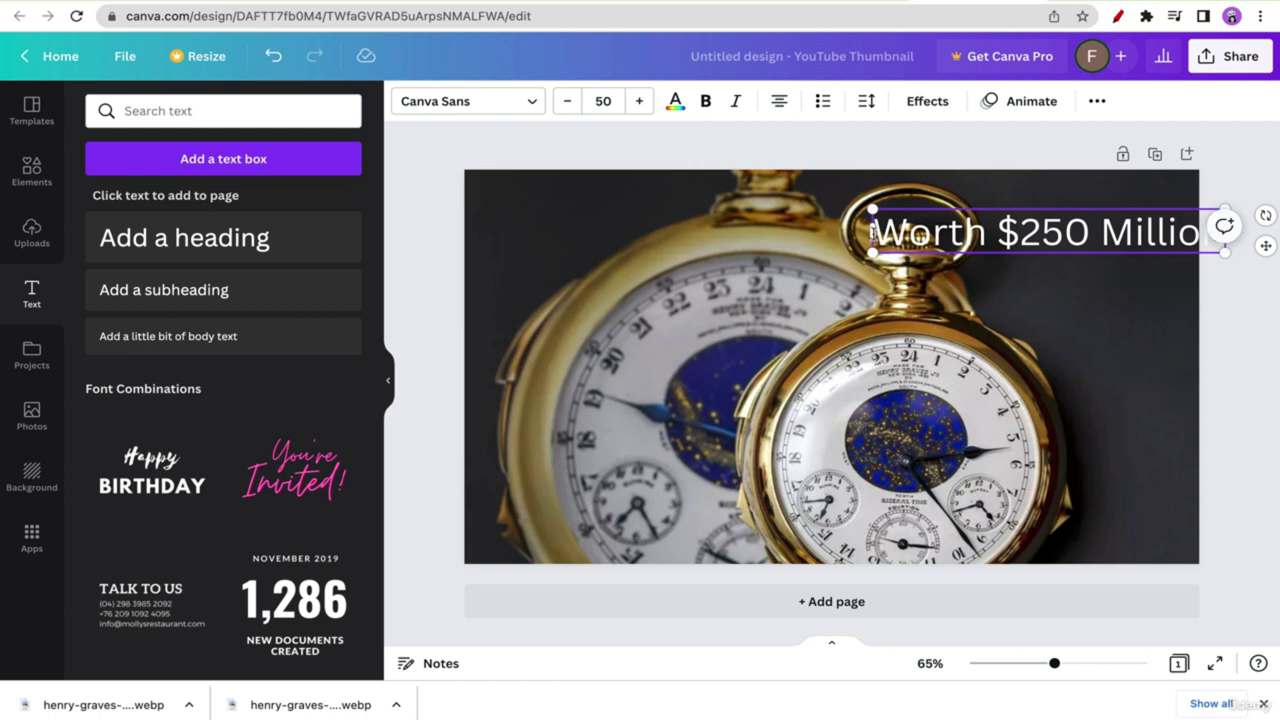
drag(871, 231, 957, 230)
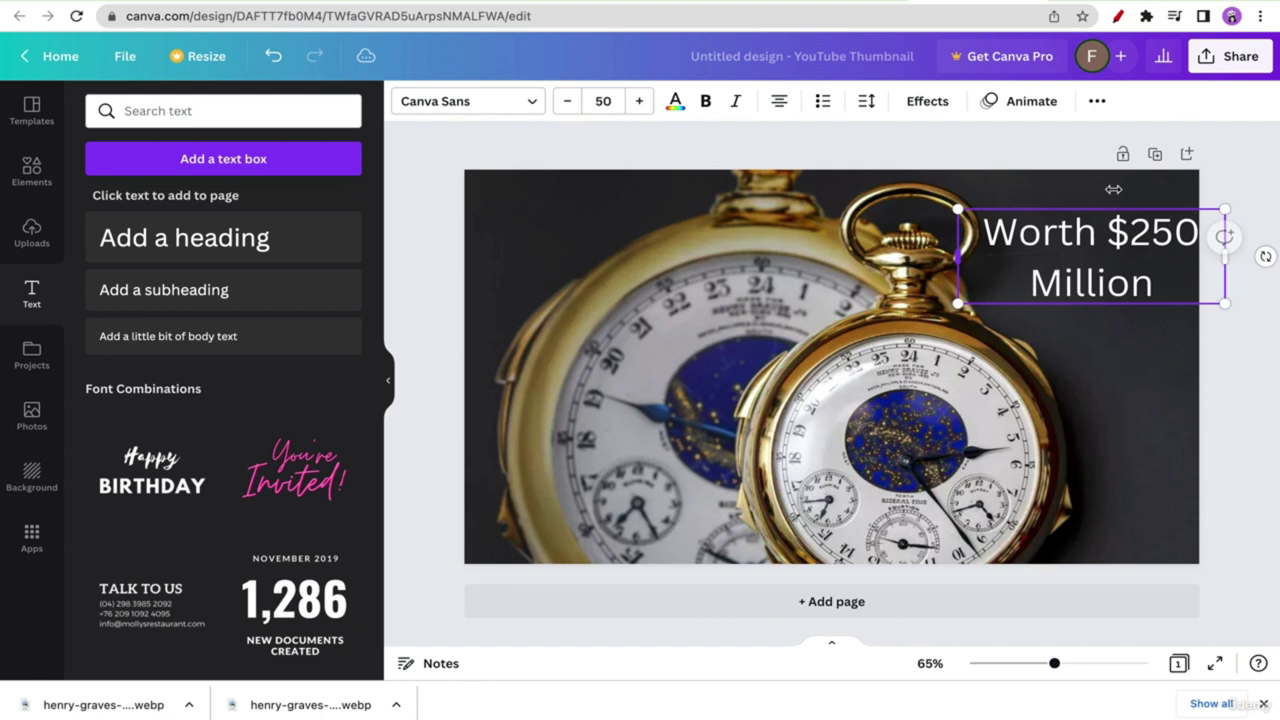
click(1236, 148)
- Format the entire "Worth $250 Million" heading as bold and italic
click(1090, 260)
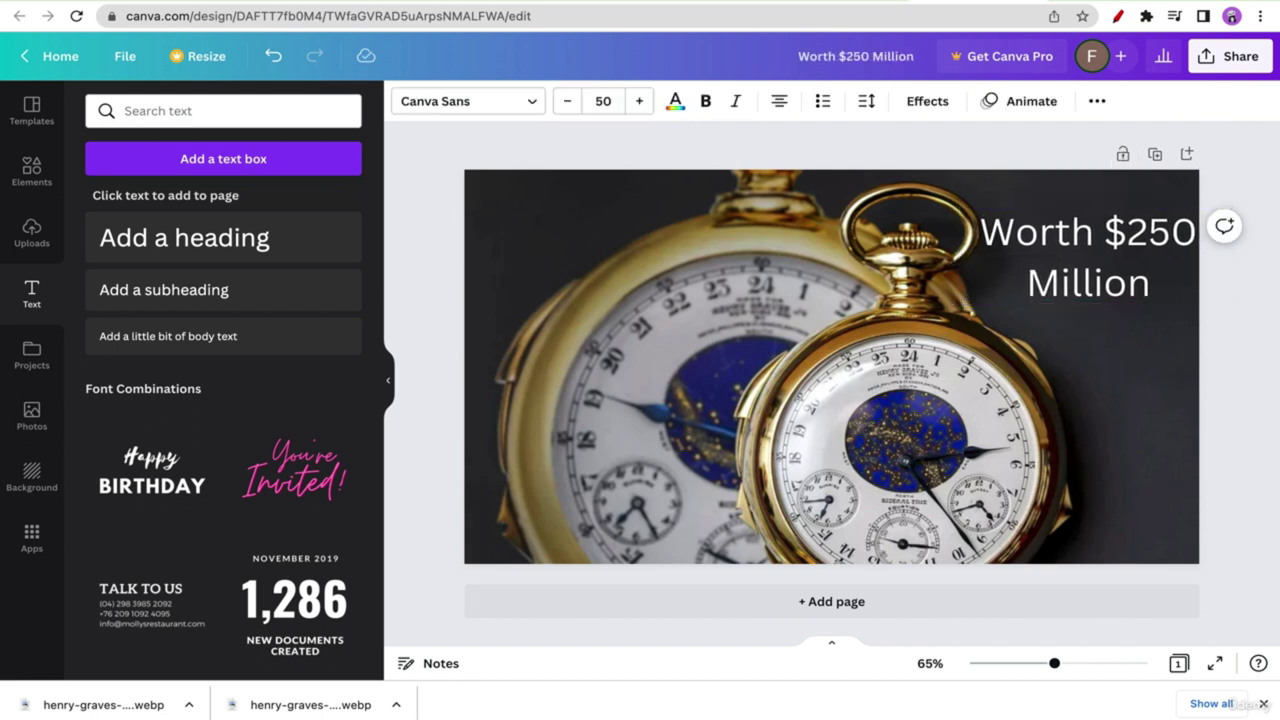
click(1098, 230)
double_click(1098, 222)
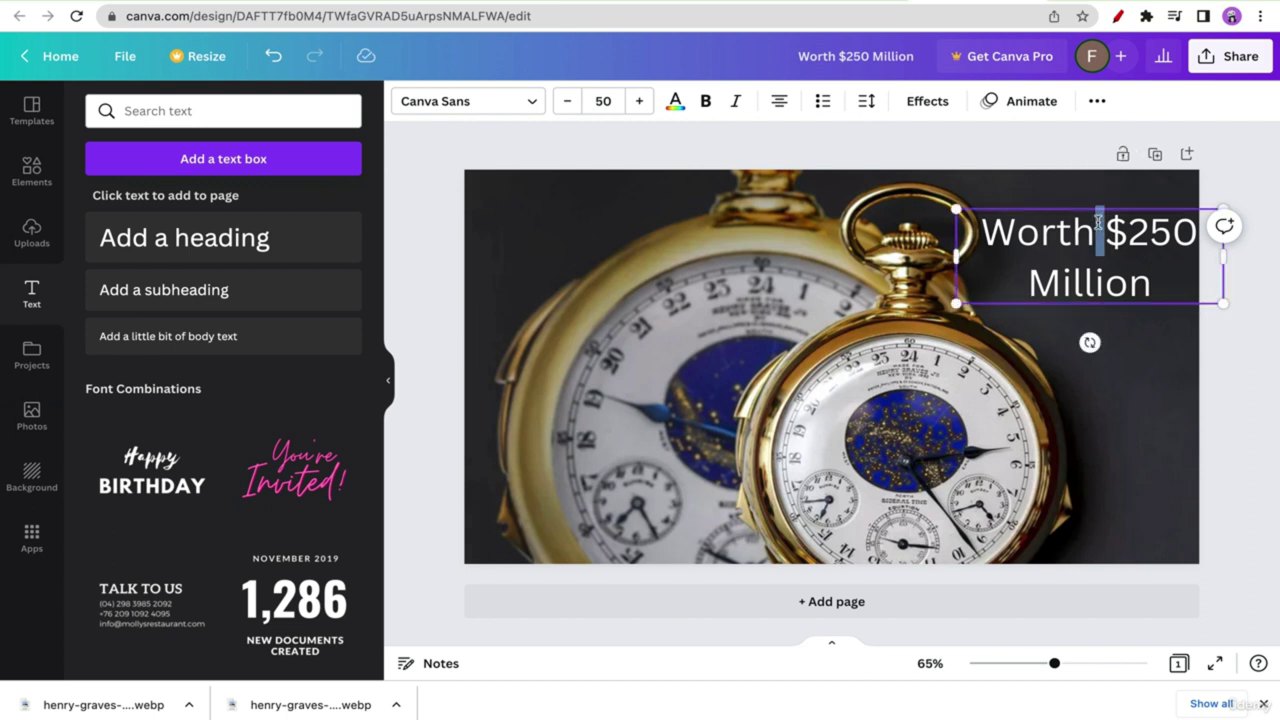
click(1098, 222)
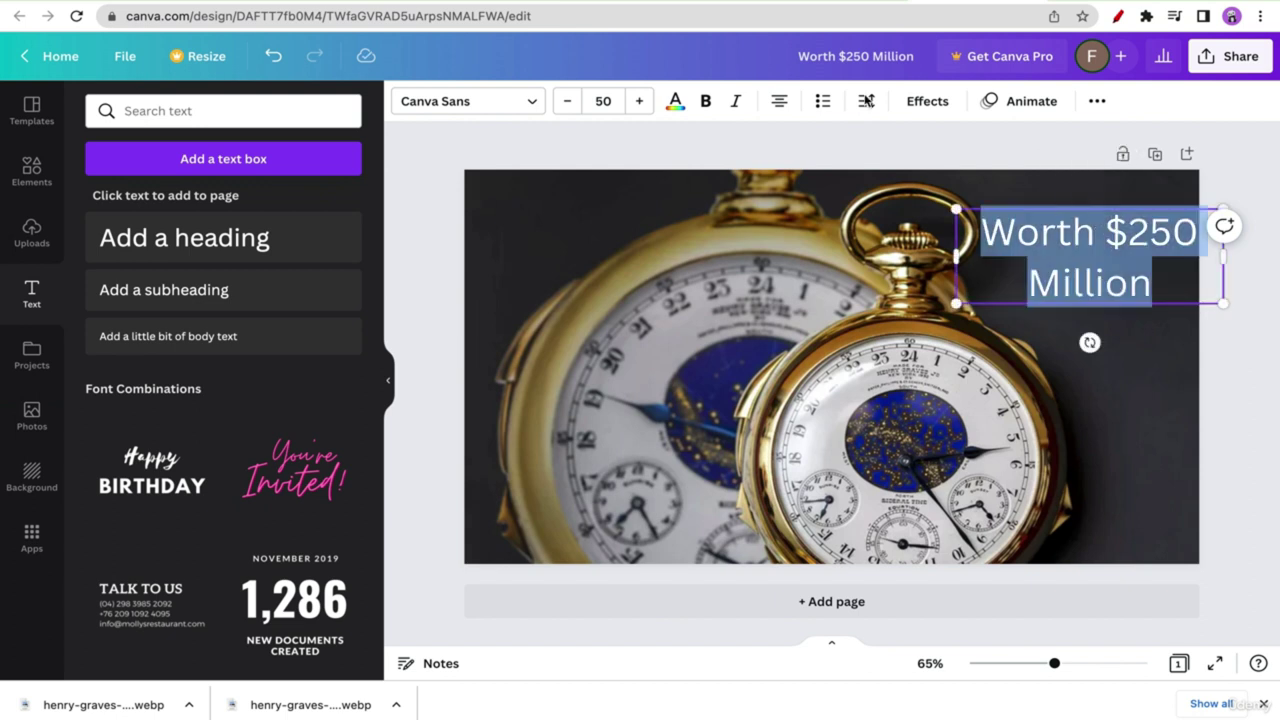
click(736, 103)
click(706, 103)
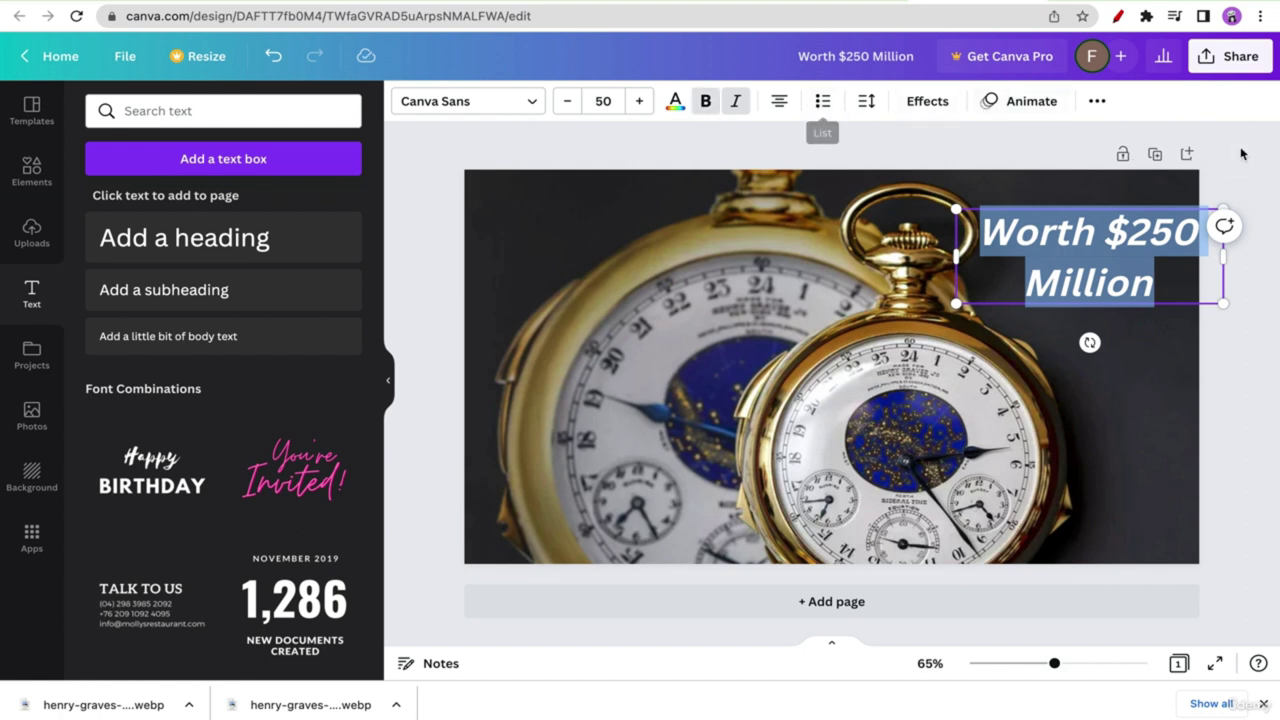
click(1241, 153)
click(1101, 236)
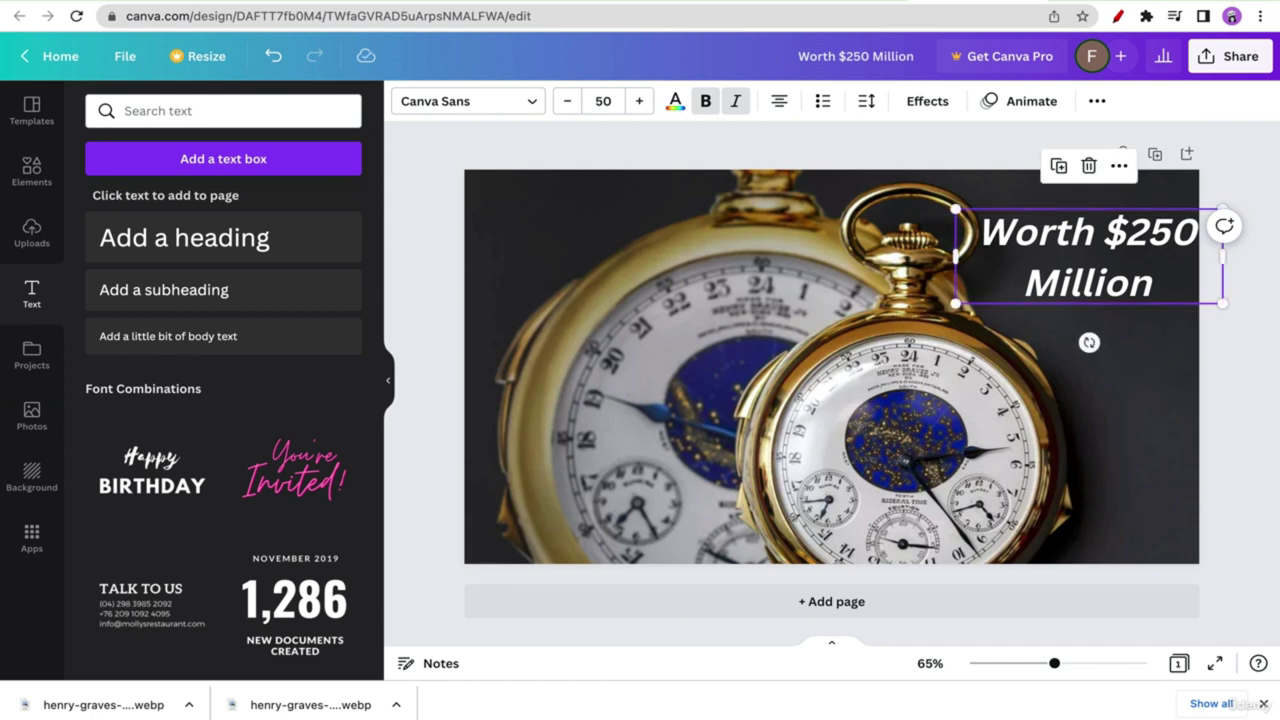
click(806, 148)
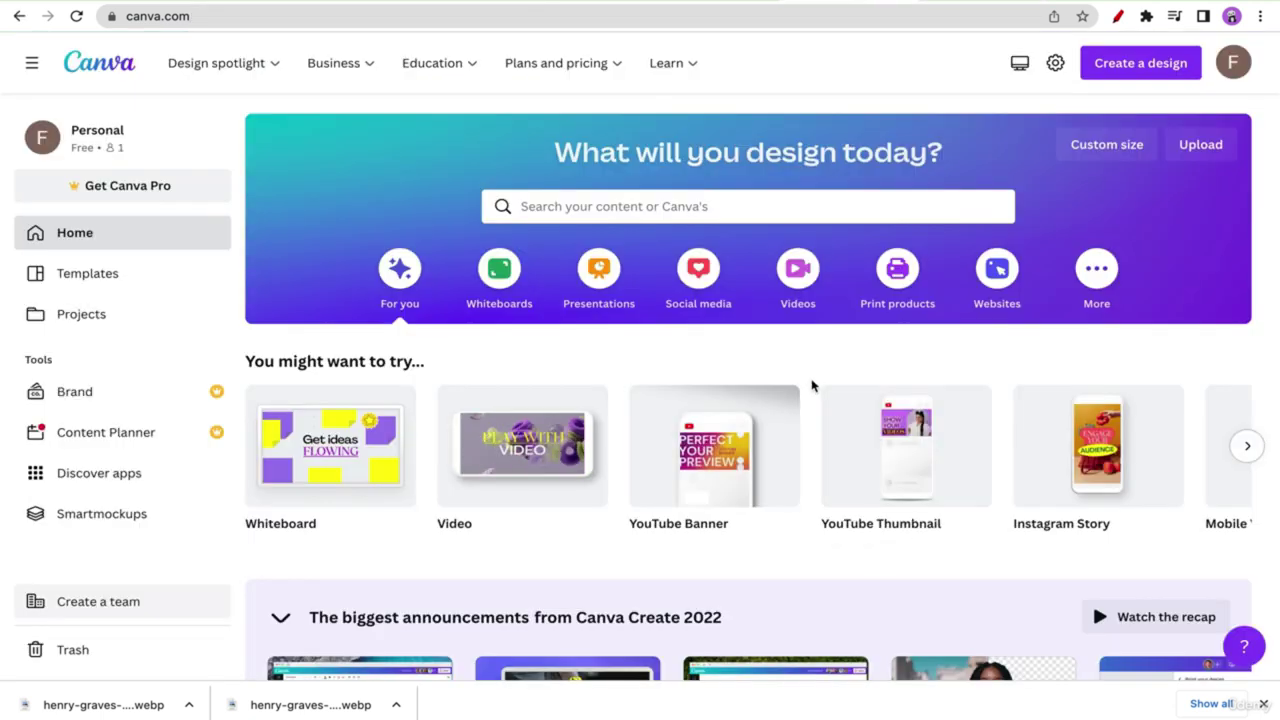
- Start a blank Canva Video design and save the Ru Guanyao Brush Washer Bowl image from the antiques article to the Desktop
click(545, 451)
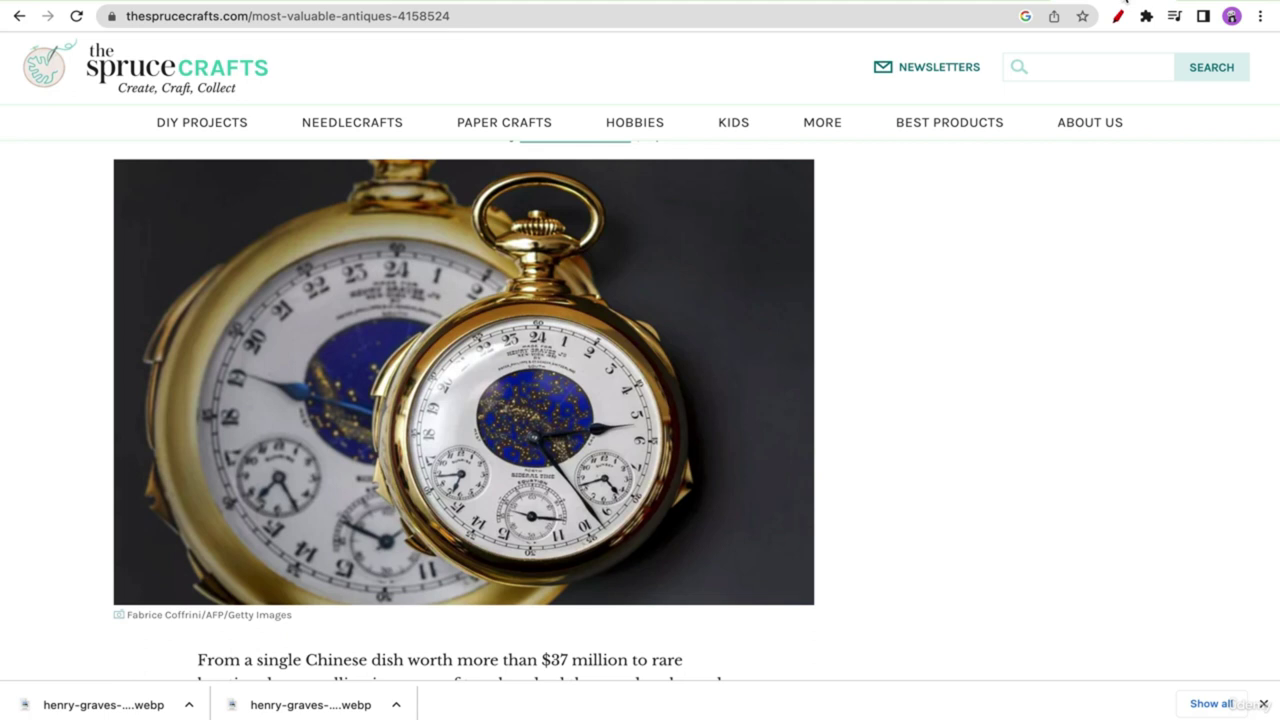
scroll(612, 380, down, 5)
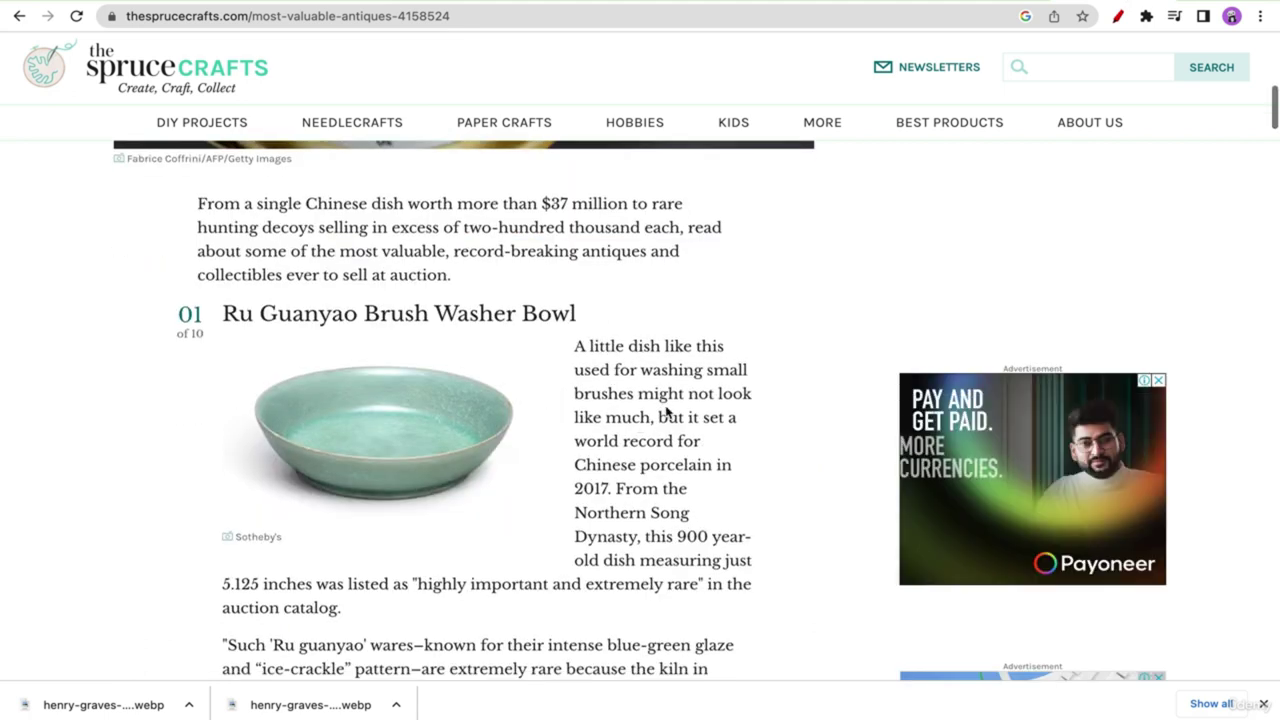
scroll(666, 411, down, 2)
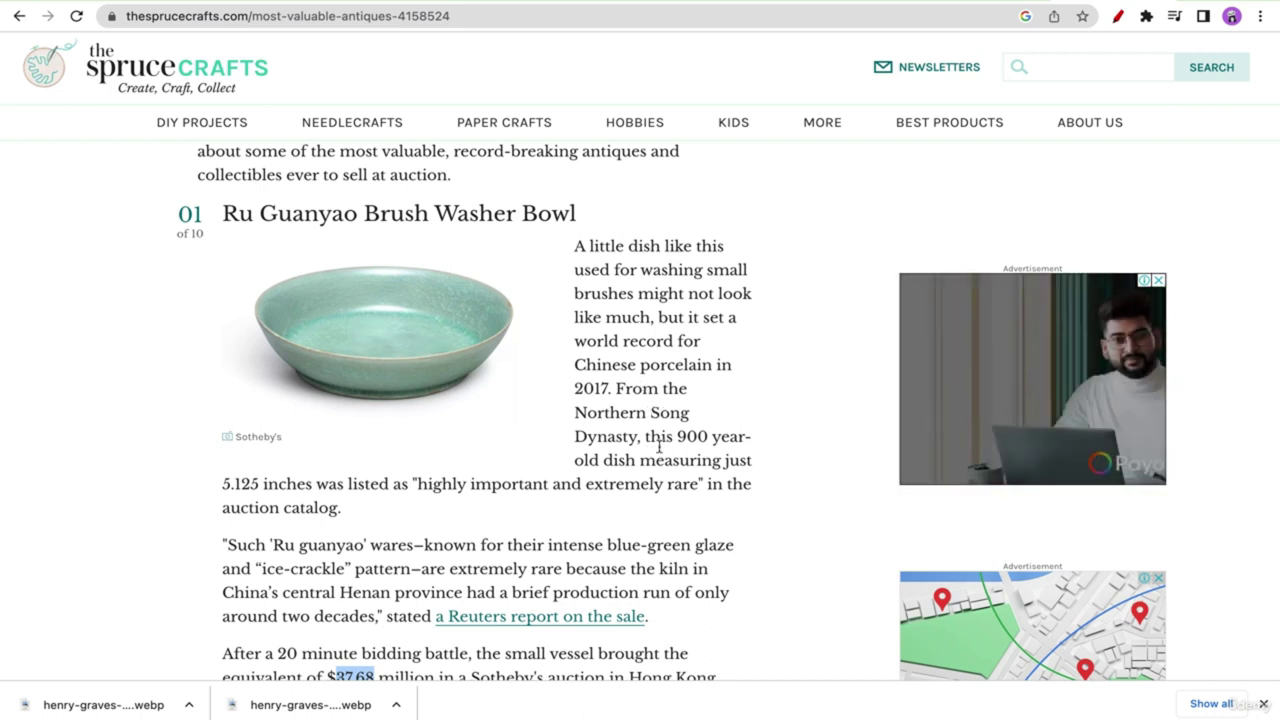
scroll(688, 478, down, 5)
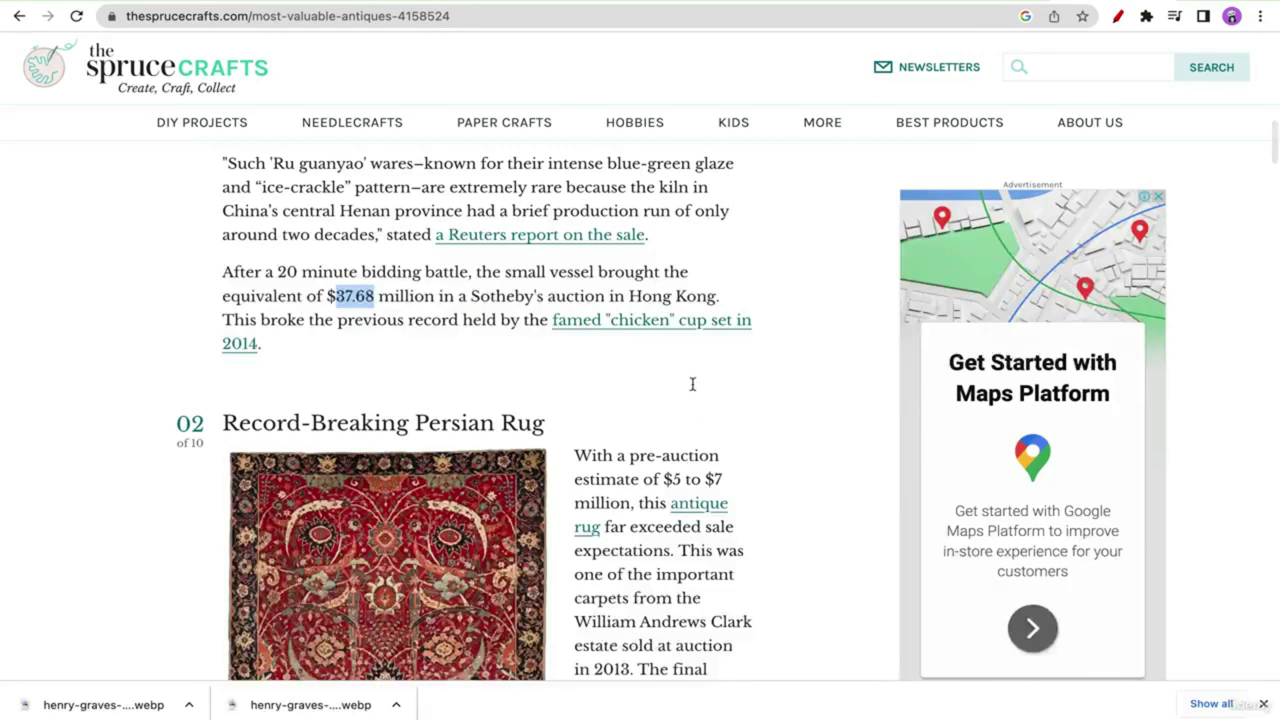
scroll(693, 390, up, 5)
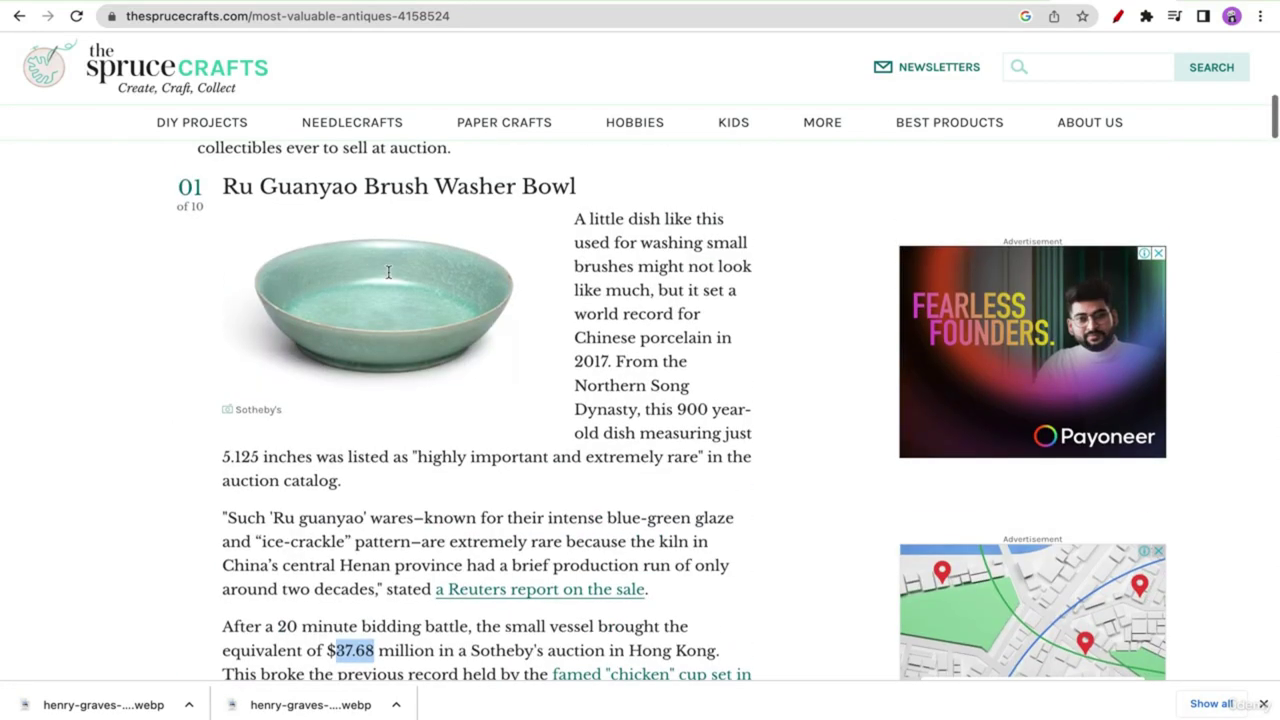
right_click(346, 298)
click(428, 329)
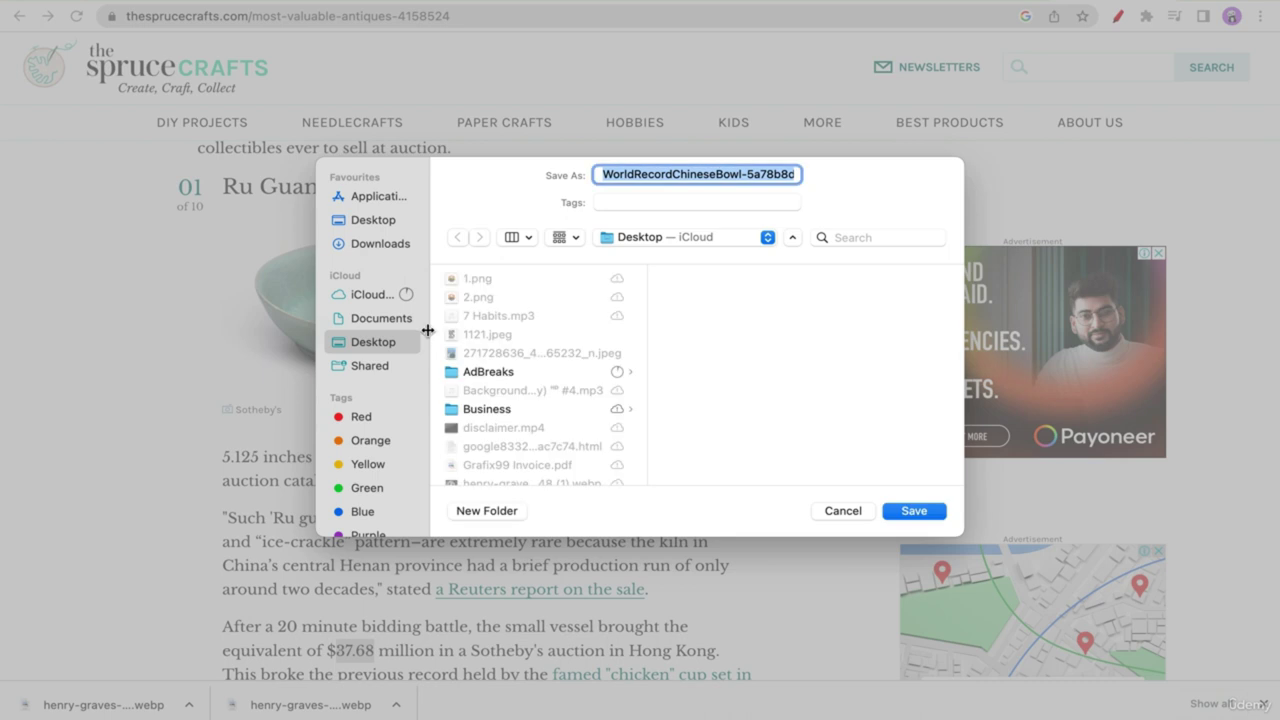
key(Return)
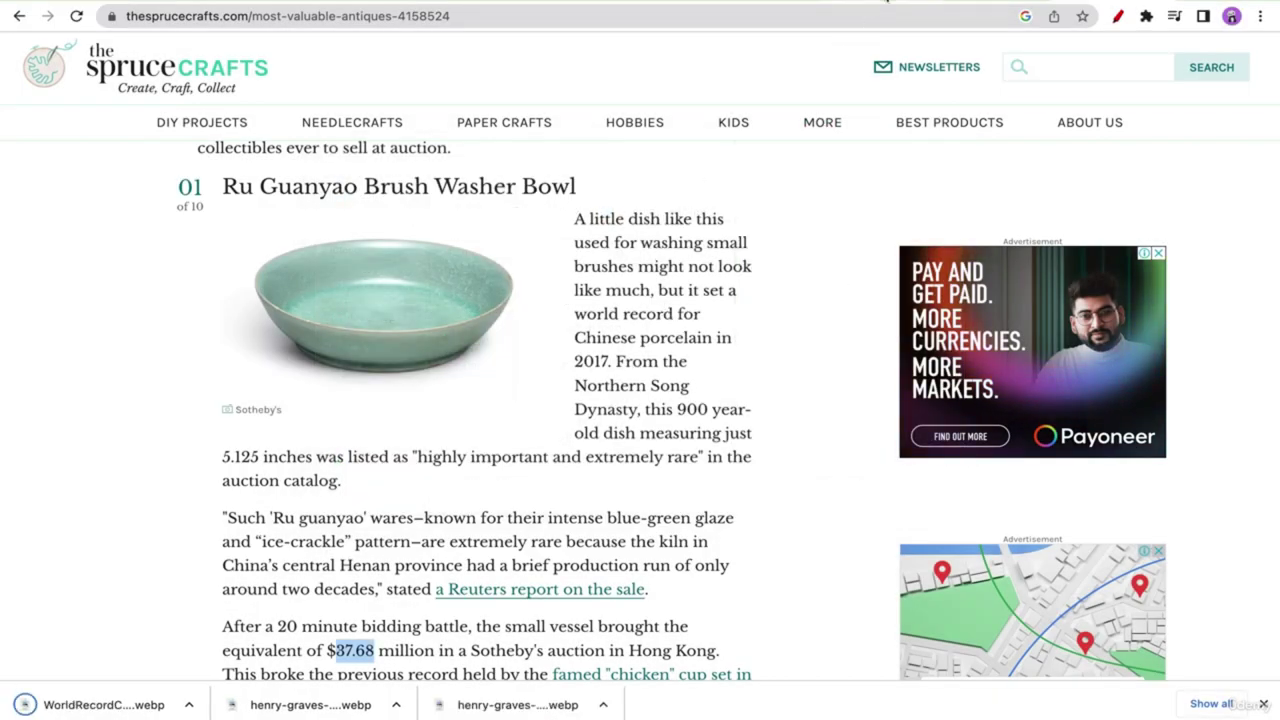
- Switch back to the blank Canva Video design and upload the downloaded Chinese bowl image
click(882, 3)
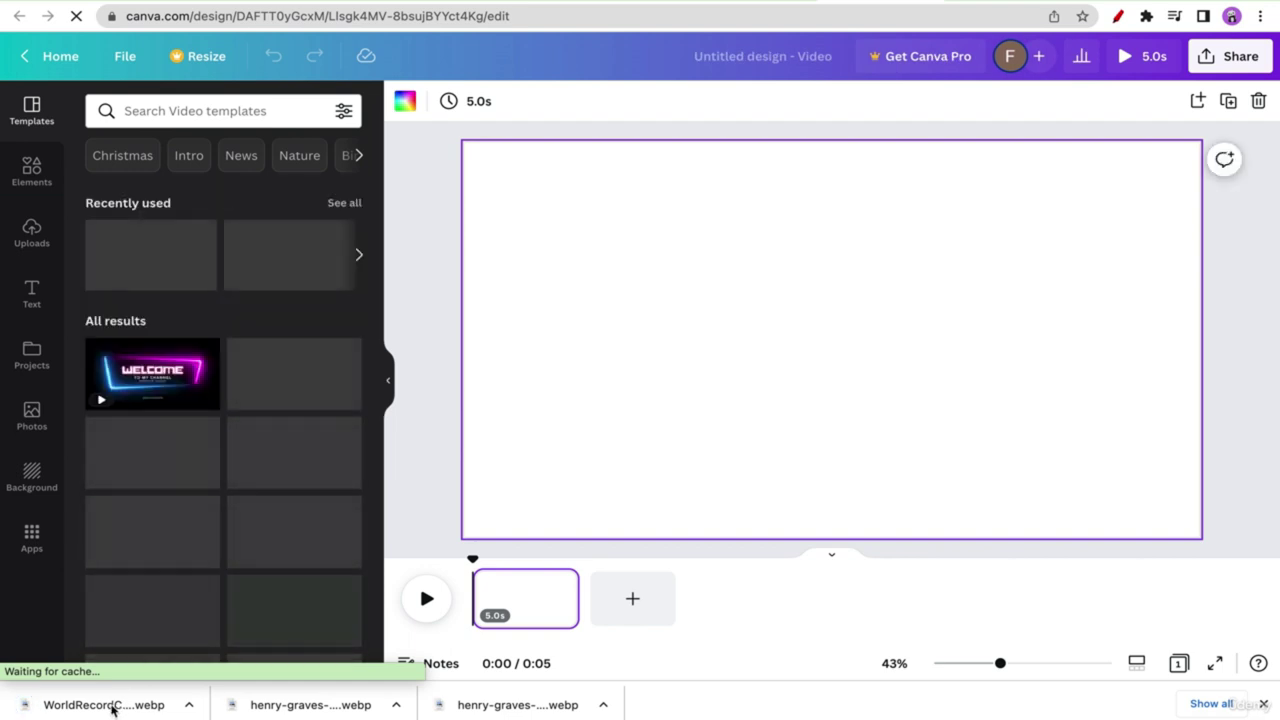
drag(112, 705, 220, 382)
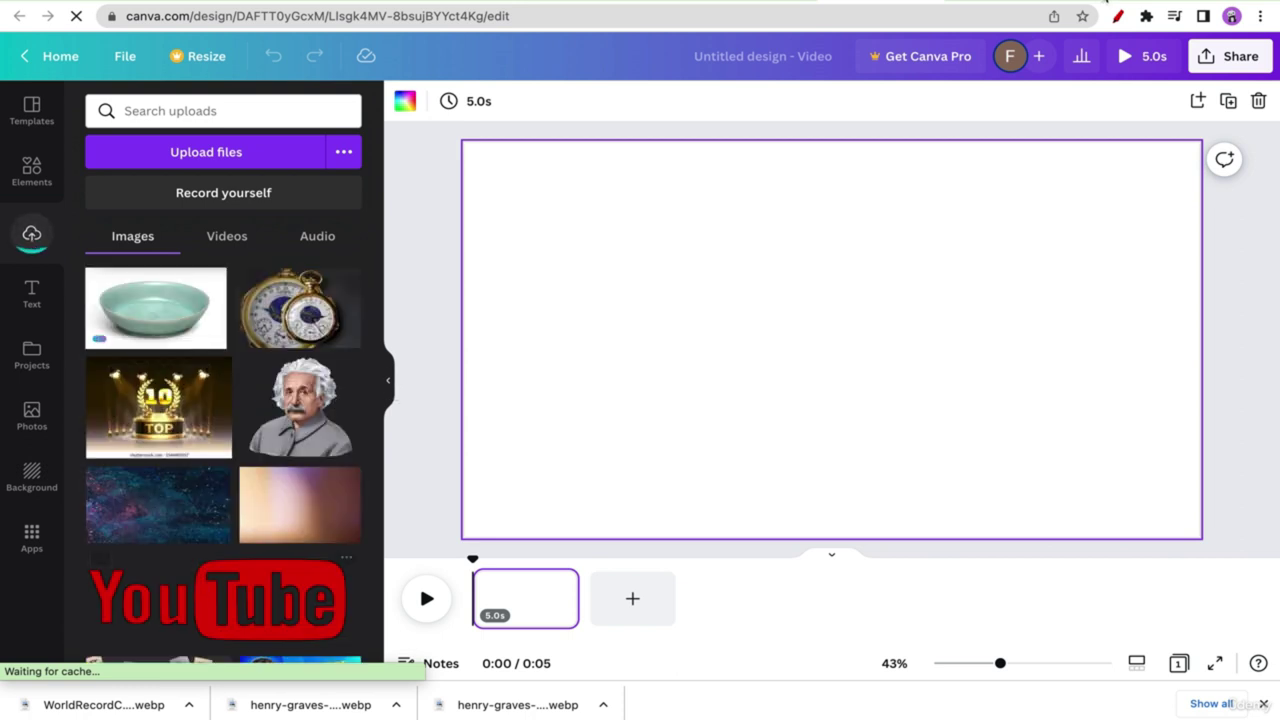
- Switch to the most valuable antiques article and save the Record-Breaking Persian Rug image to the Desktop
click(1101, 2)
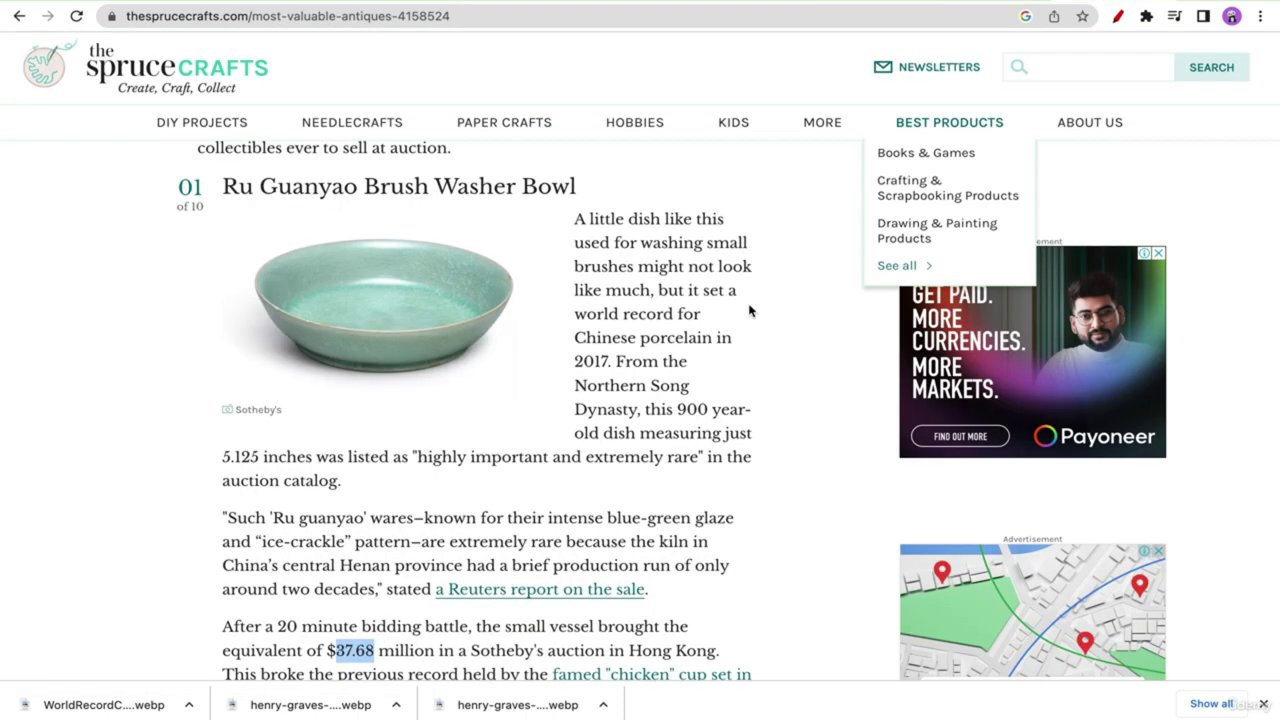
scroll(688, 403, down, 3)
scroll(686, 406, down, 3)
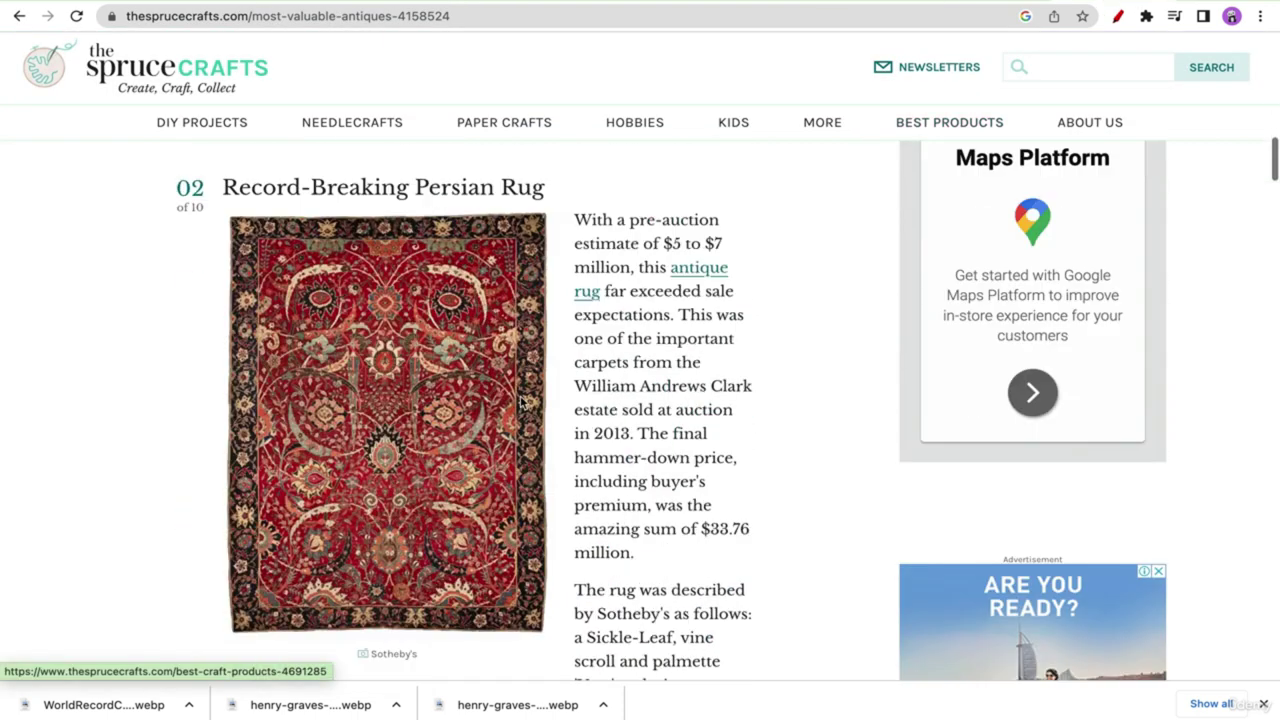
right_click(376, 411)
click(426, 437)
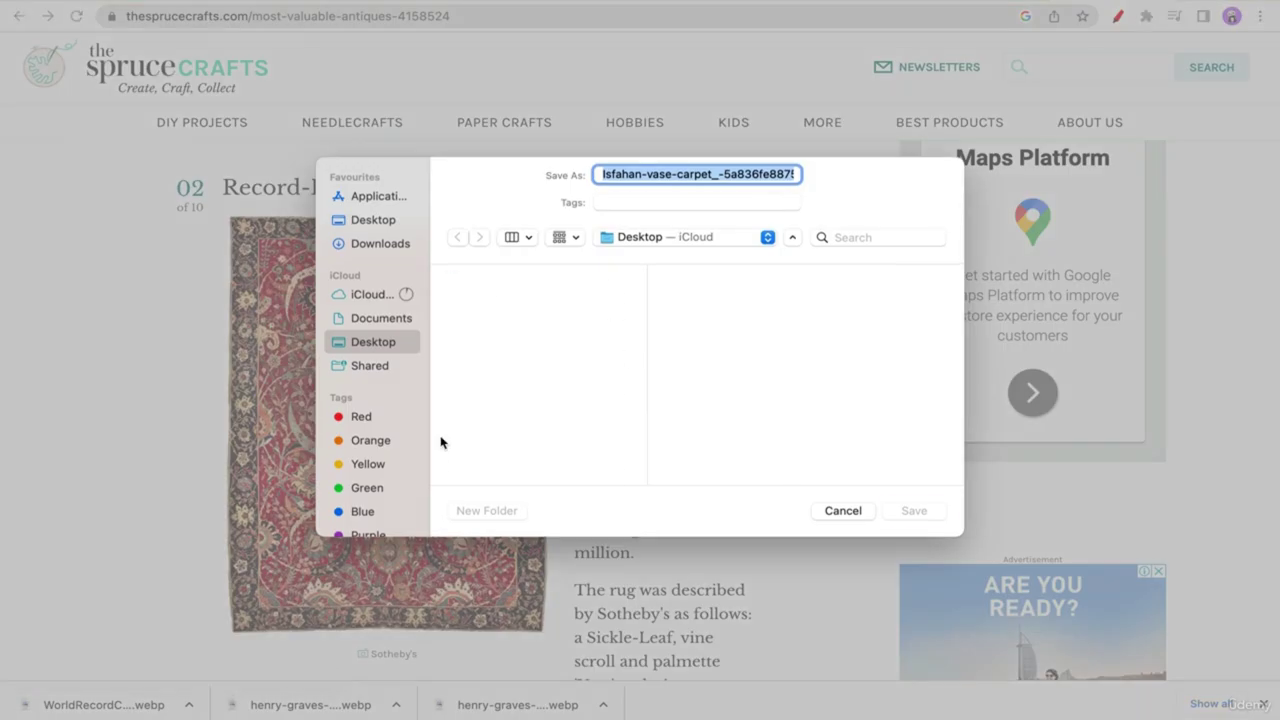
key(Return)
- Save the image of the La Peregrina Pearl Necklace by Cartier from the article to the Desktop
scroll(703, 481, down, 5)
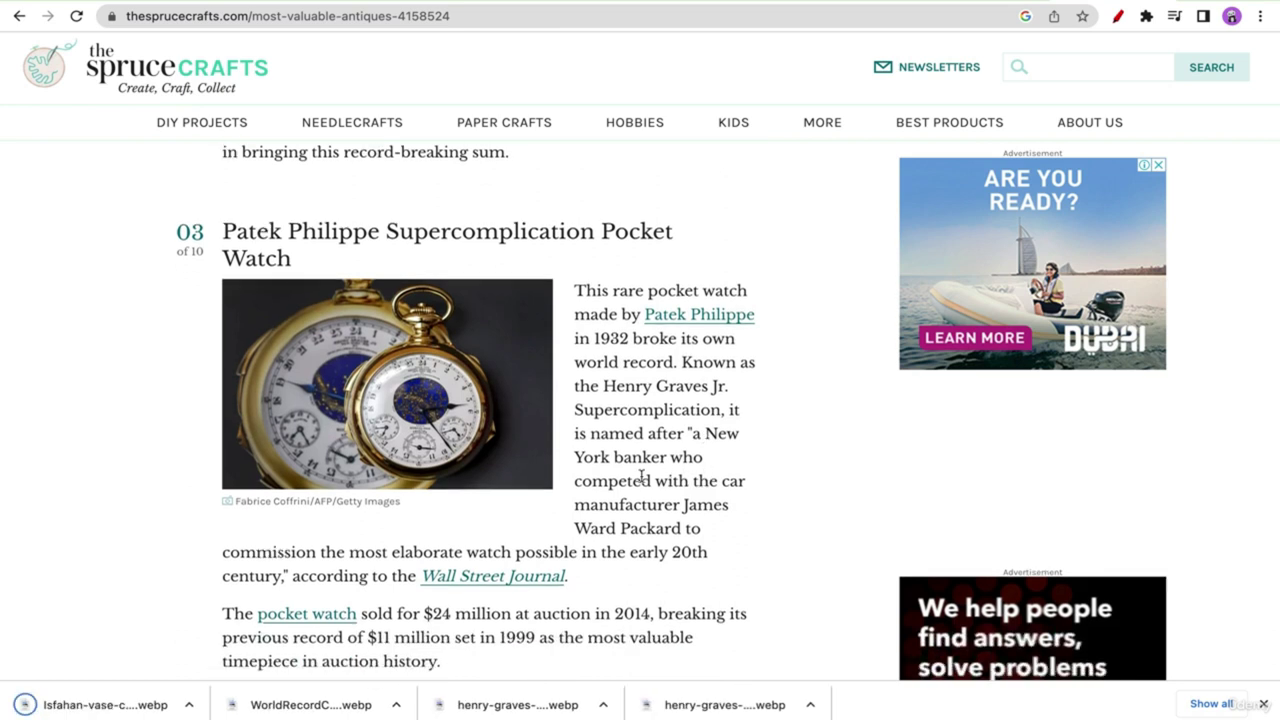
scroll(641, 478, down, 5)
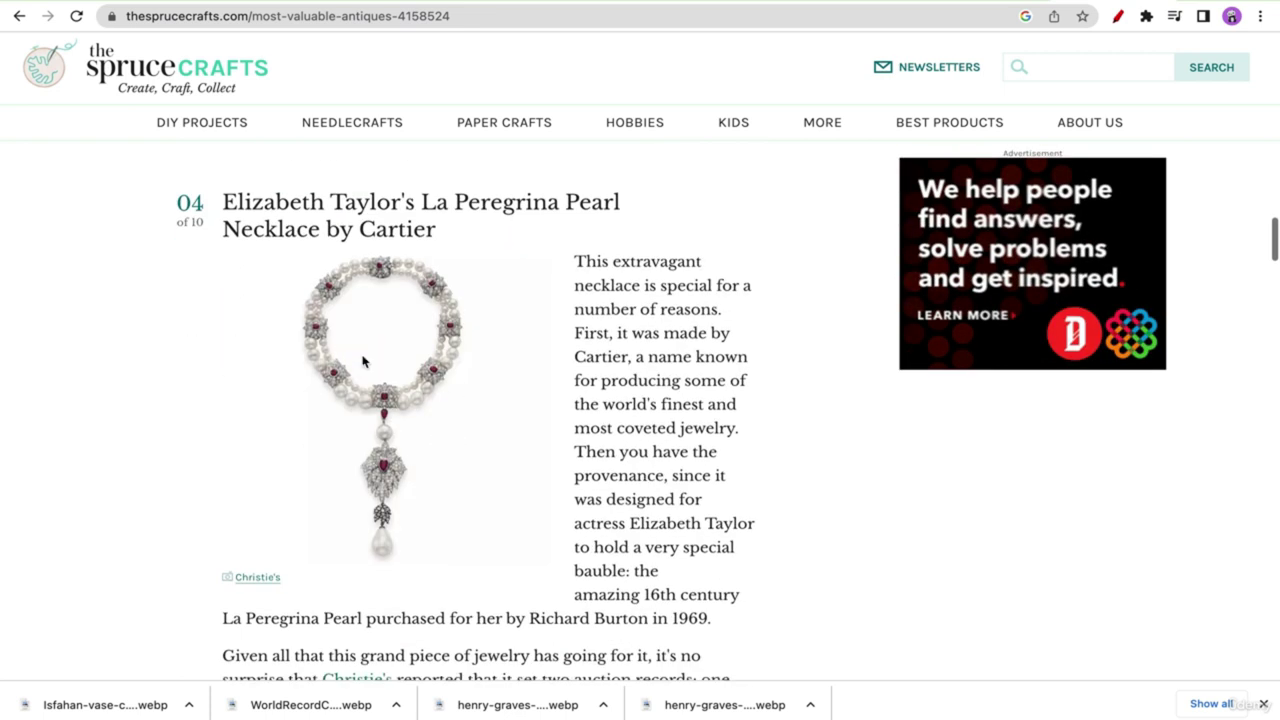
right_click(368, 357)
click(421, 385)
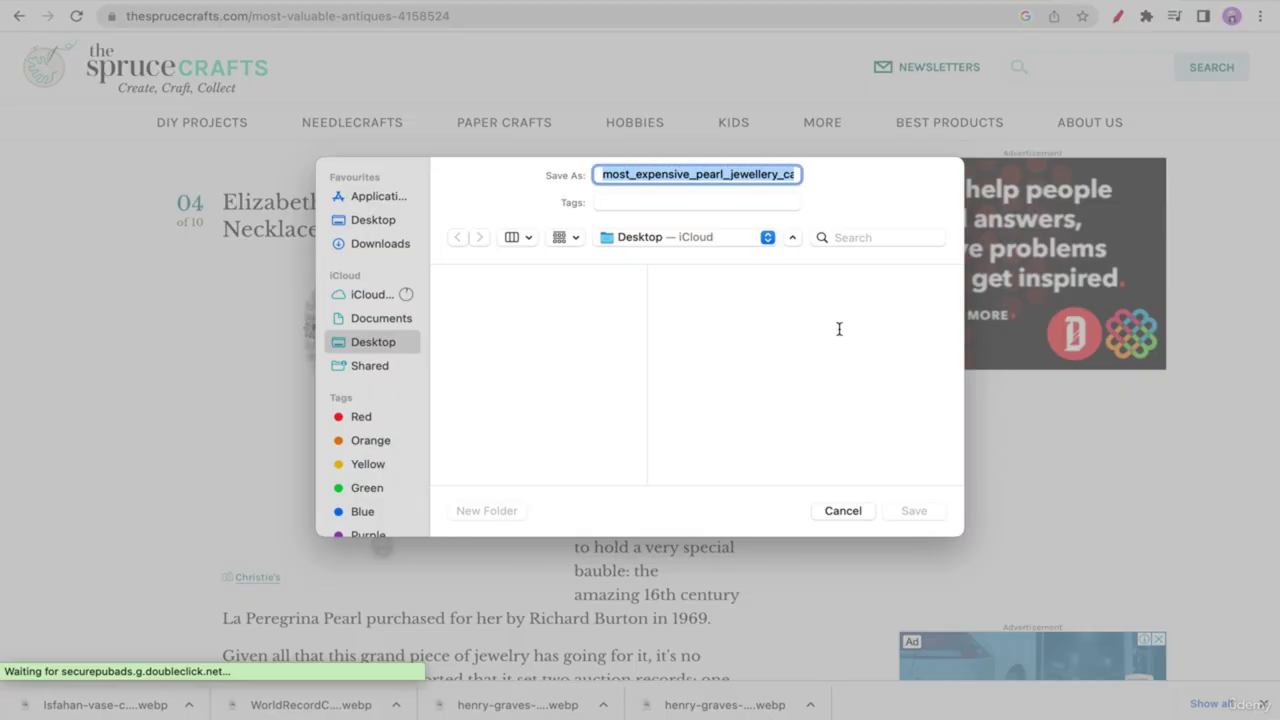
click(914, 510)
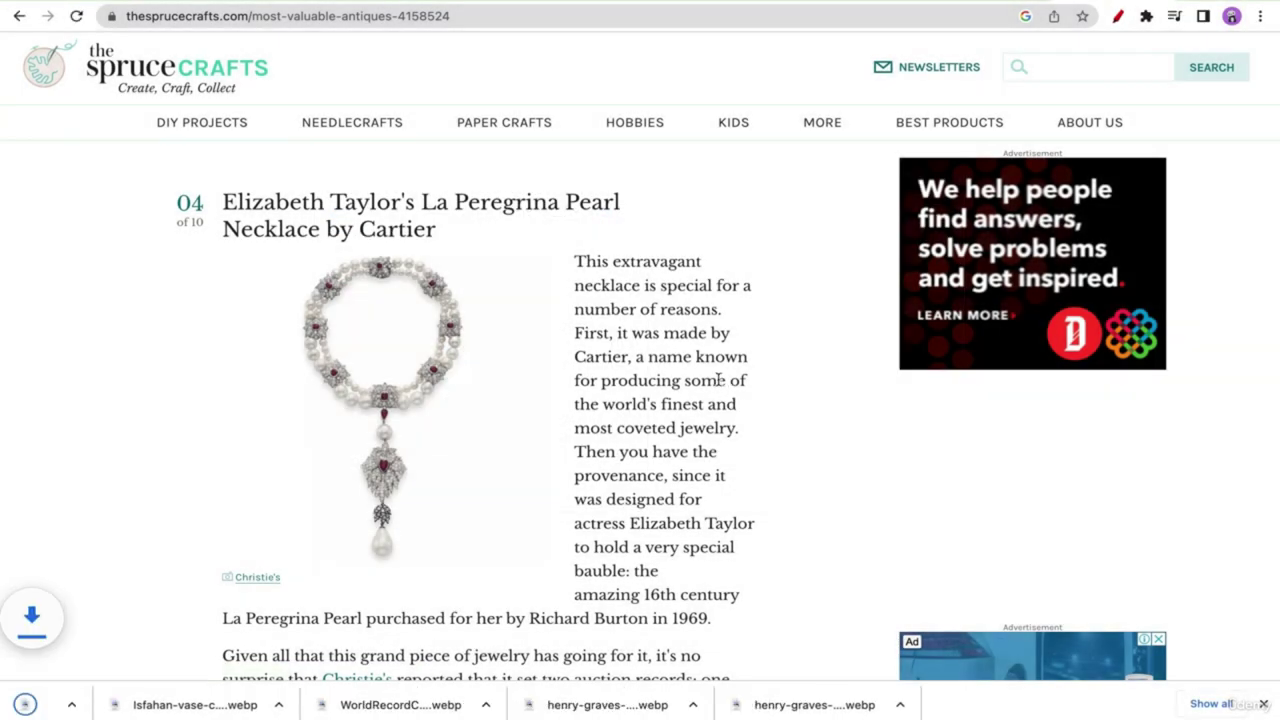
- Switch back to the Canva video design and upload the downloaded Persian rug and pearl necklace images
click(876, 4)
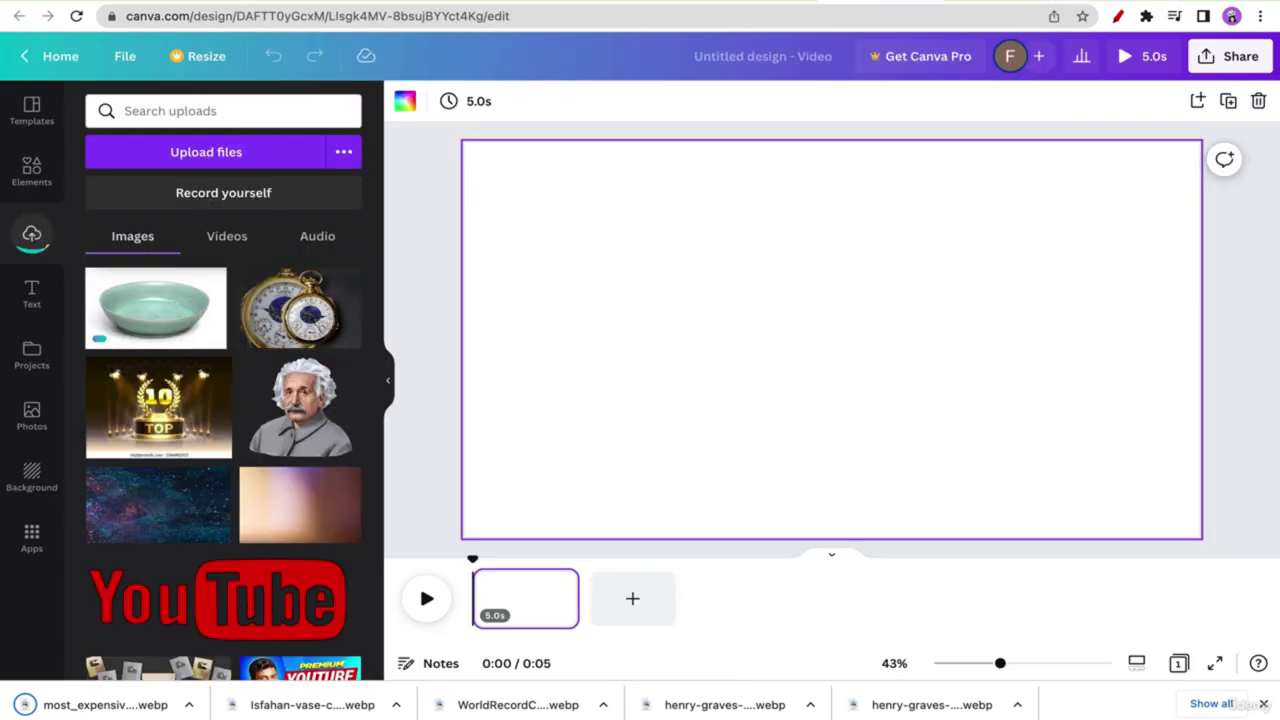
drag(319, 712, 252, 396)
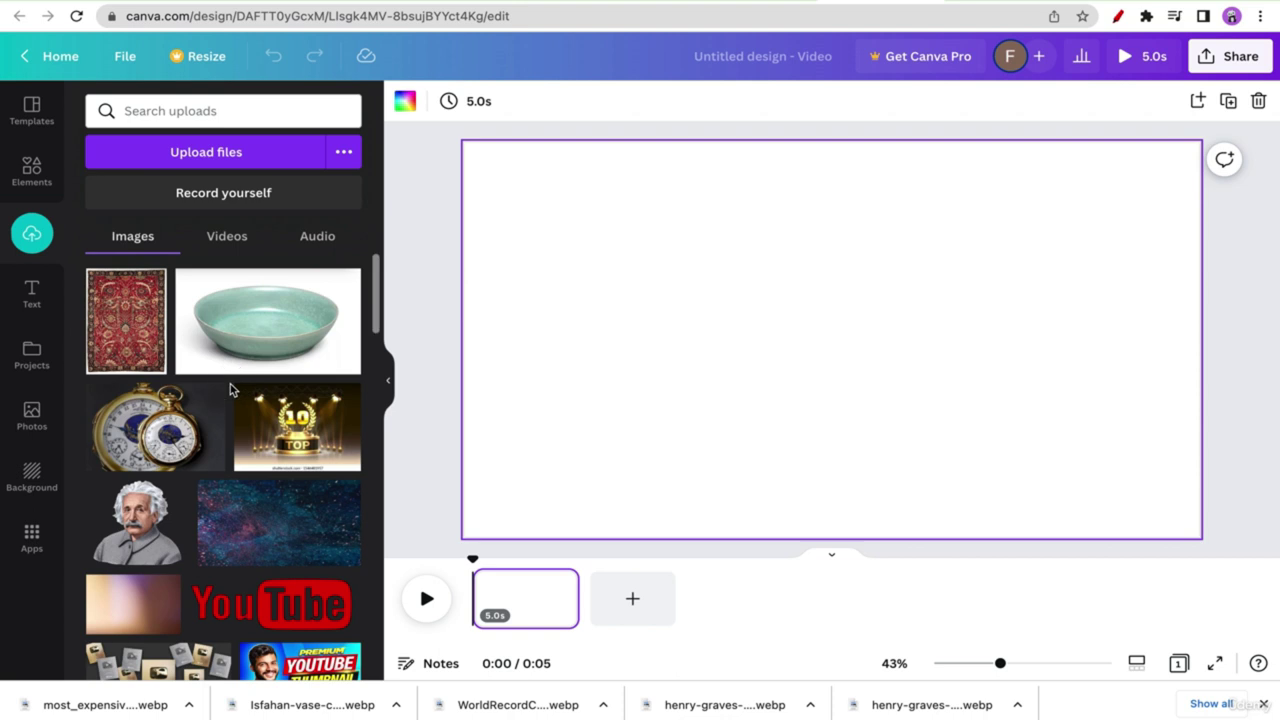
drag(100, 700, 237, 455)
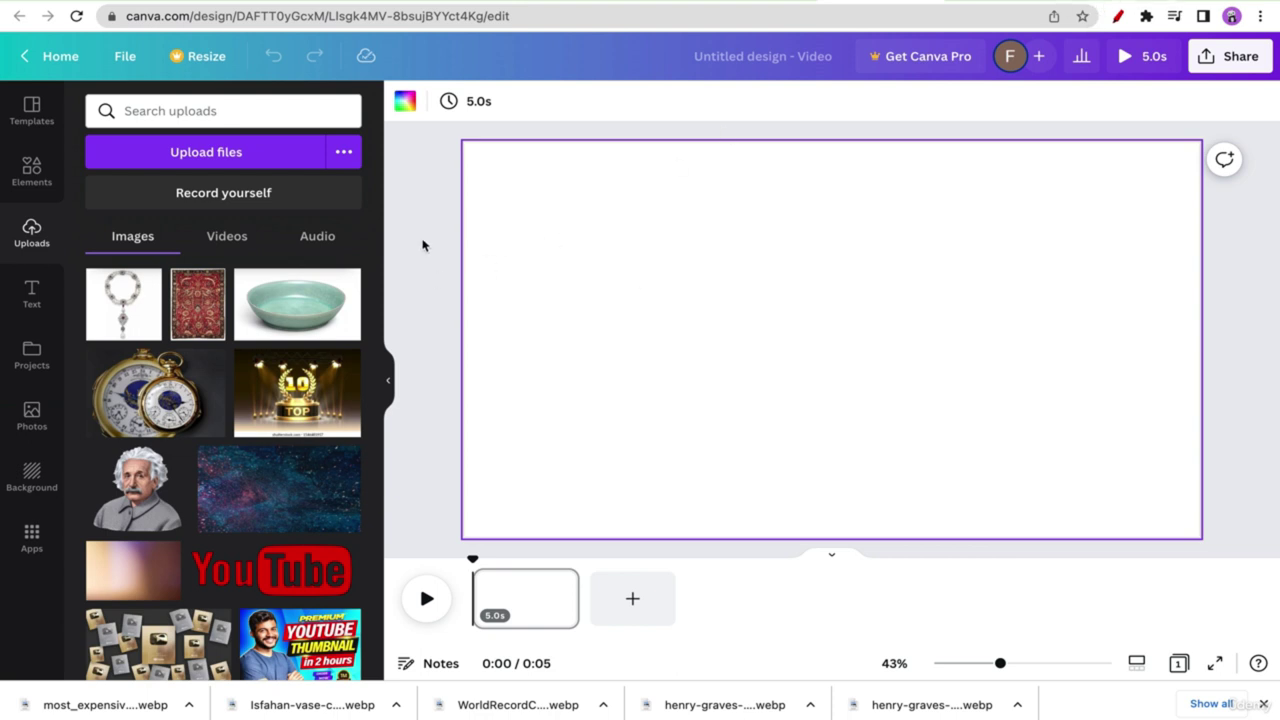
- Try the pink and blue marbled image as the background of the video page
click(32, 474)
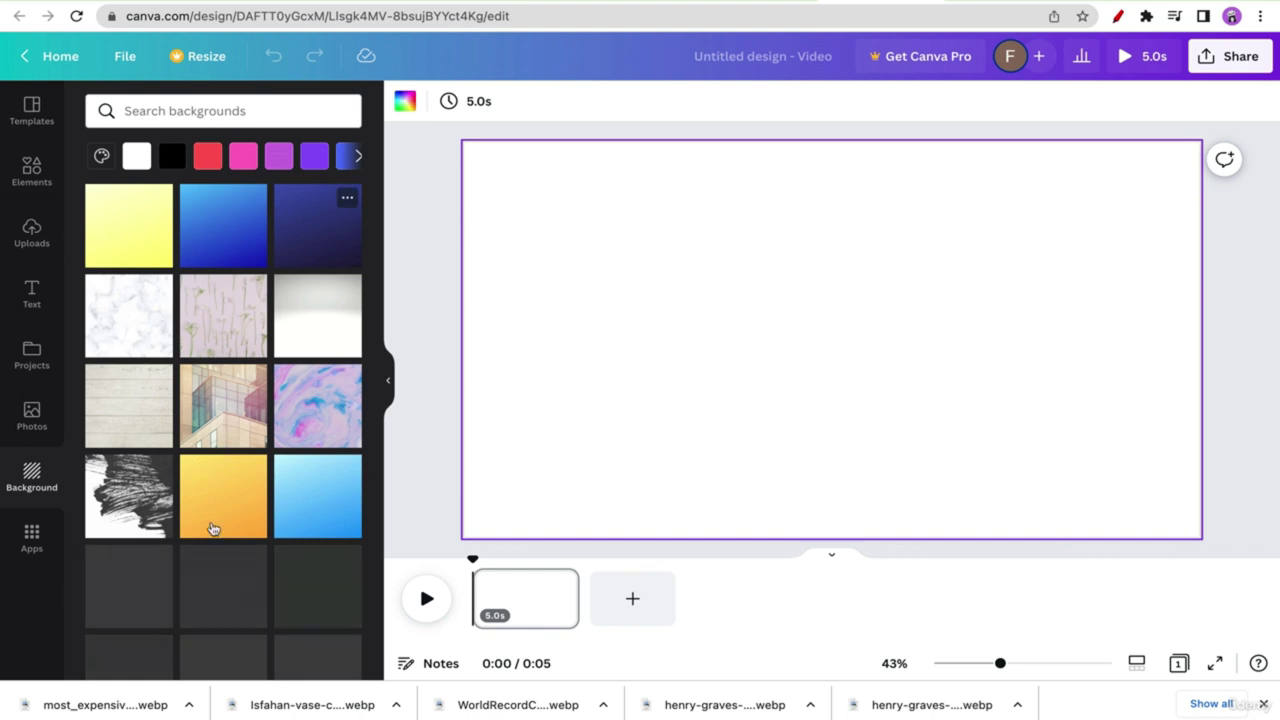
click(318, 406)
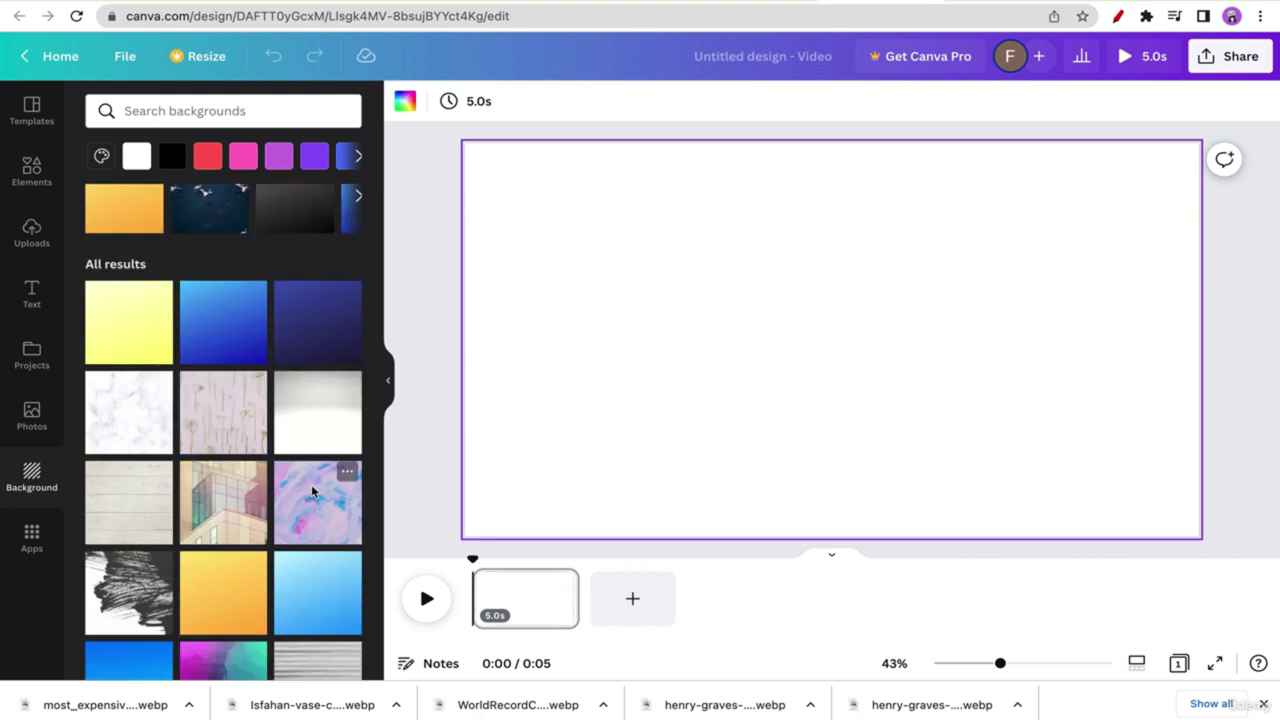
click(312, 492)
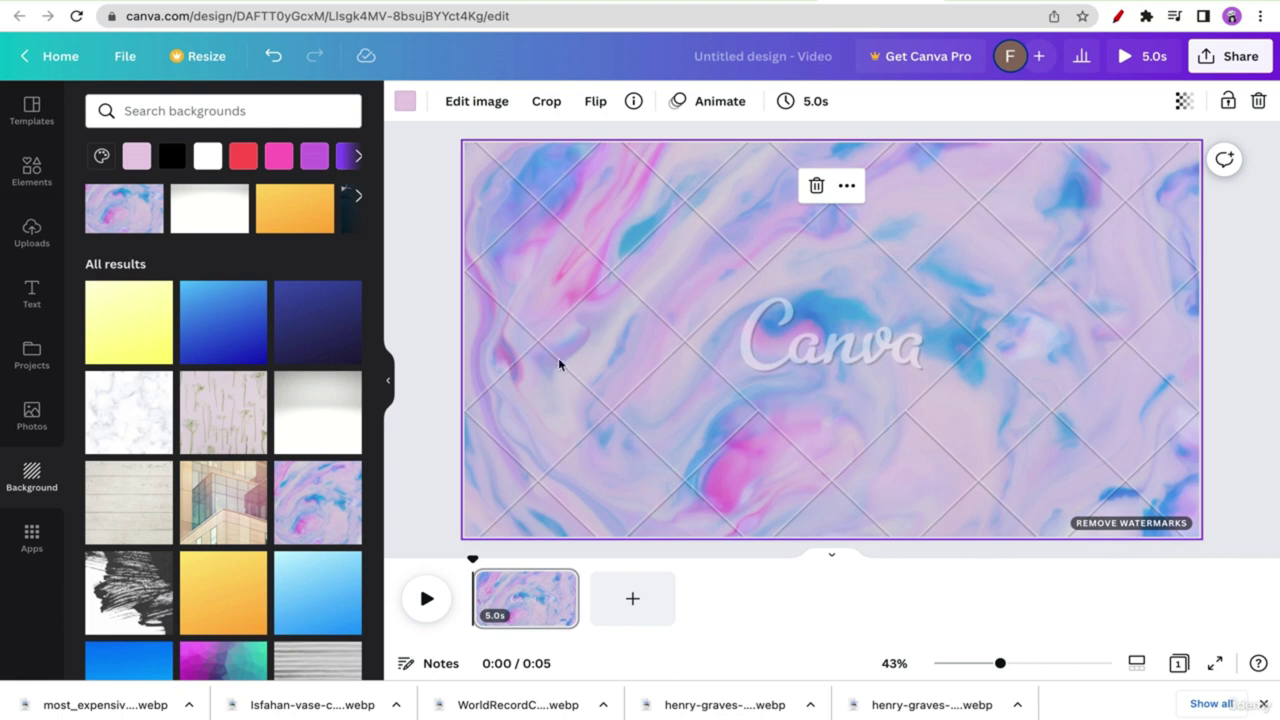
- Set the page background to the white image with small pumpkins, candy corn and autumn leaves
scroll(251, 528, down, 4)
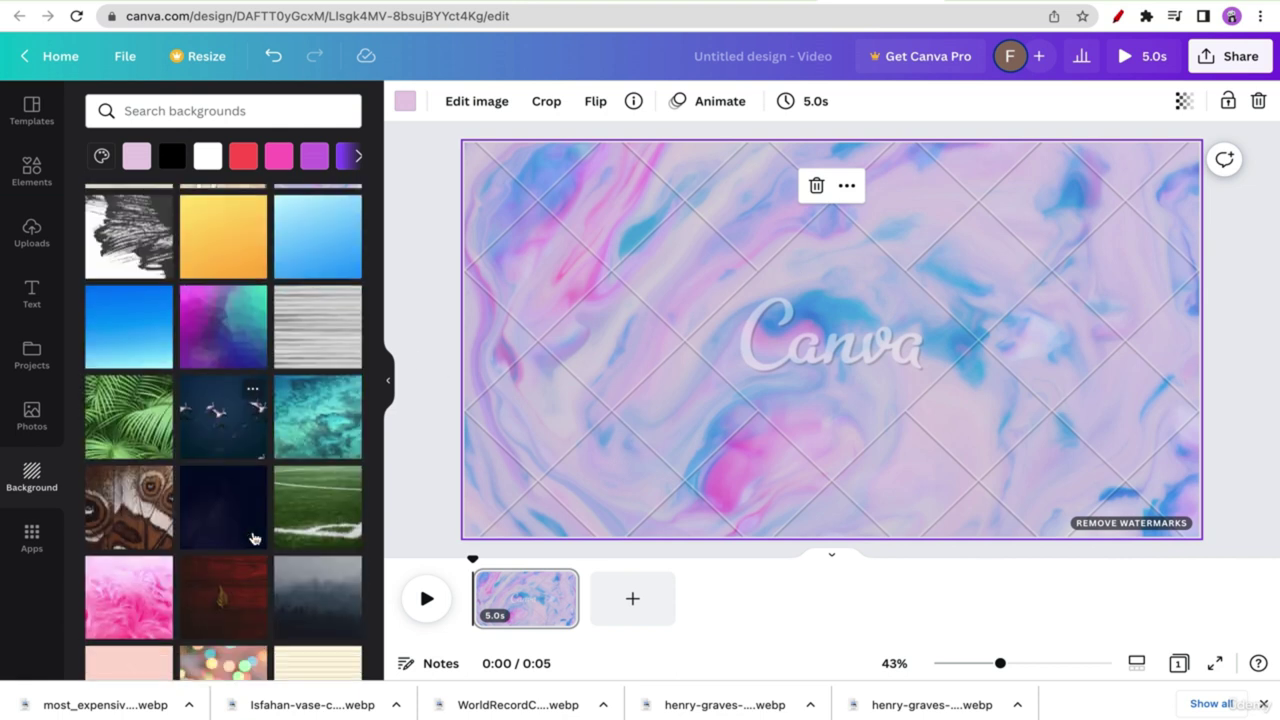
scroll(222, 400, down, 3)
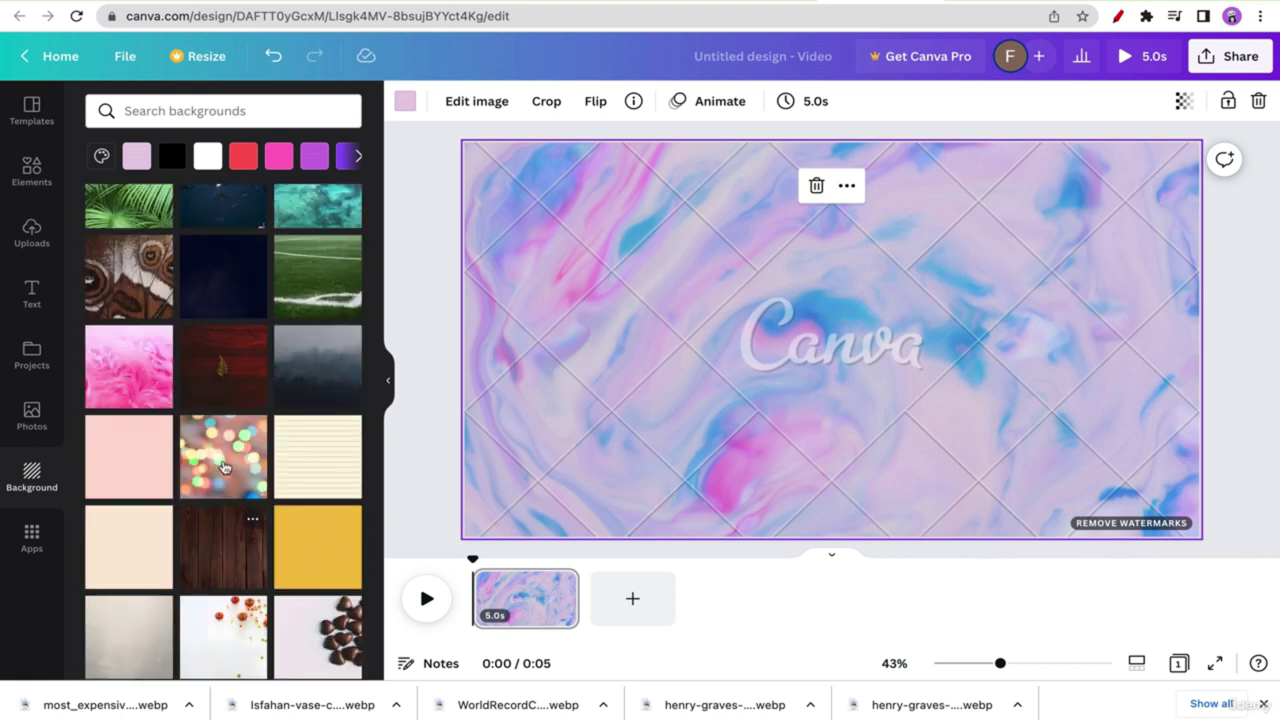
scroll(221, 510, down, 2)
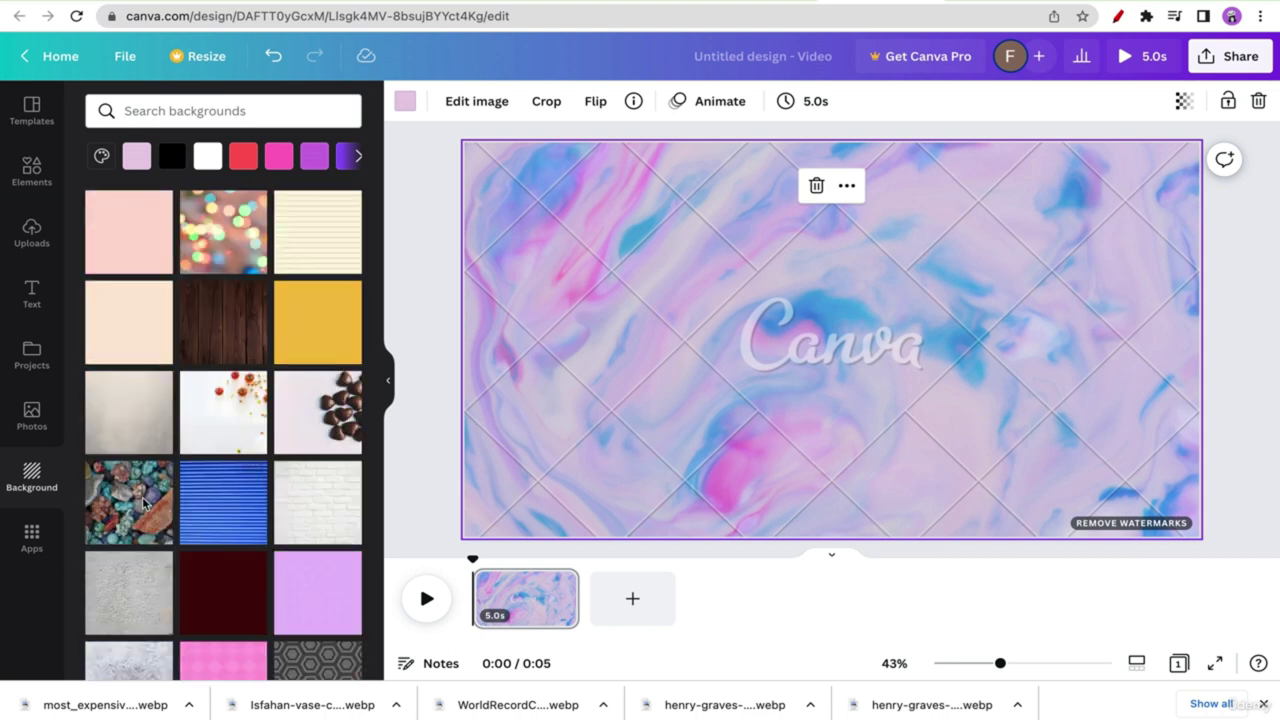
scroll(248, 470, down, 1)
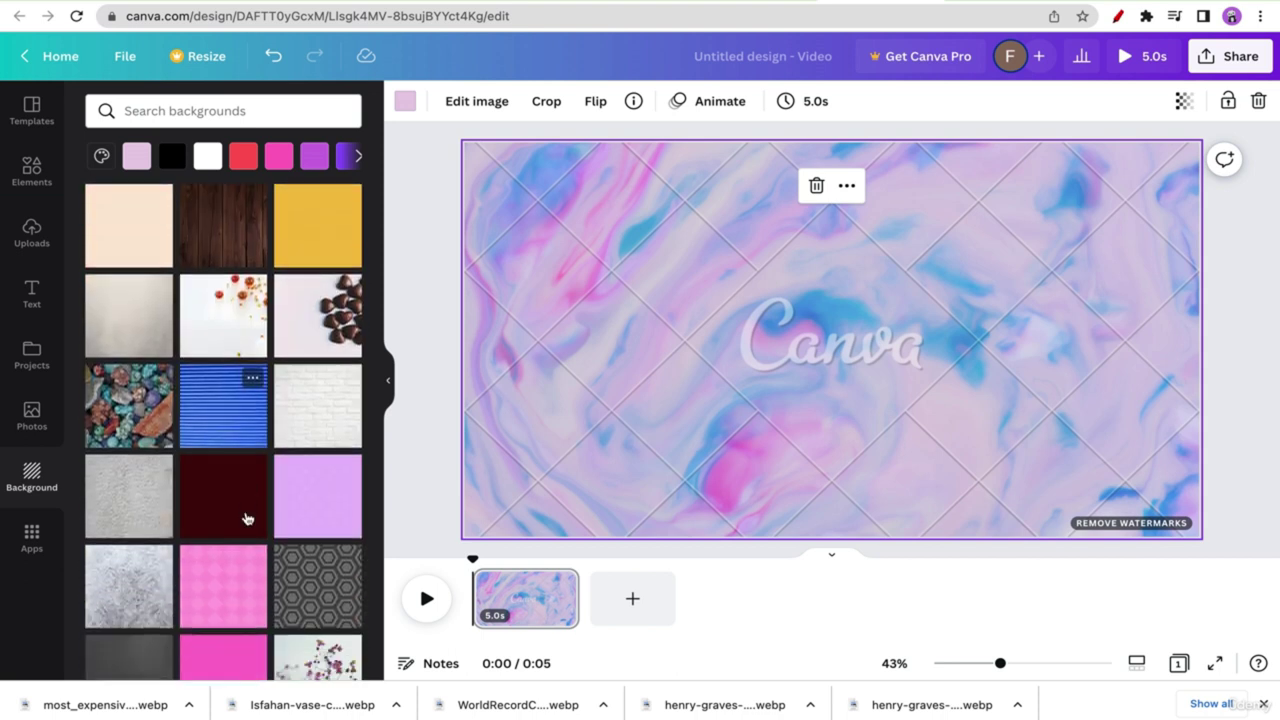
click(230, 335)
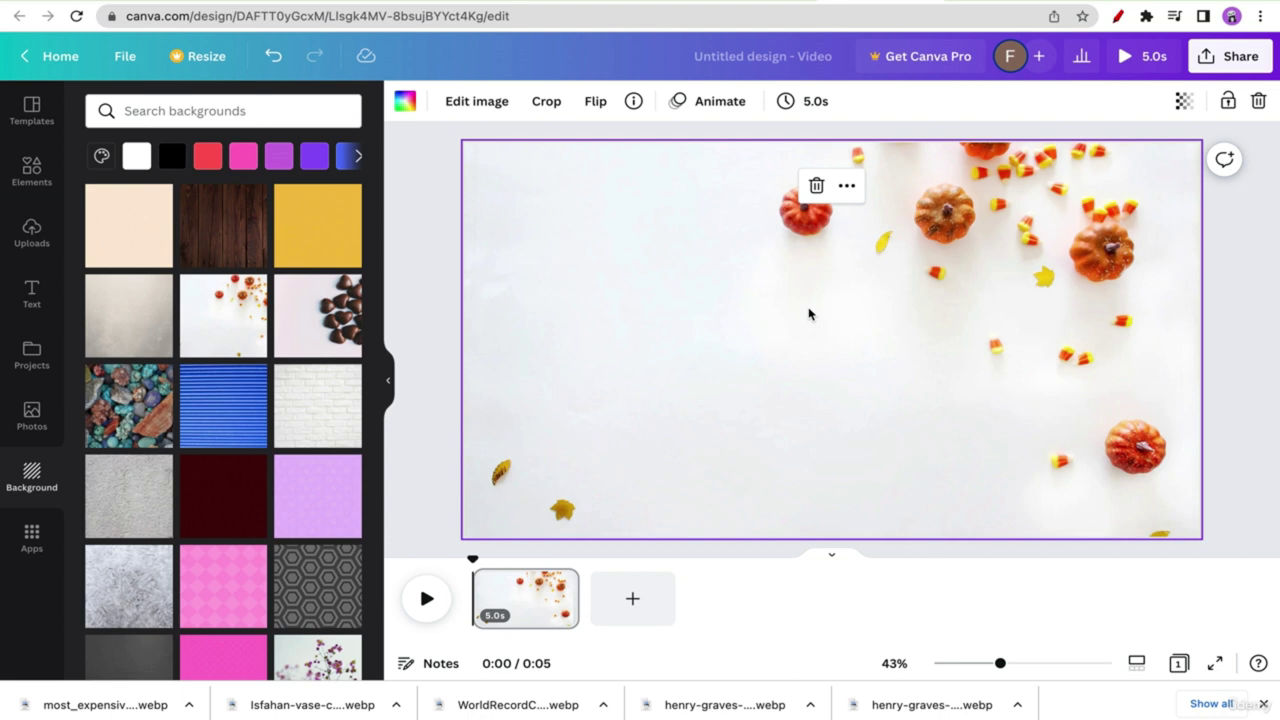
- Add the uploaded green Chinese bowl image to the page and place it in the lower-left part of the page
click(31, 234)
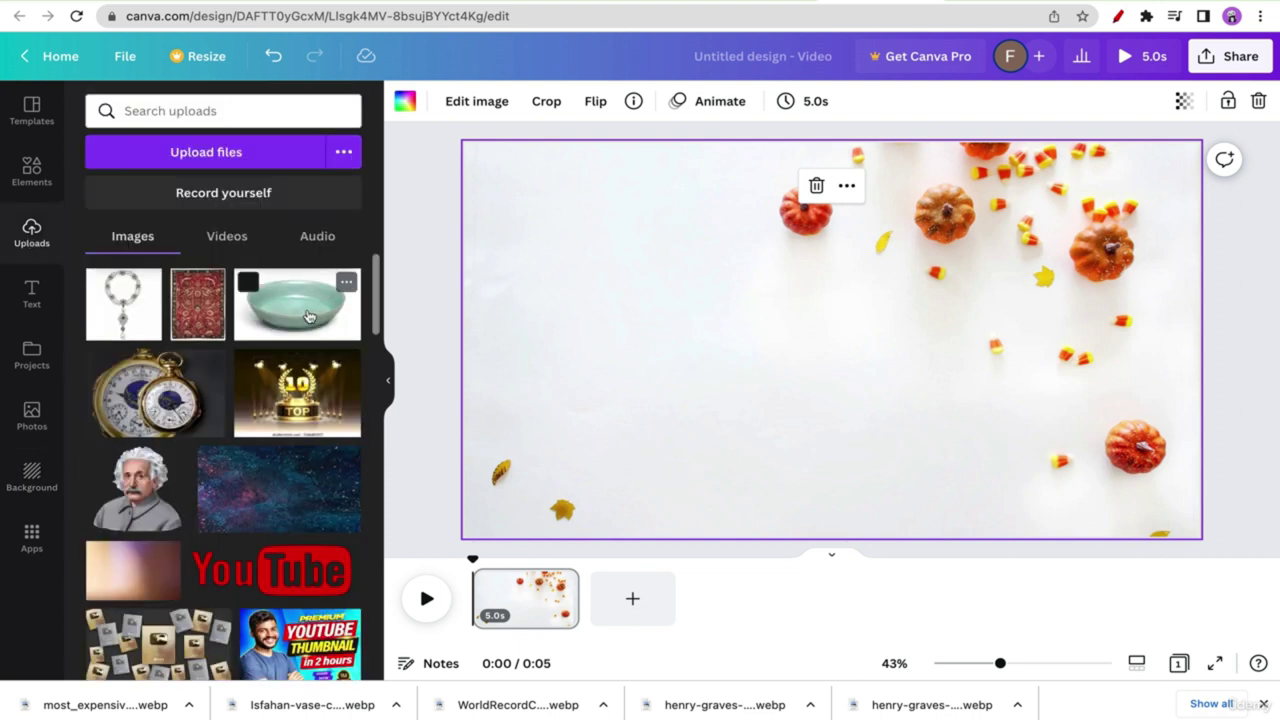
click(308, 316)
mouse_move(770, 372)
mouse_down()
mouse_move(717, 380)
mouse_move(750, 387)
mouse_up()
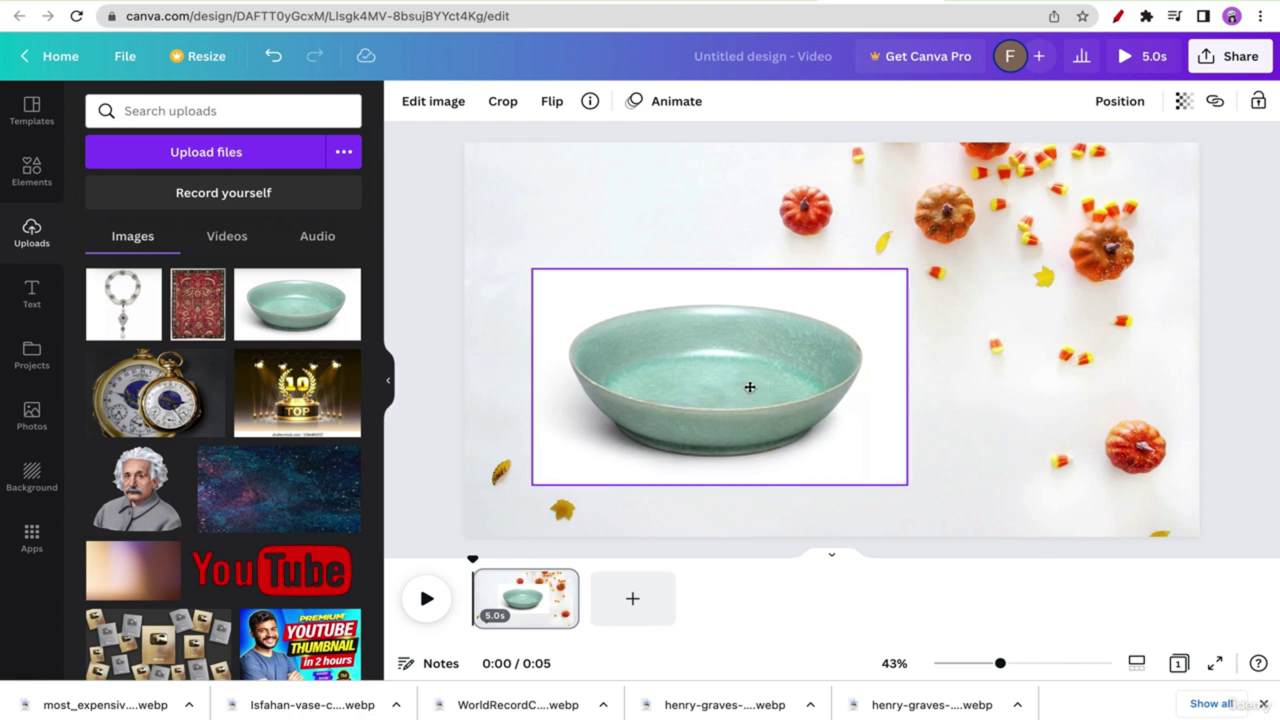
- Switch to the antiques article and copy the price "$37.68 million" from the Ru Guanyao Brush Washer Bowl section
click(849, 129)
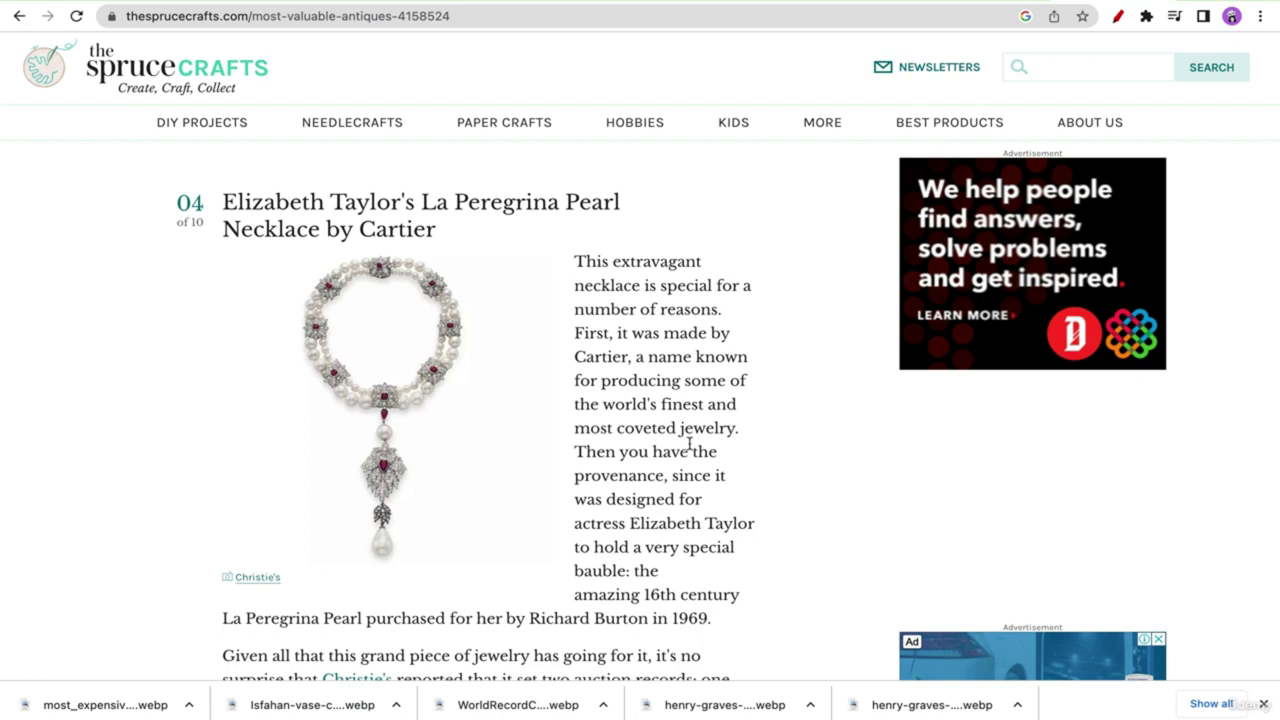
scroll(686, 443, up, 10)
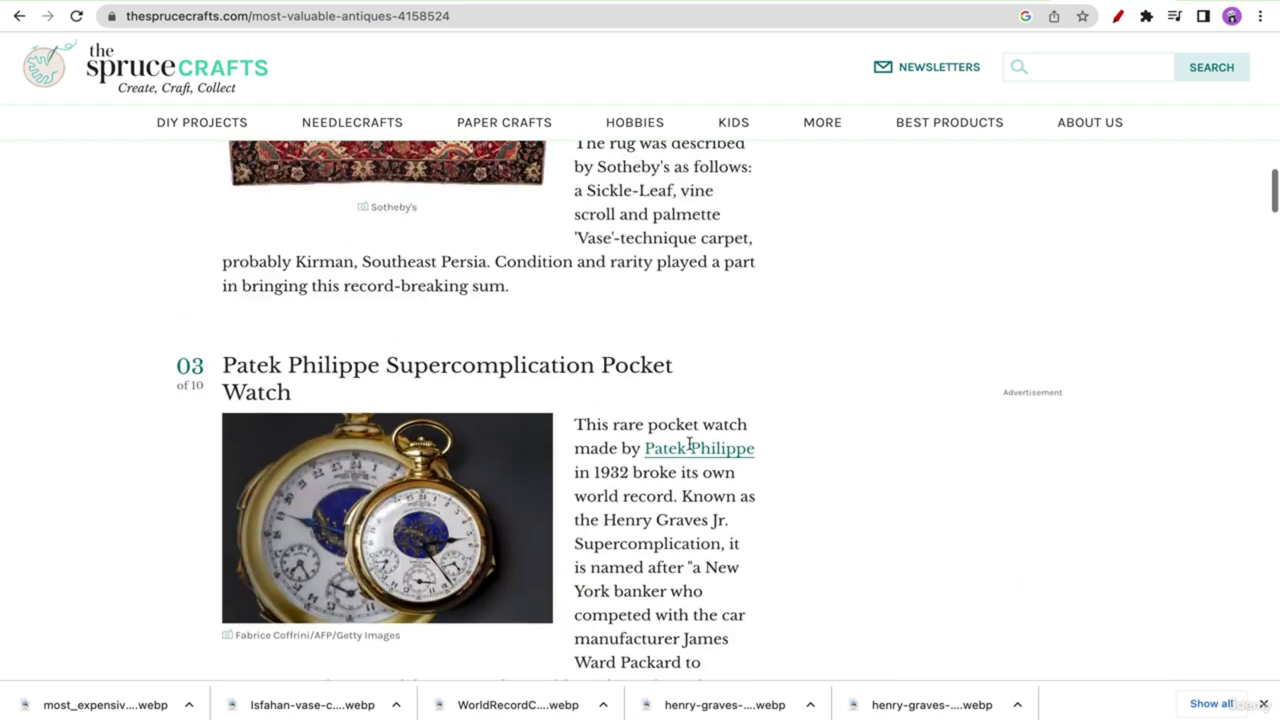
scroll(689, 449, up, 12)
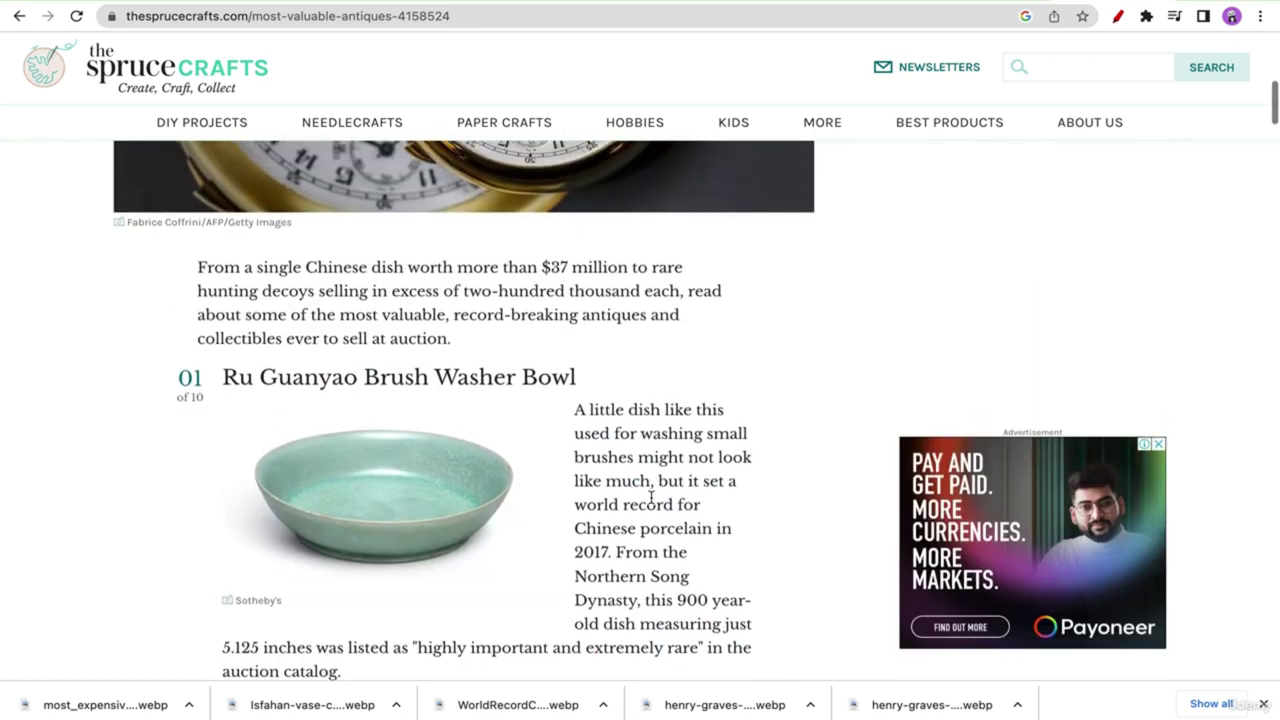
scroll(655, 517, down, 3)
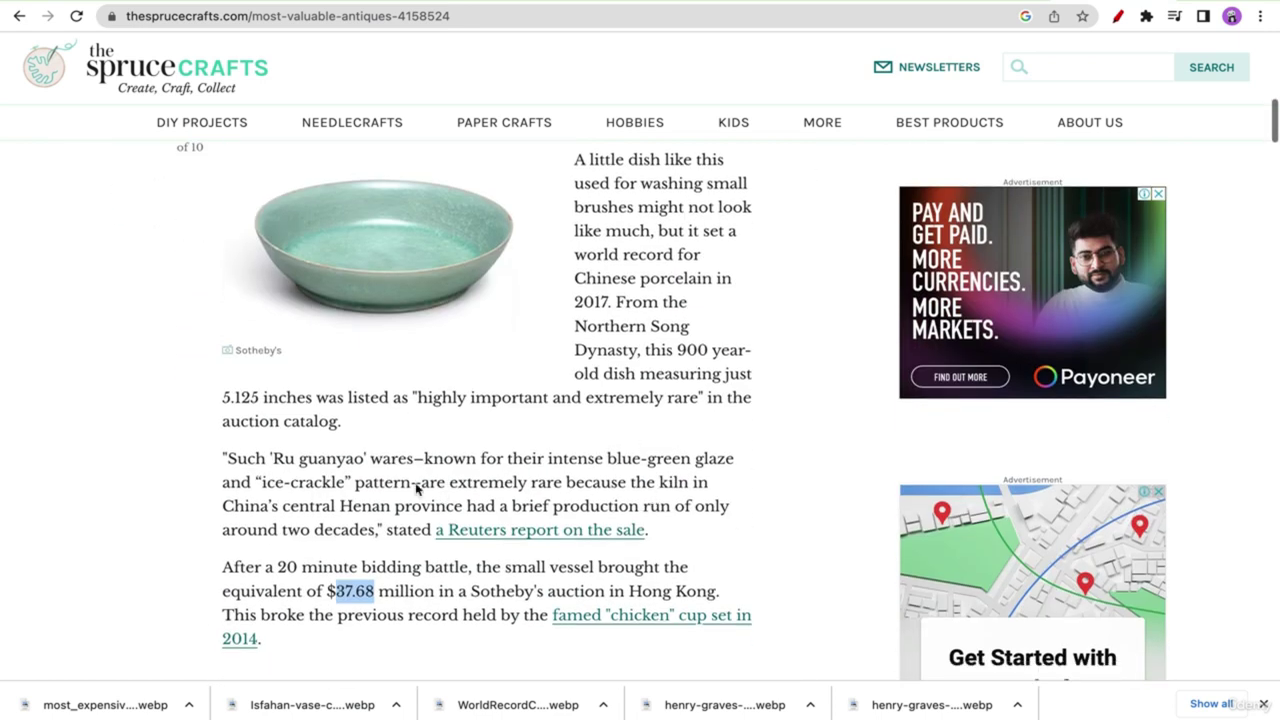
click(372, 591)
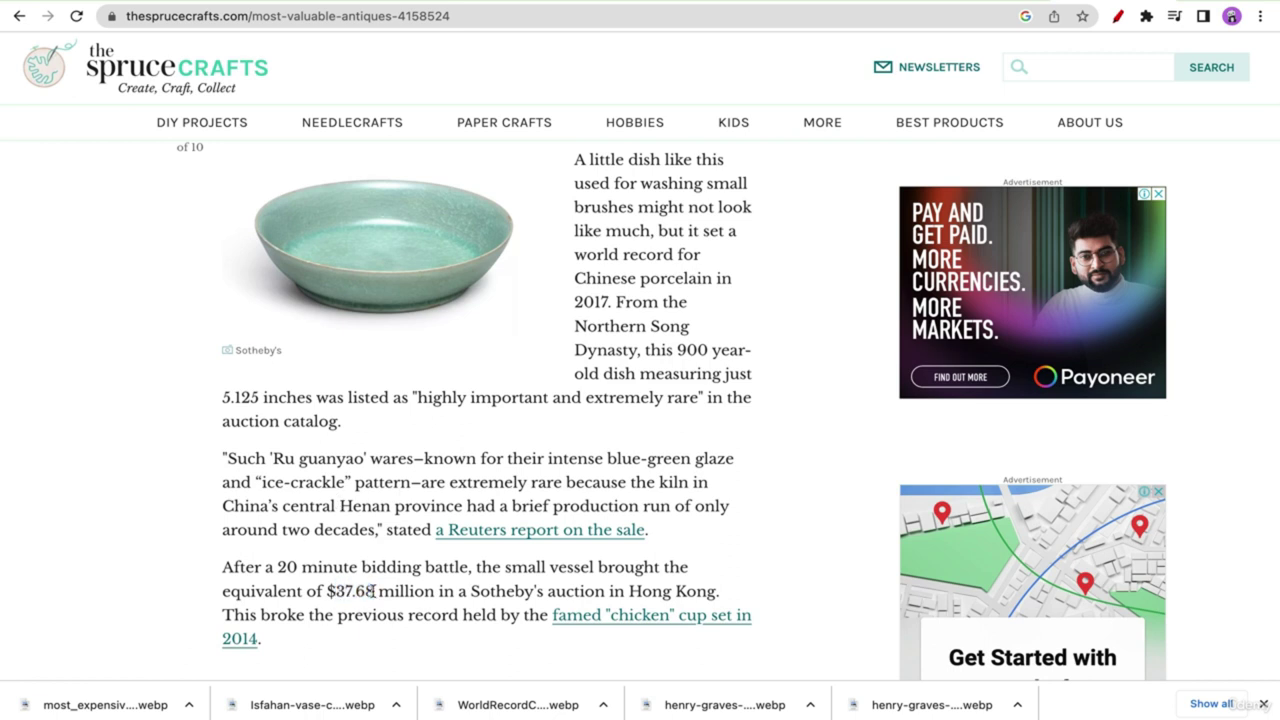
drag(434, 591, 329, 591)
key(ctrl+c)
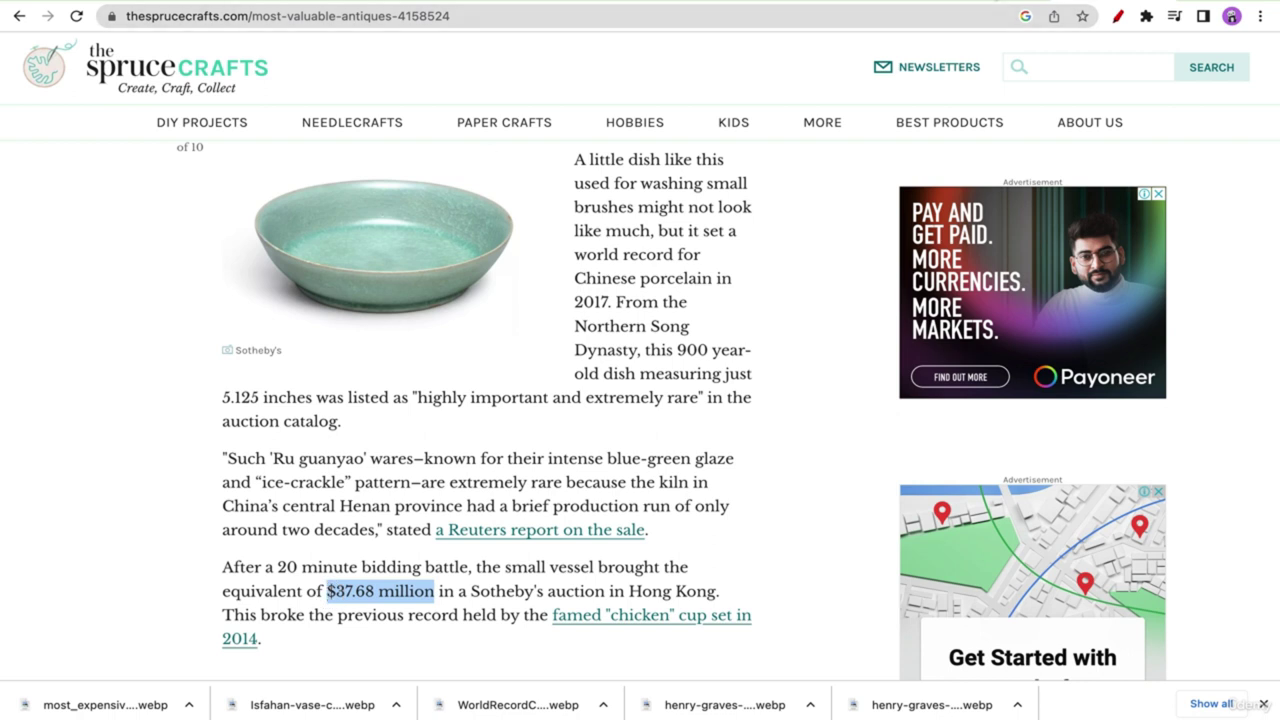
- Back in the Canva video design, add the heading "$37.68 million", place it just below the bowl image and shrink it to about size 79
key(ctrl+Tab)
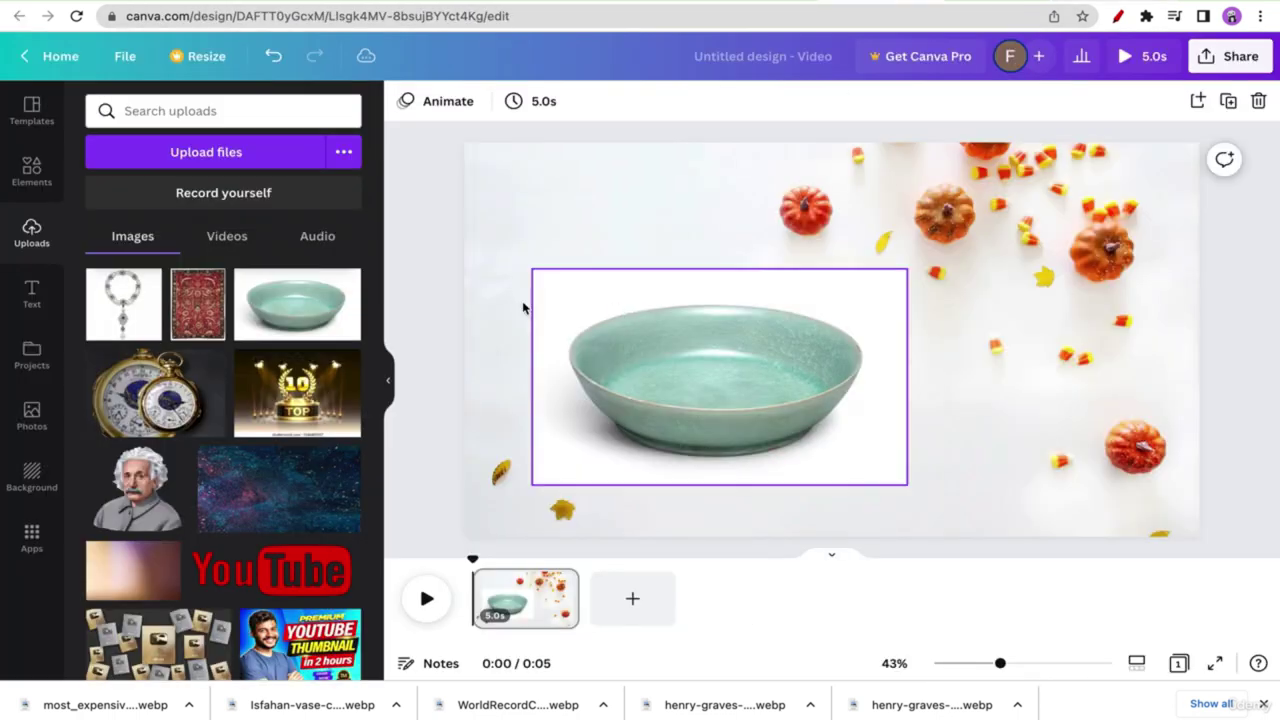
click(33, 293)
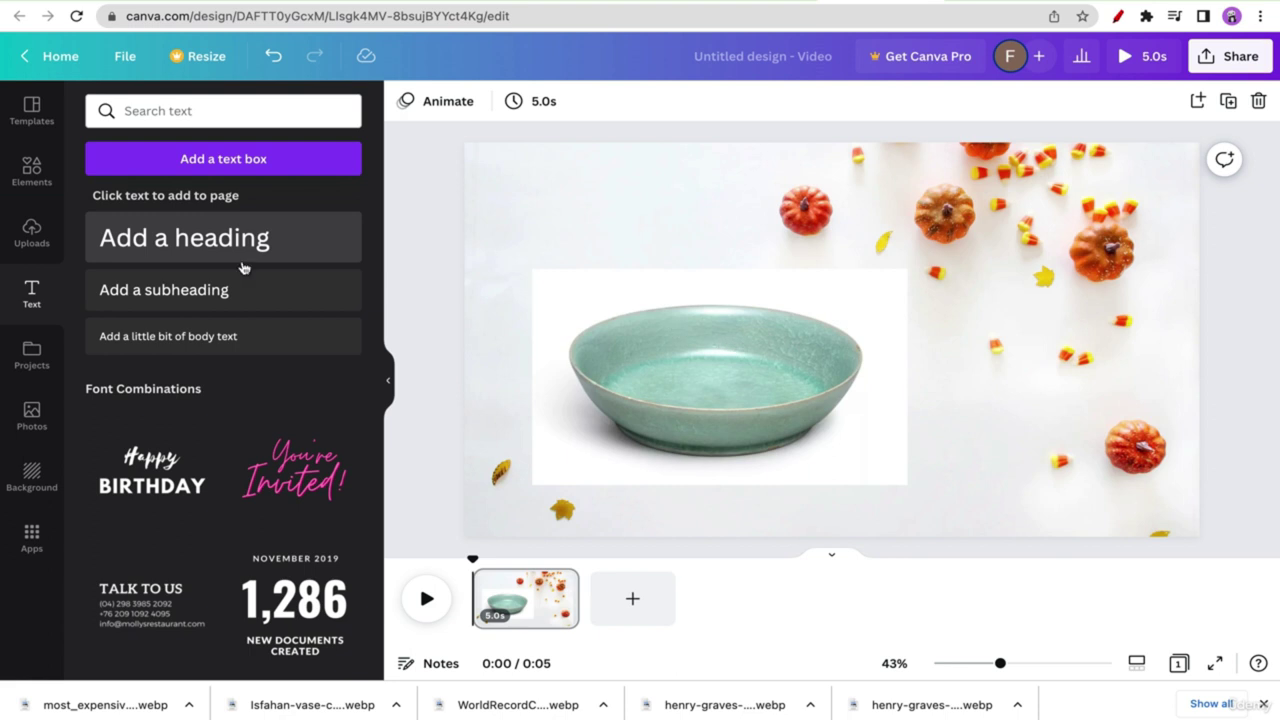
click(358, 248)
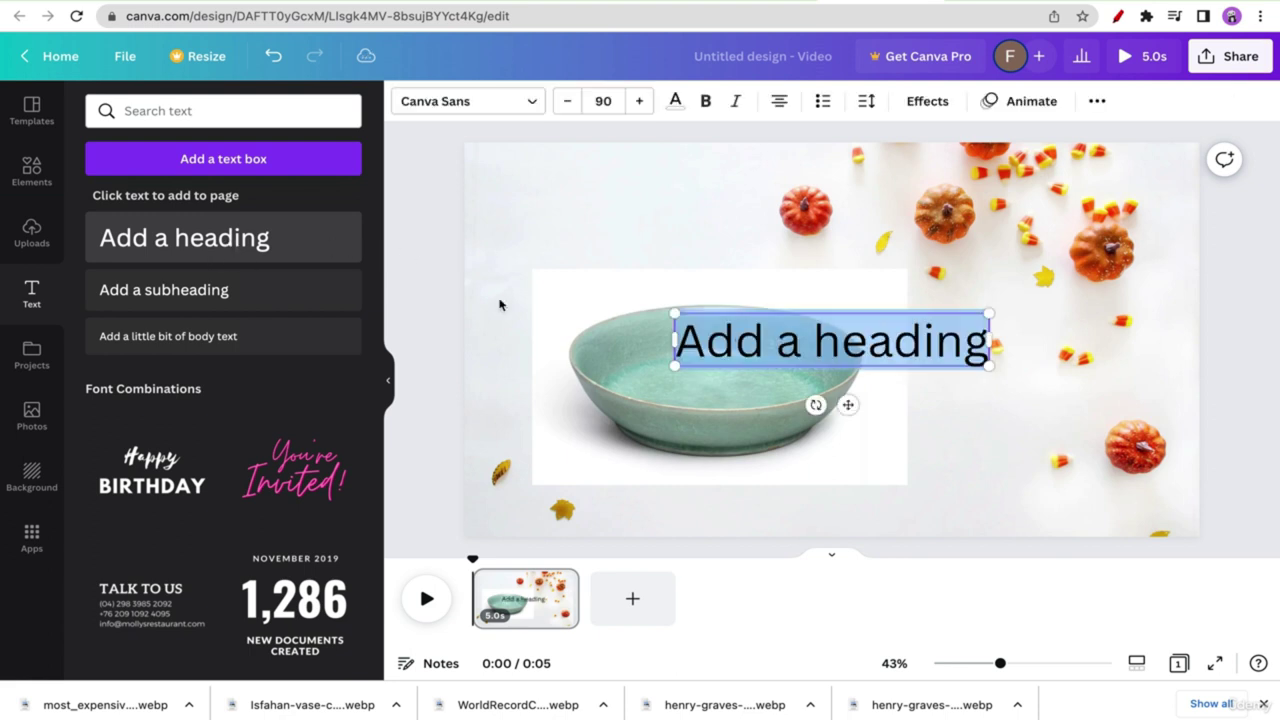
key(ctrl+v)
click(852, 357)
drag(852, 357, 796, 488)
drag(932, 537, 895, 531)
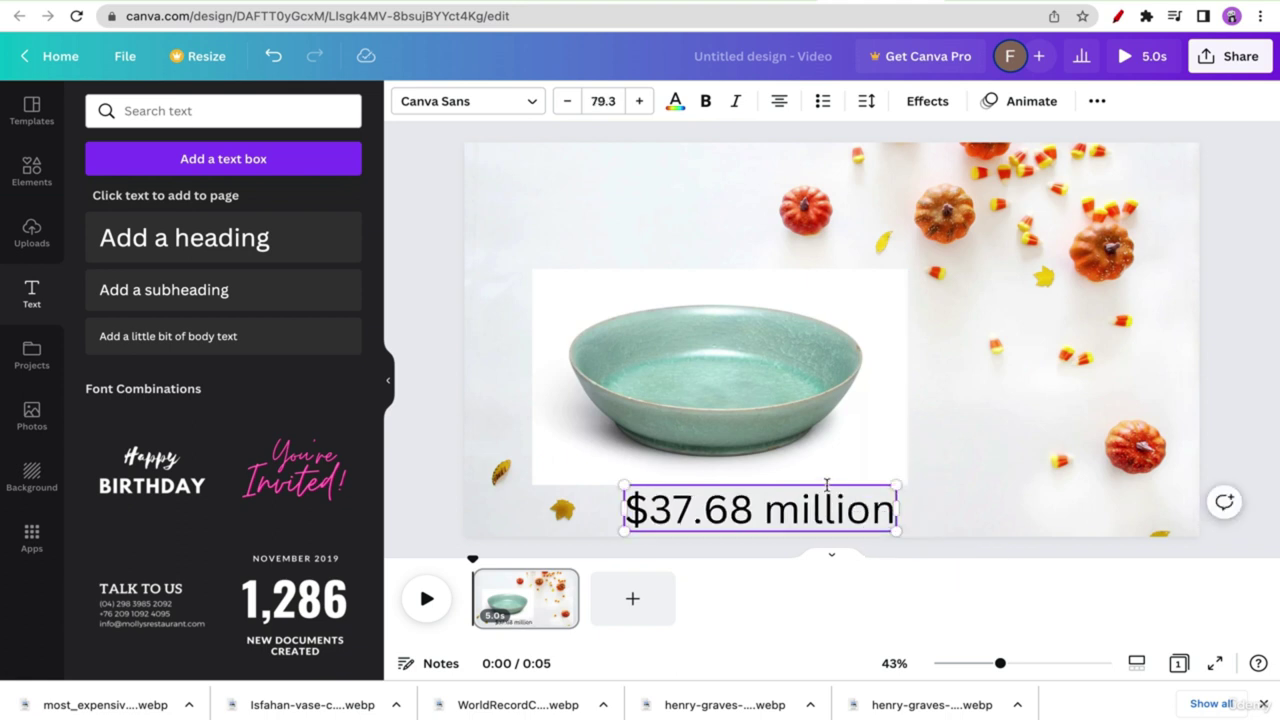
- Move the "$37.68 million" text so it sits just beneath the bowl image
drag(827, 487, 798, 490)
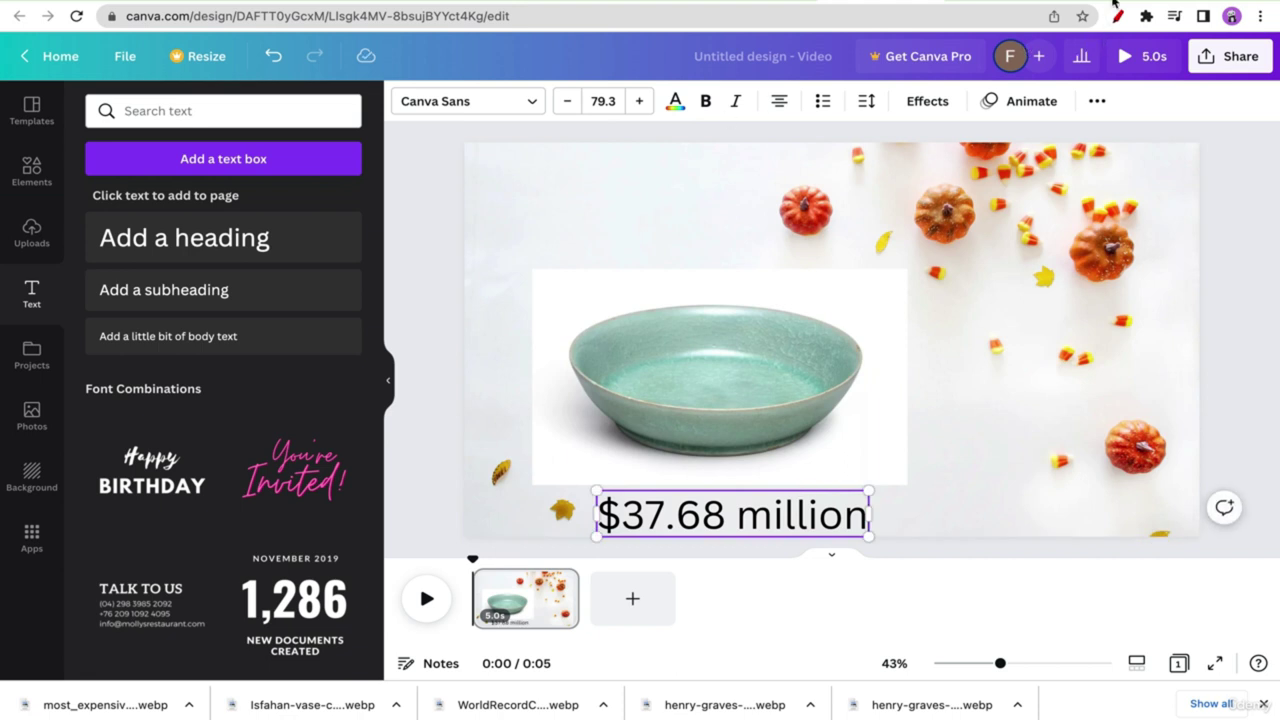
- Copy the title "Ru Guanyao Brush Washer Bowl" from the Spruce Crafts article and insert it as a new heading in the Canva design
key(ctrl+Tab)
scroll(709, 320, up, 5)
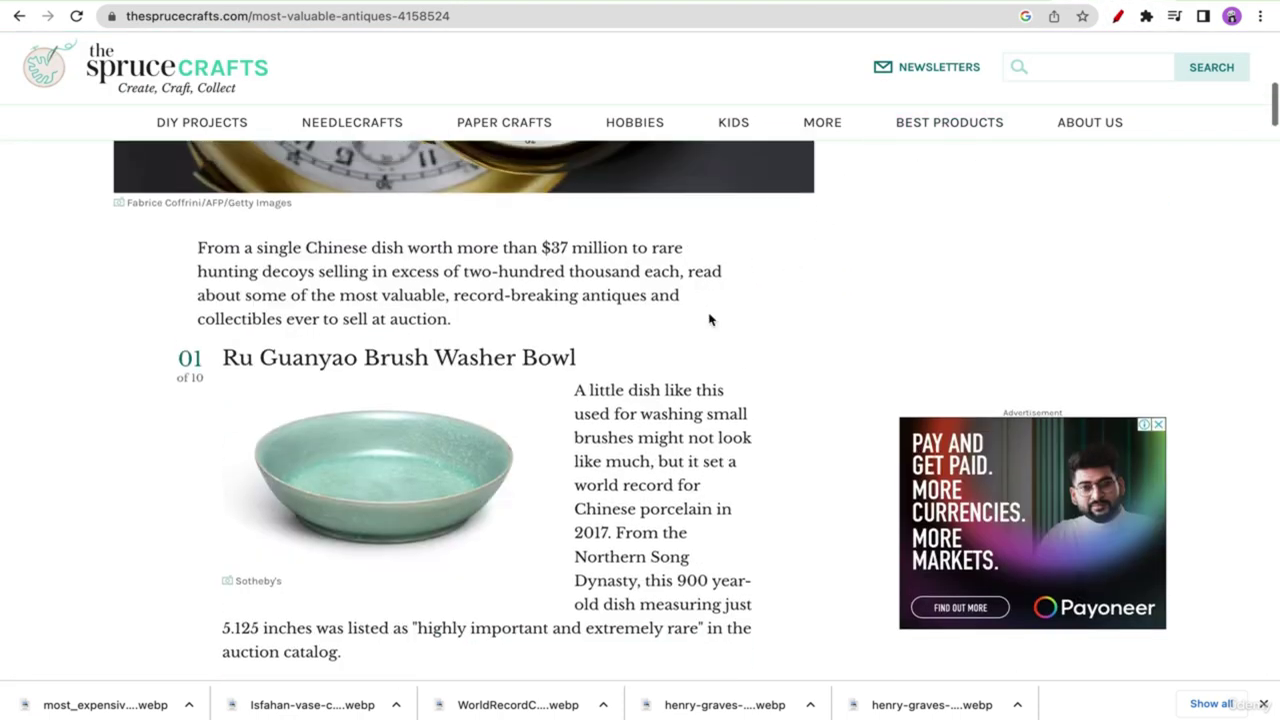
triple_click(345, 375)
key(ctrl+c)
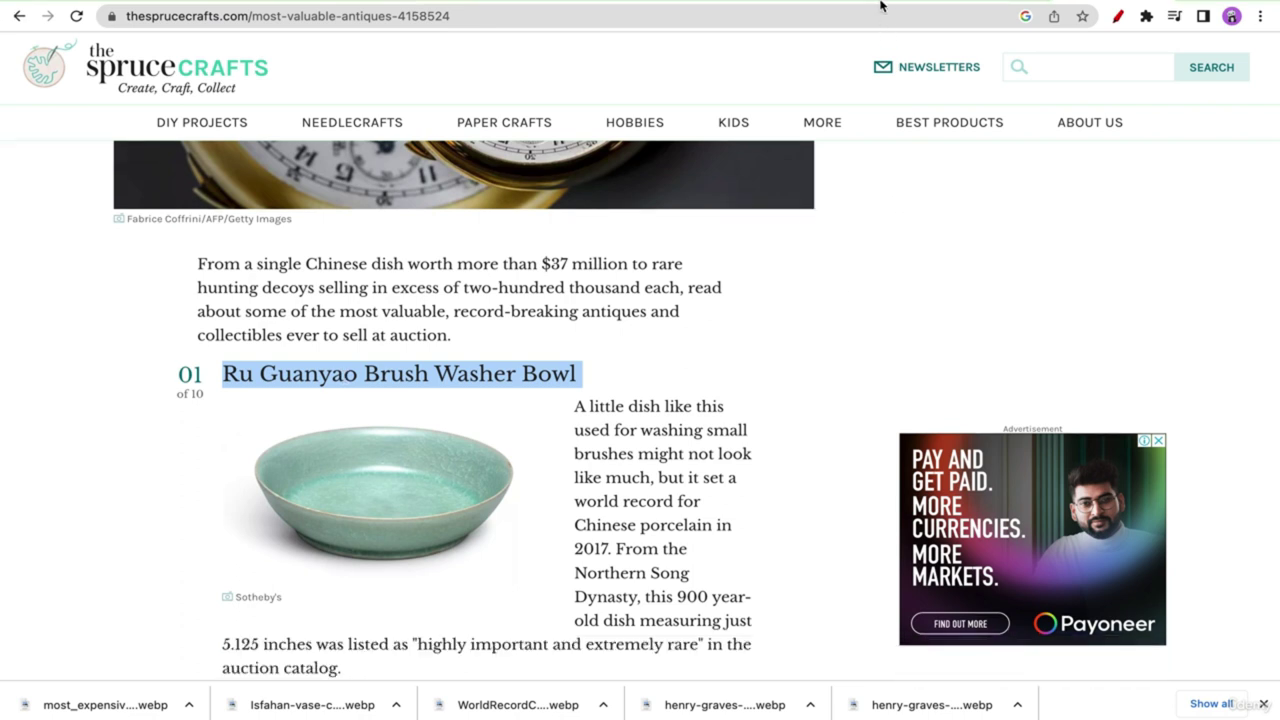
key(ctrl+Tab)
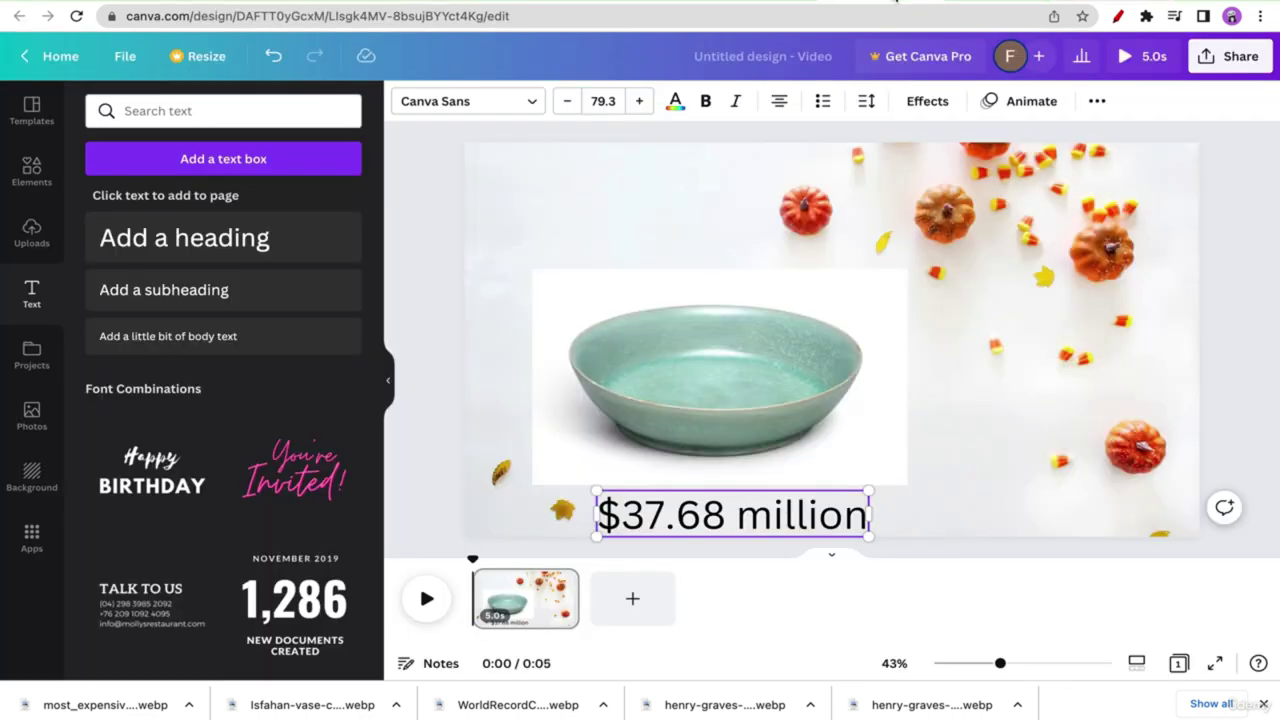
click(243, 257)
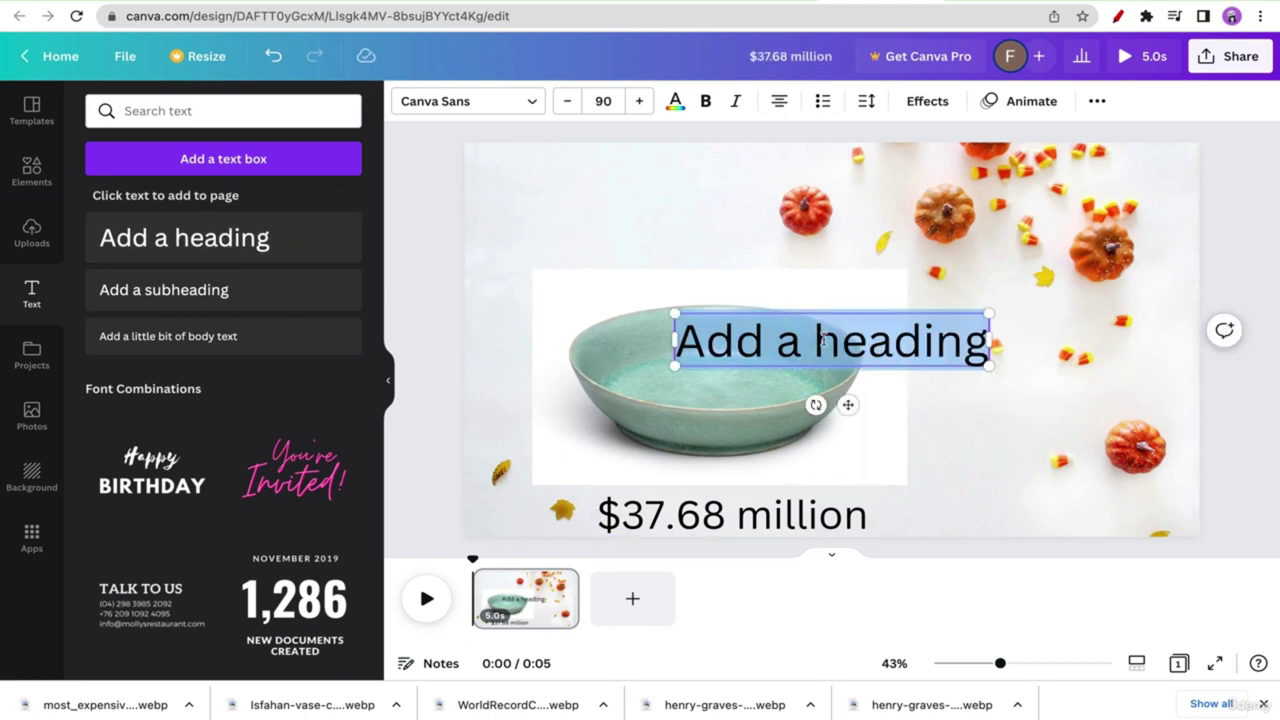
key(ctrl+v)
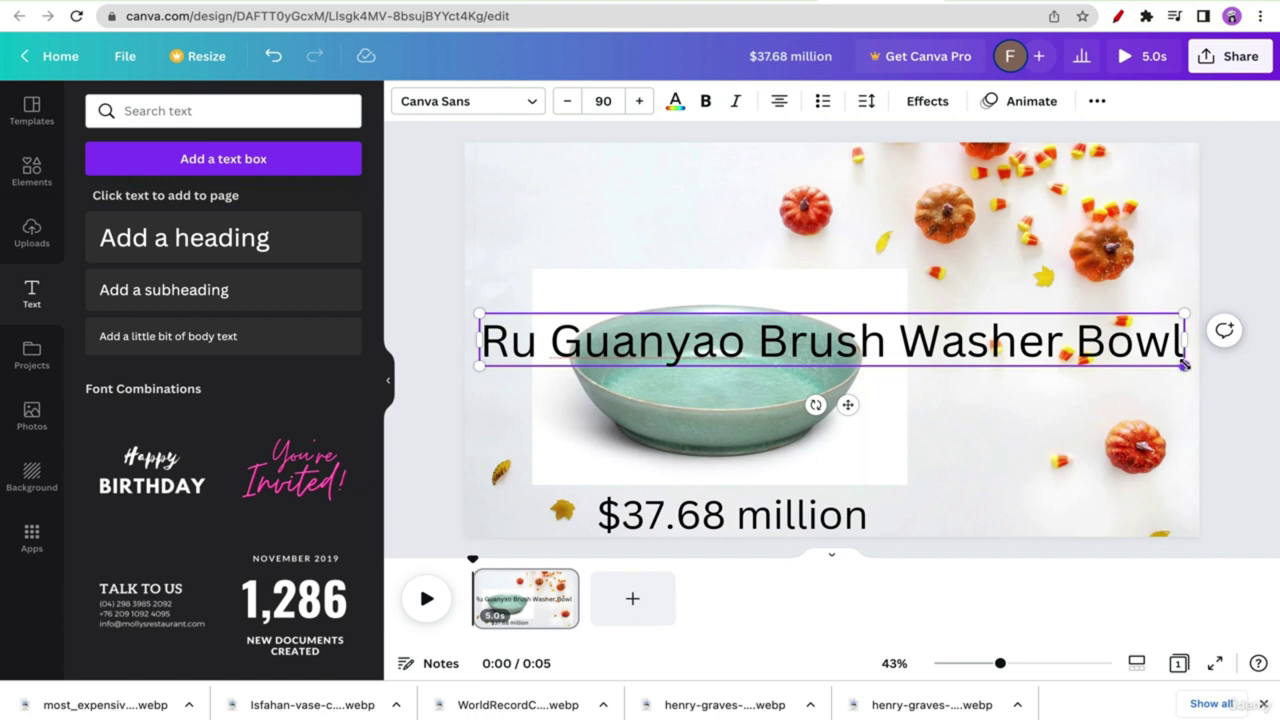
- Shrink the "Ru Guanyao Brush Washer Bowl" heading to font size 49.7 and place it just above the bowl image
drag(1037, 350, 868, 330)
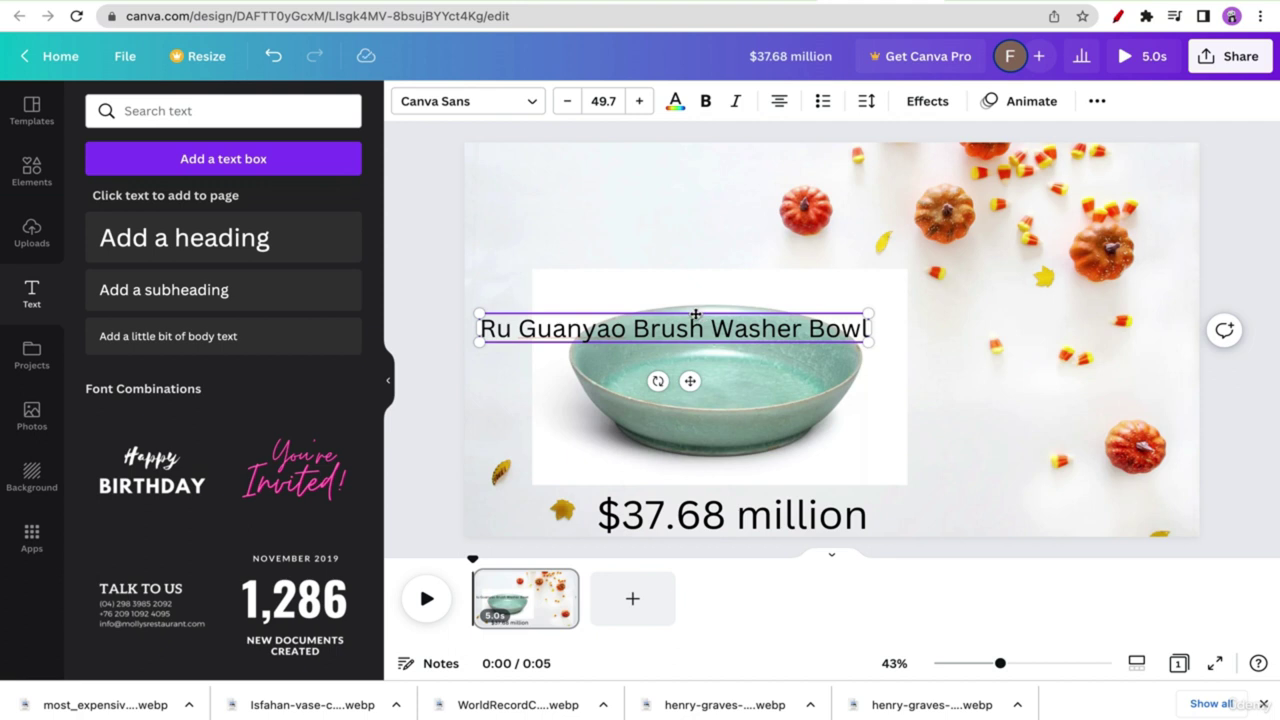
click(698, 316)
drag(743, 311, 742, 231)
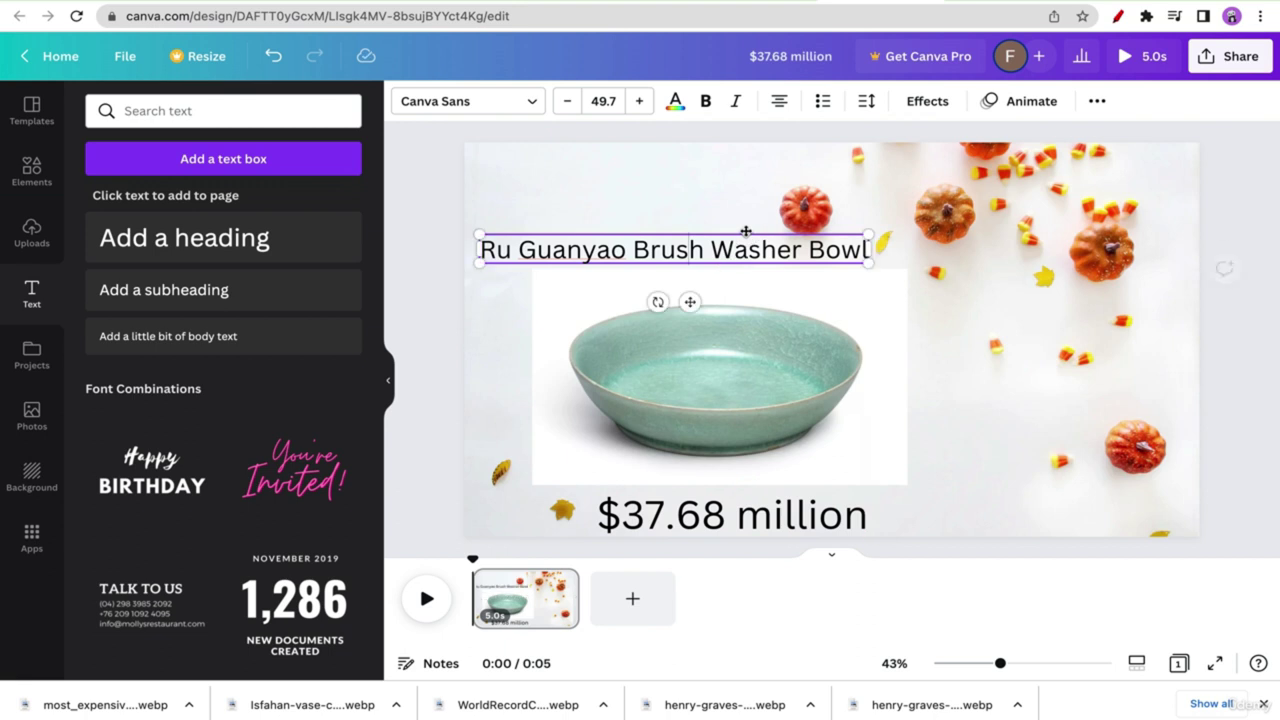
click(445, 219)
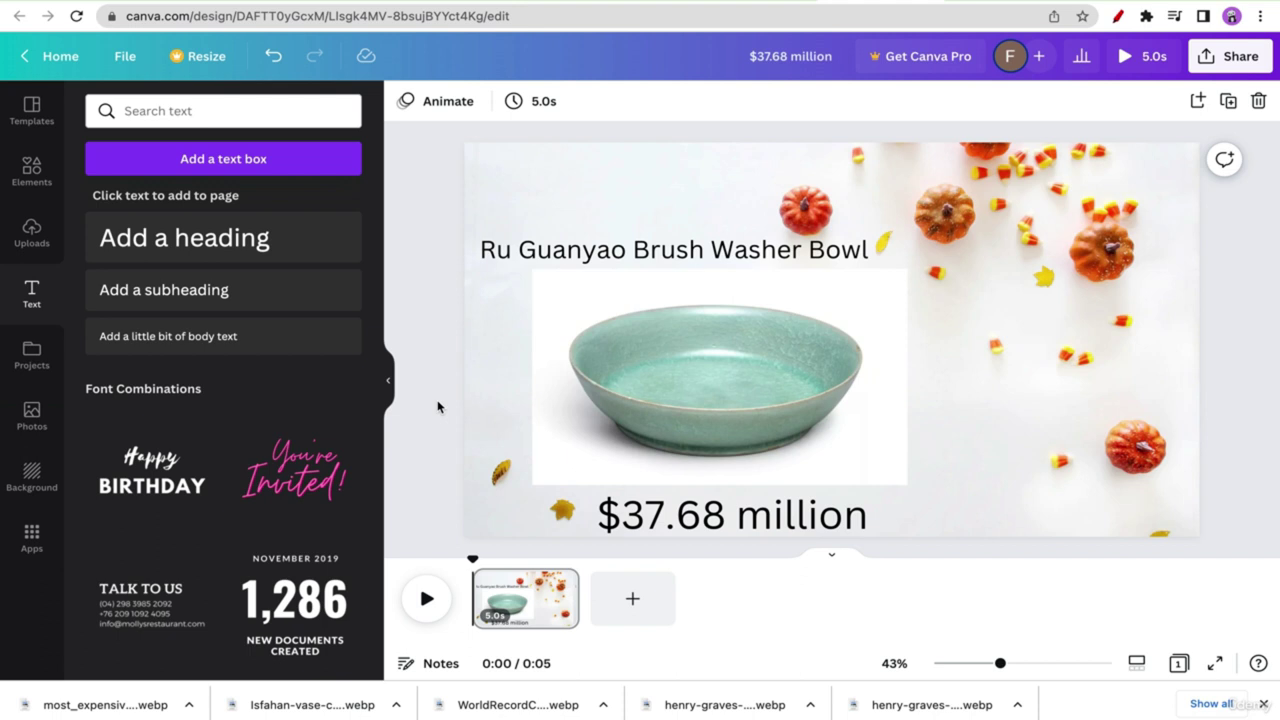
key(ctrl+Tab)
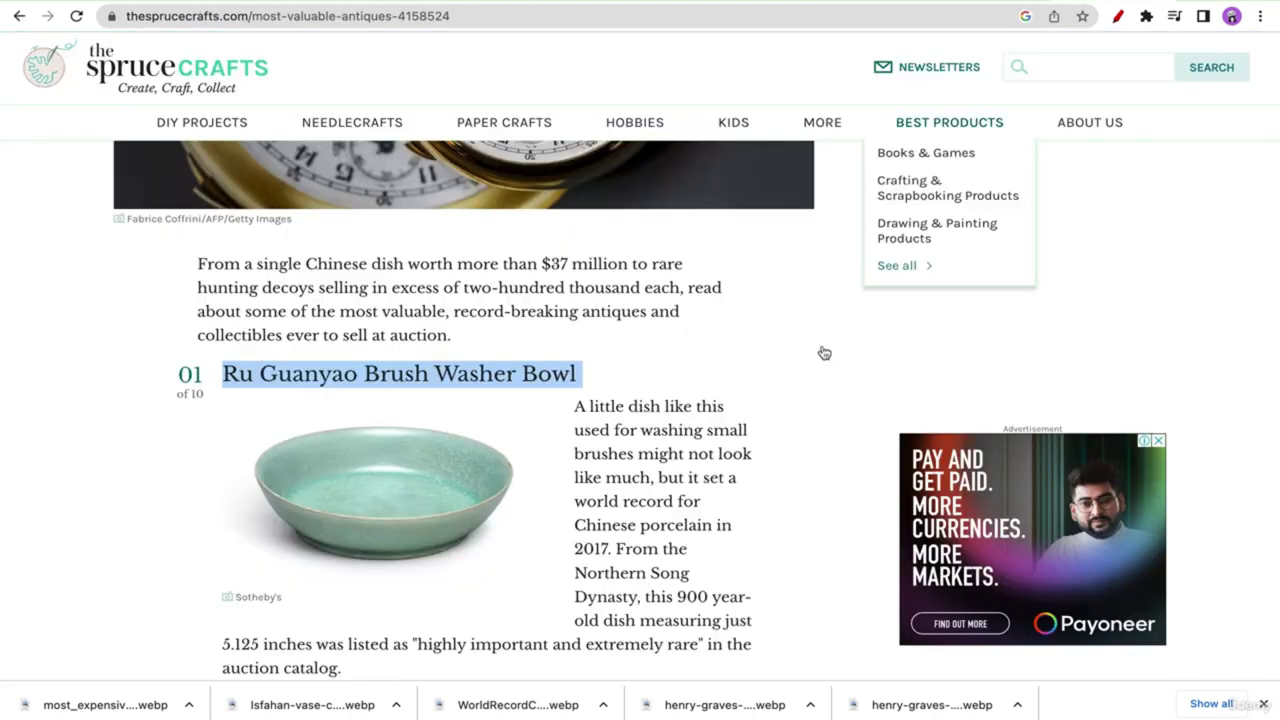
key(ctrl+shift+Tab)
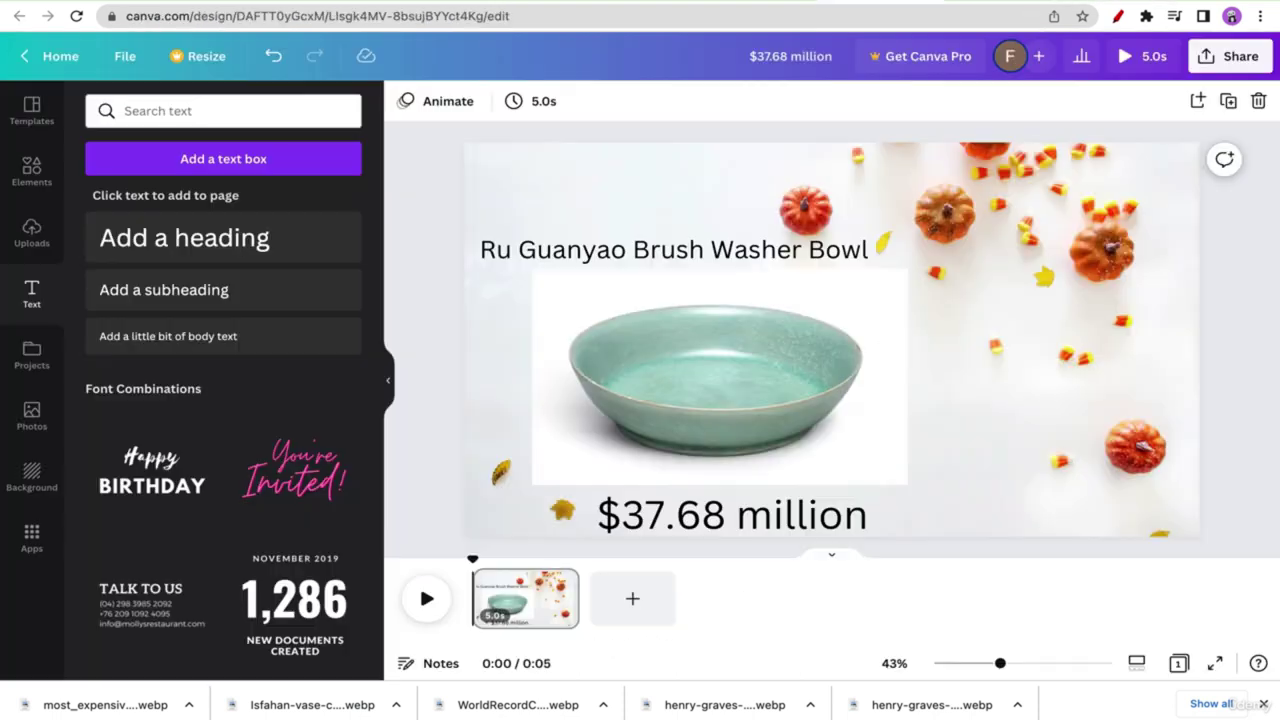
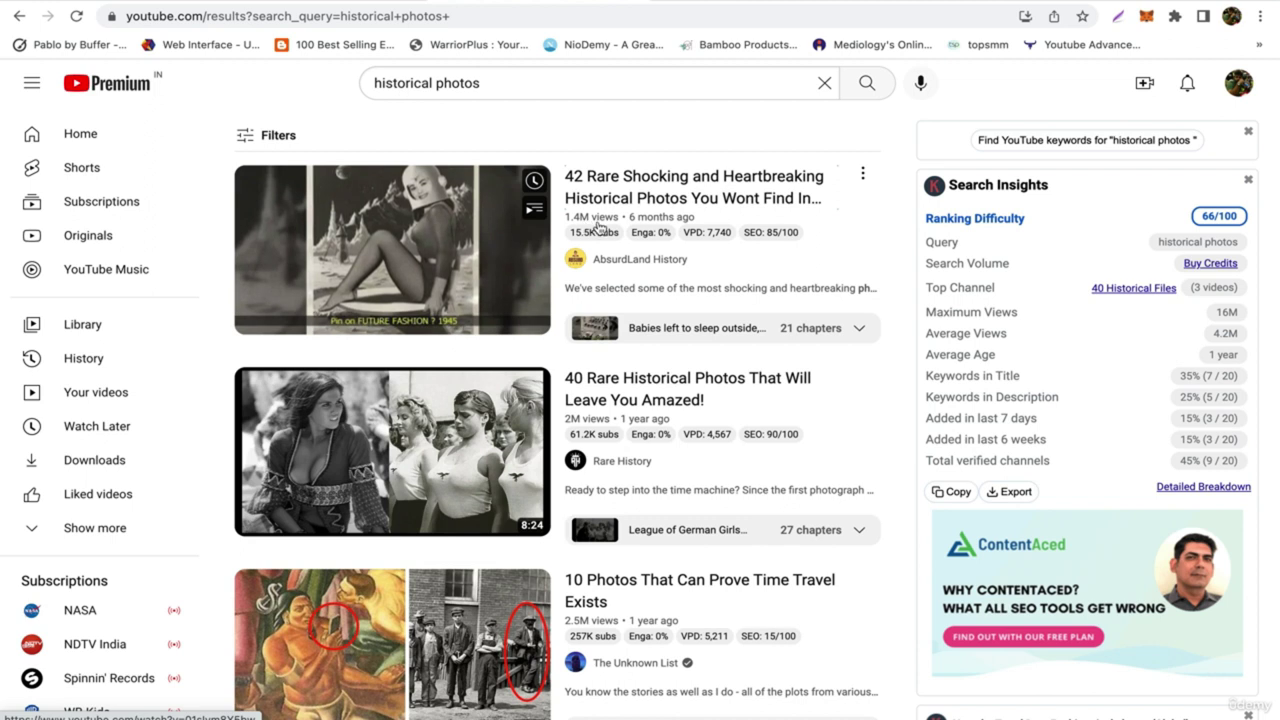
- Examine the YouTube results for "historical photos", comparing the videos' titles, view counts, upload ages and channel sizes
scroll(765, 266, down, 1)
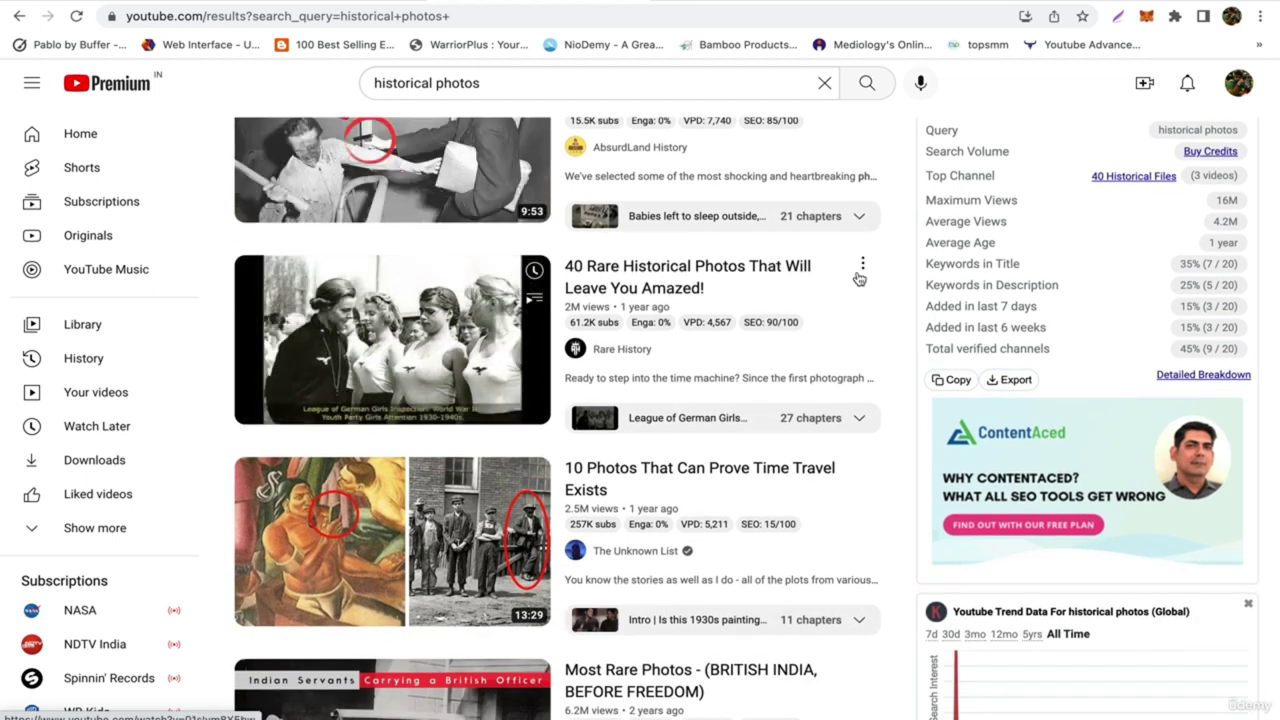
scroll(858, 279, up, 1)
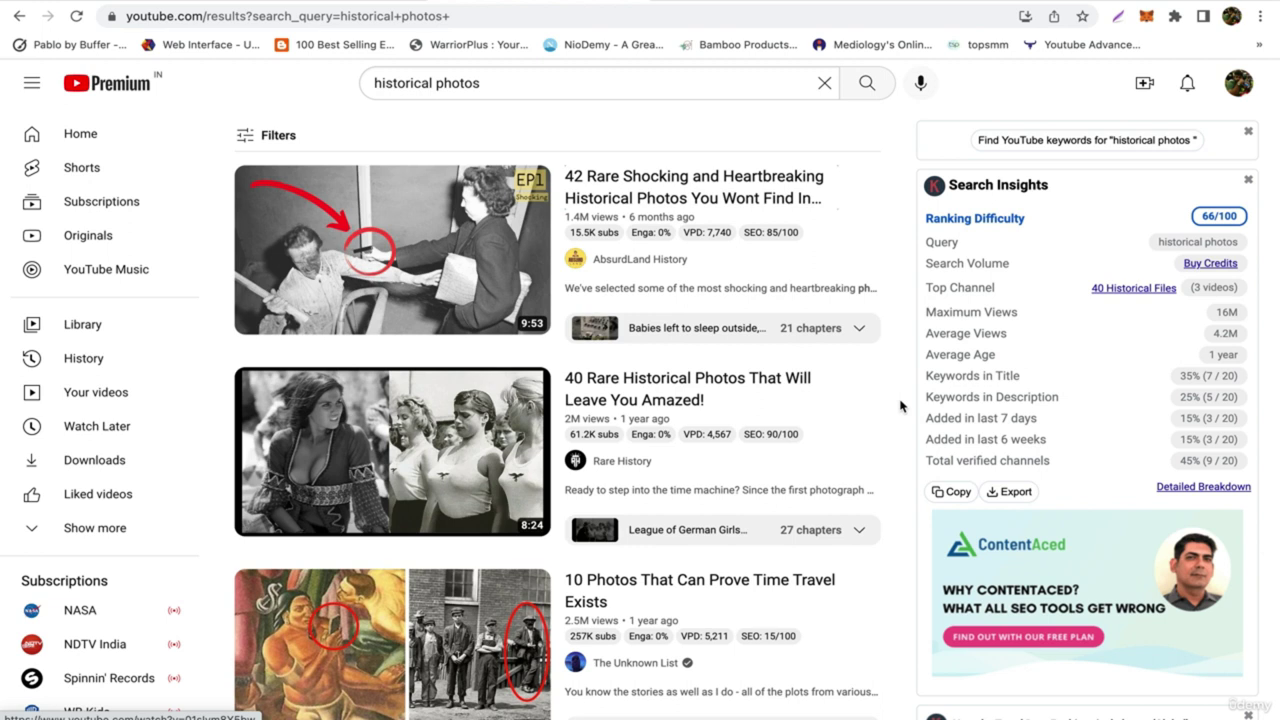
scroll(900, 405, down, 3)
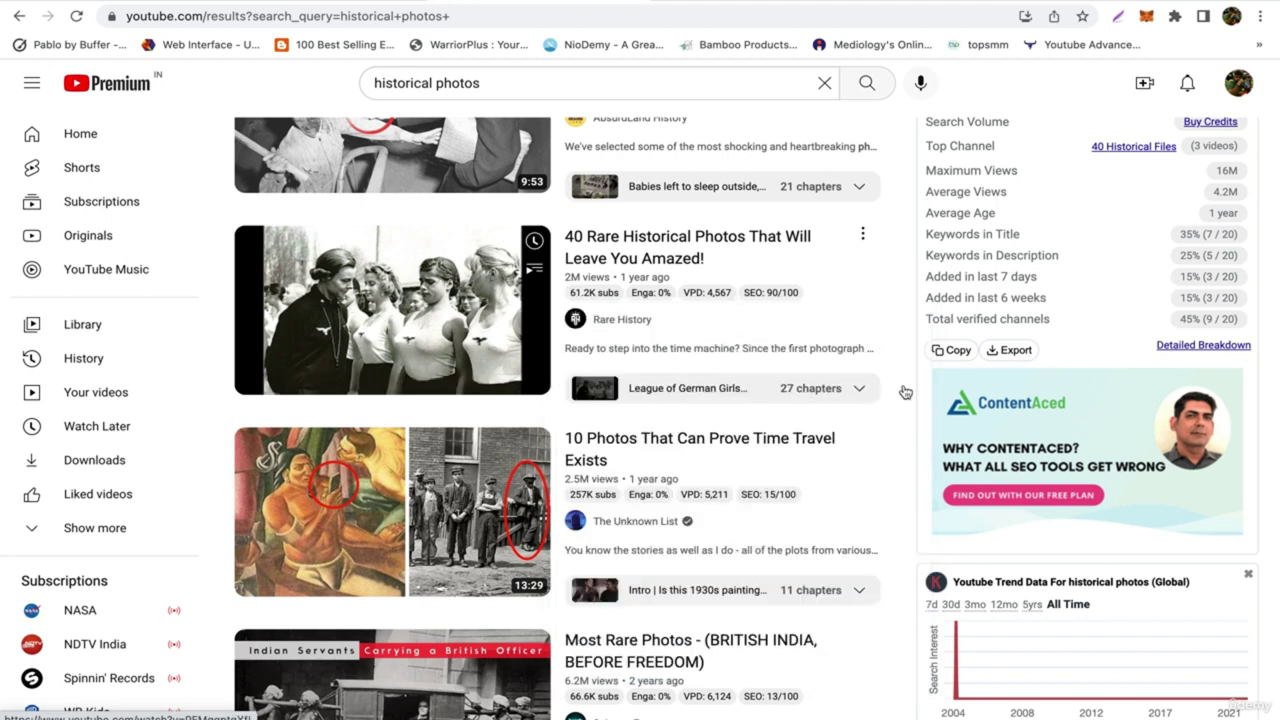
scroll(862, 345, down, 5)
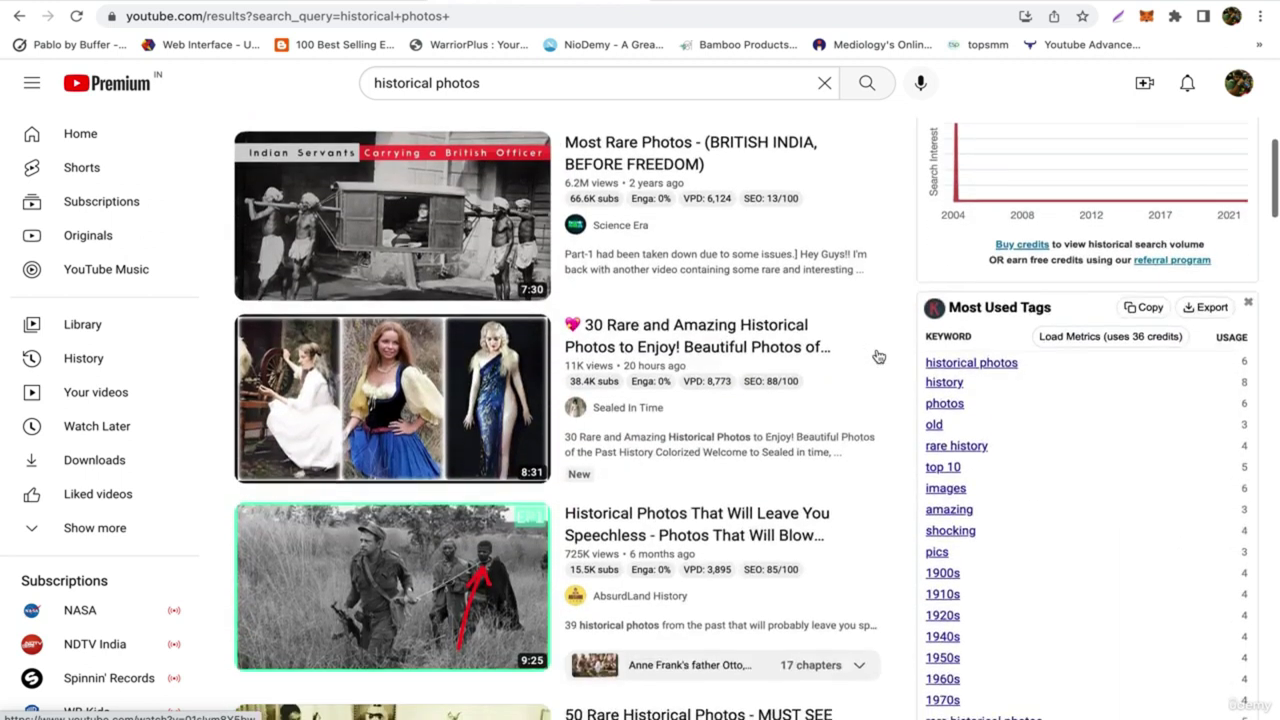
scroll(878, 357, down, 1)
mouse_move(607, 256)
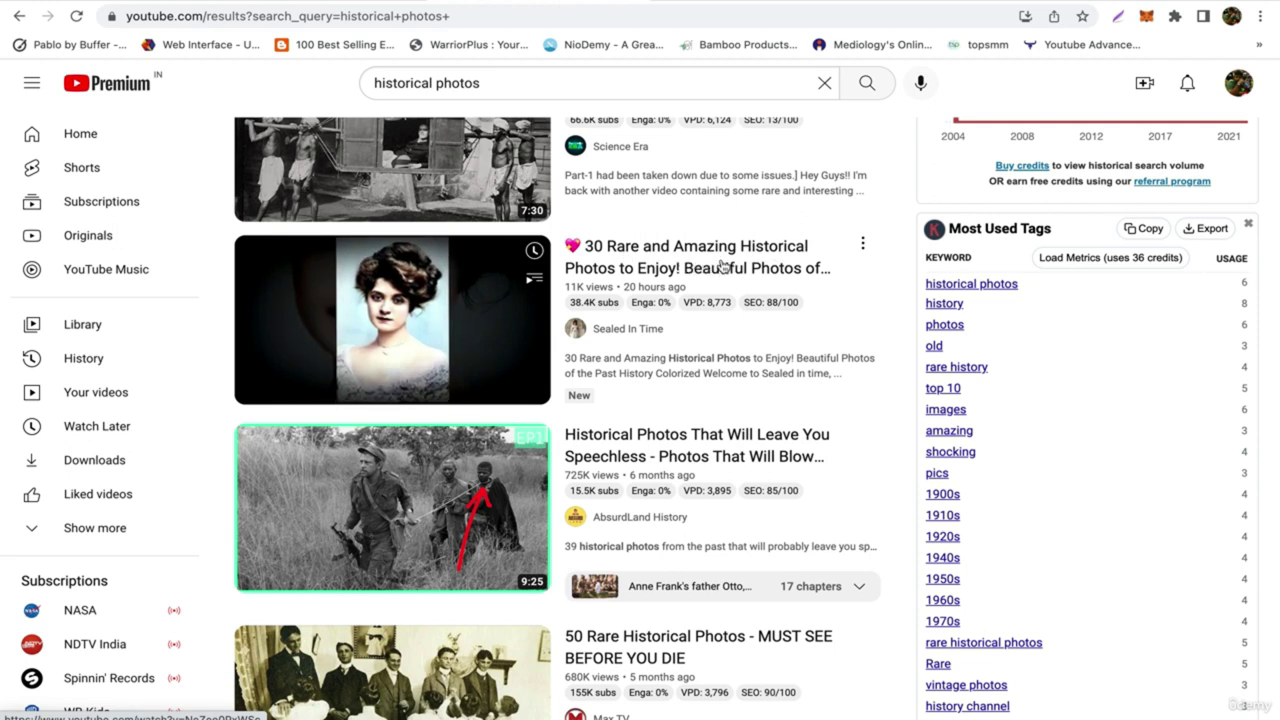
mouse_move(655, 298)
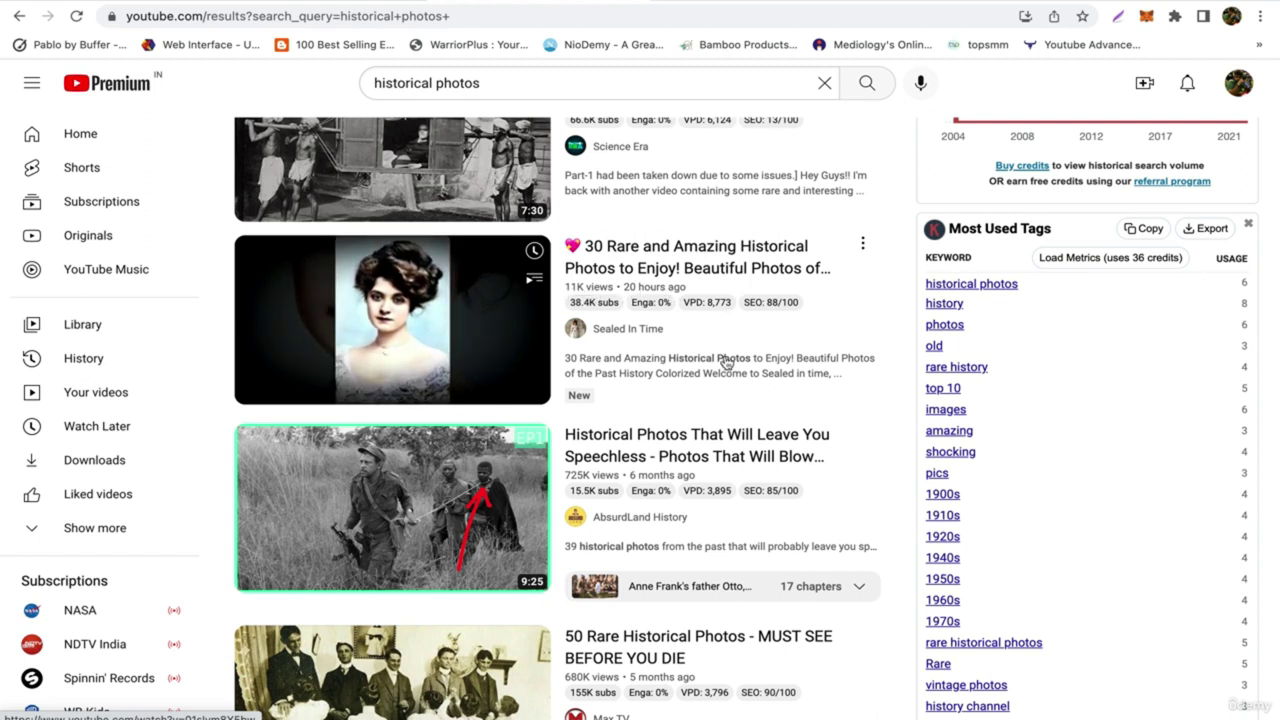
scroll(728, 387, down, 1)
scroll(728, 387, down, 4)
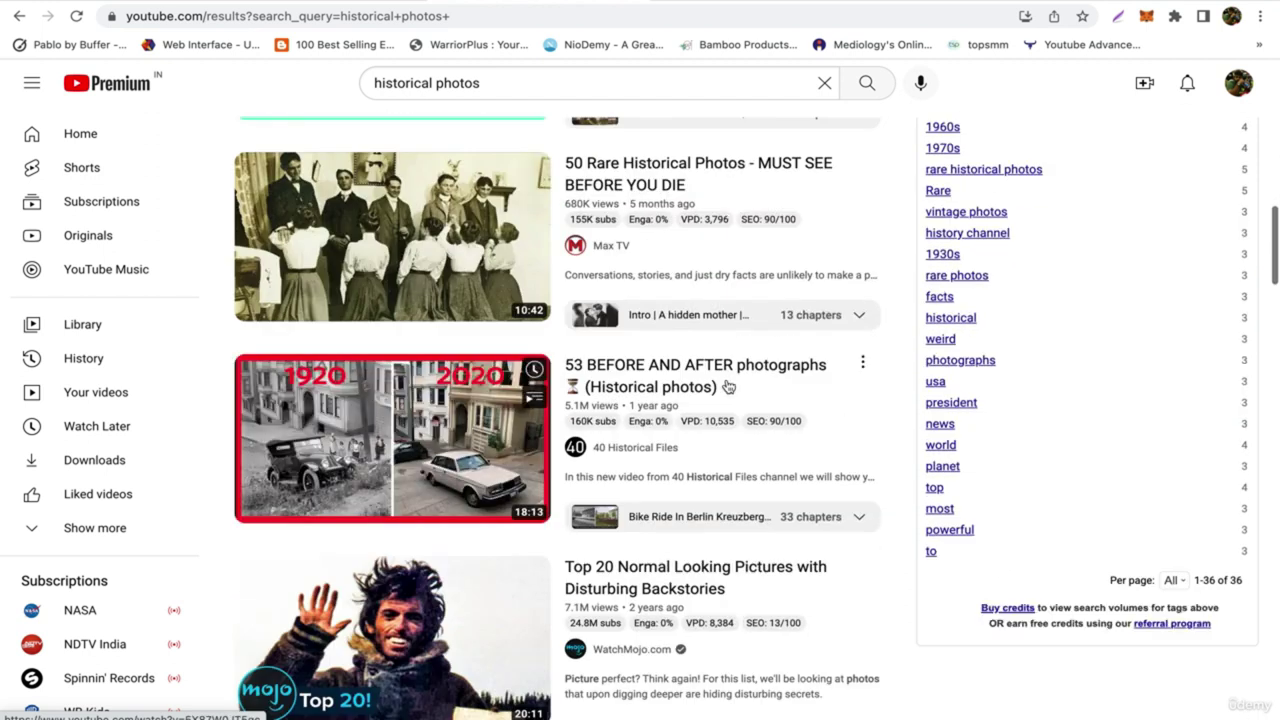
scroll(880, 438, down, 2)
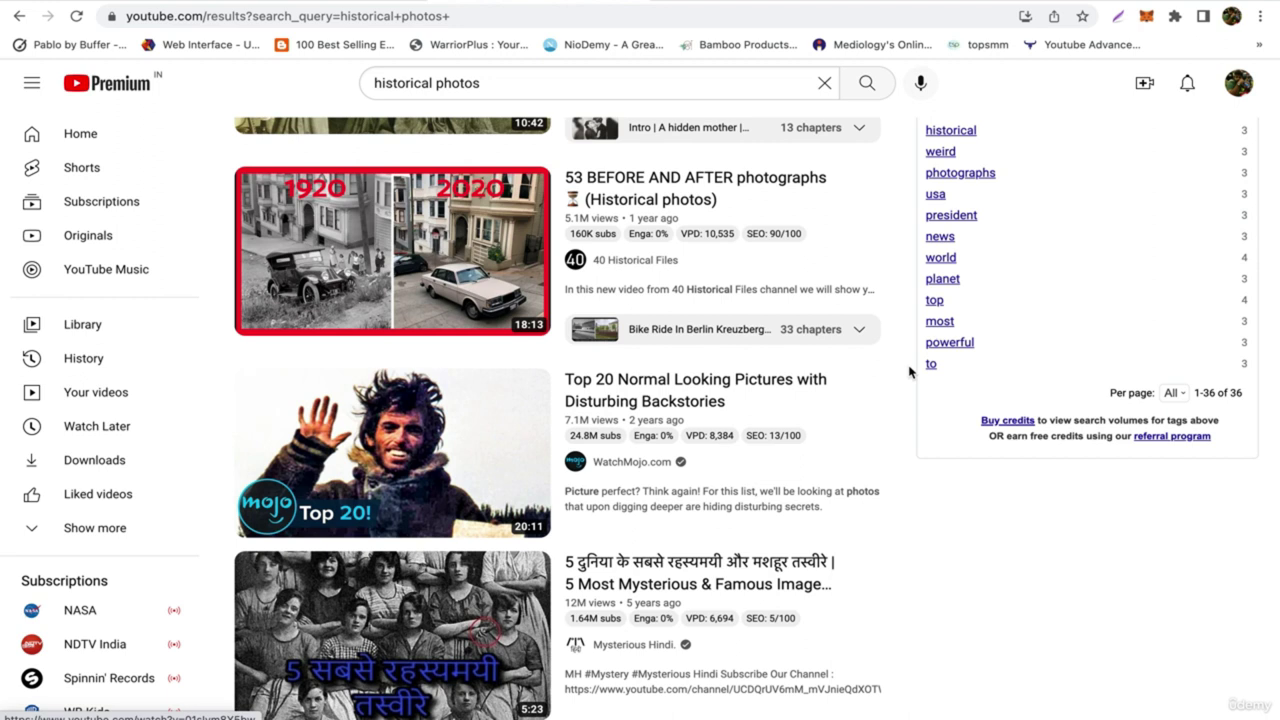
scroll(903, 438, down, 2)
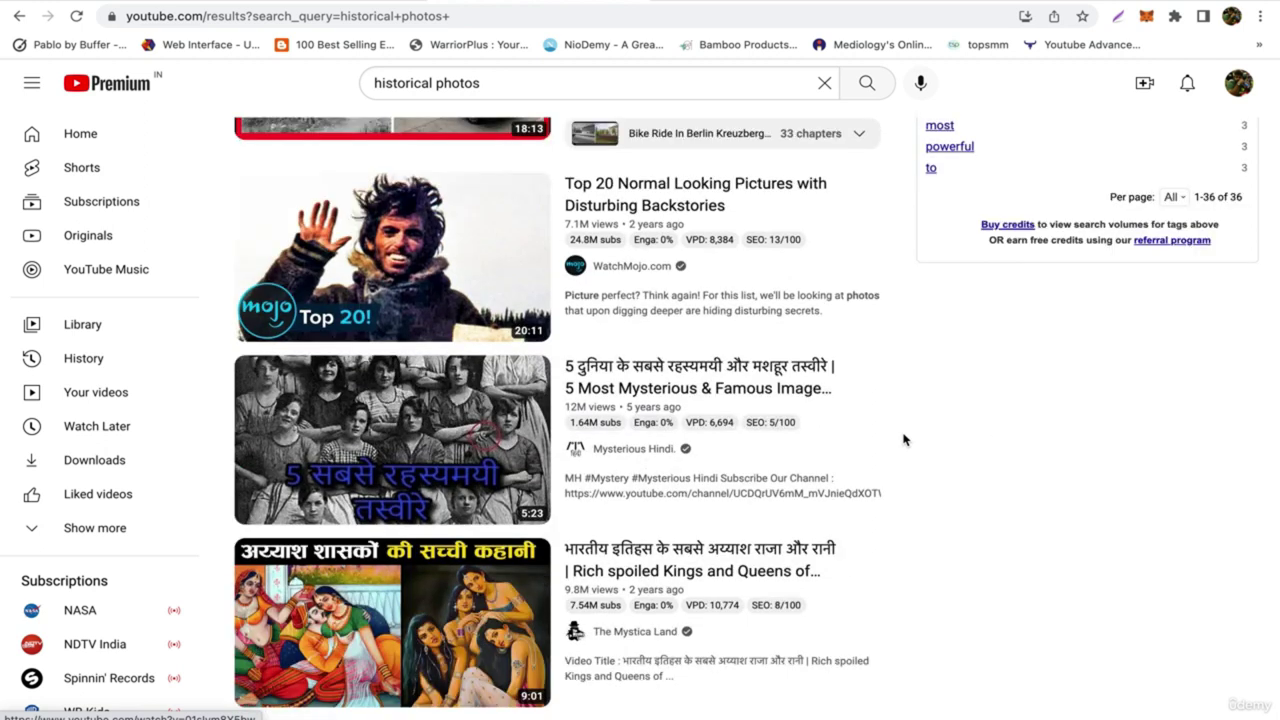
scroll(903, 438, down, 5)
scroll(903, 438, down, 3)
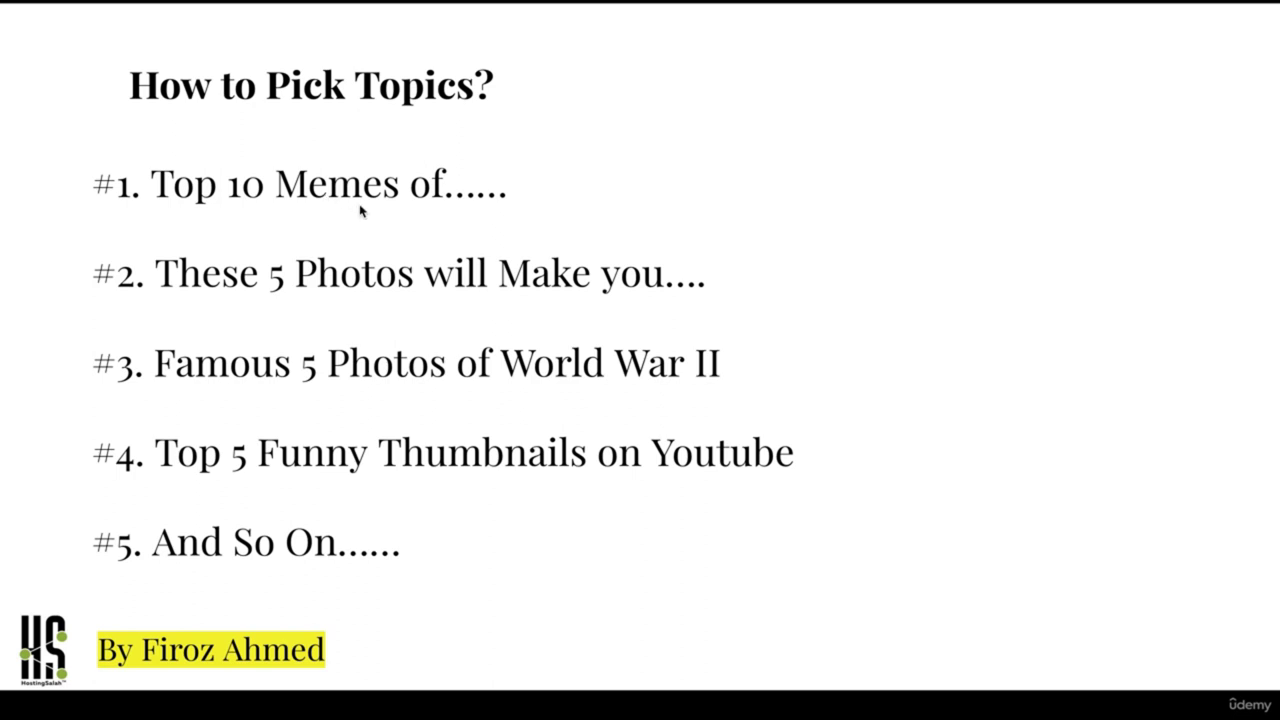
click(830, 351)
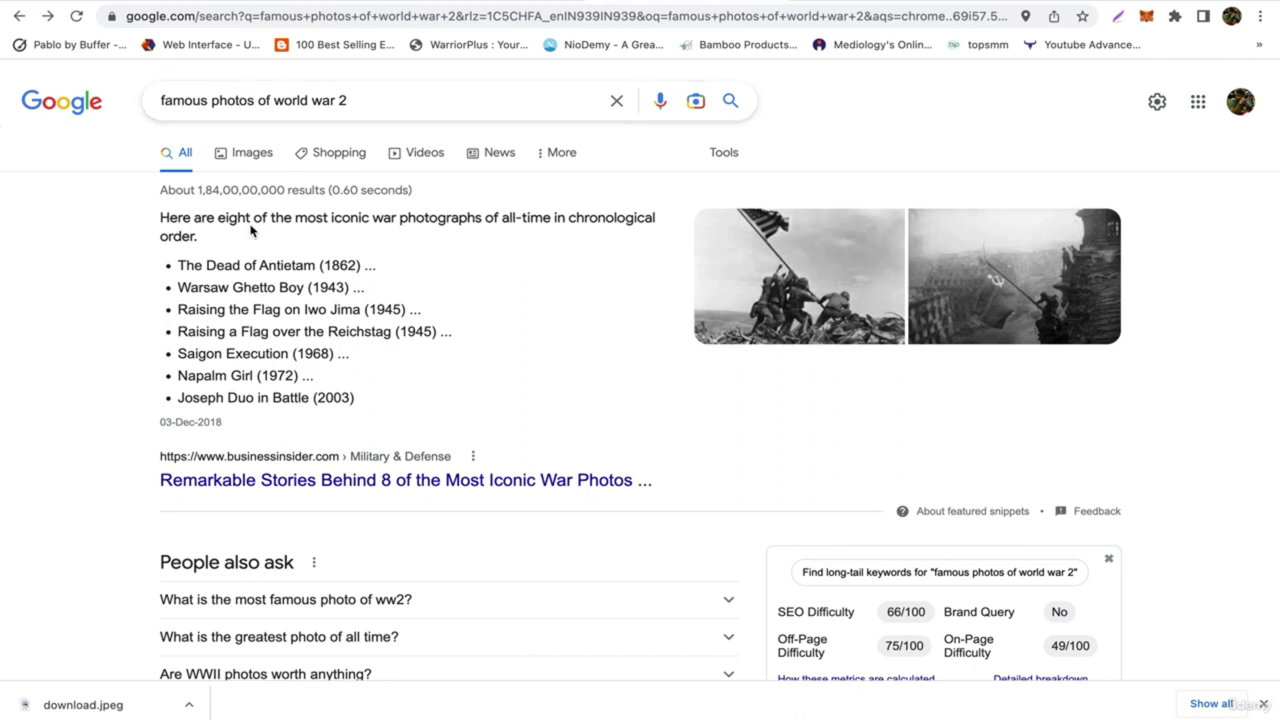
- Look through the Google results for "famous photos of world war 2" and open the Reuters page "75 iconic photos from World War Two"
scroll(184, 354, down, 8)
scroll(122, 500, down, 8)
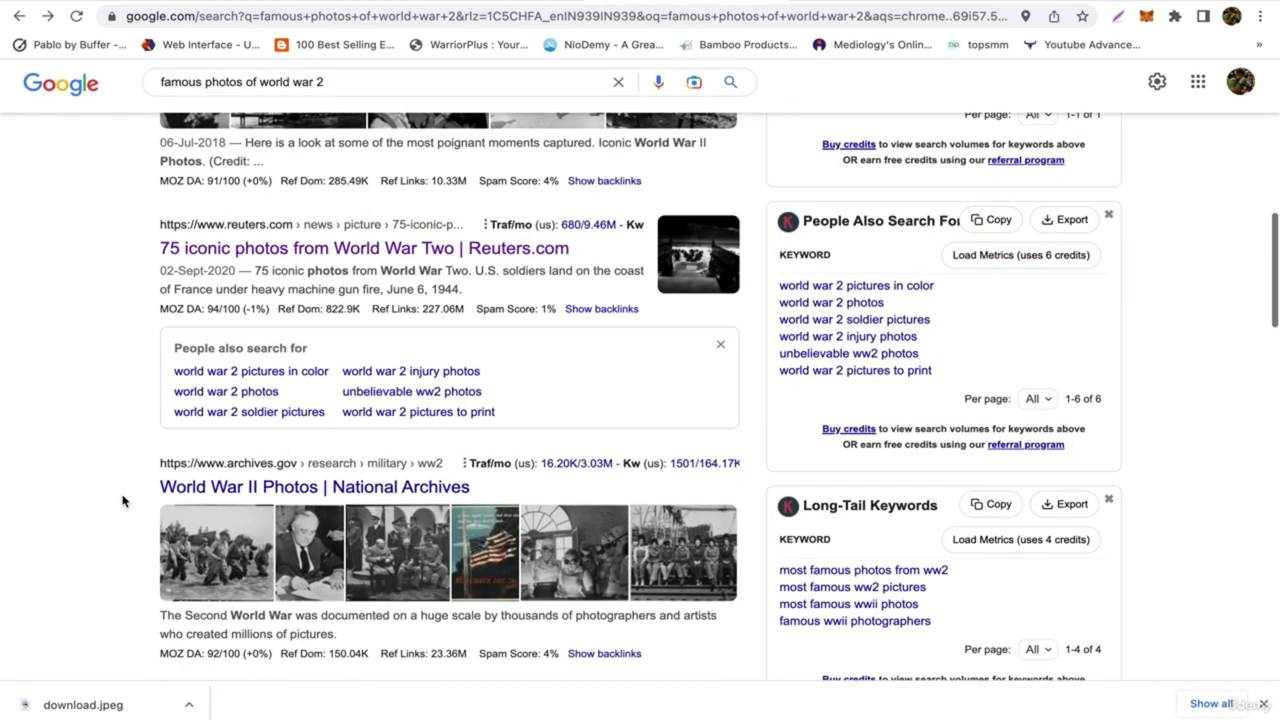
scroll(122, 500, down, 5)
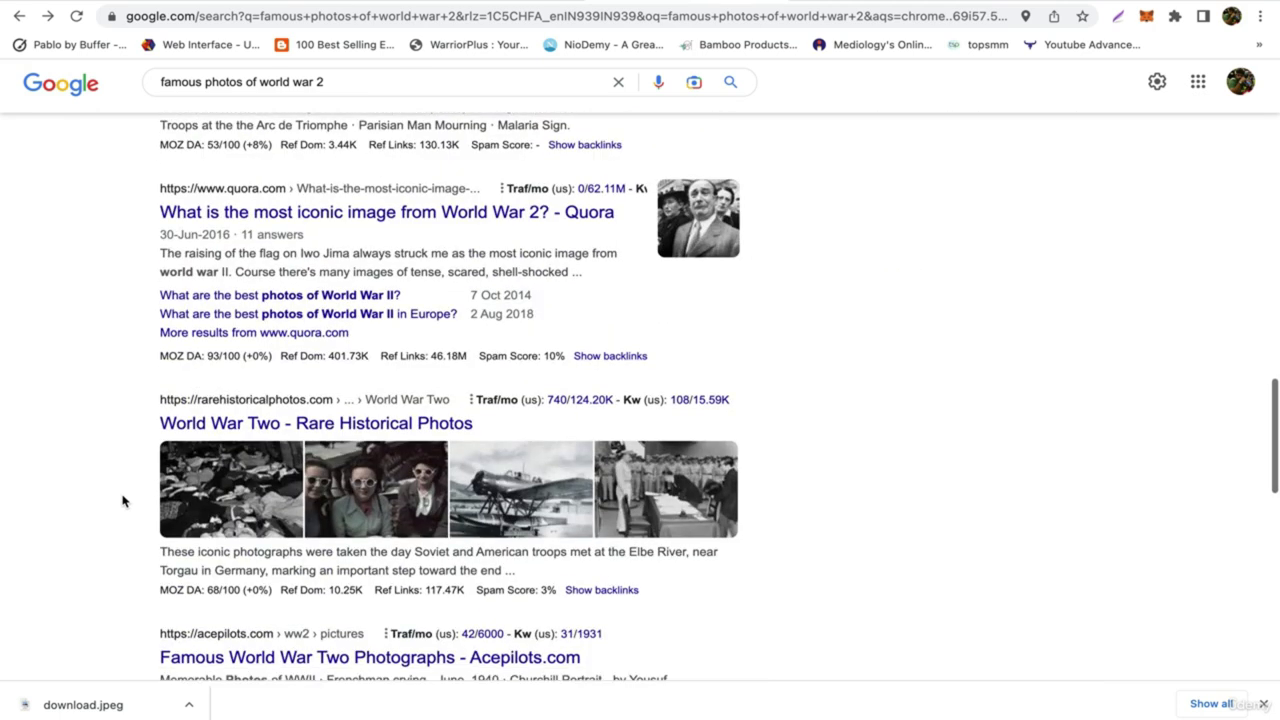
scroll(122, 500, up, 15)
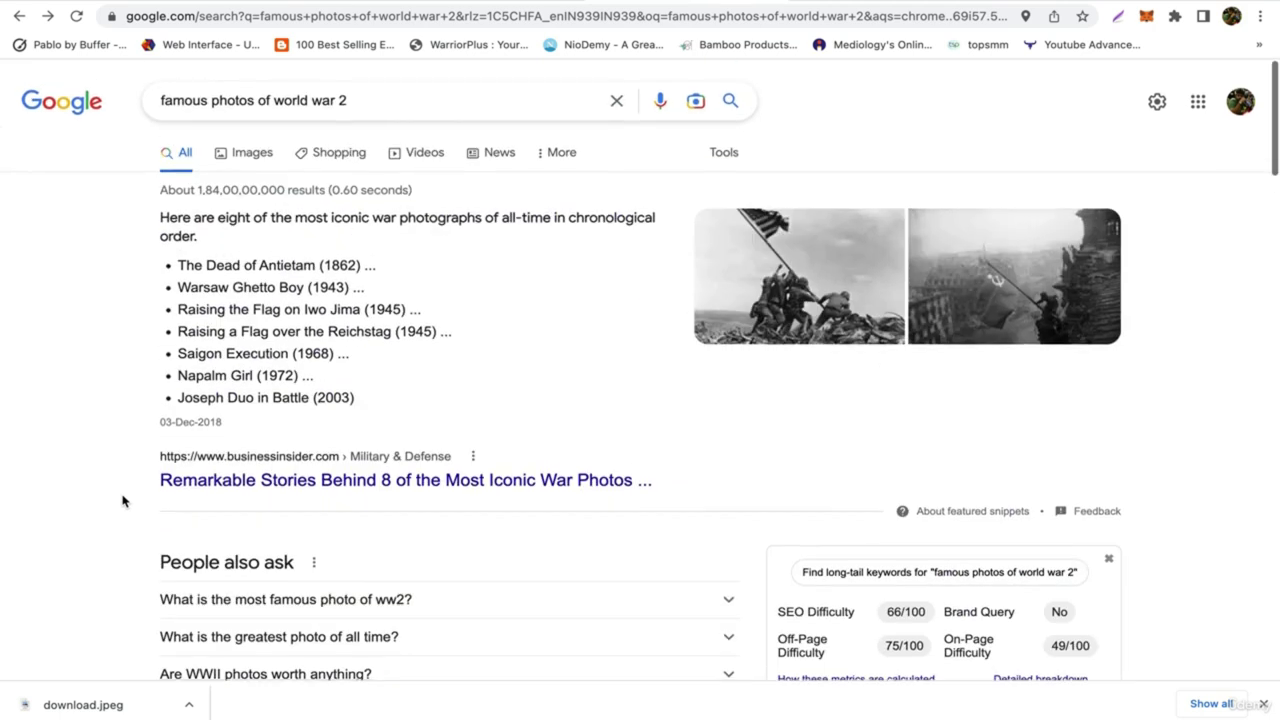
scroll(122, 500, down, 6)
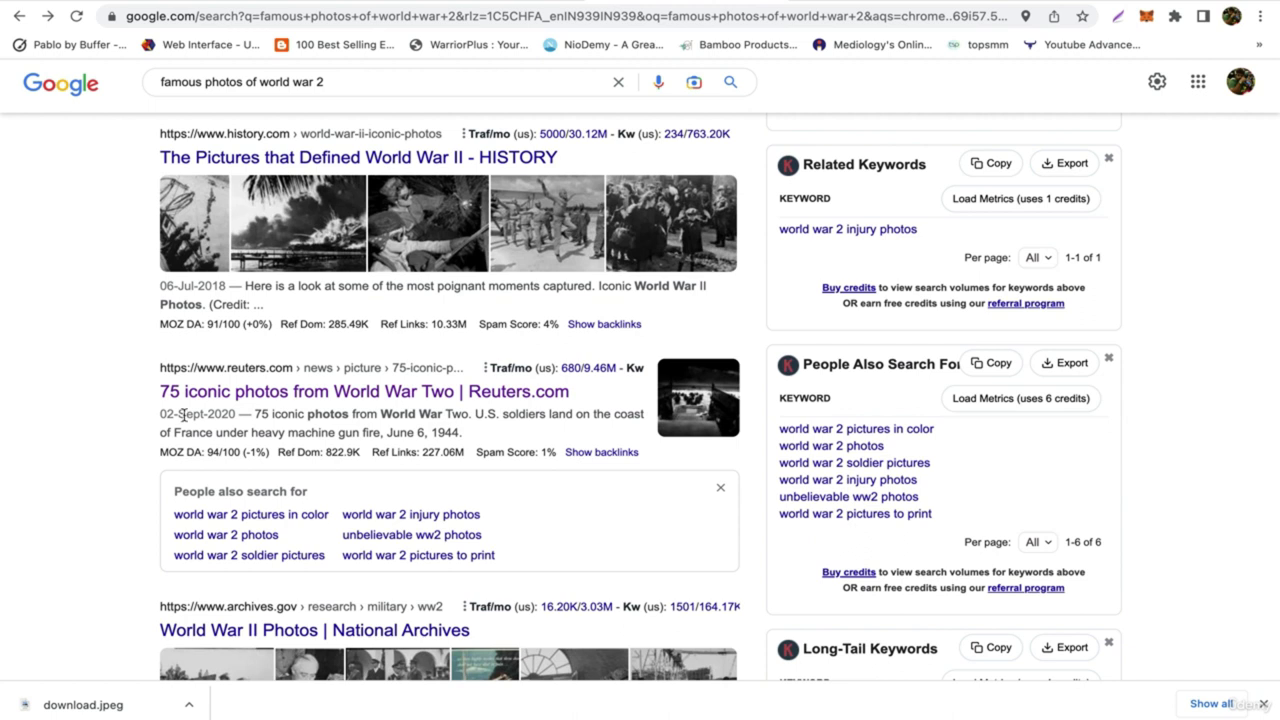
click(316, 399)
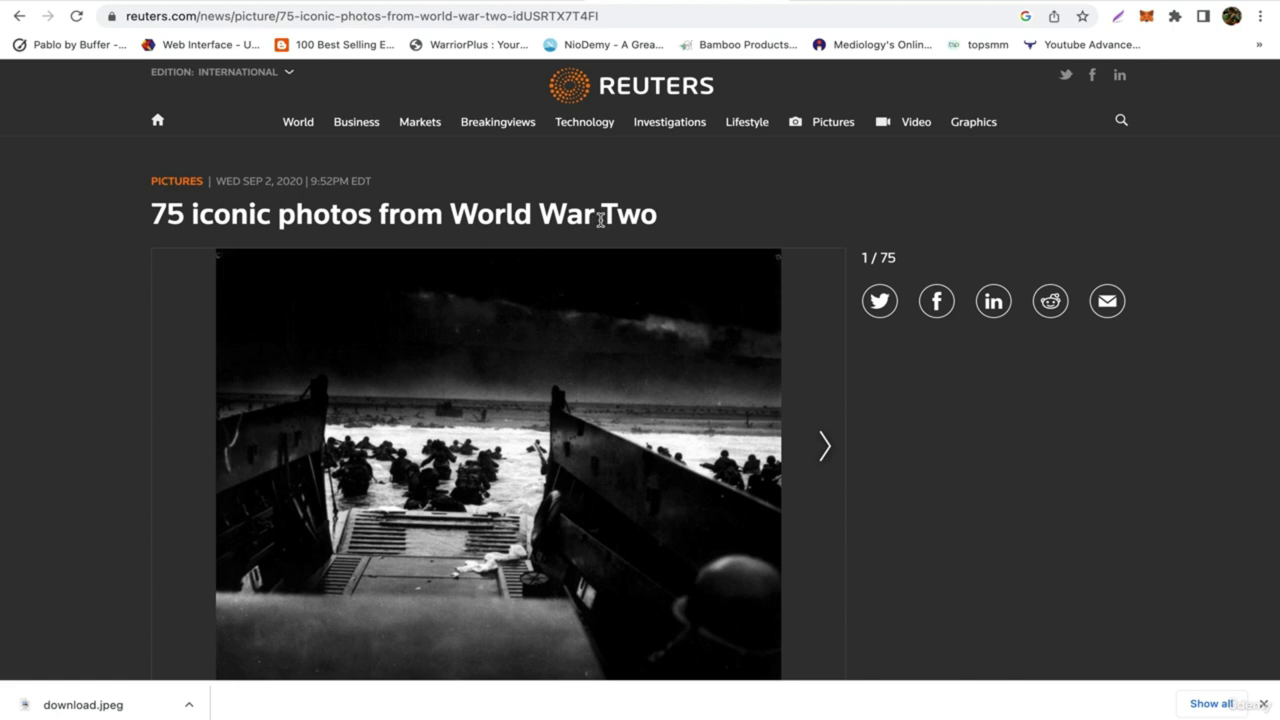
- Select the full caption under the first Reuters photo, describing U.S. soldiers landing on the coast of France
scroll(333, 249, down, 3)
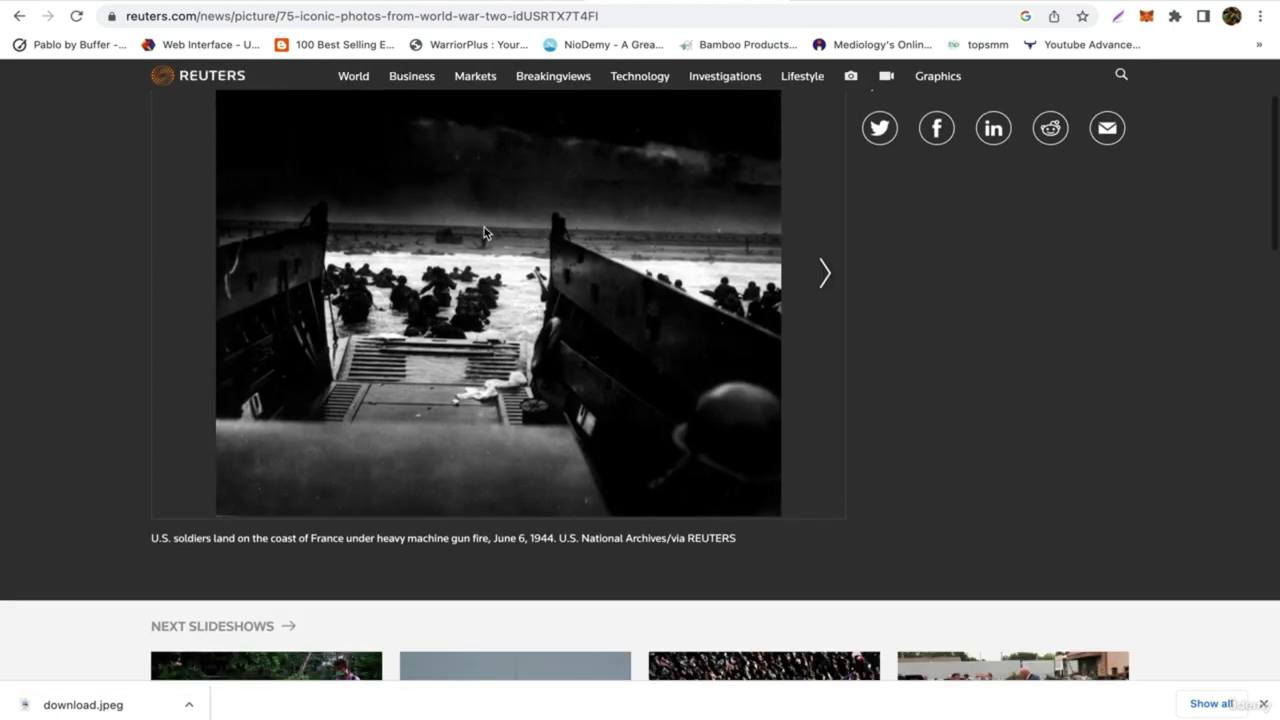
scroll(509, 251, up, 1)
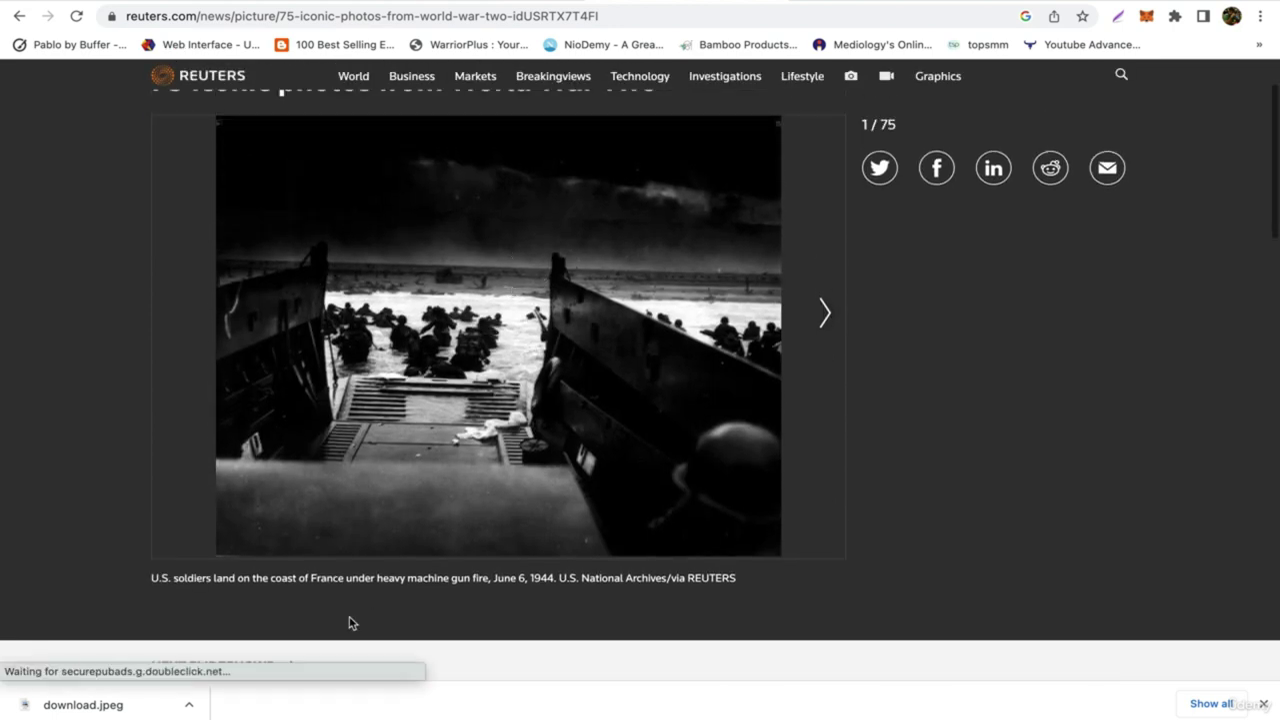
triple_click(205, 579)
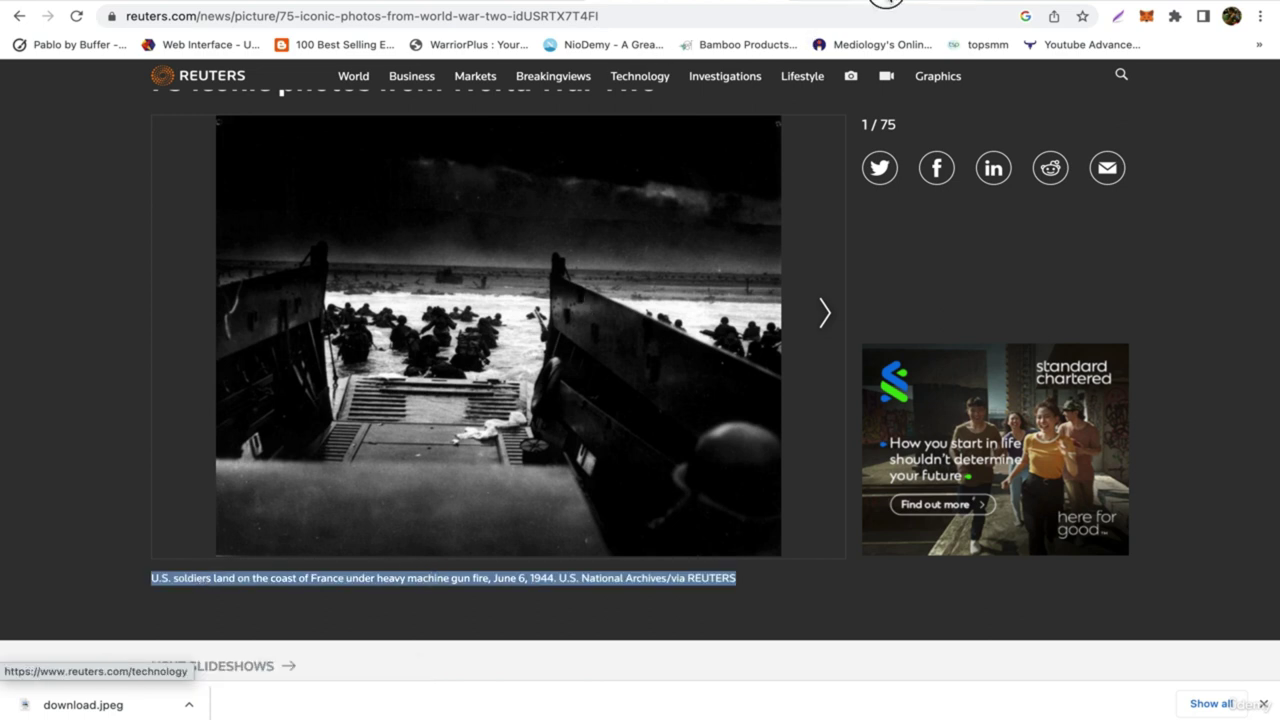
- Switch to the Canva home page and create a new blank Video design
key(ctrl+Tab)
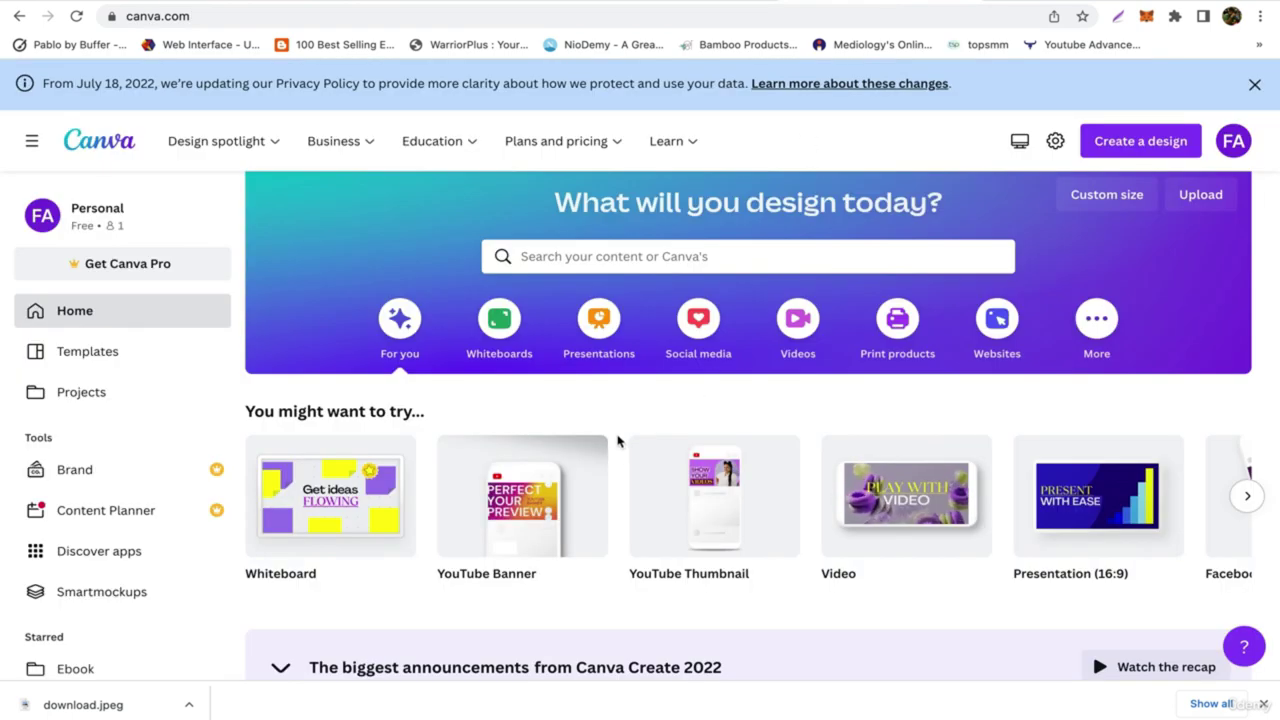
scroll(617, 443, down, 1)
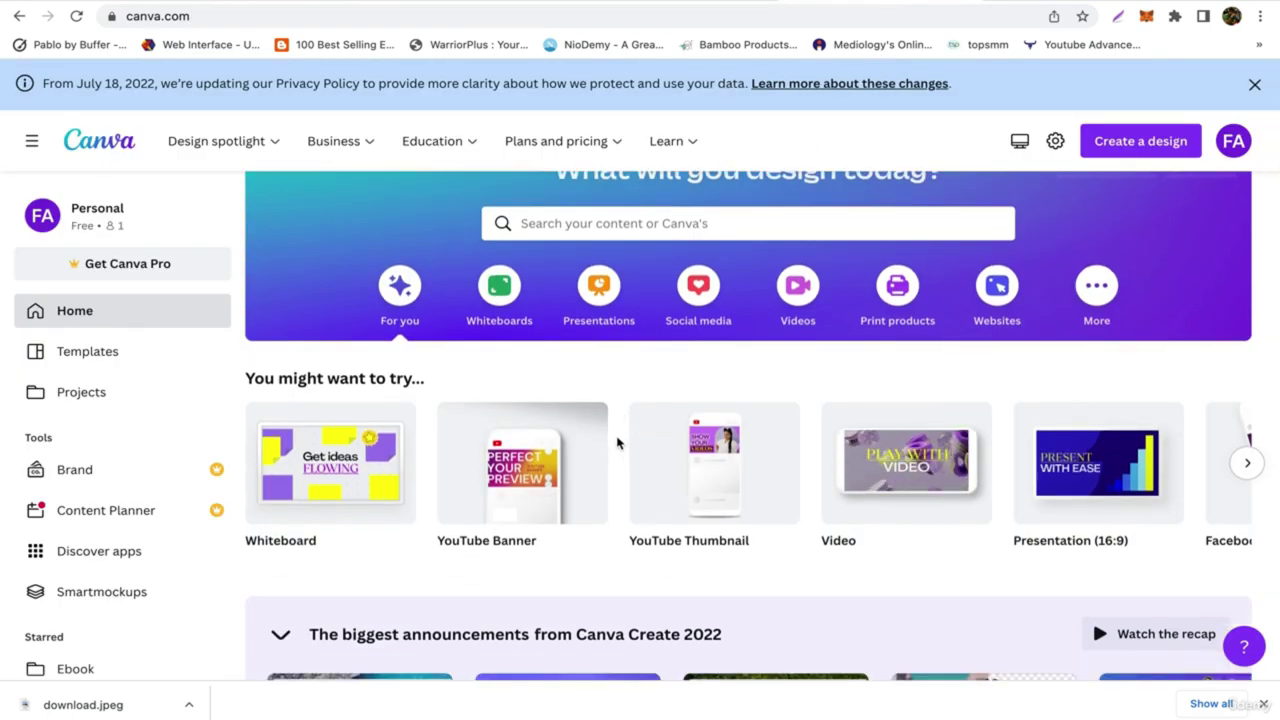
click(903, 464)
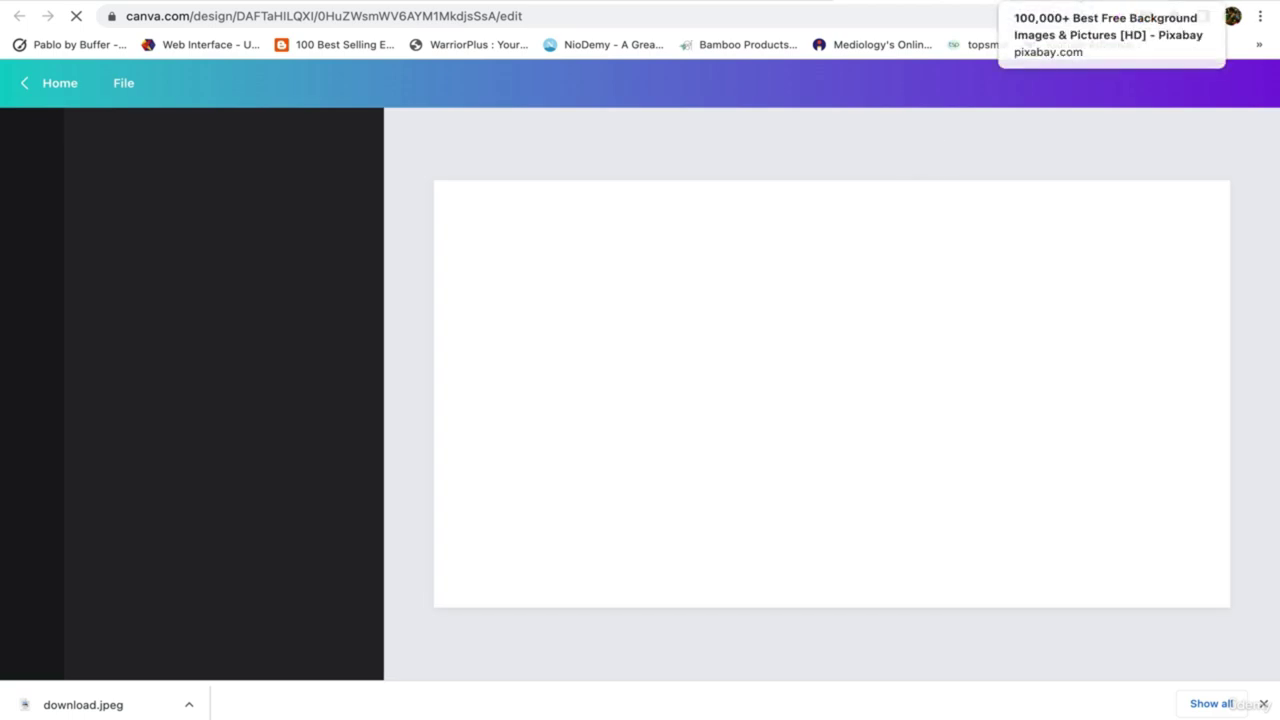
- Switch to the Pixabay background search results, browse the images and open the purple storm-cloud photo with lightning
click(1060, 2)
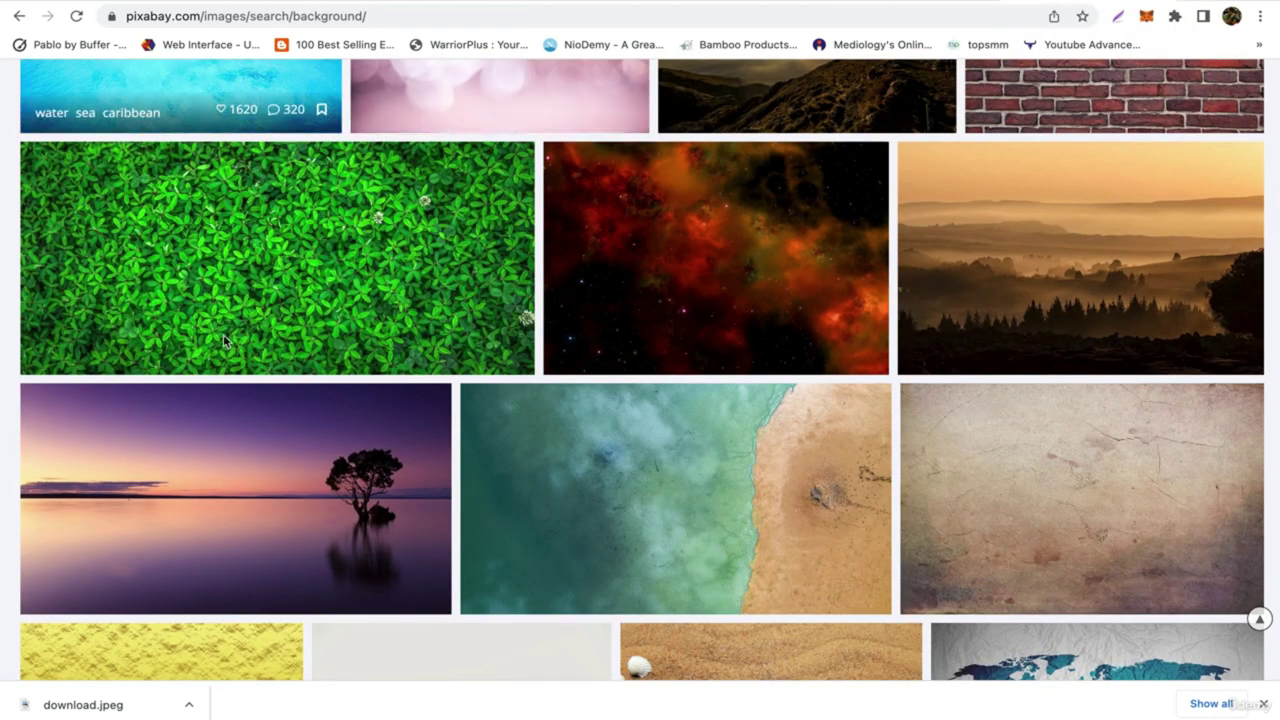
scroll(688, 485, down, 1)
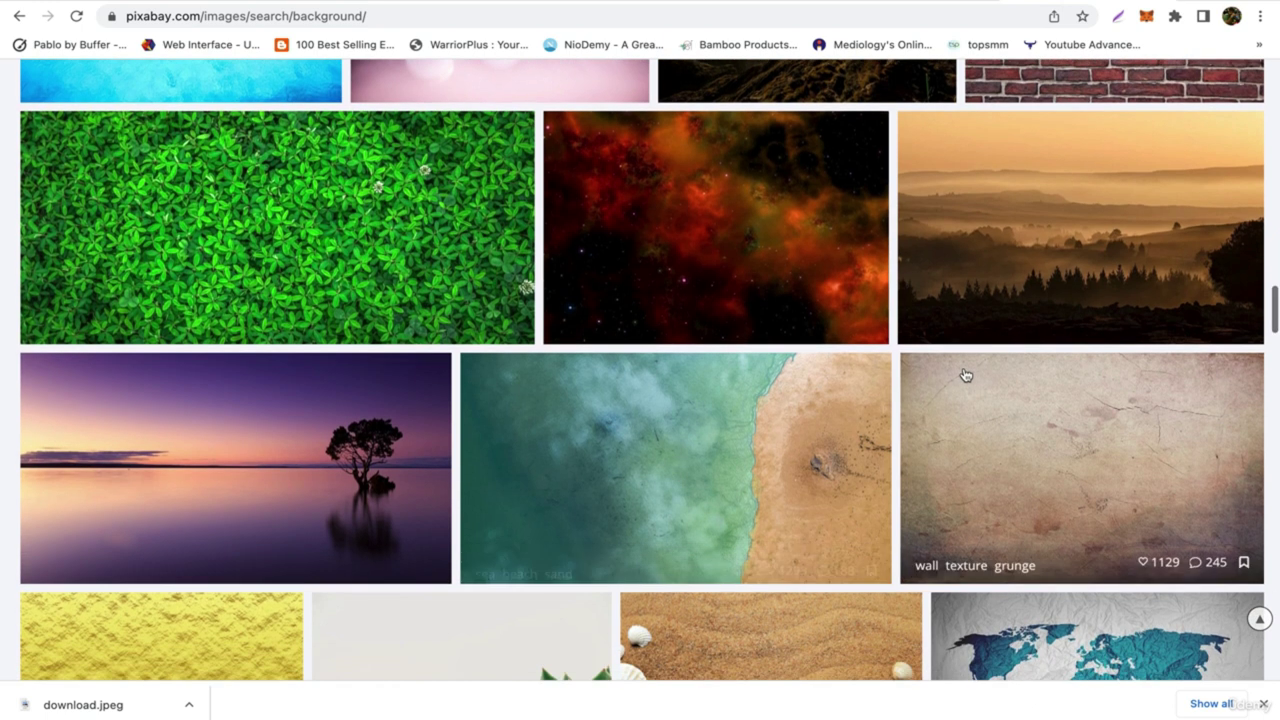
scroll(688, 445, down, 2)
scroll(1034, 371, down, 4)
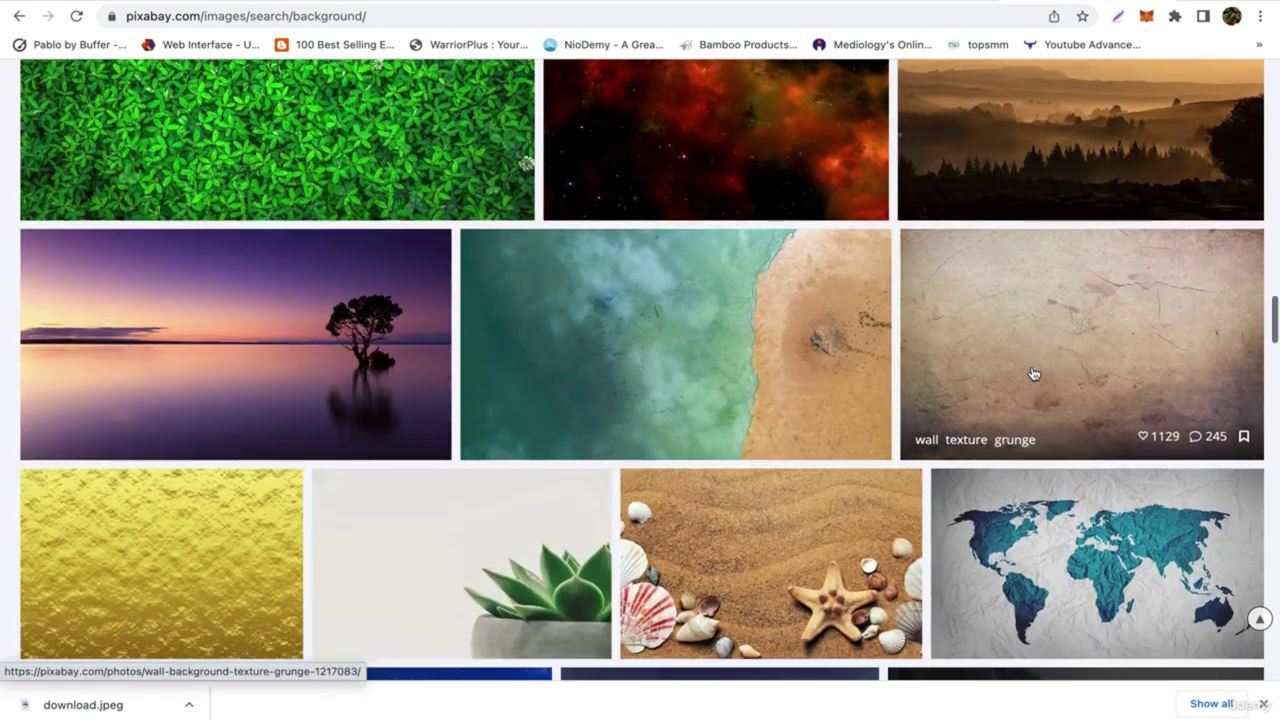
scroll(710, 418, down, 3)
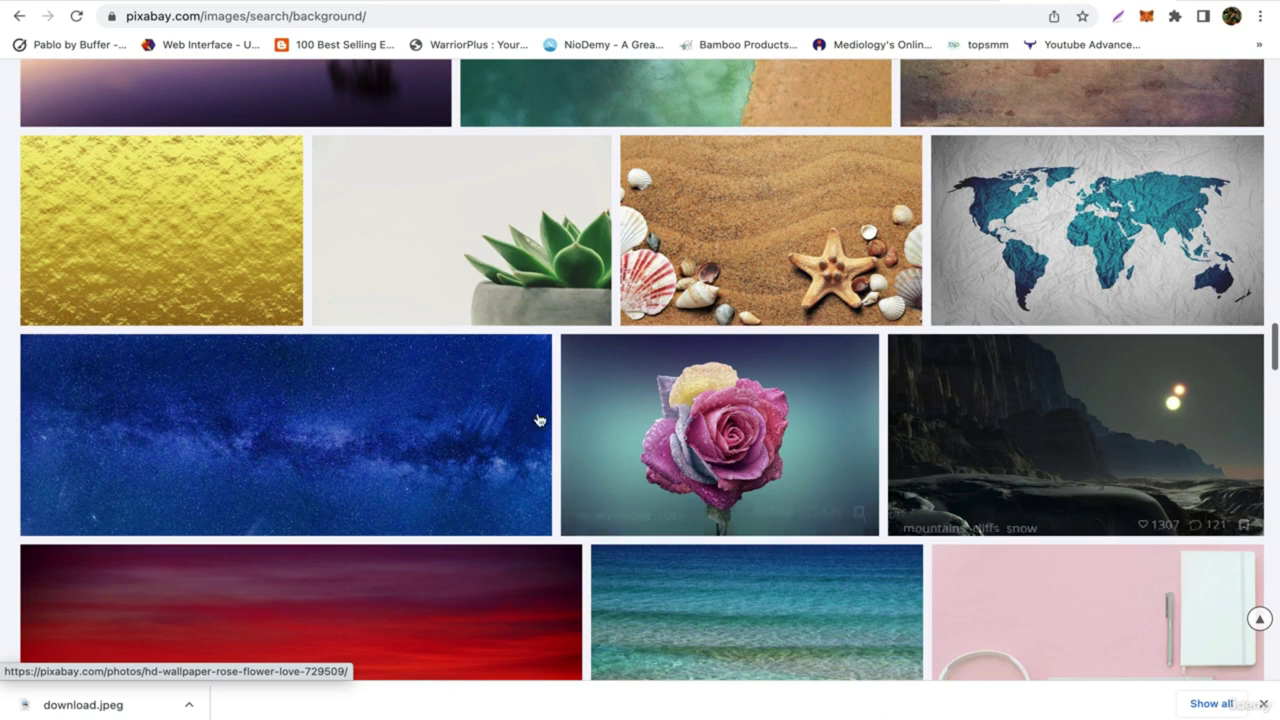
scroll(418, 441, down, 5)
scroll(768, 344, down, 4)
scroll(505, 345, down, 3)
scroll(505, 345, down, 2)
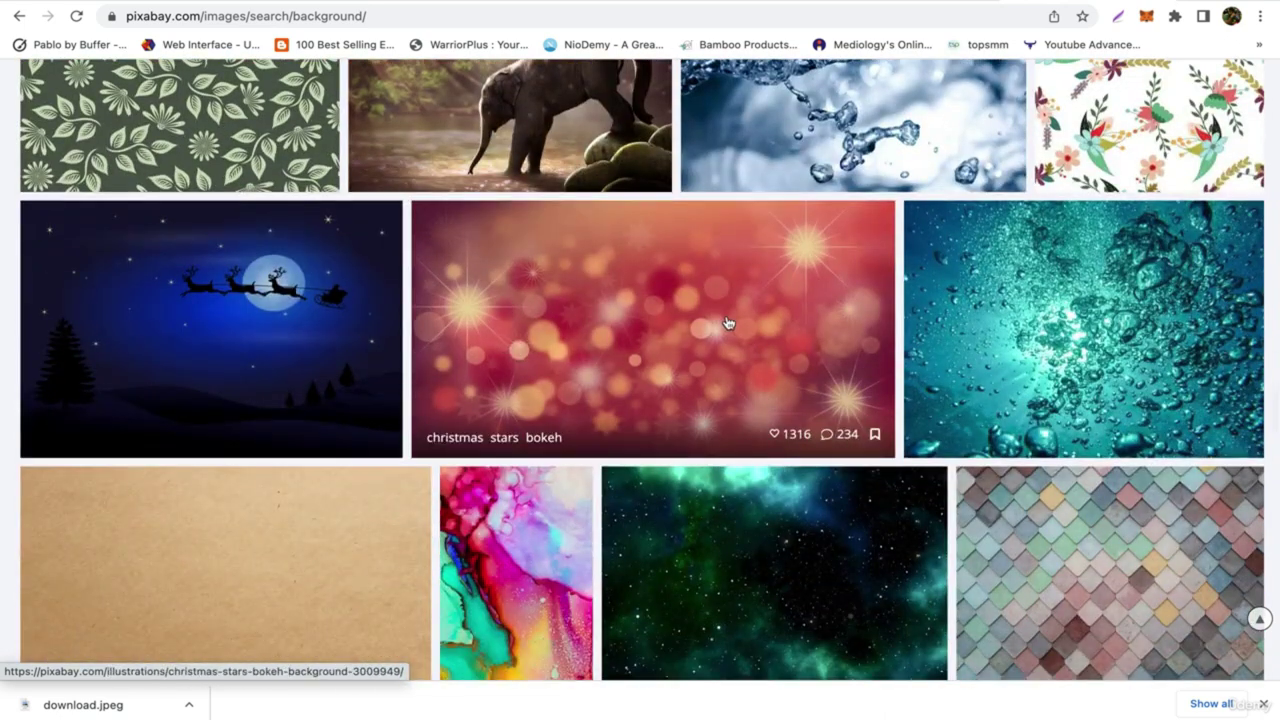
scroll(728, 323, down, 3)
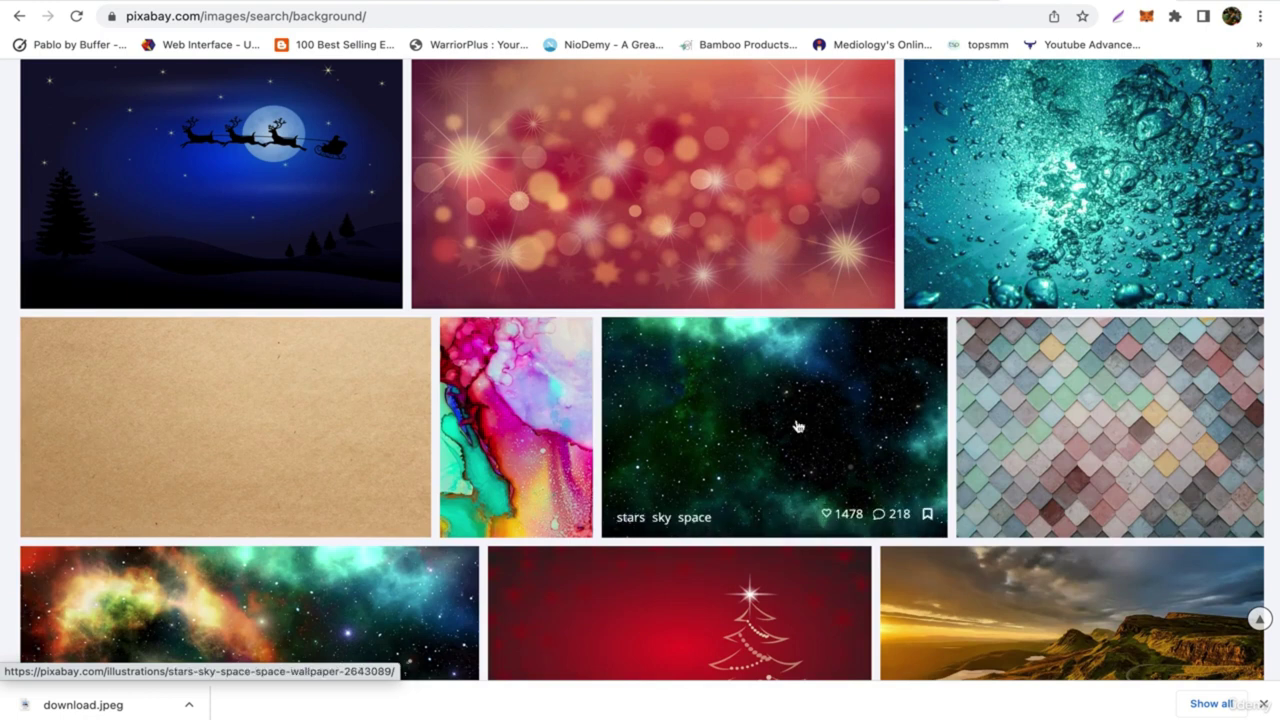
scroll(794, 423, down, 4)
scroll(413, 421, down, 4)
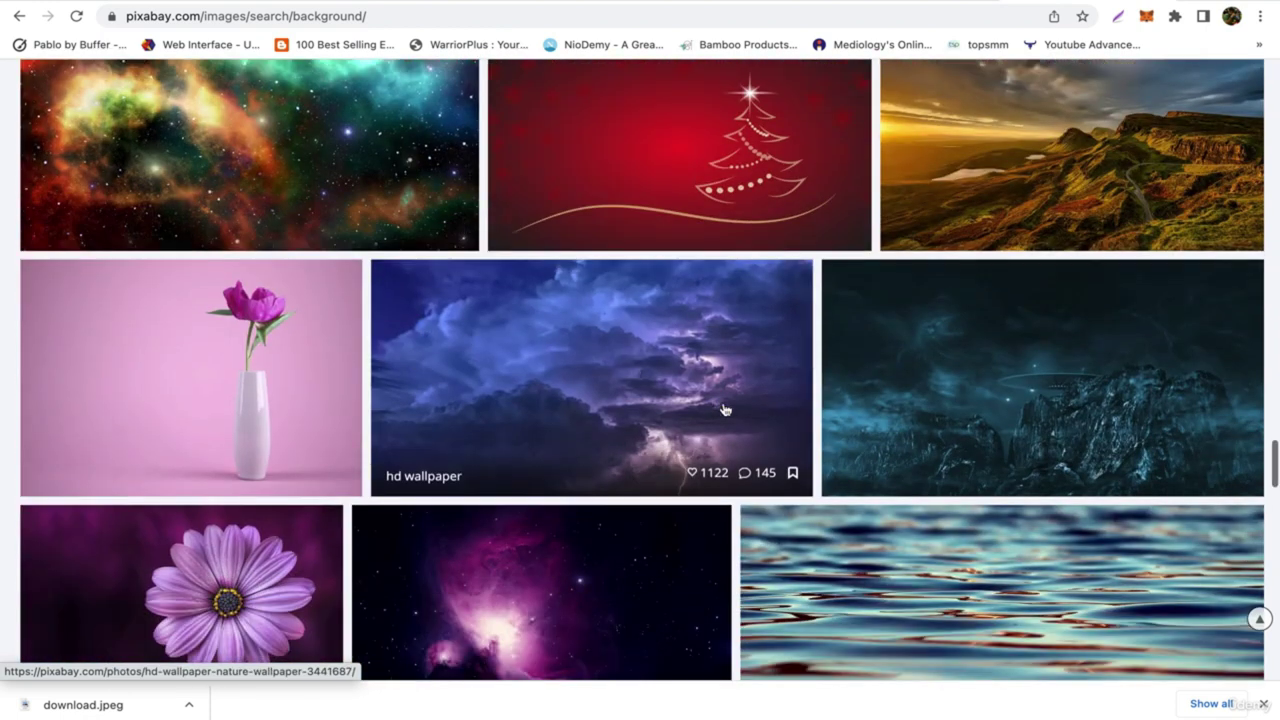
click(656, 405)
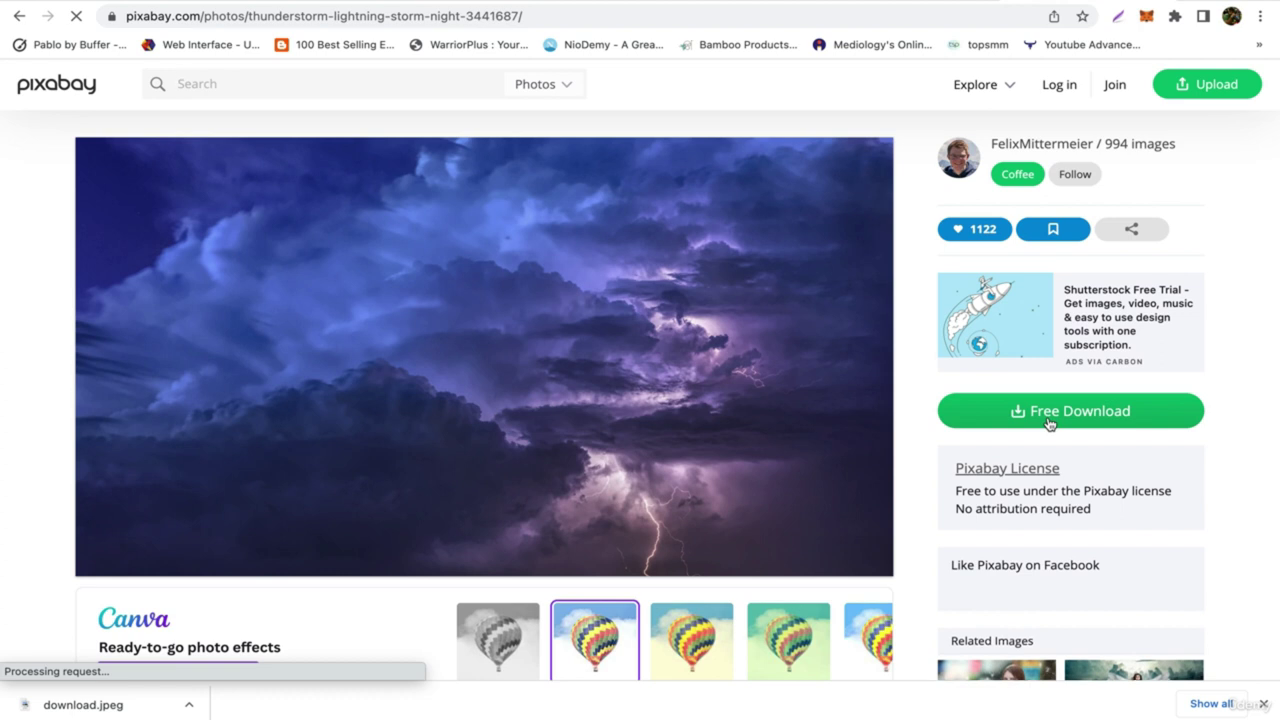
- Download the thunderstorm photo as a 1280×720 JPG, pass the robot check and save it to the Desktop under the suggested name
click(1049, 423)
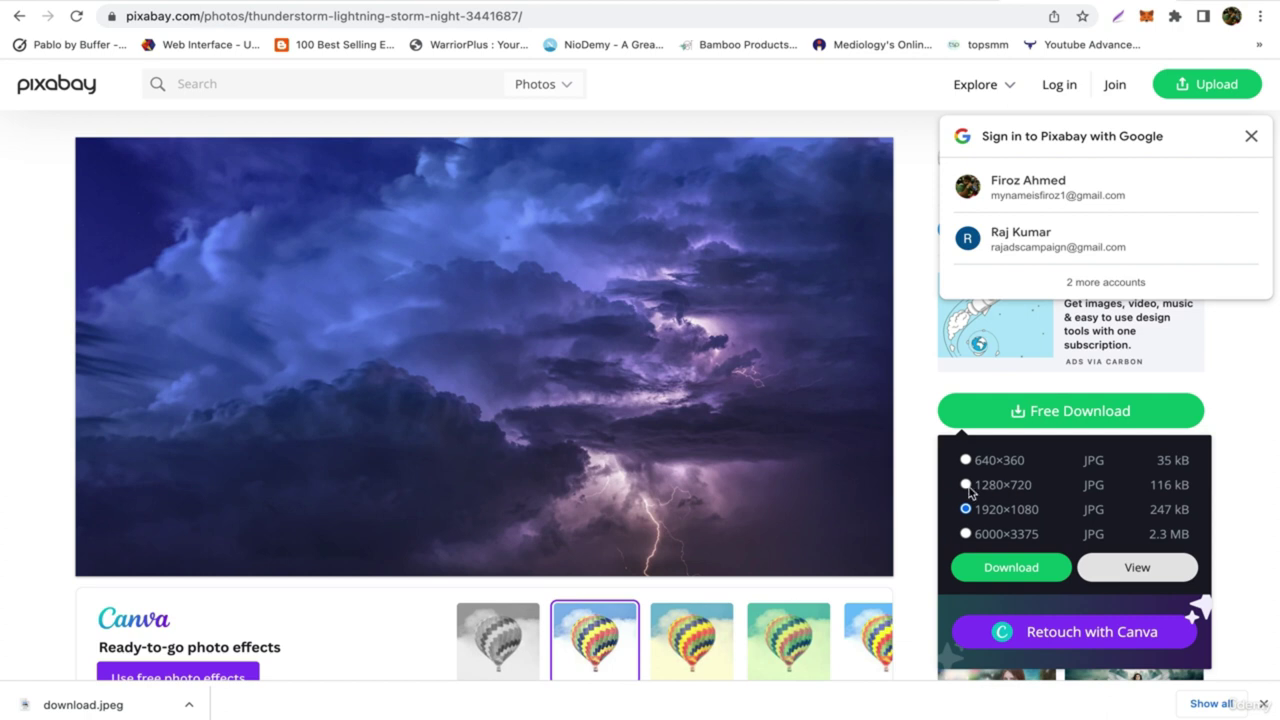
click(966, 485)
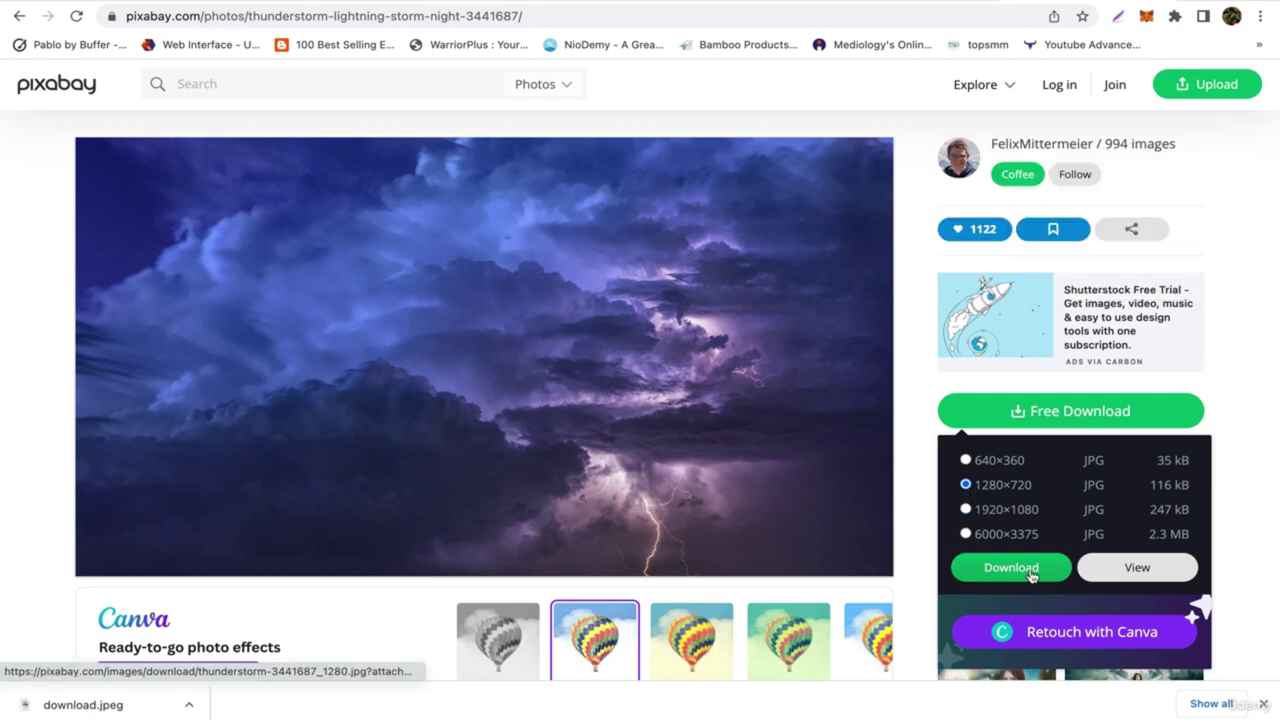
click(1020, 577)
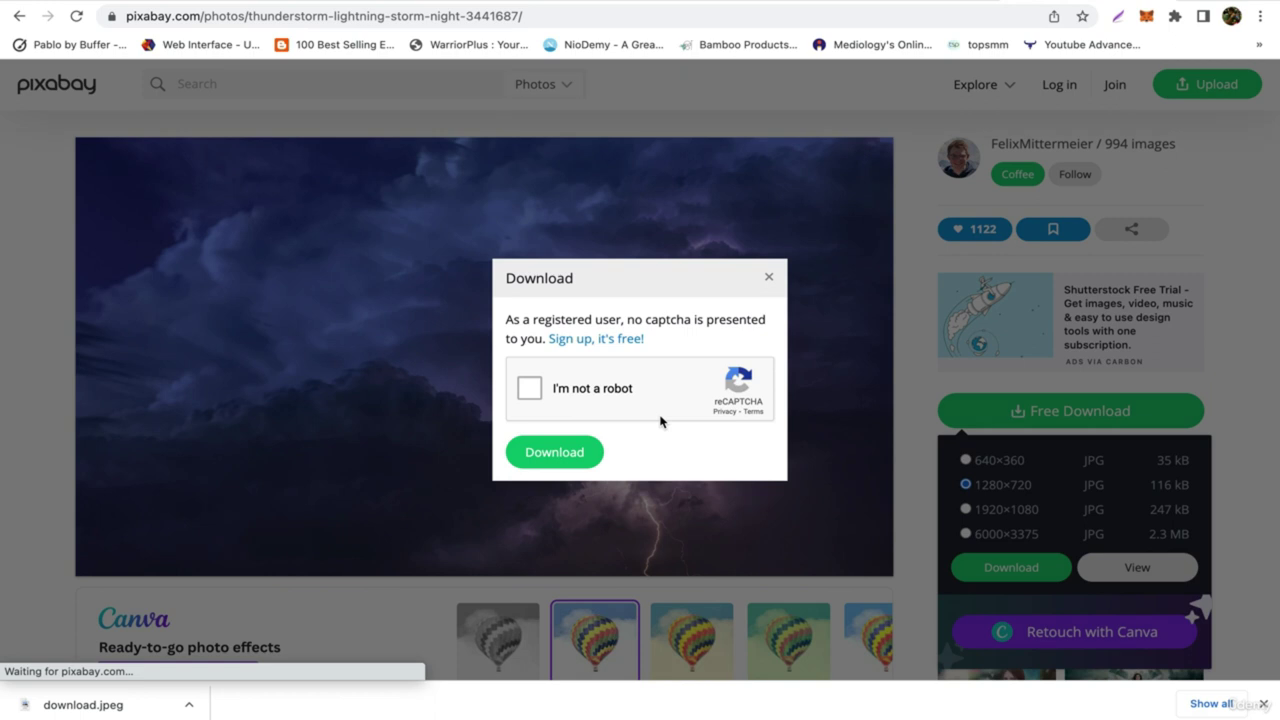
click(533, 396)
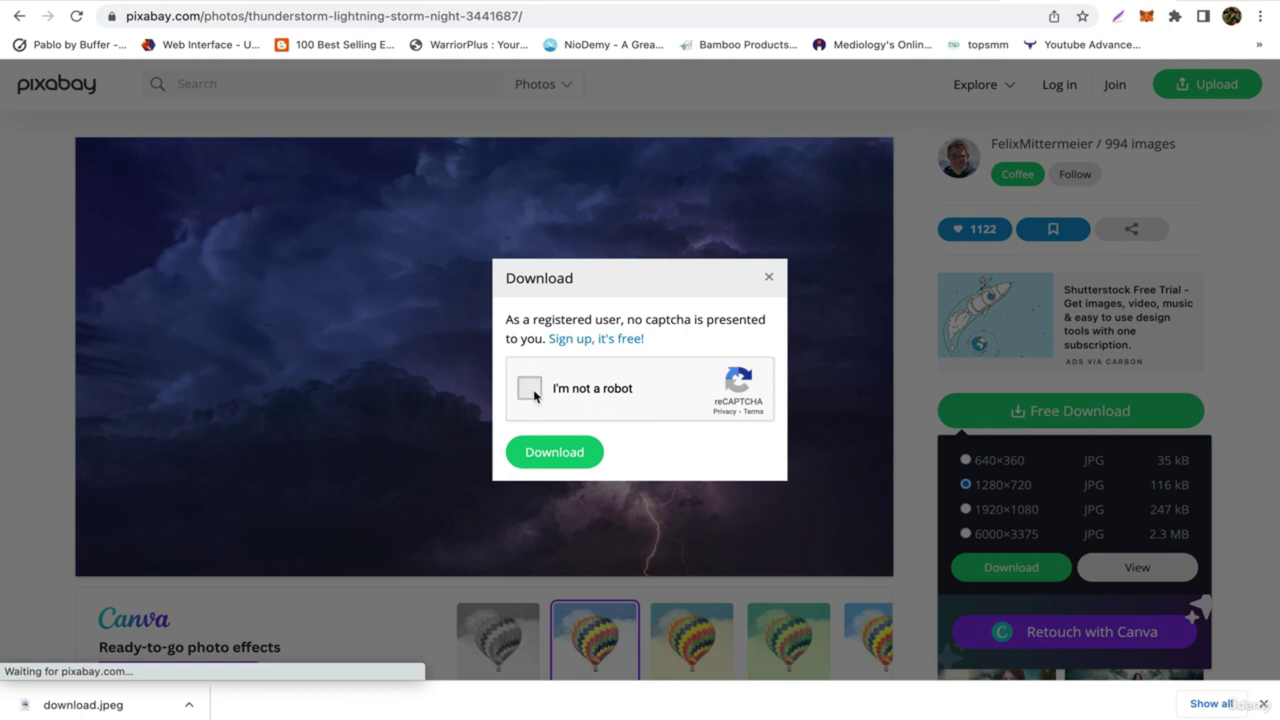
click(569, 453)
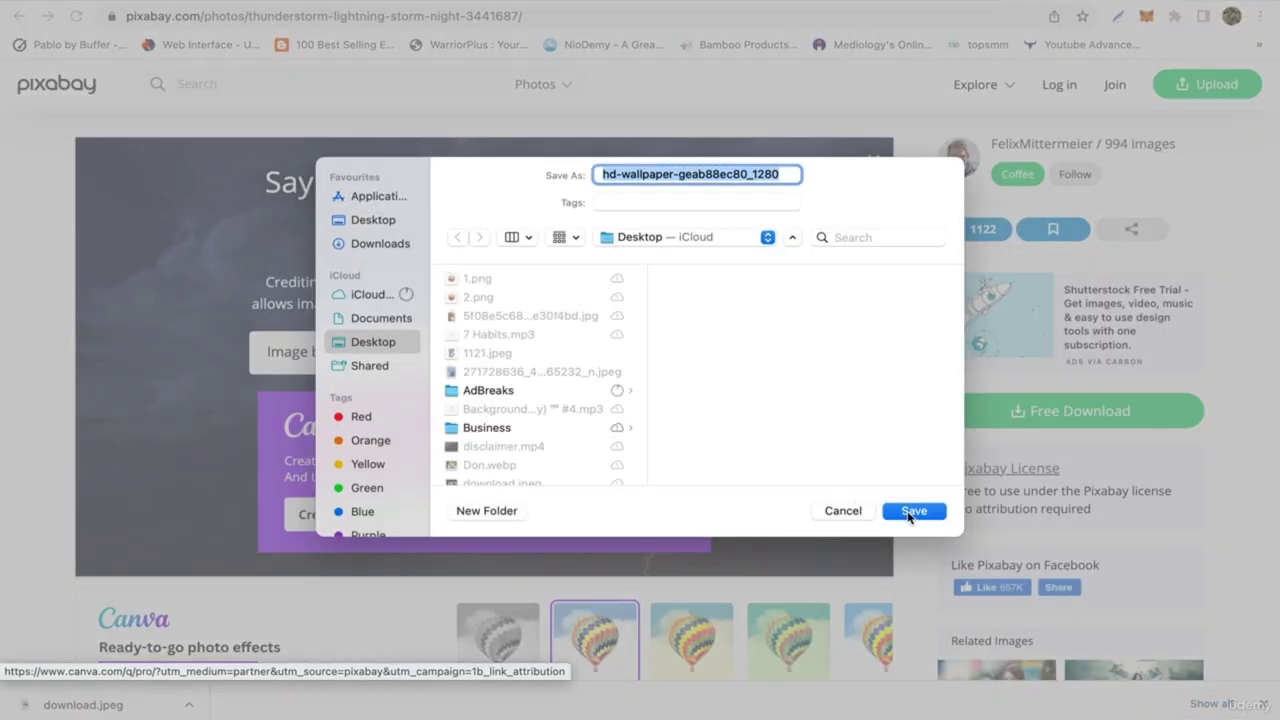
click(912, 512)
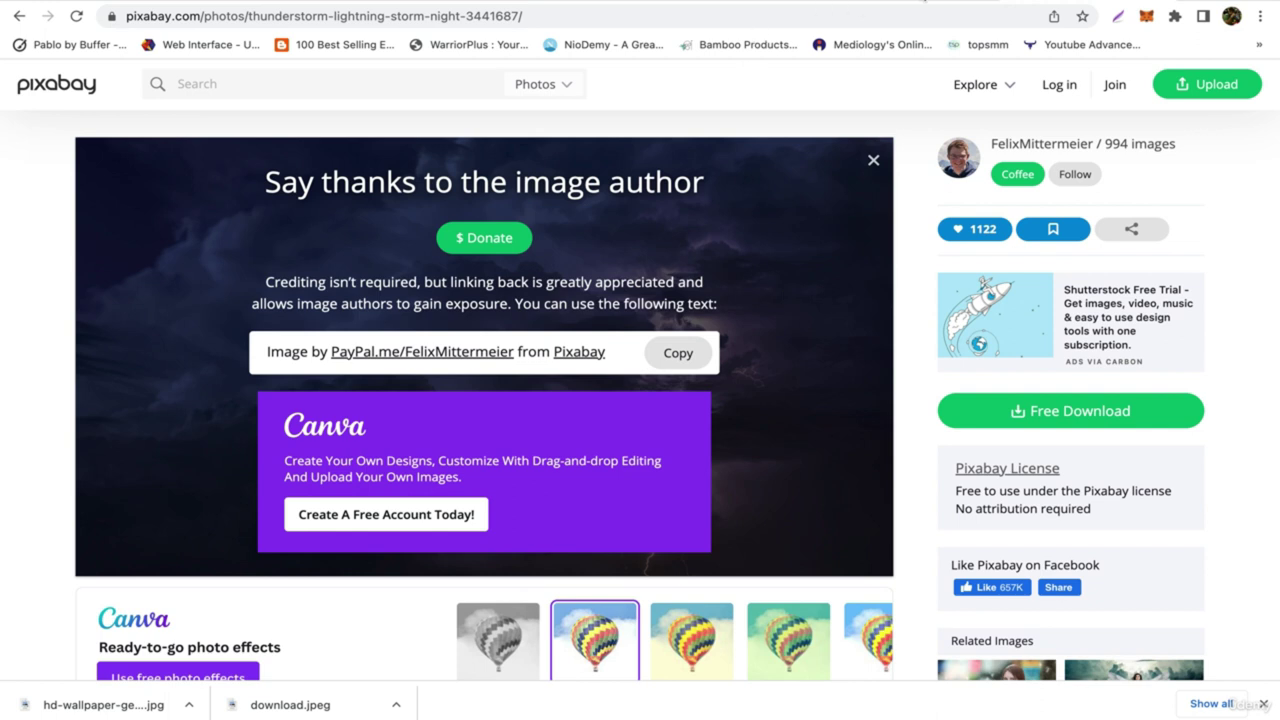
- Switch back to the Canva design, upload the downloaded hd-wallpaper image, add it to the page and enlarge it to cover the whole page
click(928, 1)
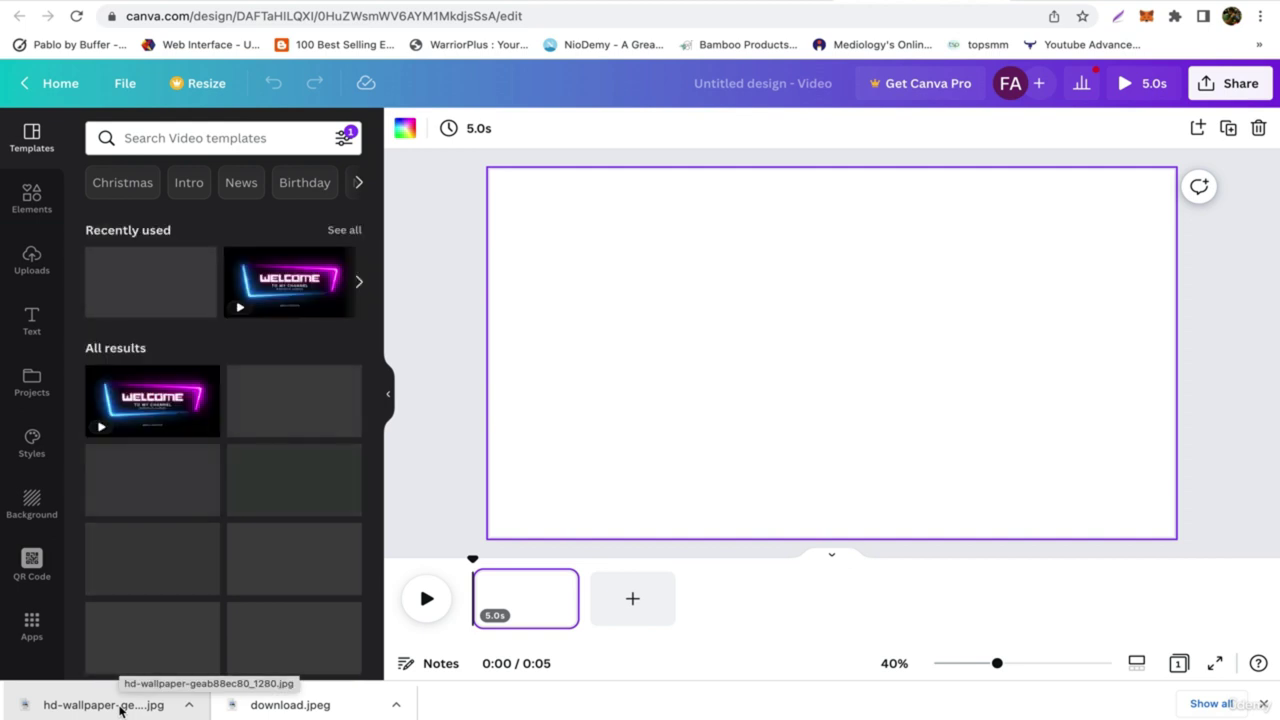
drag(120, 708, 233, 418)
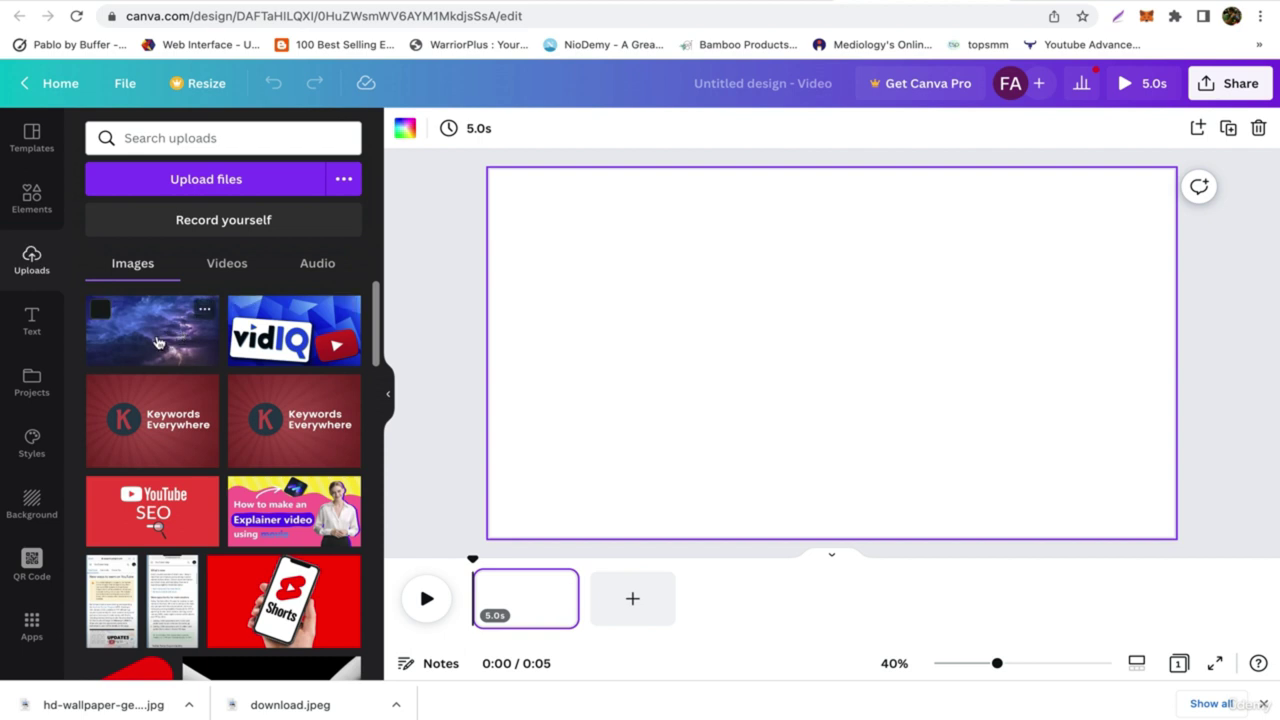
click(157, 343)
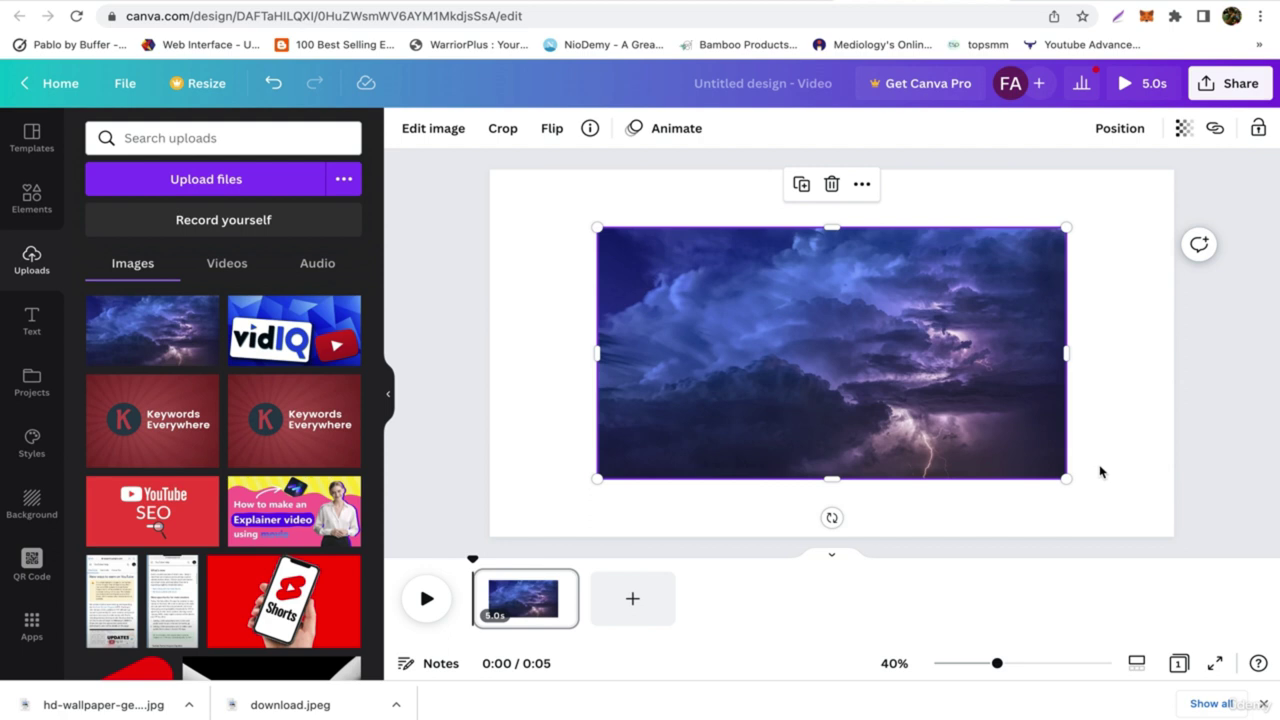
drag(1066, 478, 1191, 509)
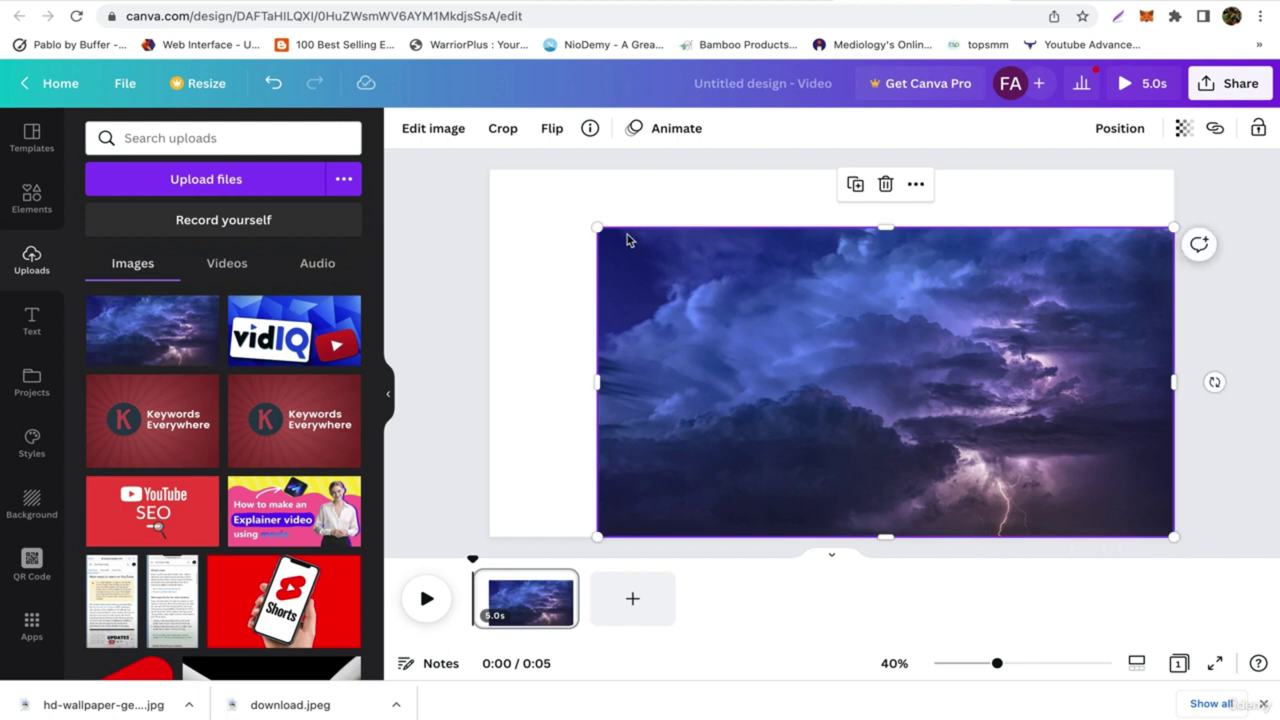
drag(597, 226, 484, 177)
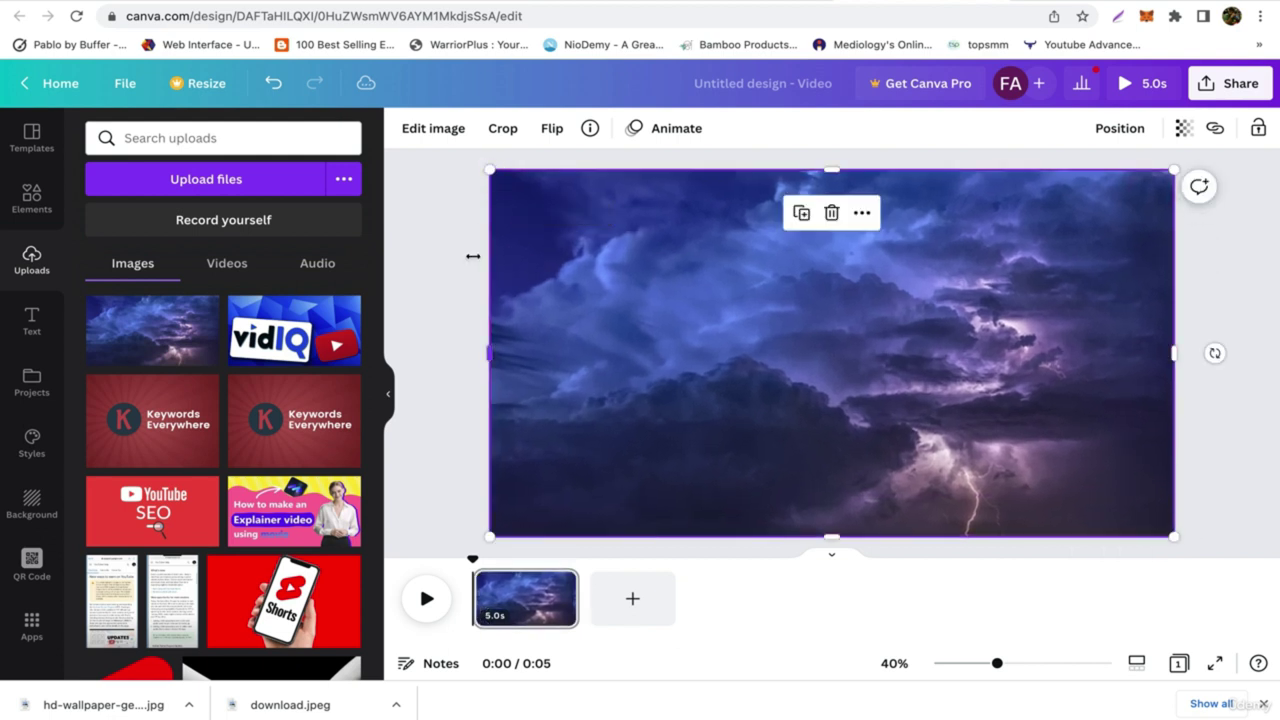
click(462, 285)
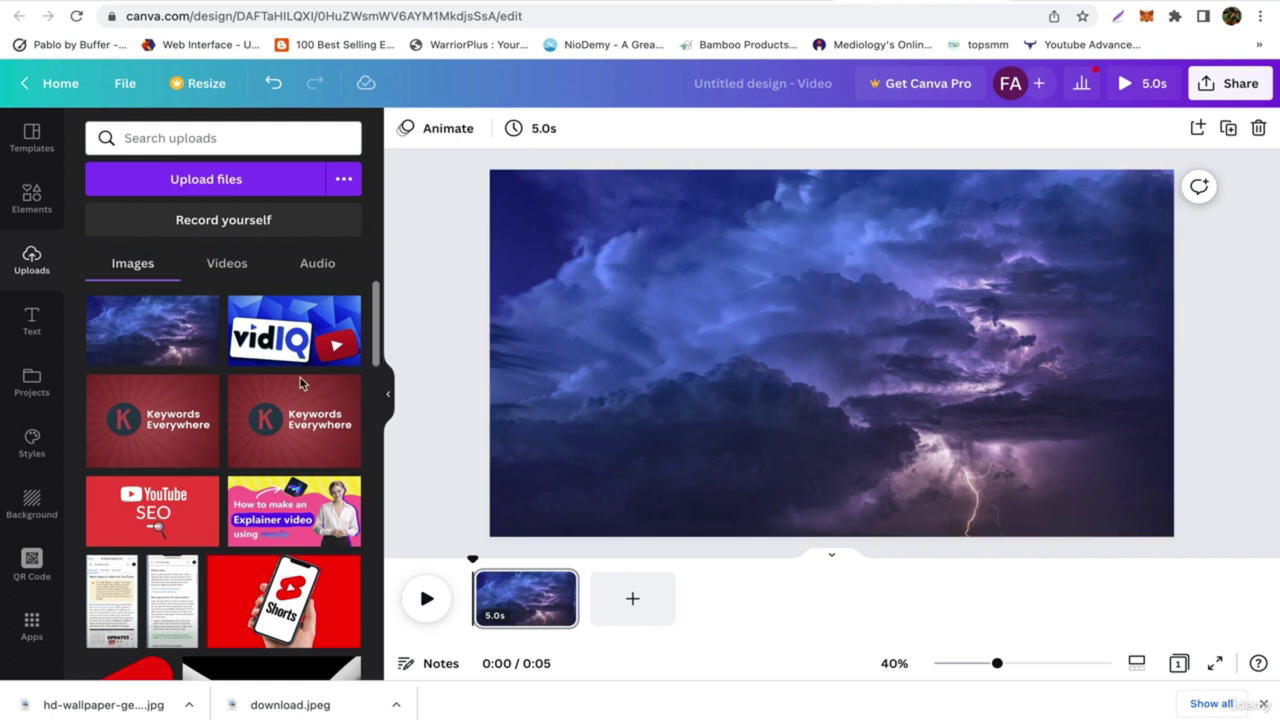
- Upload download.jpeg, place the soldiers photo over the background, enlarge it and move it to the page's upper edge, leaving room for a caption
drag(314, 706, 213, 400)
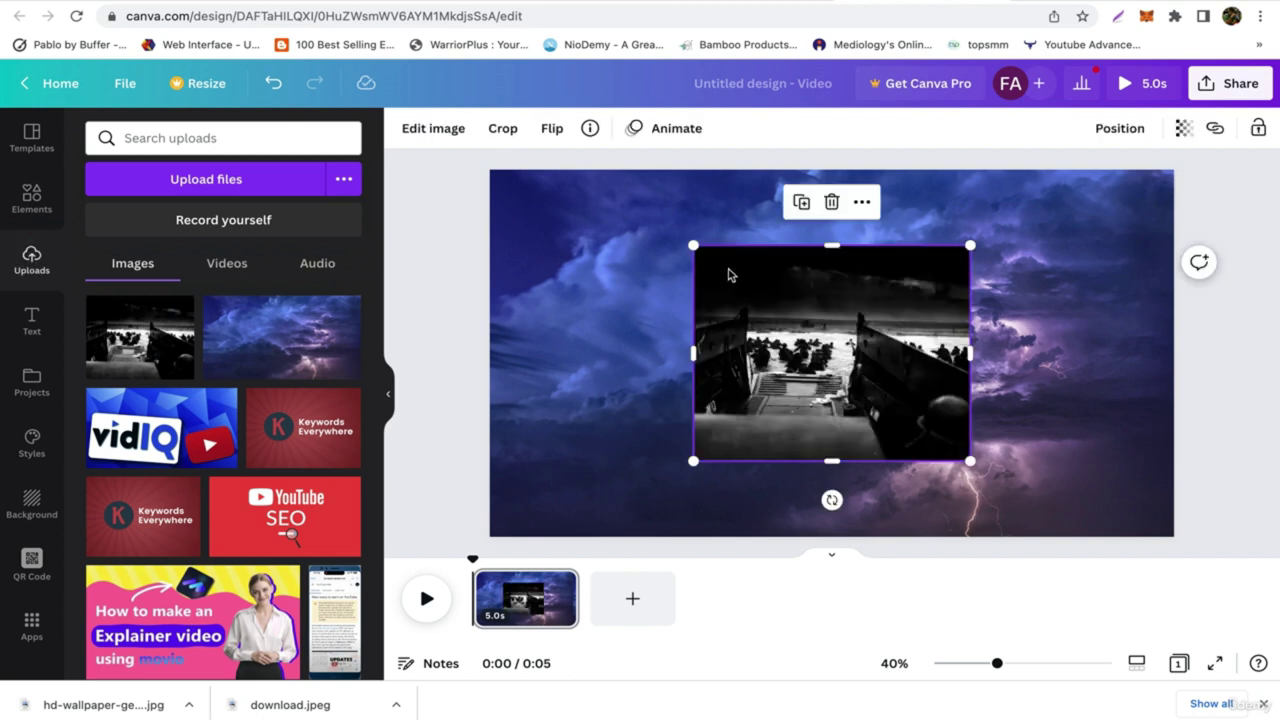
drag(692, 245, 636, 234)
drag(969, 461, 1018, 465)
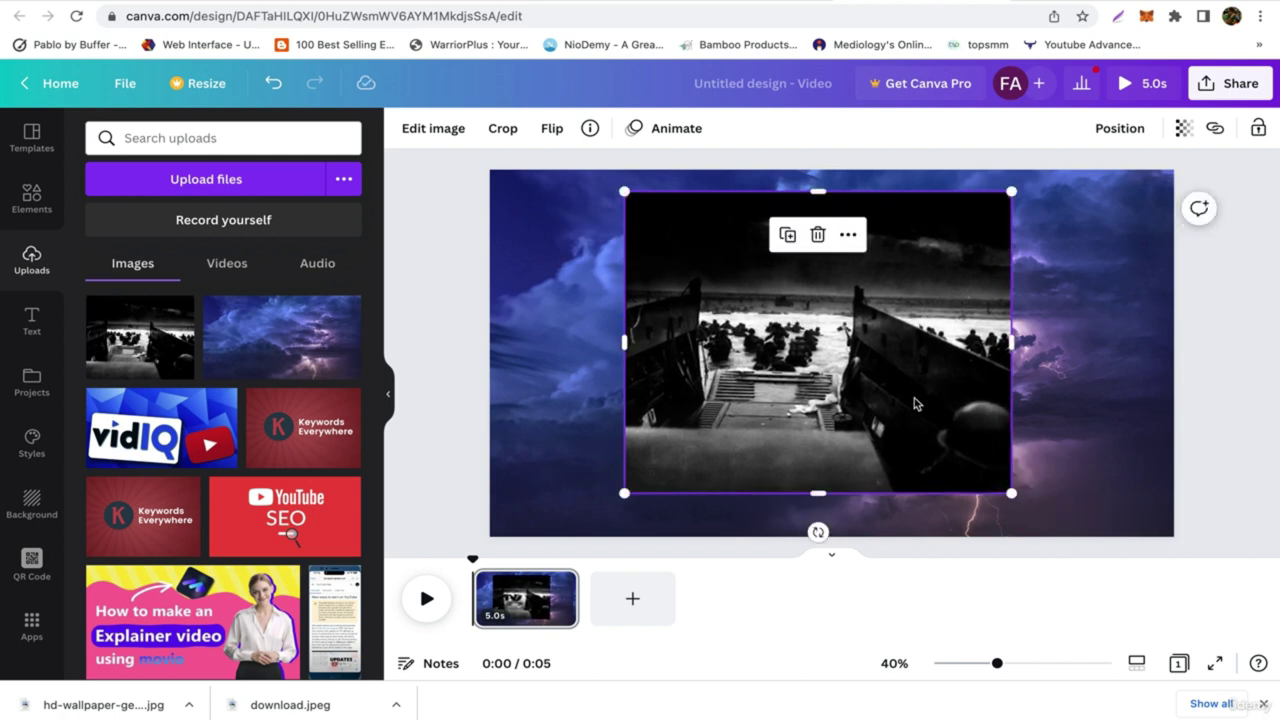
mouse_move(866, 368)
mouse_down()
mouse_move(860, 354)
mouse_move(875, 350)
mouse_up()
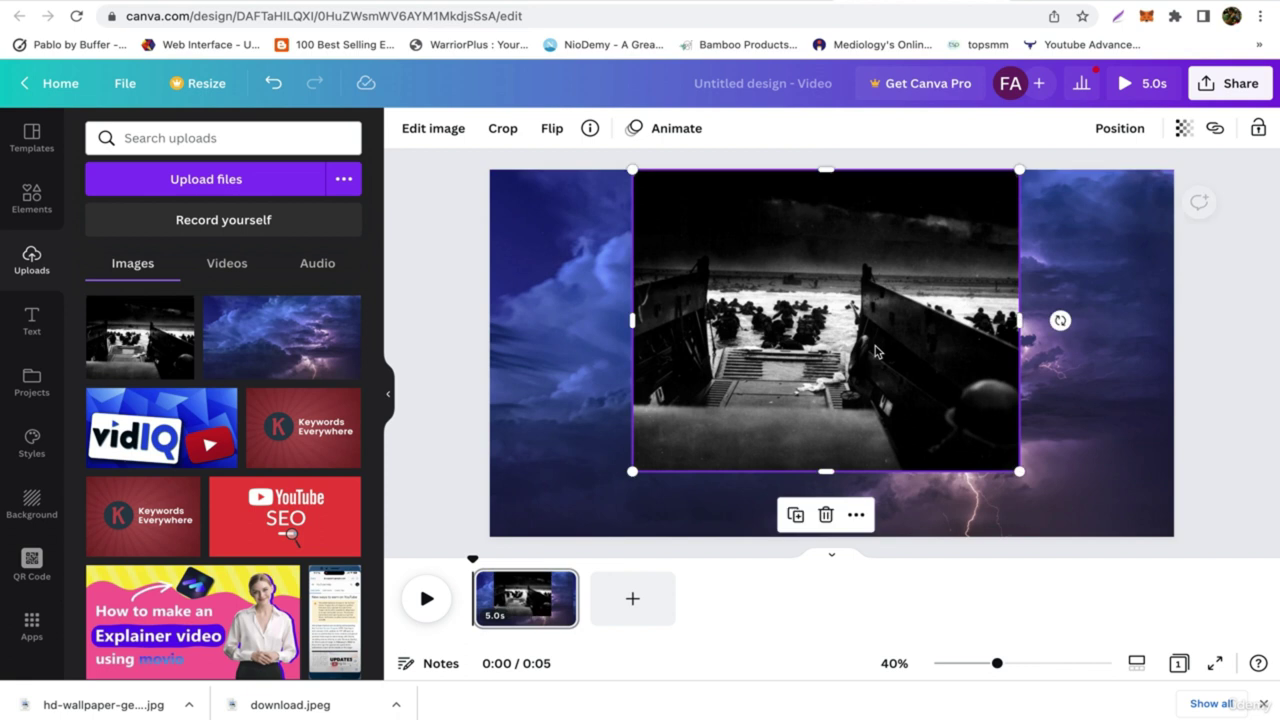
click(490, 107)
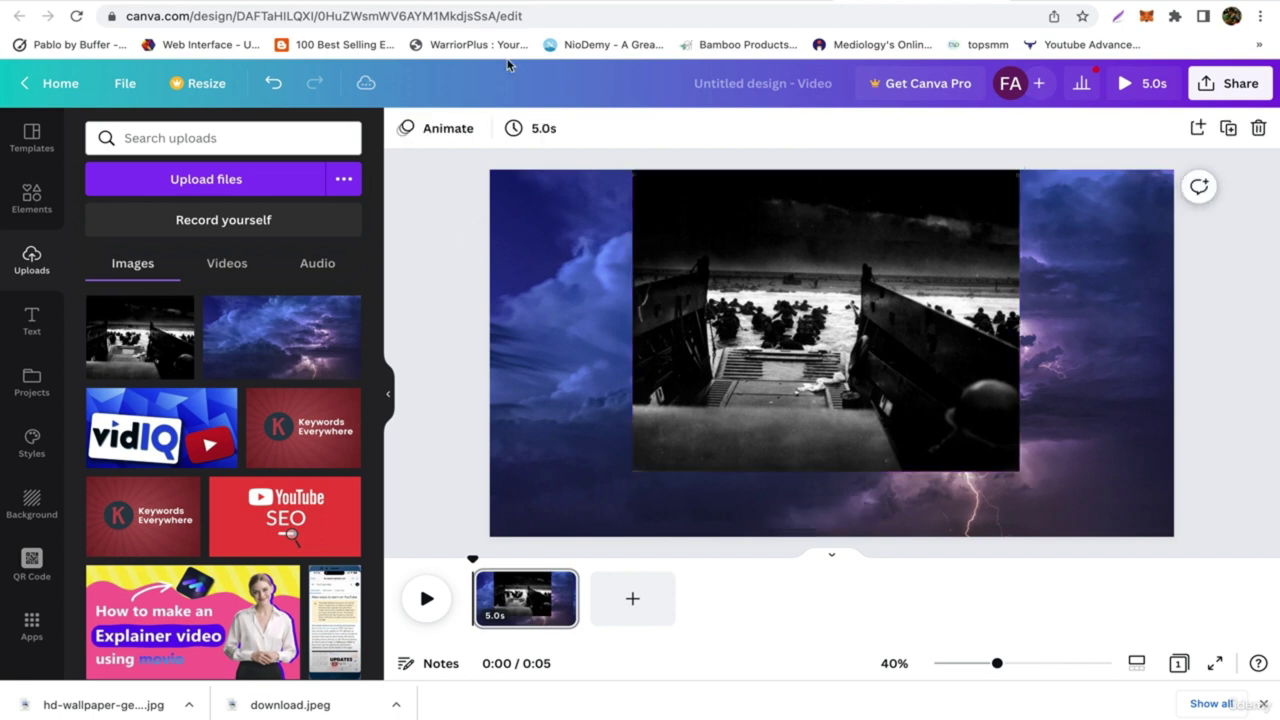
- Copy the full Reuters caption about U.S. soldiers landing on the coast of France and paste it into a new subheading in the Canva design
click(609, 2)
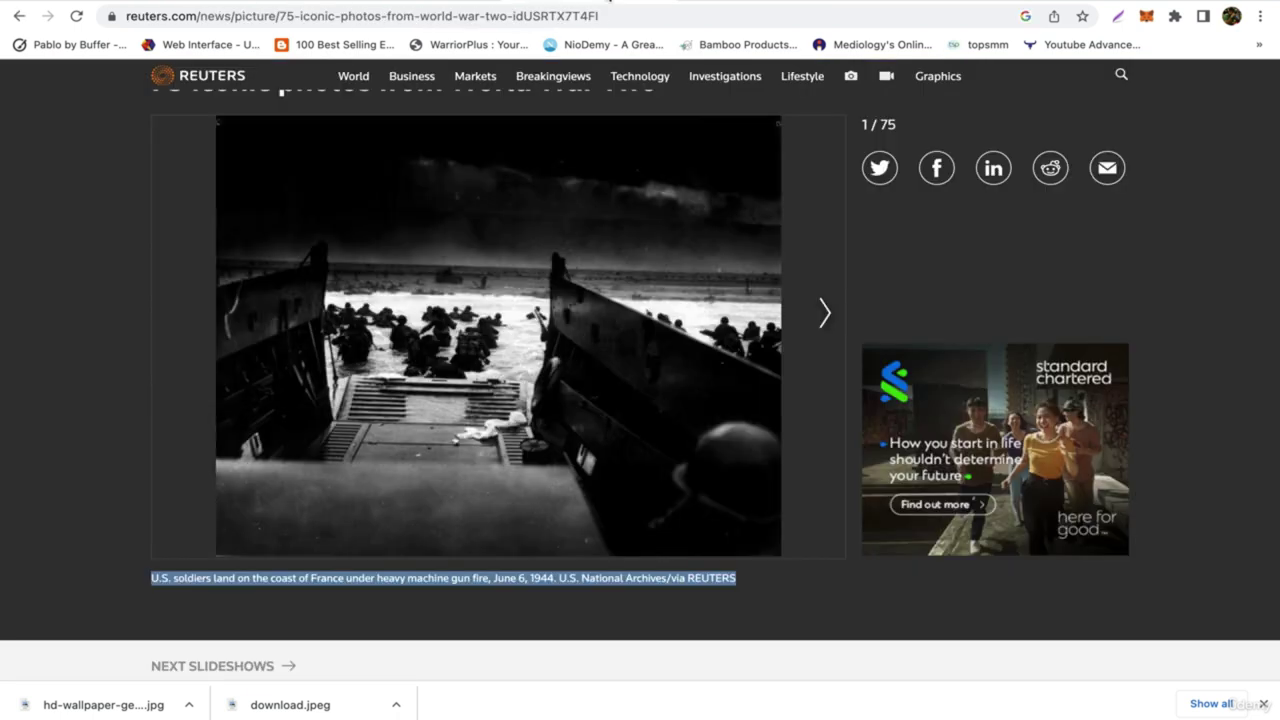
triple_click(366, 578)
key(ctrl+Tab)
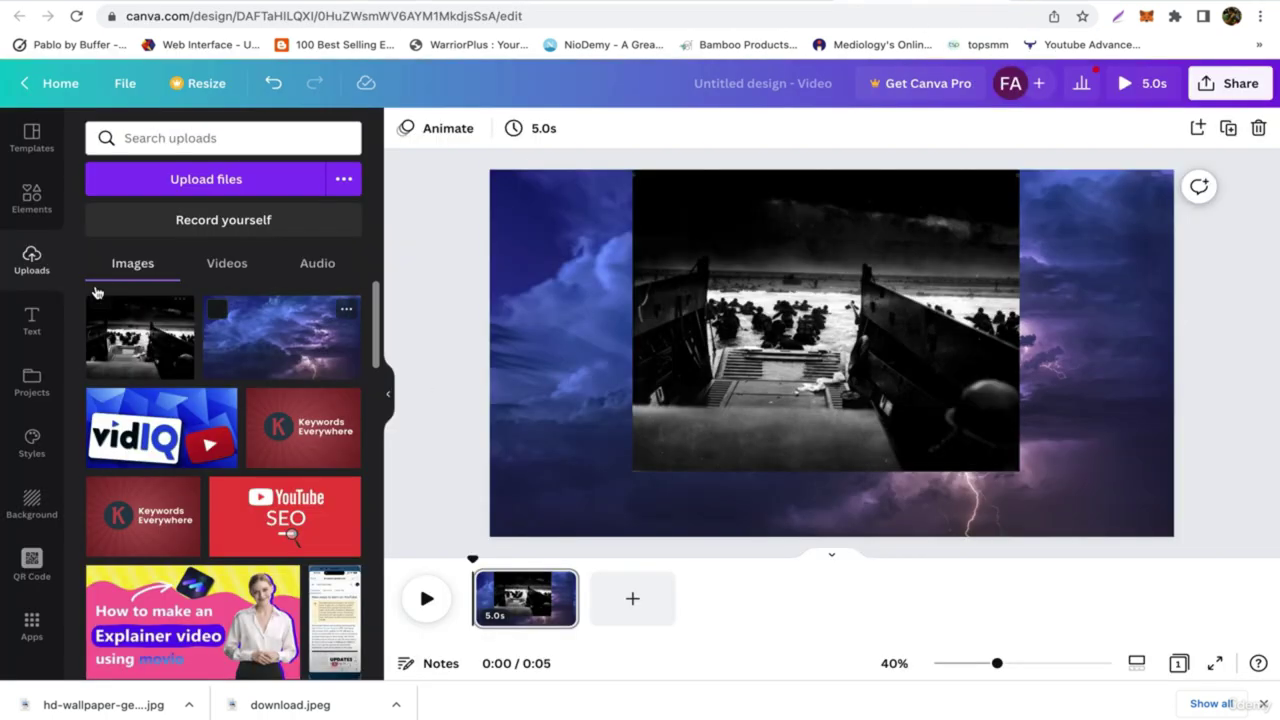
click(31, 320)
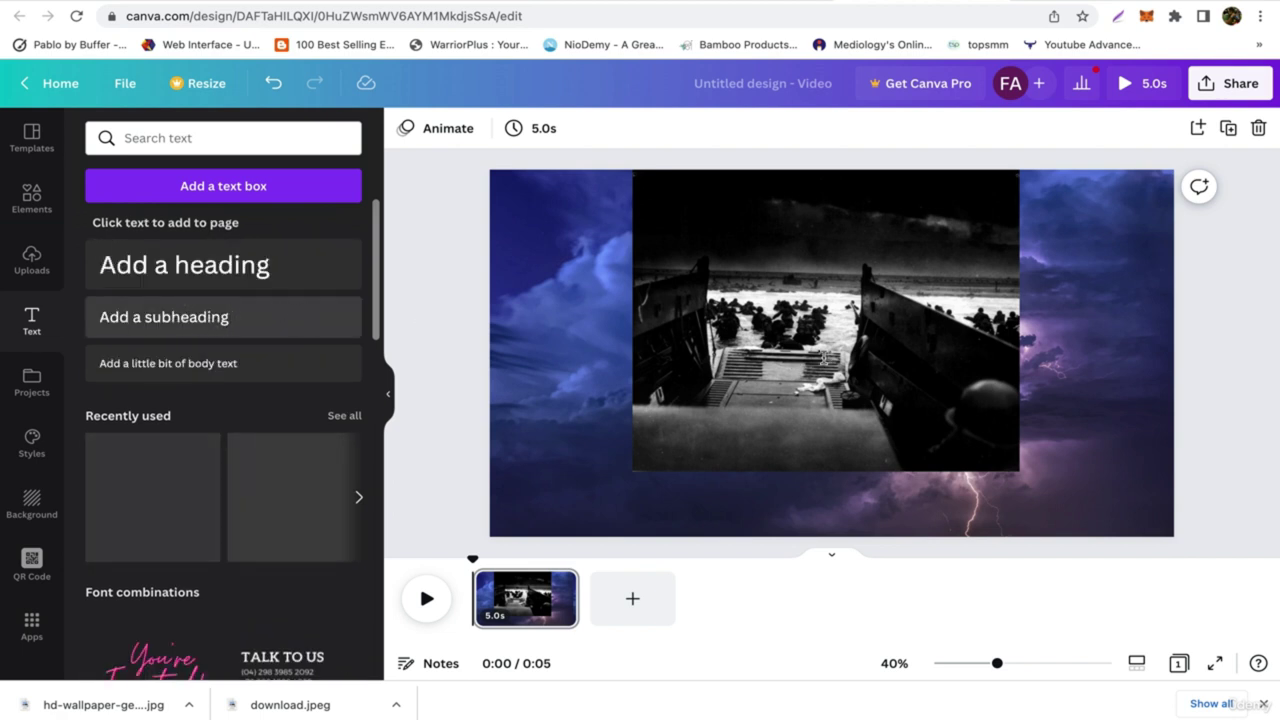
click(209, 318)
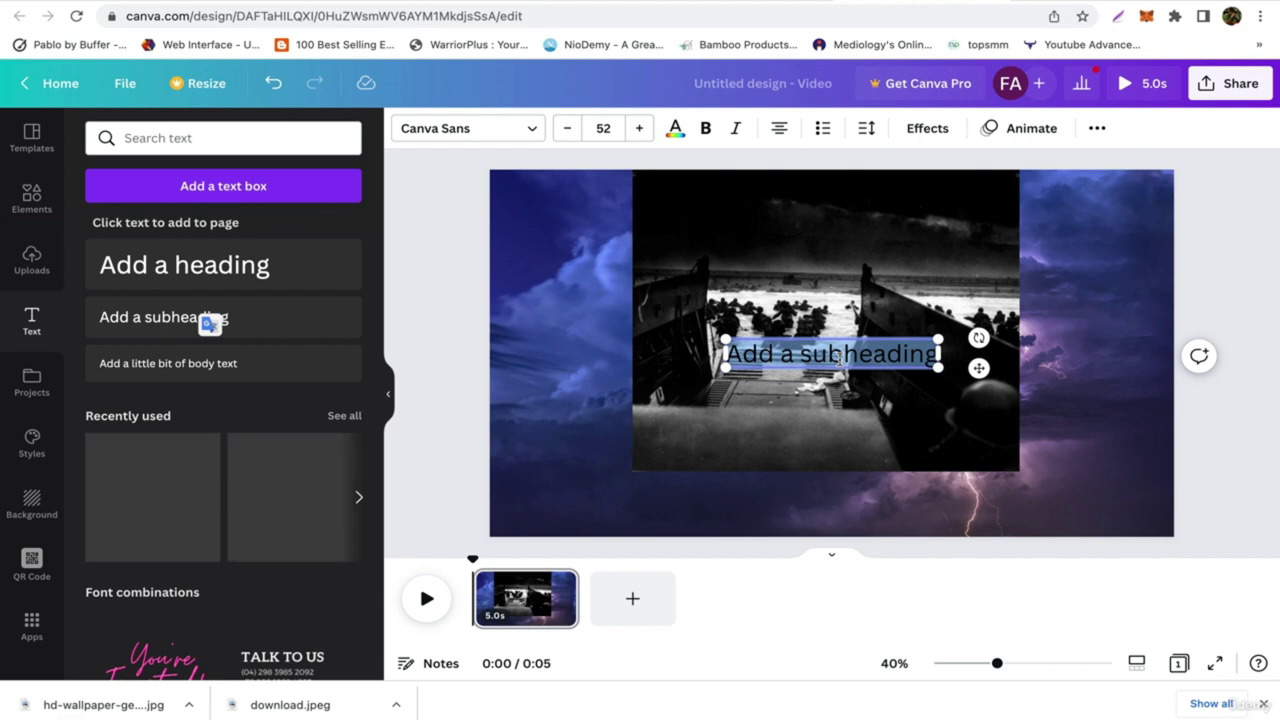
text(U.S. soldiers land on the coast of Normandy under heavy machine gun fire, June 6, 1944. U.S. National Archives/via REUTERS)
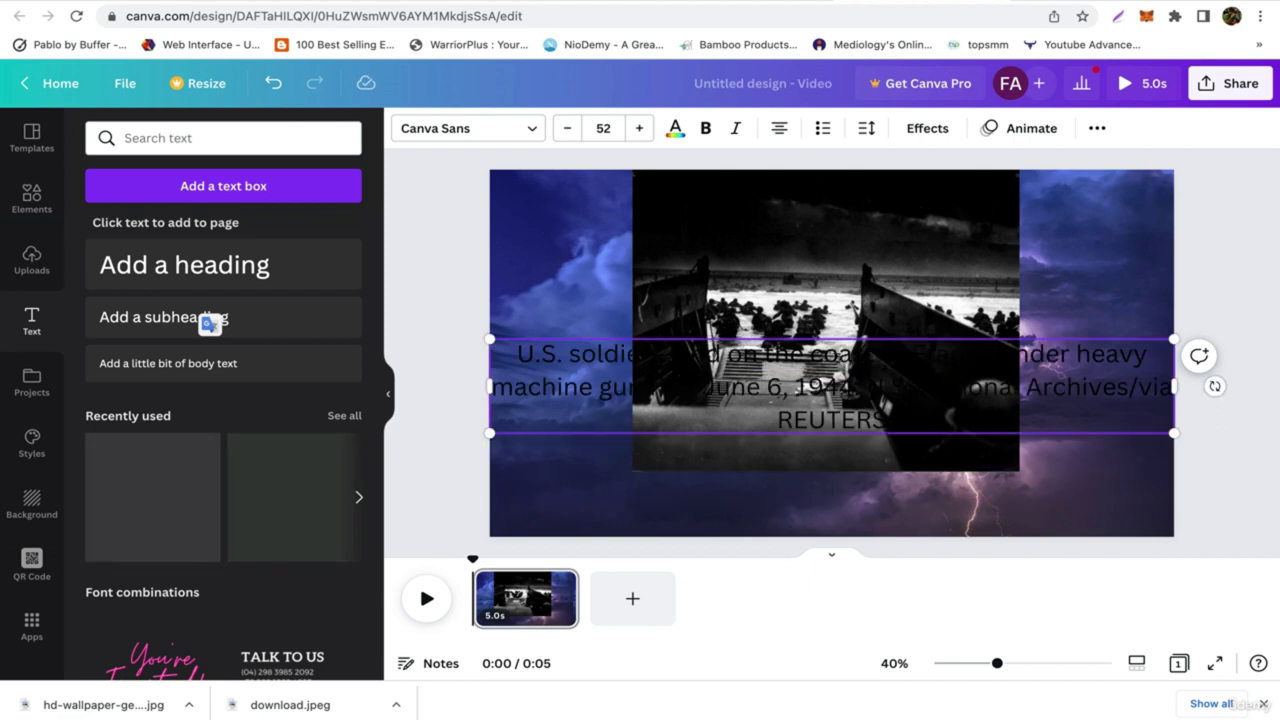
- Set the caption's font size to 29 and move it below the soldiers photo, centred along the page's lower edge
key(ctrl+a)
click(565, 139)
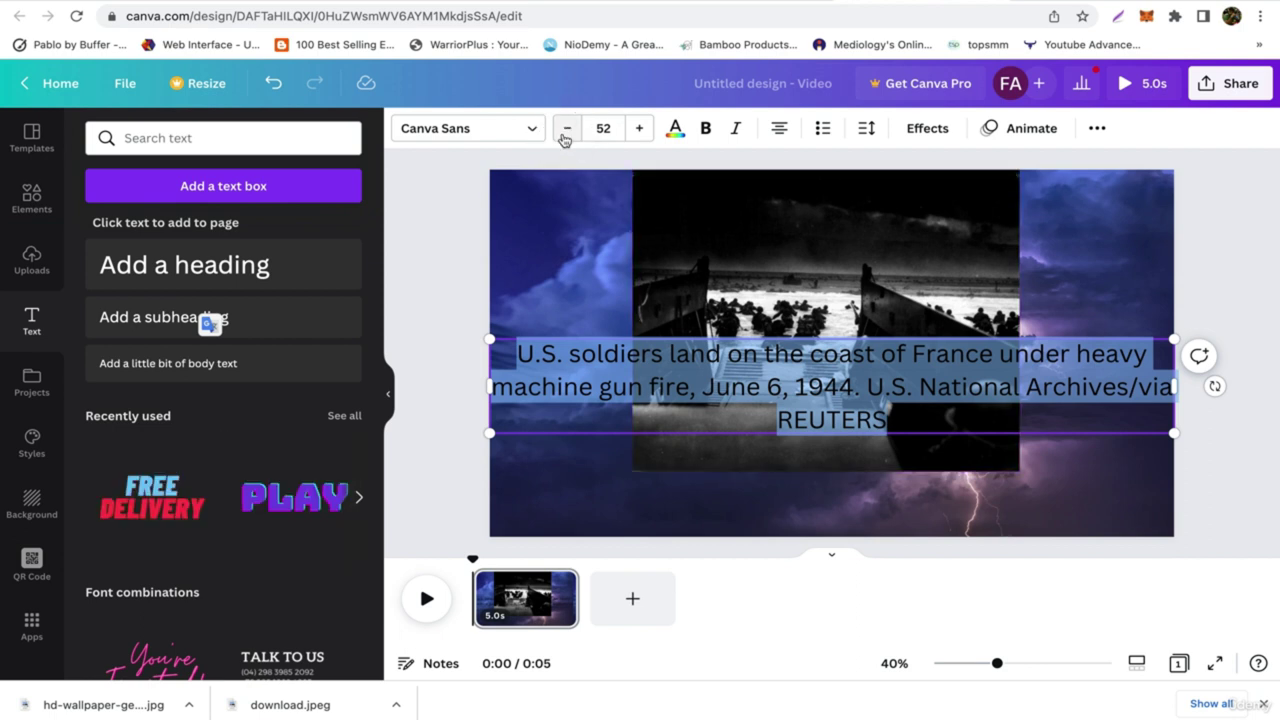
click(565, 139)
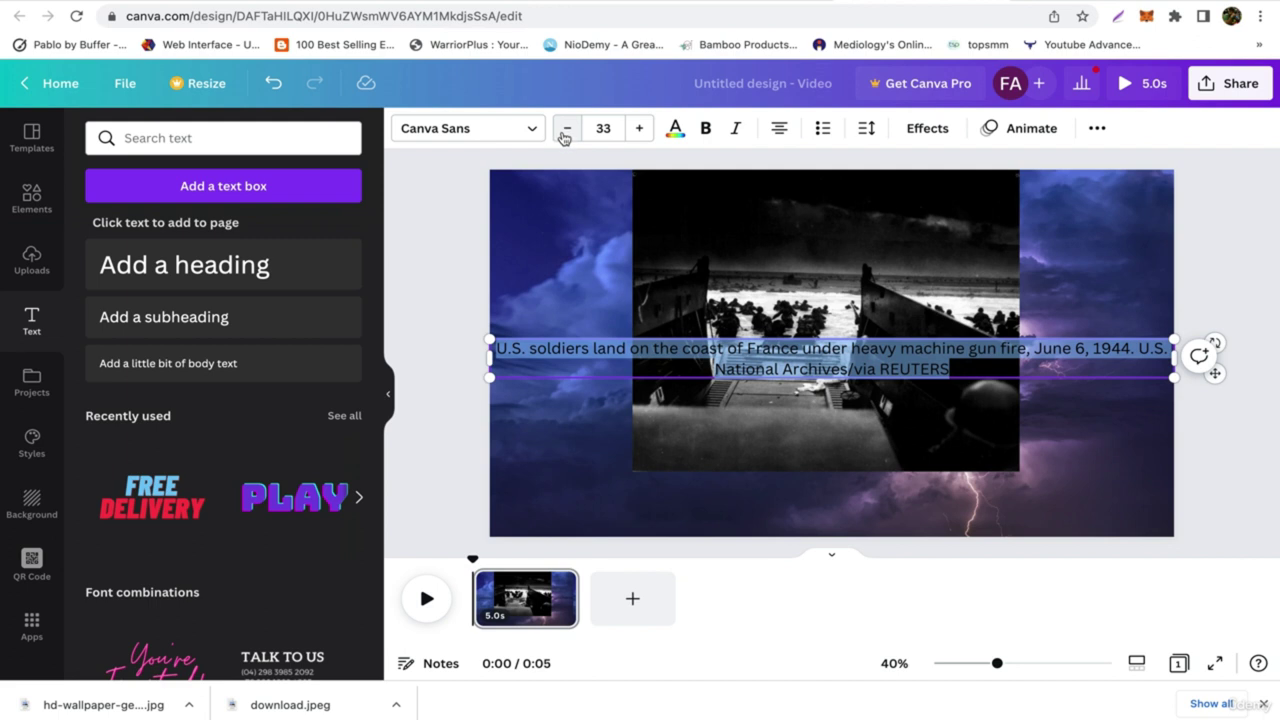
click(567, 134)
click(567, 134)
click(567, 134)
click(567, 134)
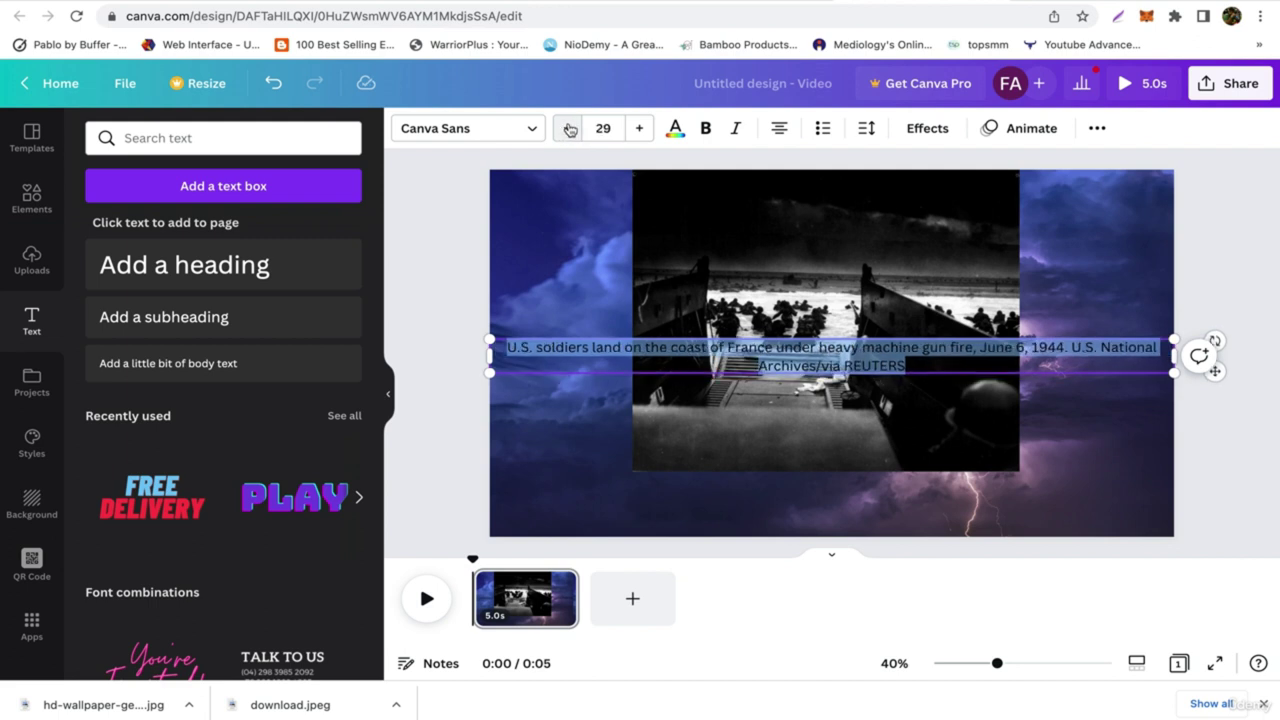
drag(872, 338, 875, 483)
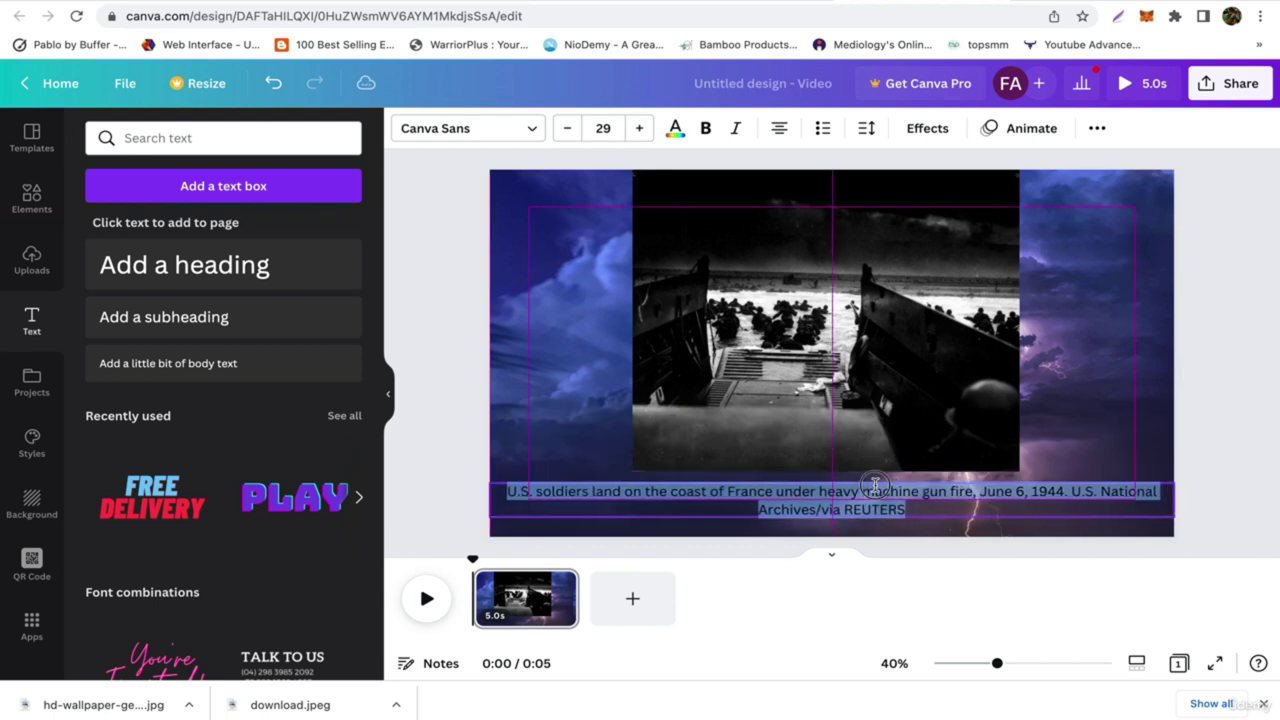
click(452, 329)
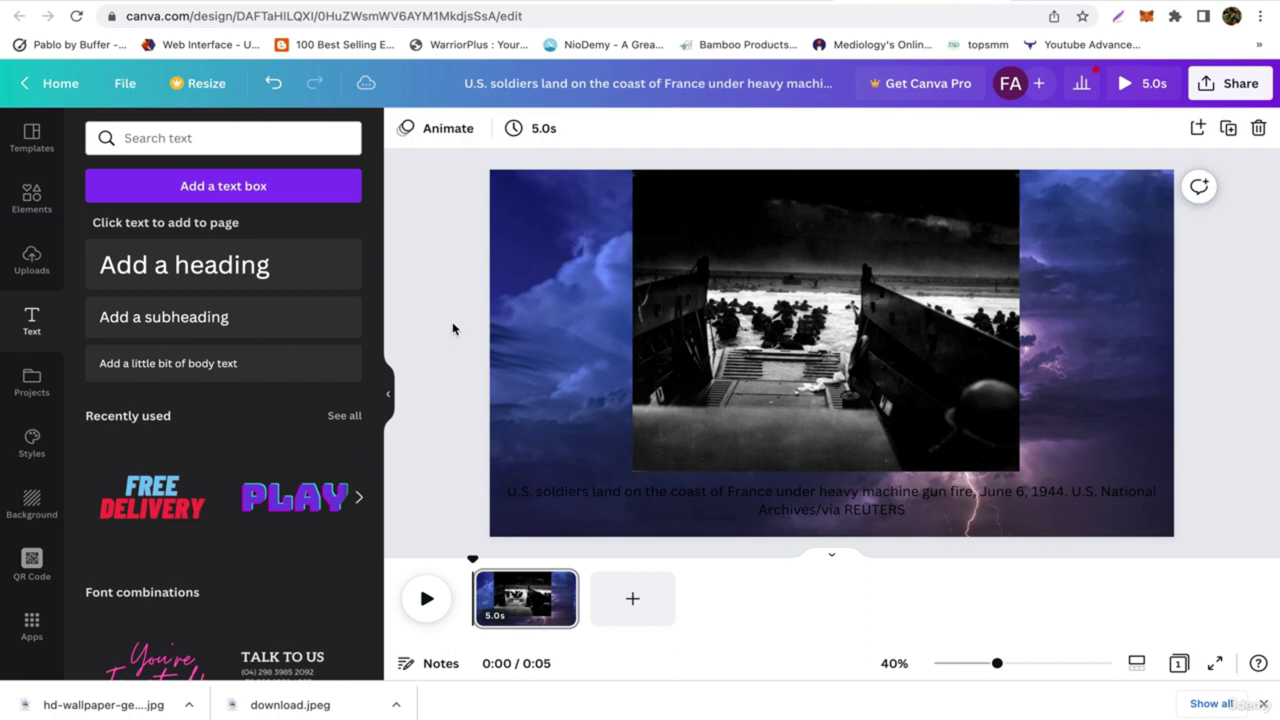
- Change the caption below the soldiers photo to white text and make it italic
click(842, 506)
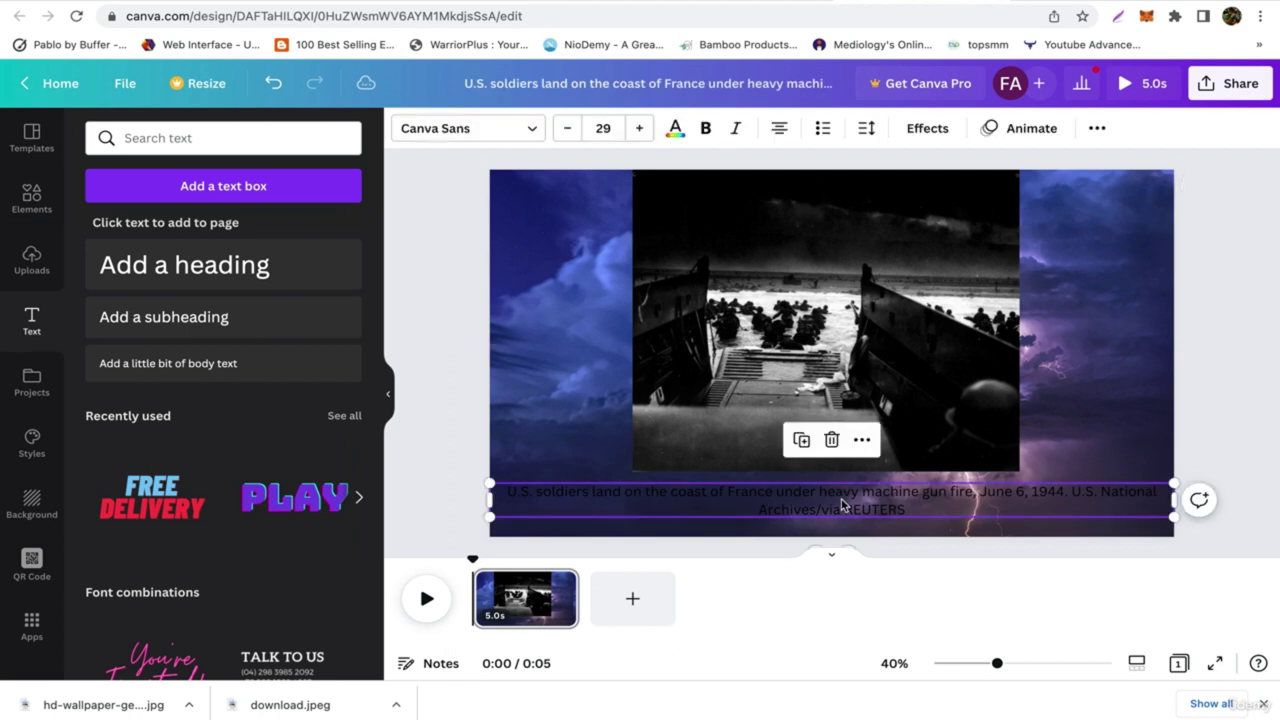
click(675, 132)
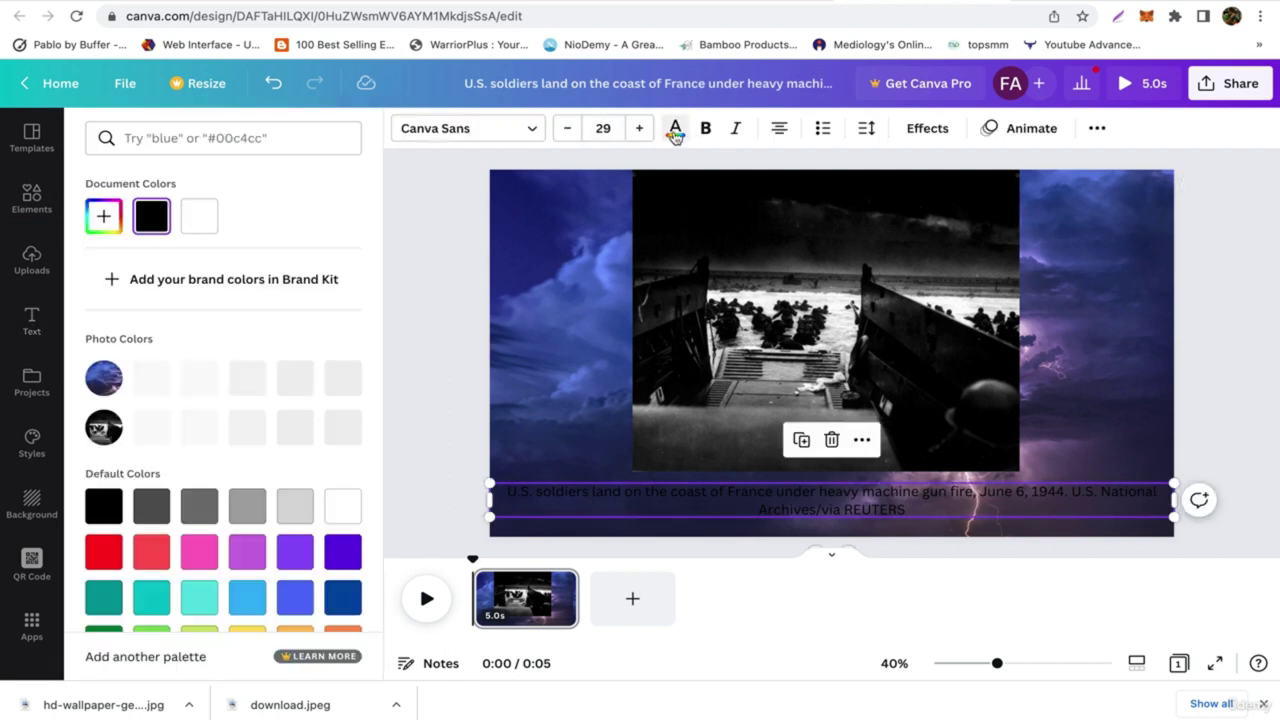
click(204, 218)
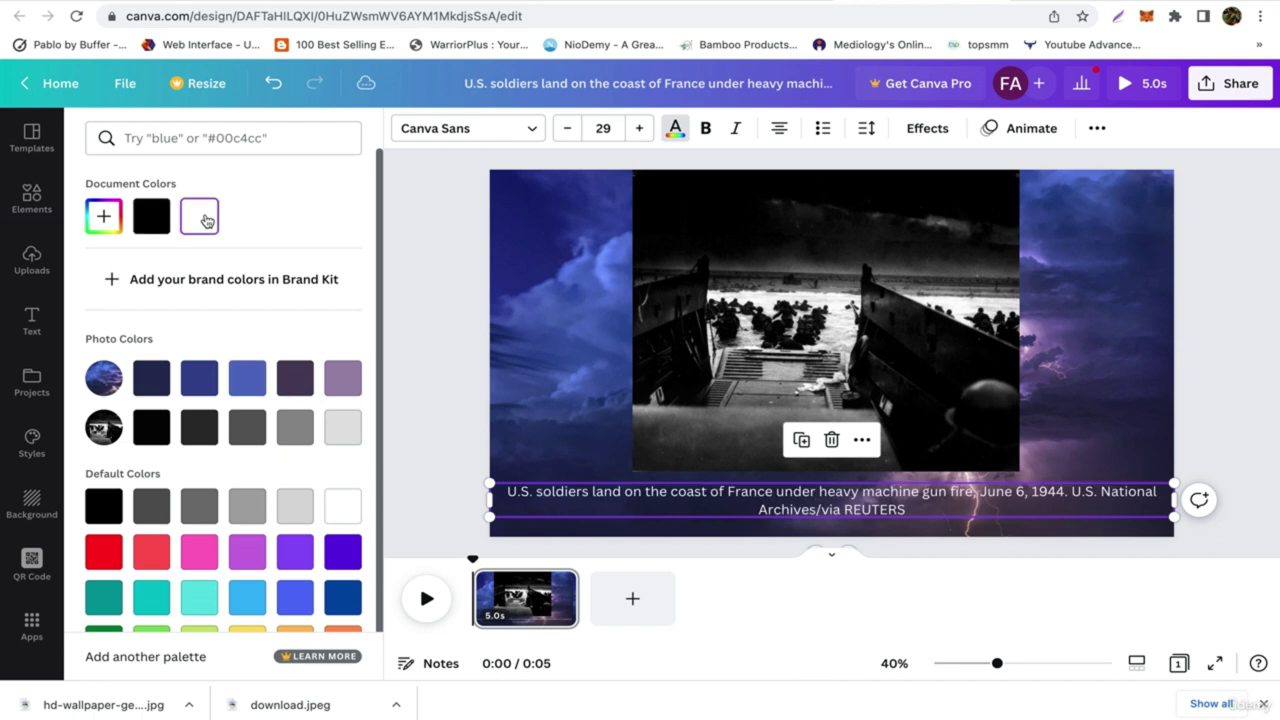
double_click(818, 497)
click(736, 131)
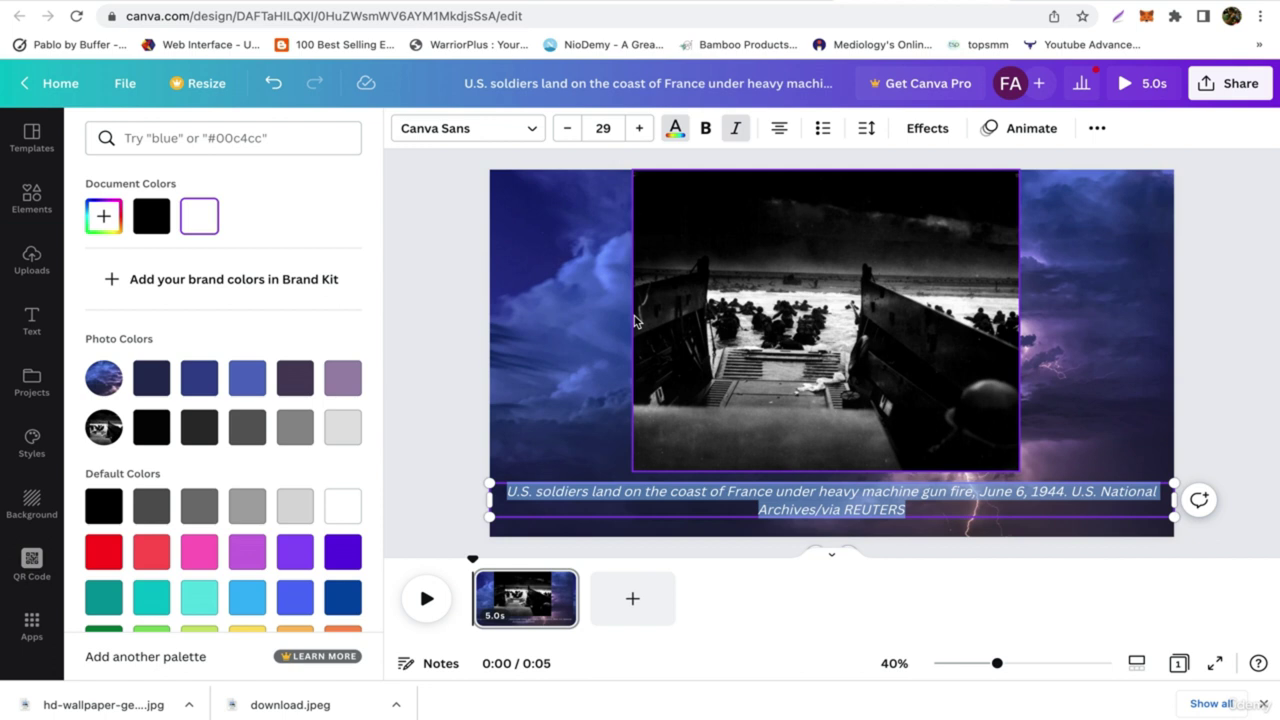
click(440, 285)
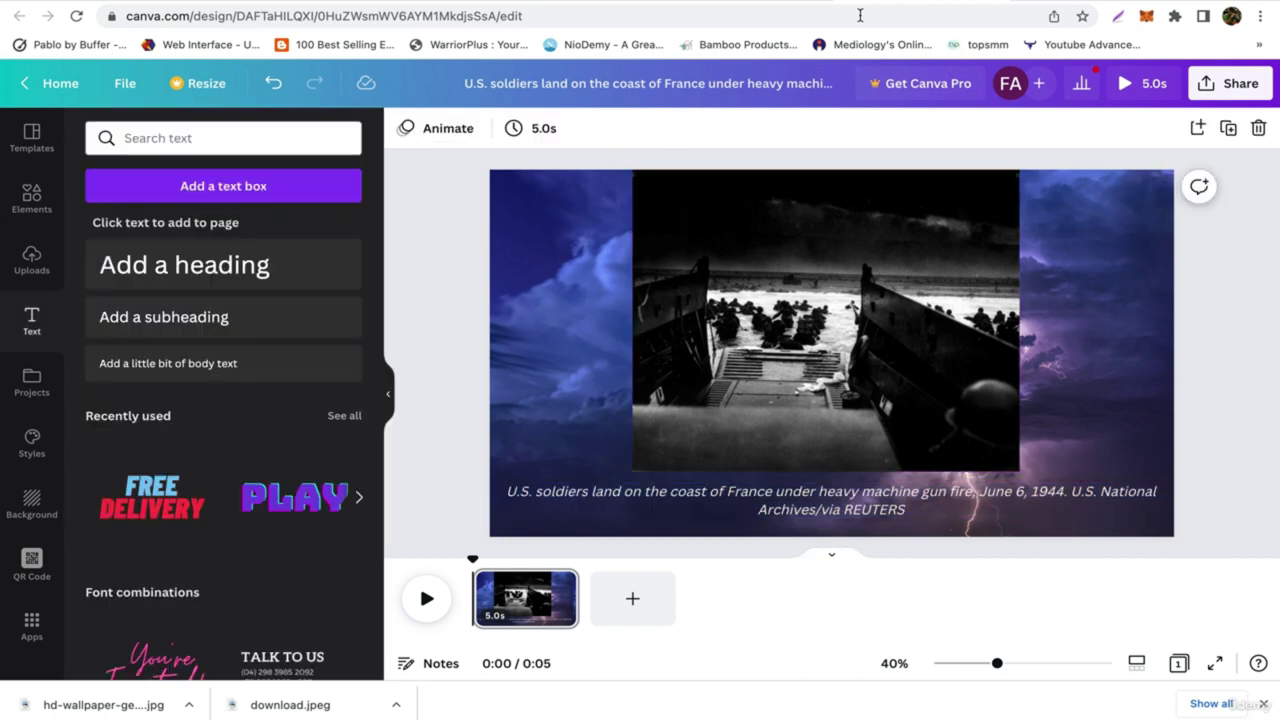
key(ctrl+Tab)
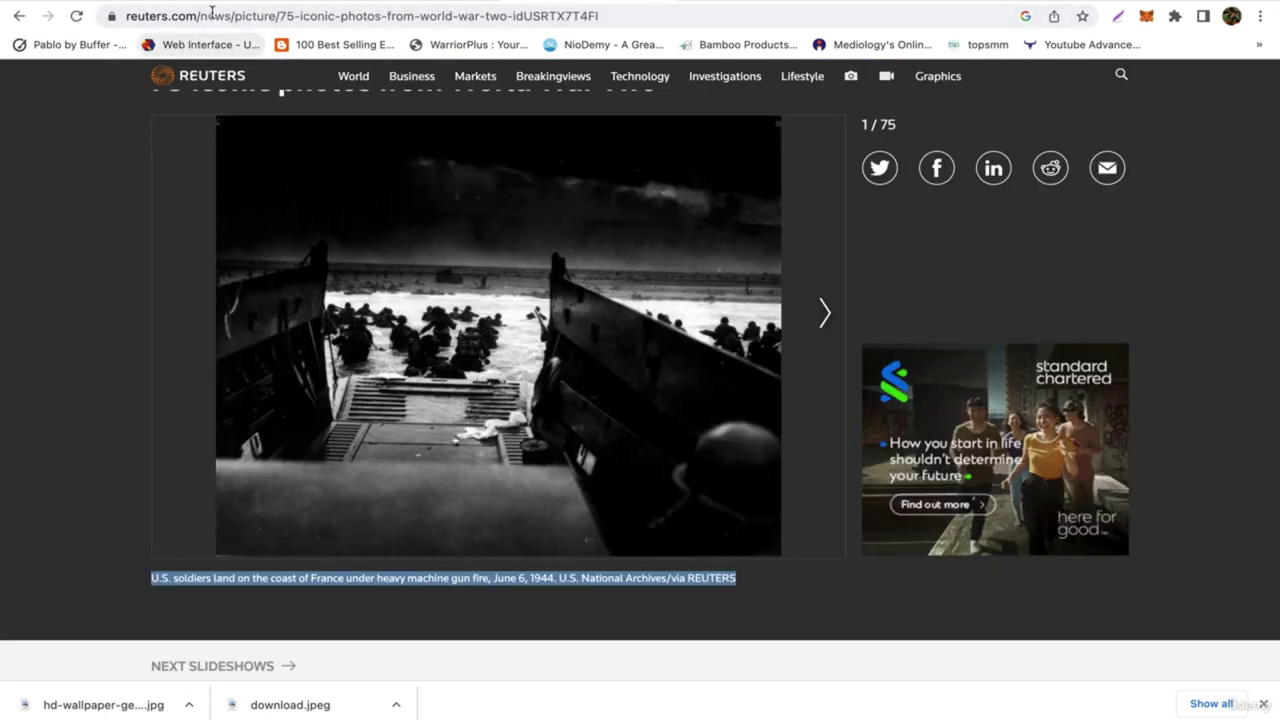
key(ctrl+shift+Tab)
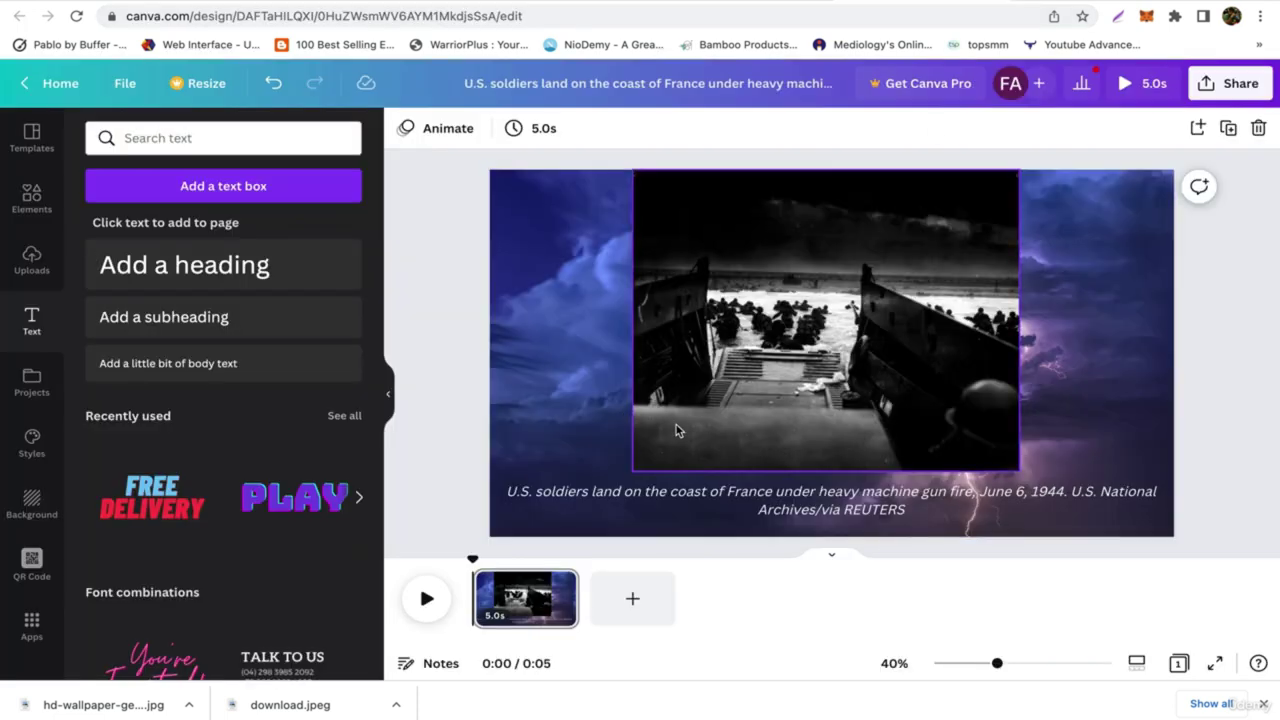
click(236, 365)
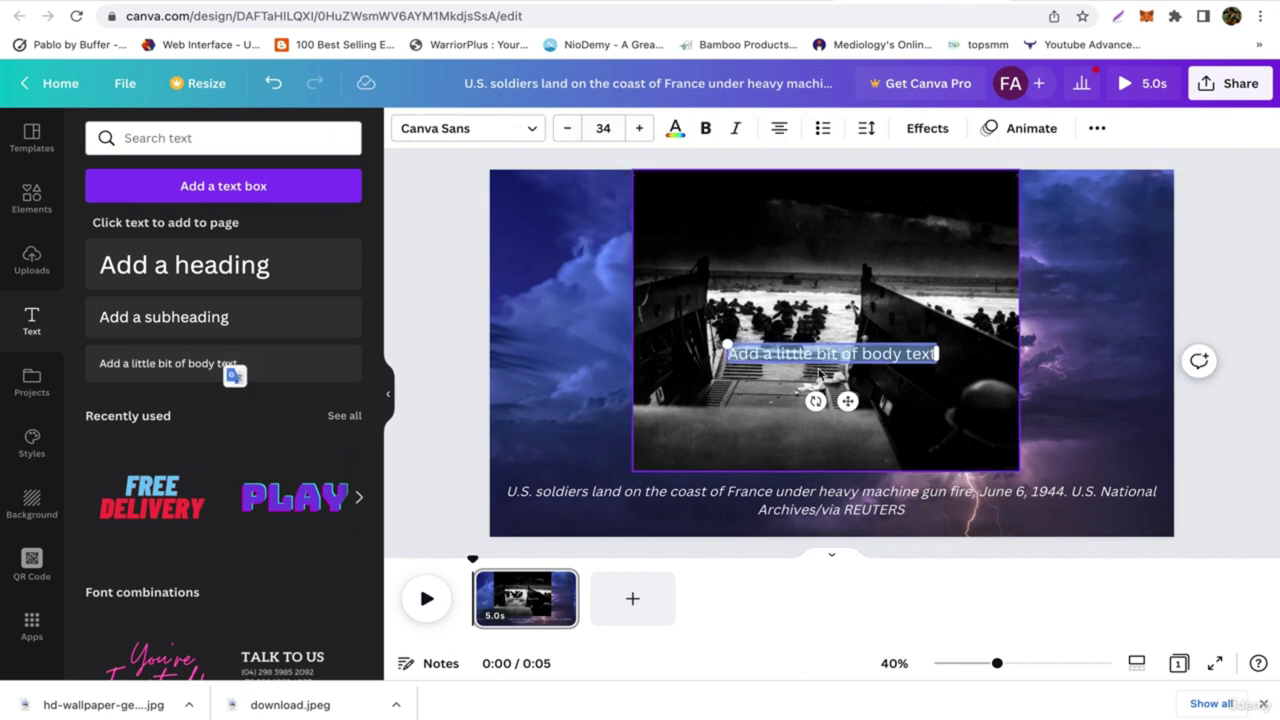
text(Cred)
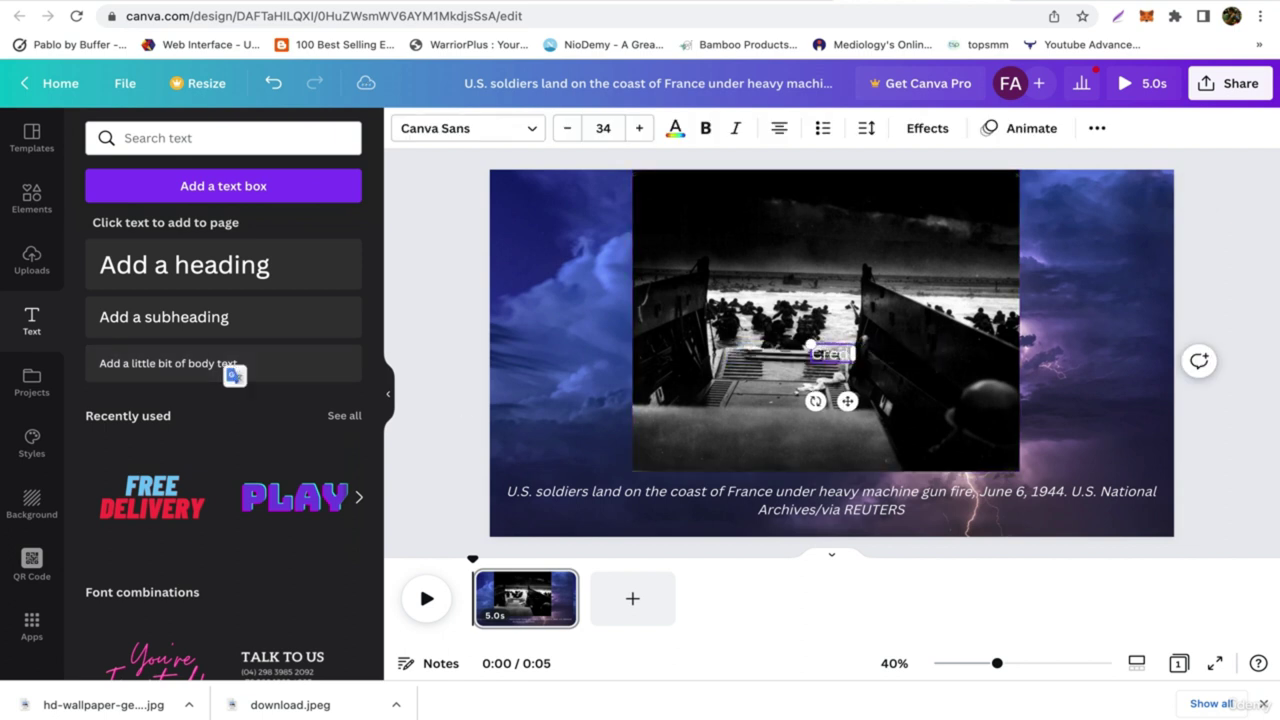
text(it @R)
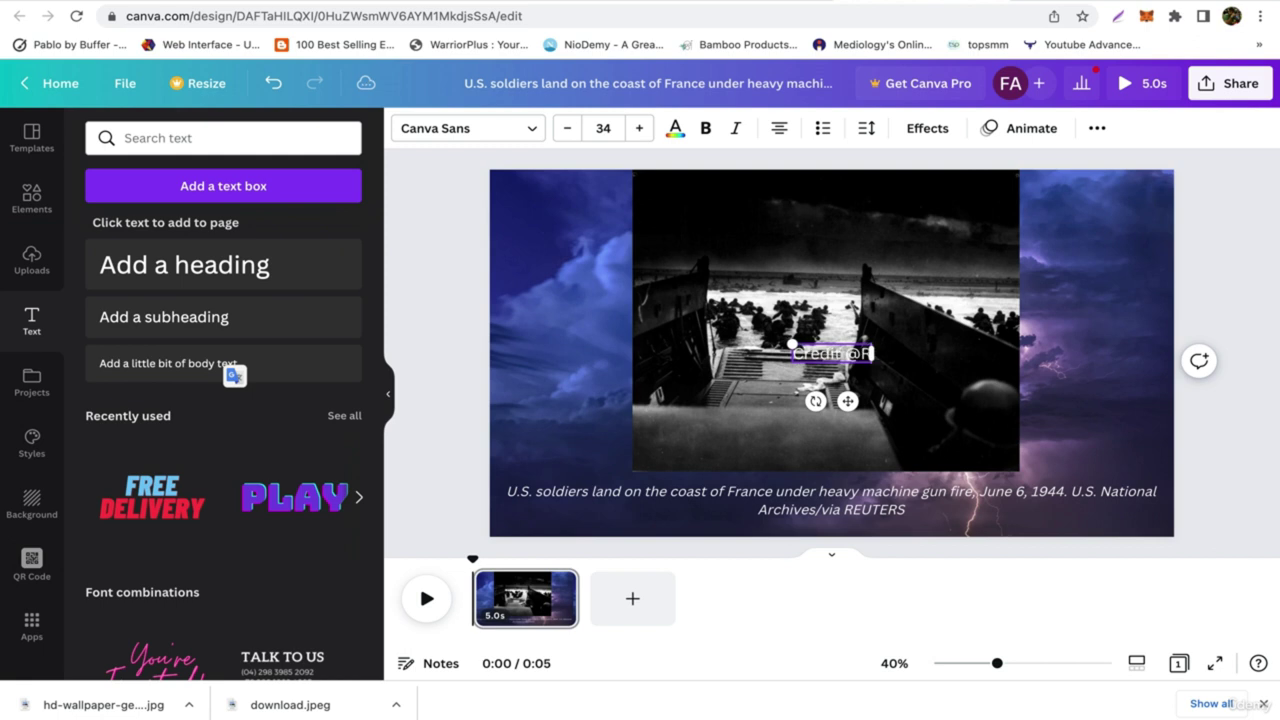
text(euters.com)
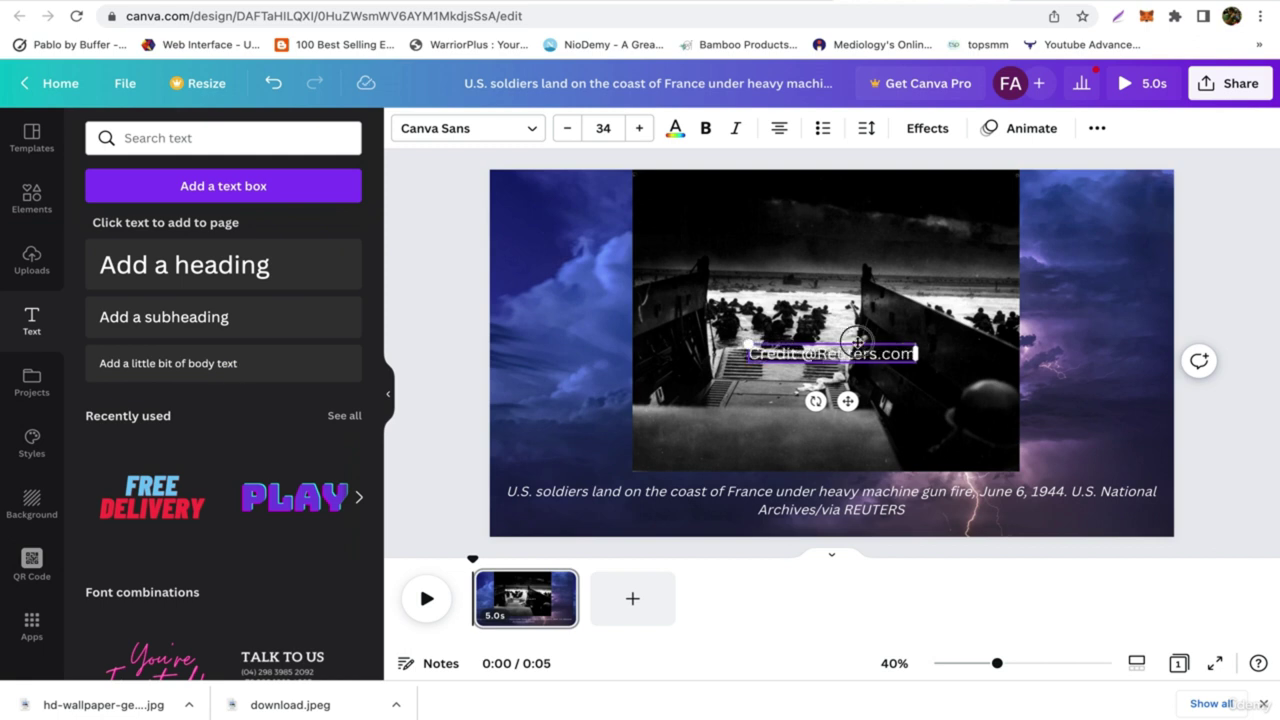
drag(829, 362, 765, 395)
drag(752, 422, 743, 452)
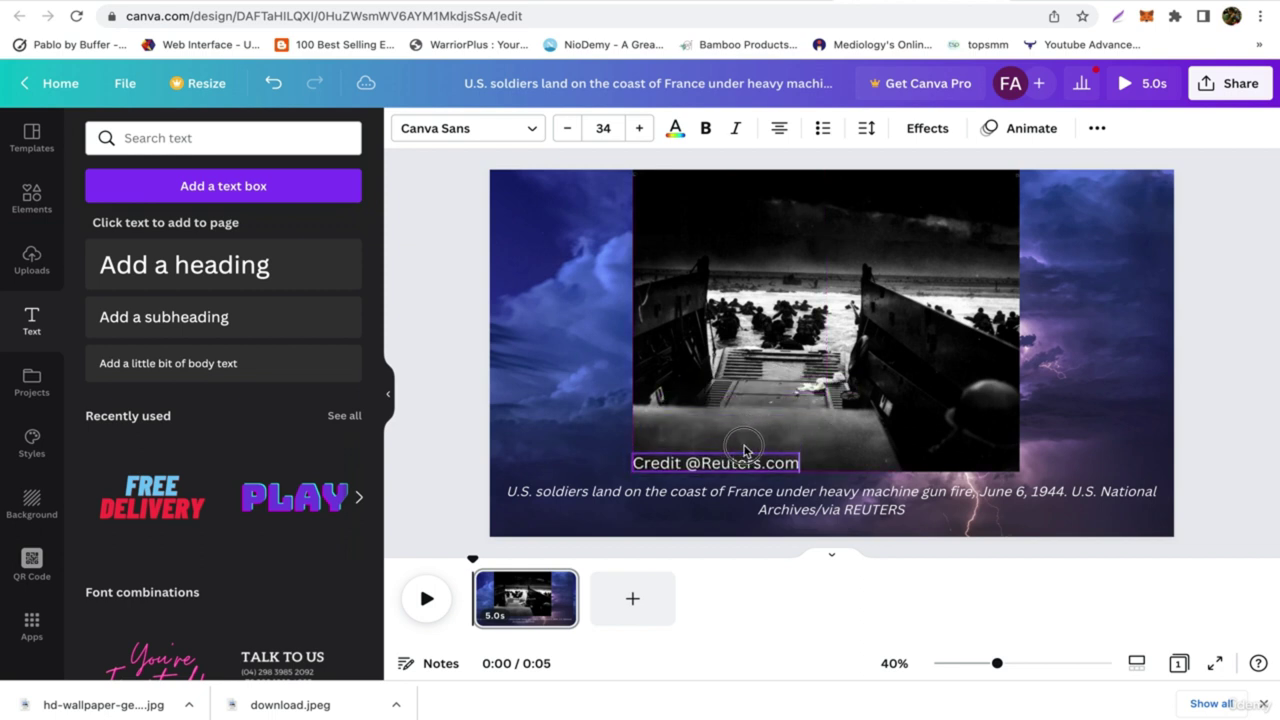
click(595, 383)
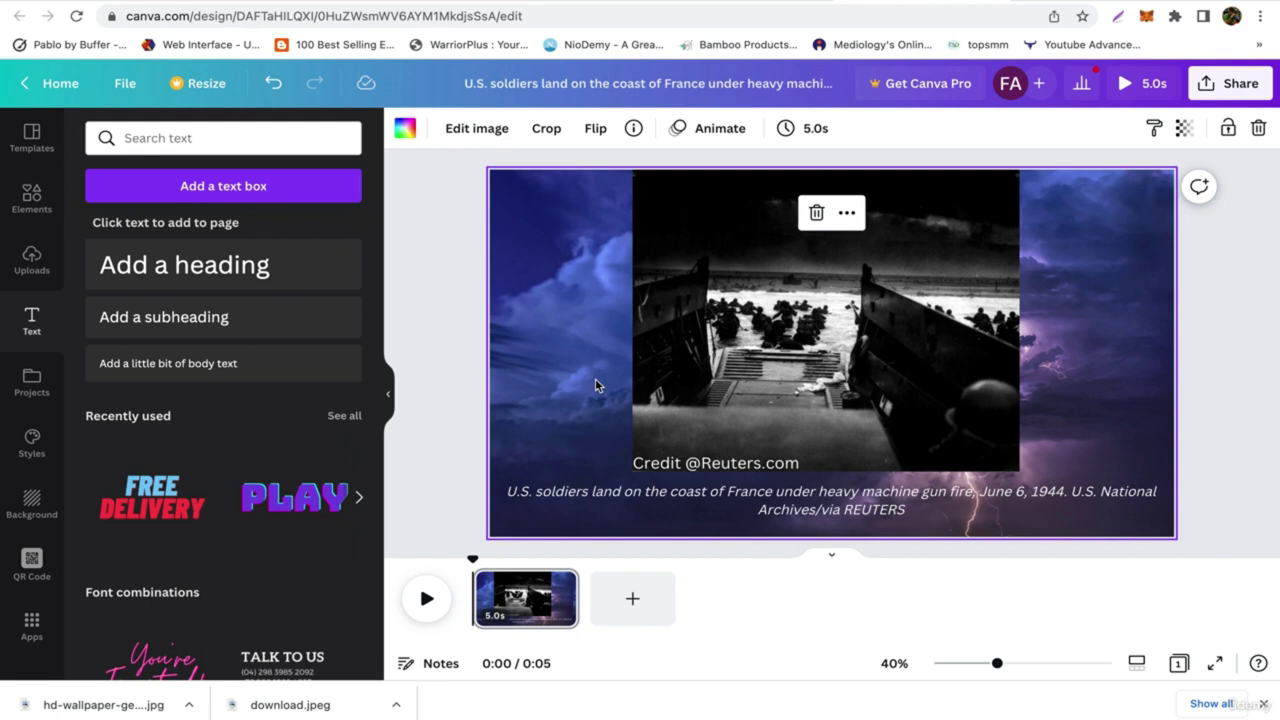
click(433, 315)
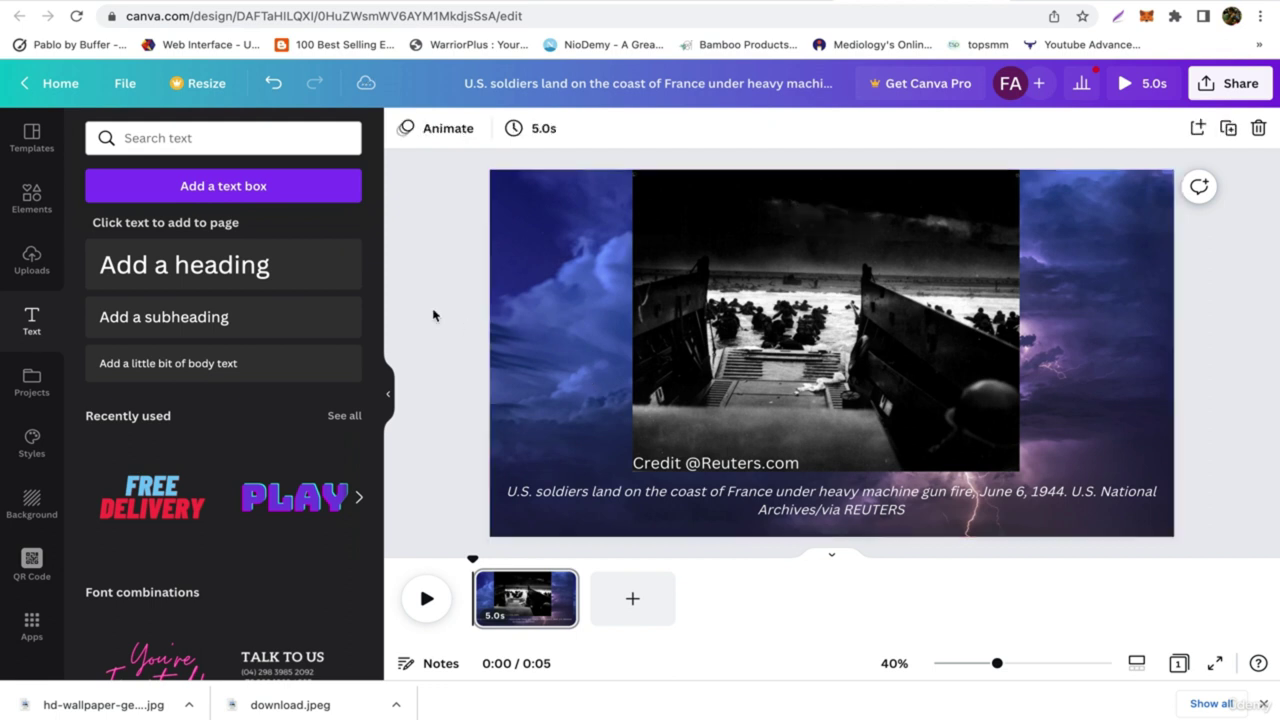
- Add the uploaded 0:13 audio file starting with "Y2Mate.is - Share" to the design as its soundtrack
click(31, 262)
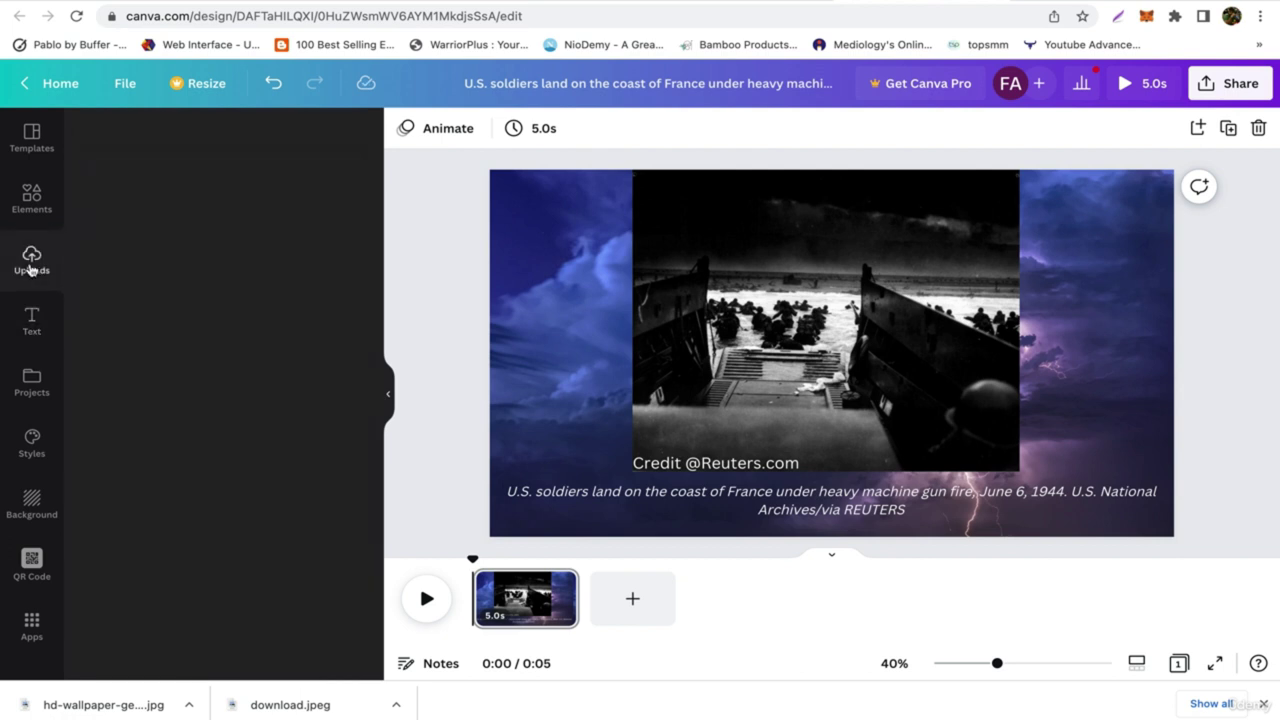
click(317, 264)
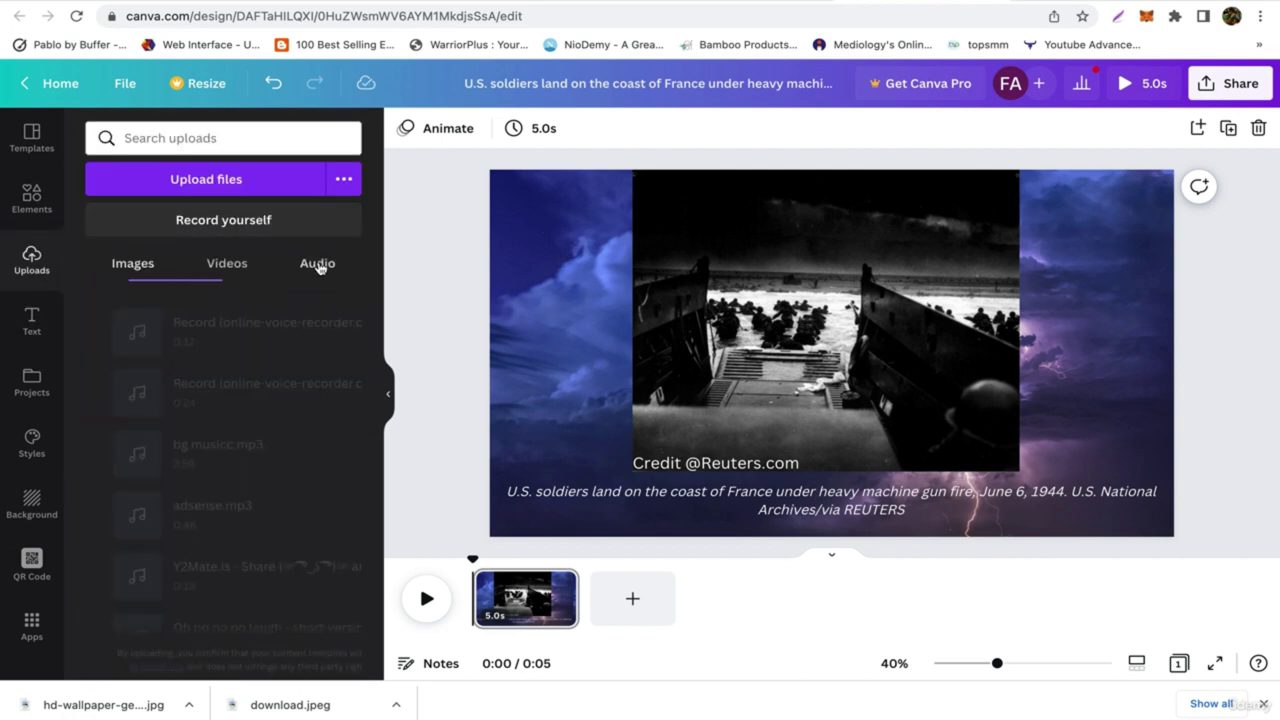
scroll(290, 470, down, 2)
scroll(258, 545, down, 2)
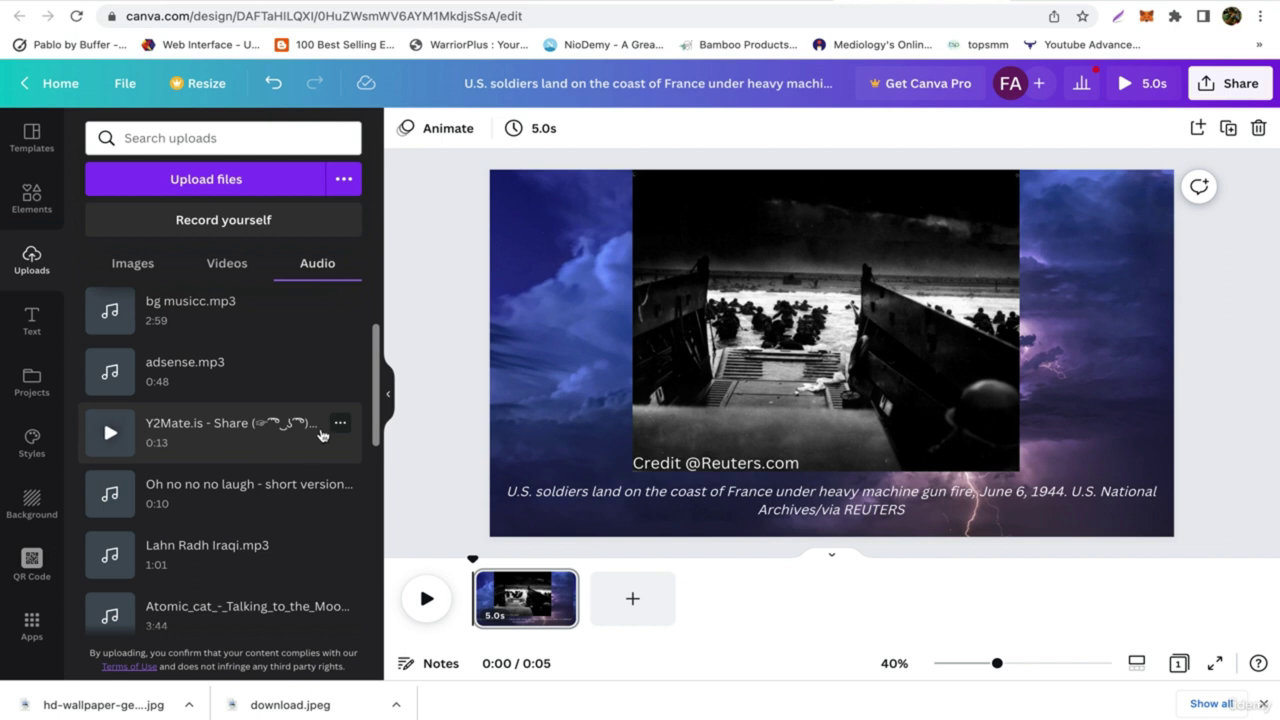
drag(254, 437, 486, 588)
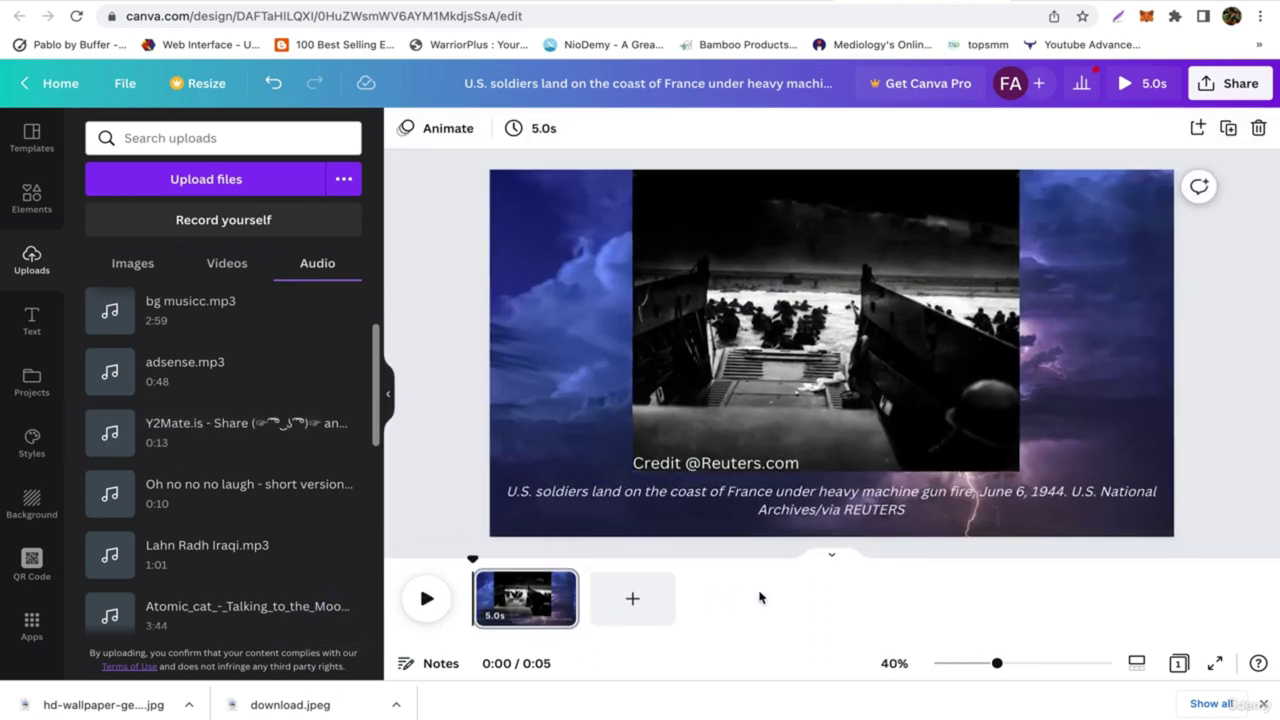
mouse_move(272, 442)
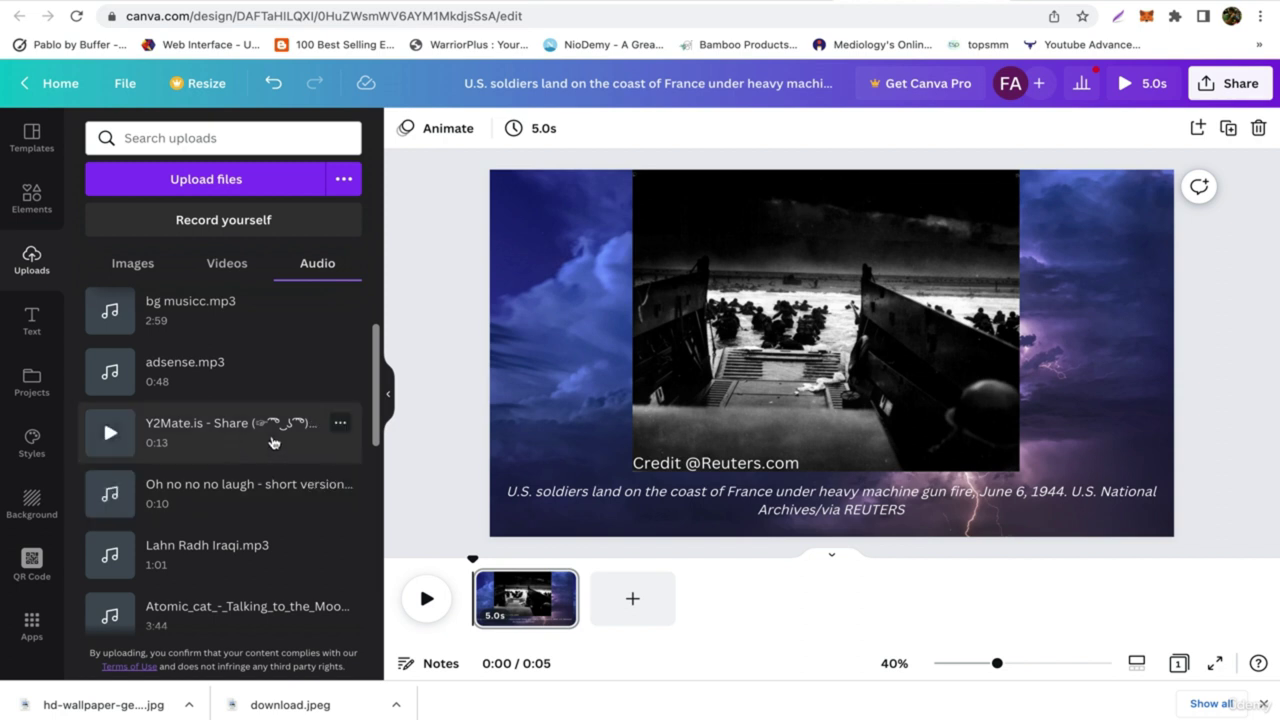
click(207, 447)
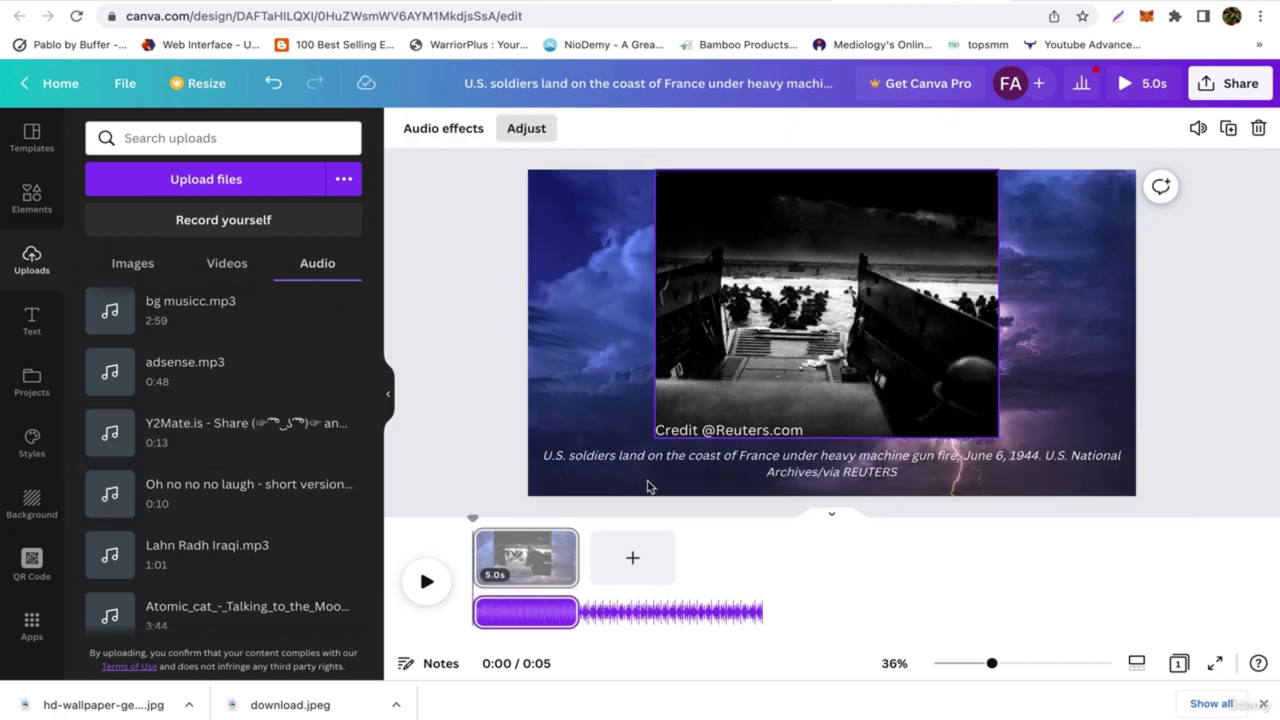
- Play the page with its audio track briefly to preview it, and pause the playback
click(425, 582)
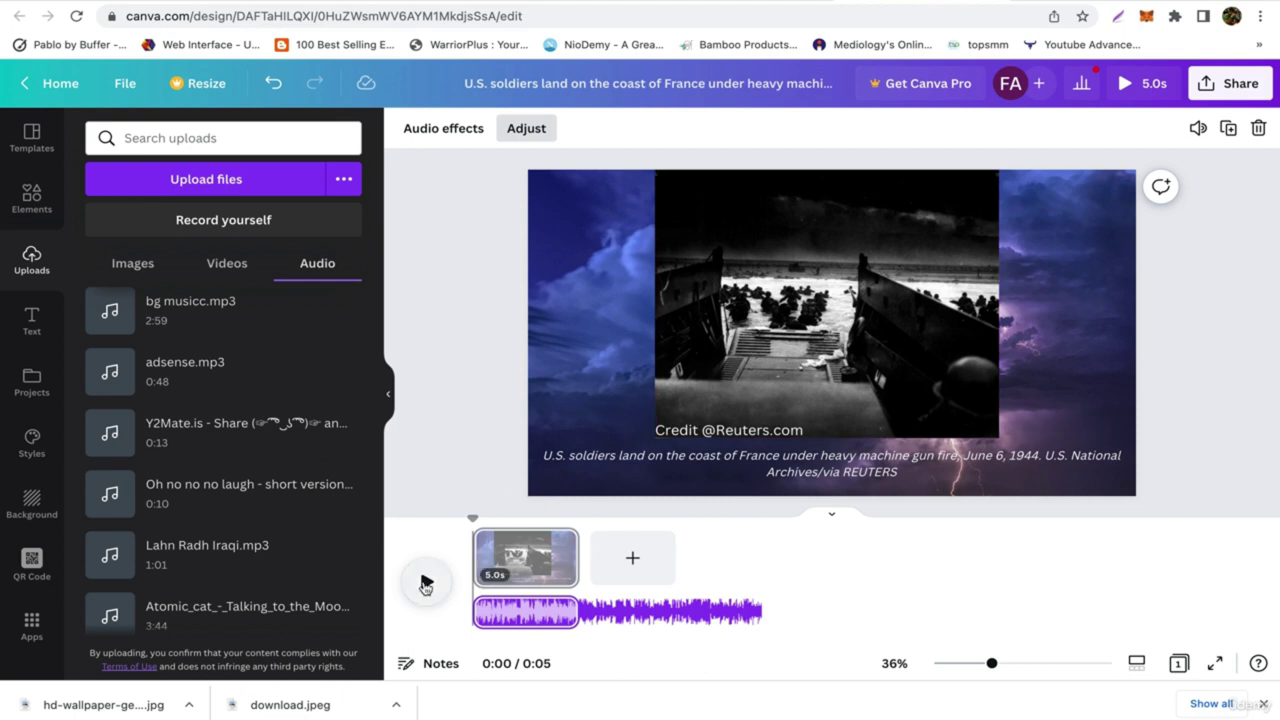
click(425, 582)
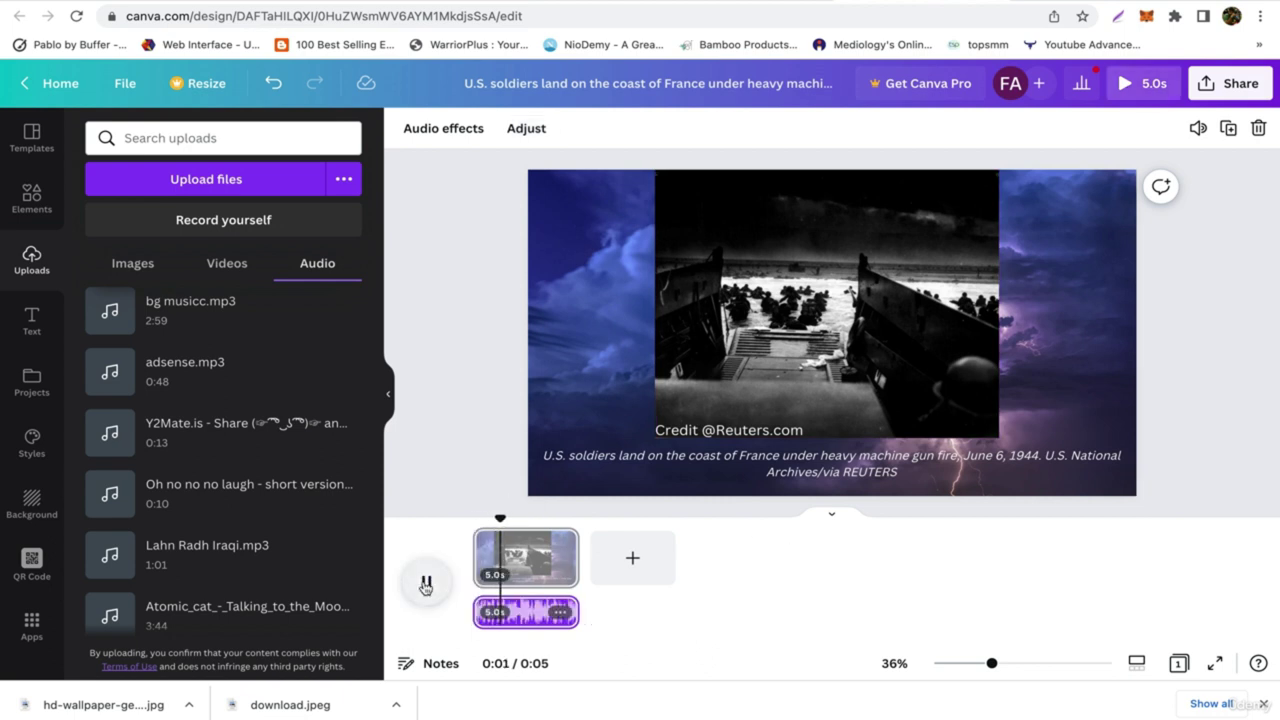
click(425, 584)
- Try the Glow shadow effect on the soldiers photo and replace it with the Angle shadow
click(950, 262)
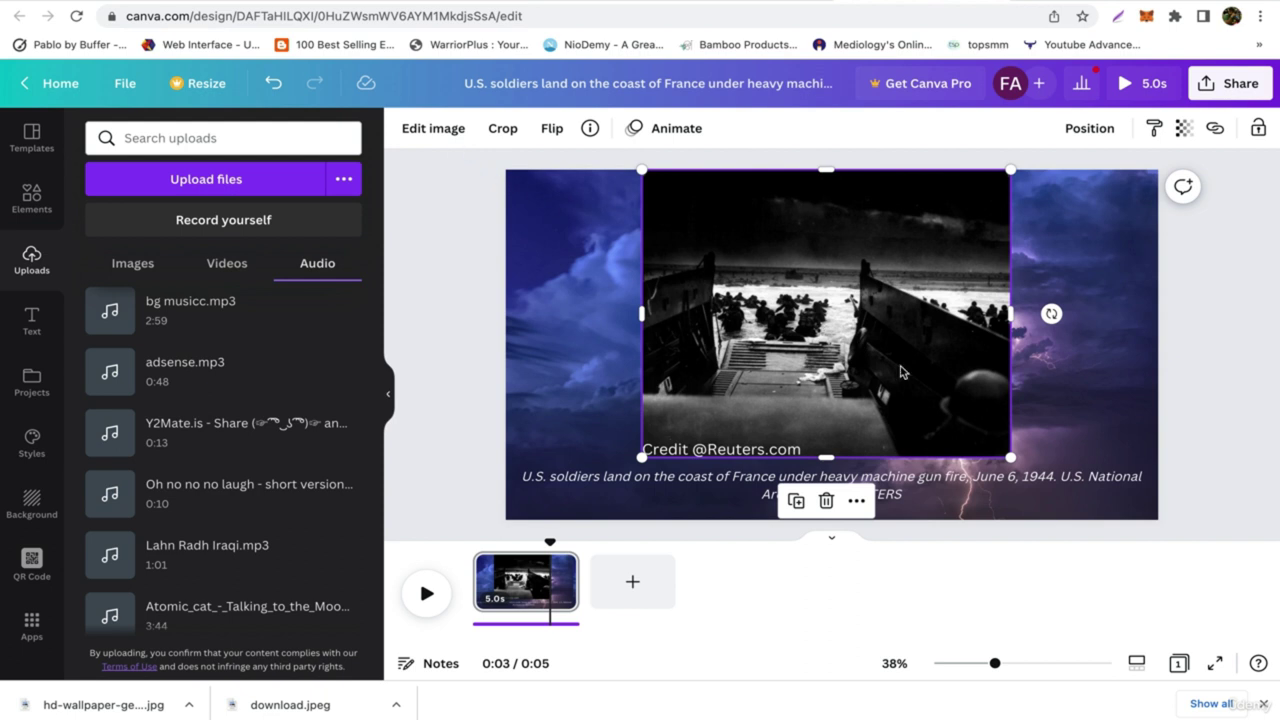
click(440, 134)
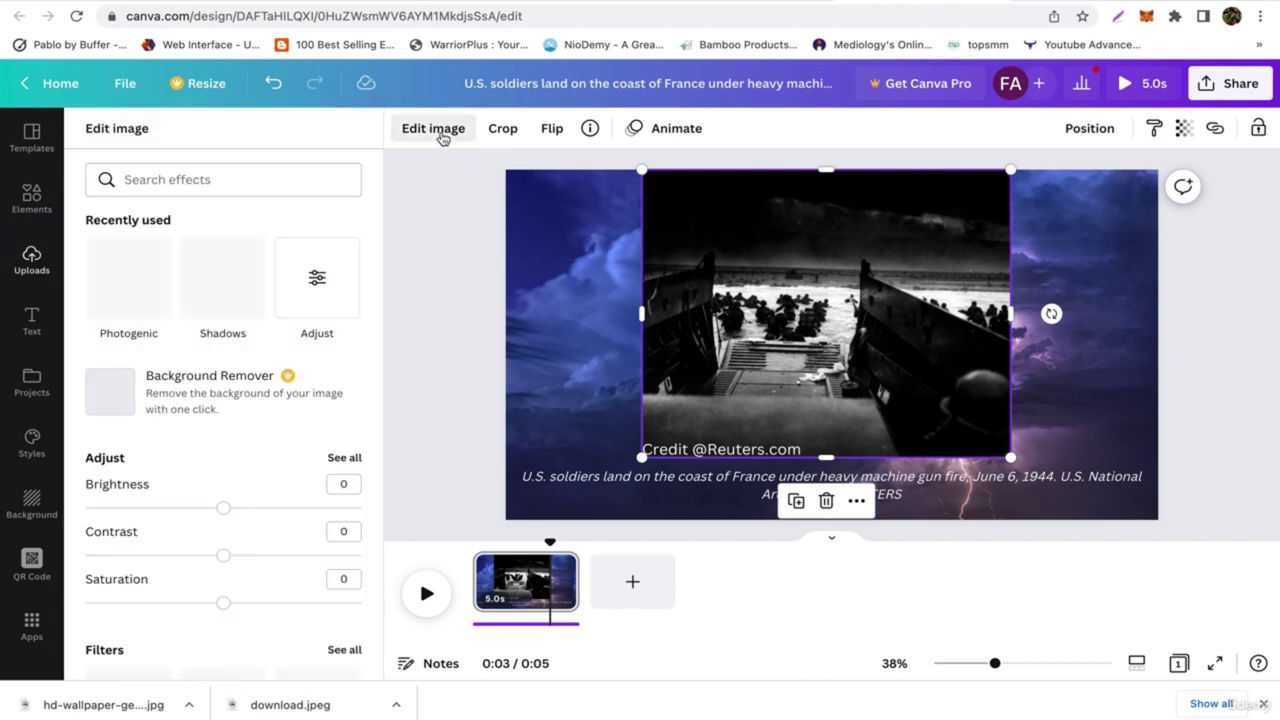
click(226, 283)
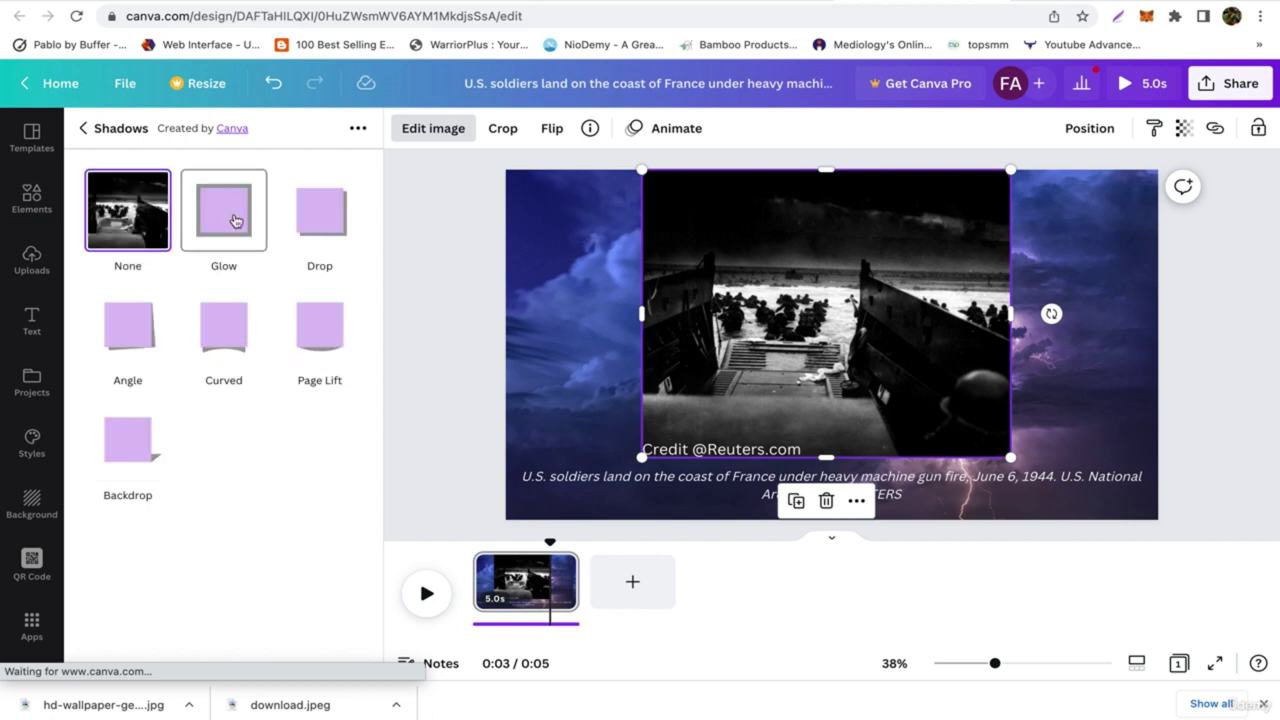
click(234, 219)
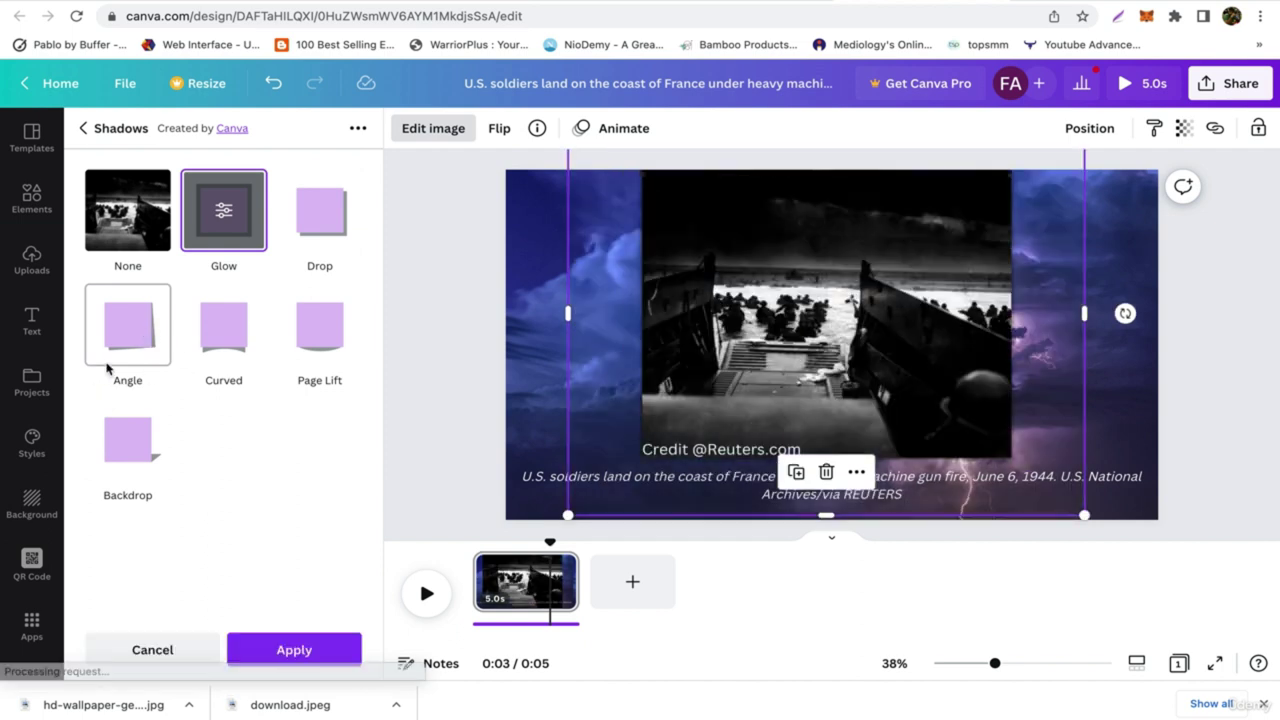
click(122, 346)
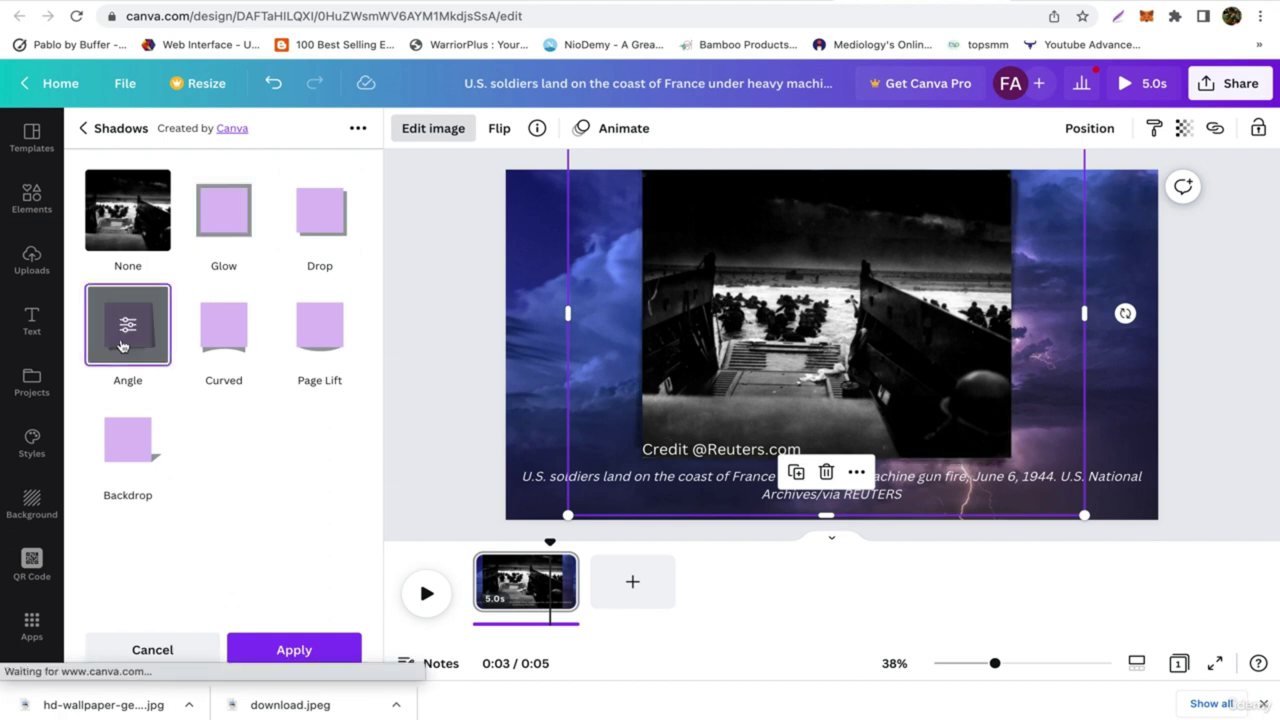
click(1074, 366)
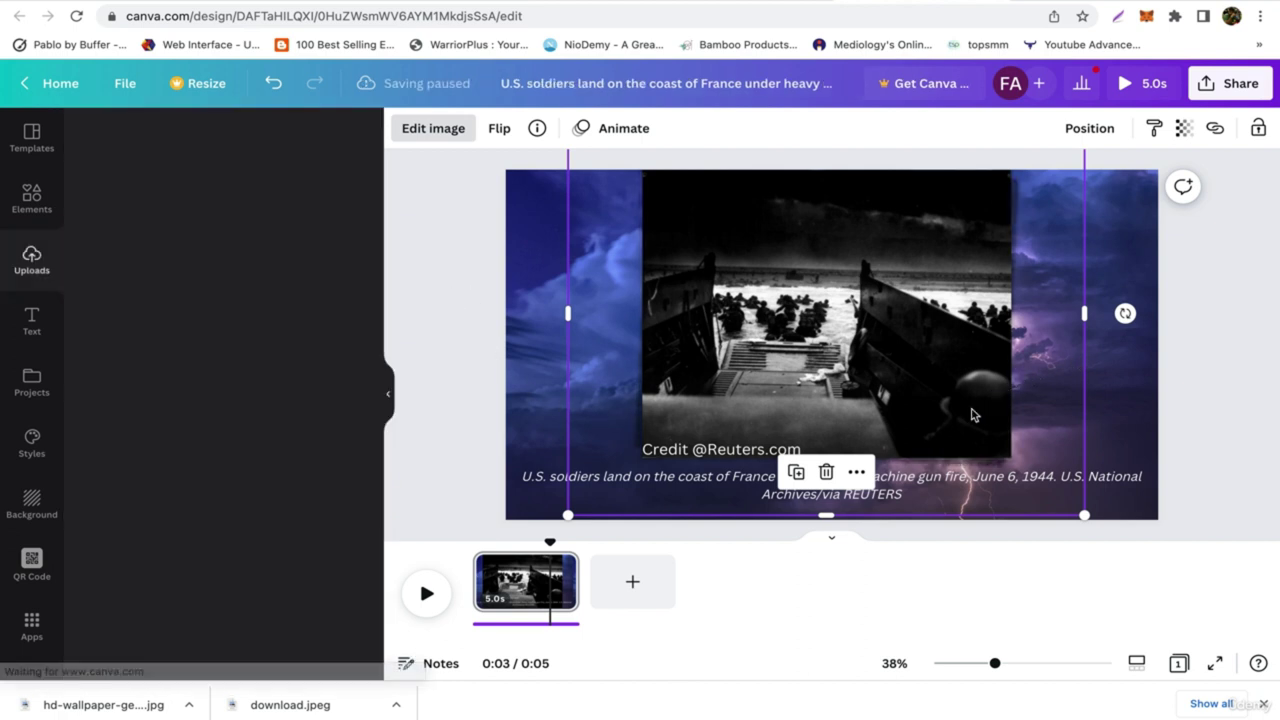
click(457, 320)
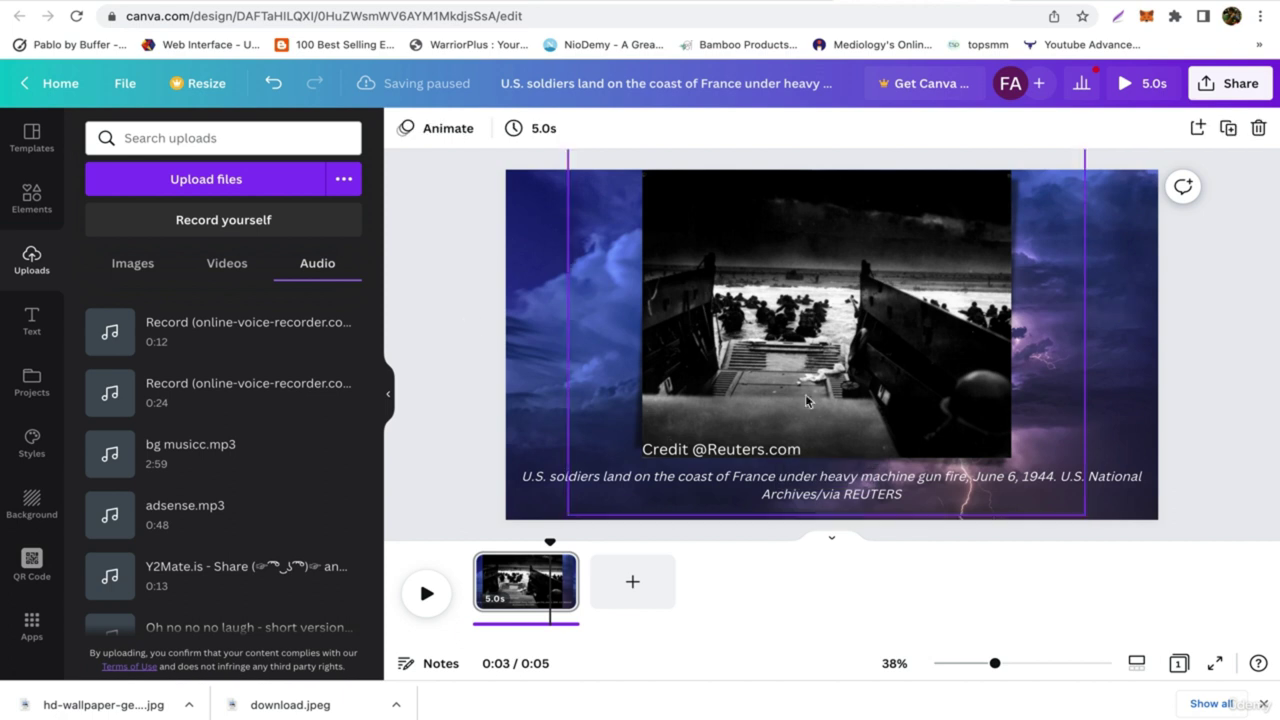
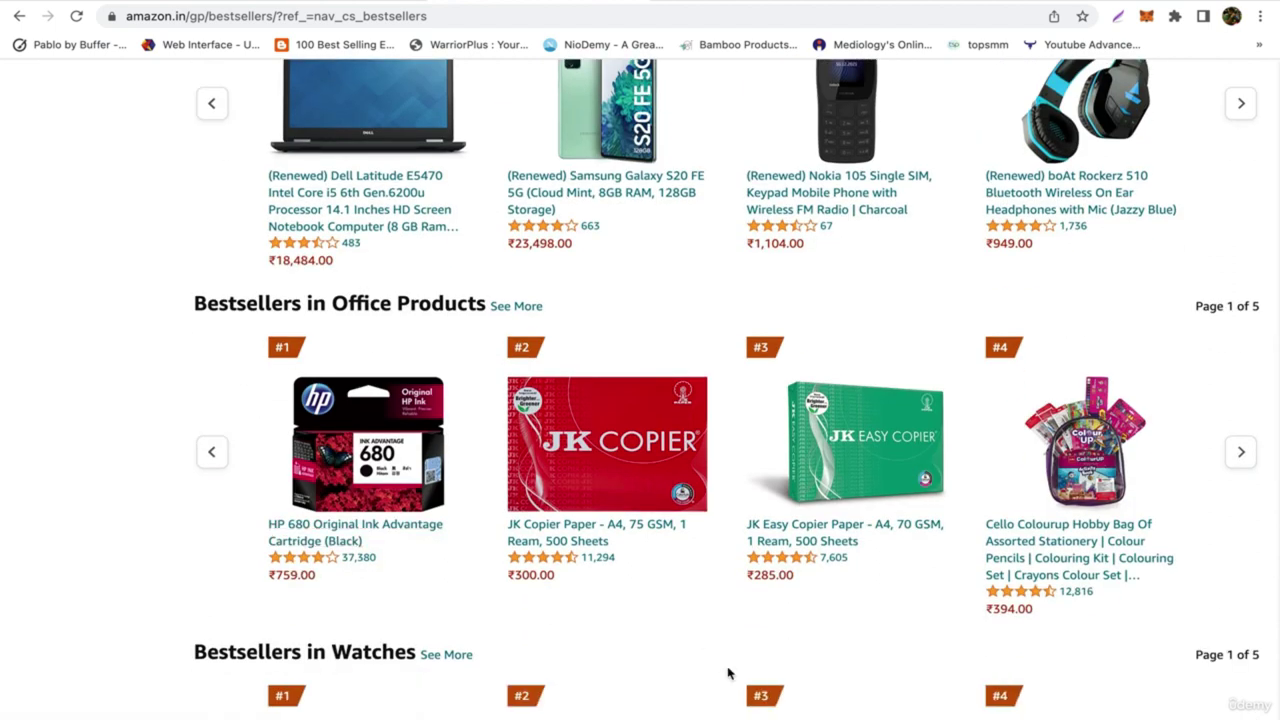
- Browse the product categories on the Amazon Bestsellers page, including Office Products and Watches
scroll(537, 589, down, 4)
scroll(537, 589, up, 2)
scroll(537, 589, up, 1)
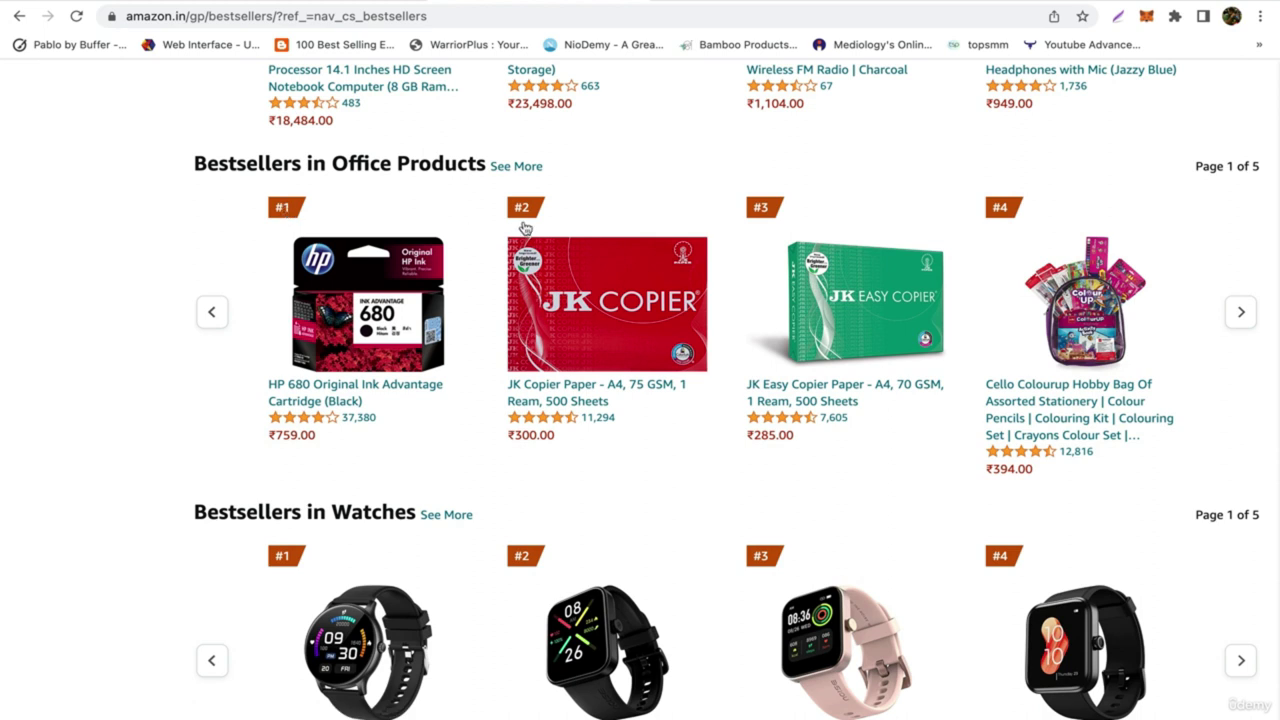
scroll(943, 443, up, 10)
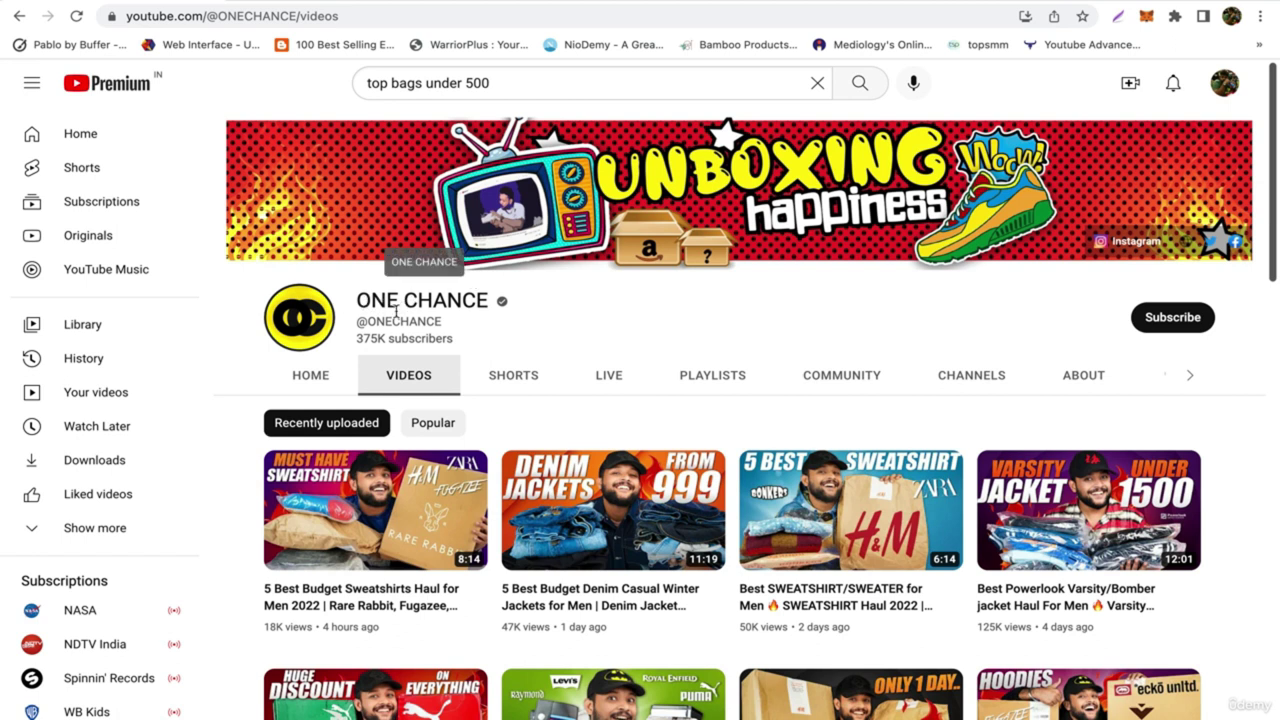
- Look over the ONE CHANCE channel's videos on YouTube, switch to Amazon Bestsellers and open the #1 American Tourister 32 Ltrs black backpack
mouse_move(501, 304)
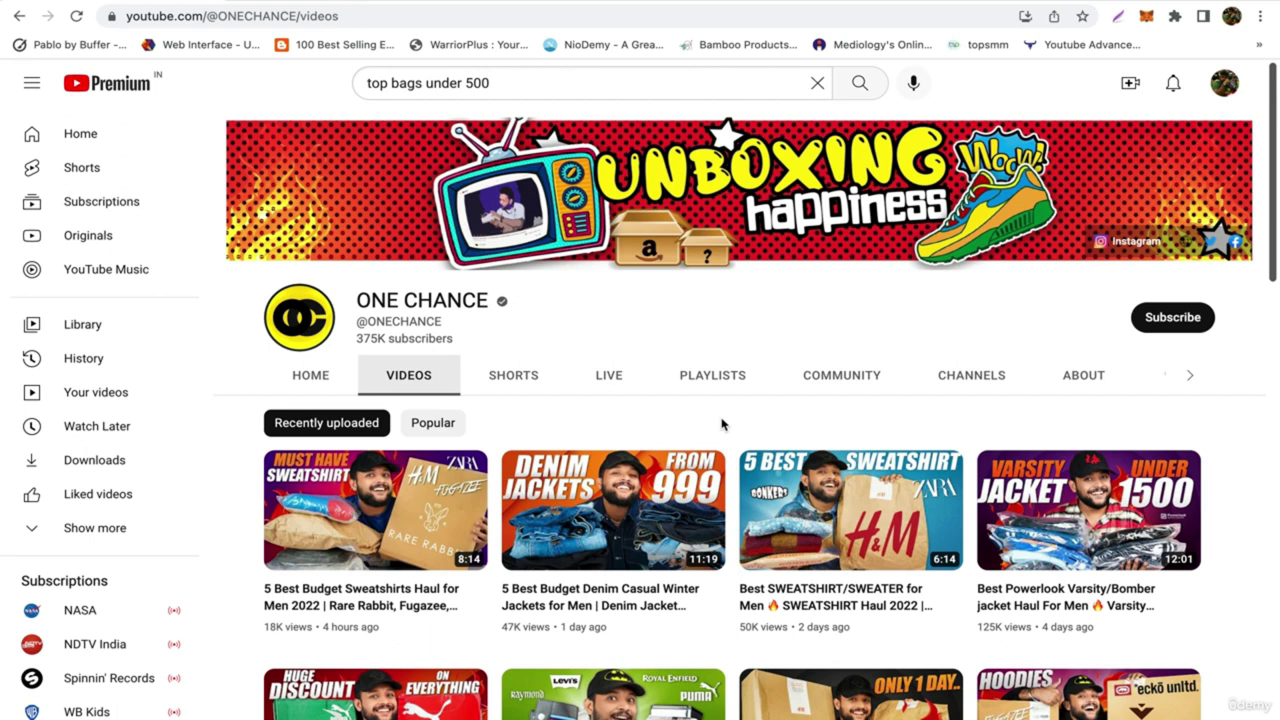
scroll(722, 424, down, 2)
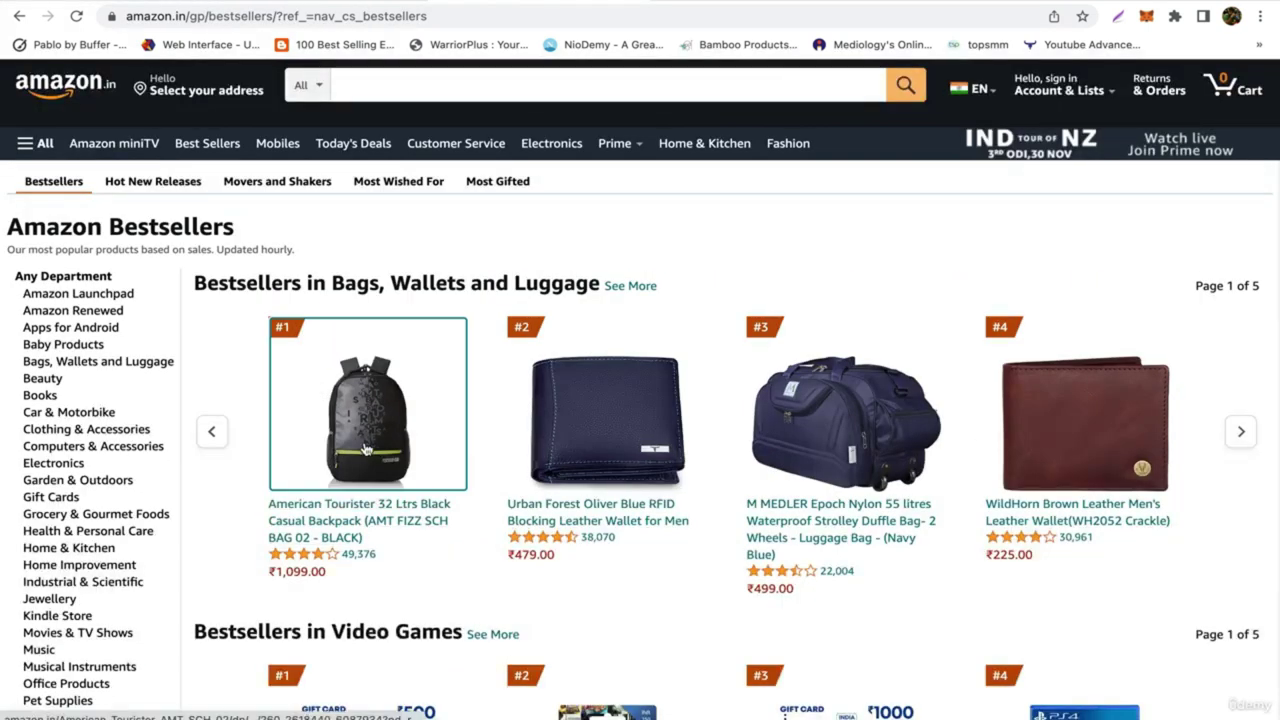
click(366, 450)
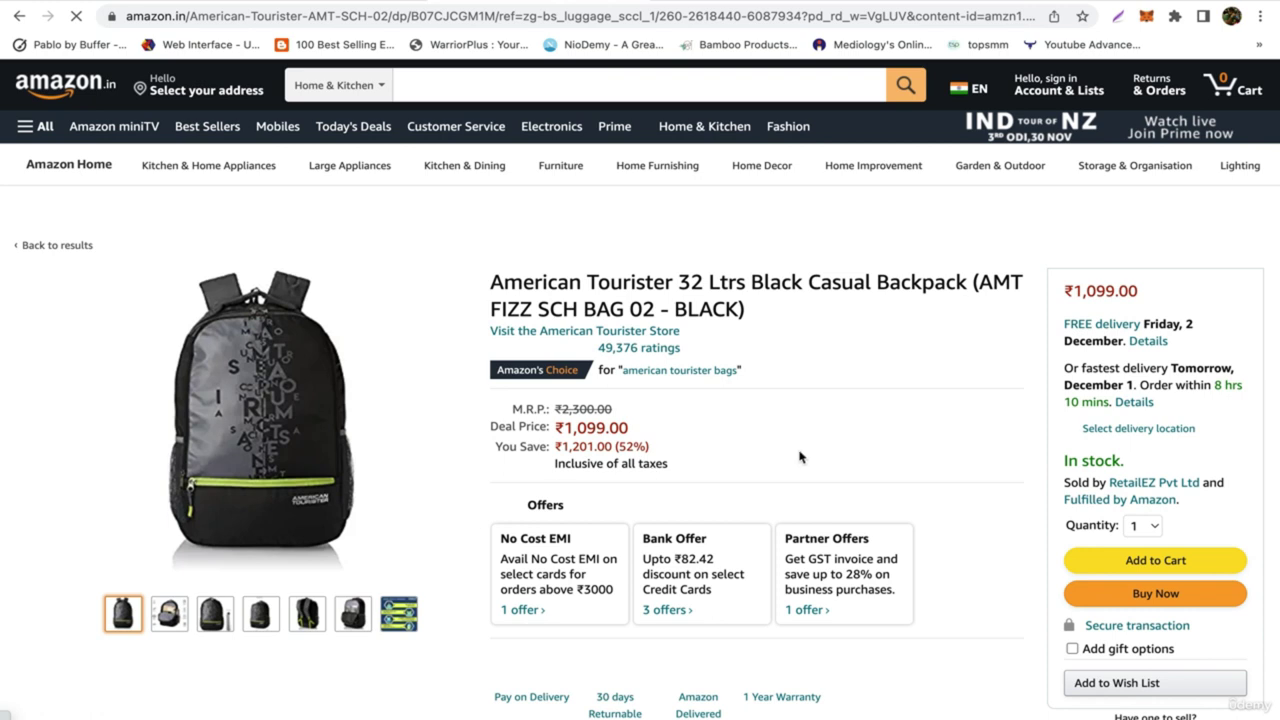
- Look over the American Tourister backpack's offers, colour options, product details and frequently bought together items
scroll(808, 450, down, 3)
scroll(836, 422, down, 2)
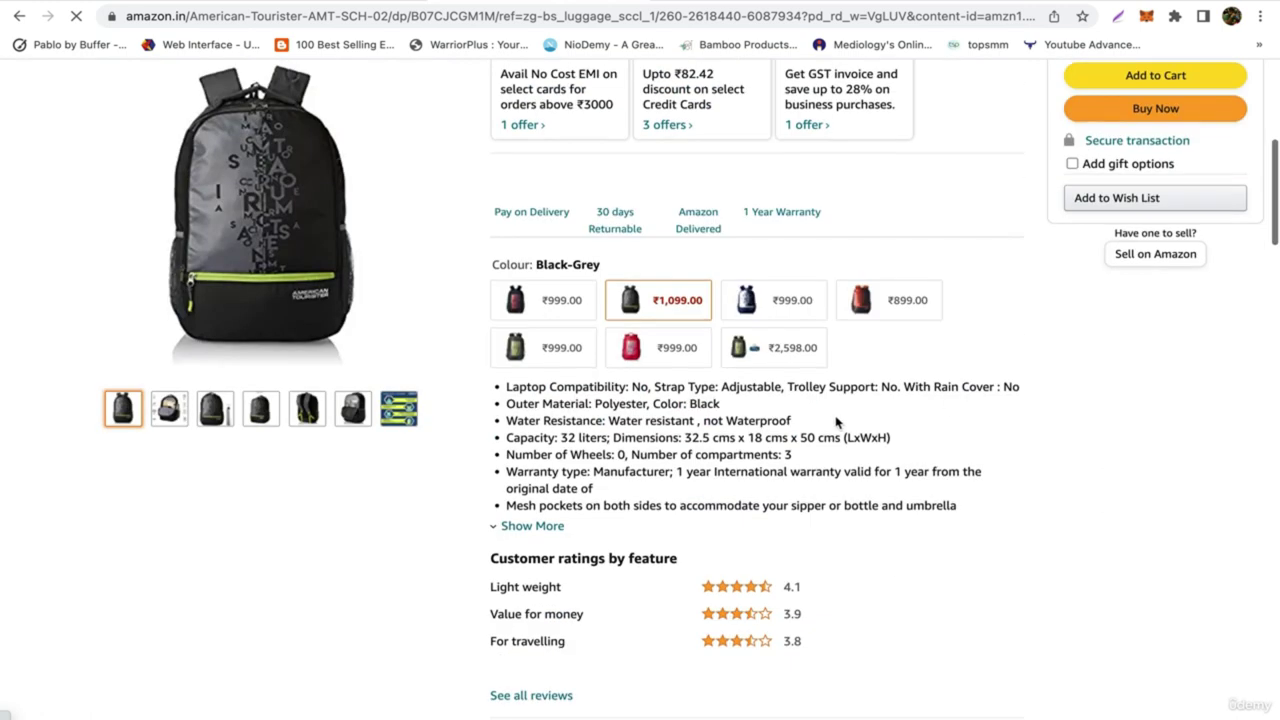
scroll(592, 414, down, 3)
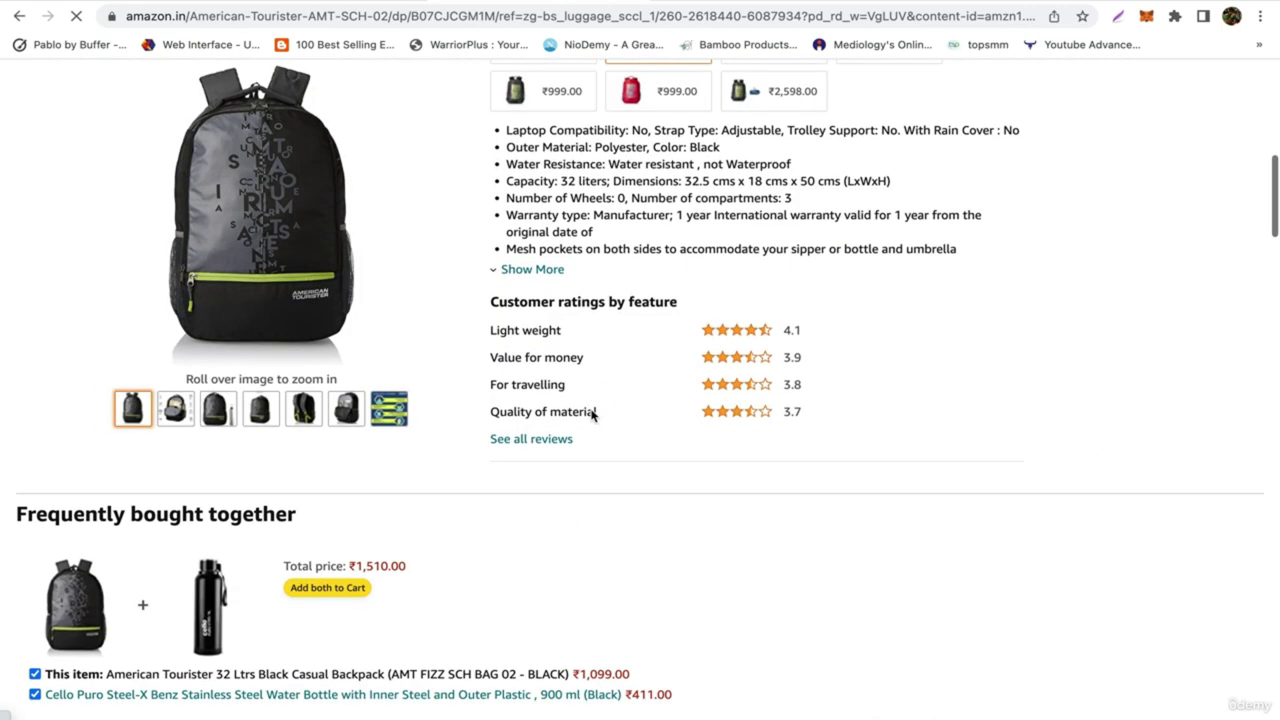
scroll(591, 409, down, 2)
scroll(591, 409, up, 15)
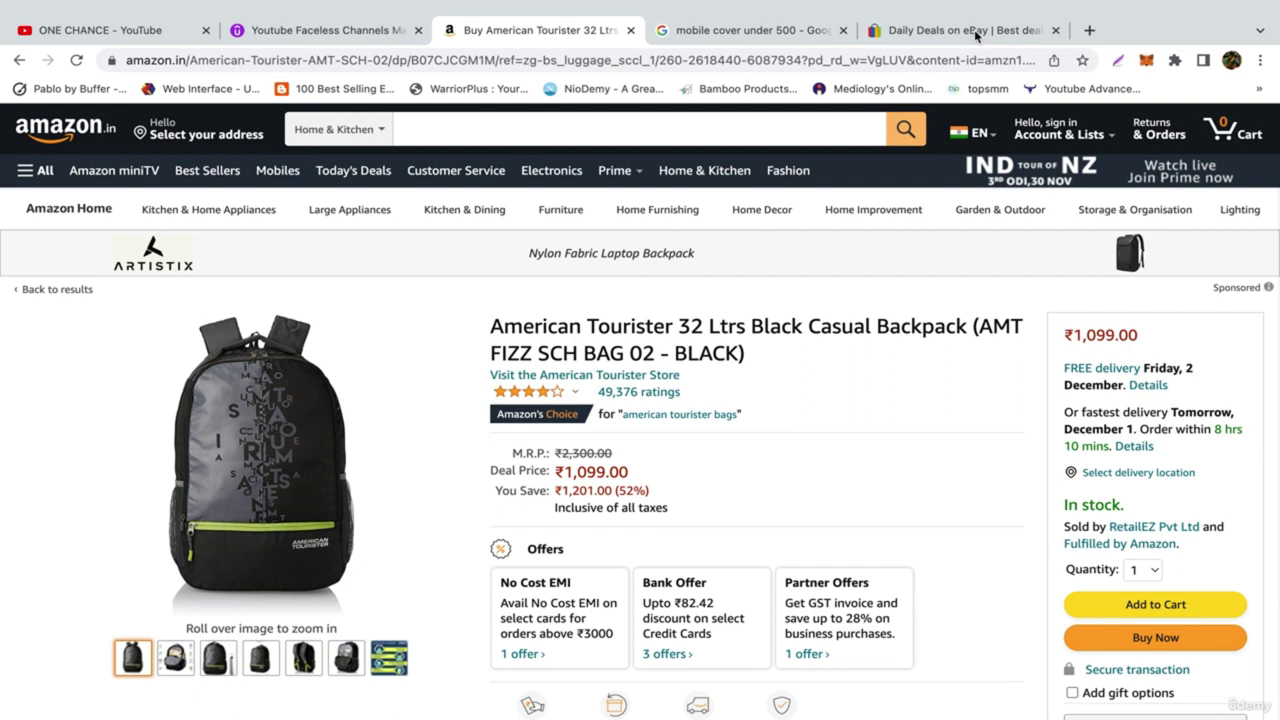
- Look at the eBay Daily Deals page and the Google Shopping results for "mobile cover under 500"
click(976, 32)
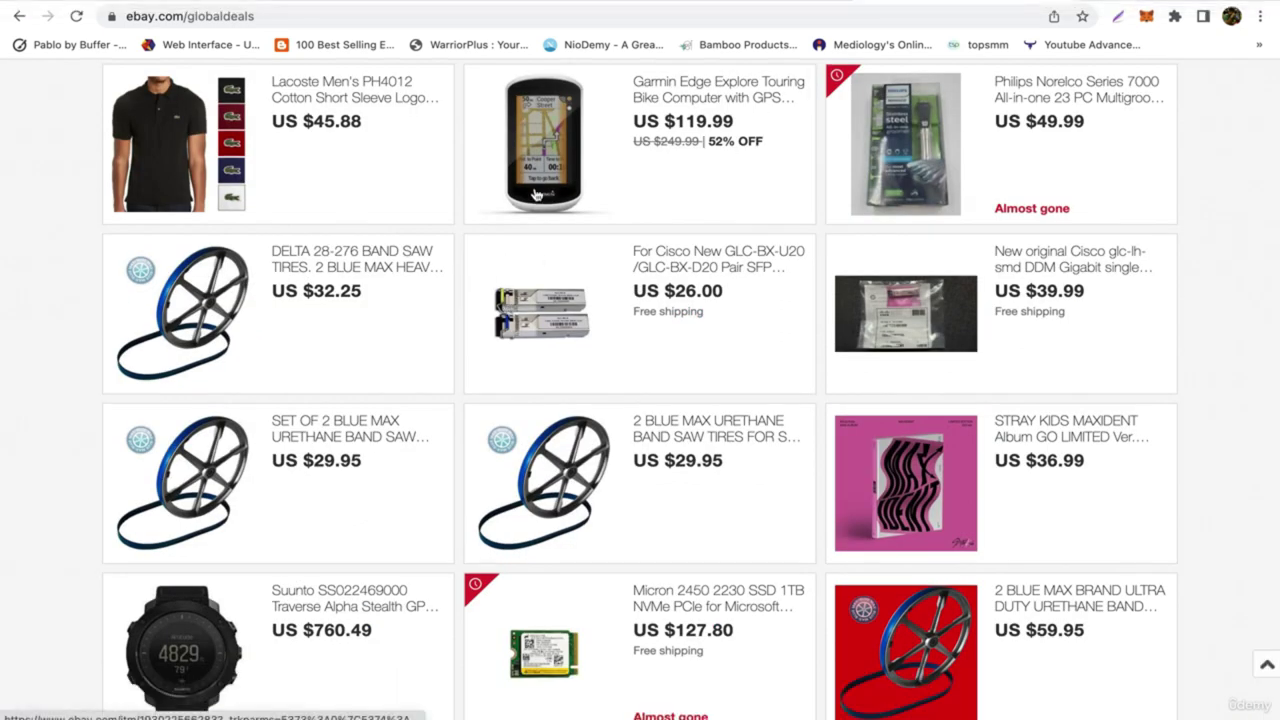
key(ctrl+shift+Tab)
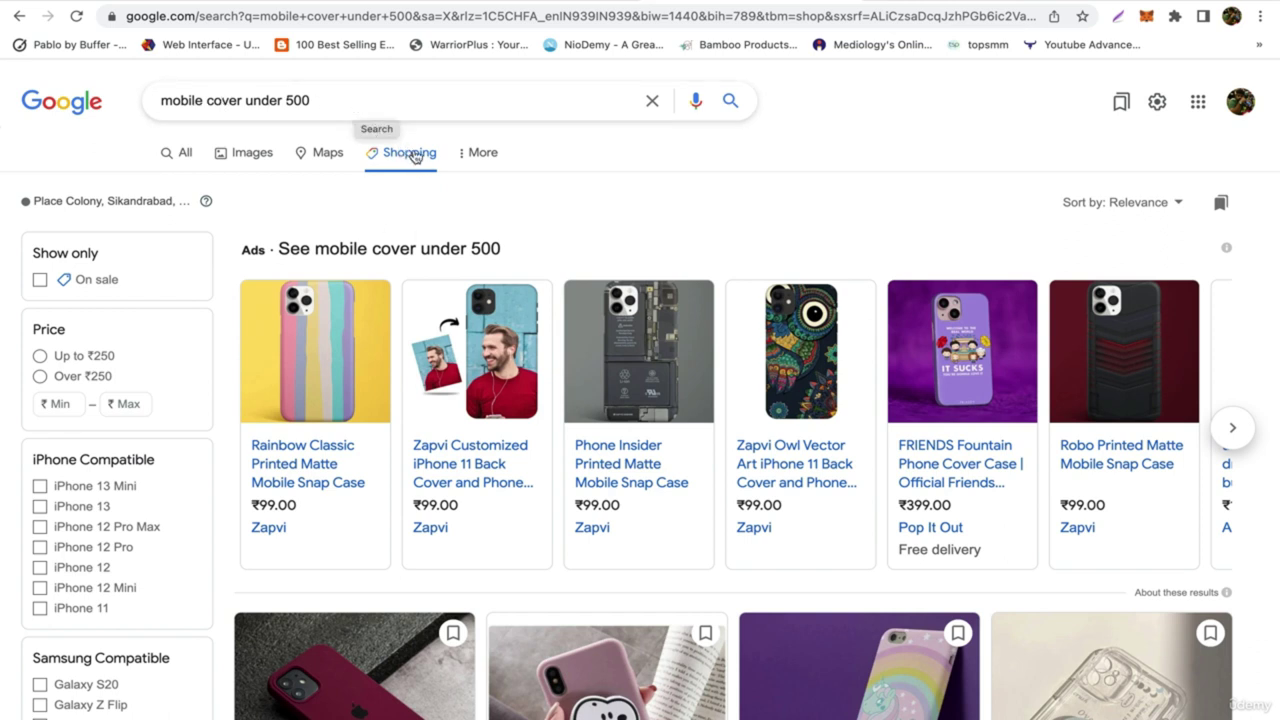
scroll(723, 265, down, 5)
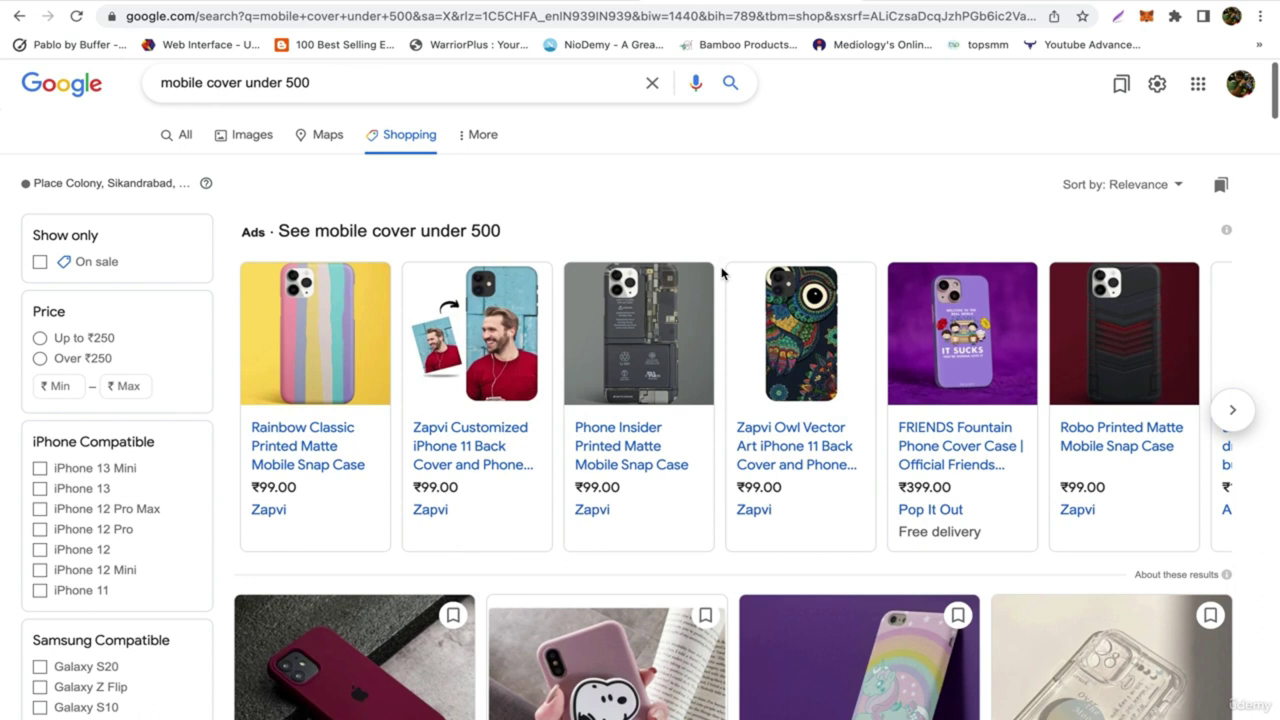
scroll(723, 273, down, 2)
scroll(720, 271, up, 7)
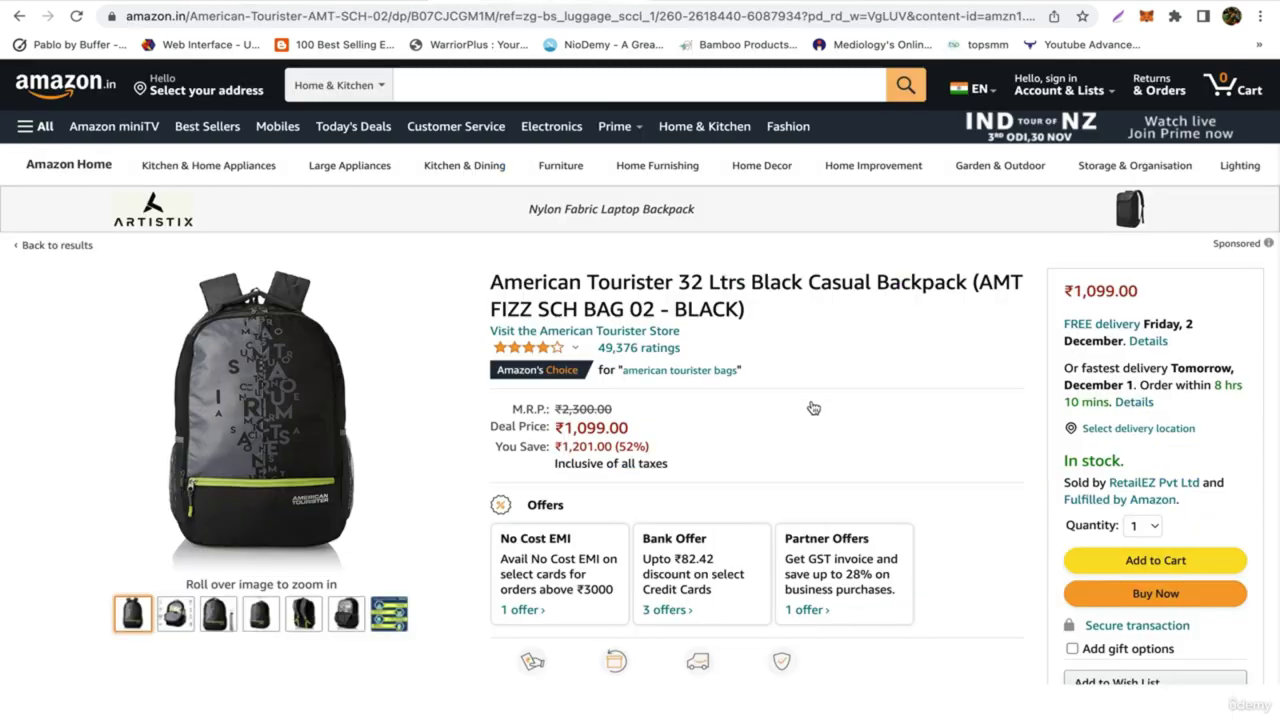
- Return to the Amazon backpack page and review its bullet-point specifications and customer ratings by feature
scroll(729, 414, down, 2)
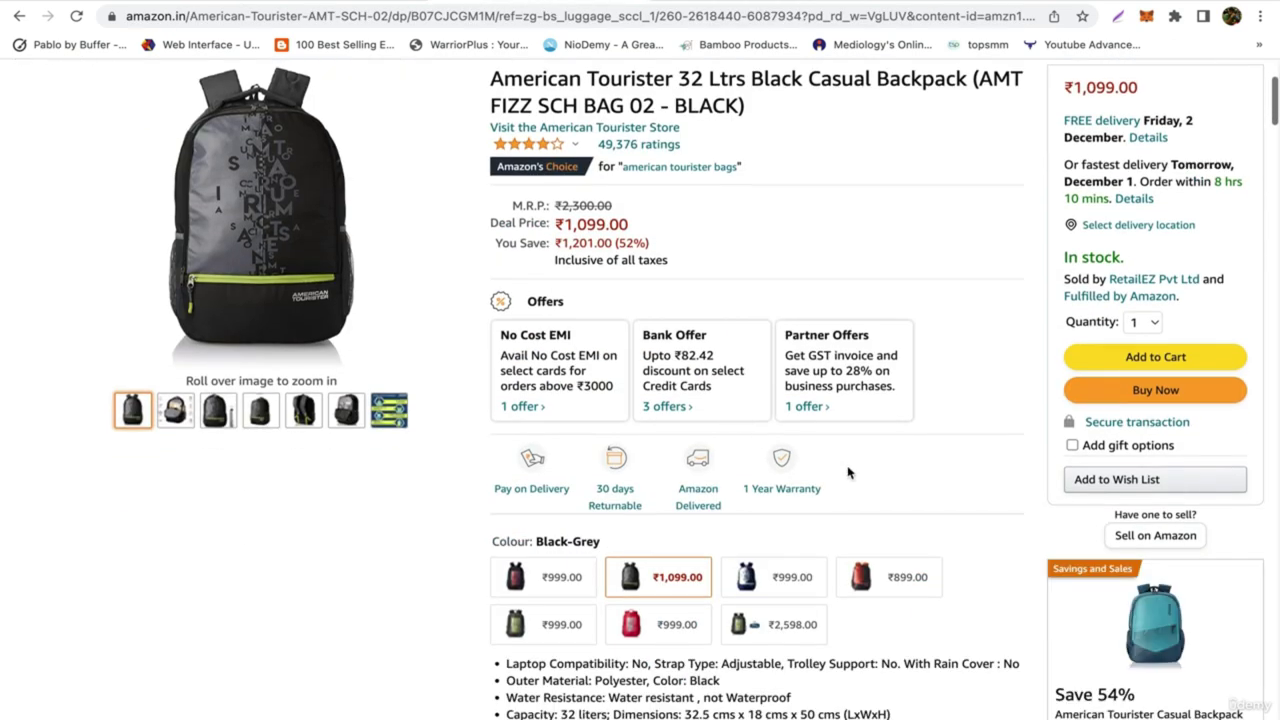
scroll(848, 472, down, 3)
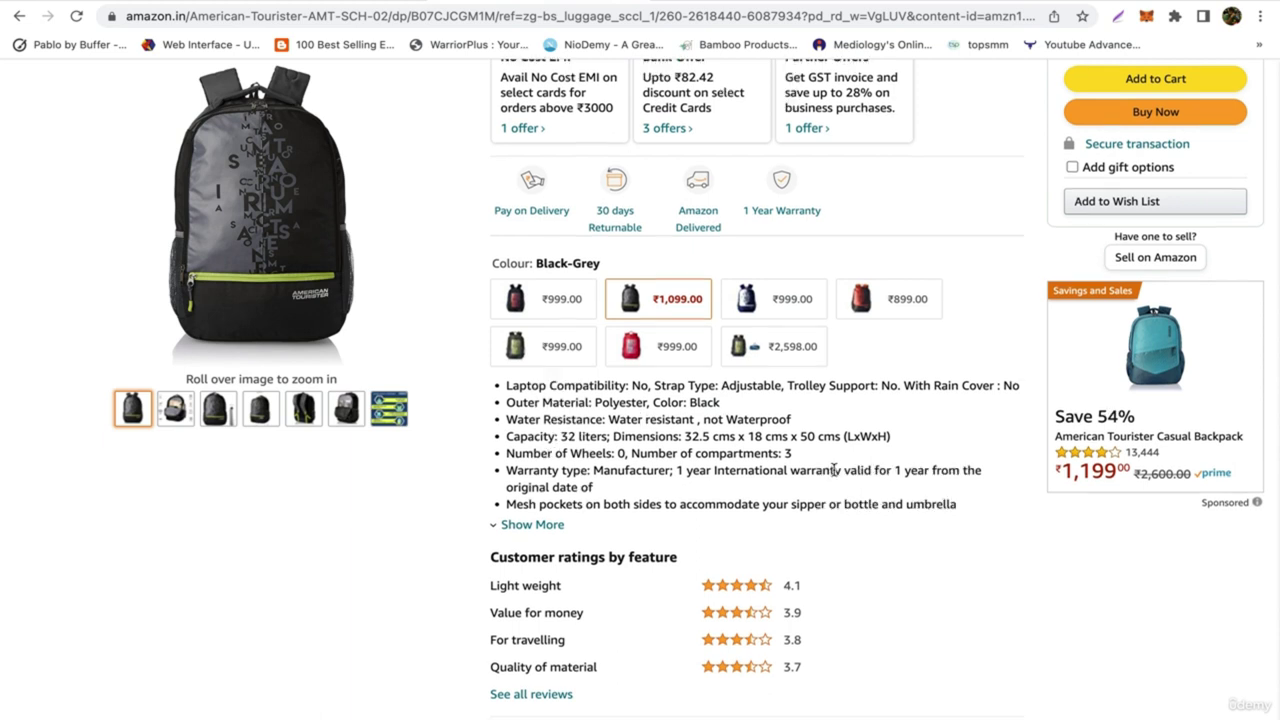
scroll(835, 470, down, 1)
scroll(843, 371, down, 2)
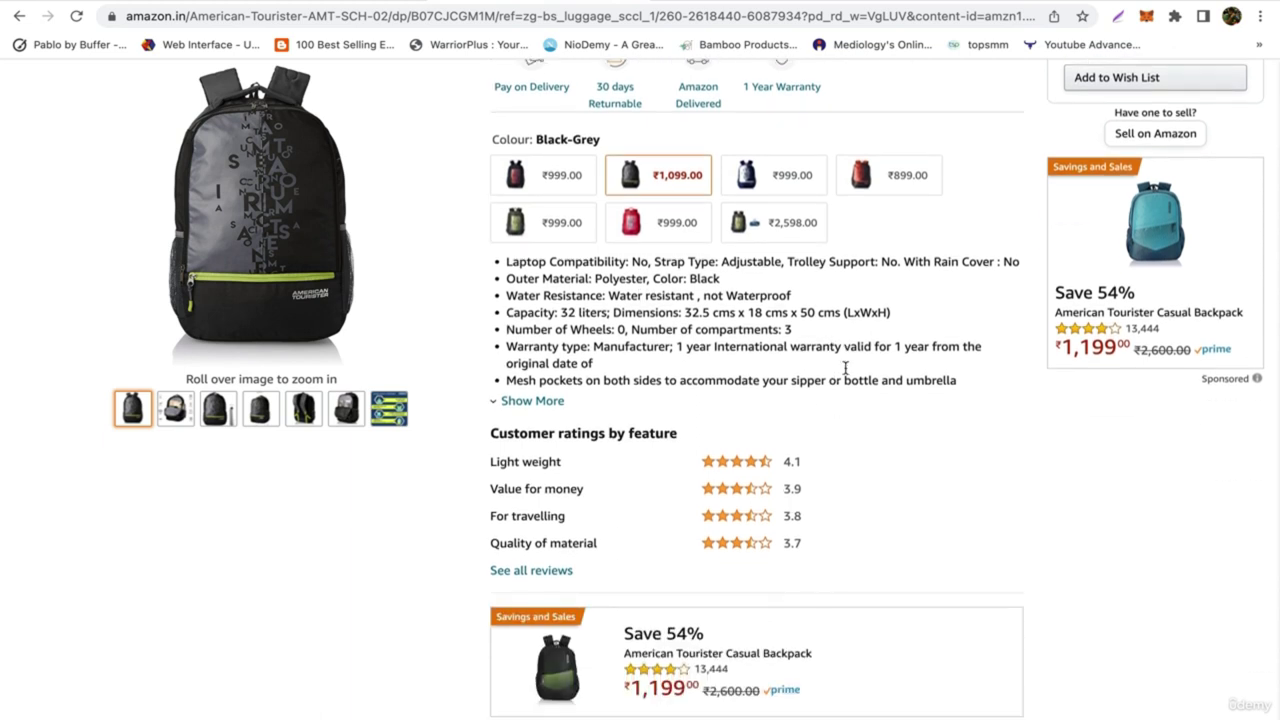
scroll(915, 372, down, 2)
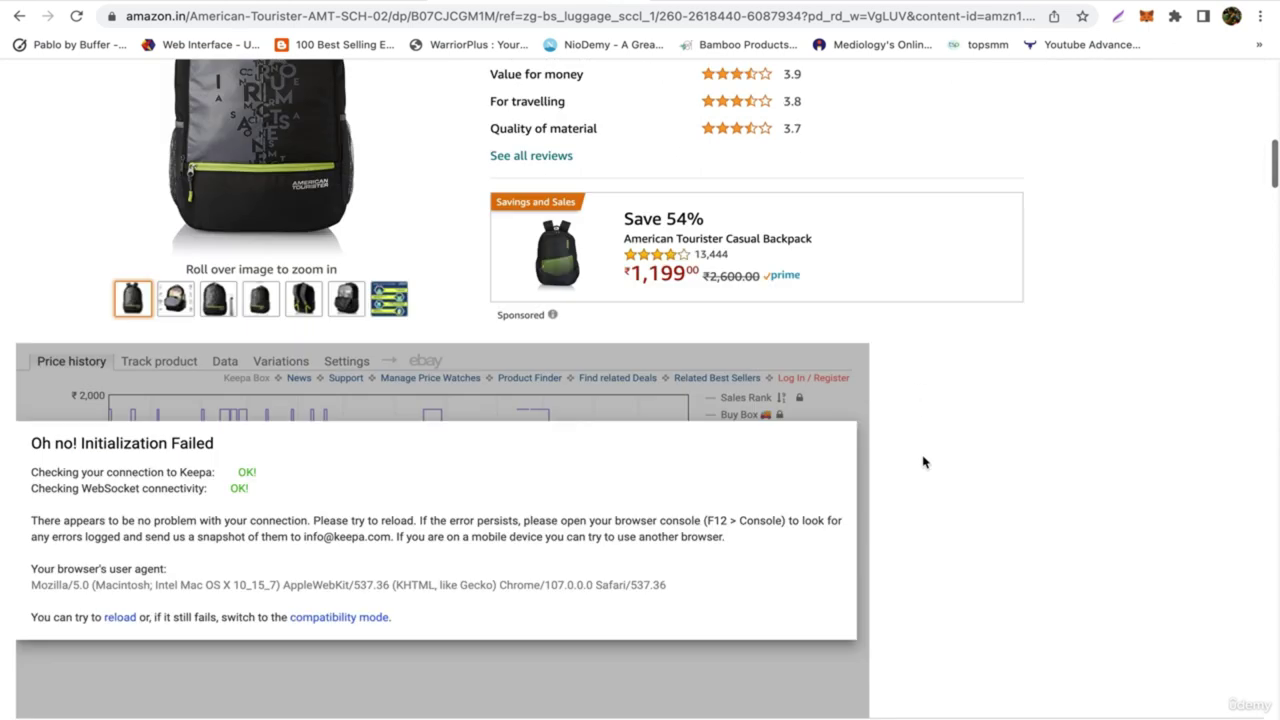
scroll(923, 457, up, 10)
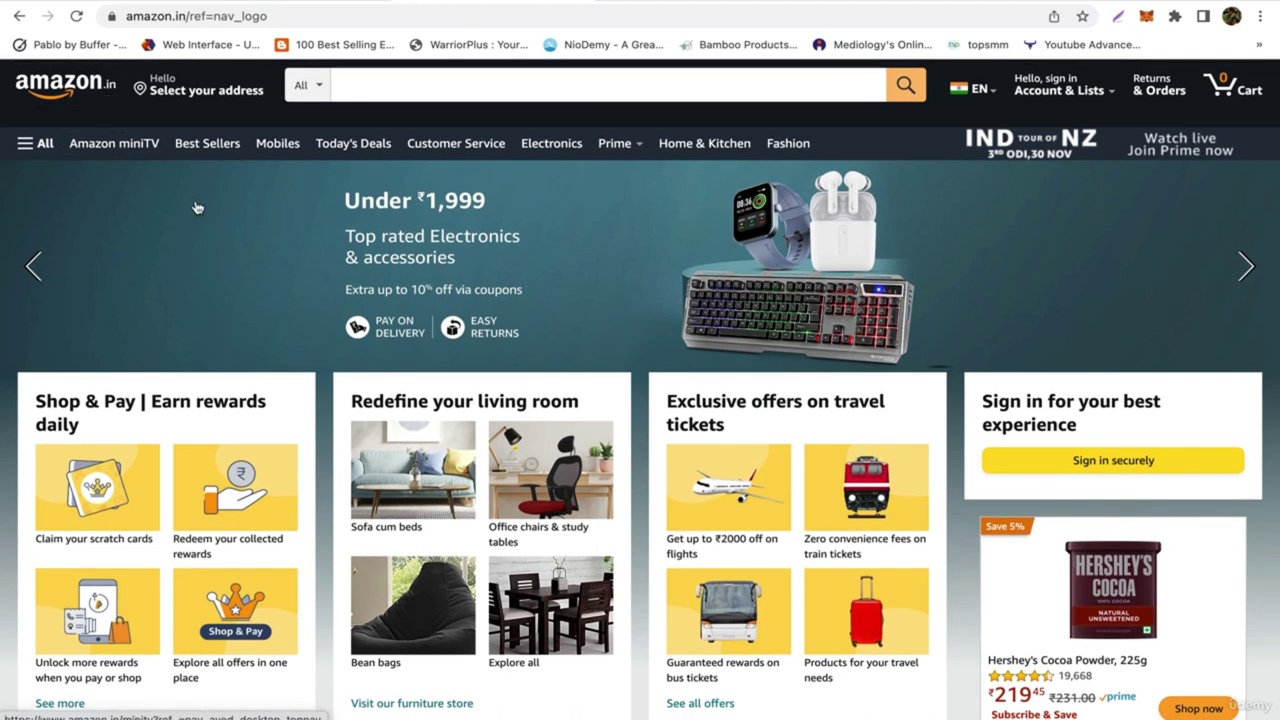
- Browse the category offers and Today's Deals on the Amazon home page, and open the Best Sellers page
scroll(373, 358, down, 5)
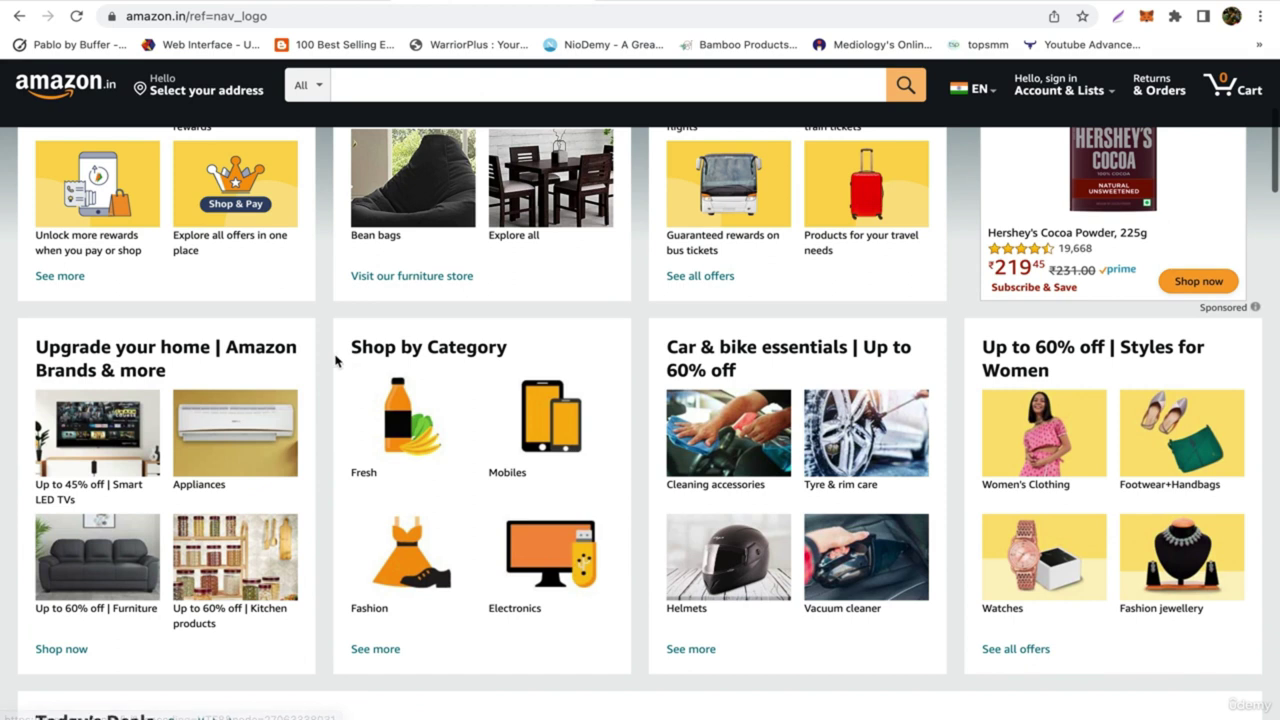
scroll(323, 392, down, 3)
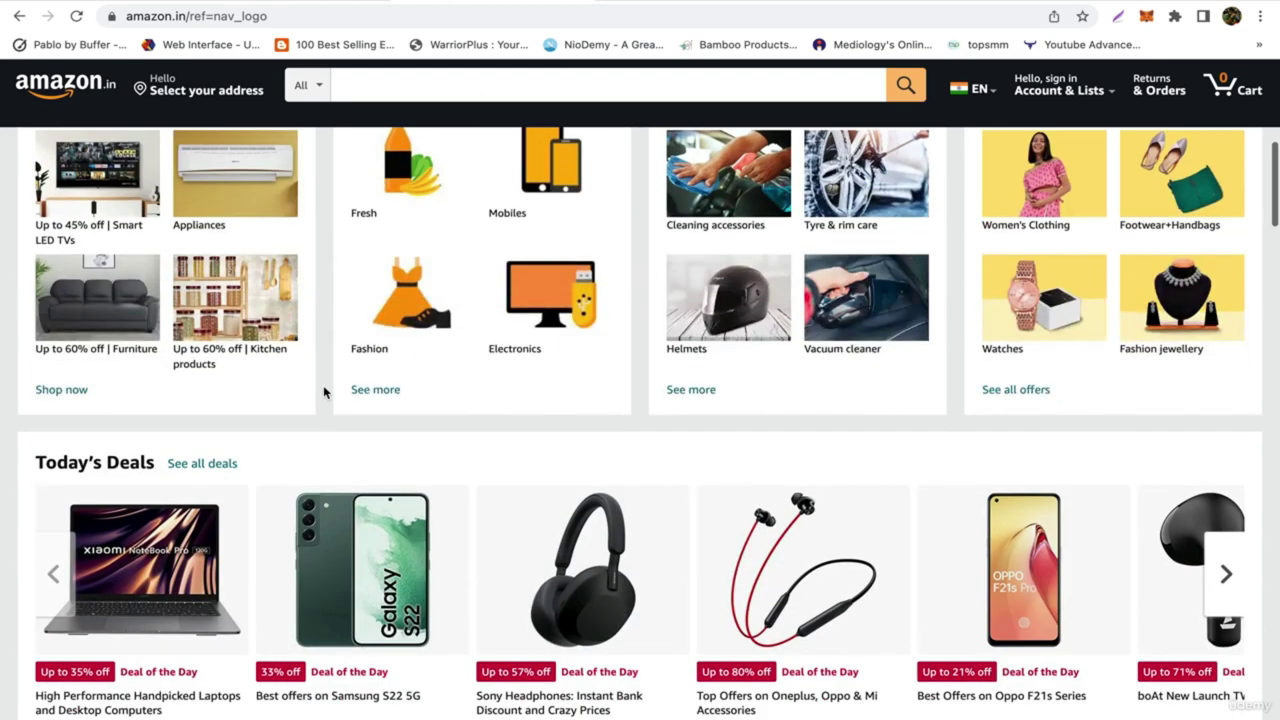
scroll(323, 392, up, 8)
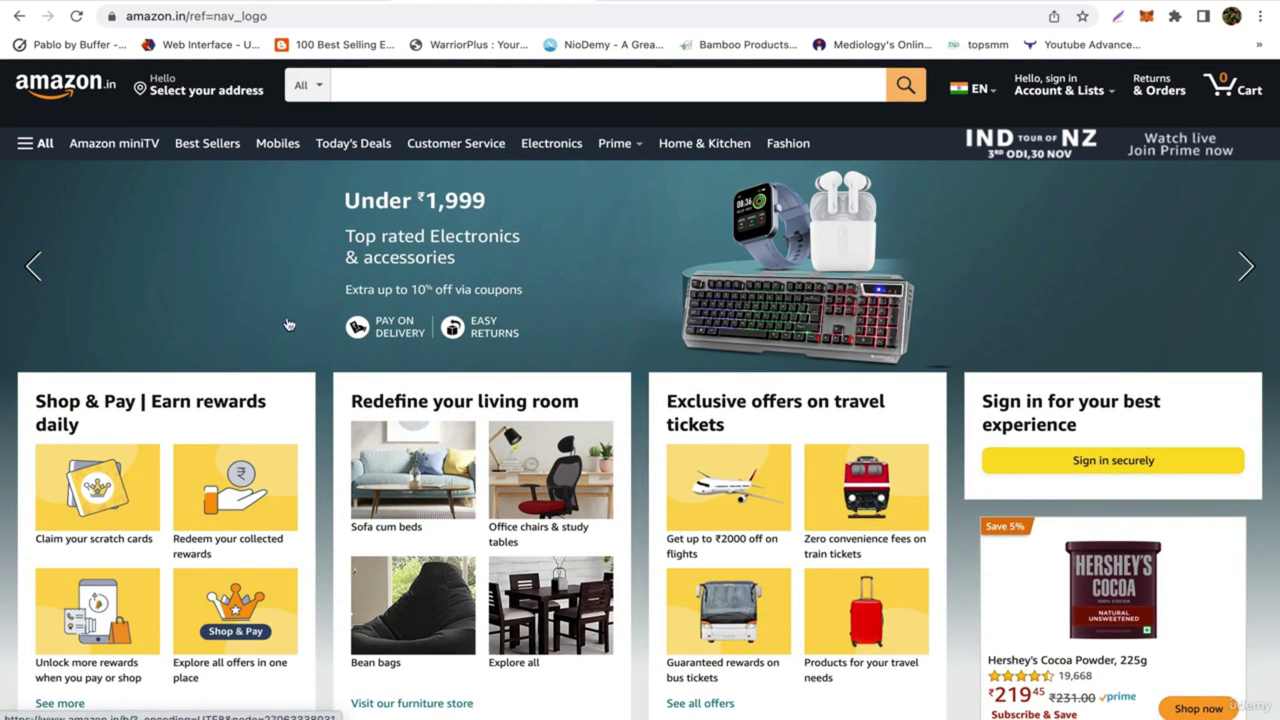
scroll(270, 305, down, 1)
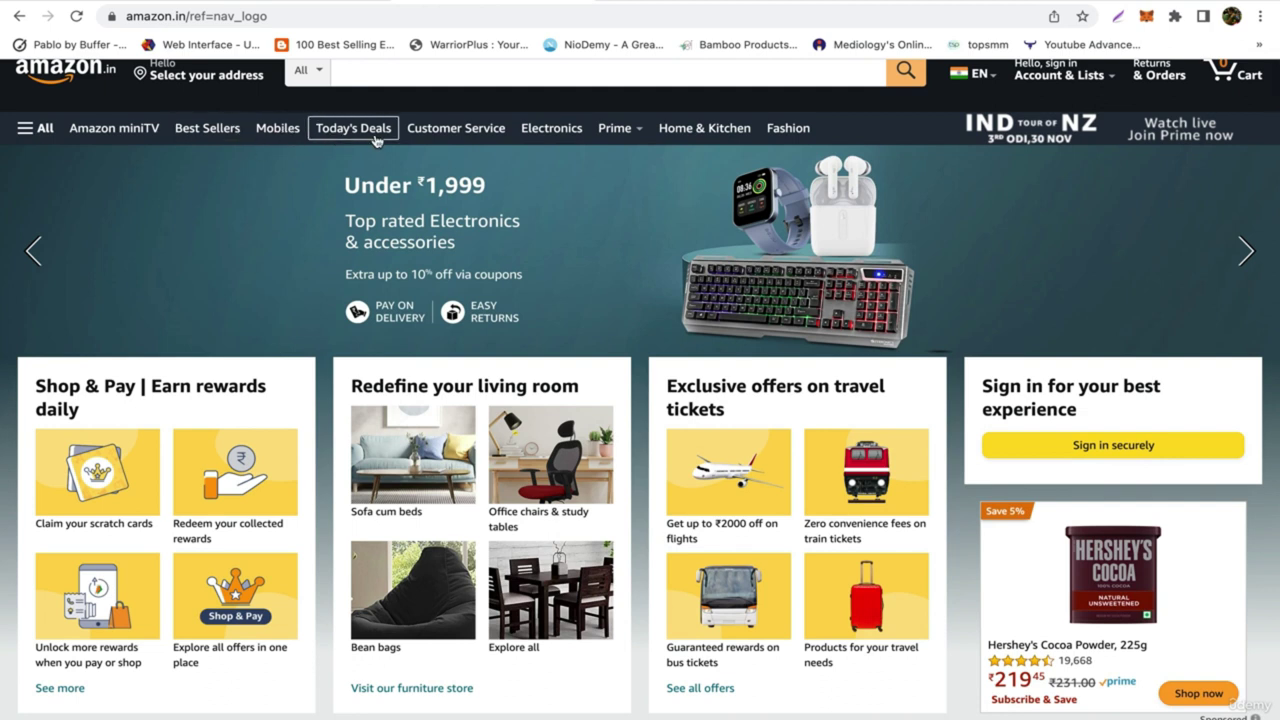
click(210, 135)
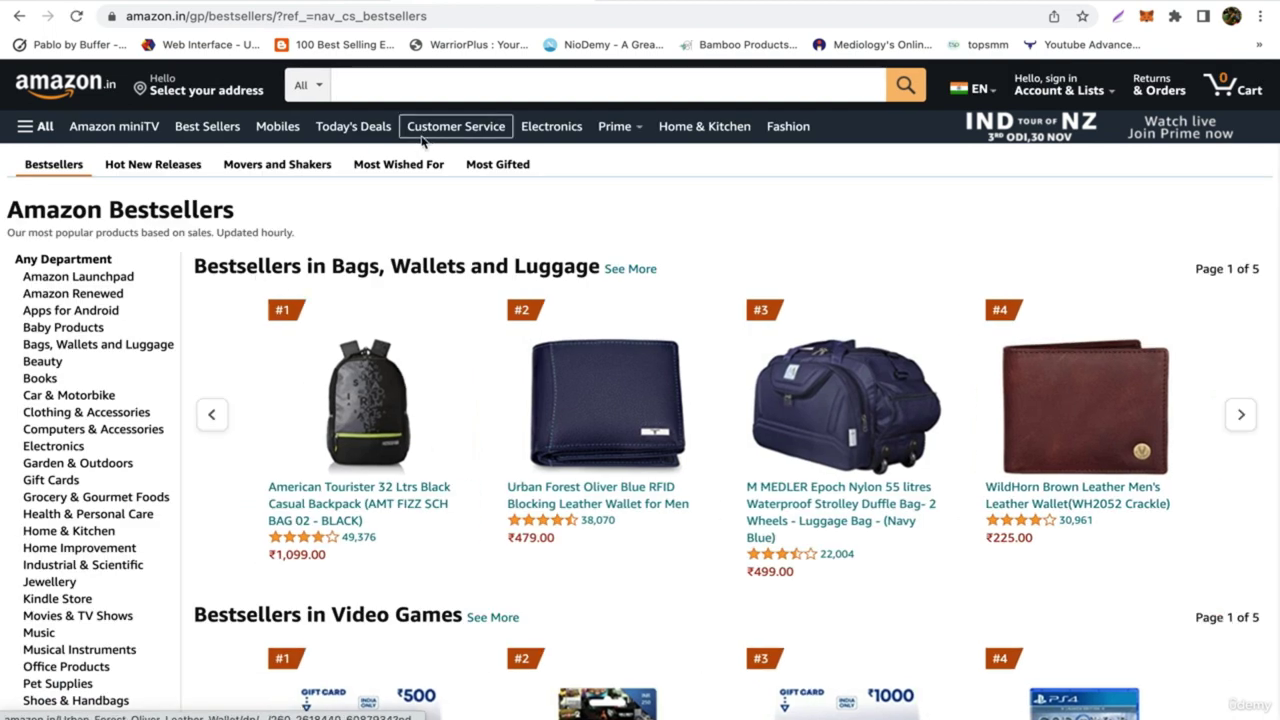
scroll(700, 357, down, 2)
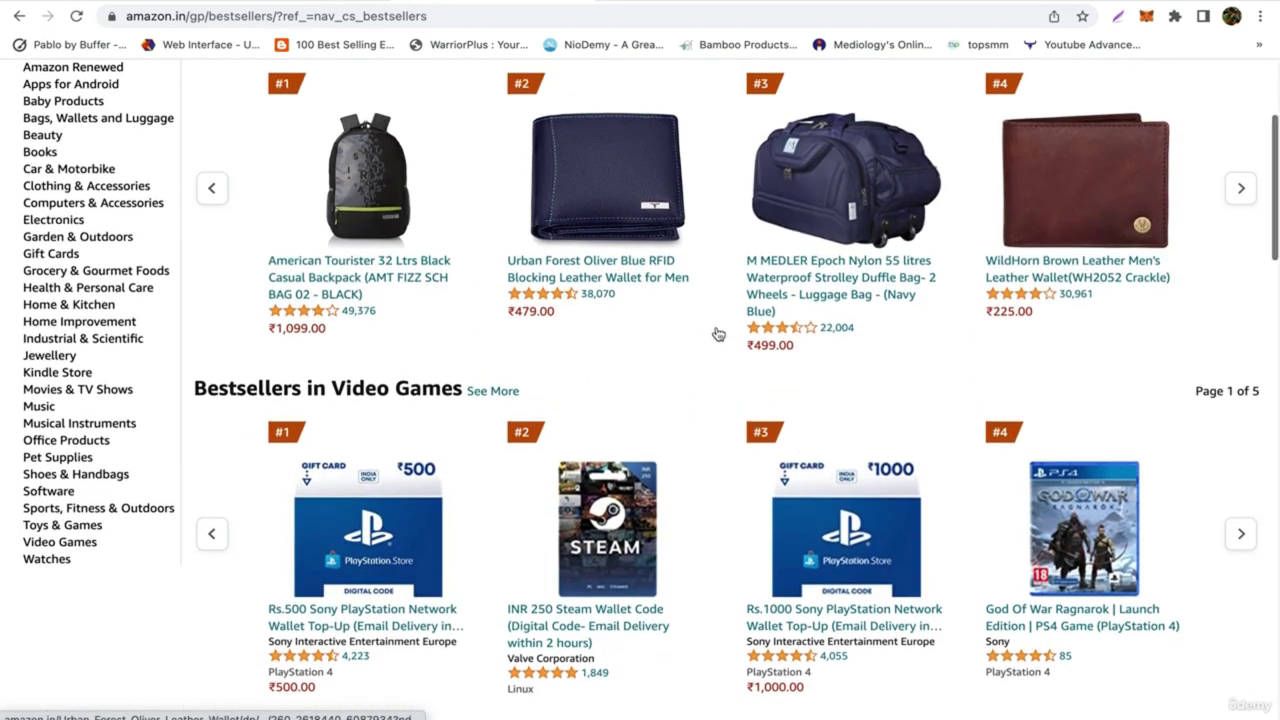
scroll(730, 397, up, 6)
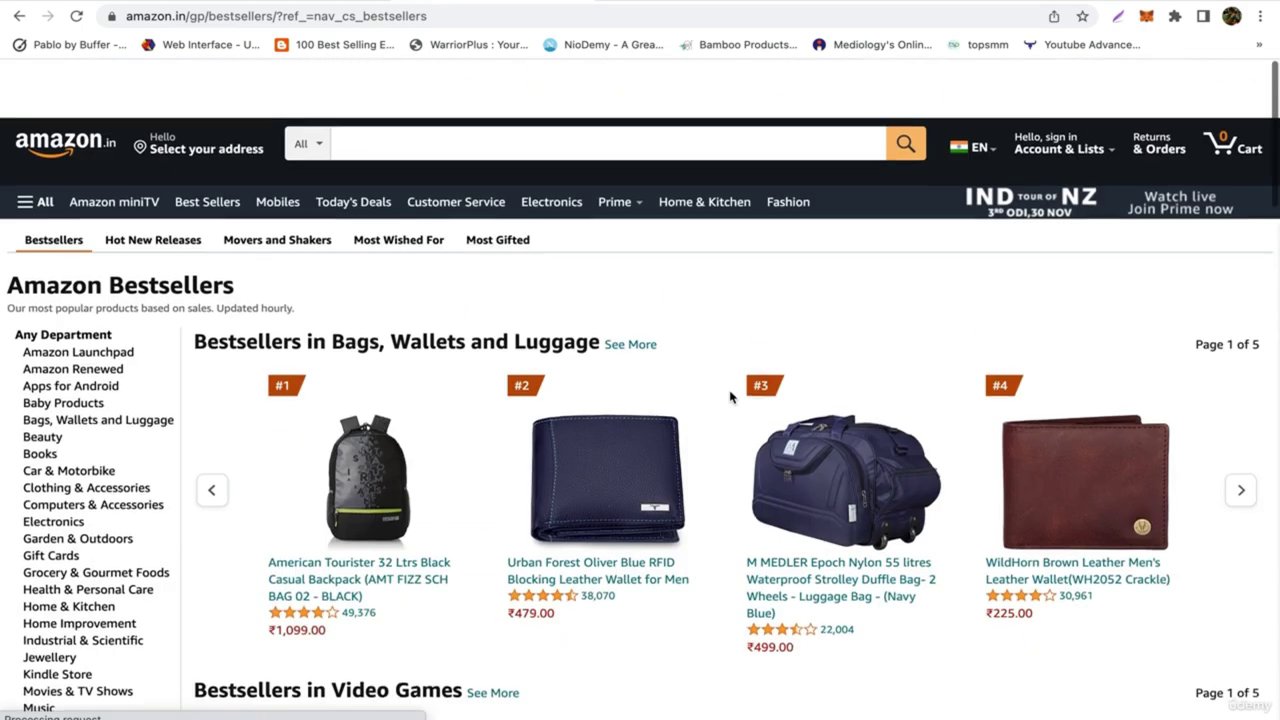
- Search Amazon for "iphone 14 pro cover" using the suggested search term
click(482, 87)
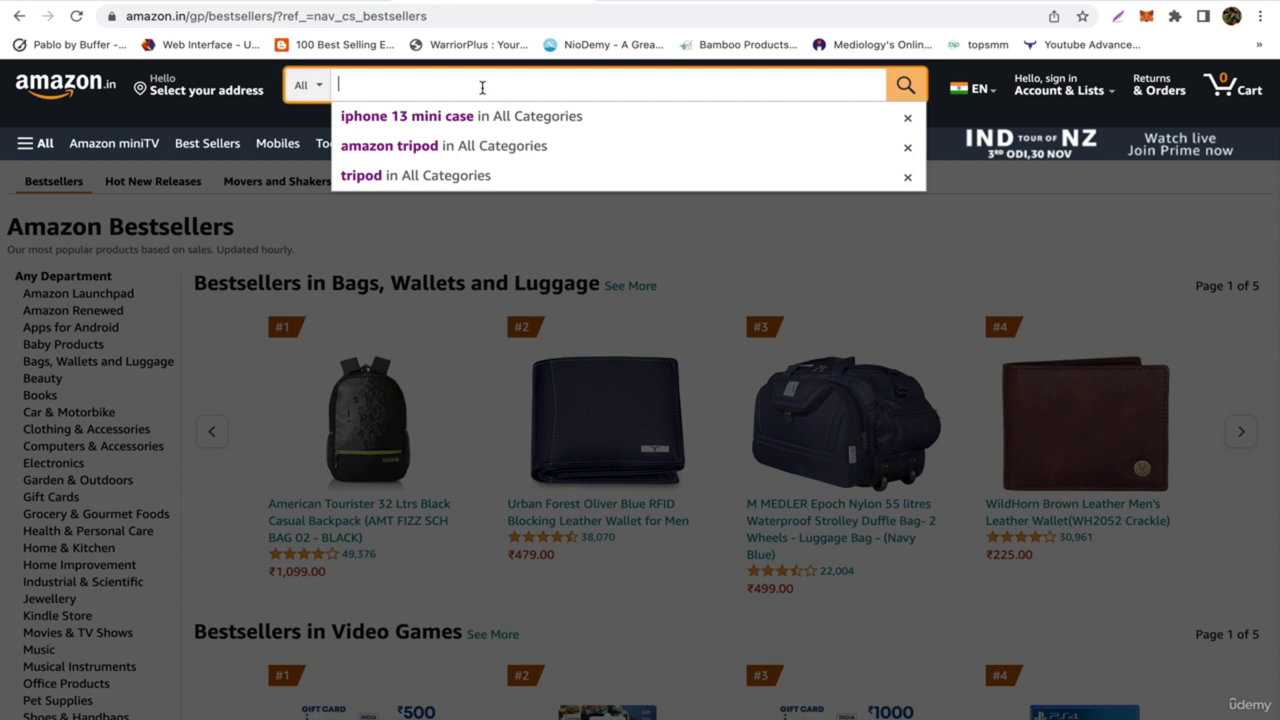
text(iph)
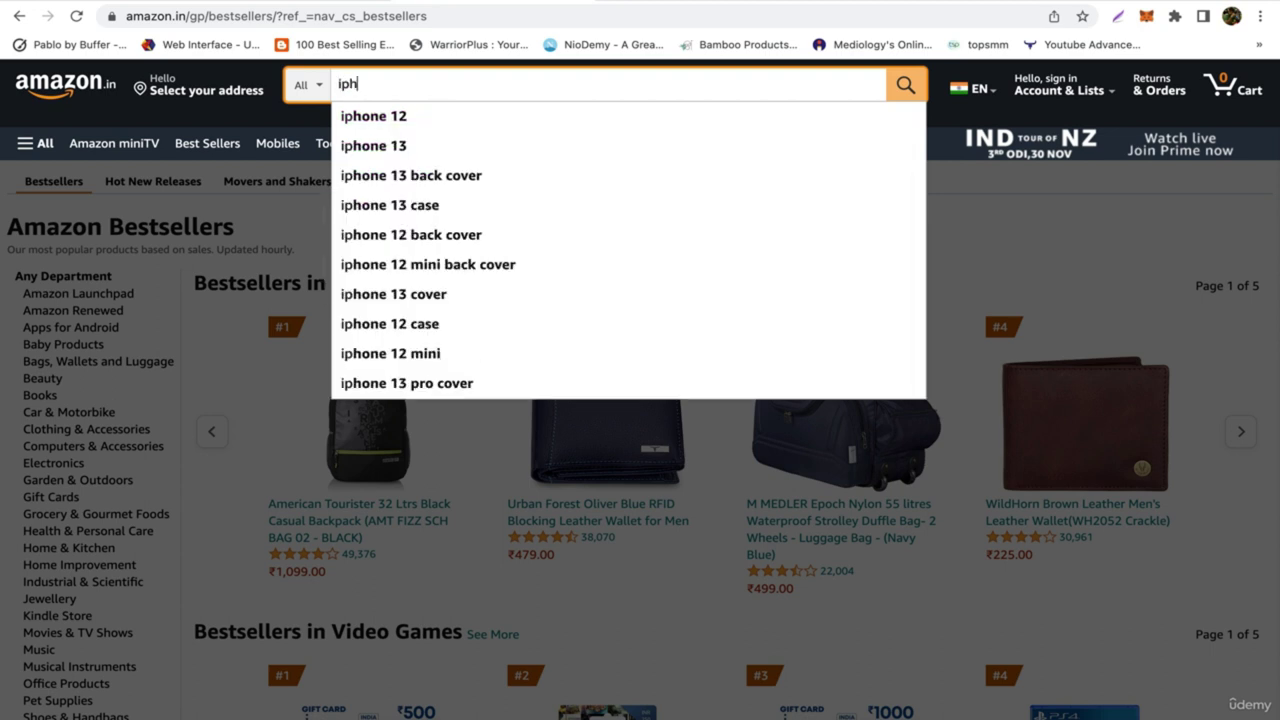
text(one 1)
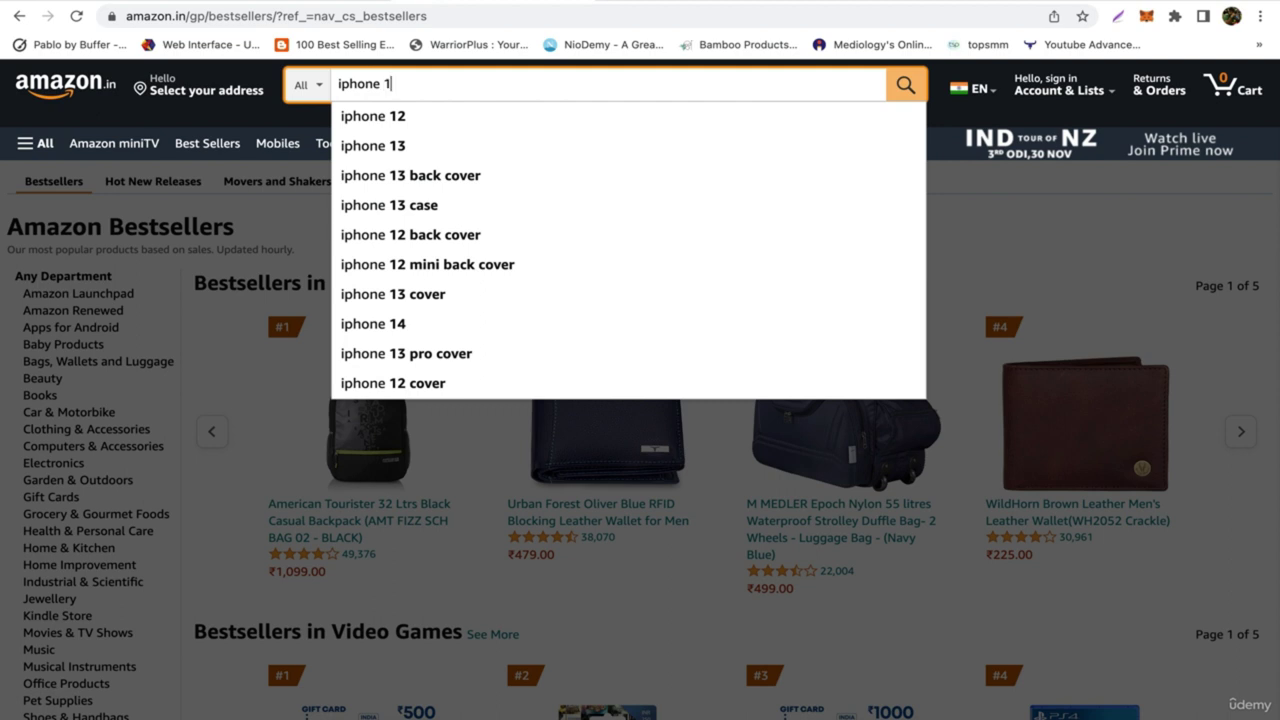
text(4)
key(Down)
key(Down)
key(Down)
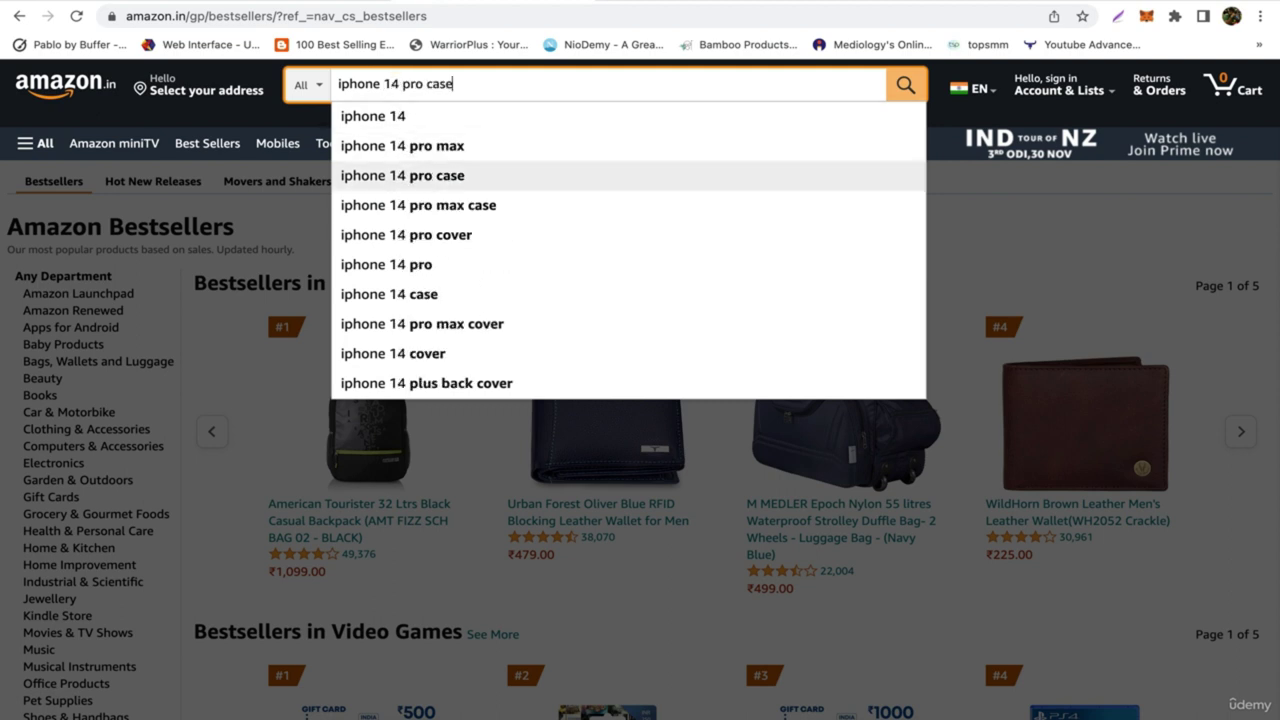
key(Down)
key(Down)
key(Return)
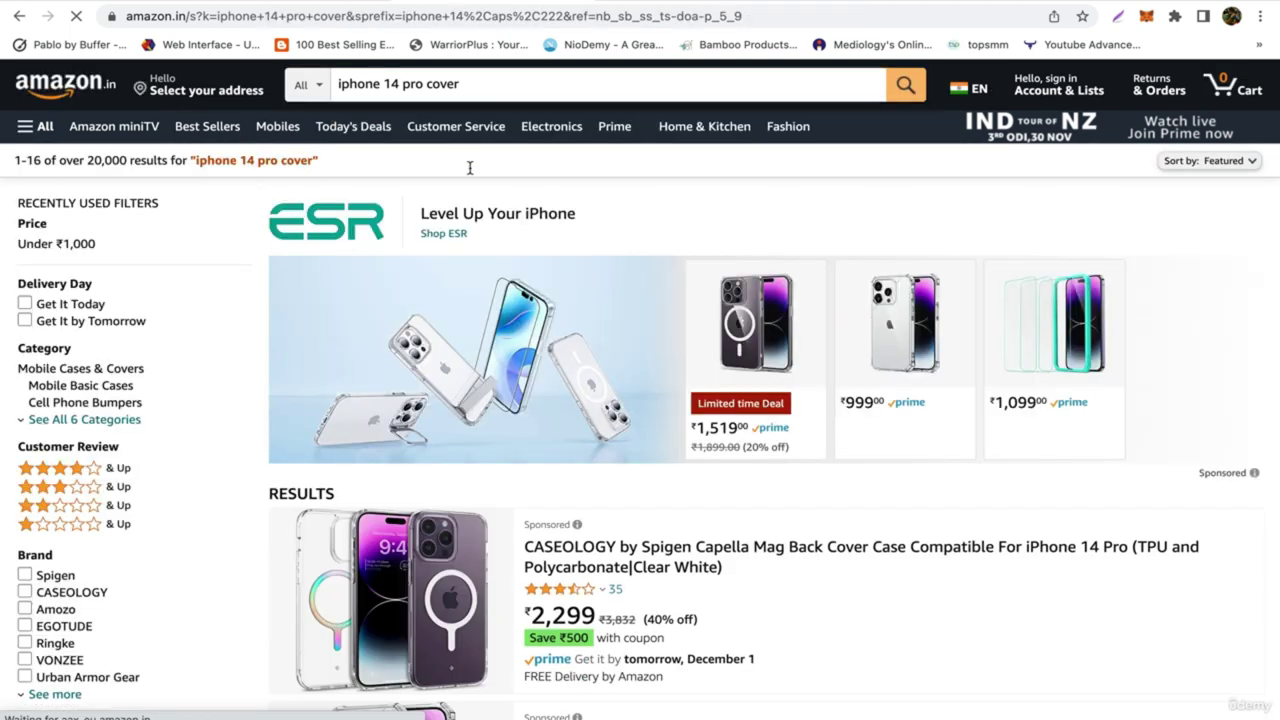
- Look through the iPhone 14 Pro cover results and filter them by price to Under ₹1,000
scroll(692, 238, down, 6)
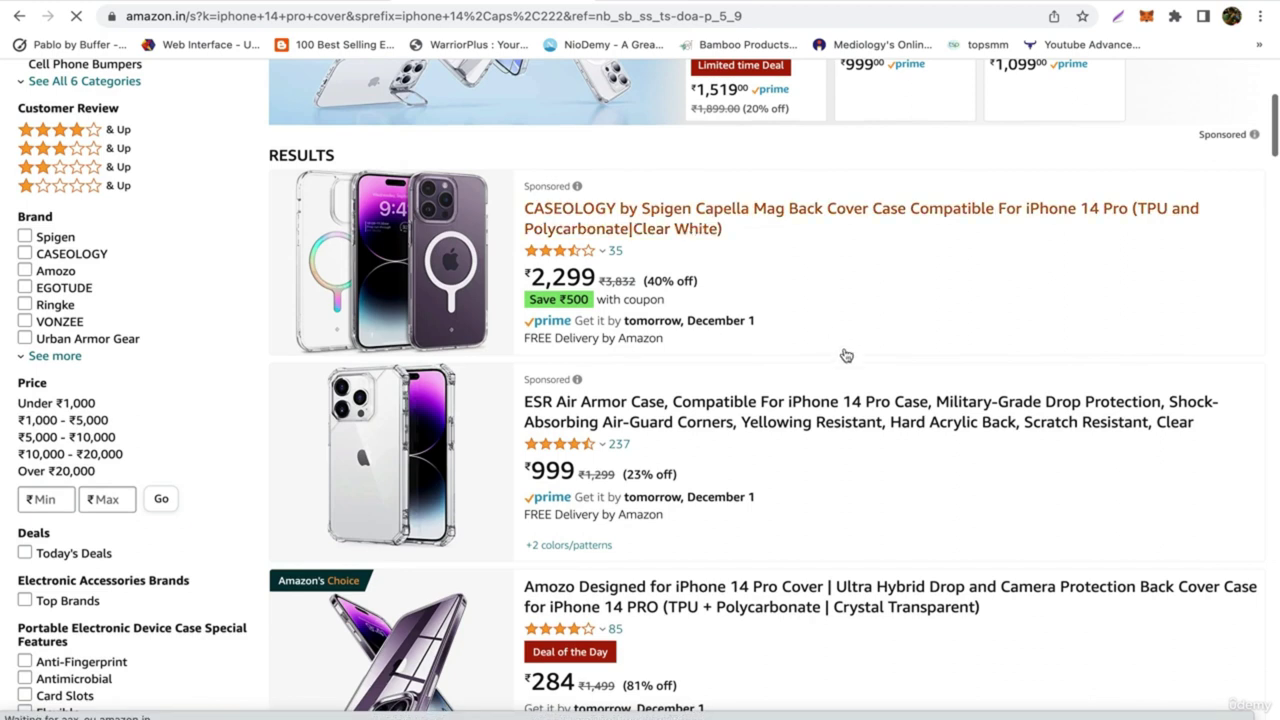
scroll(810, 393, down, 4)
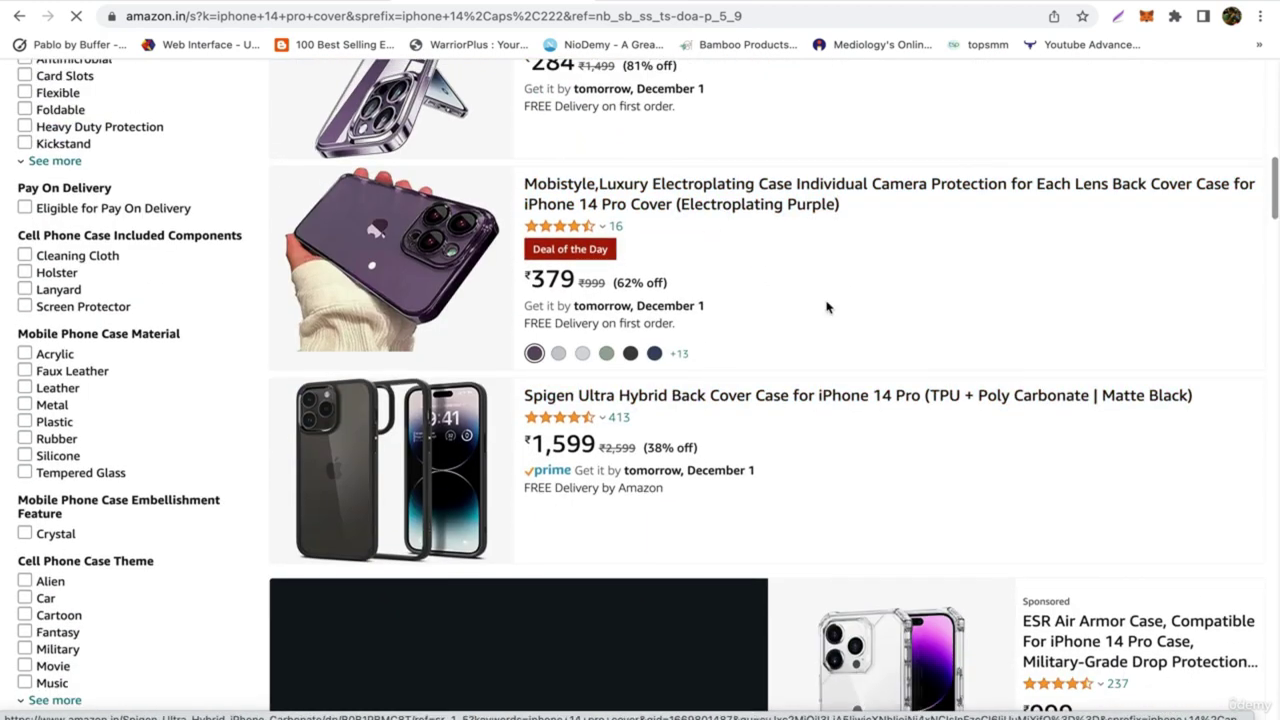
scroll(297, 440, down, 2)
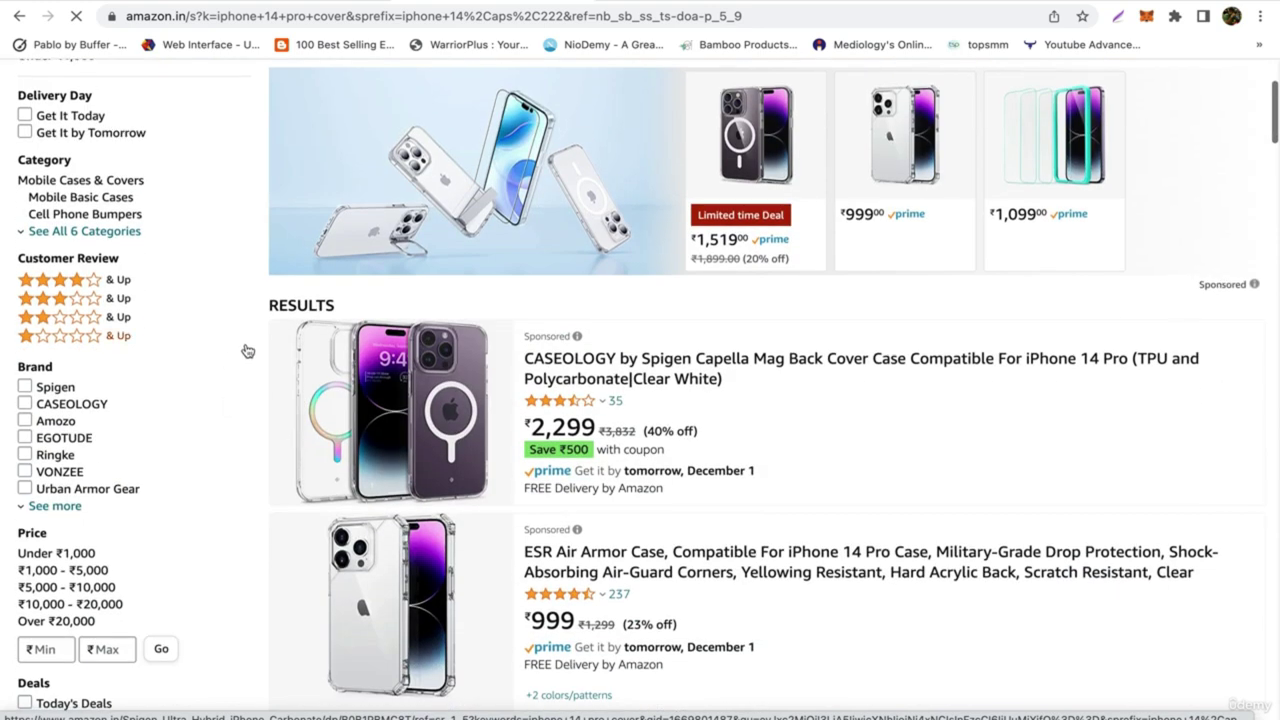
scroll(247, 351, down, 3)
scroll(247, 351, up, 1)
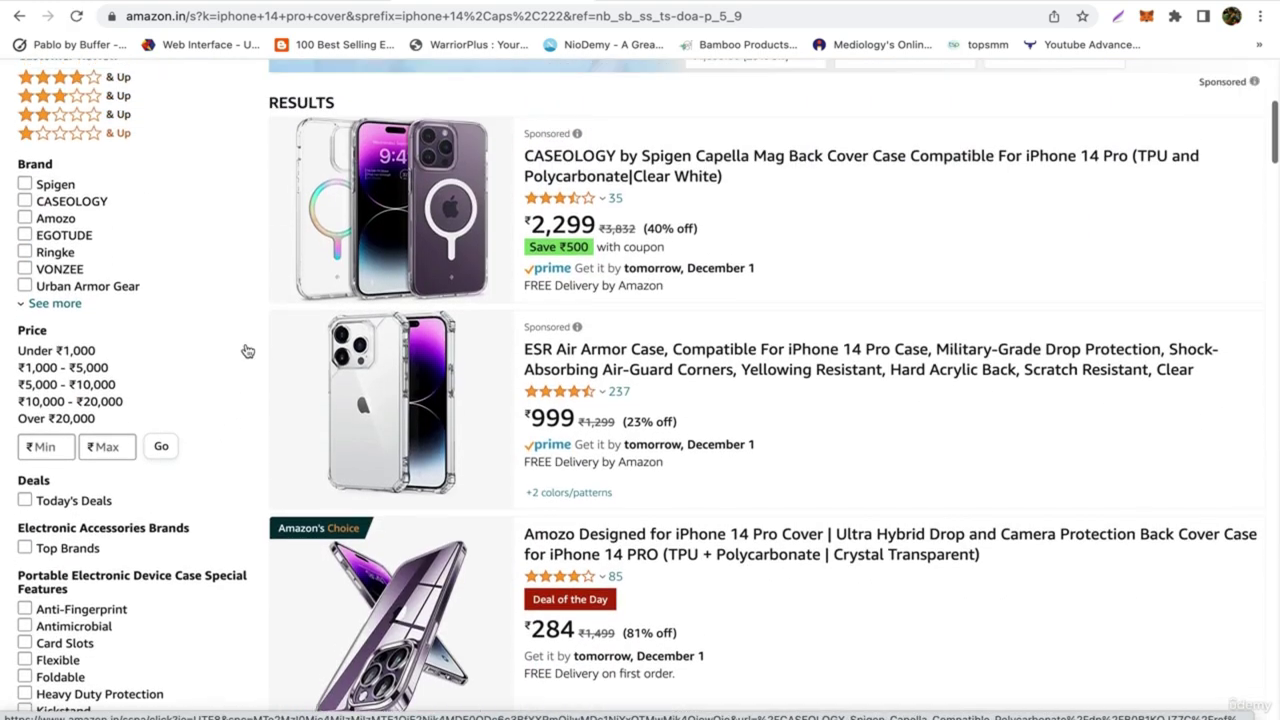
click(58, 355)
click(60, 355)
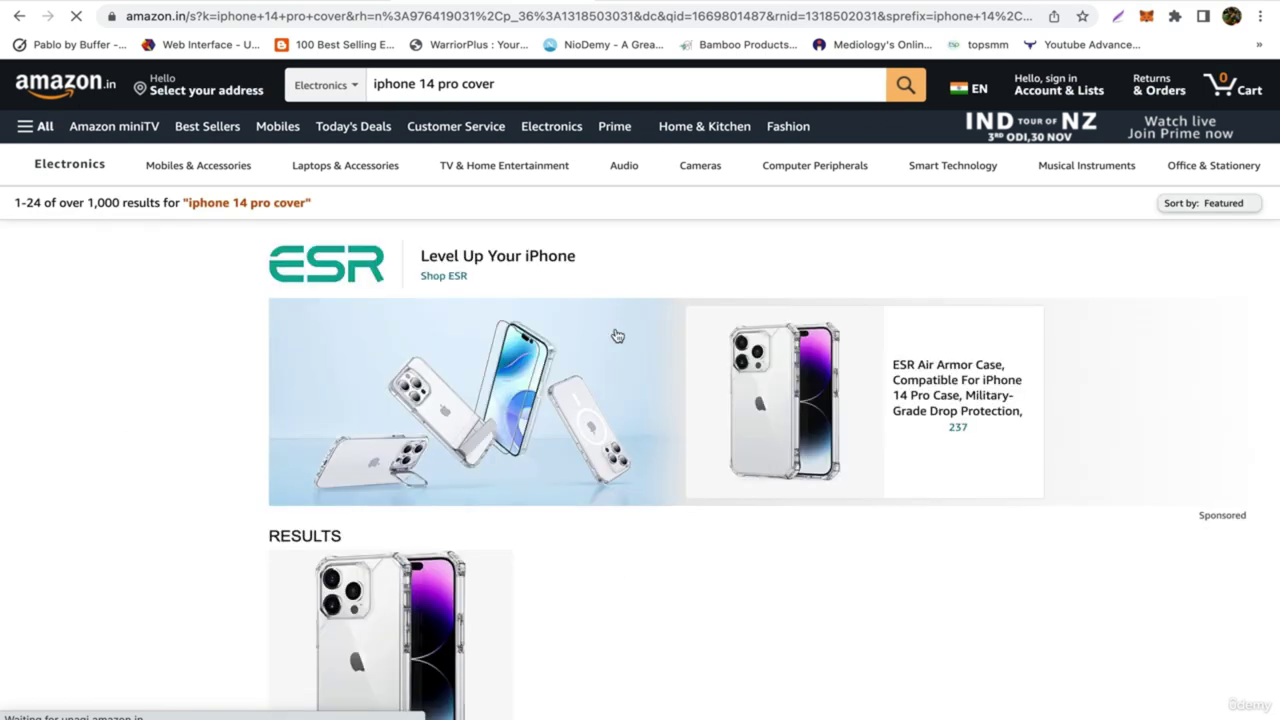
- Browse the filtered iPhone 14 Pro covers and open the Winble Back Case Cover with soft liquid silicone
scroll(757, 608, down, 6)
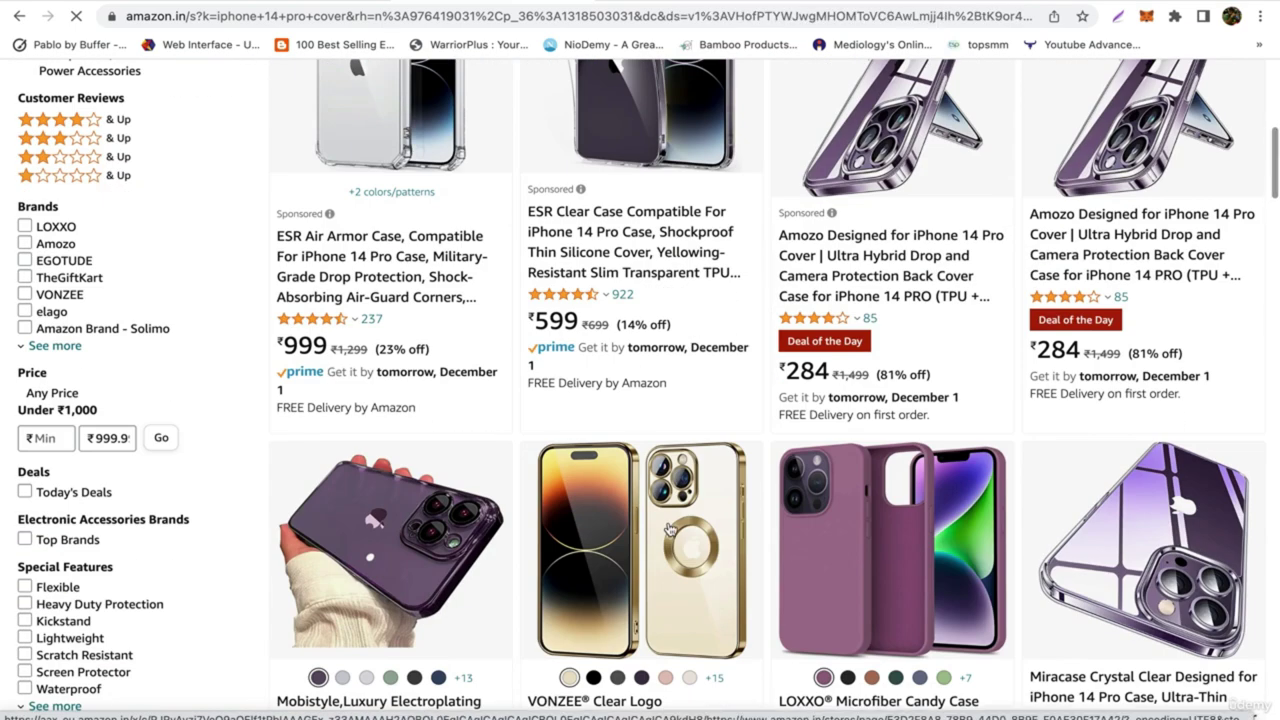
scroll(670, 530, down, 3)
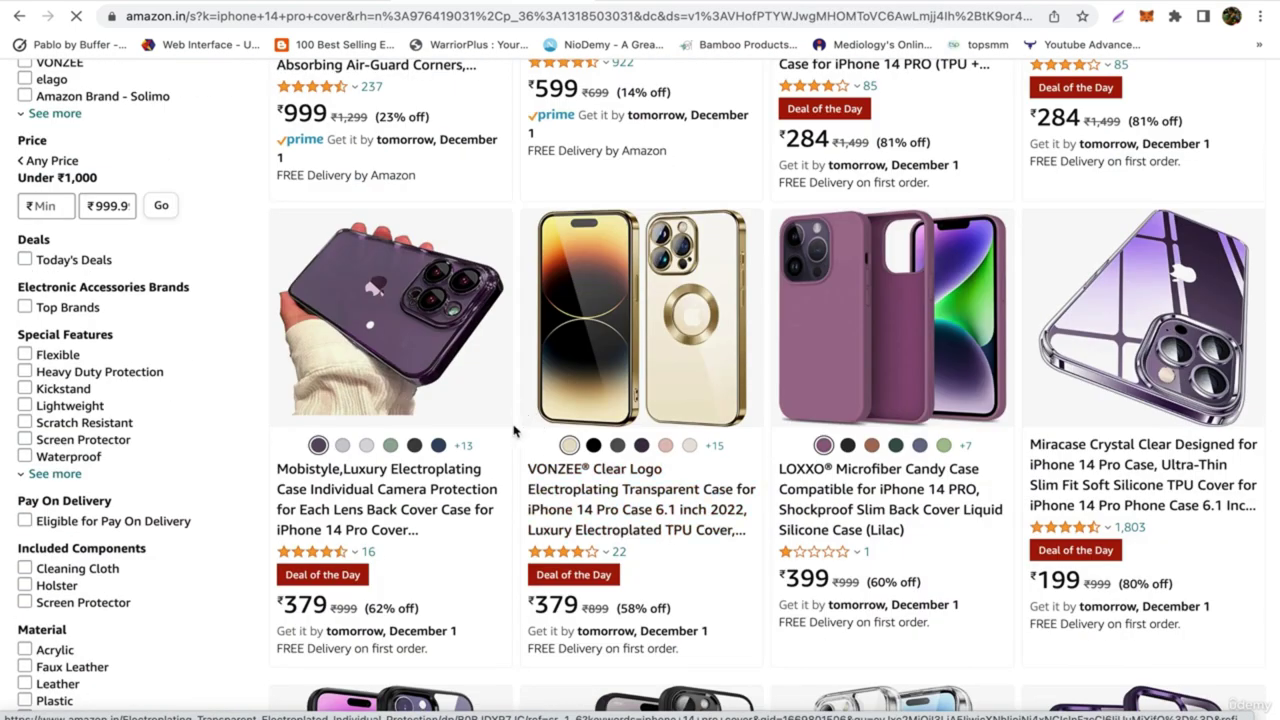
scroll(513, 430, down, 4)
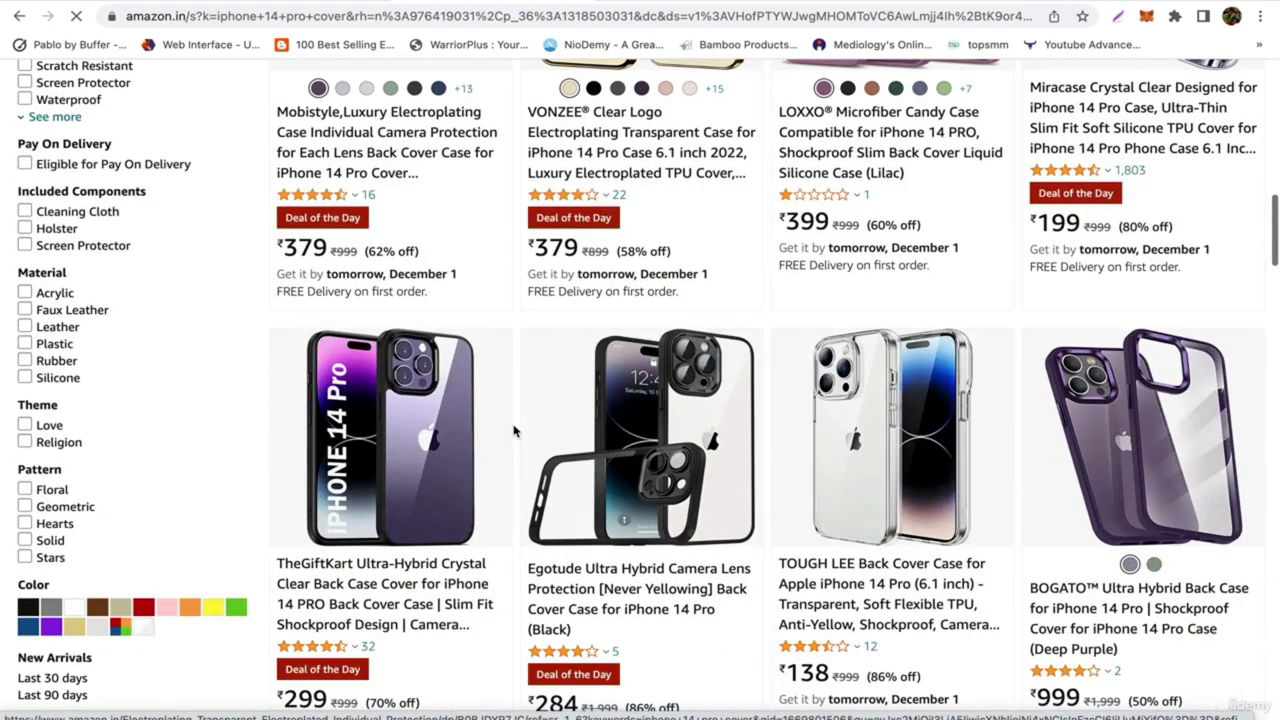
scroll(513, 430, down, 3)
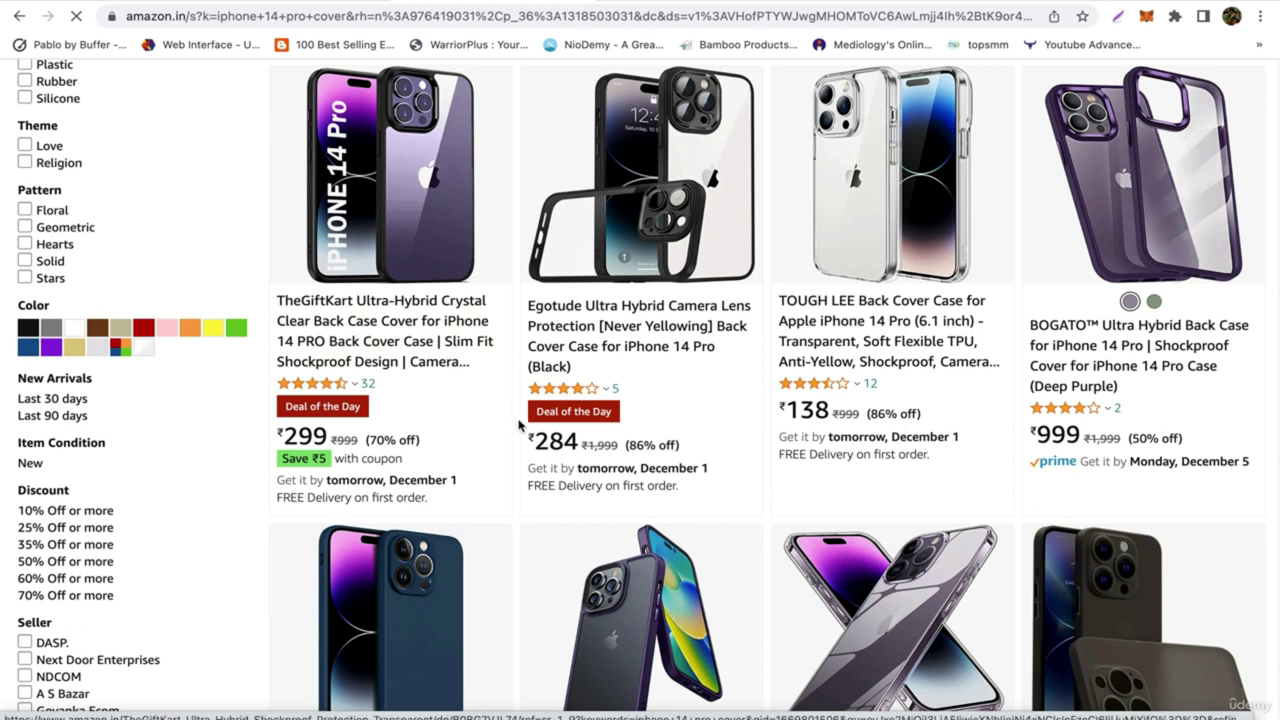
scroll(518, 425, down, 3)
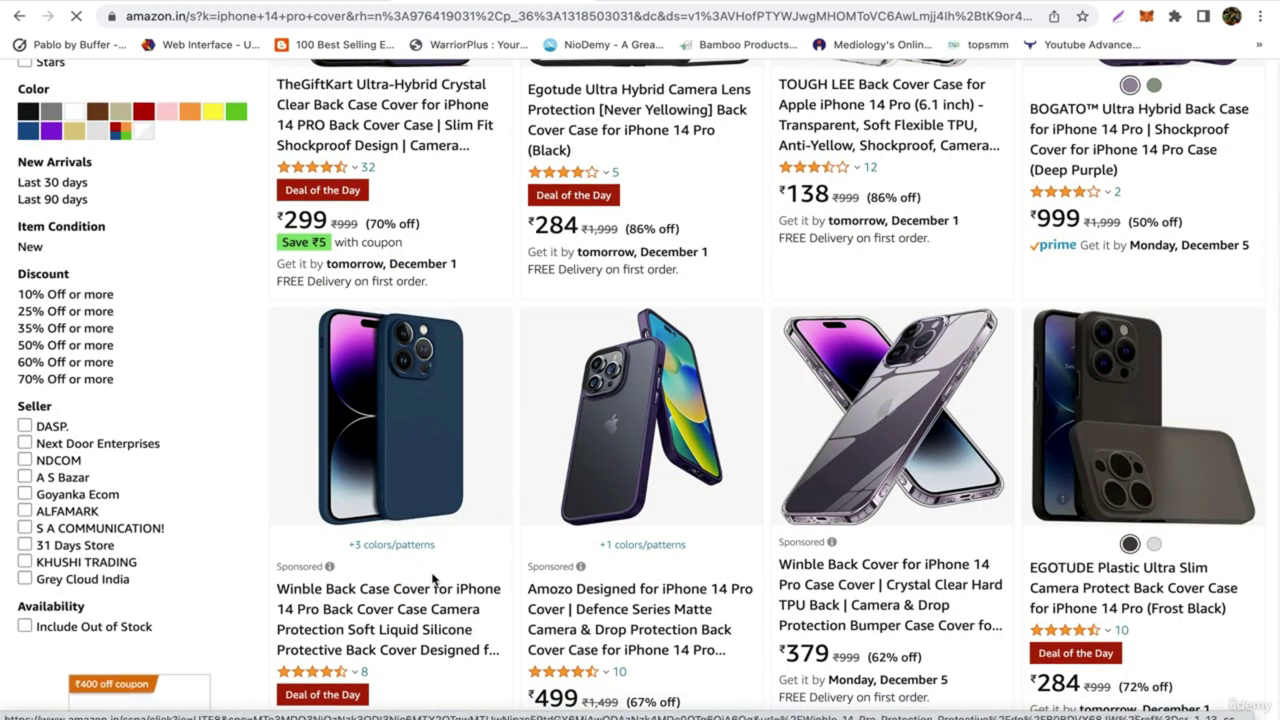
click(420, 608)
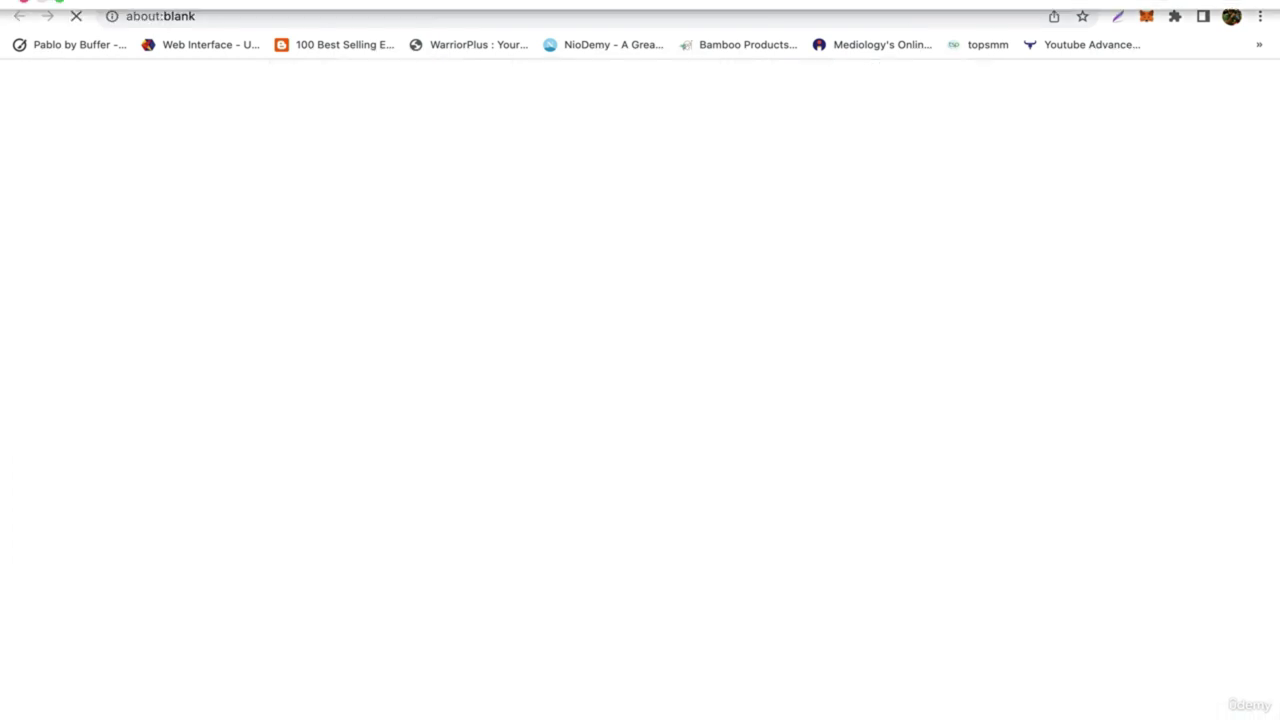
- Examine the product page of the Winble Back Case Cover, including its price, offers, colours and item details
click(437, 33)
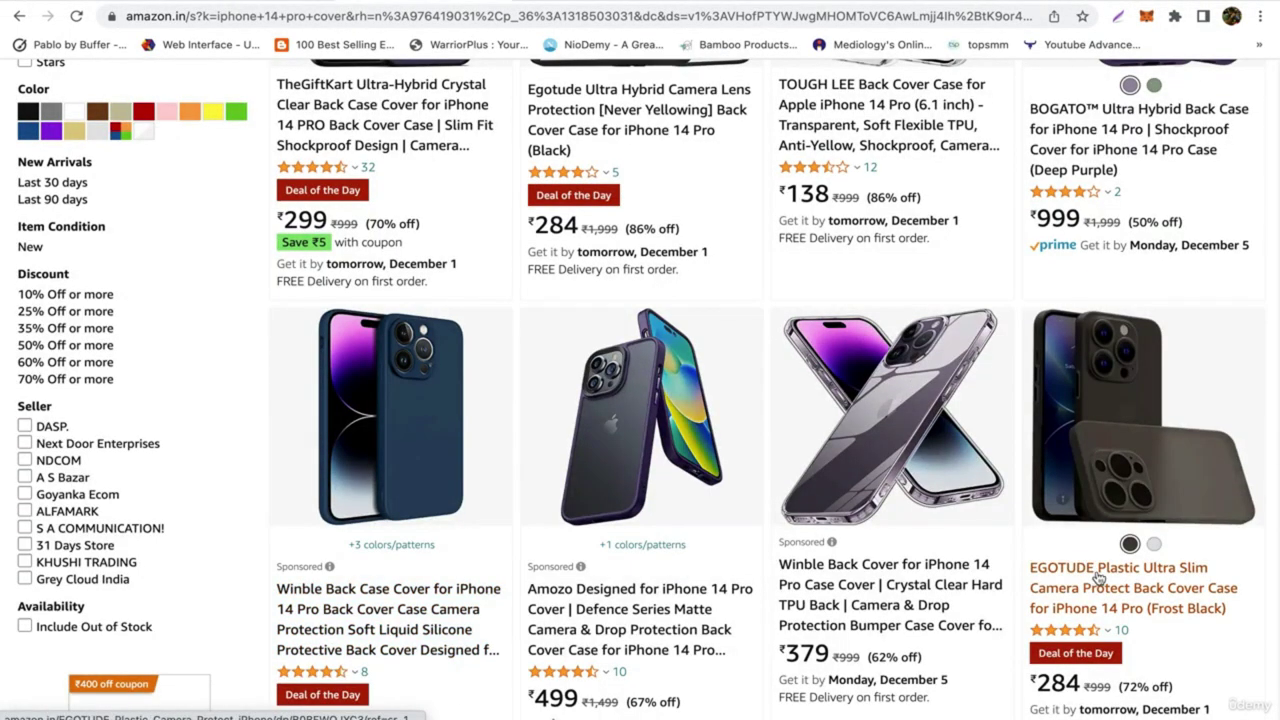
click(680, 361)
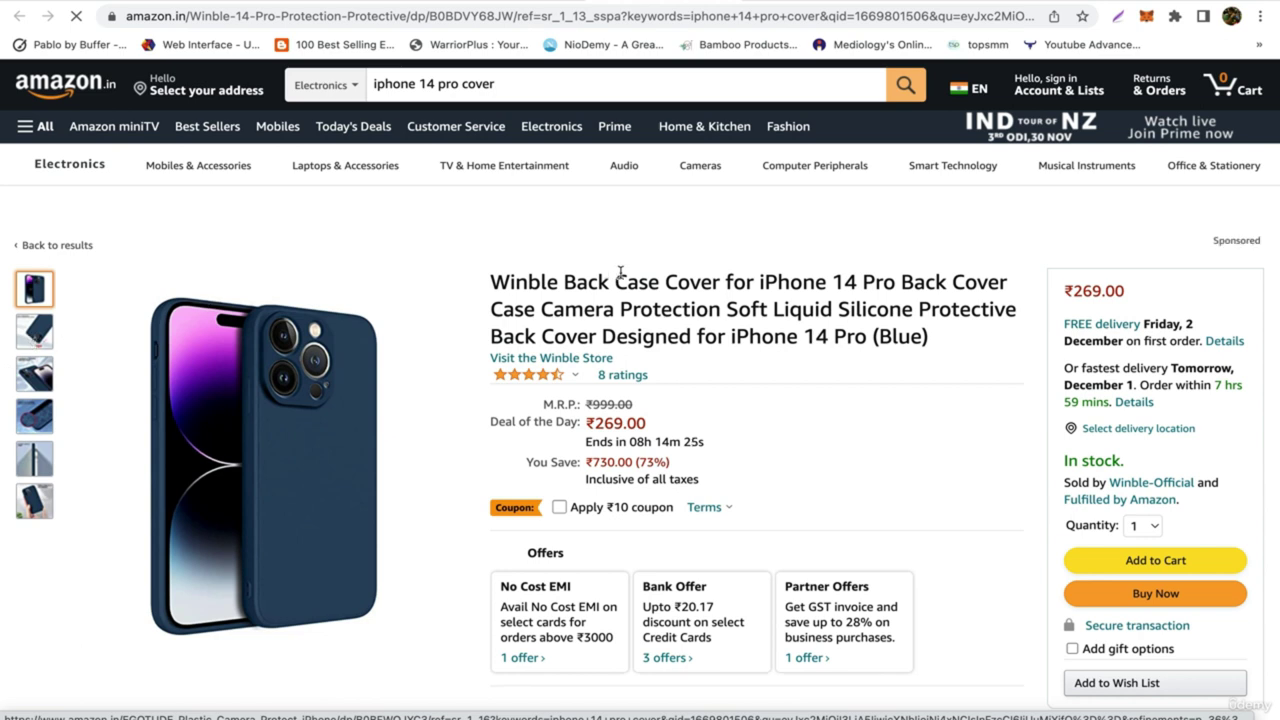
scroll(783, 345, down, 1)
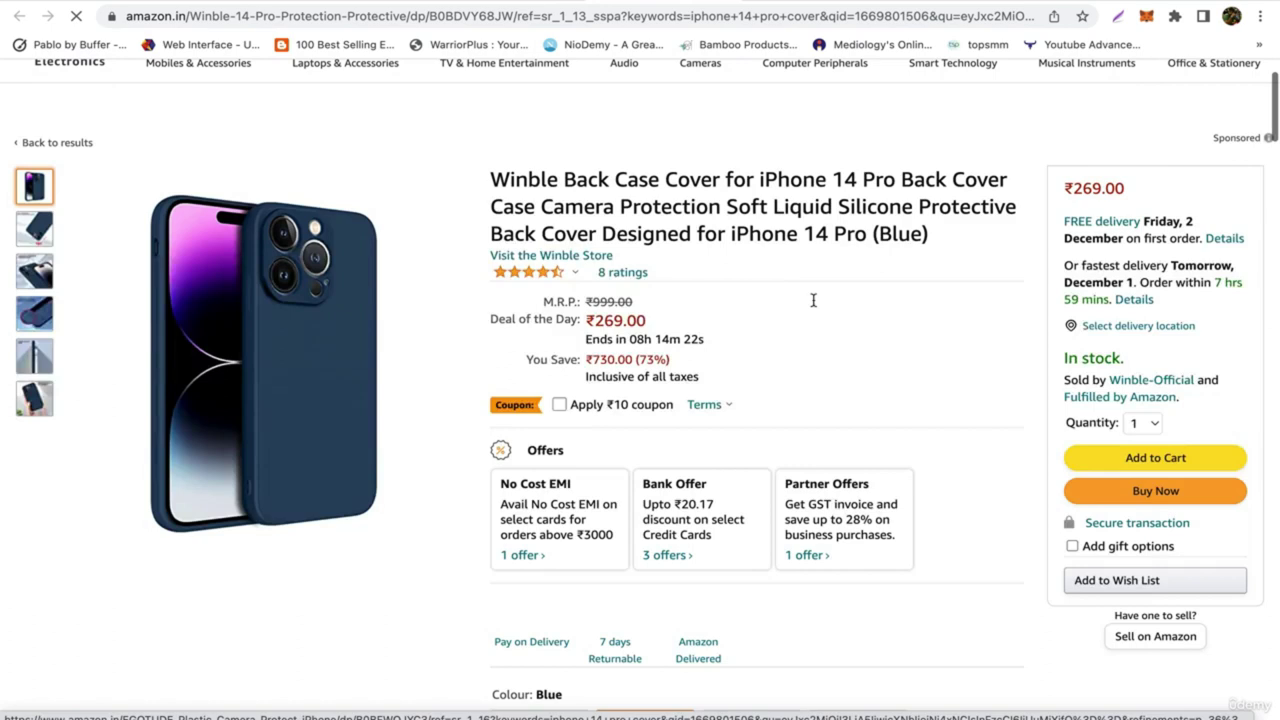
scroll(814, 297, down, 3)
scroll(905, 420, down, 4)
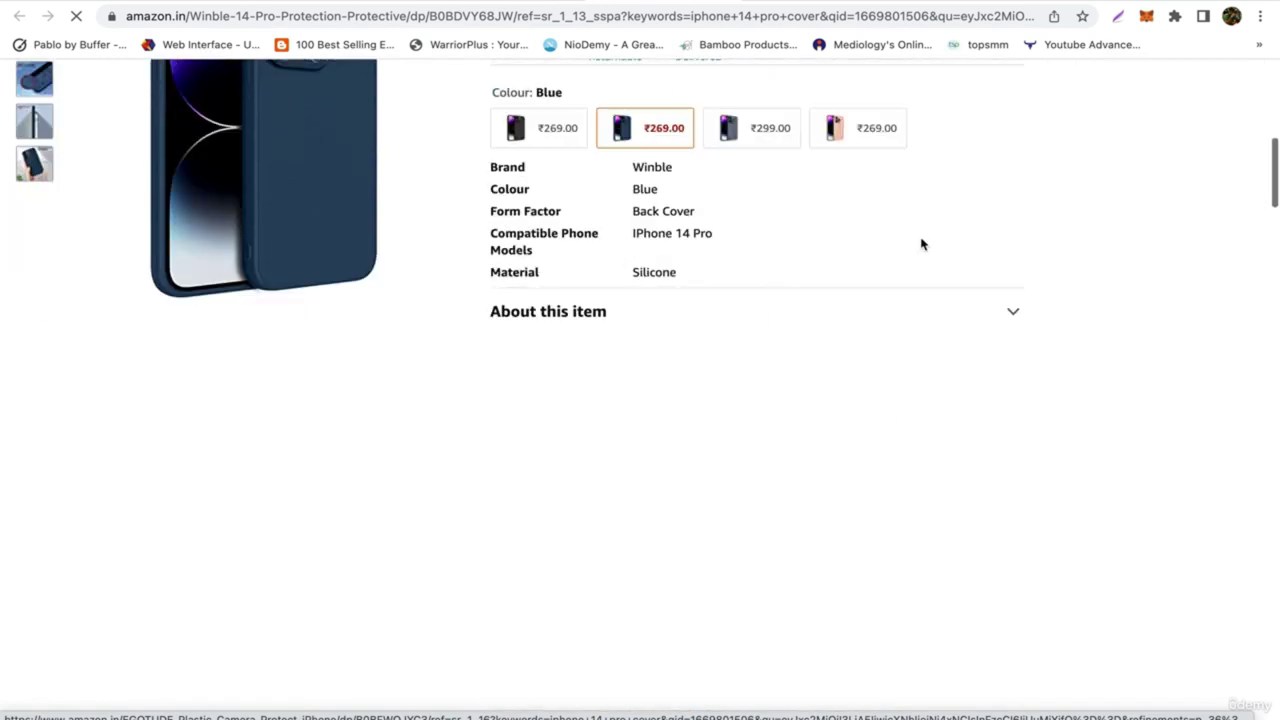
scroll(922, 244, up, 7)
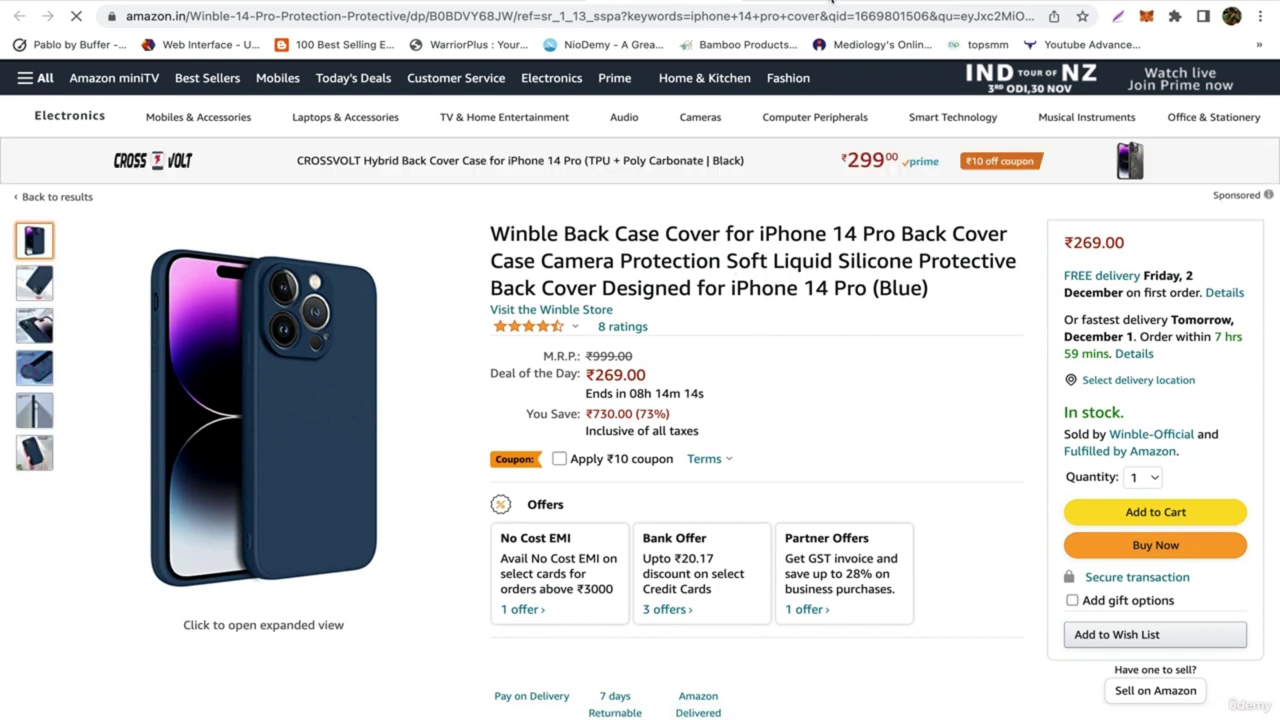
- Switch to Canva, create a new blank video design and give its page the light yellow gradient background
click(831, 3)
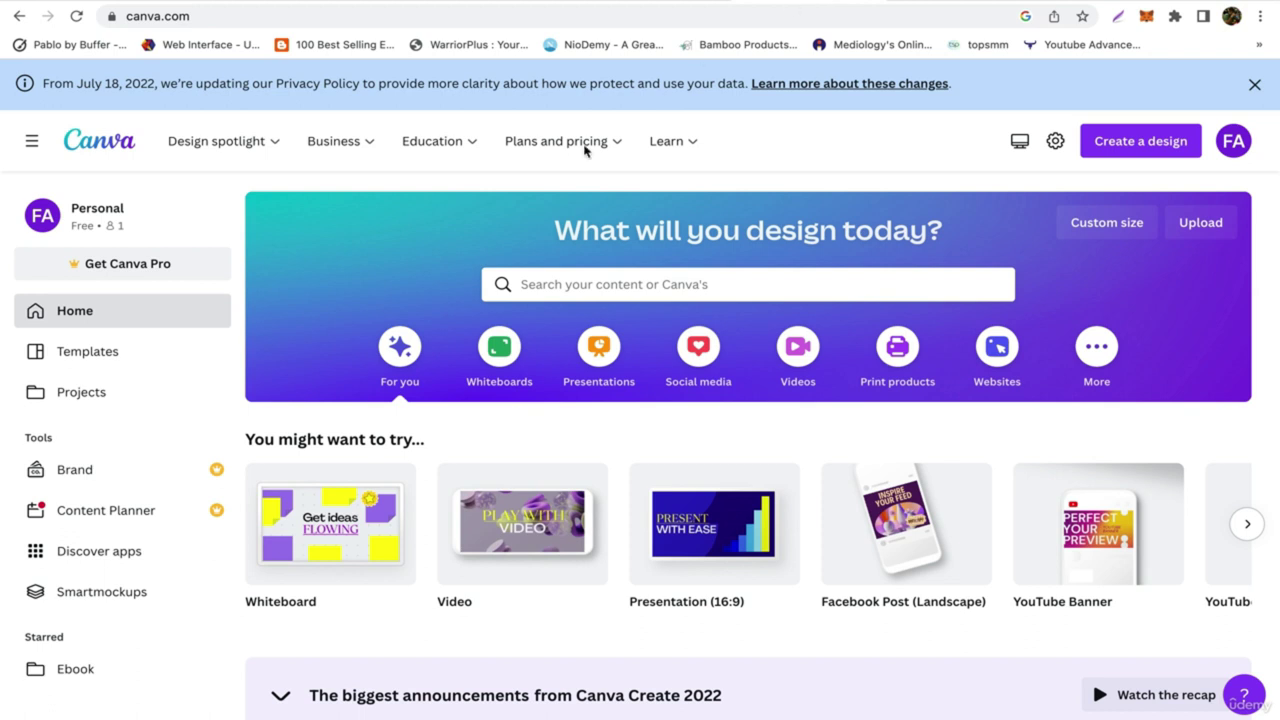
click(527, 547)
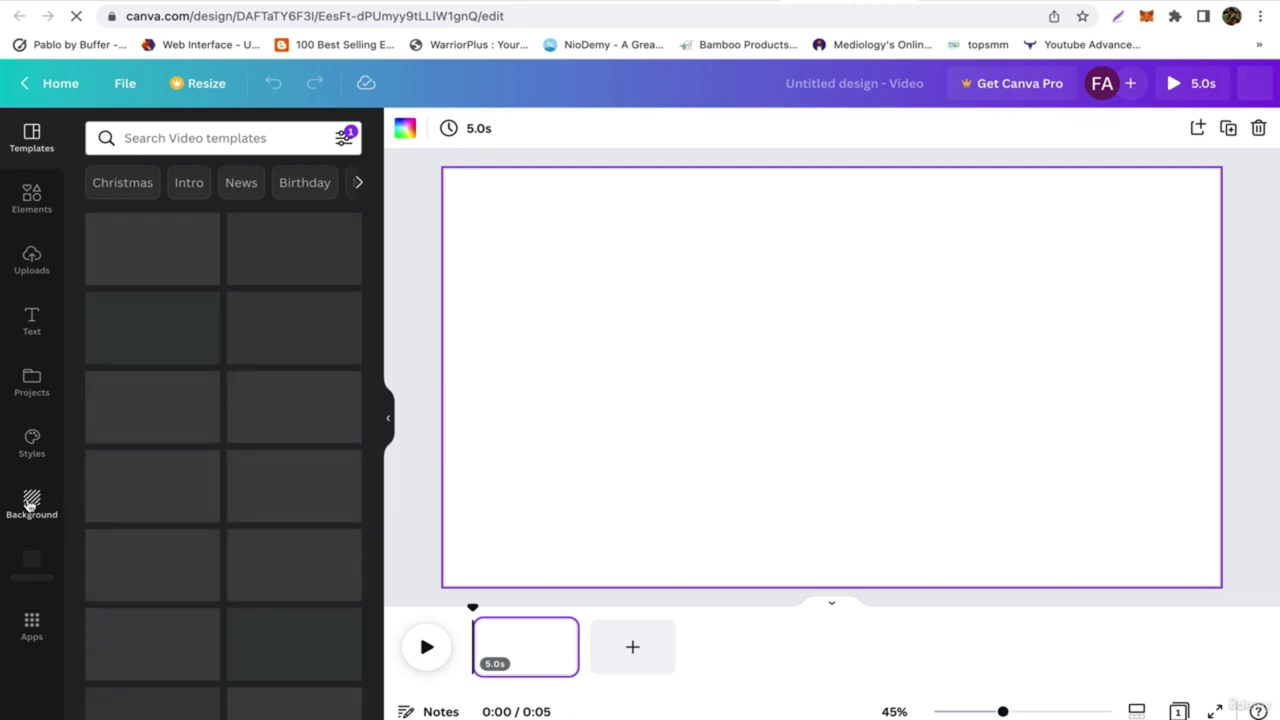
click(31, 505)
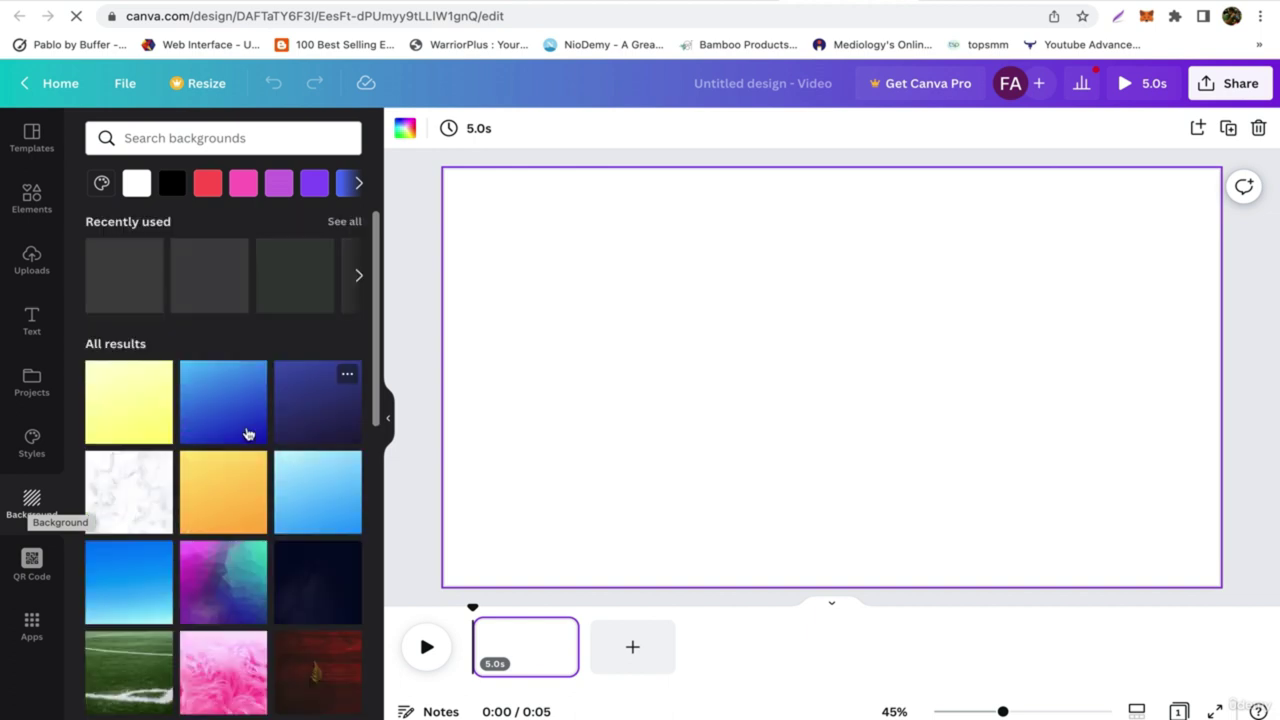
click(140, 417)
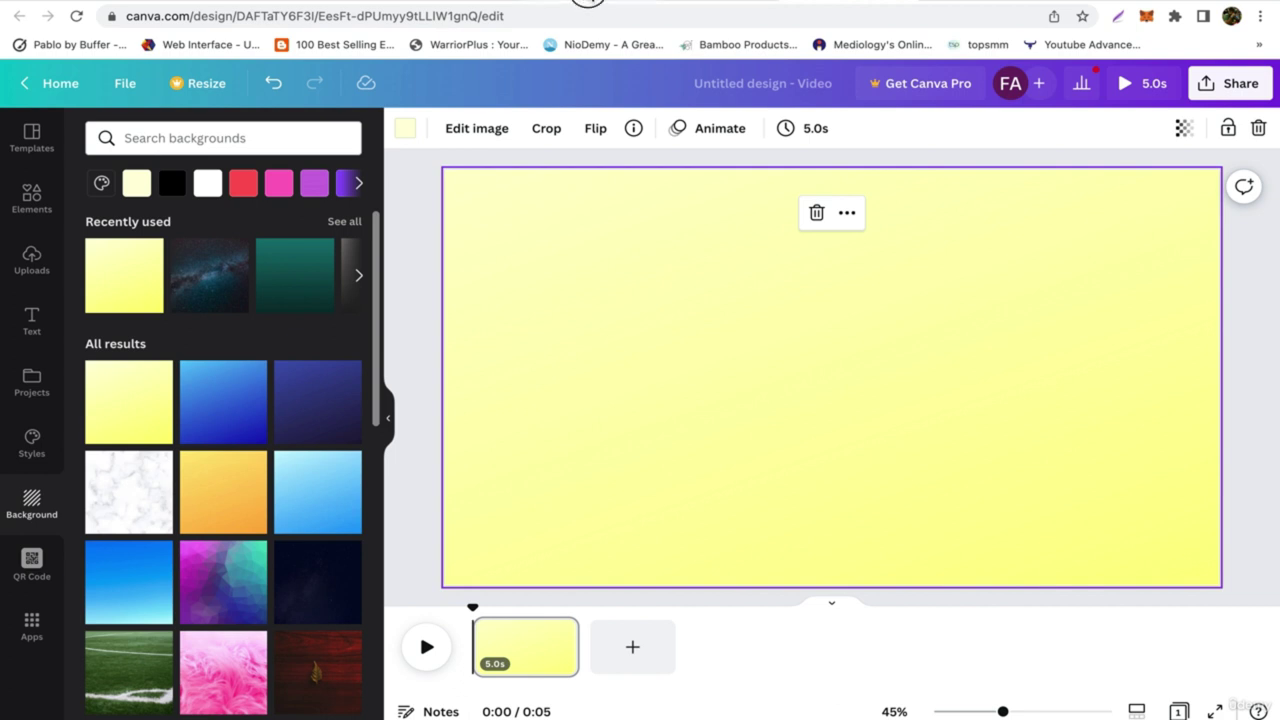
- Save the Winble cover's main product image from the Amazon page into the Youtube Course folder
click(588, 2)
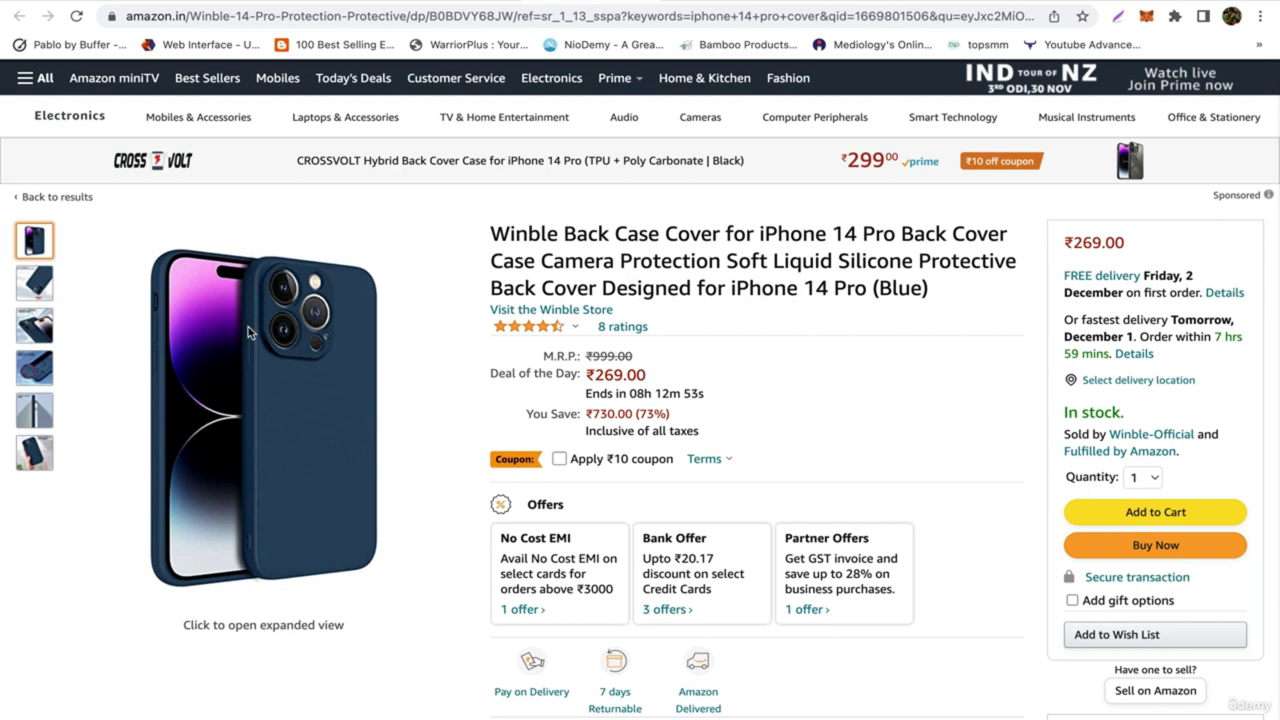
right_click(217, 283)
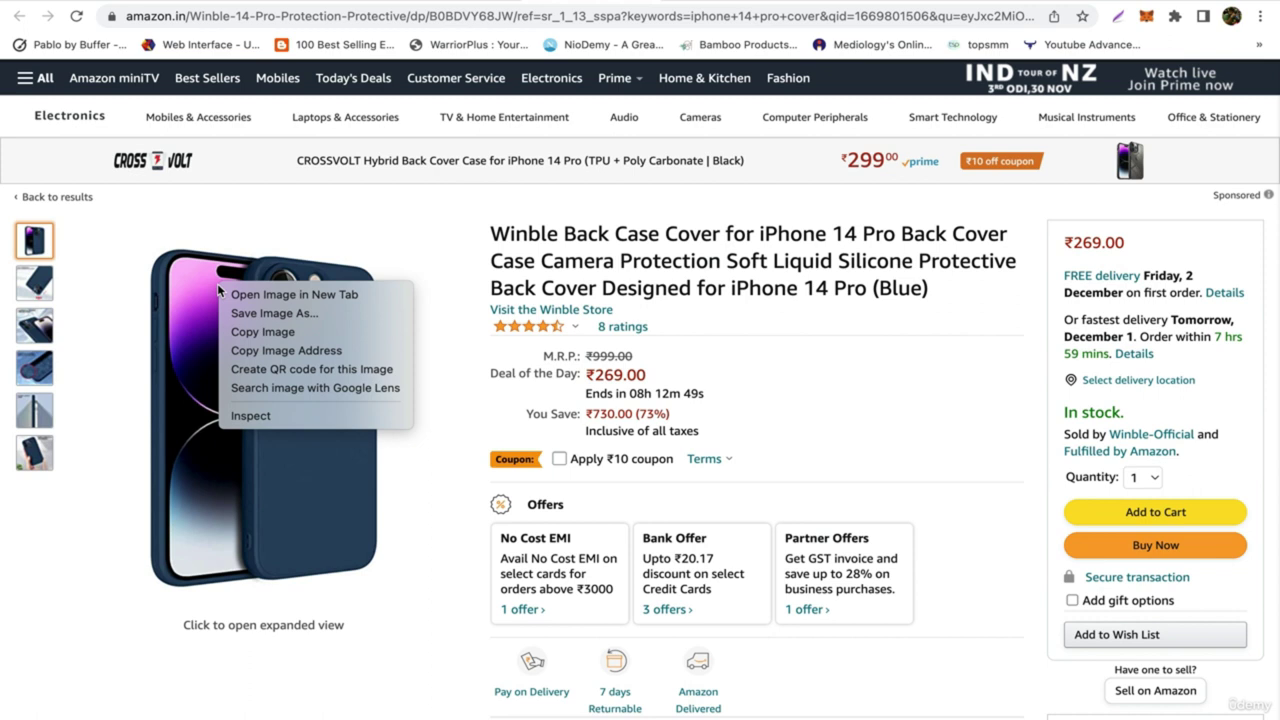
click(313, 318)
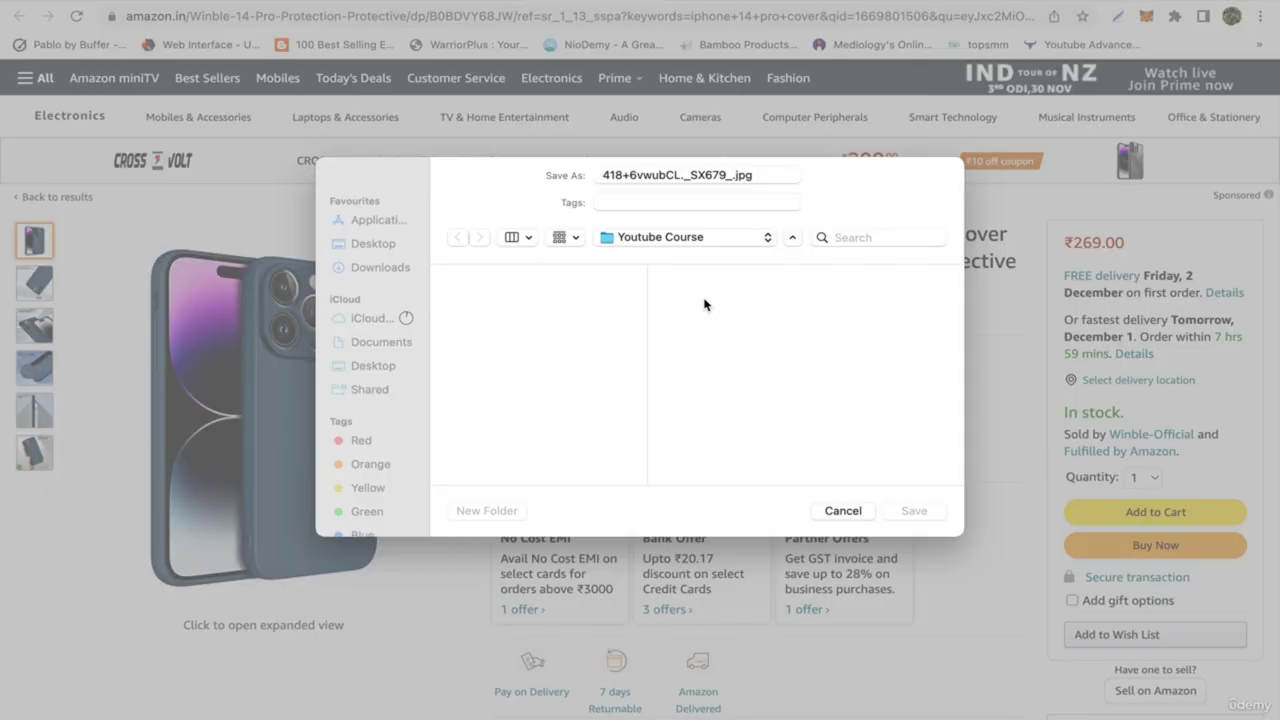
key(Return)
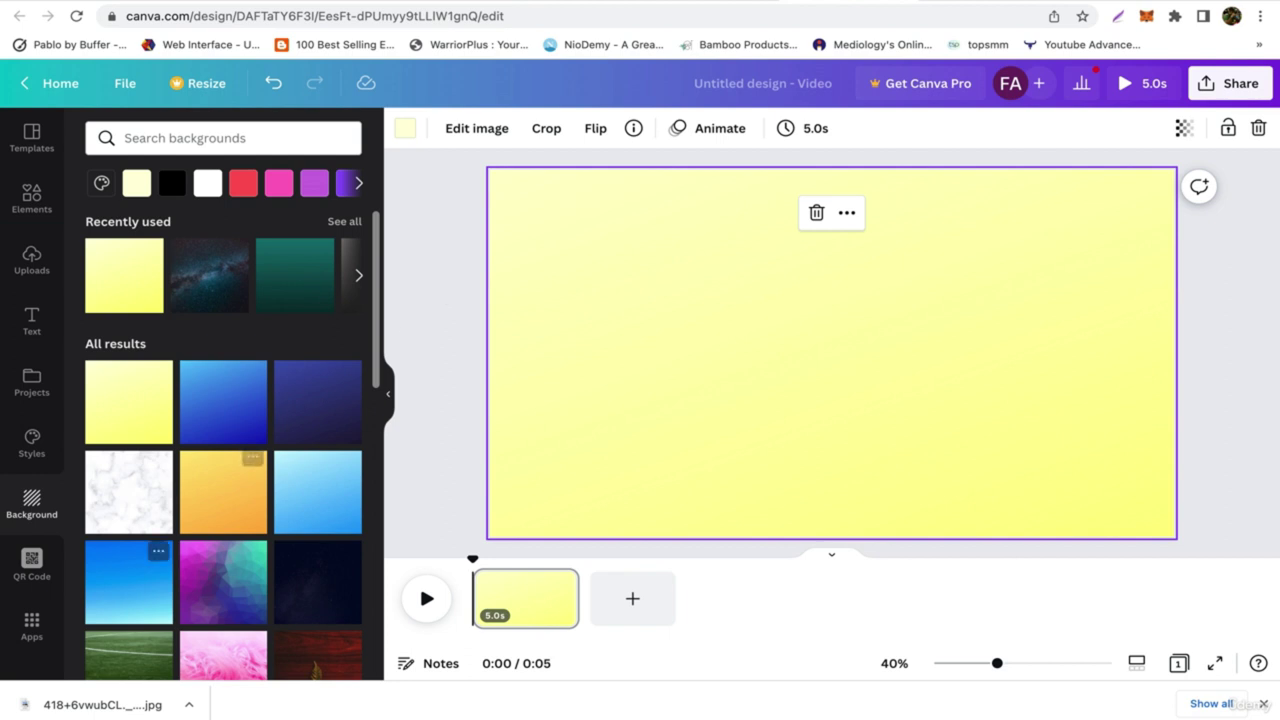
- Add the downloaded cover image to the Canva page, align it to the left edge and enlarge it to full page height
click(72, 712)
drag(72, 708, 235, 355)
drag(388, 313, 424, 317)
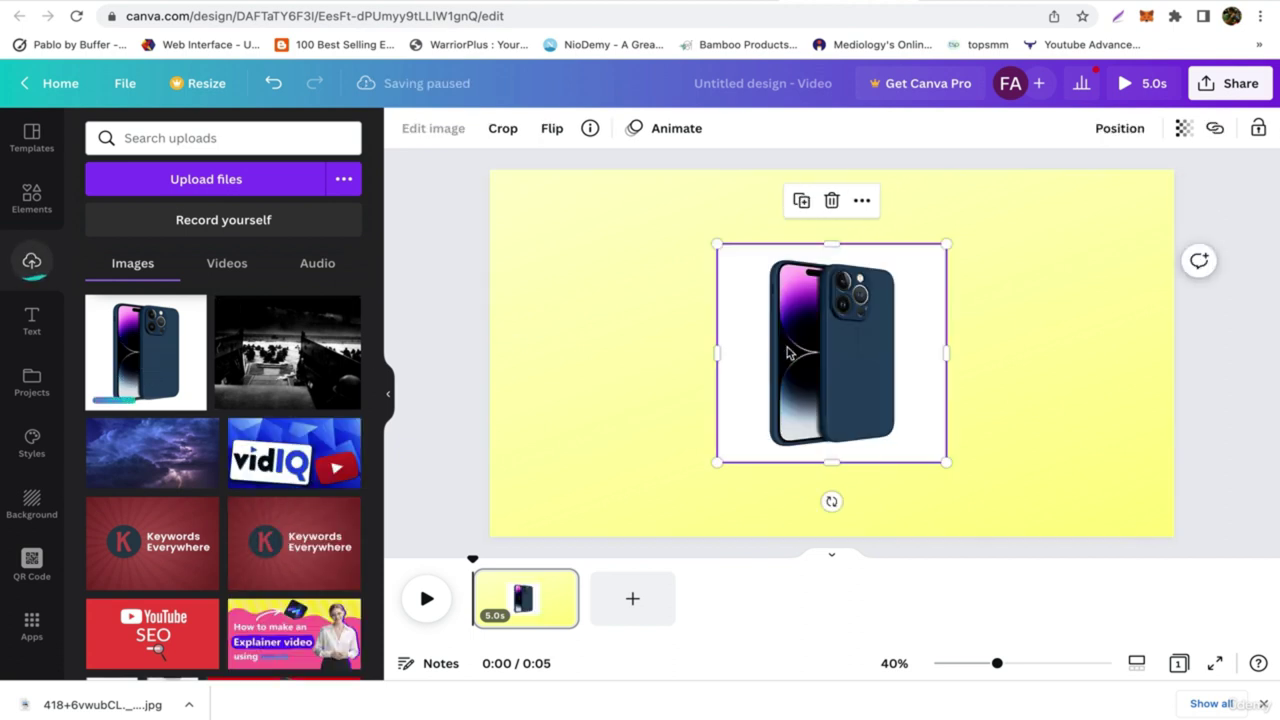
drag(760, 418, 630, 434)
drag(718, 318, 869, 167)
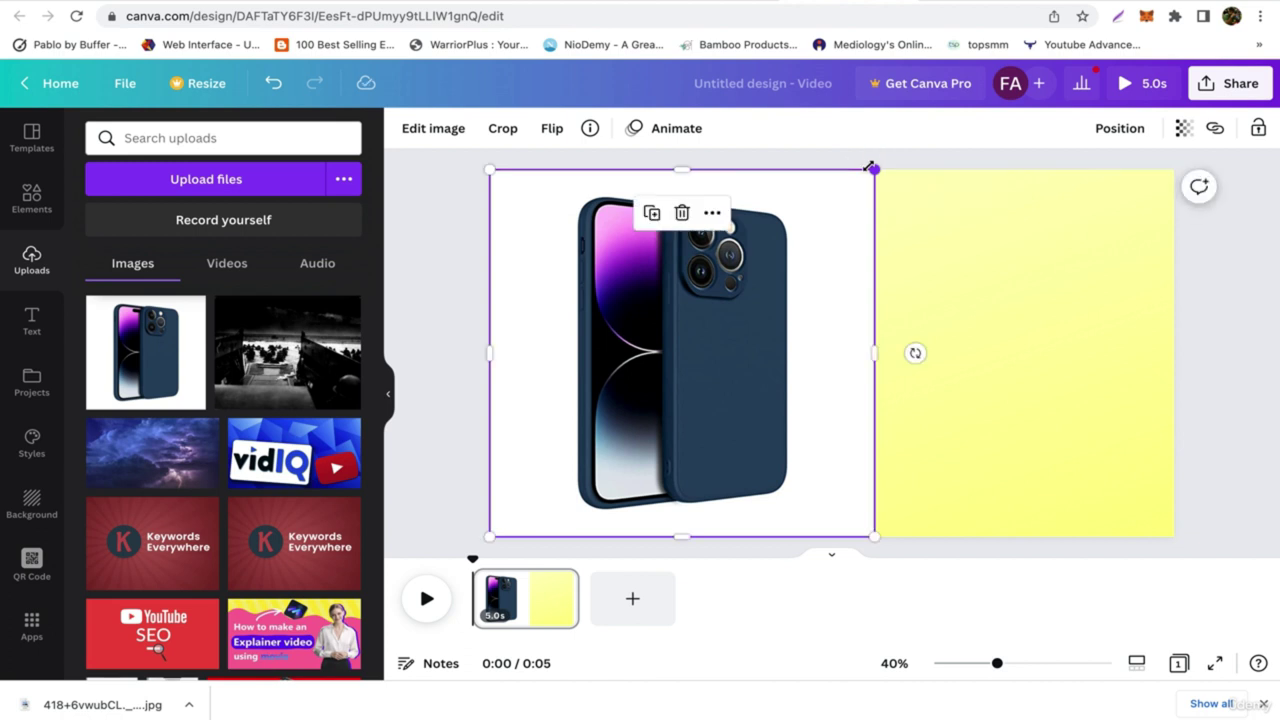
- Copy the product name from the Amazon page and add it in Canva as the heading "Winble Back Case Cover for iPhone 14 Pro"
key(ctrl+Tab)
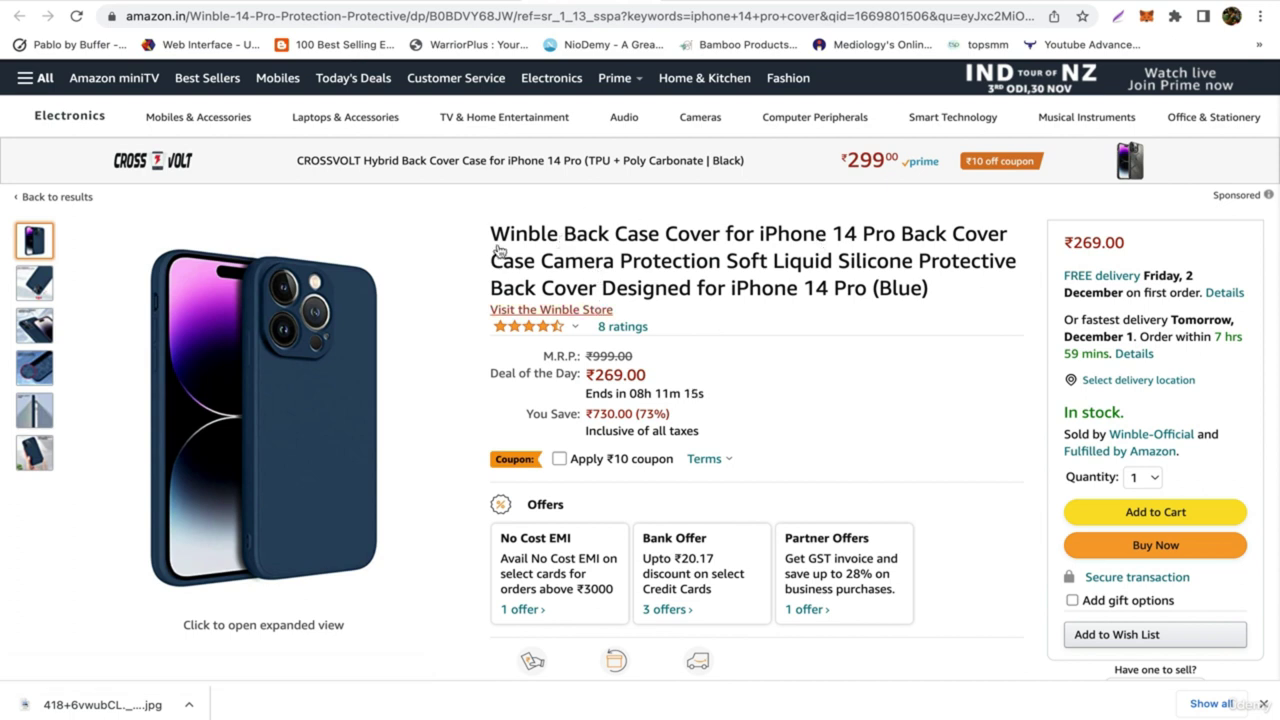
drag(492, 233, 897, 234)
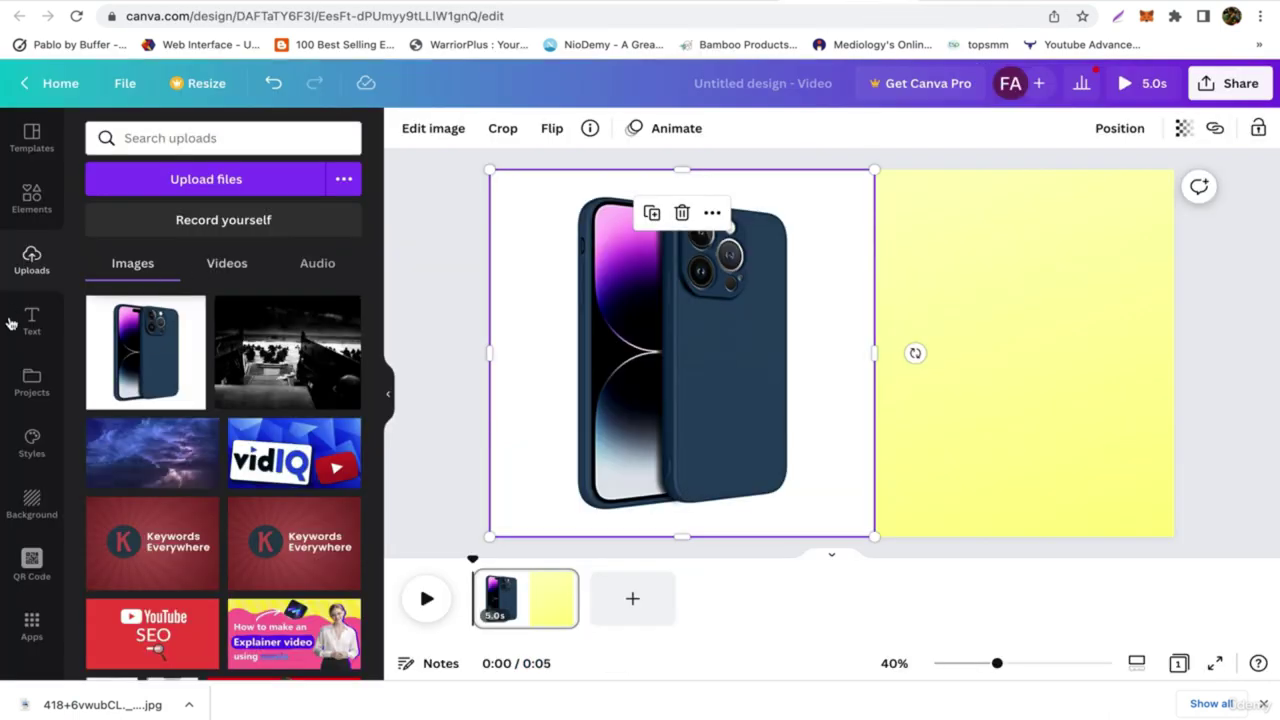
click(33, 320)
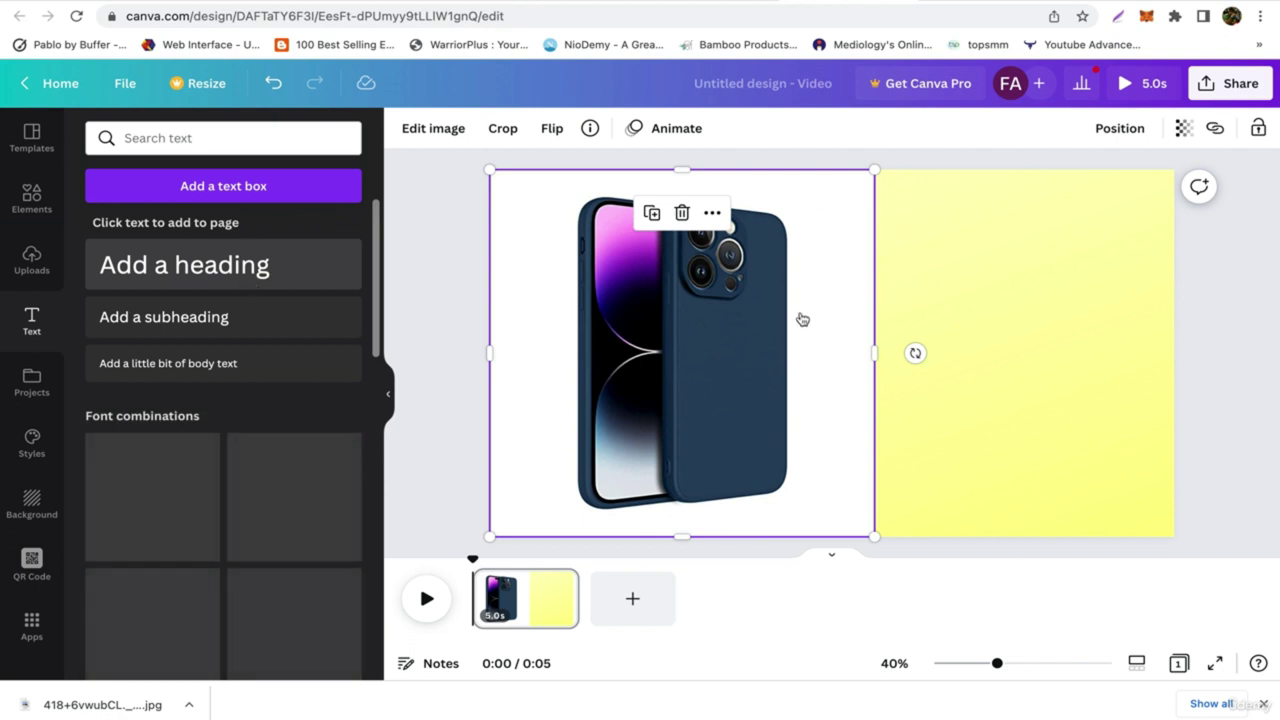
key(t)
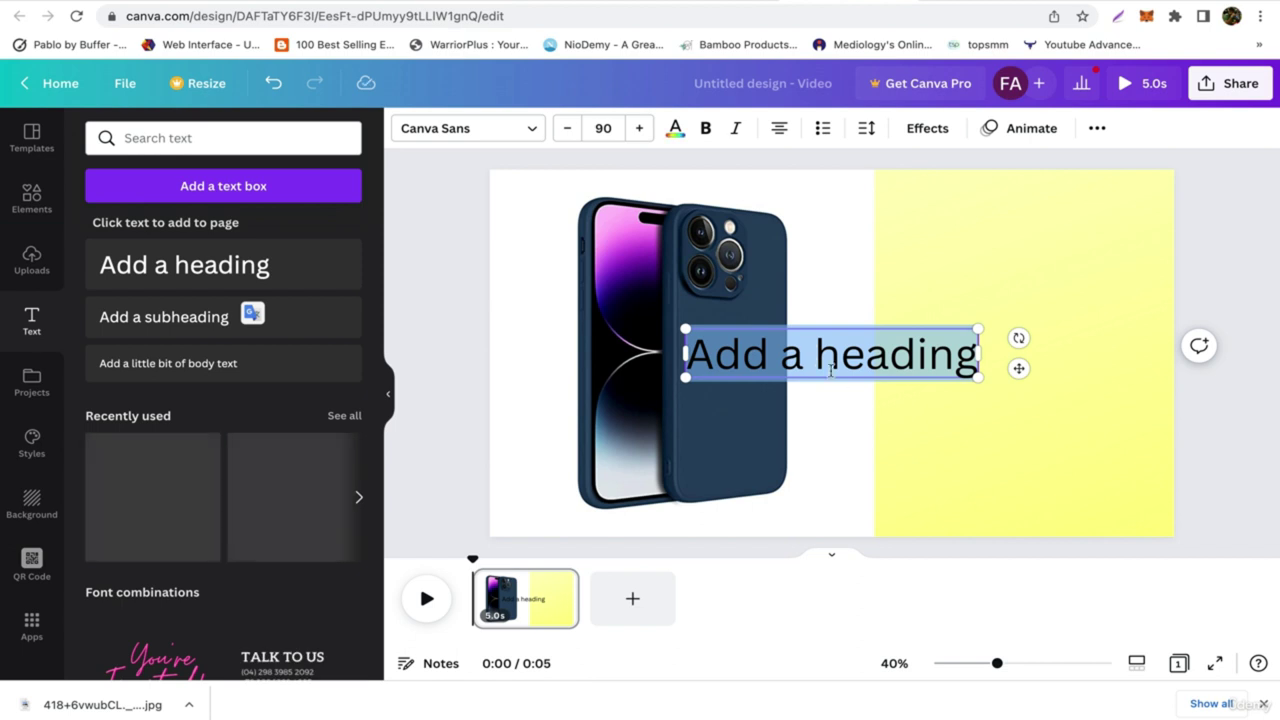
text(White Back Case Cover for iPhone 14 Pro)
key(BackSpace)
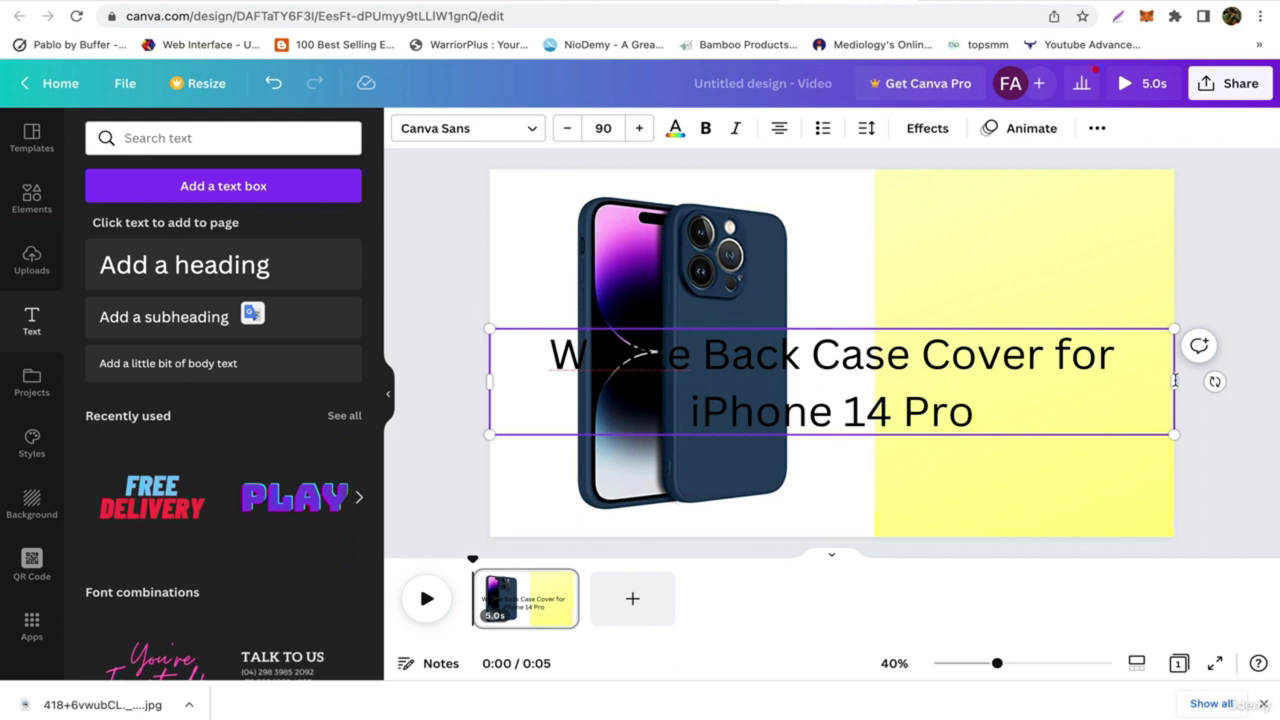
- Narrow the heading's text box so it wraps onto three lines and place it over the upper yellow area
drag(1171, 380, 880, 403)
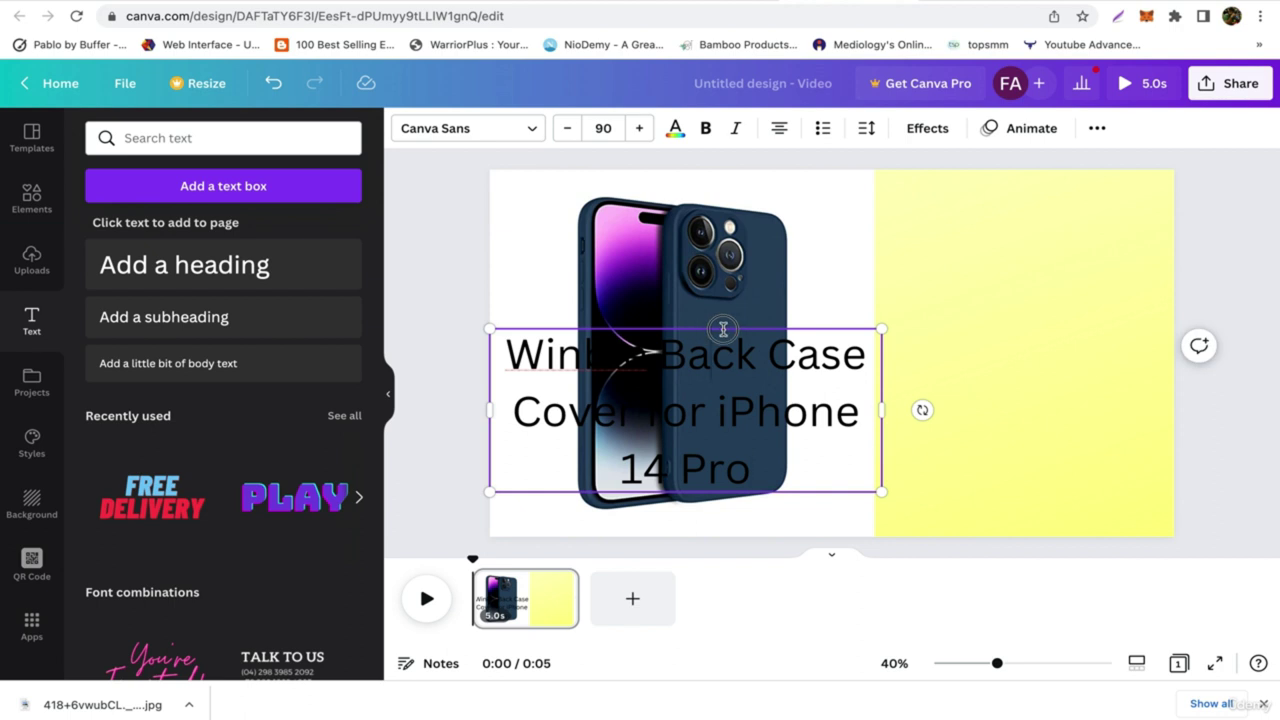
drag(703, 327, 1008, 217)
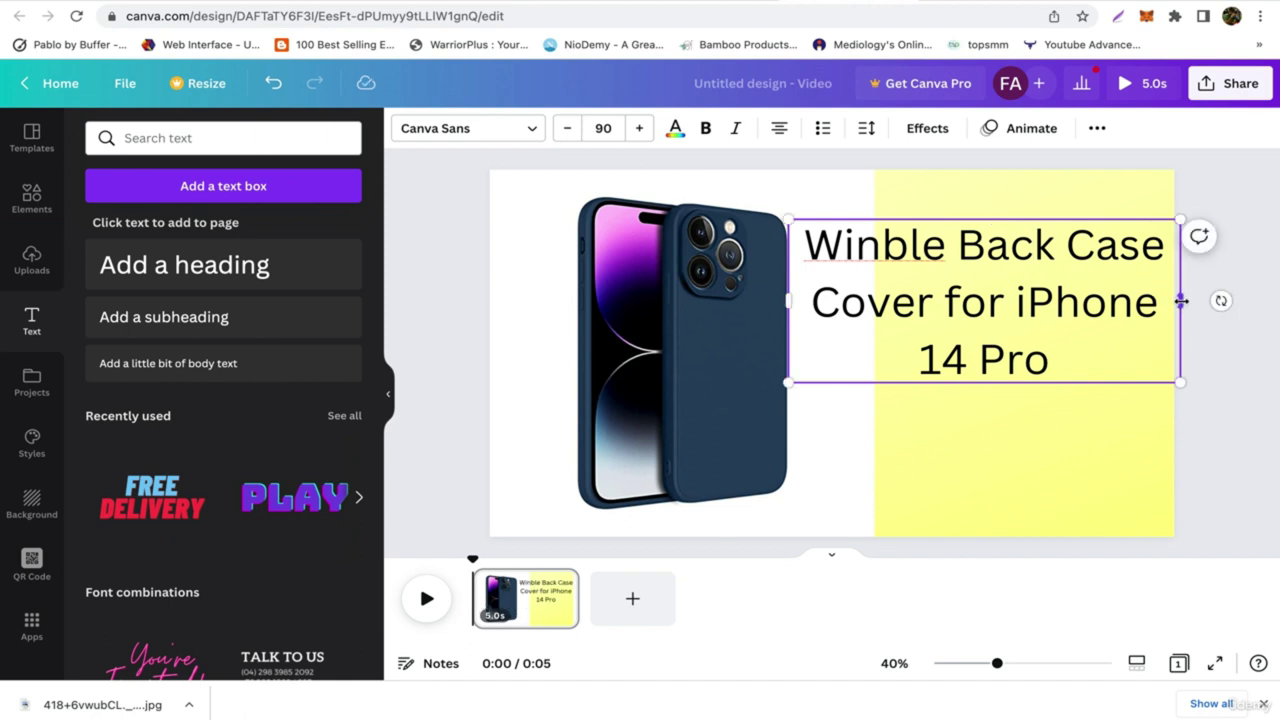
drag(1181, 300, 1105, 300)
drag(908, 217, 980, 198)
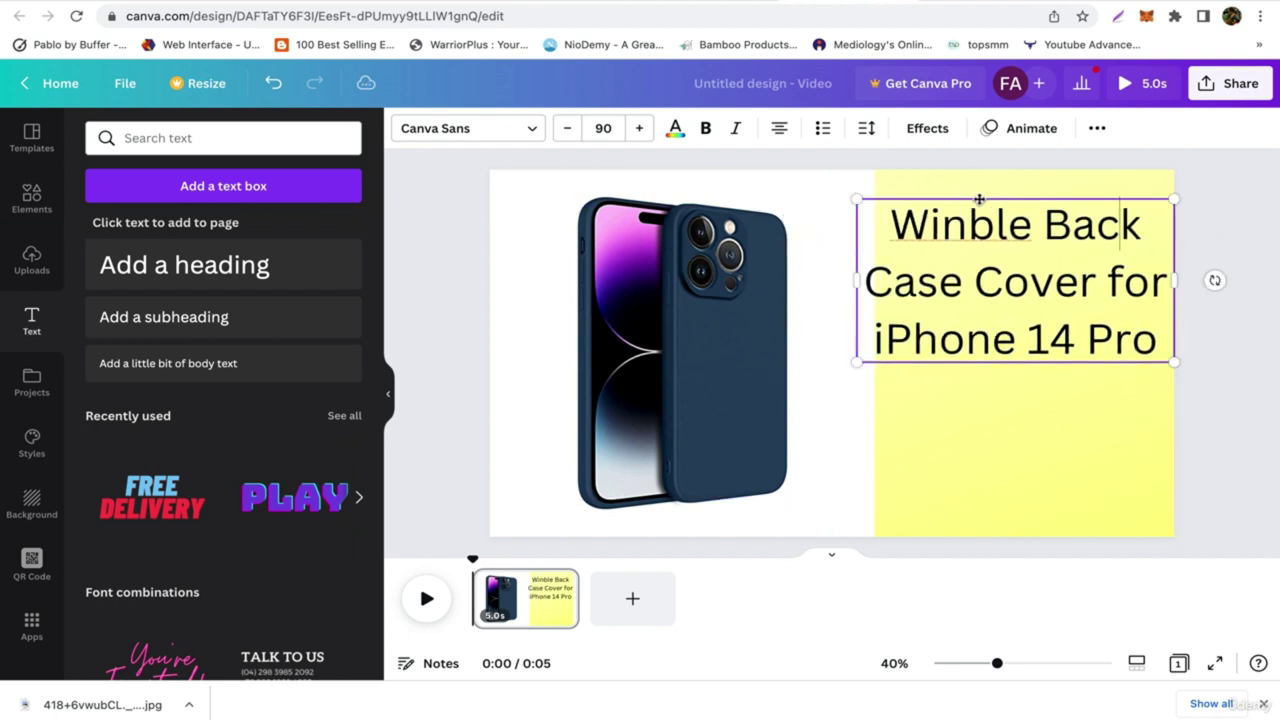
- Reduce the heading's font size to 79 and move it slightly higher on the yellow area
triple_click(1001, 284)
click(567, 129)
click(567, 129)
click(567, 129)
click(567, 129)
click(567, 129)
click(567, 129)
click(567, 129)
click(567, 129)
click(567, 129)
click(567, 129)
click(567, 129)
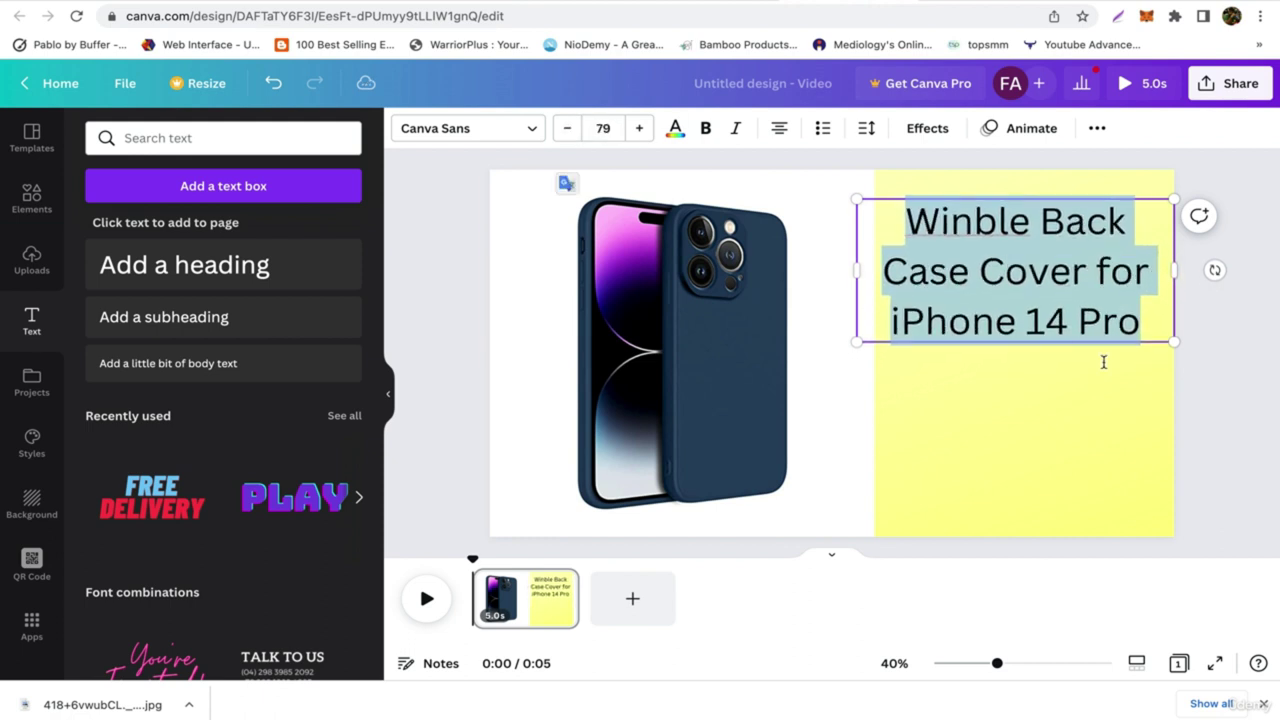
click(1228, 397)
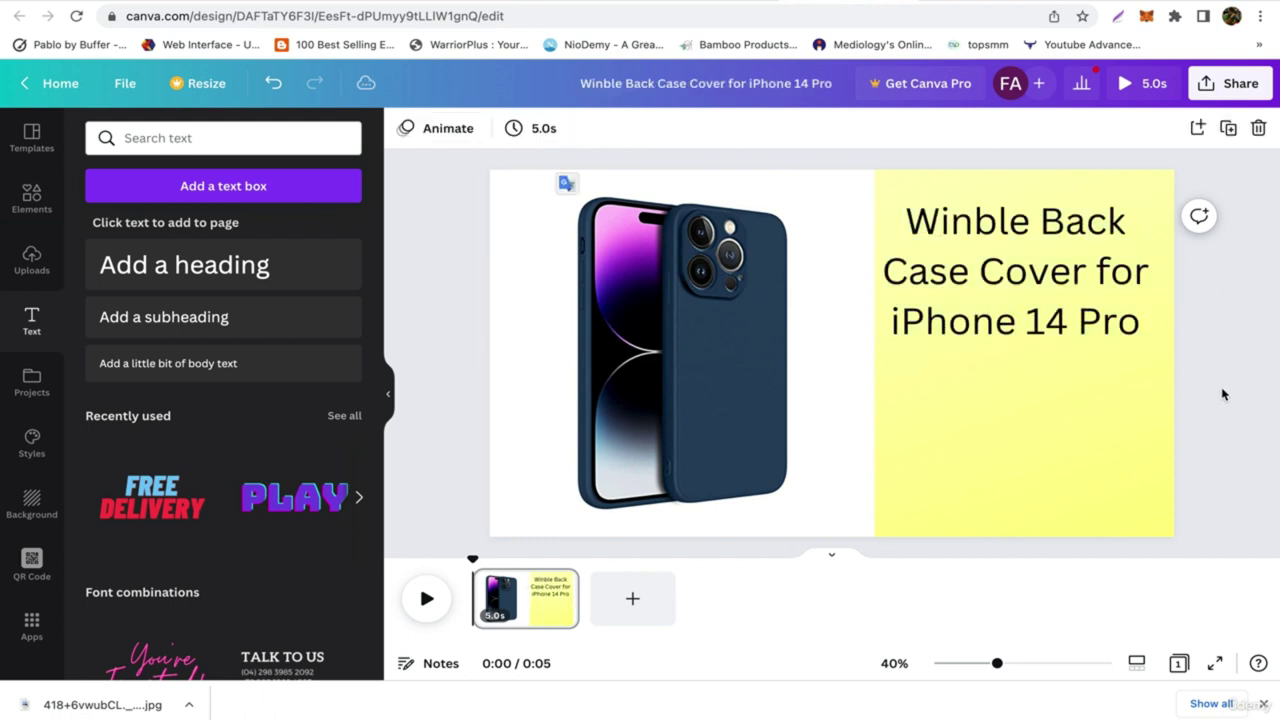
click(1010, 272)
drag(1042, 280, 1042, 267)
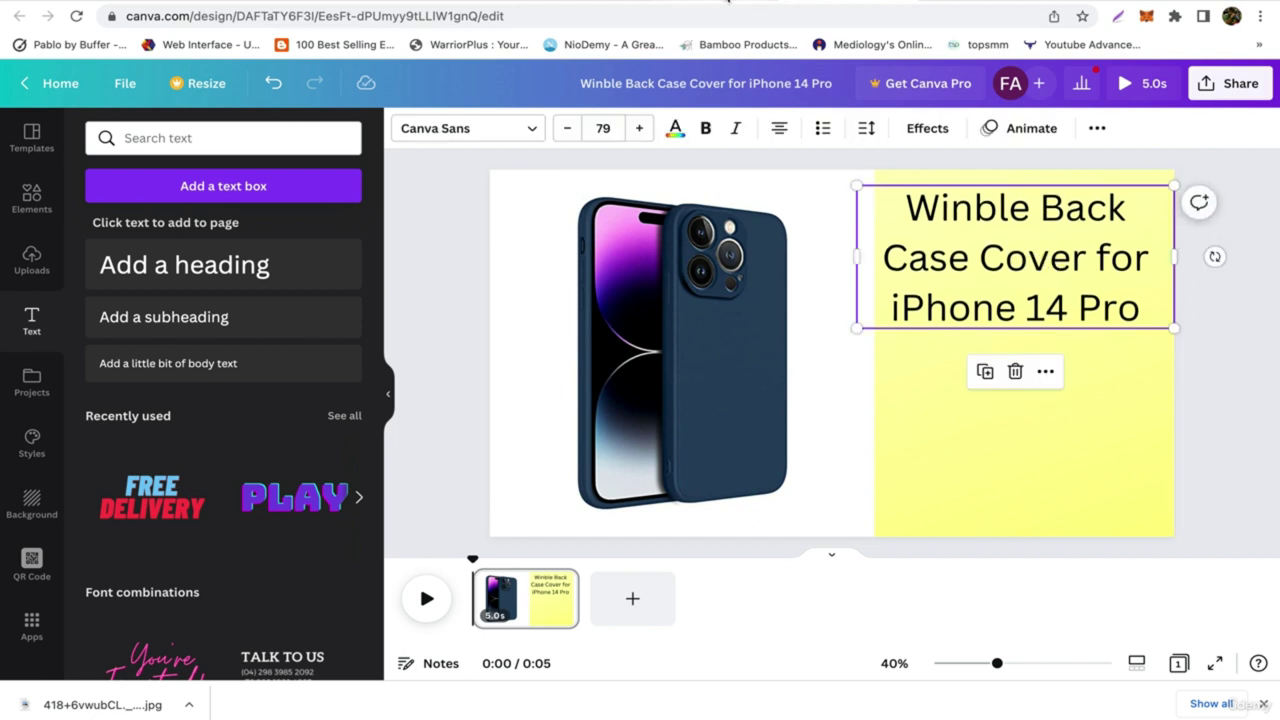
- Copy the M.R.P. label and price from the Winble cover's Amazon product page
click(728, 2)
click(594, 2)
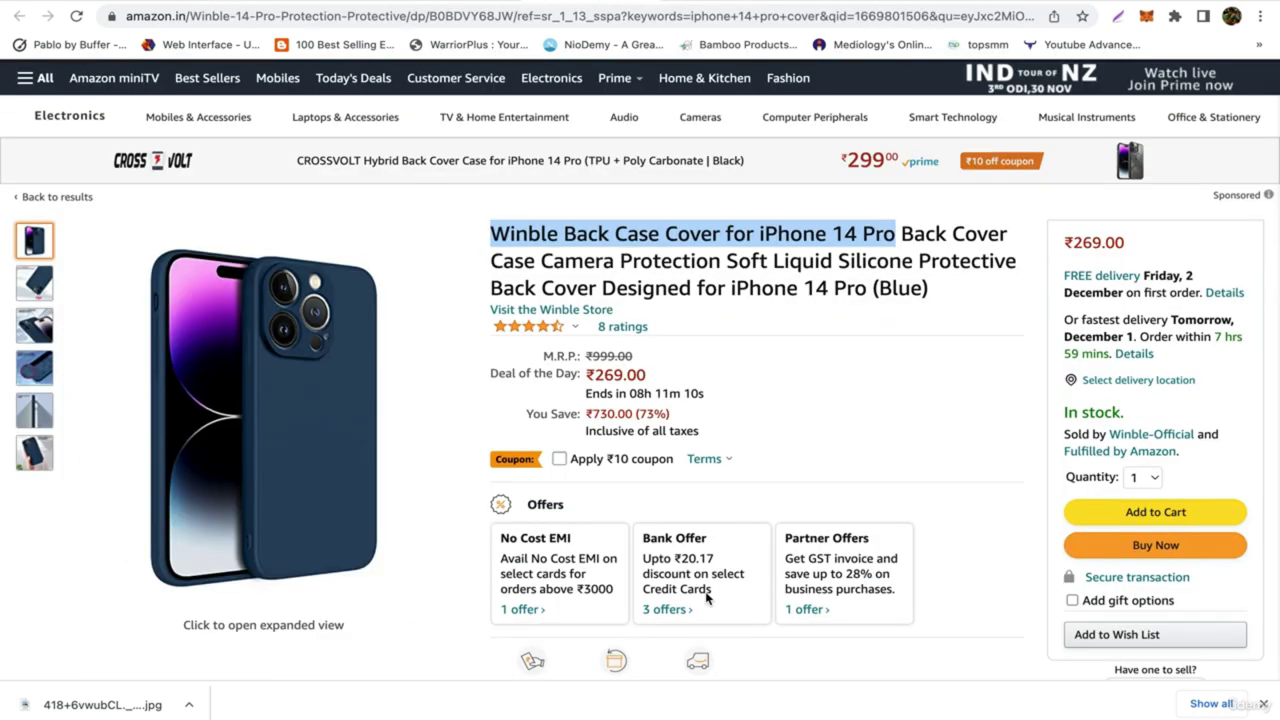
click(630, 367)
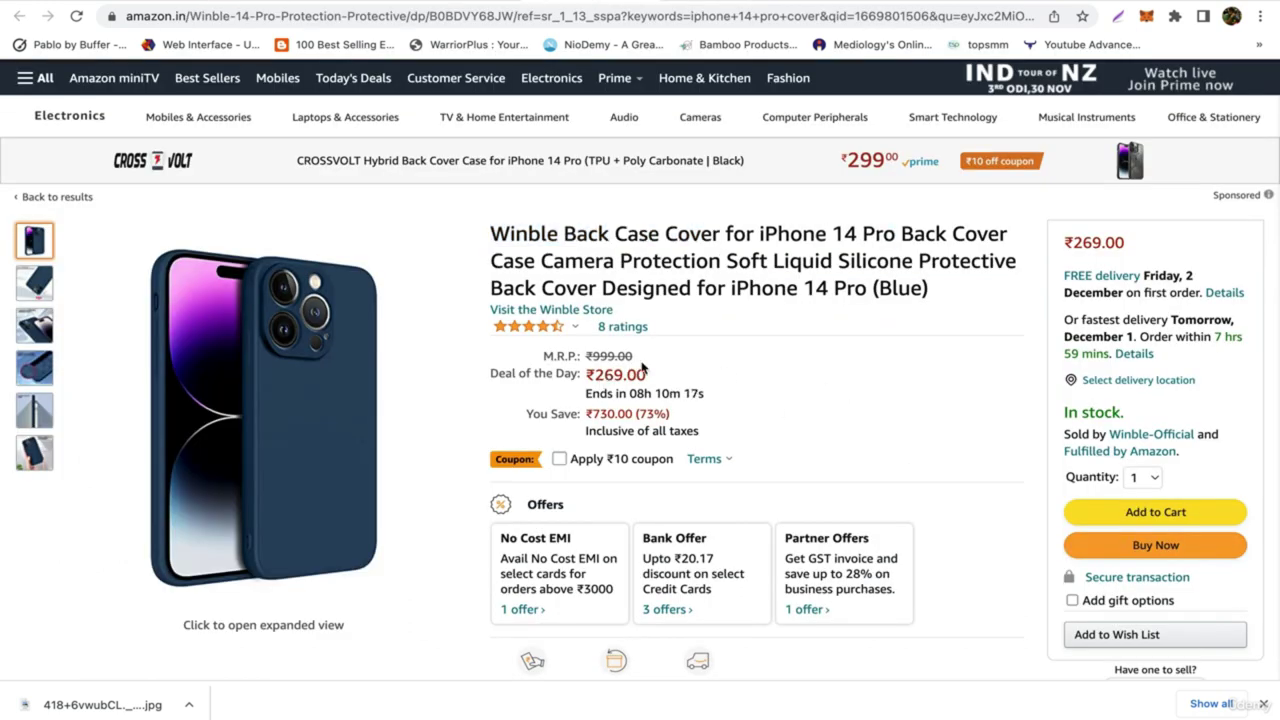
drag(641, 354, 544, 358)
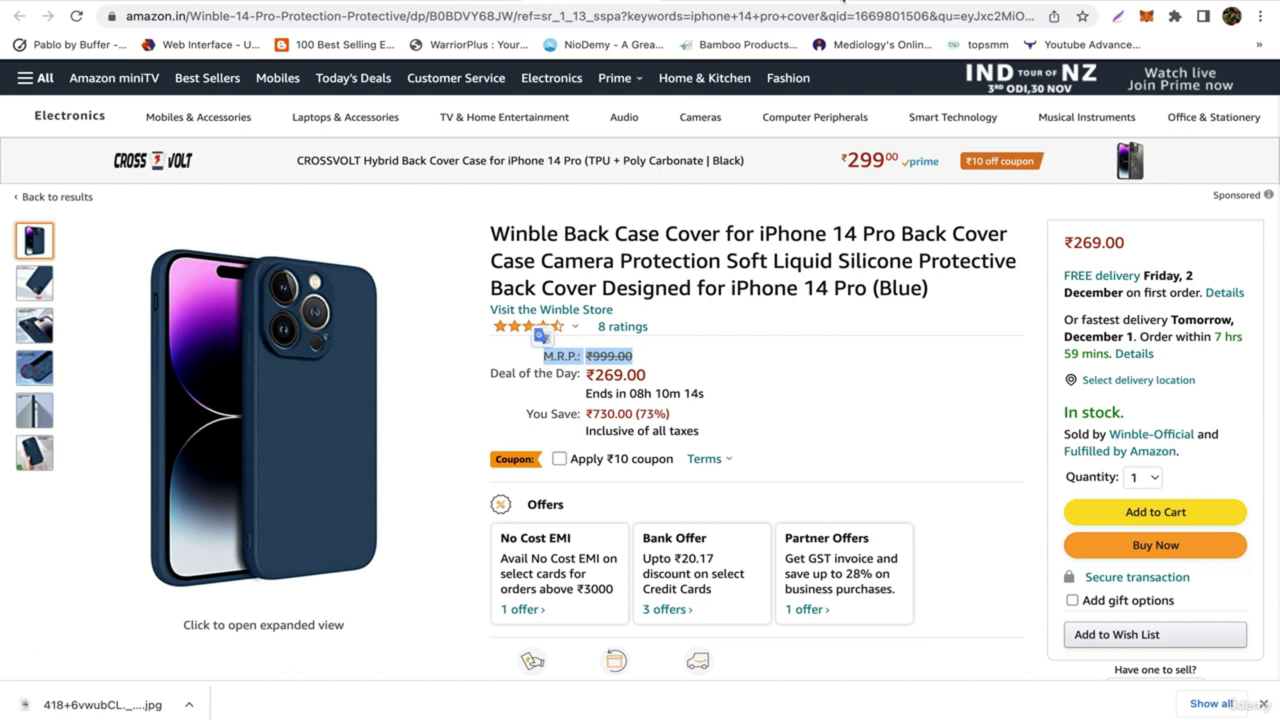
- Add the subheading "M.R.P.: ₹999.00" in Canva without the duplicated price and place it below the product name on the yellow area
click(842, 2)
click(832, 409)
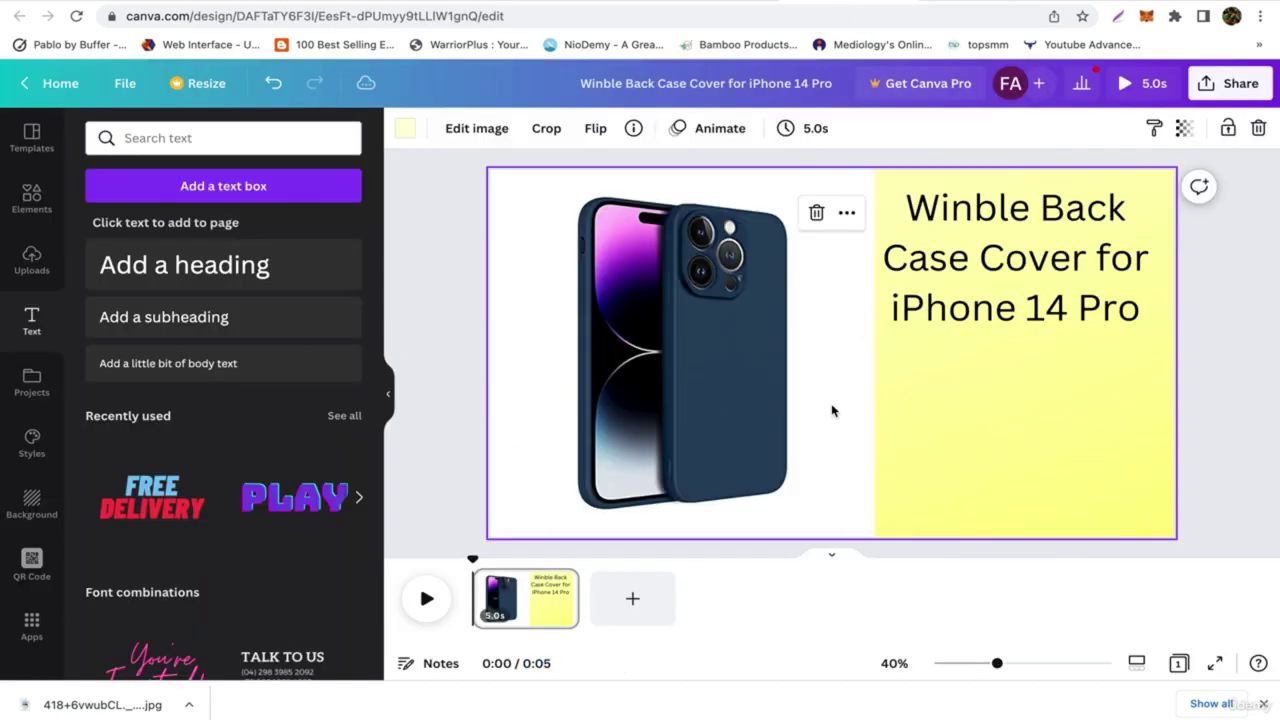
click(203, 318)
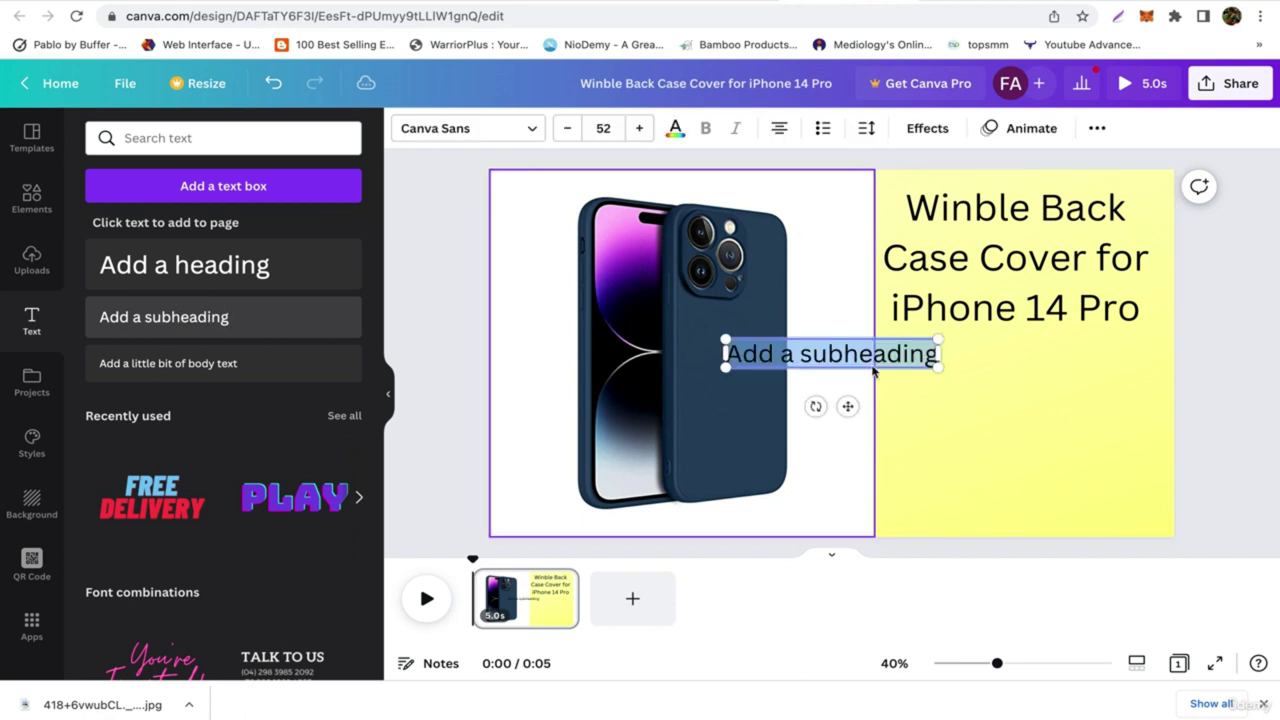
text(M.R.P.: ₹999.00₹999.00)
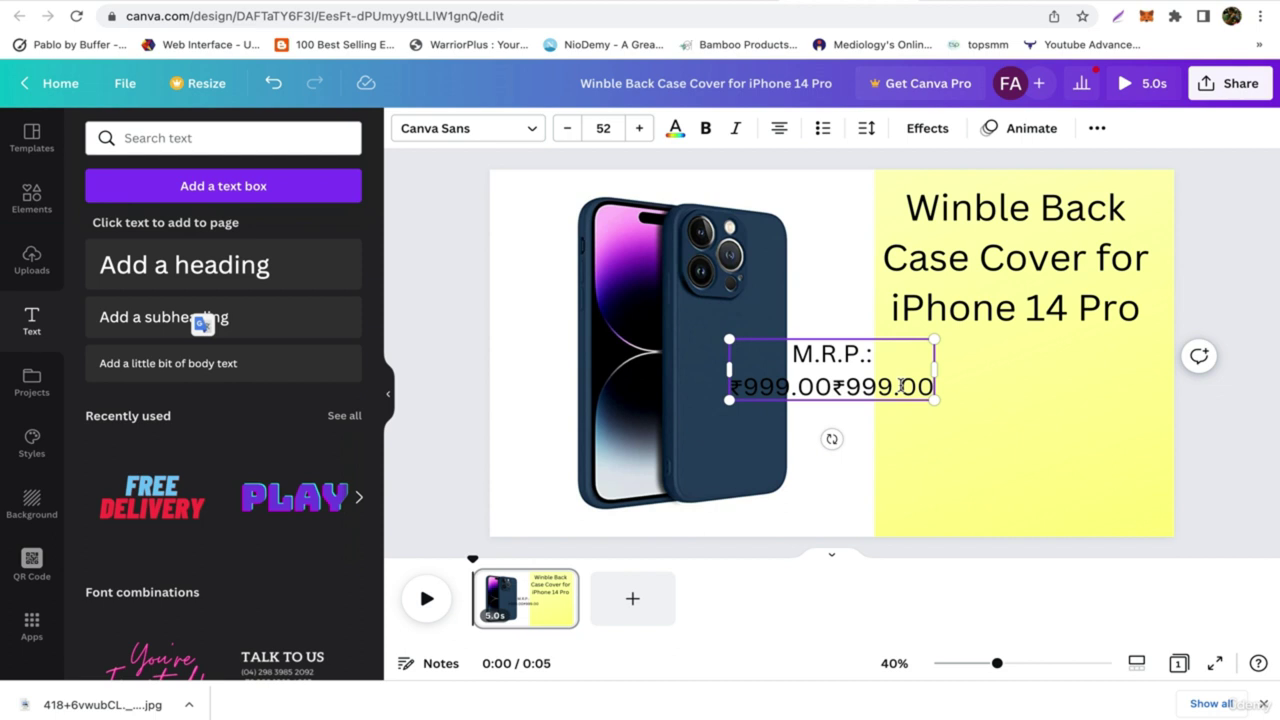
key(BackSpace)
key(BackSpace)
key(BackSpace)
key(BackSpace)
key(BackSpace)
key(BackSpace)
key(BackSpace)
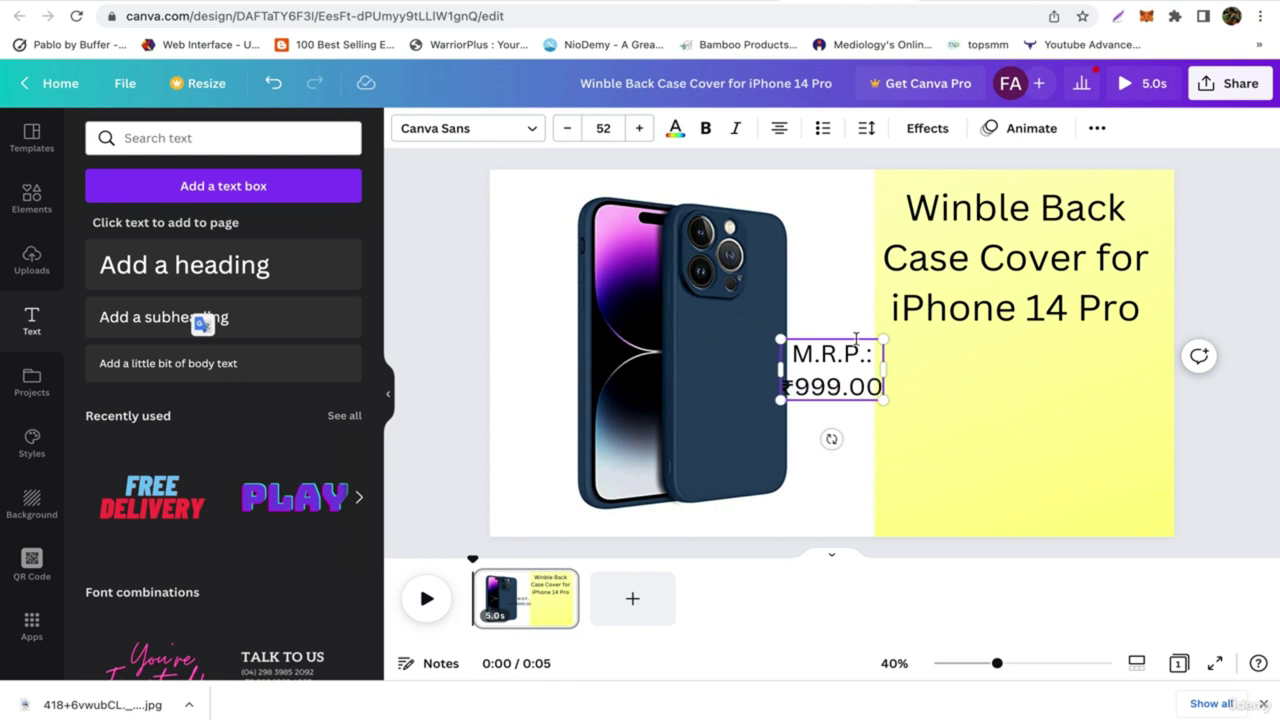
drag(834, 337, 956, 351)
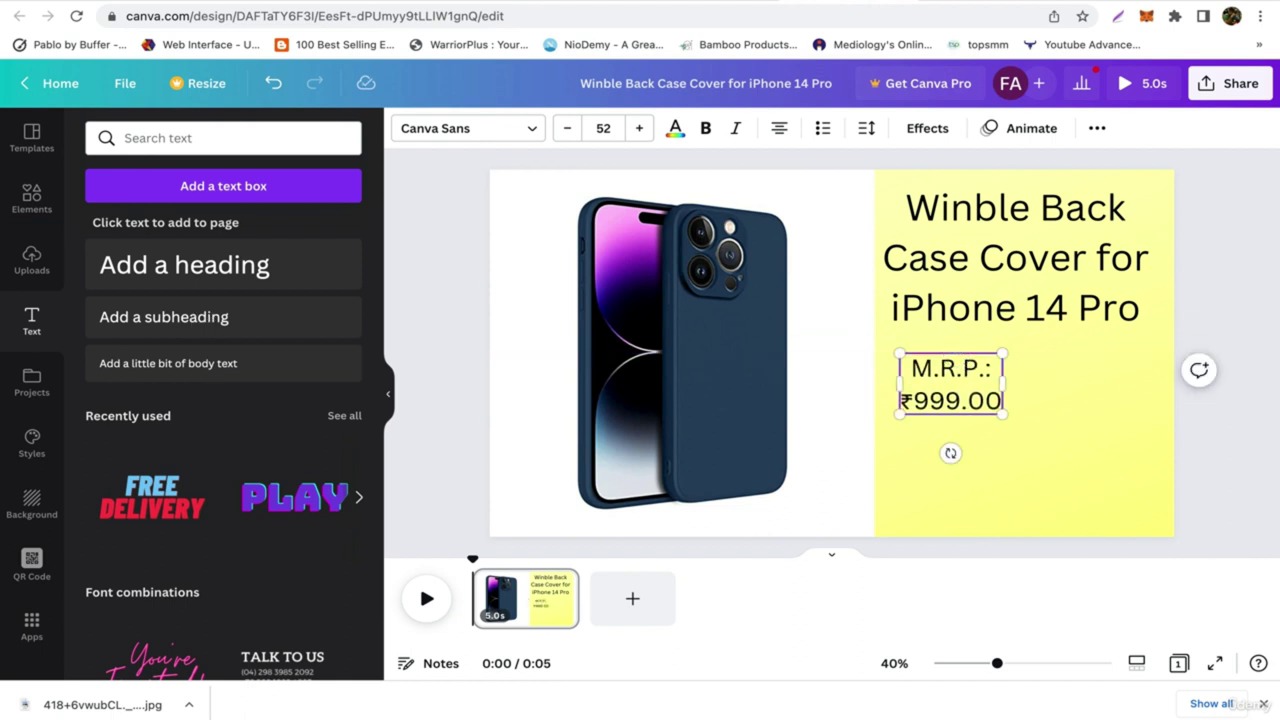
- Select and copy the Deal of the Day label and price from the Winble cover's Amazon product page
mouse_move(607, 2)
click(590, 30)
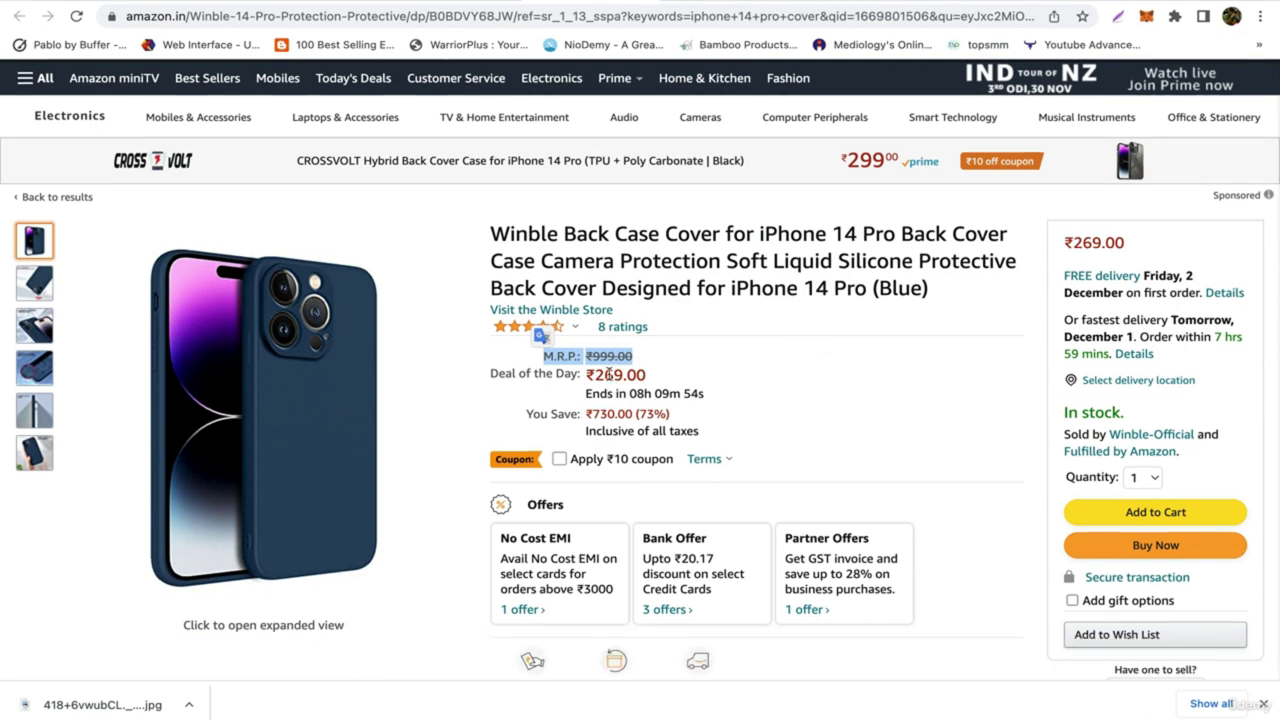
click(608, 373)
double_click(608, 373)
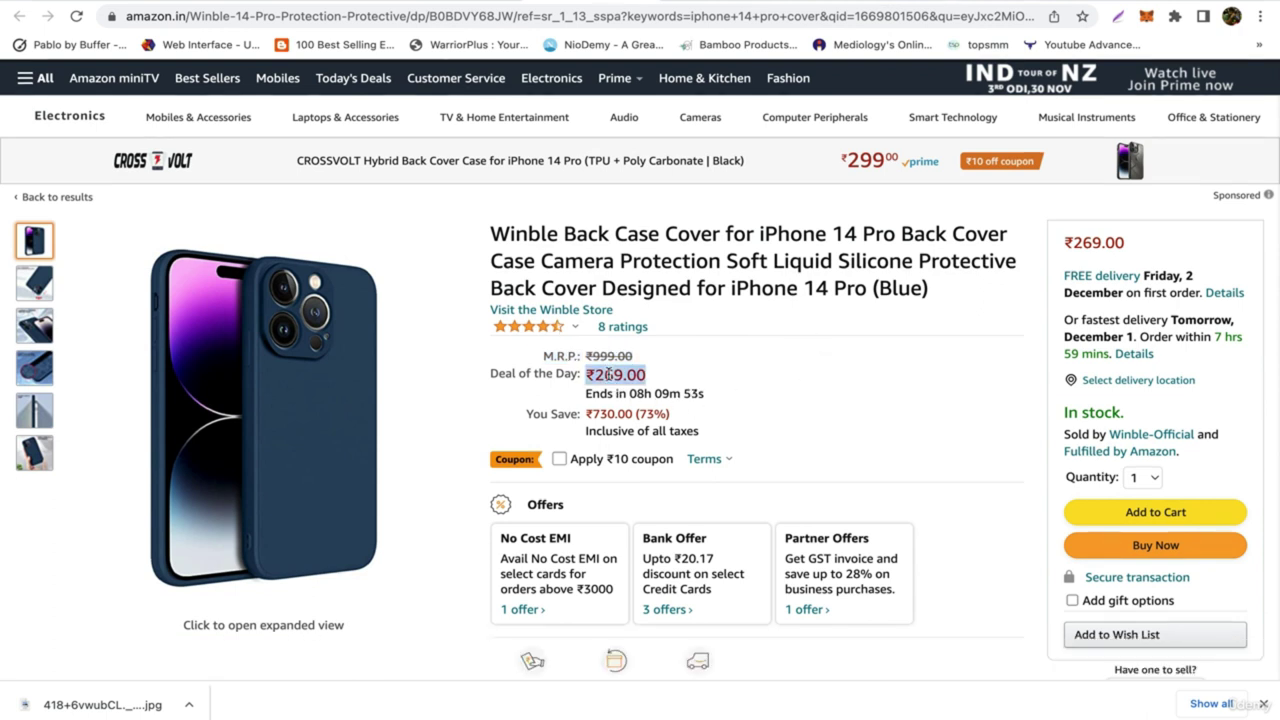
click(668, 385)
drag(668, 385, 490, 373)
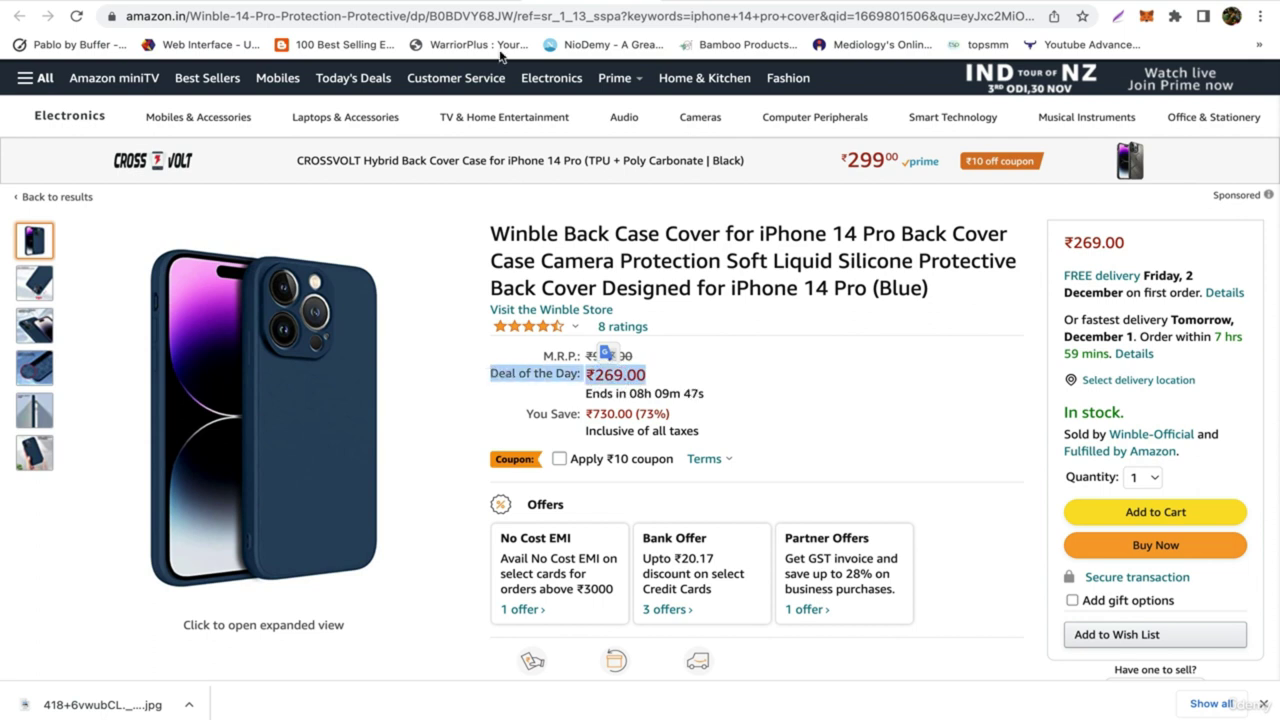
- Add a subheading in Canva with the copied Deal of the Day price text and place it below the M.R.P. text
key(ctrl+Tab)
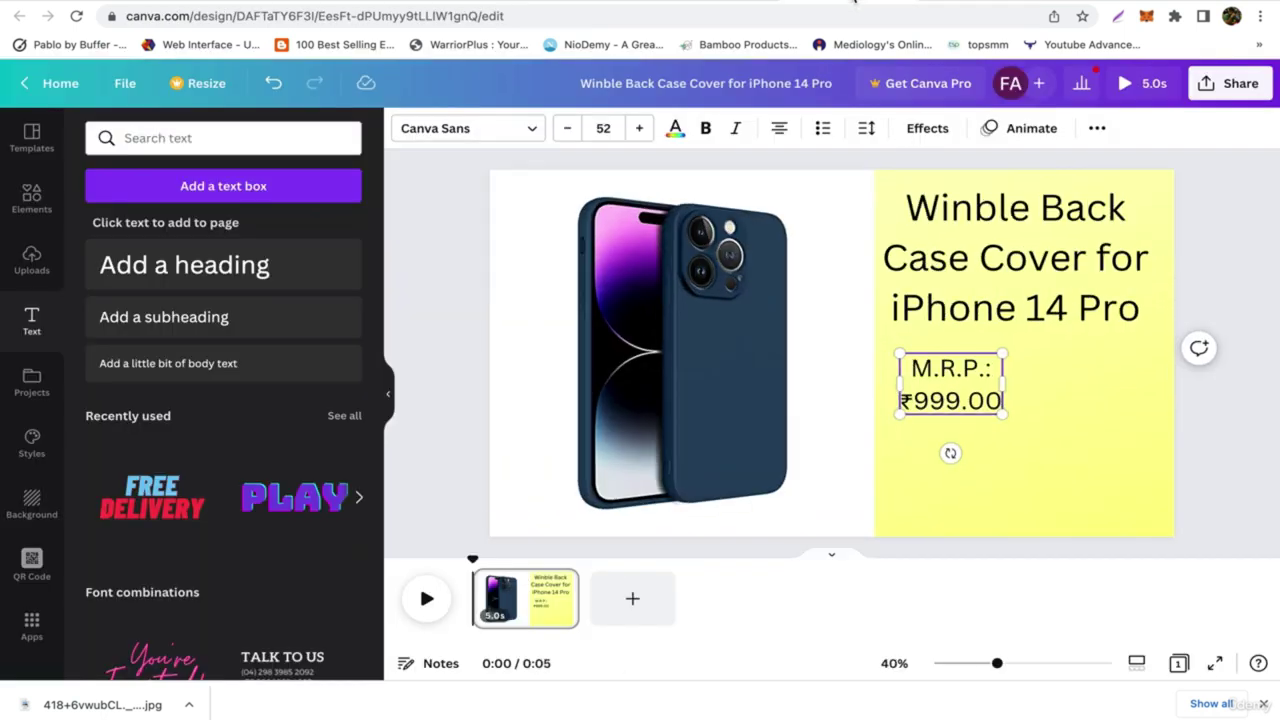
click(913, 494)
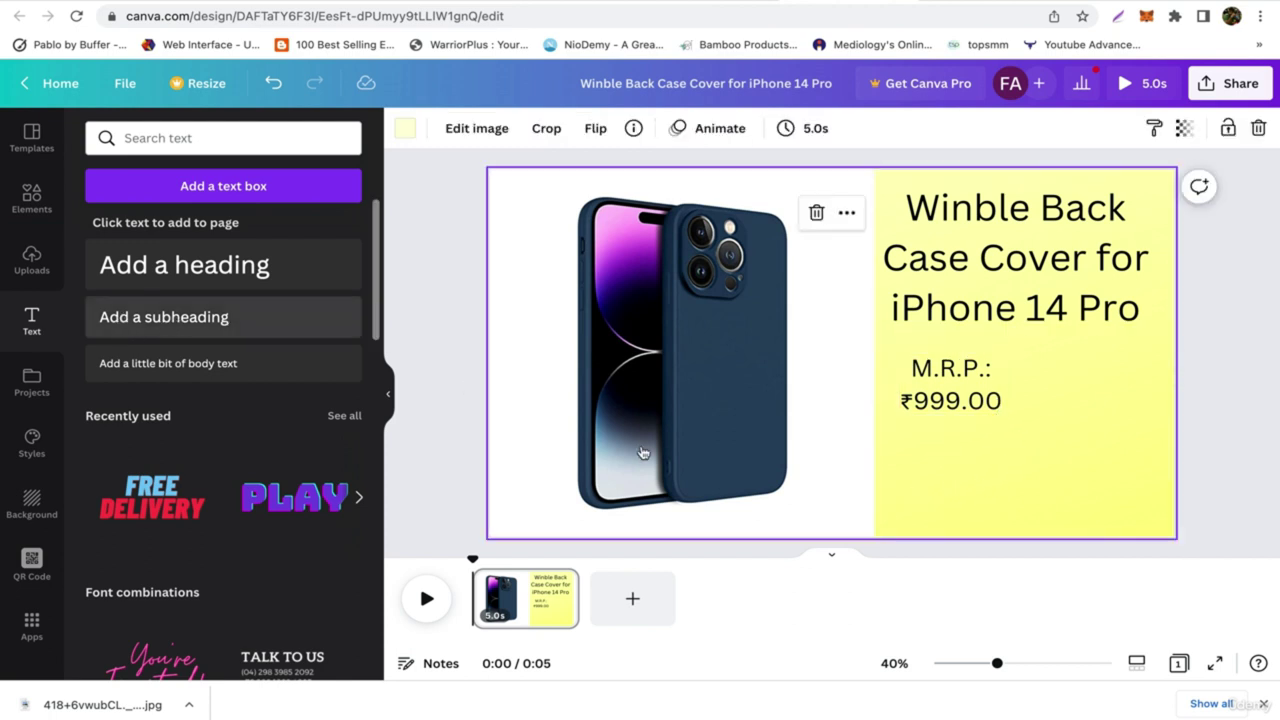
click(174, 320)
text(Deal of the Day: ₹269.00₹269.00)
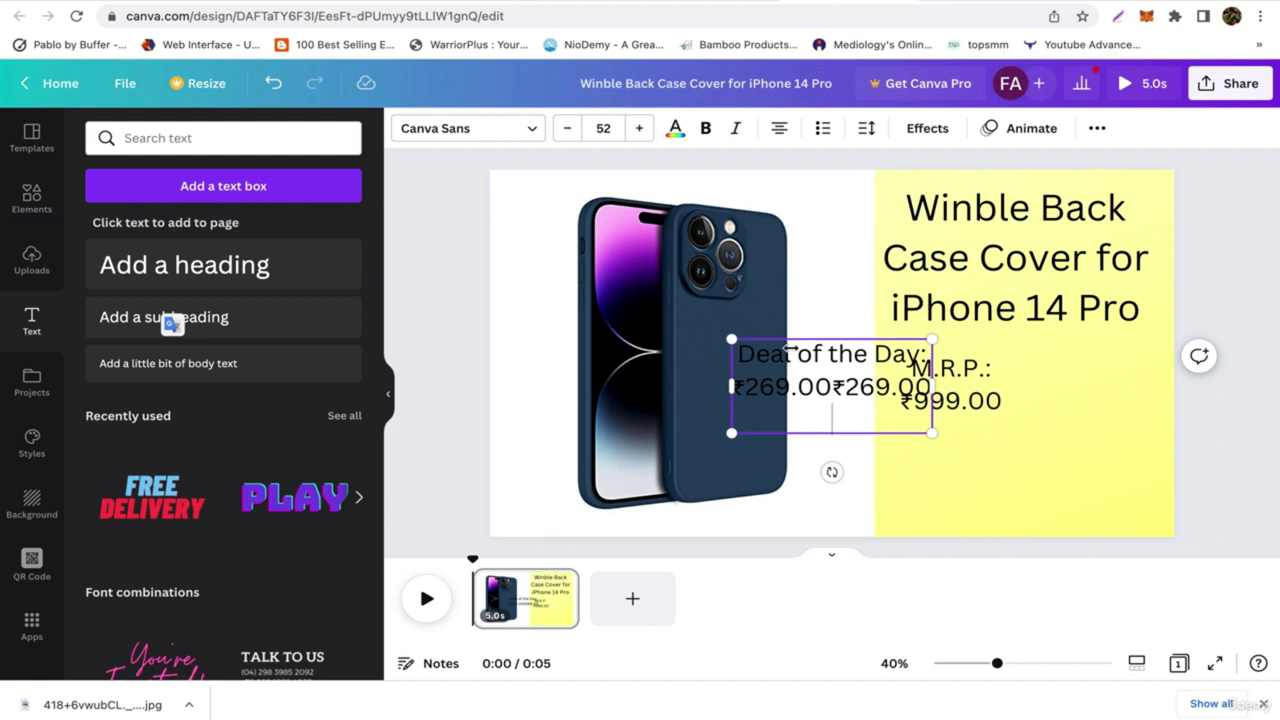
drag(831, 340, 997, 429)
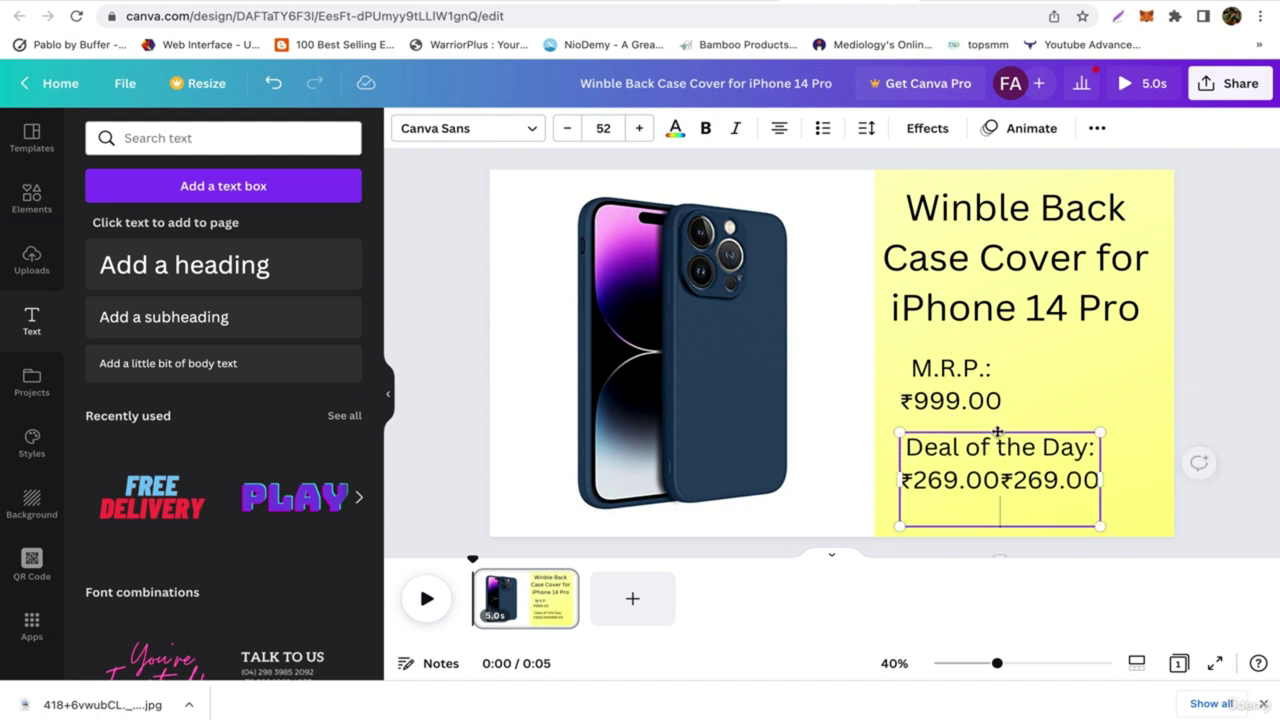
- Trim the duplicated price and decimals so the new subheading reads "Deal of the Day: ₹269", leaving nothing selected
triple_click(1000, 450)
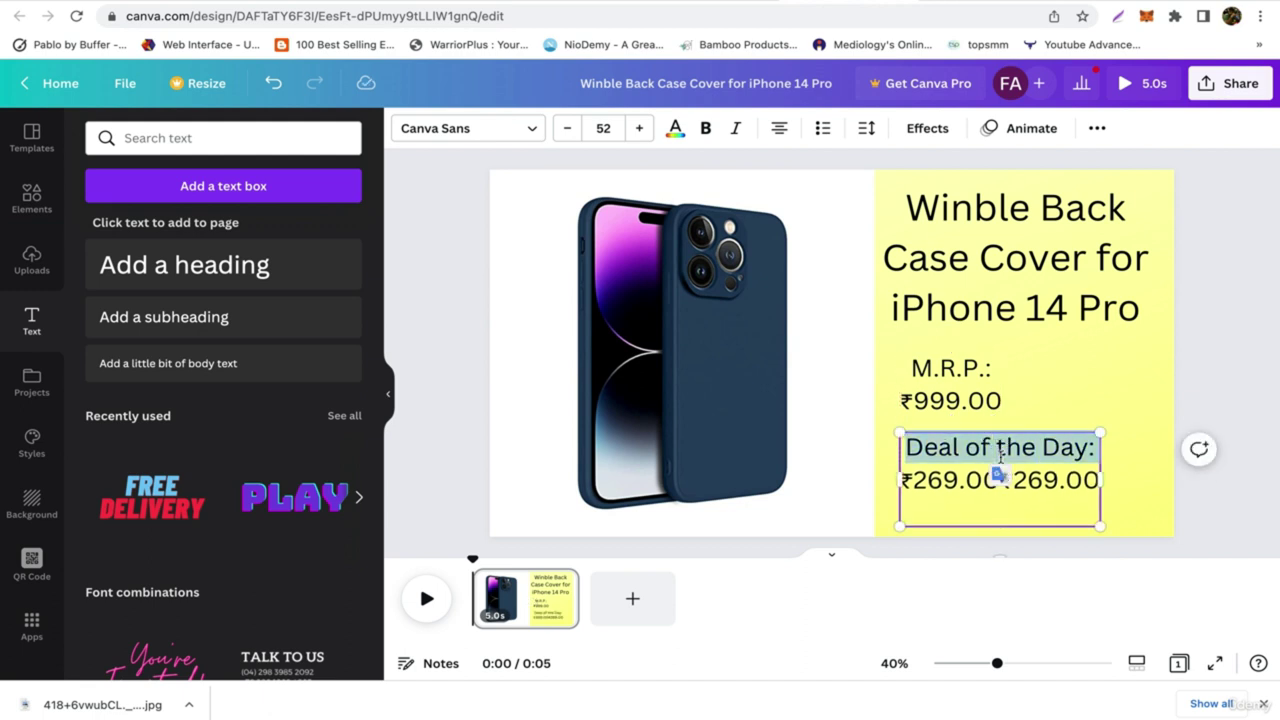
click(1056, 478)
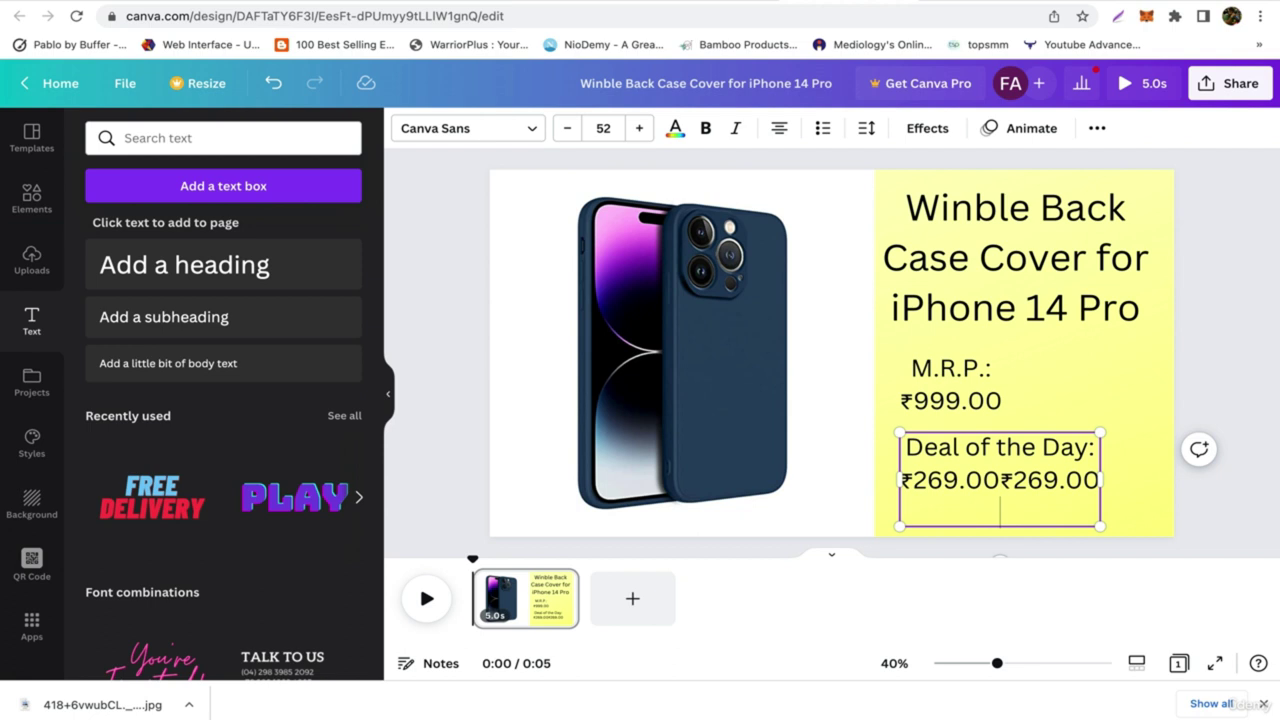
key(BackSpace)
key(BackSpace)
key(BackSpace)
key(BackSpace)
key(BackSpace)
key(BackSpace)
key(BackSpace)
key(BackSpace)
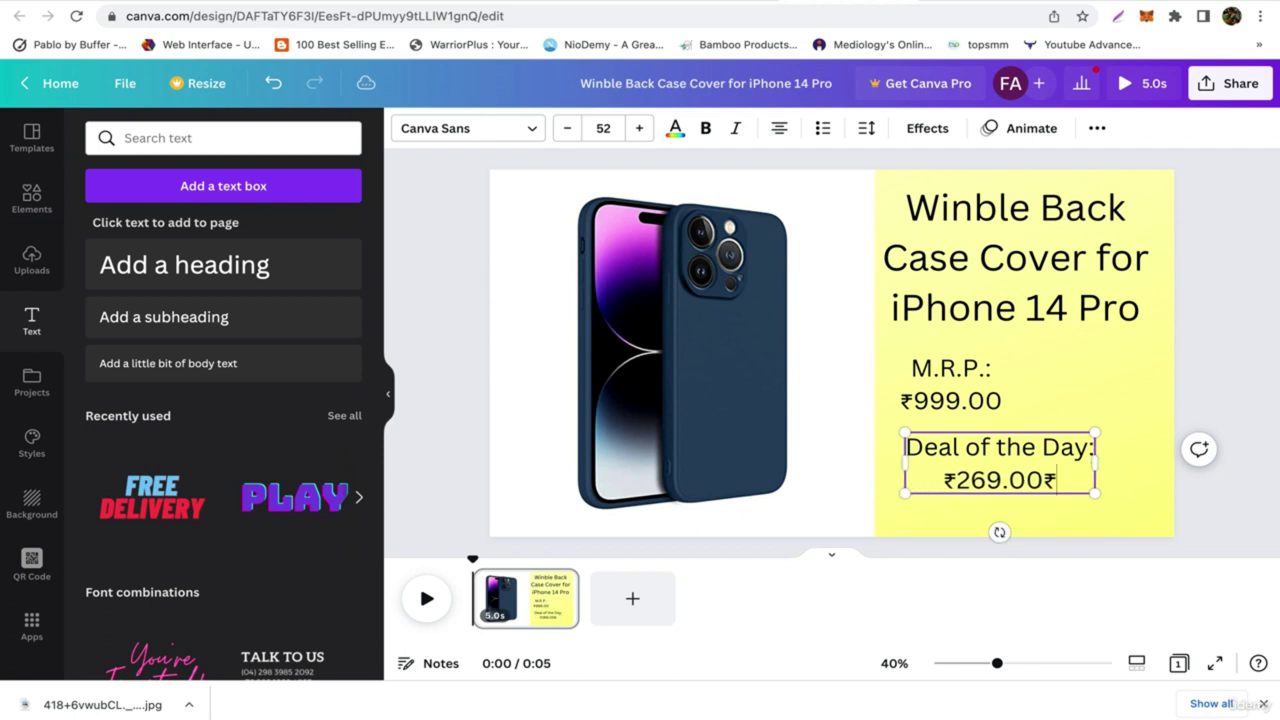
key(BackSpace)
key(BackSpace)
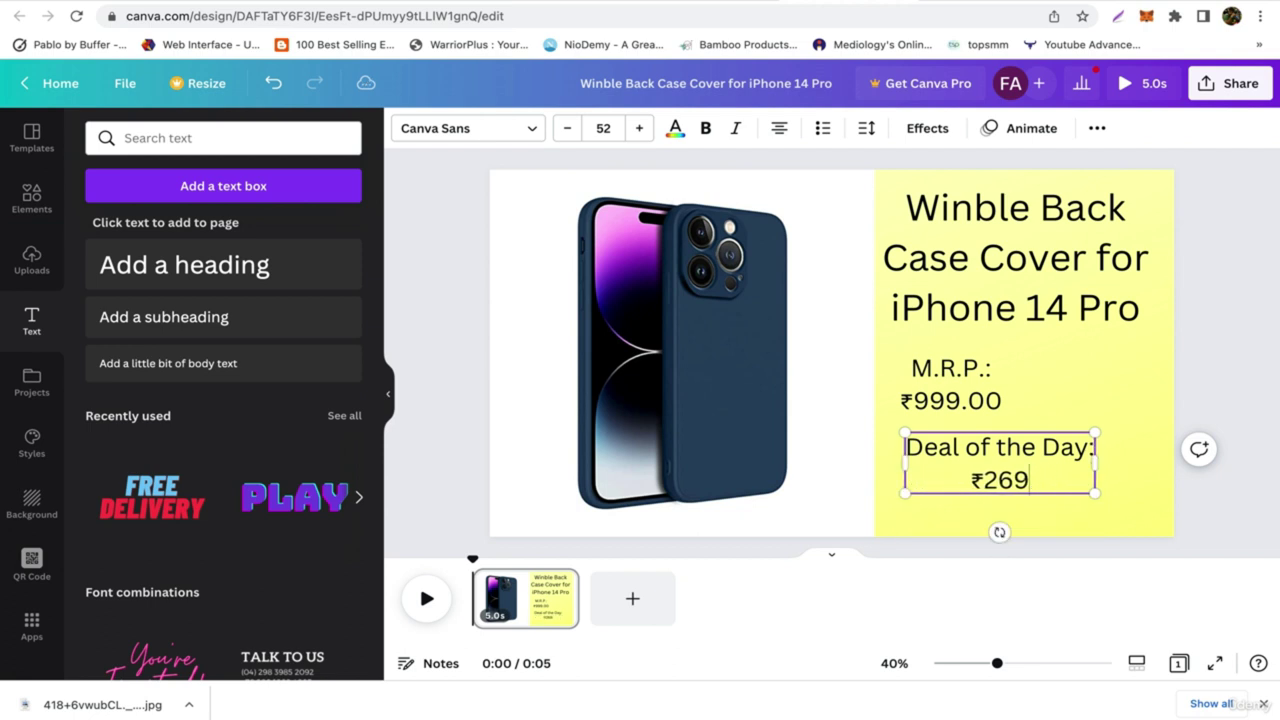
click(1000, 400)
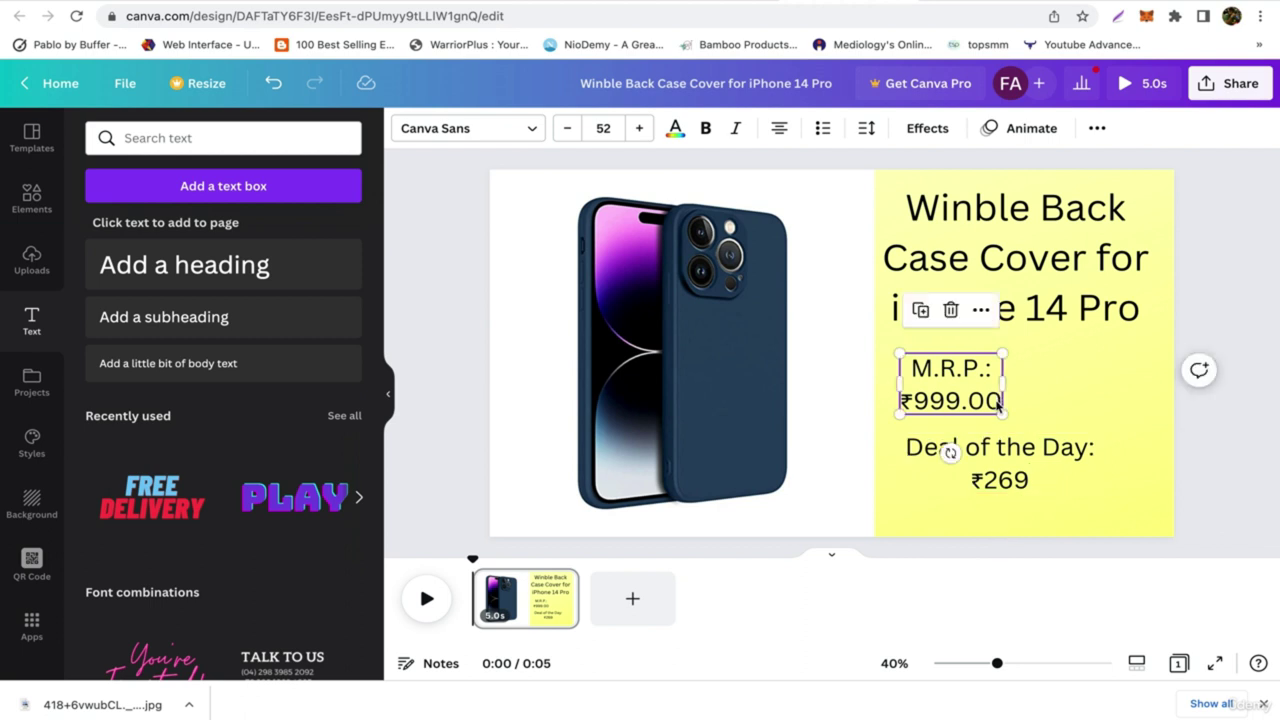
click(1030, 455)
click(1222, 332)
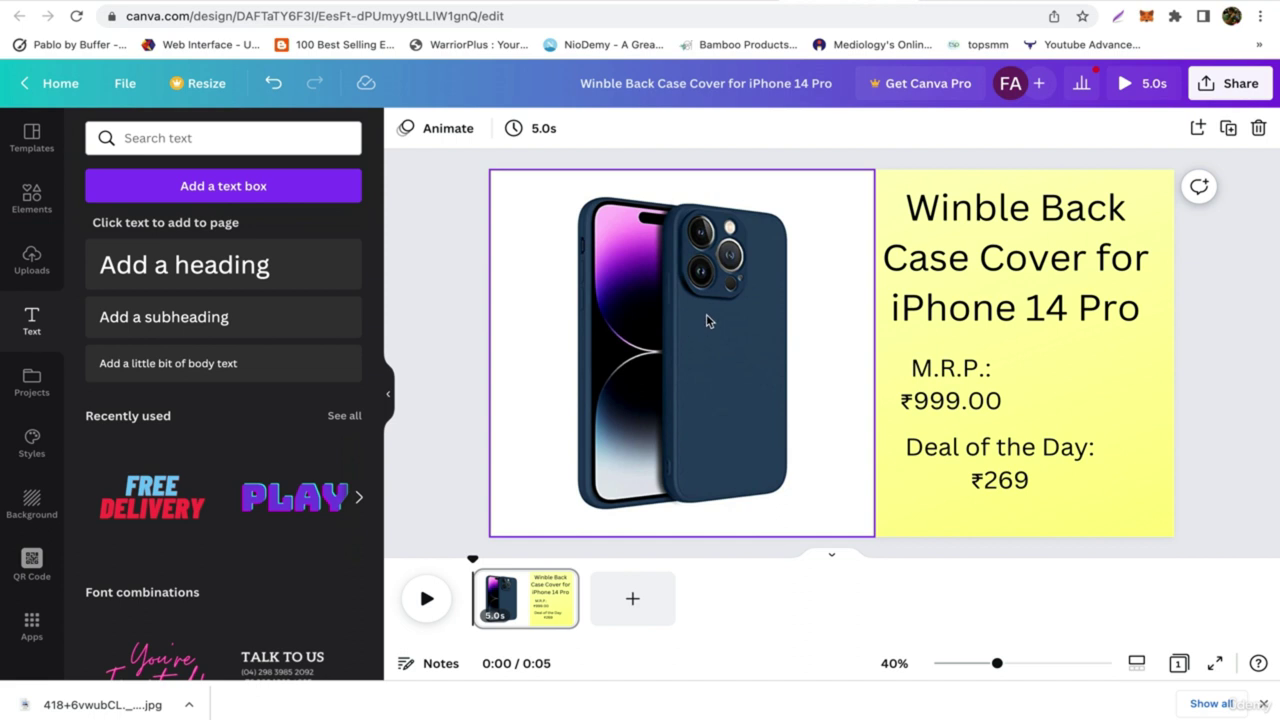
- Examine the Winble cover's ratings and customer reviews on its Amazon page, and return to the Canva design
key(ctrl+Tab)
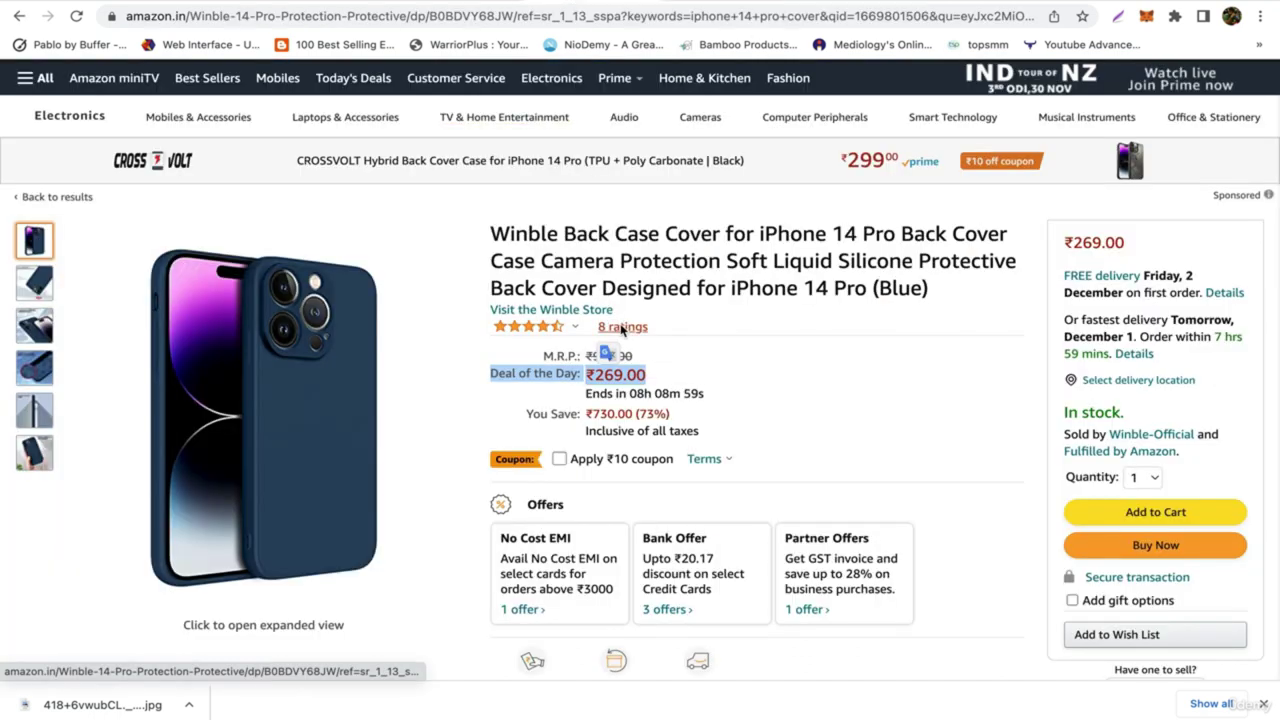
click(622, 327)
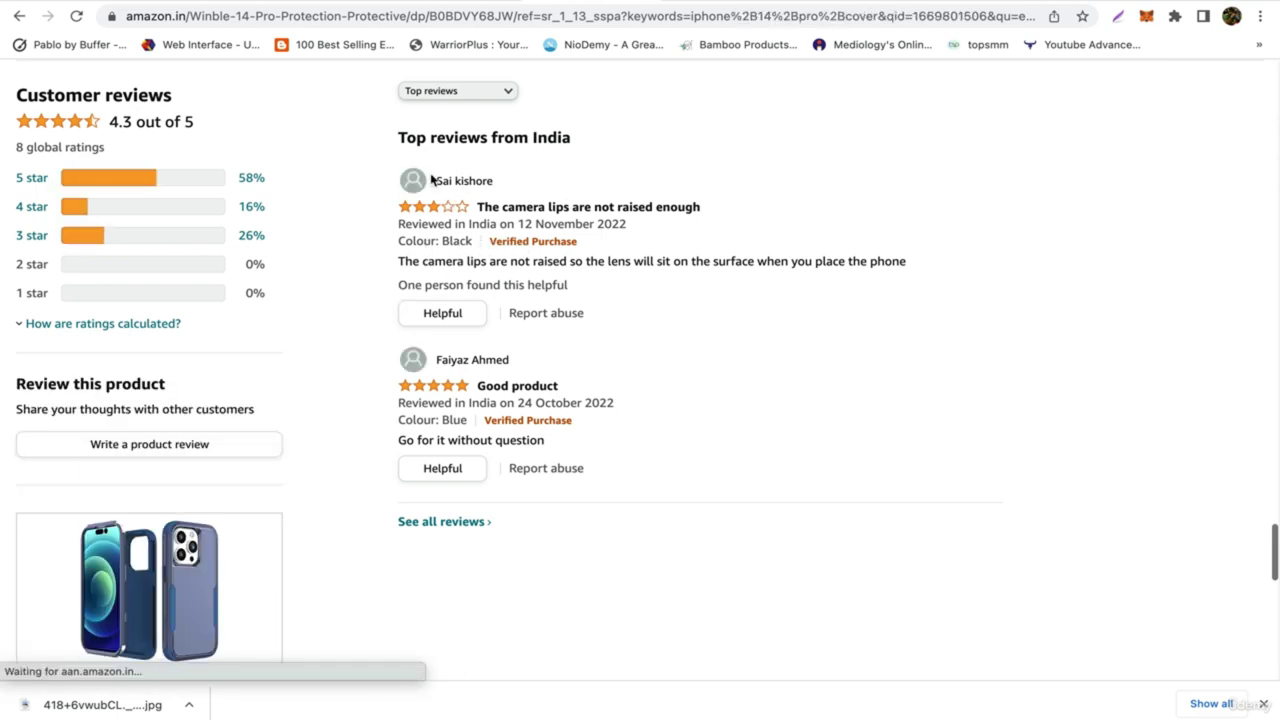
scroll(548, 275, down, 4)
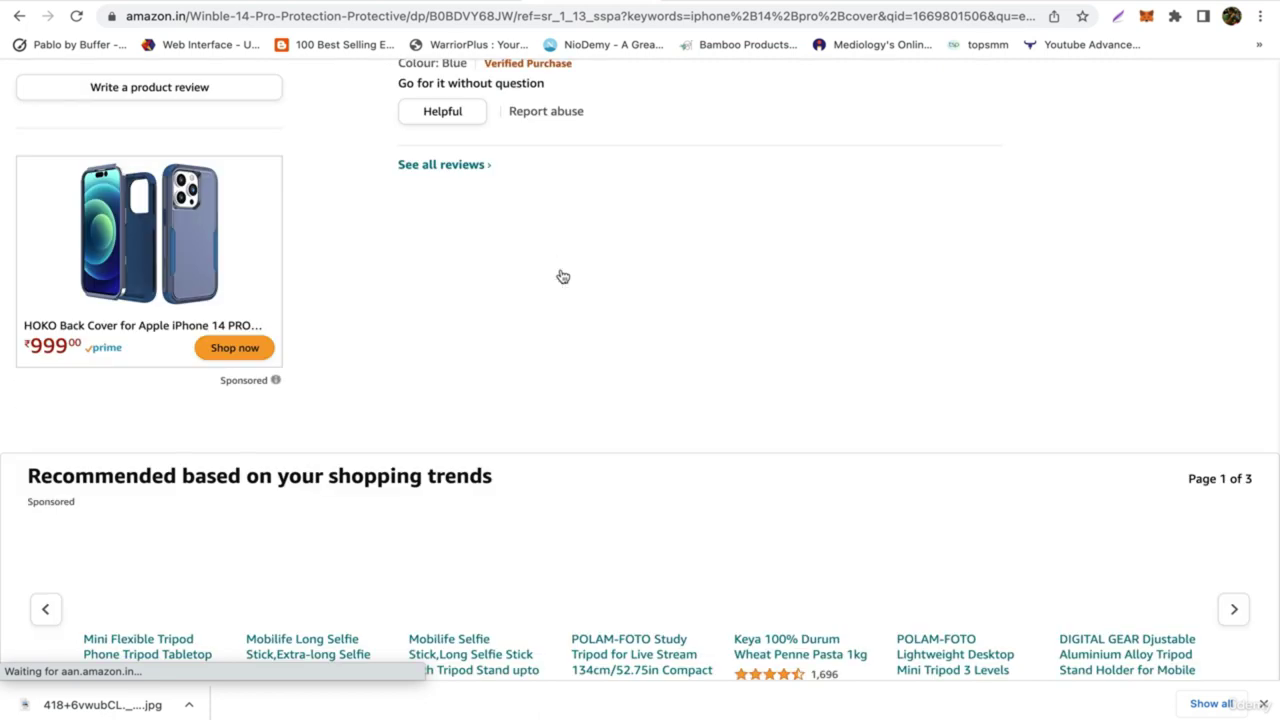
scroll(591, 403, up, 4)
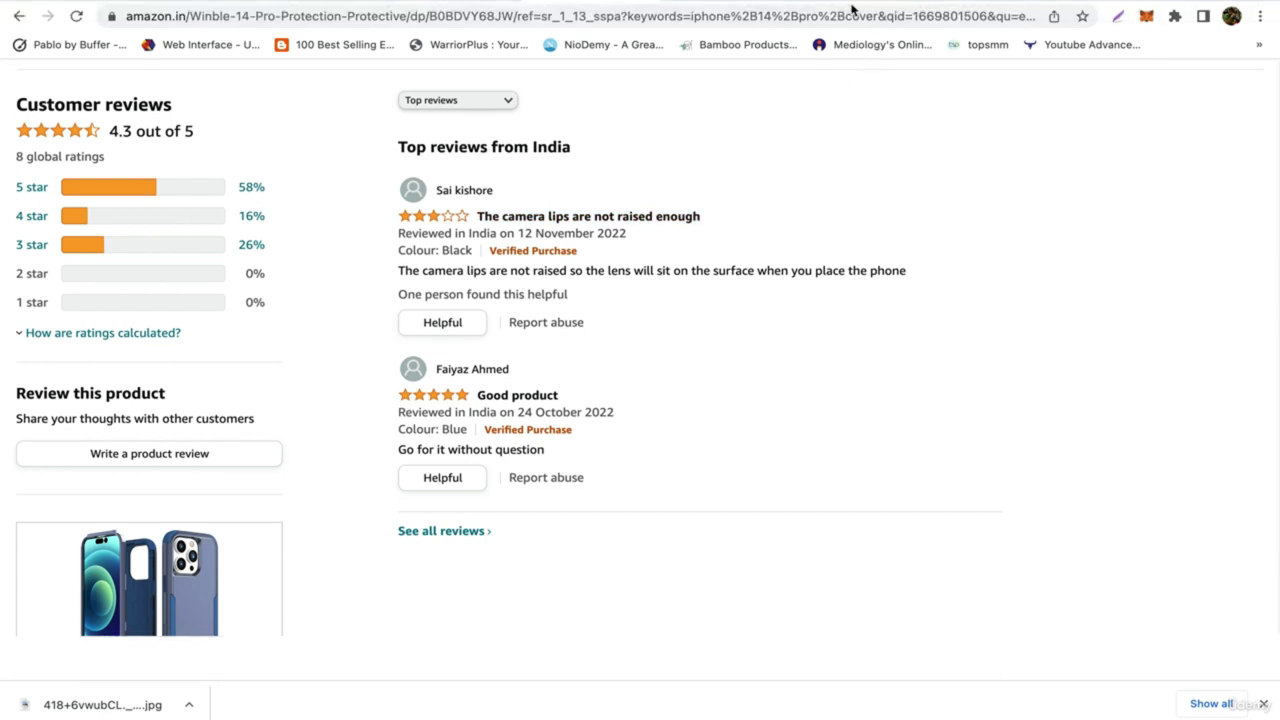
click(850, 8)
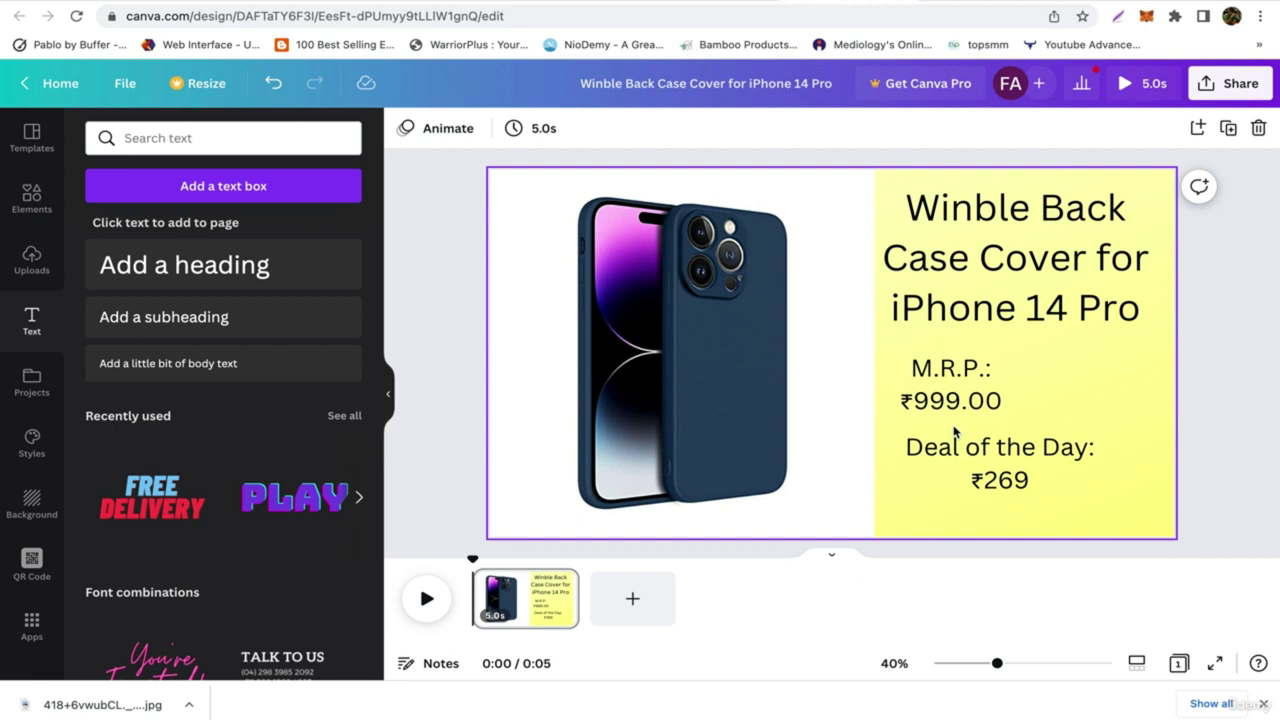
key(Escape)
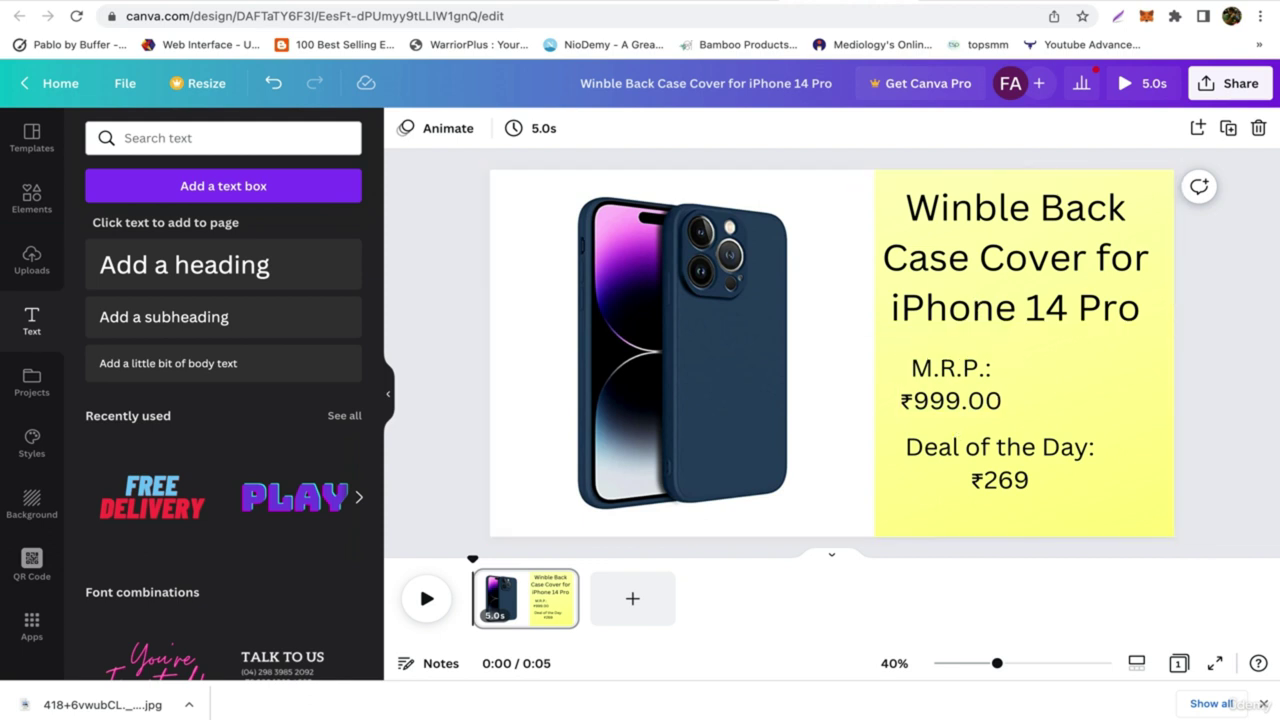
key(ctrl+super+f)
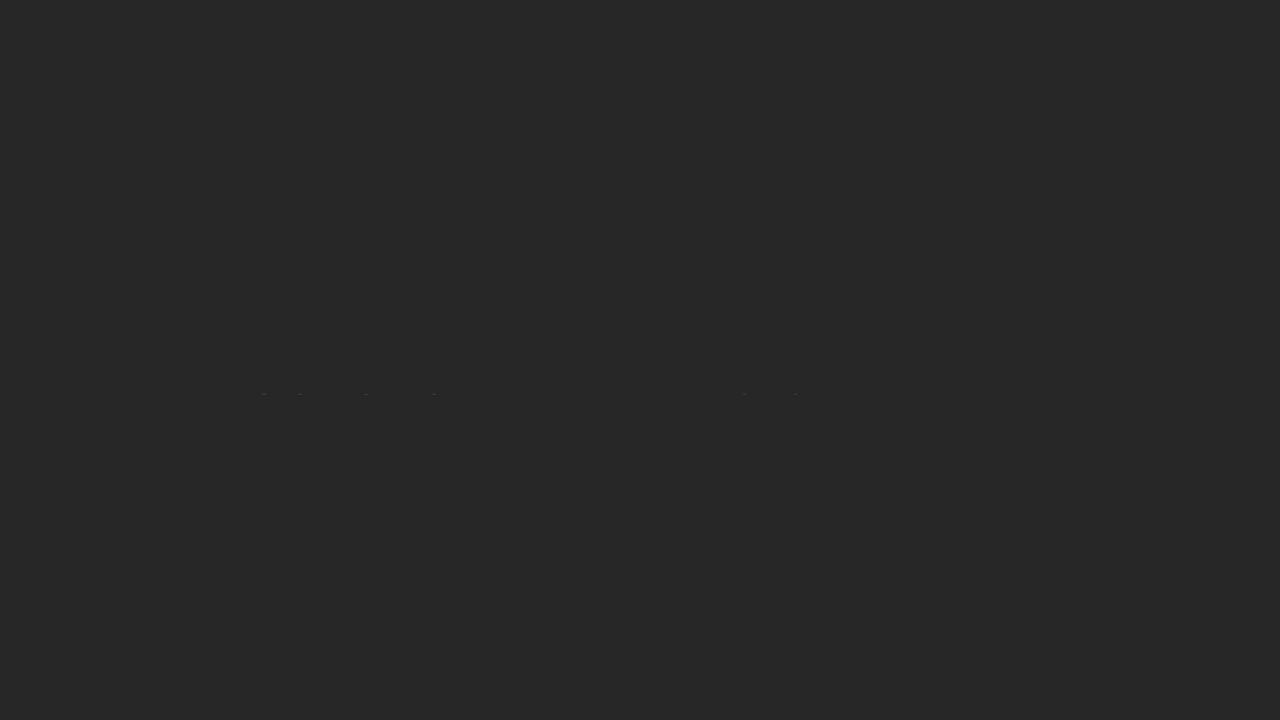
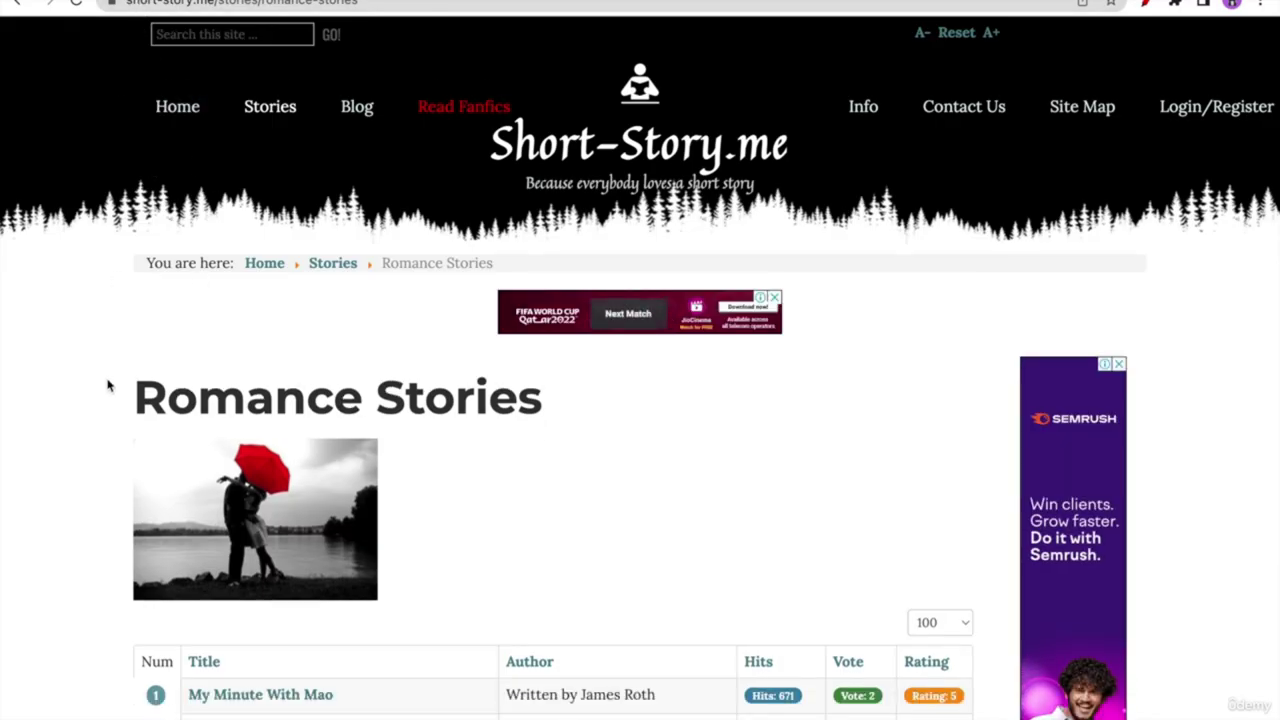
- Open the story "True Love" from the Romance Stories list on Short-Story.me
scroll(108, 420, down, 1)
scroll(108, 420, down, 2)
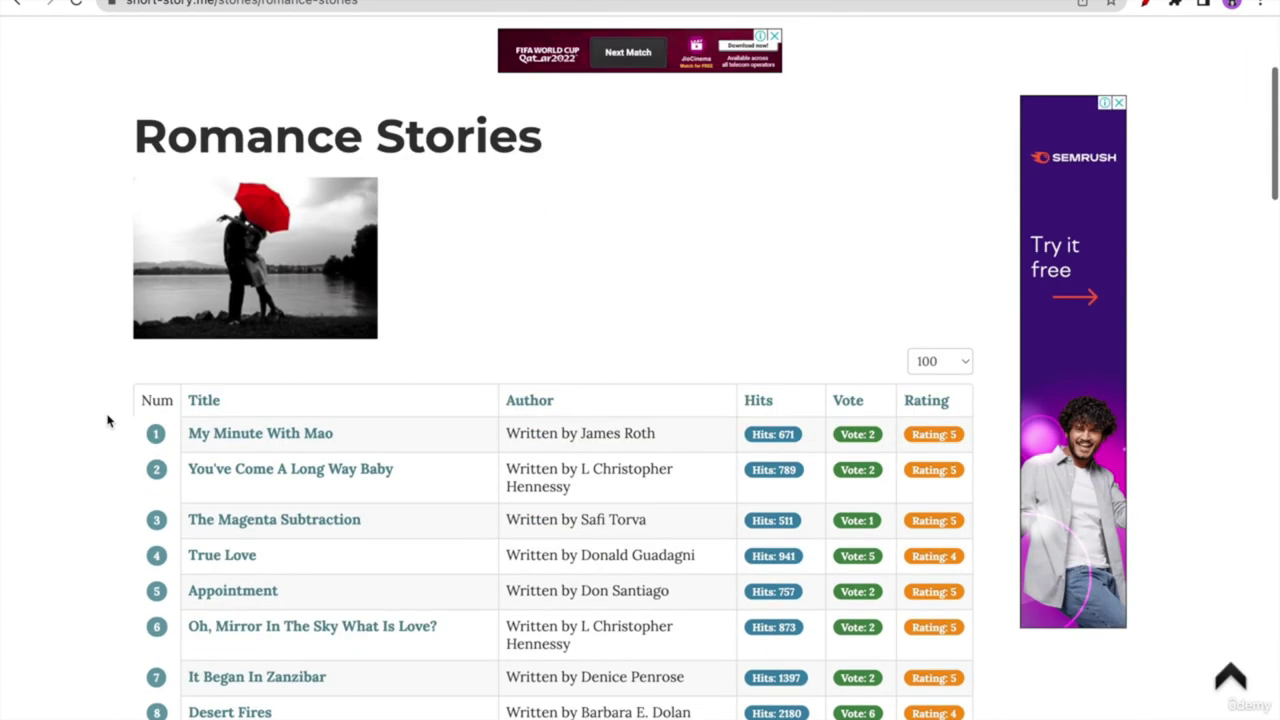
scroll(108, 420, down, 1)
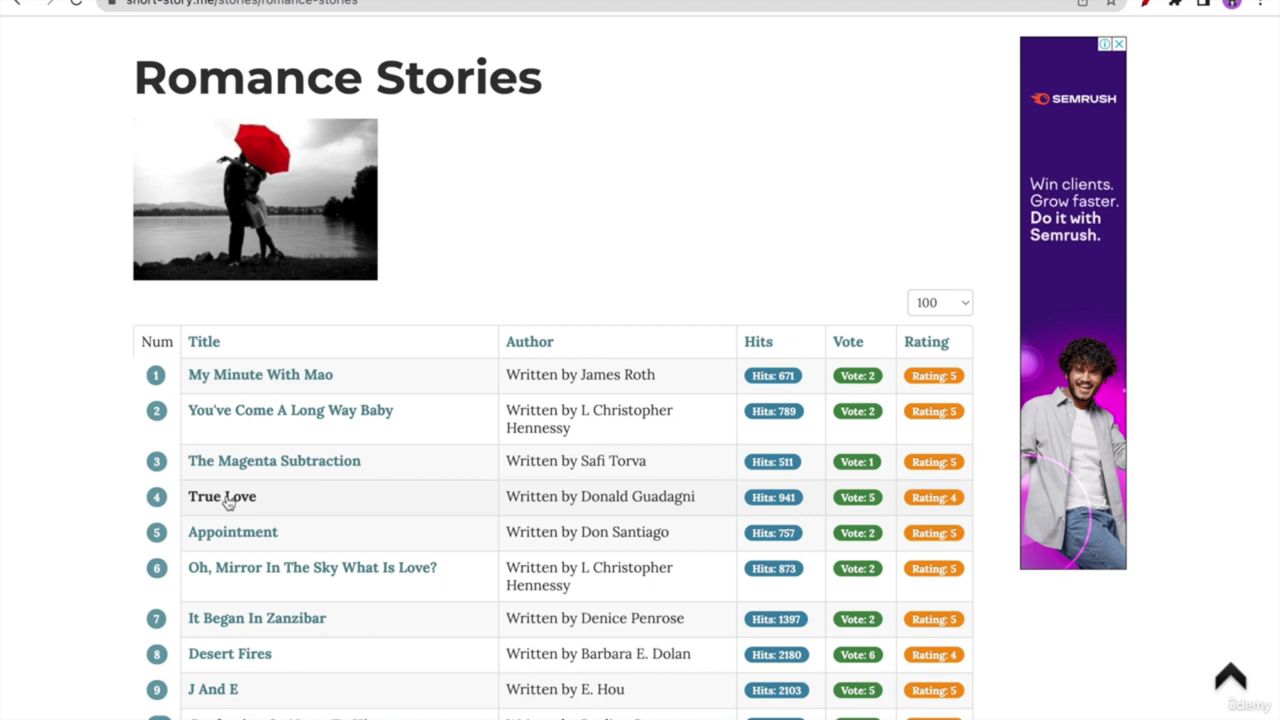
click(226, 497)
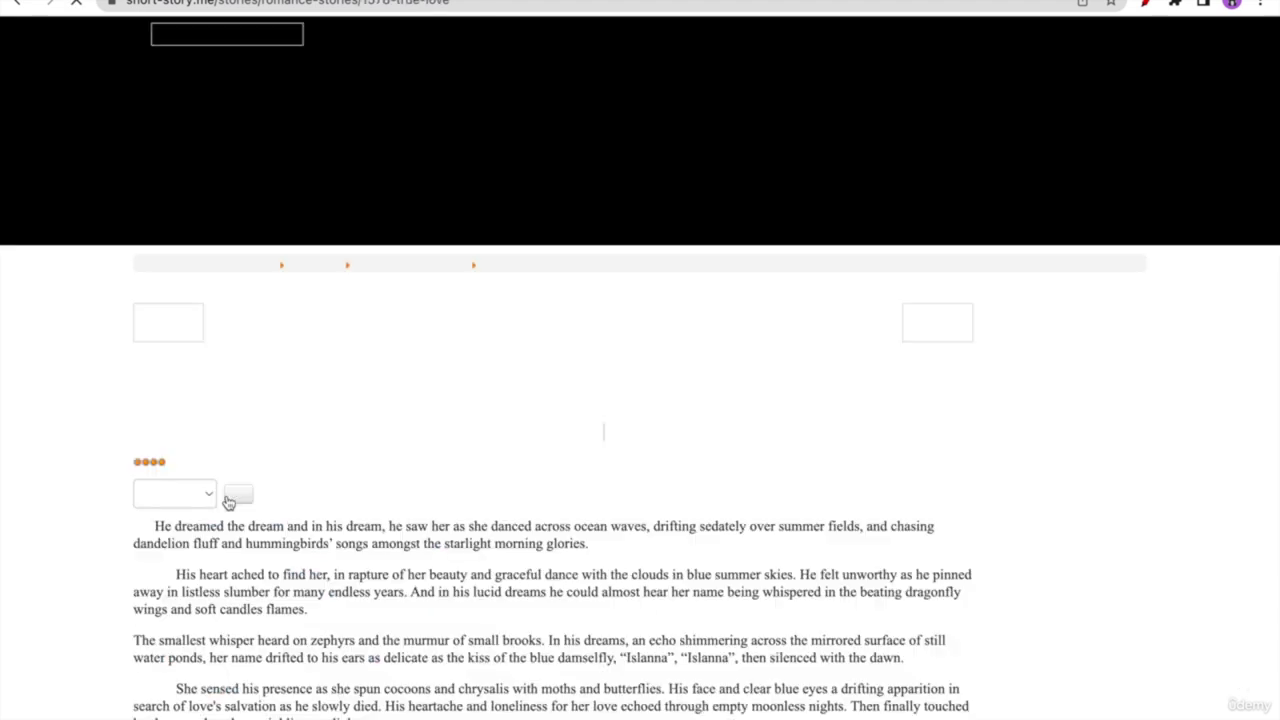
- Copy the opening paragraph of the "True Love" story
scroll(187, 510, down, 2)
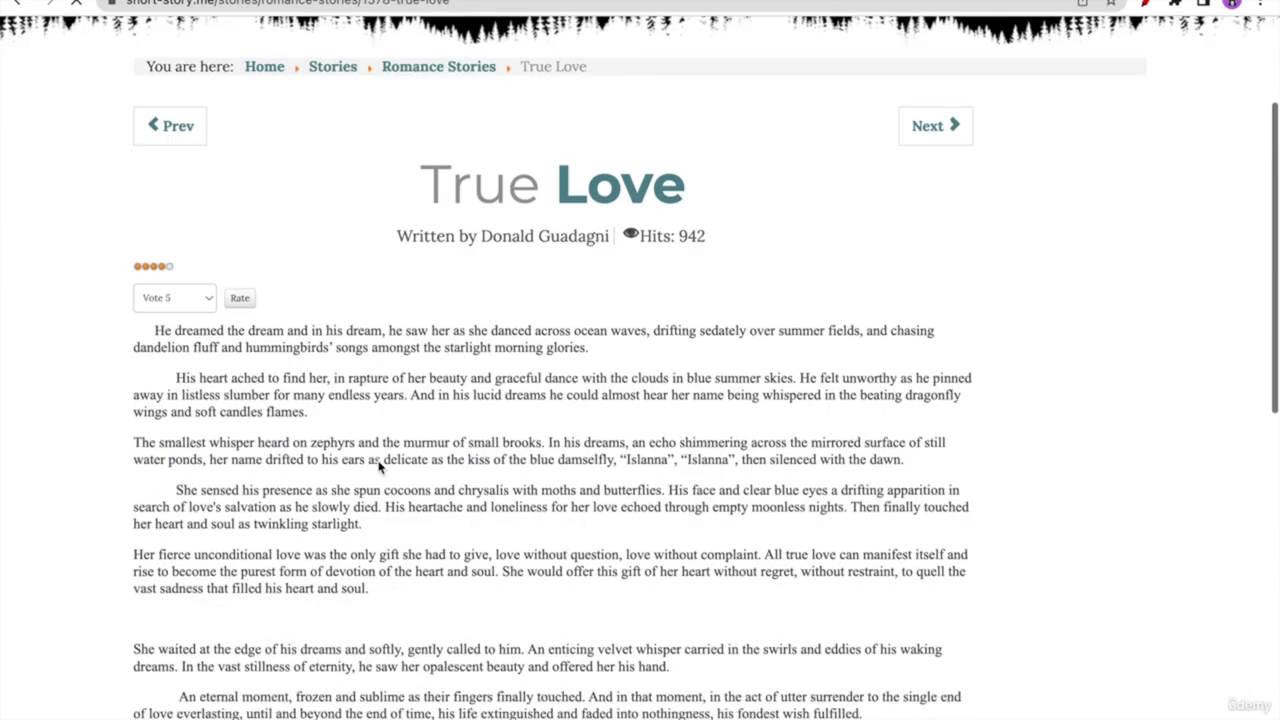
scroll(380, 466, down, 1)
scroll(416, 395, down, 1)
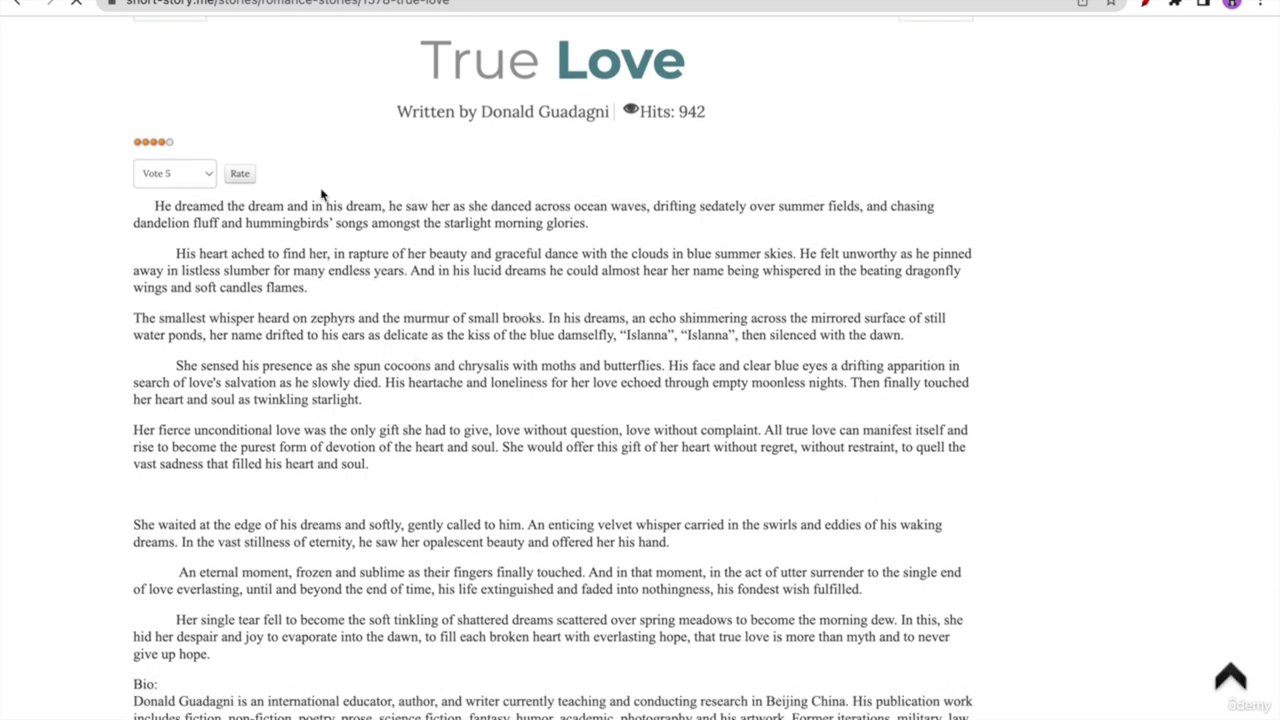
triple_click(358, 208)
key(ctrl+c)
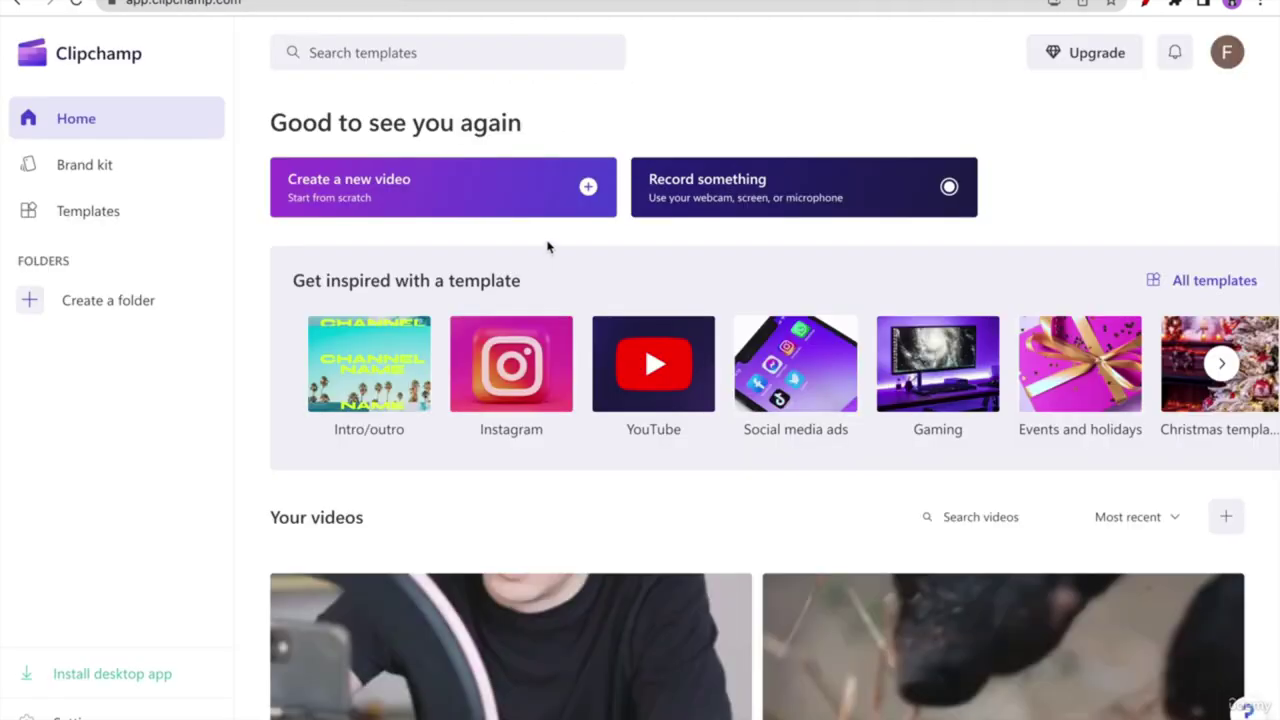
- Start a new video from scratch in Clipchamp and open its text to speech tool
click(589, 192)
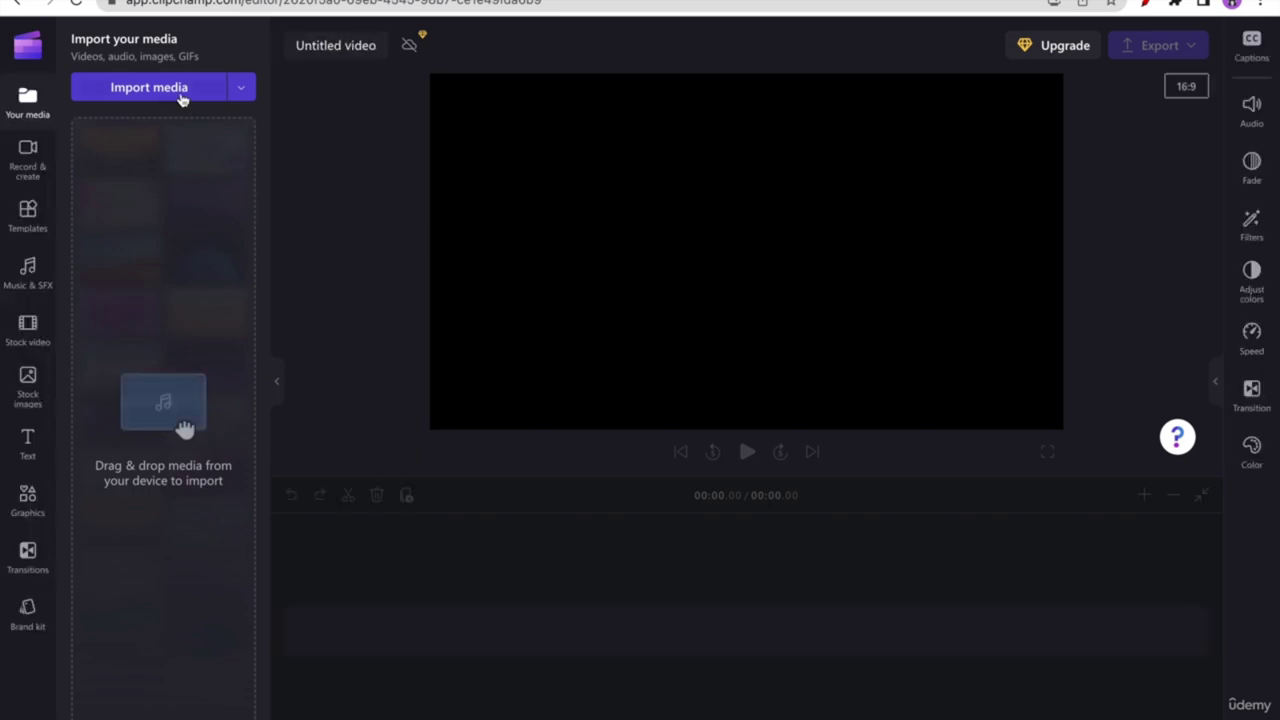
click(29, 165)
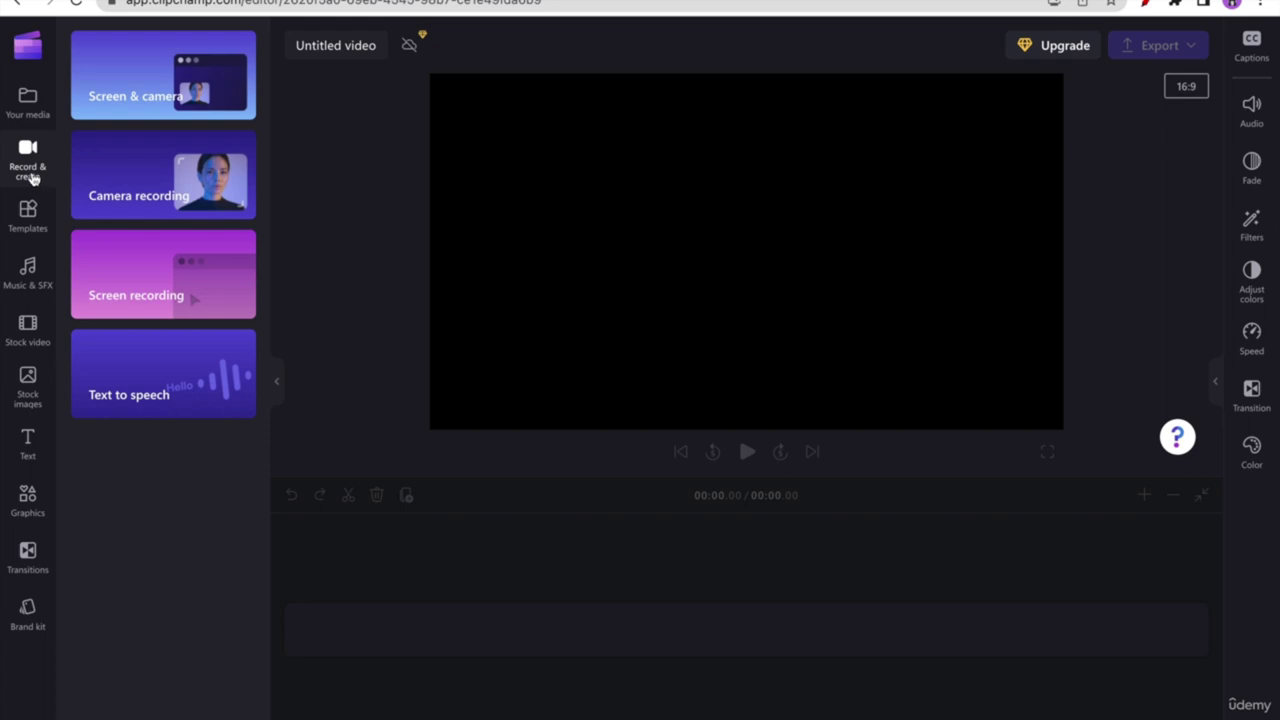
click(175, 386)
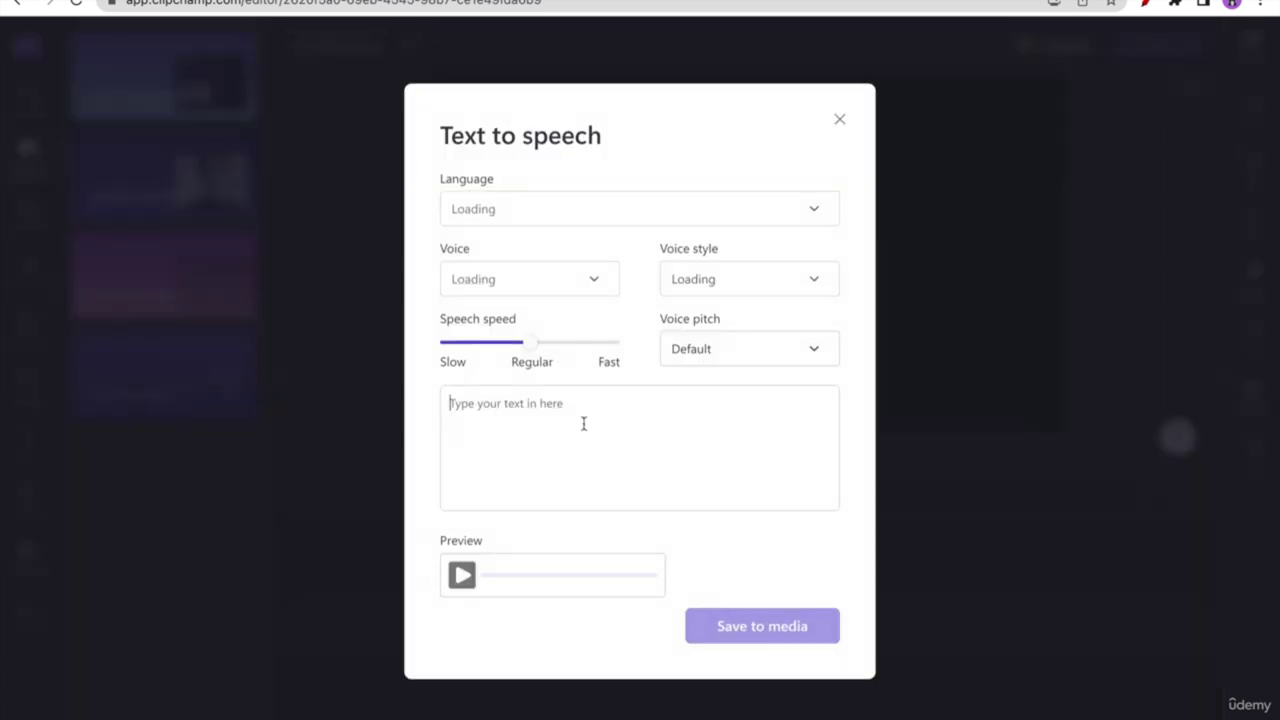
- Paste the copied story paragraph as the speech text and remove its surplus blank lines and leading indent
key(ctrl+v)
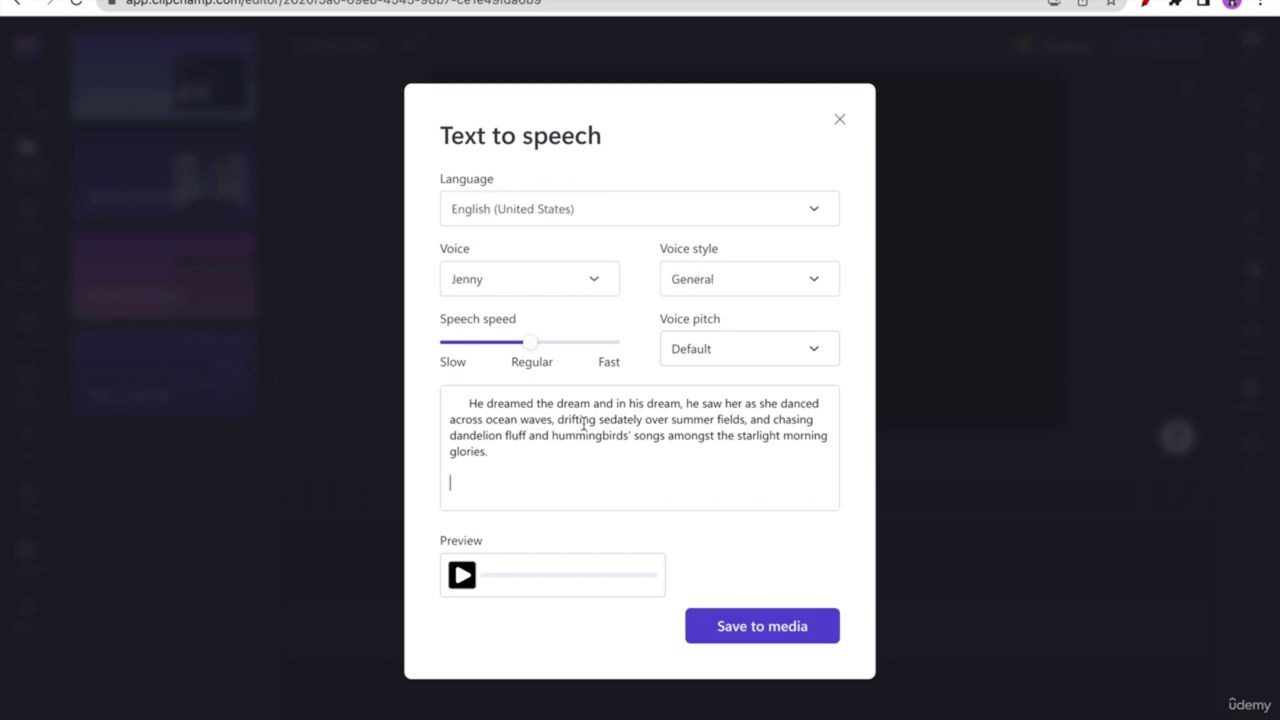
key(BackSpace)
key(BackSpace)
key(BackSpace)
key(BackSpace)
key(BackSpace)
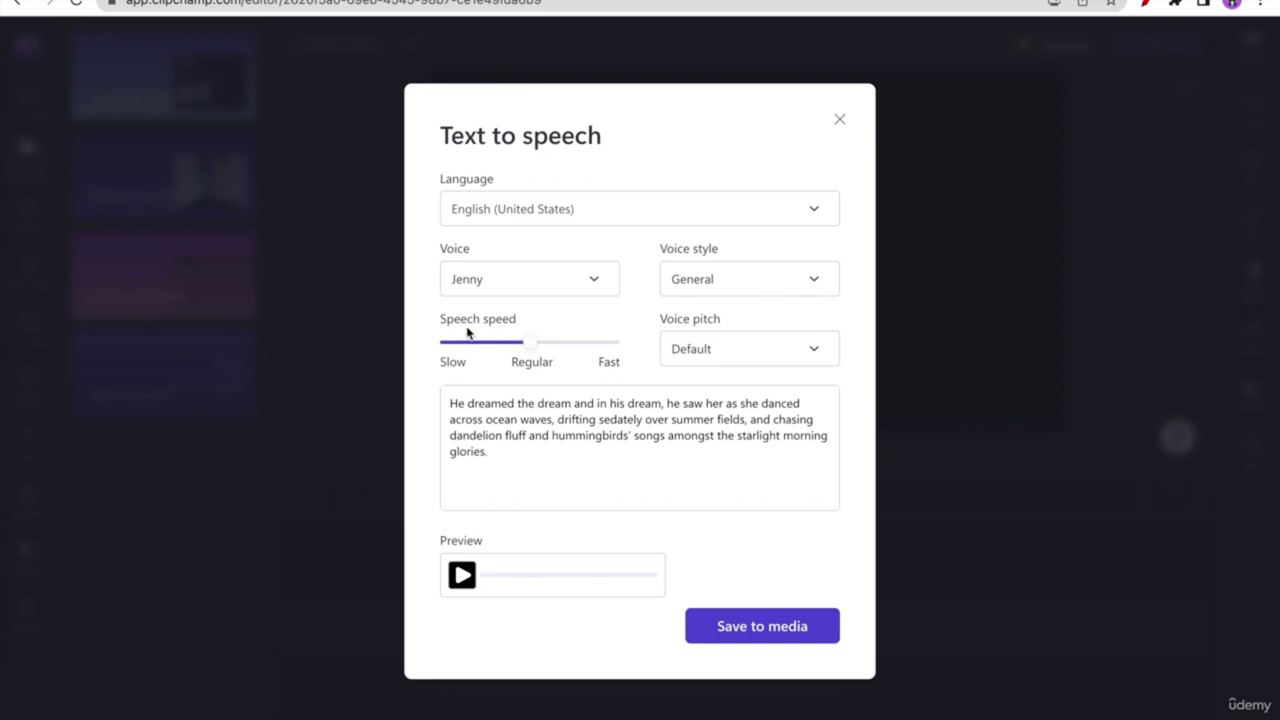
- Set the speech speed to the slowest setting, keep English (United States) as the language, and save the voiceover to the media
drag(526, 342, 419, 347)
click(657, 210)
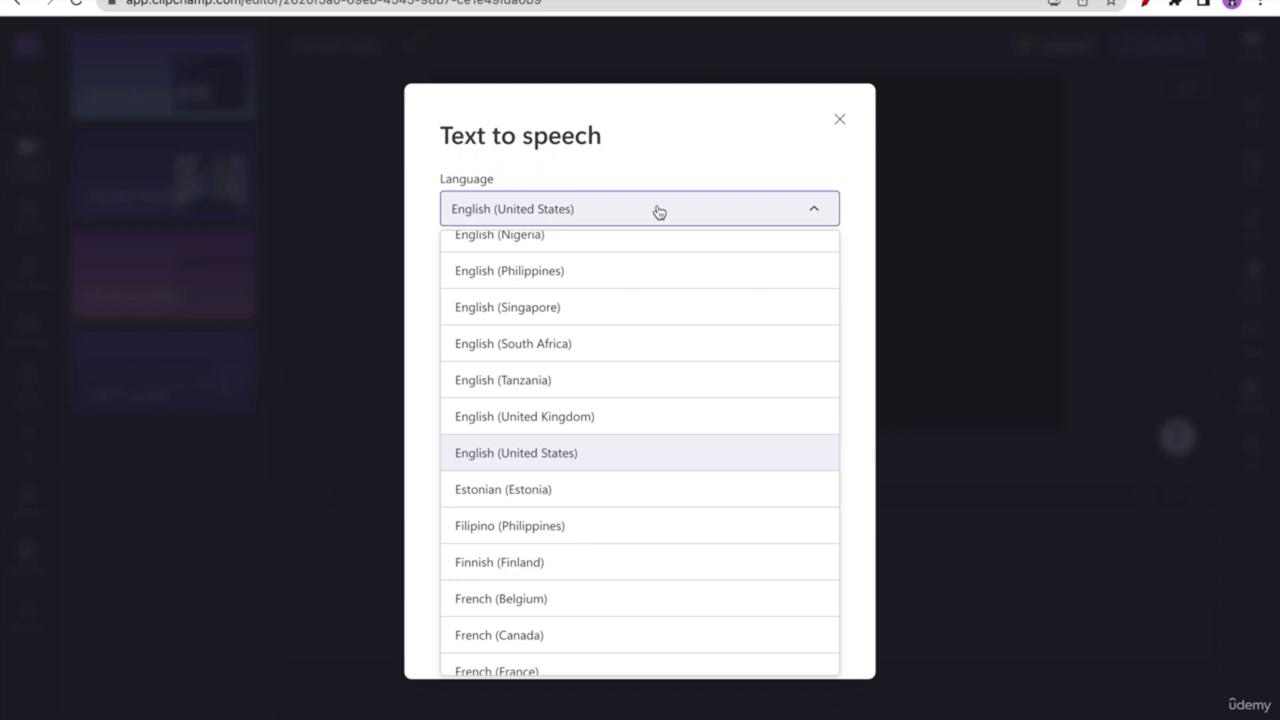
click(657, 210)
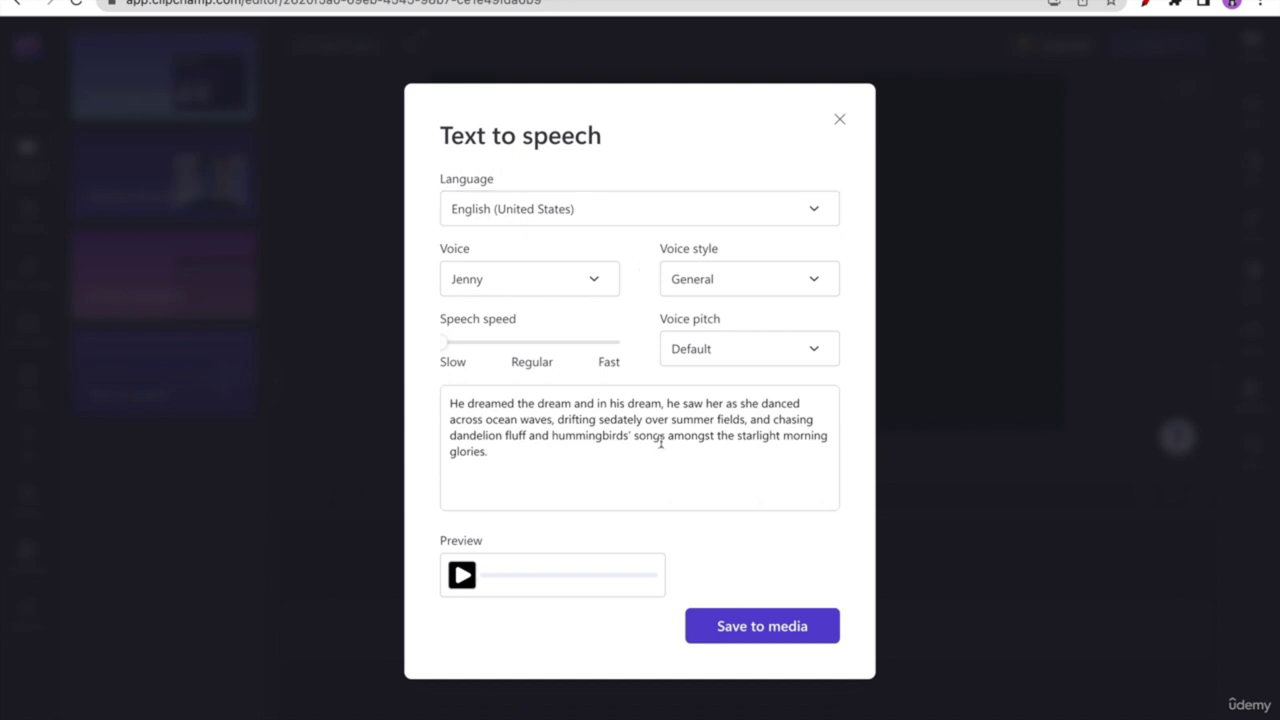
click(783, 632)
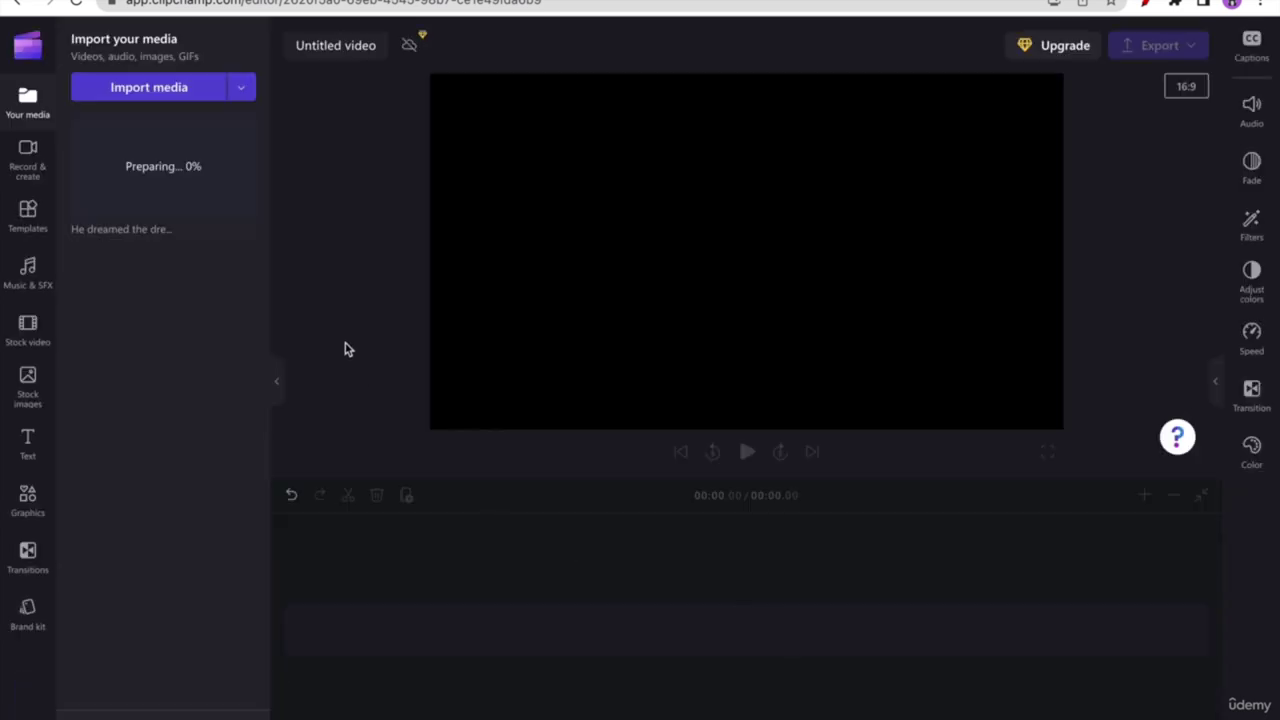
- Add the saved story voiceover from the media library to the video timeline
mouse_move(180, 200)
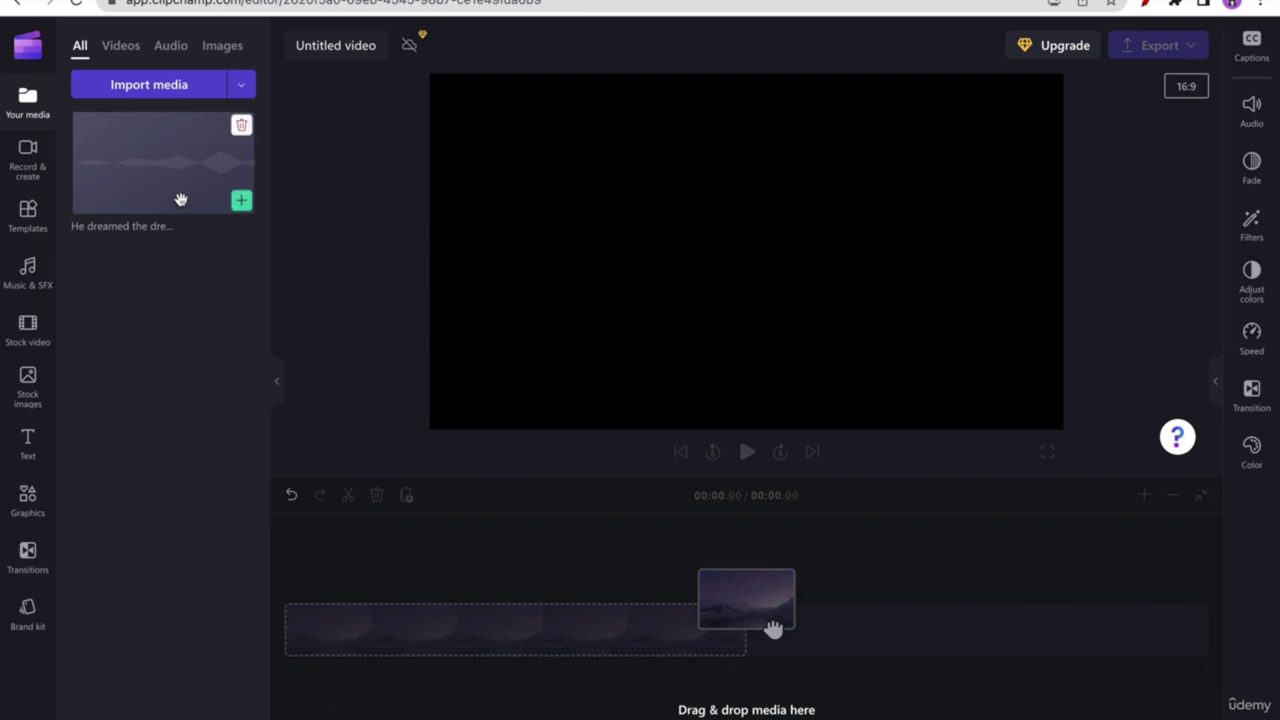
click(240, 203)
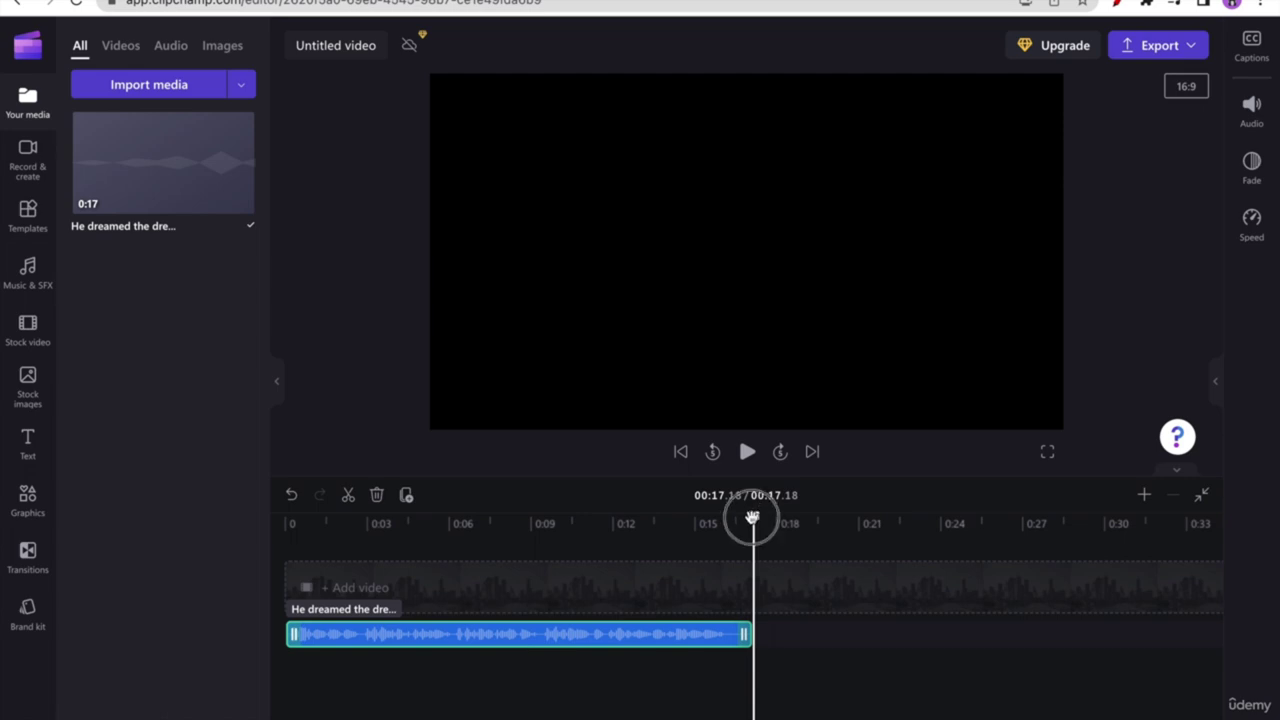
click(309, 586)
click(272, 588)
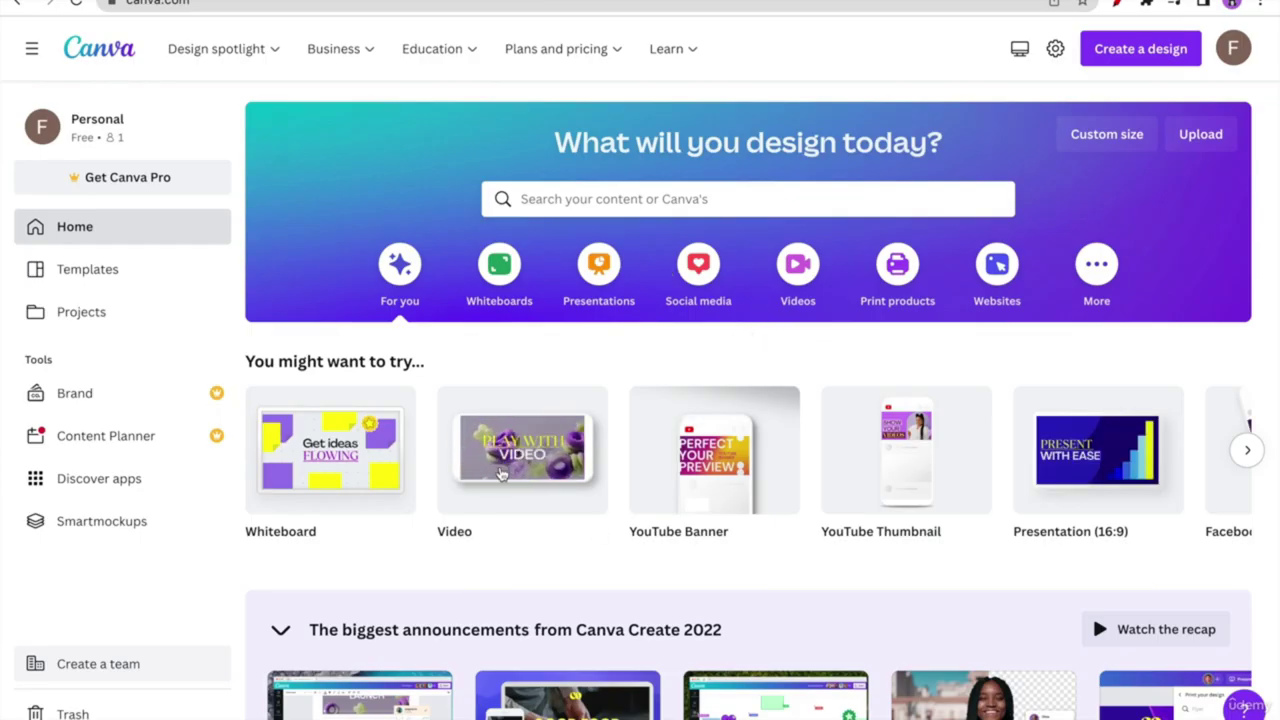
- Switch to Canva, create a blank 1920 × 1080 px video and give its page the white marble background
mouse_move(520, 466)
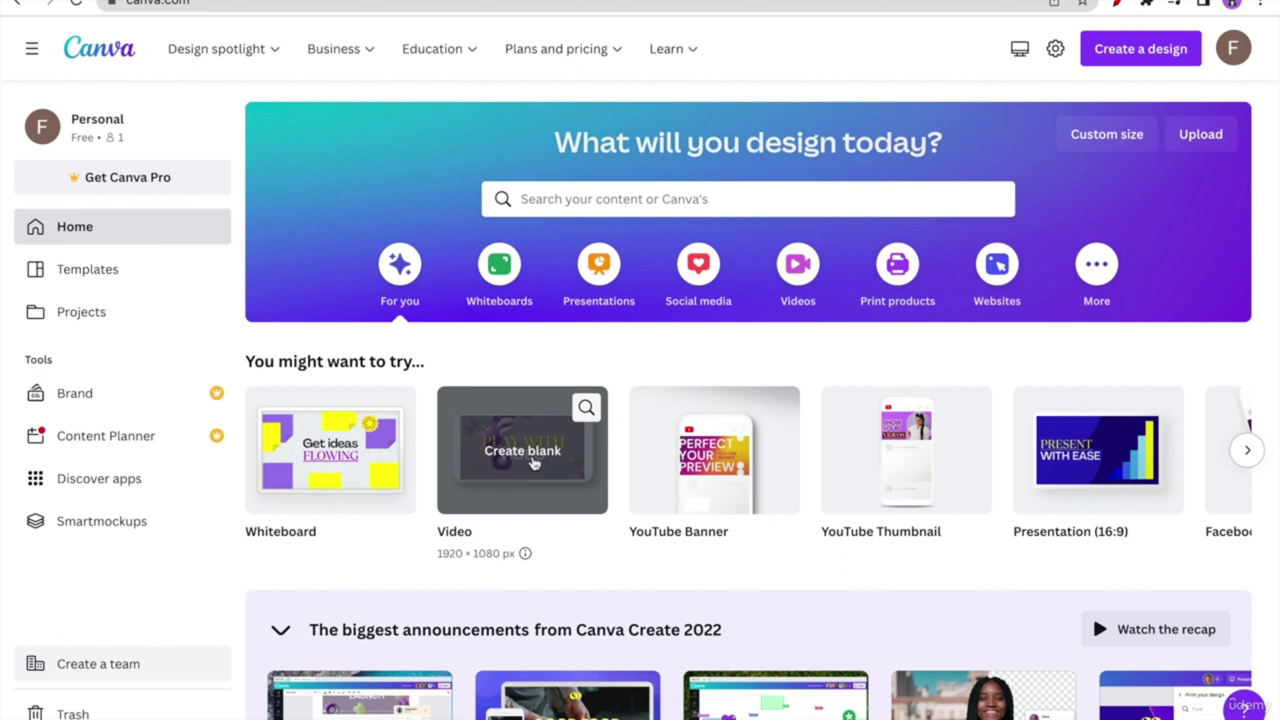
click(522, 456)
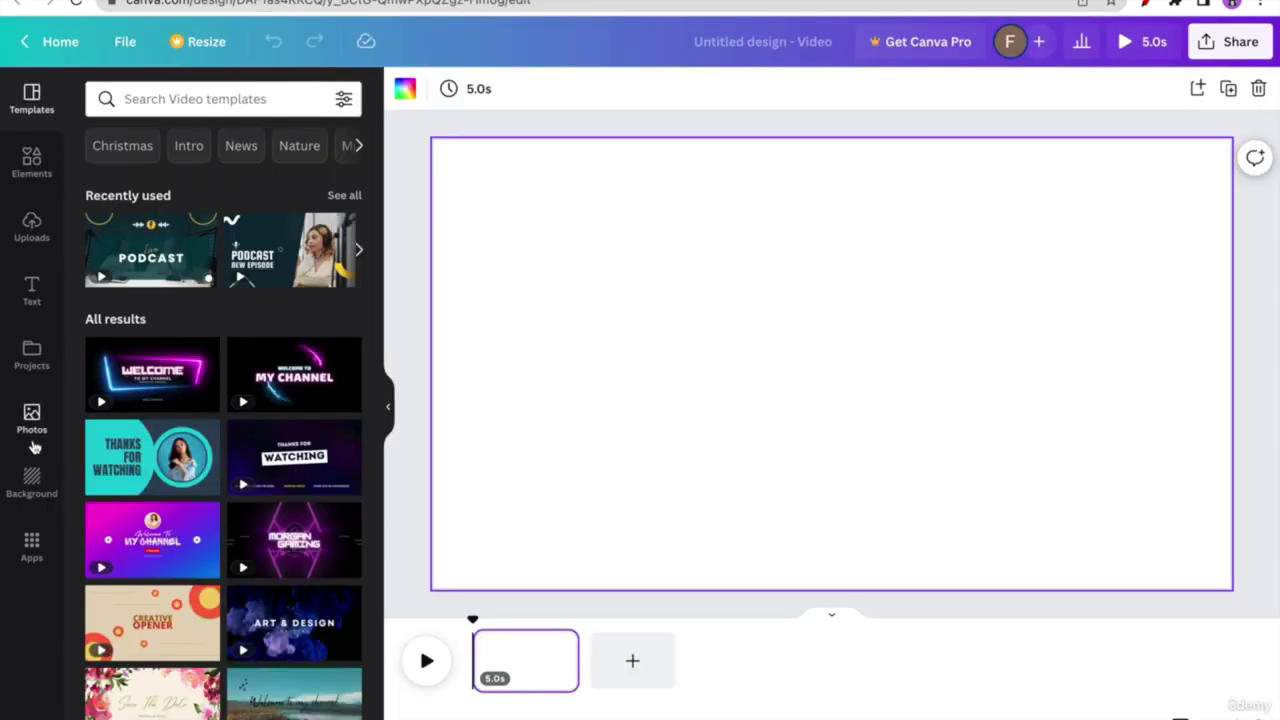
click(32, 482)
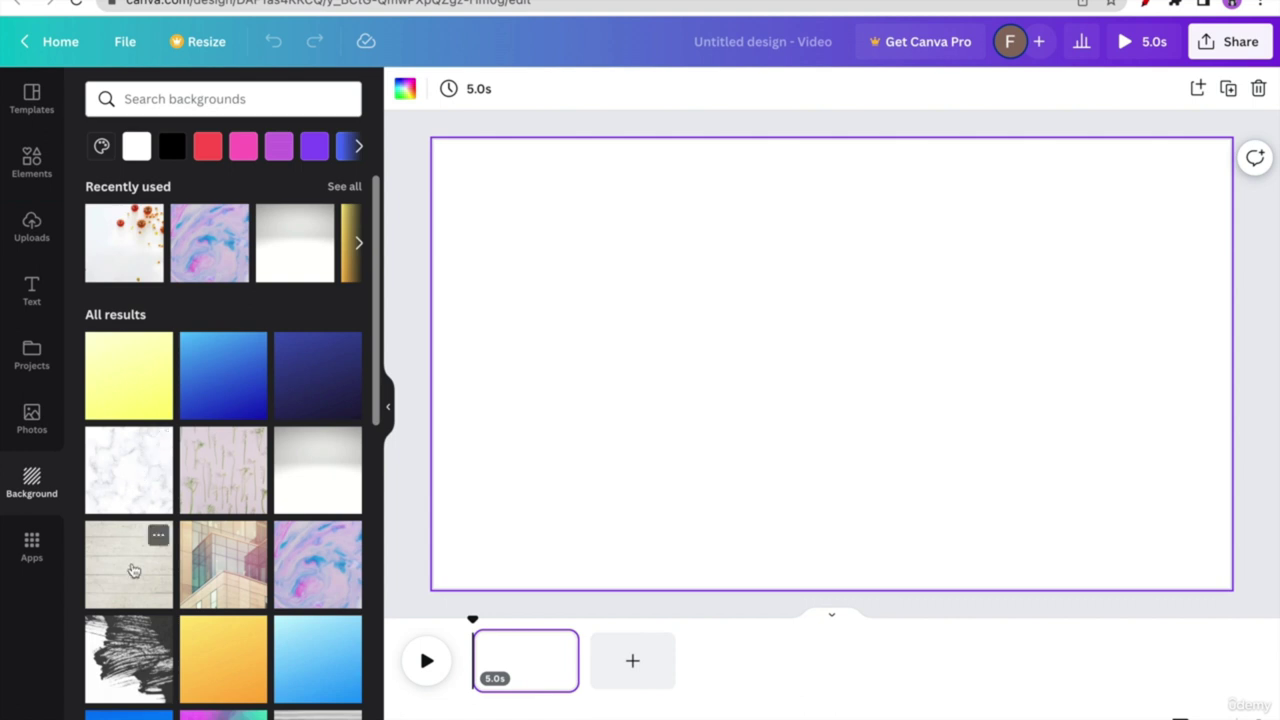
click(134, 570)
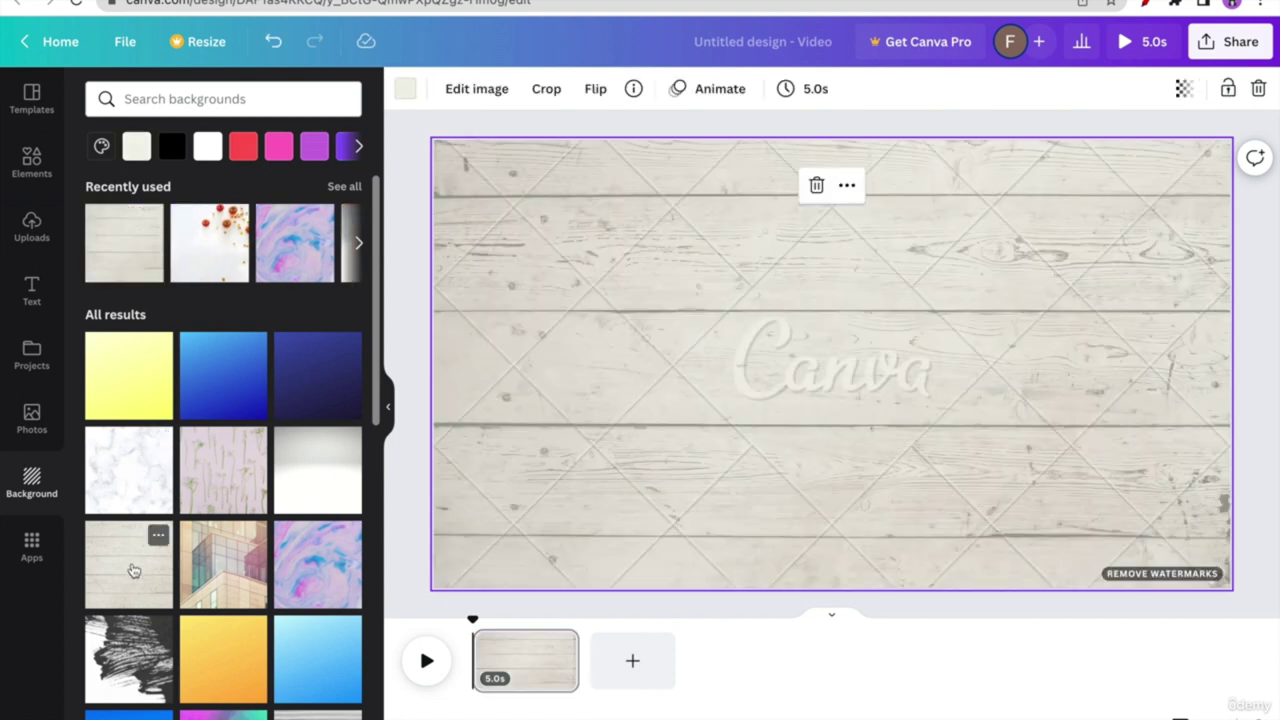
click(138, 485)
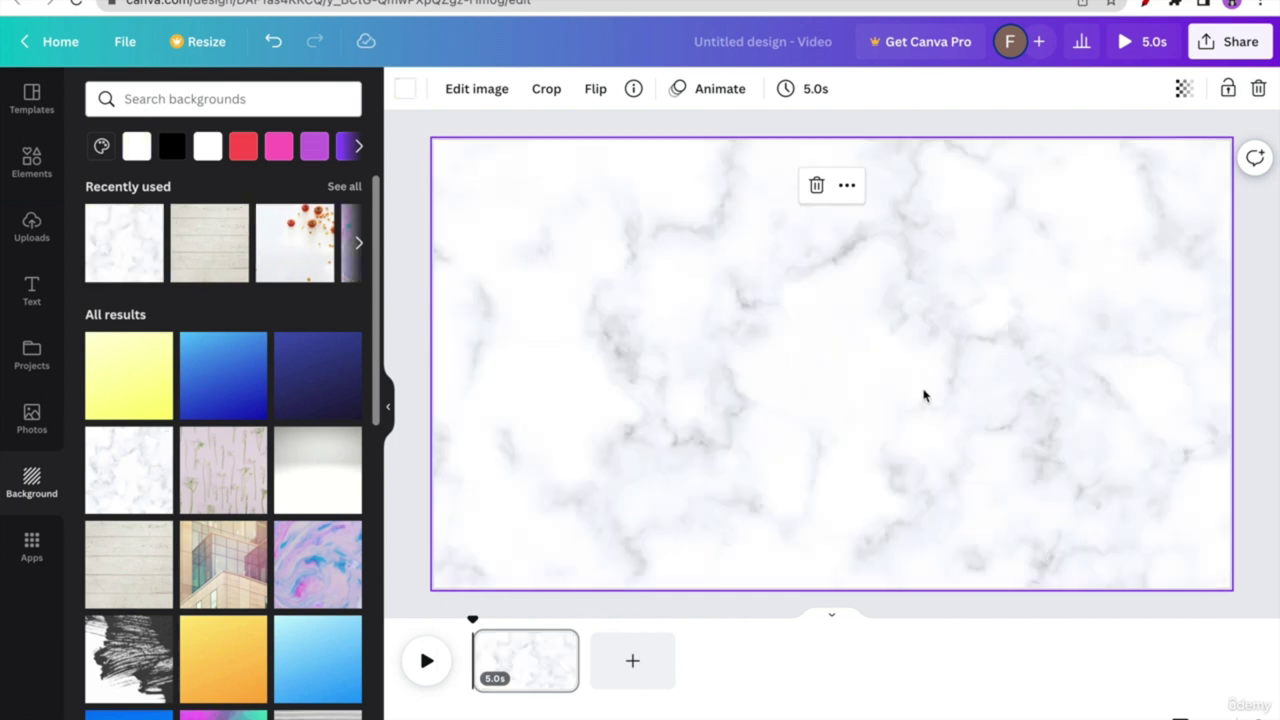
- Open the "True Love" story page on short-story.me
key(super+t)
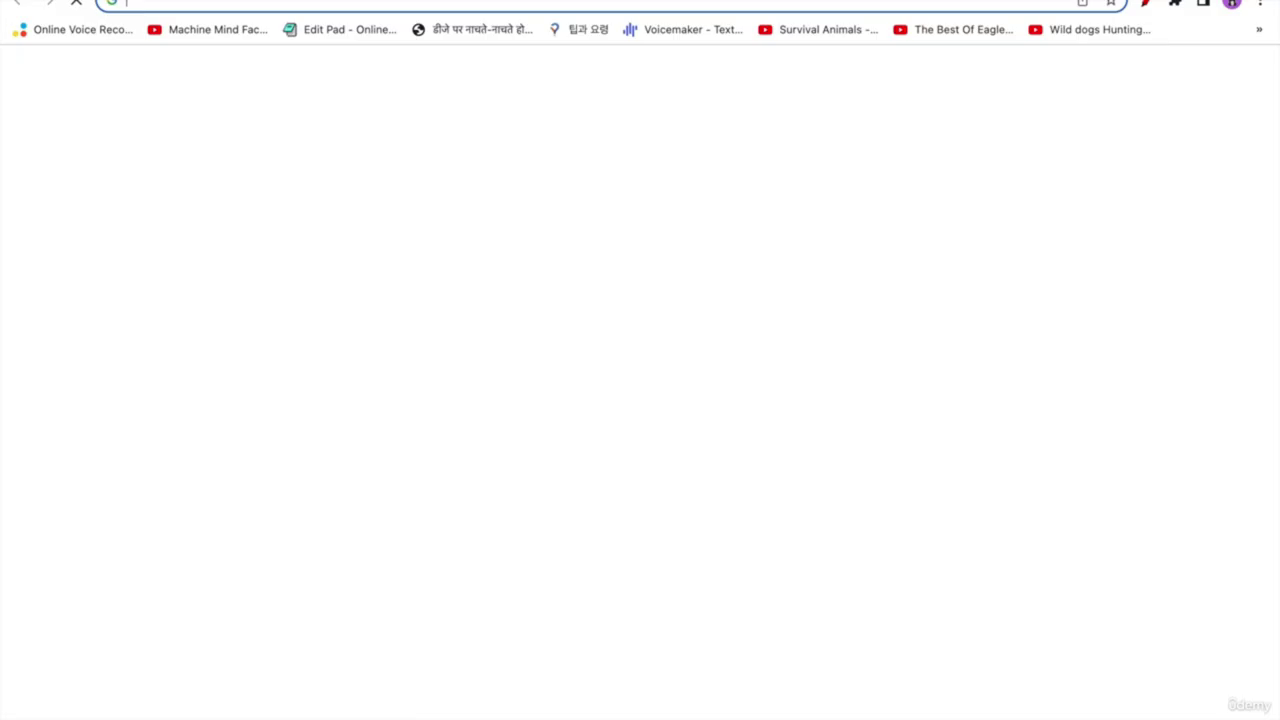
text(short-story.me/stories/romance-stories/1378-true-love)
key(Return)
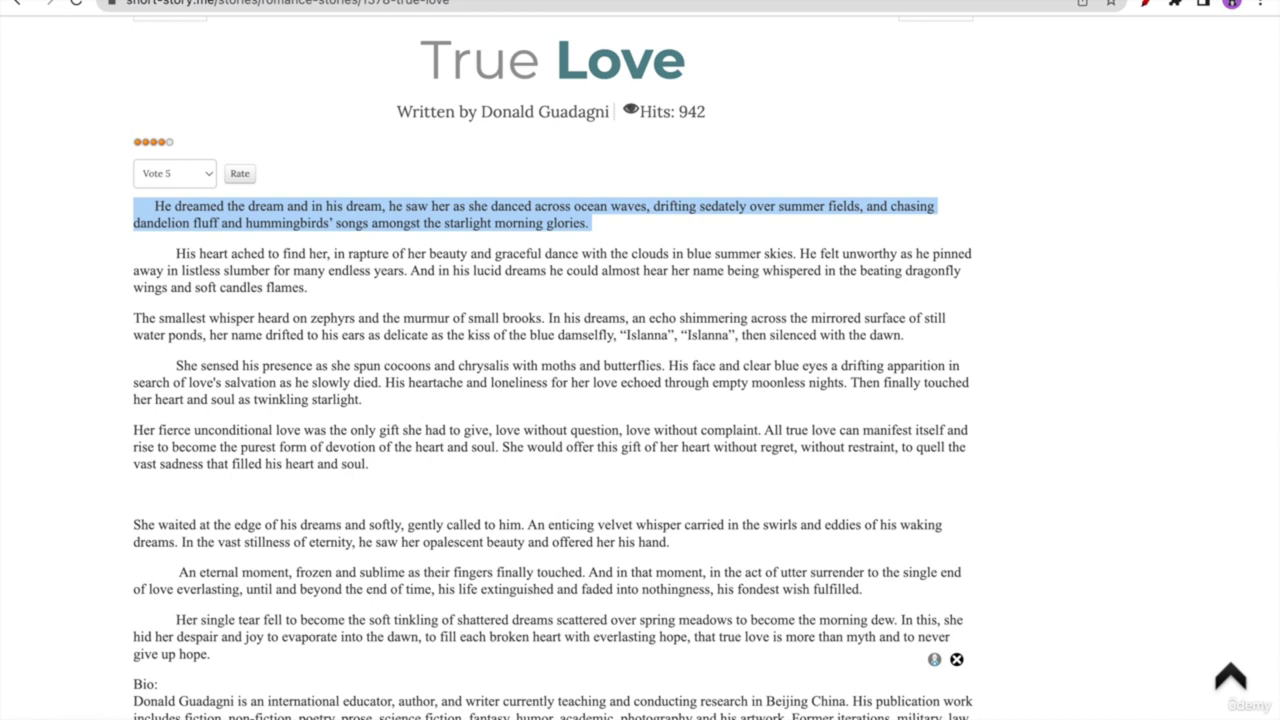
- Search Google Images for "true love png"
key(ctrl+t)
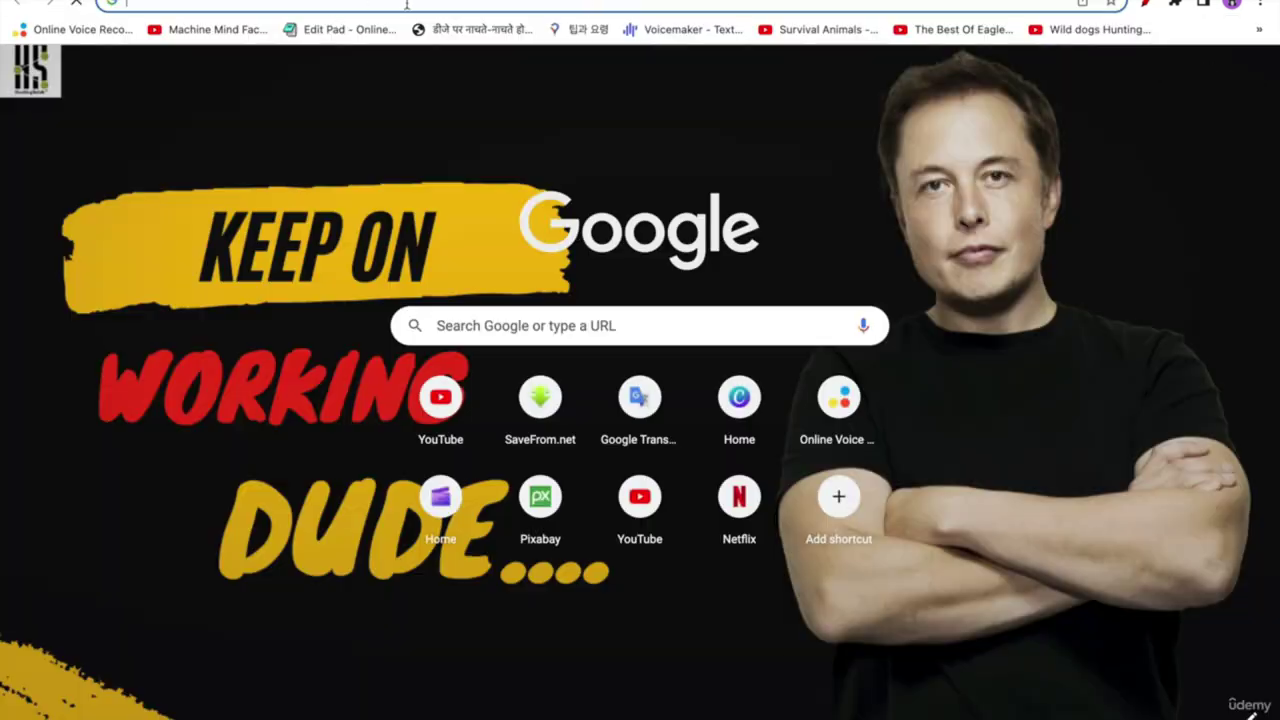
text(true )
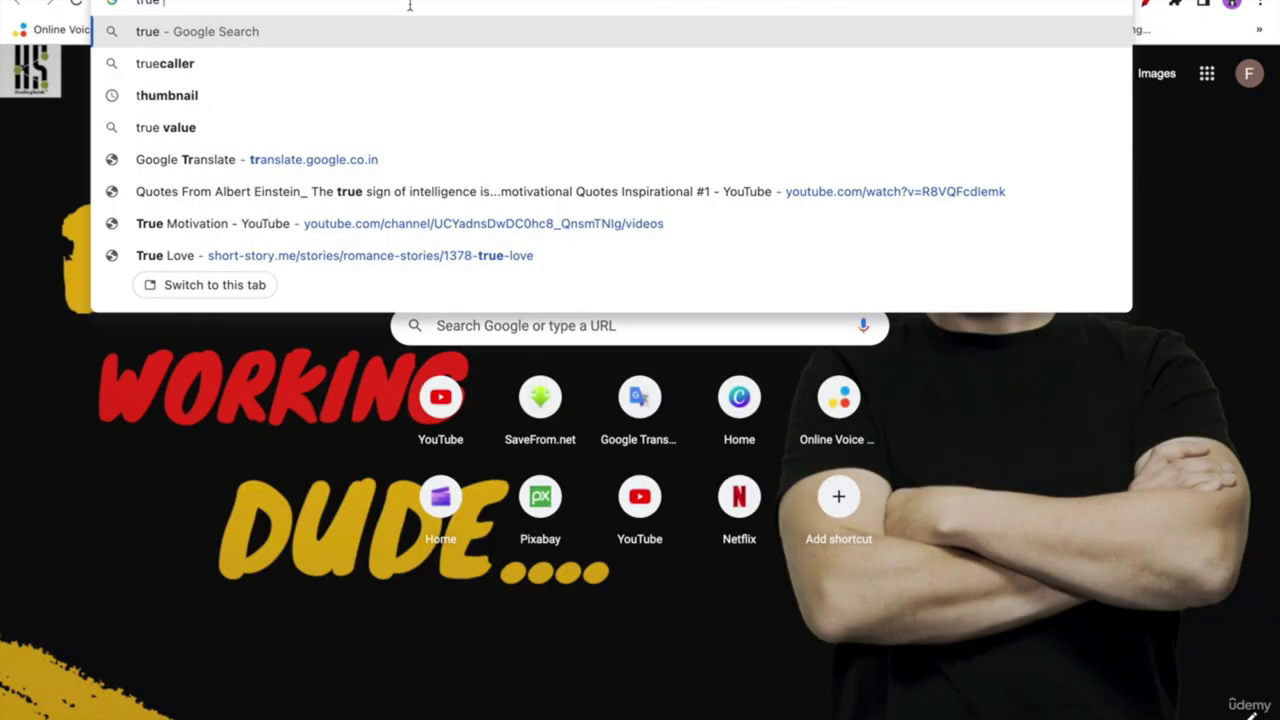
text(love)
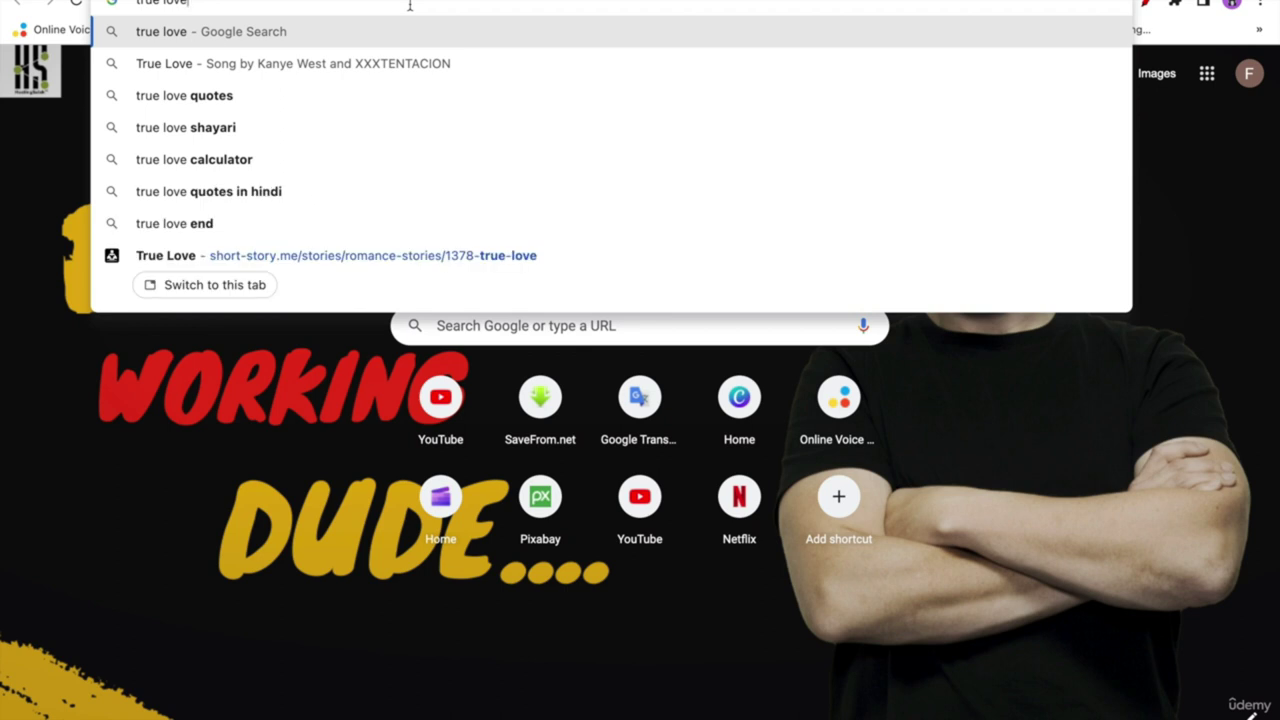
text( png)
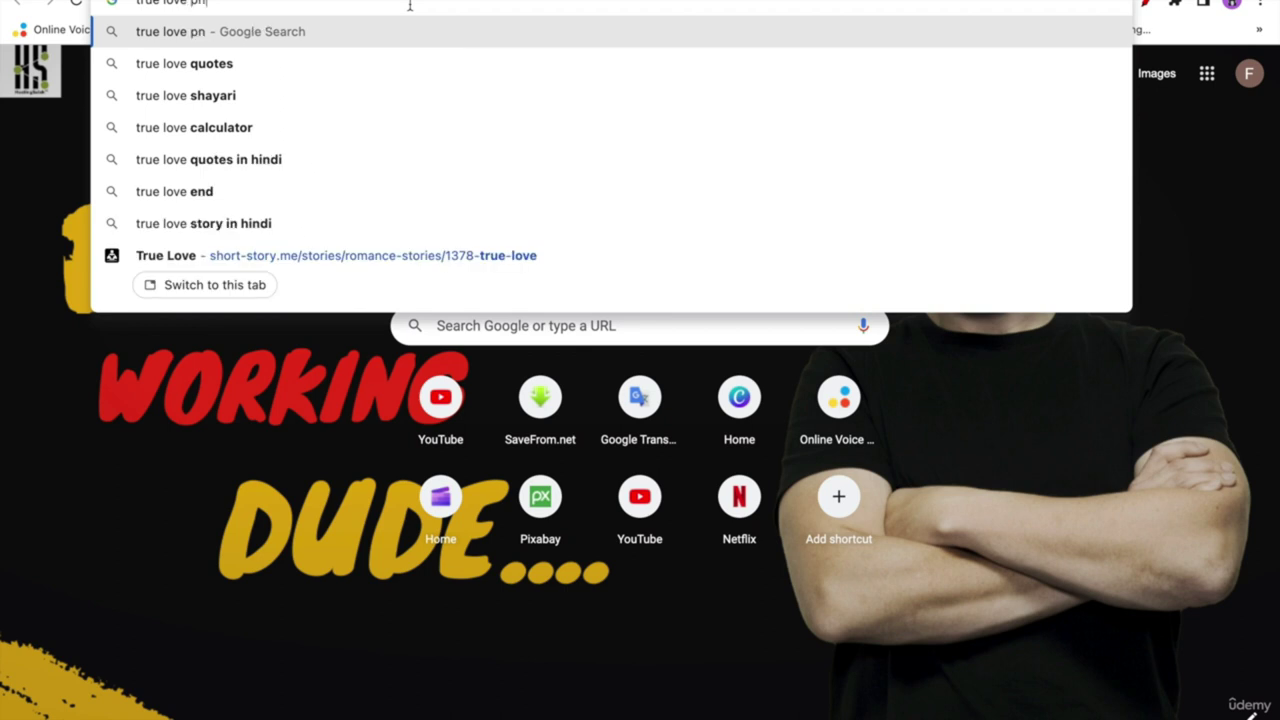
key(Return)
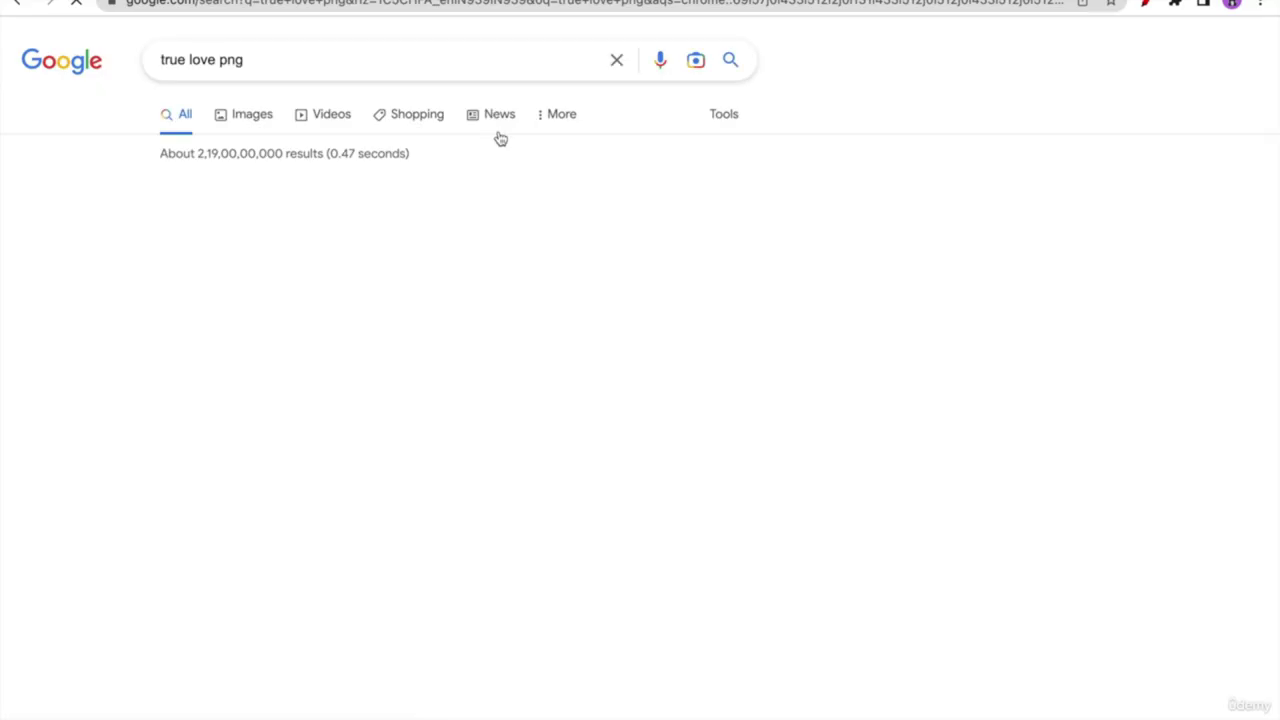
click(252, 114)
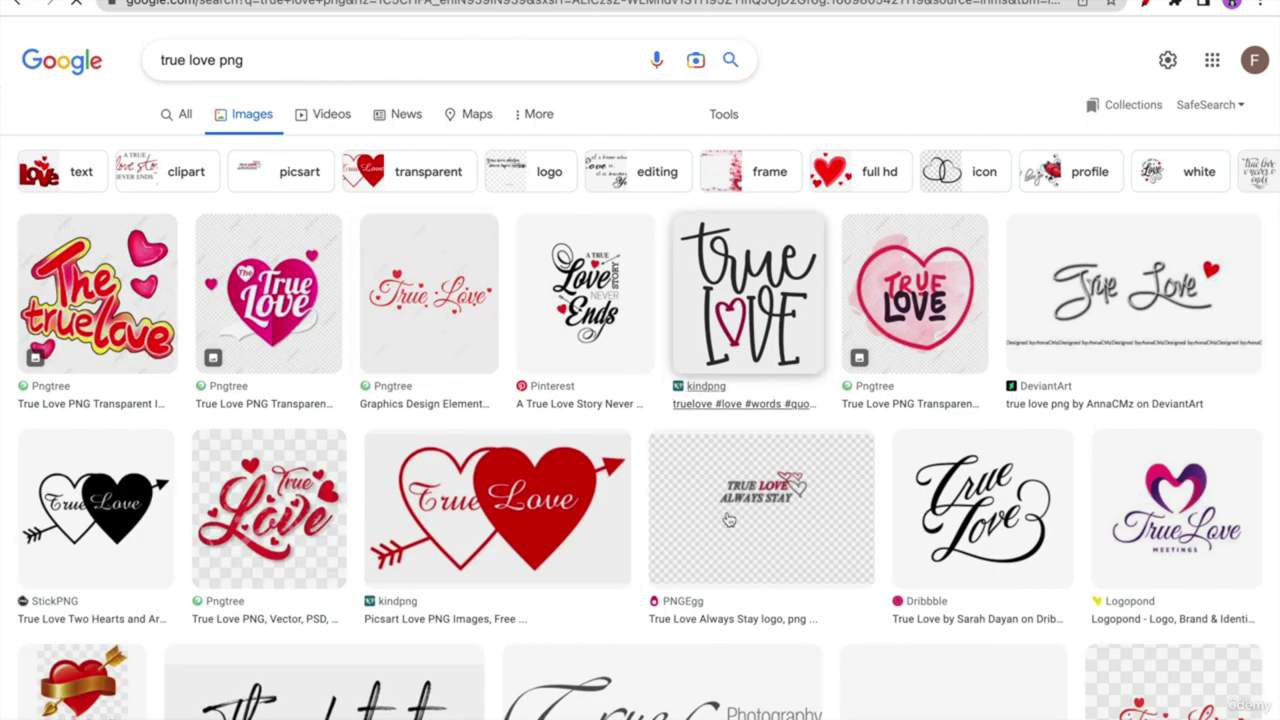
- Save the black script "True Love" lettering from Dribbble to the iCloud Desktop as true-love
click(1019, 508)
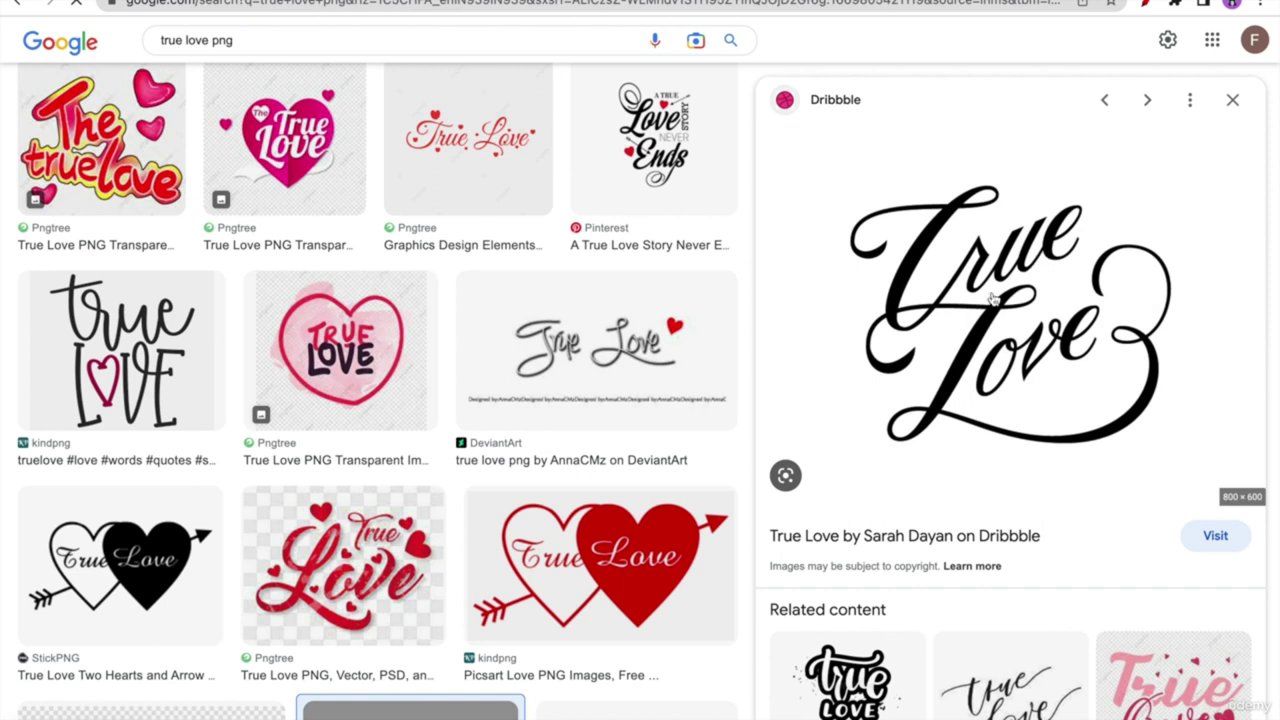
right_click(992, 297)
click(1083, 492)
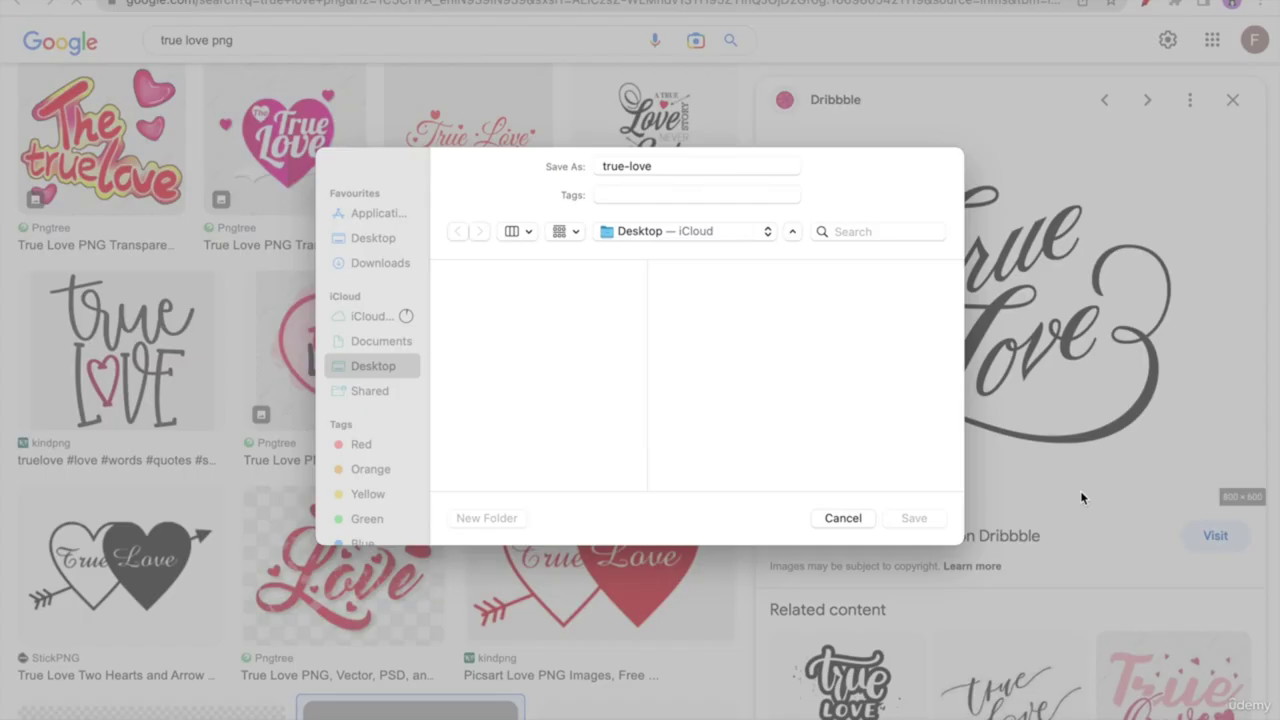
key(Return)
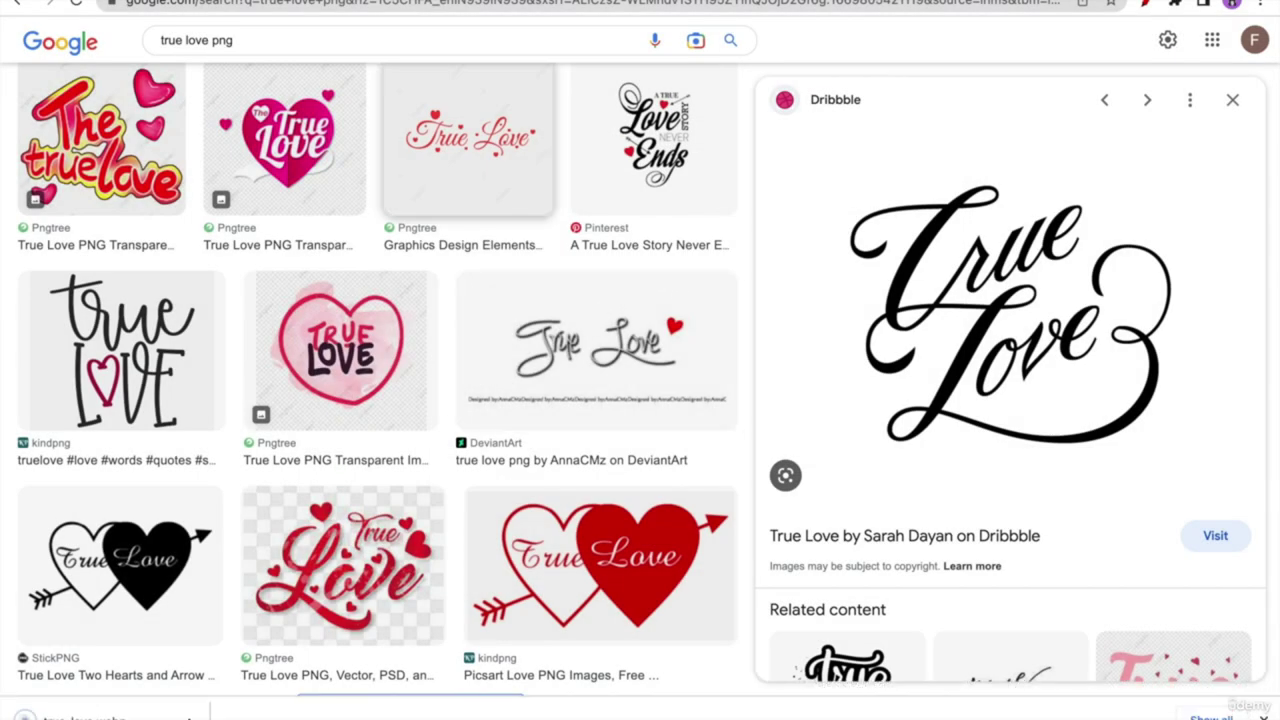
key(ctrl+Tab)
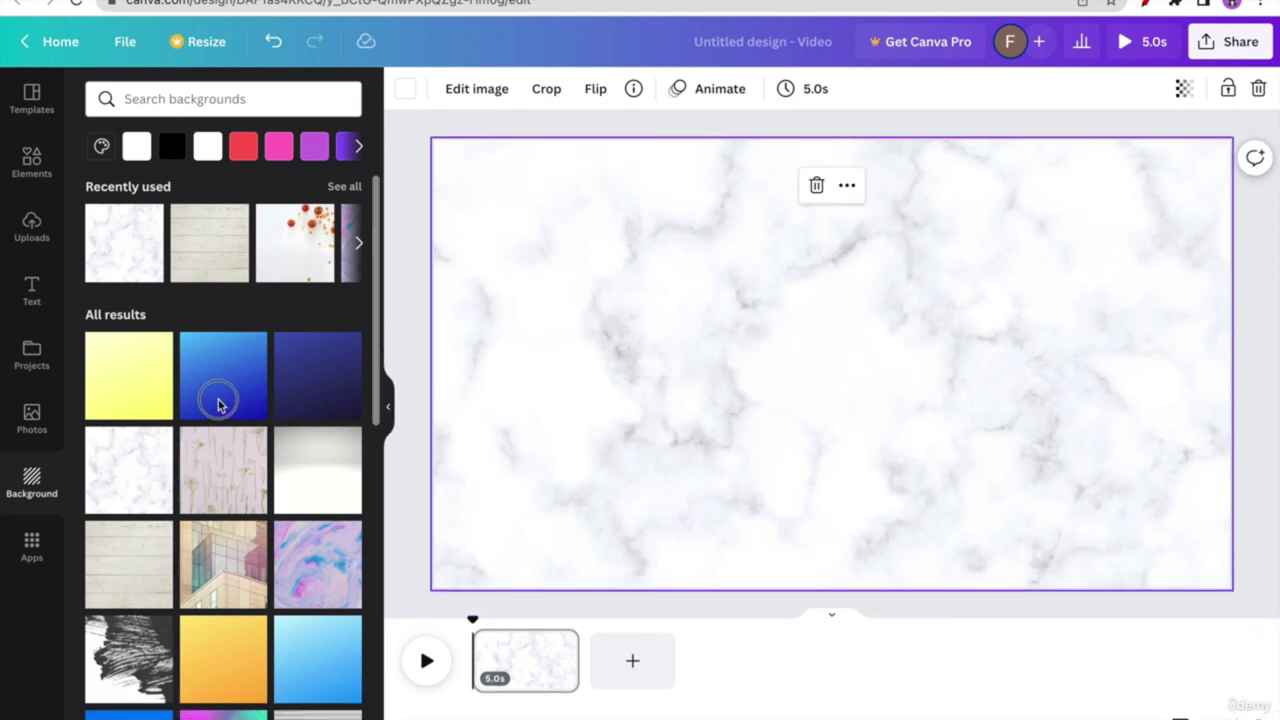
key(ctrl+Left)
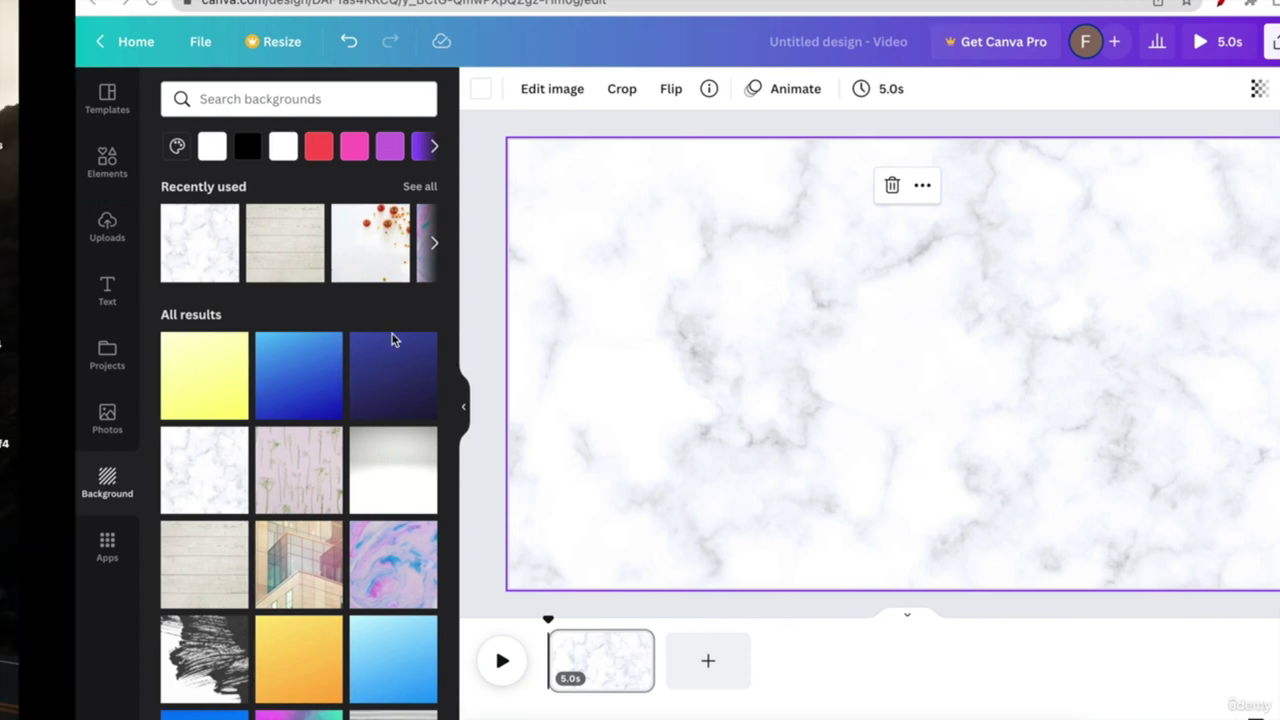
key(ctrl+Right)
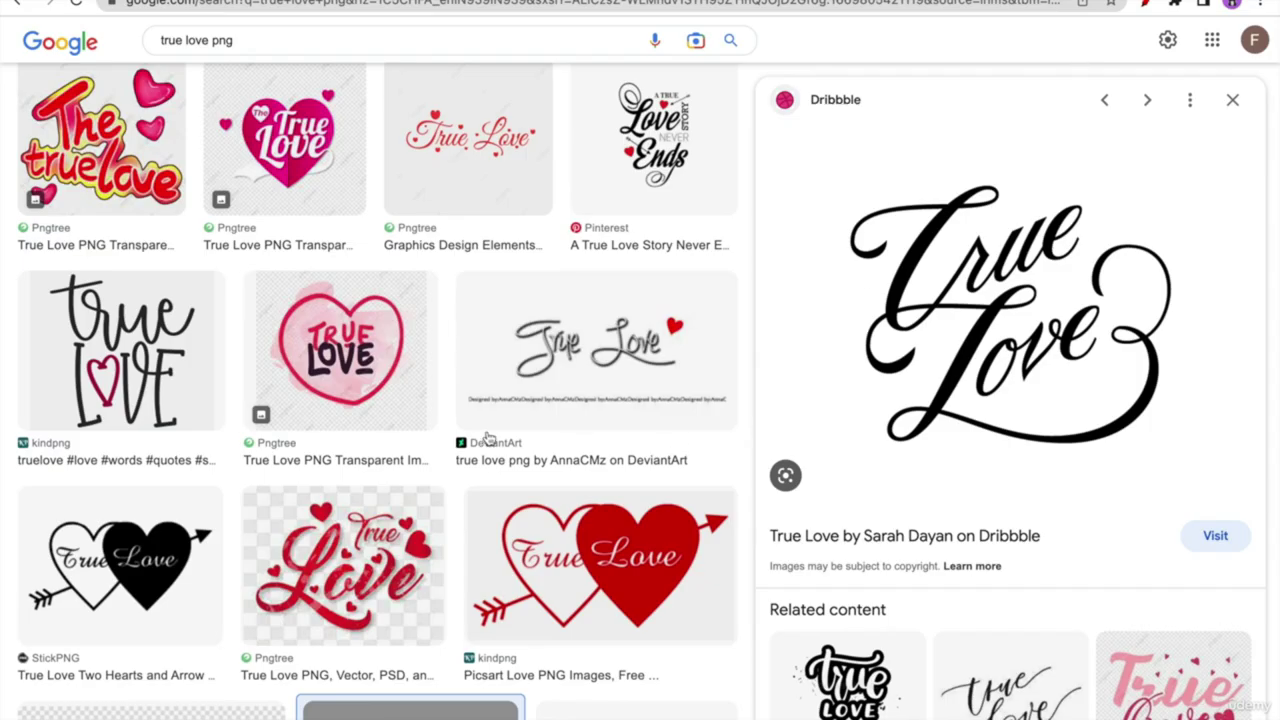
- Download the Pngtree "True Love" image with the red heart outline from the search results
click(343, 375)
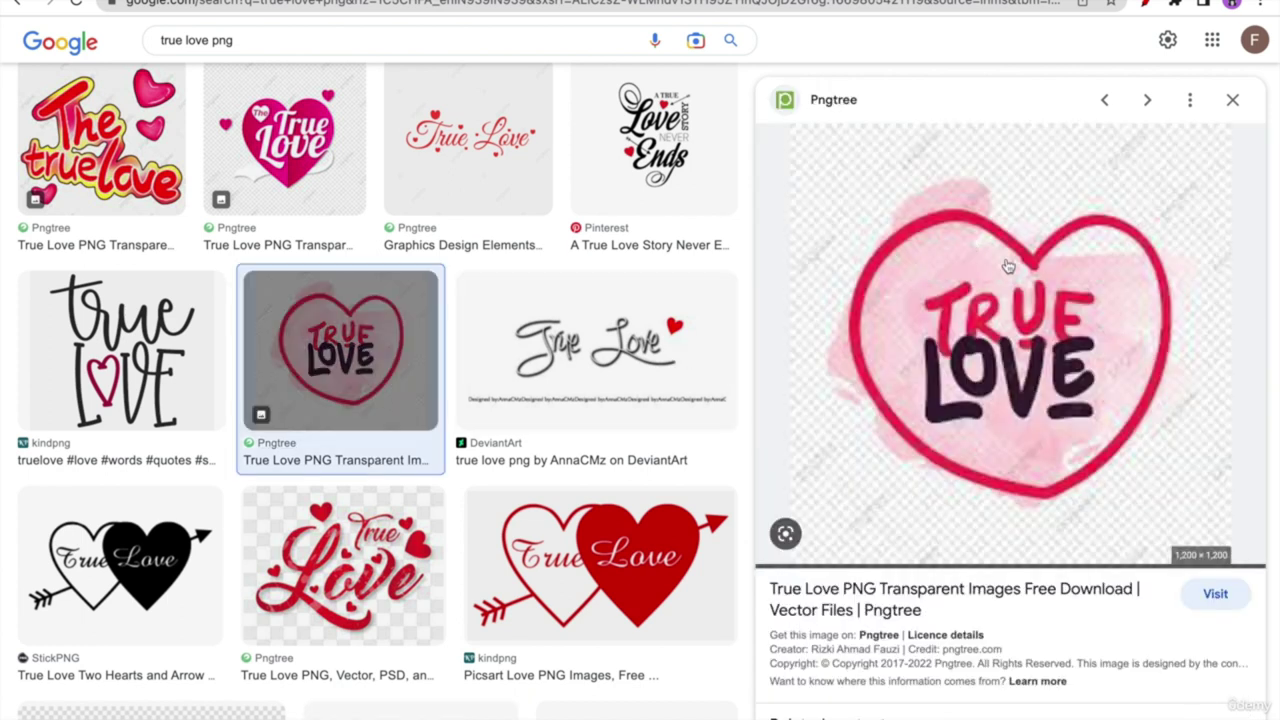
right_click(1009, 260)
click(1101, 455)
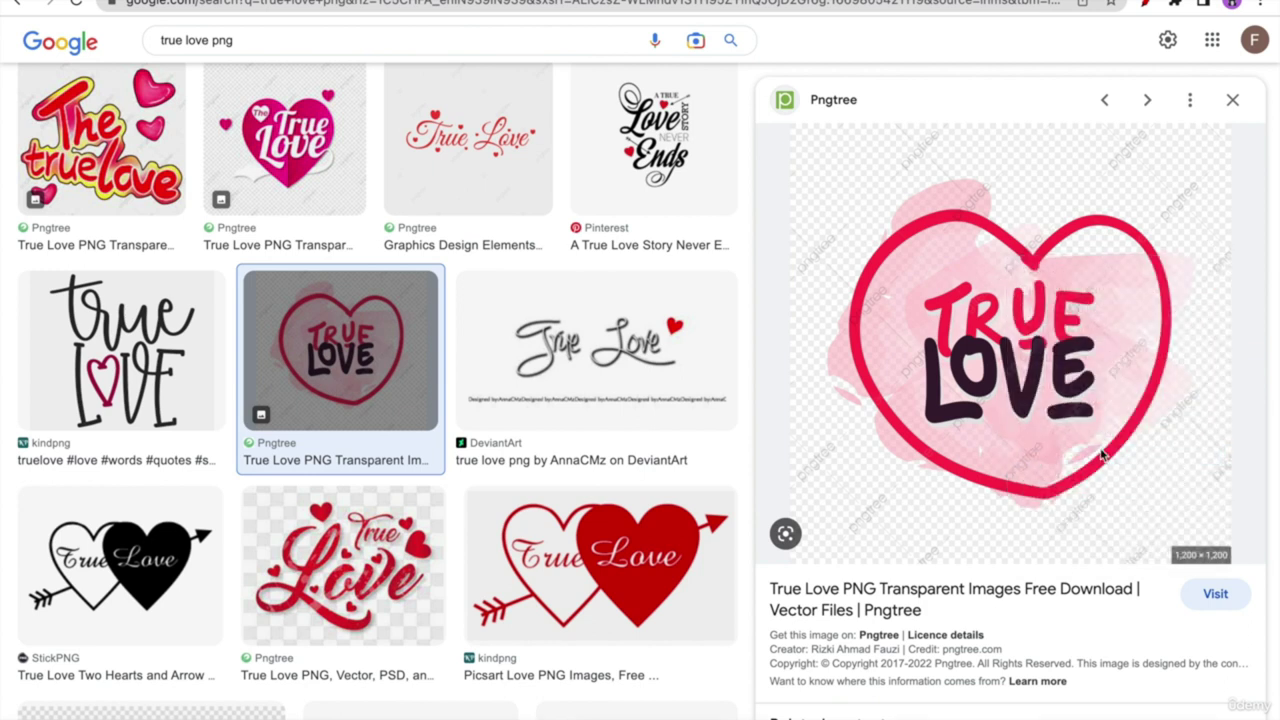
key(Return)
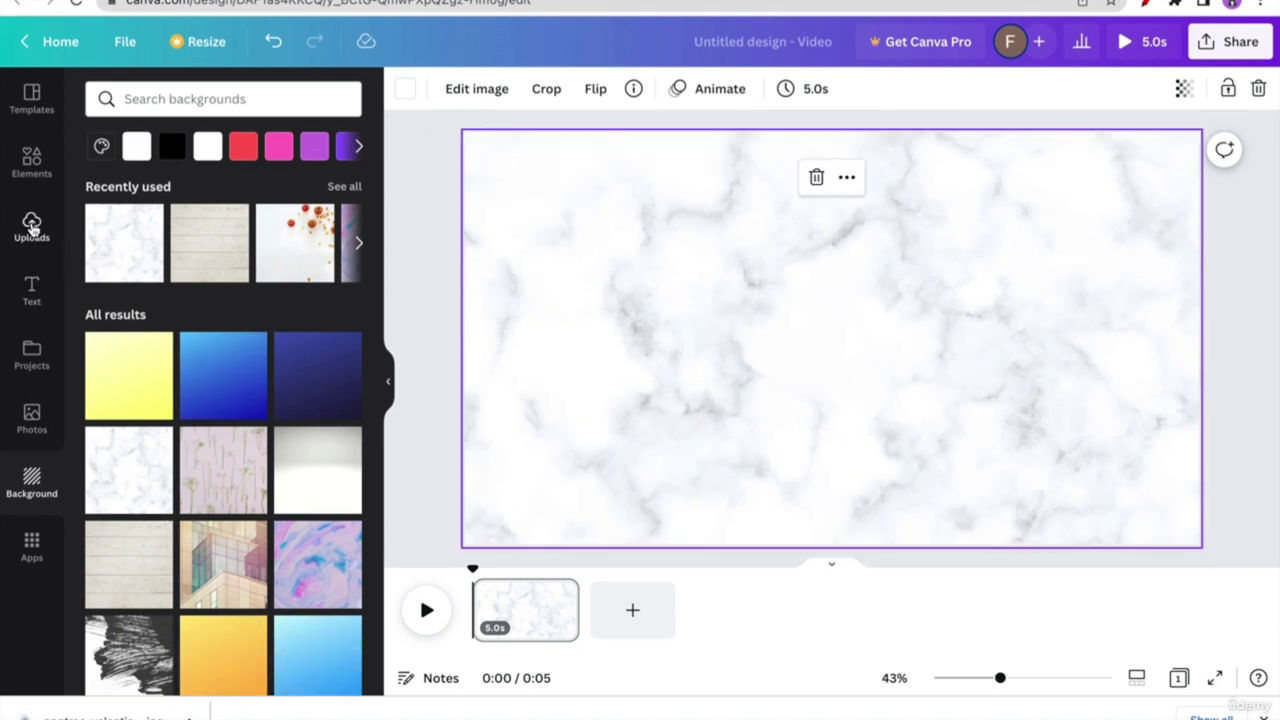
- Add the uploaded Einstein portrait to the Canva video page and place it in the page's lower-right corner
click(31, 228)
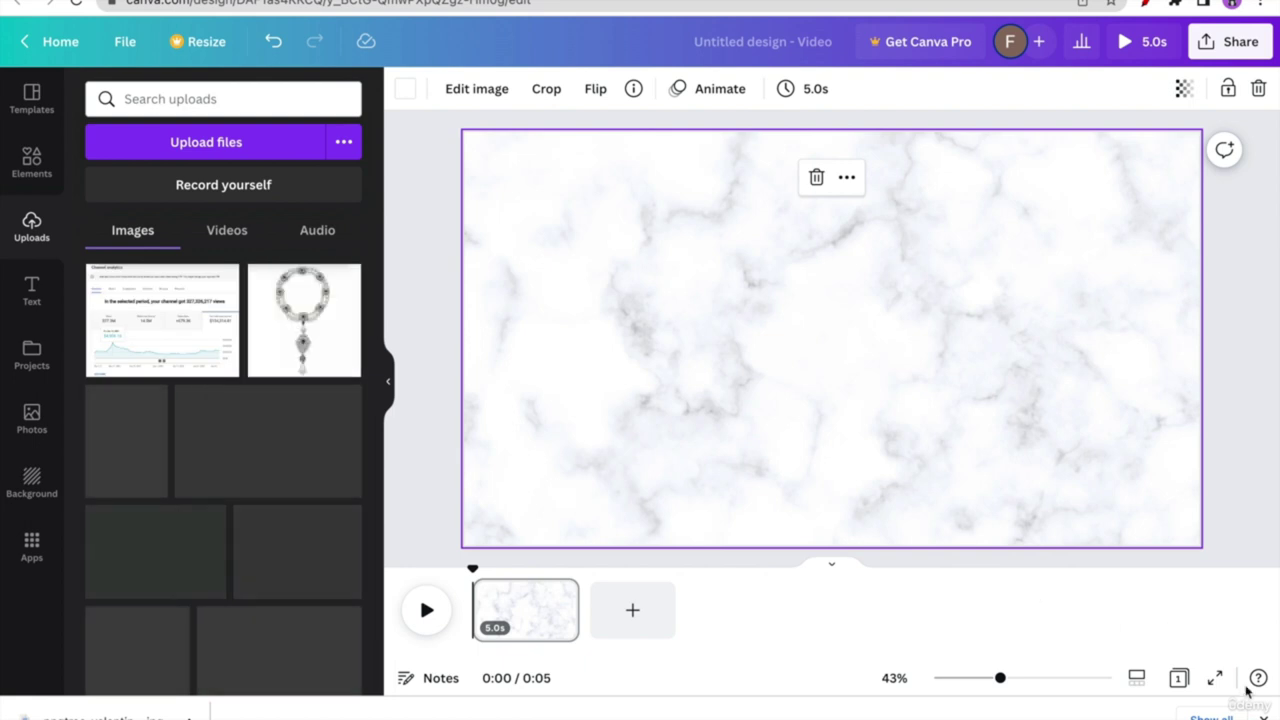
click(1263, 717)
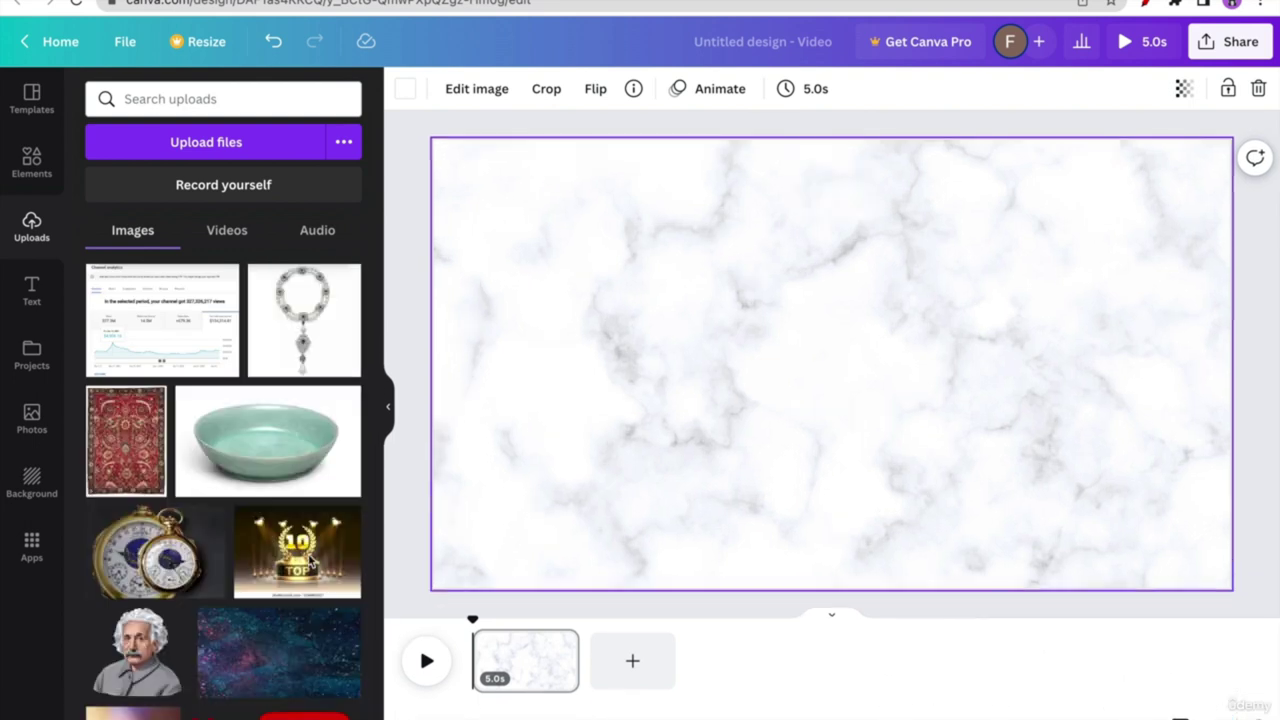
scroll(230, 580, down, 1)
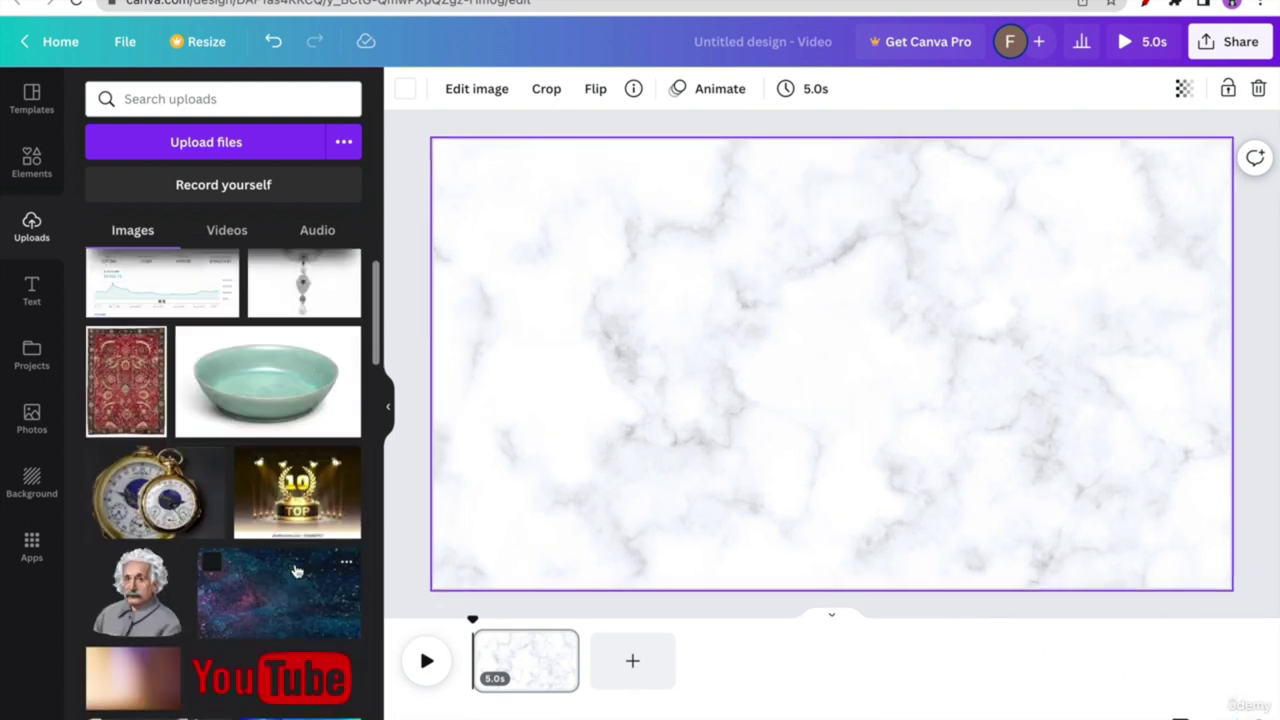
click(140, 607)
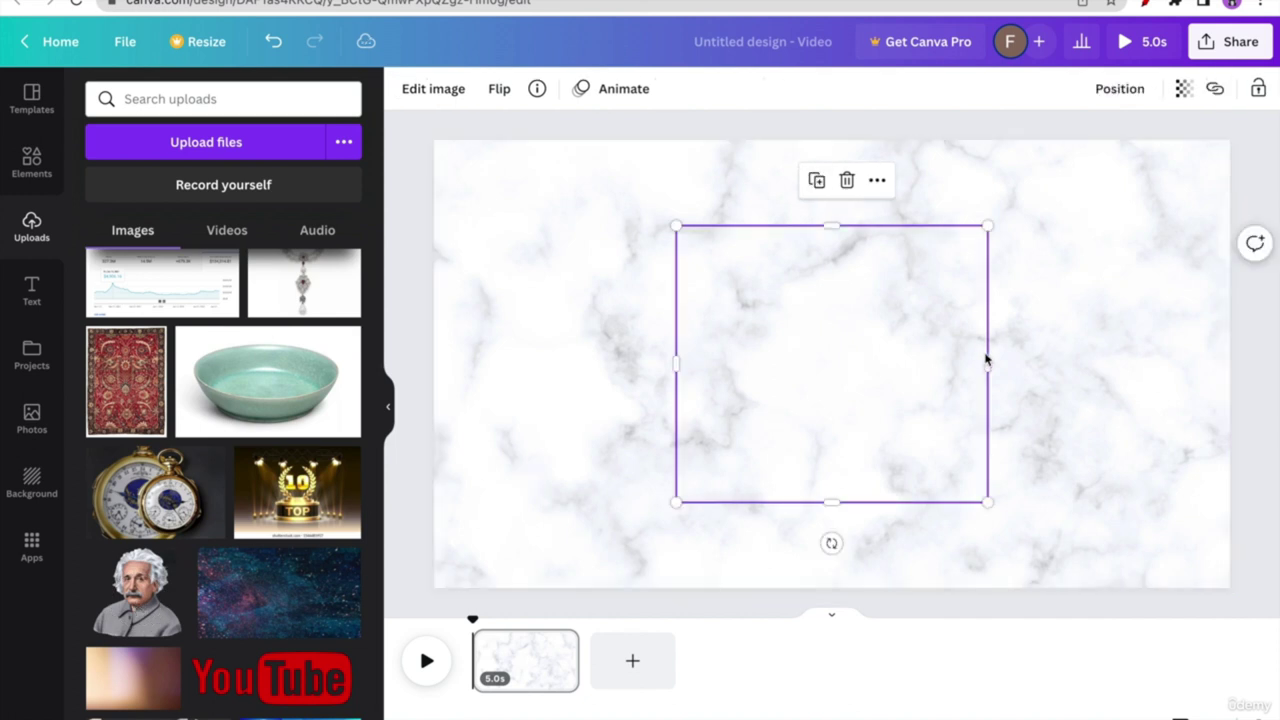
drag(837, 384, 1080, 468)
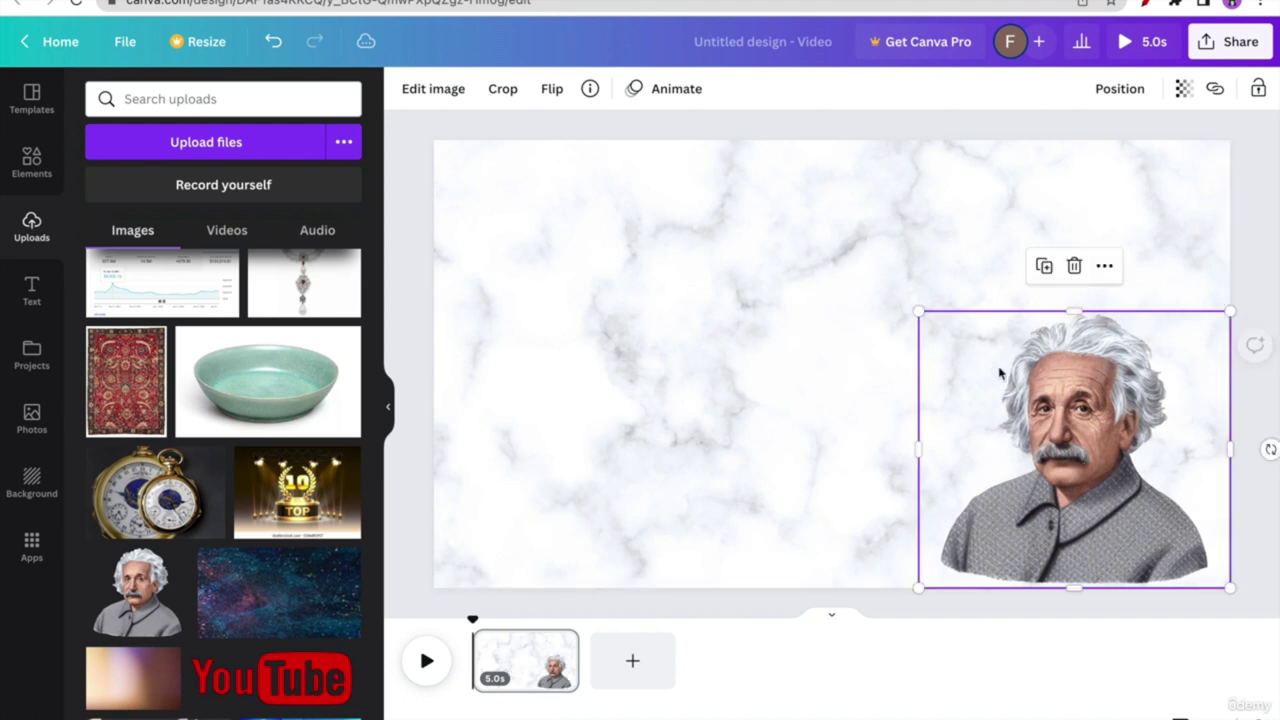
click(700, 316)
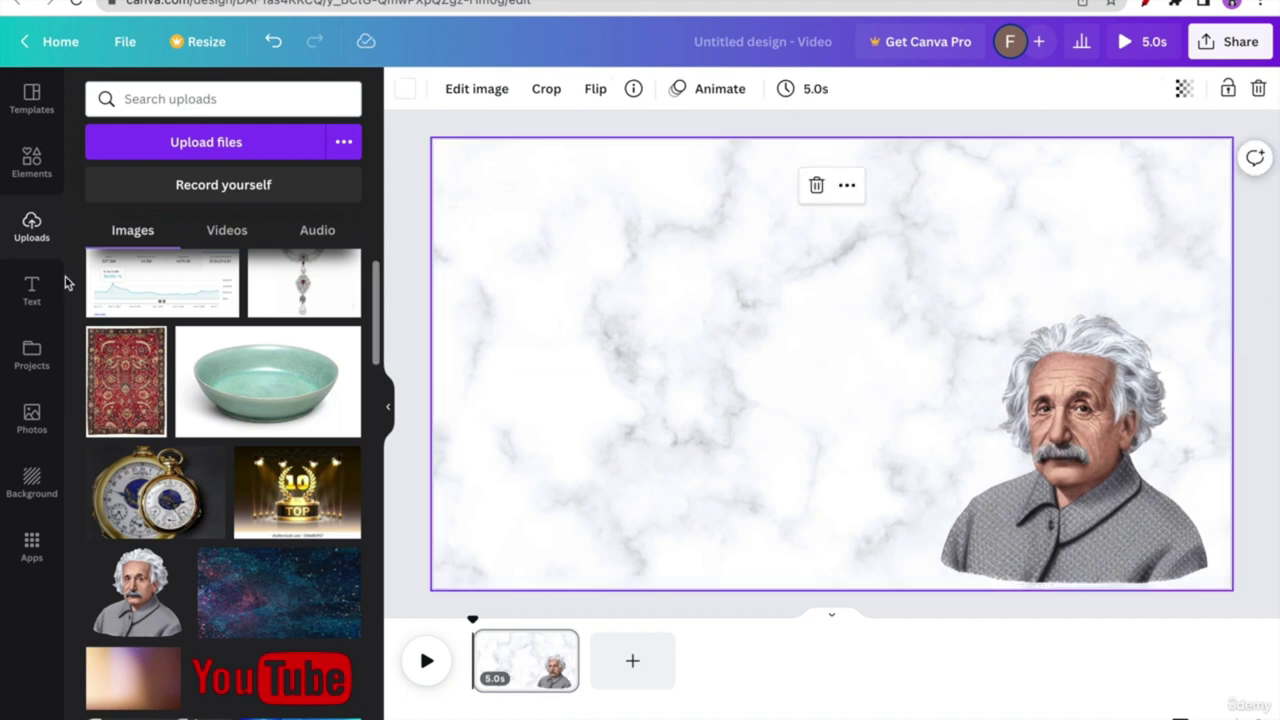
- Add a text box spanning the page width with the story's opening paragraph, starting "He dreamed the dream and in his dream"
click(33, 289)
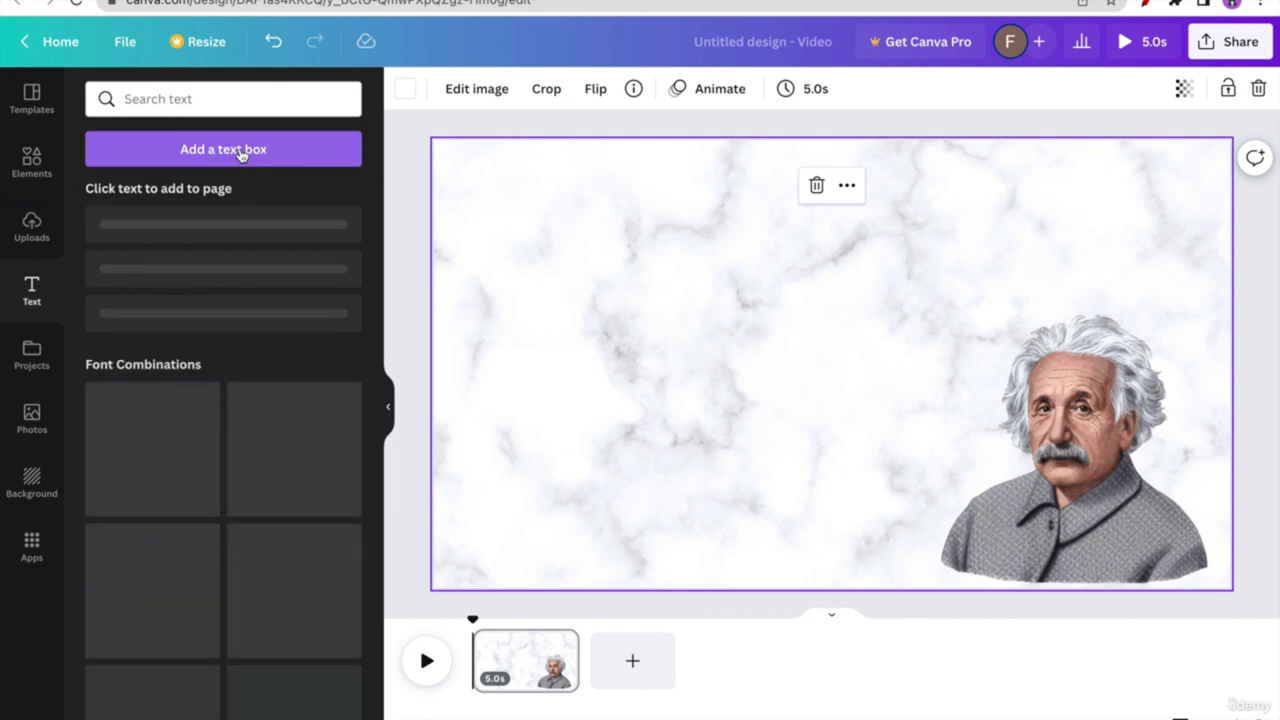
click(241, 155)
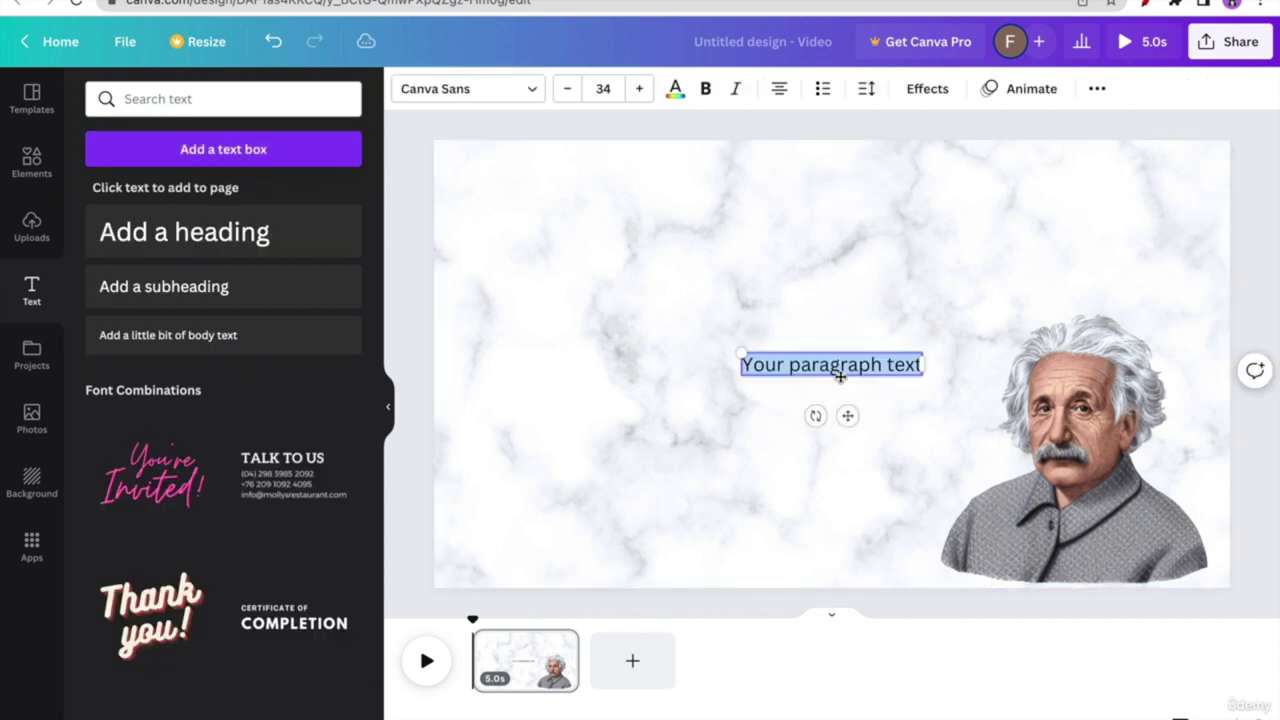
text(He dreamed the dream and in his dream, he saw her as she danced across ocean waves, drifting sedately over summer fields, and chasing dandelion fluff and hummingbirds’ songs amongst the starlight morning glories.)
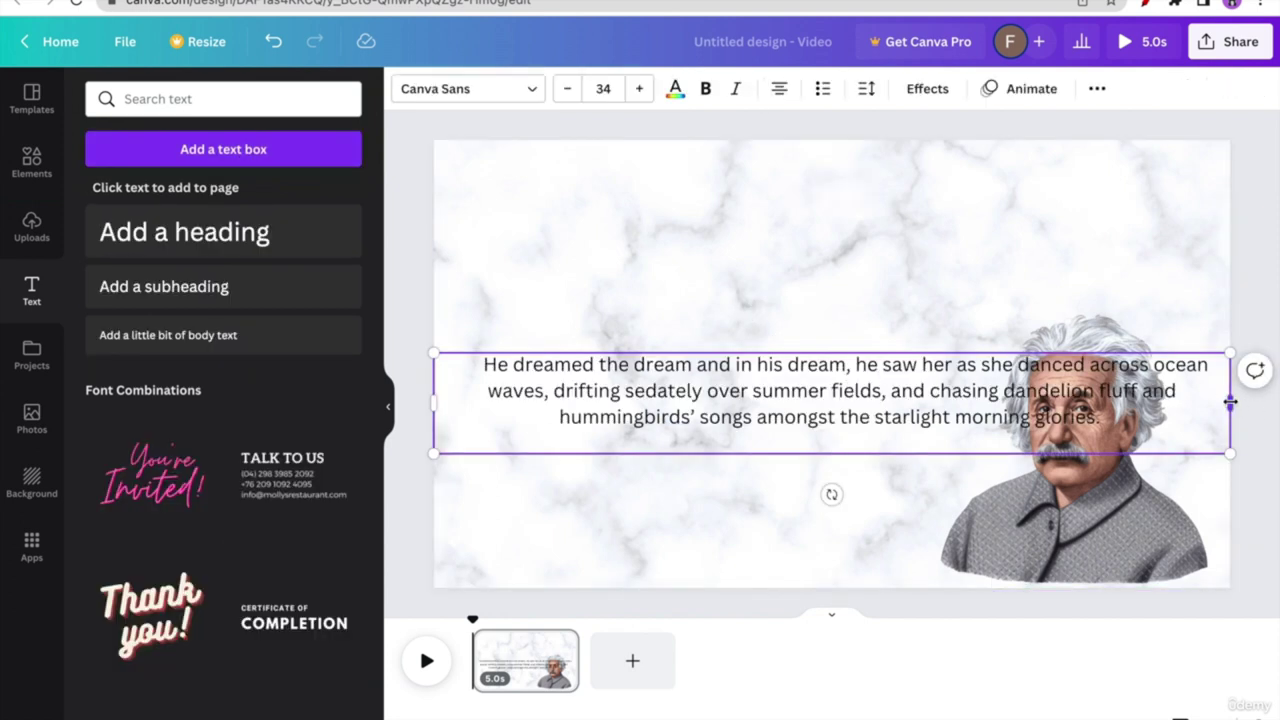
click(1228, 410)
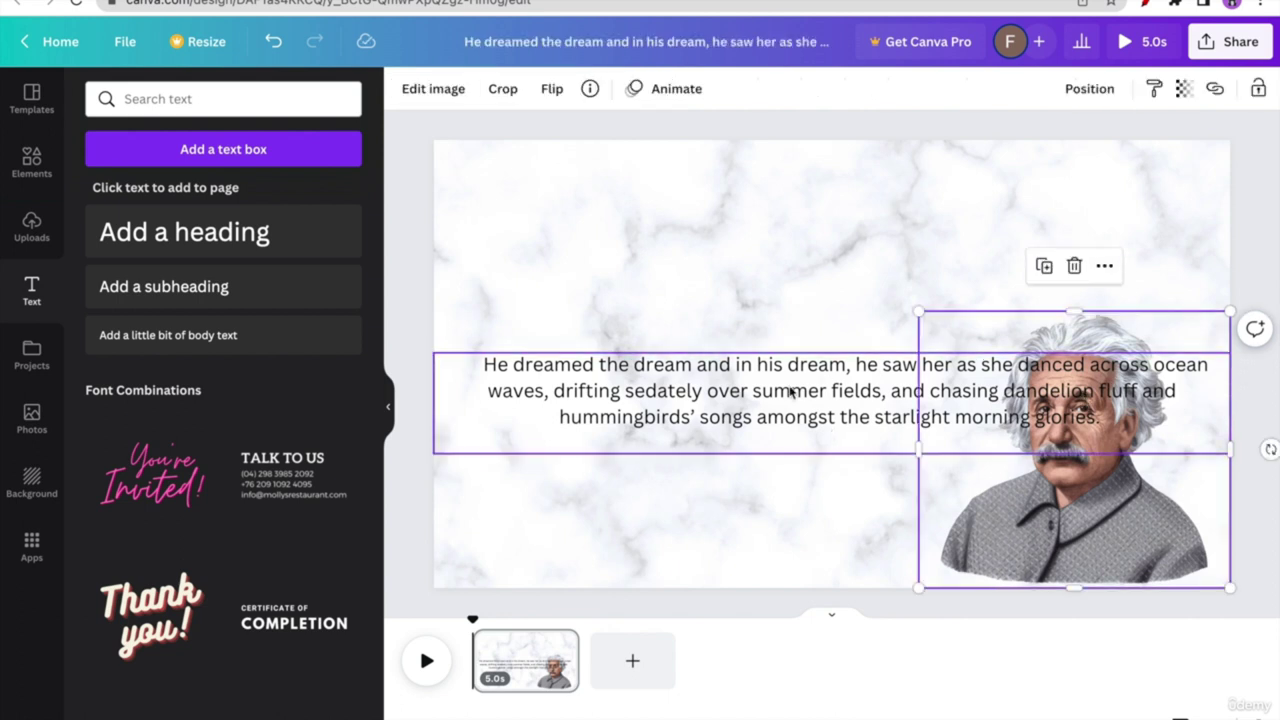
- Narrow the story text box to the left half of the page and move it up beside the Einstein portrait
click(785, 395)
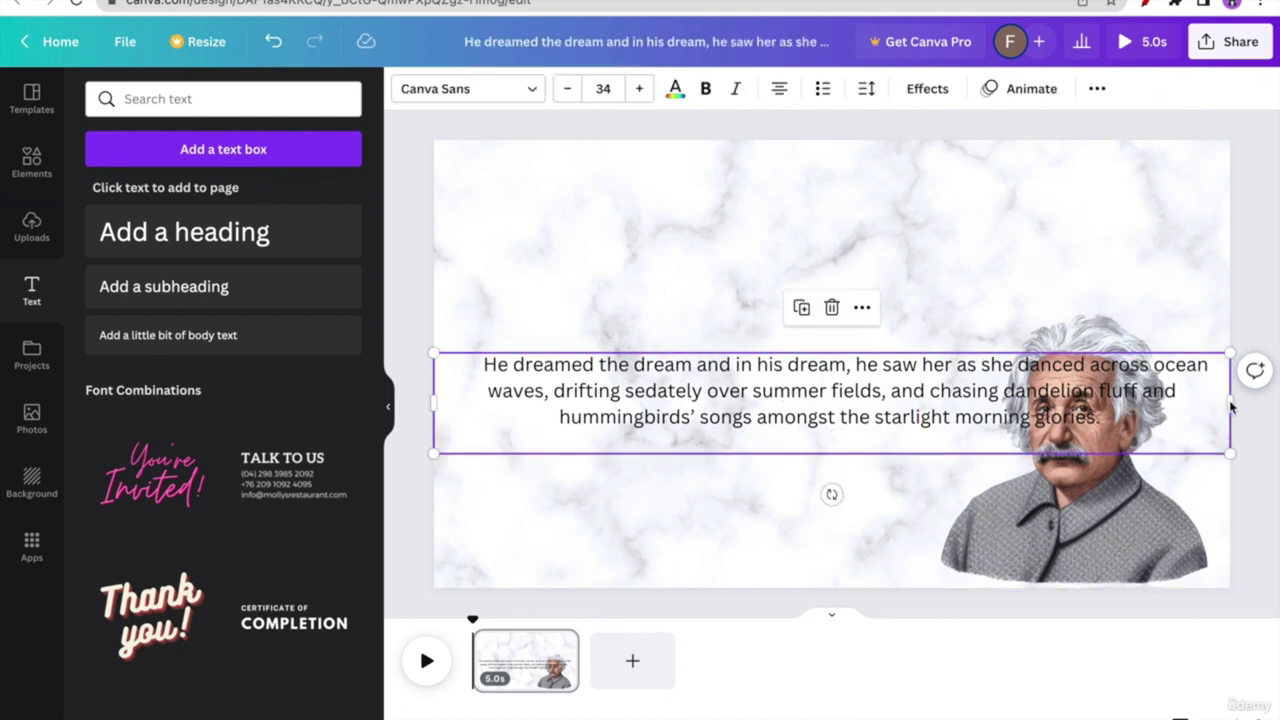
drag(1229, 401, 830, 416)
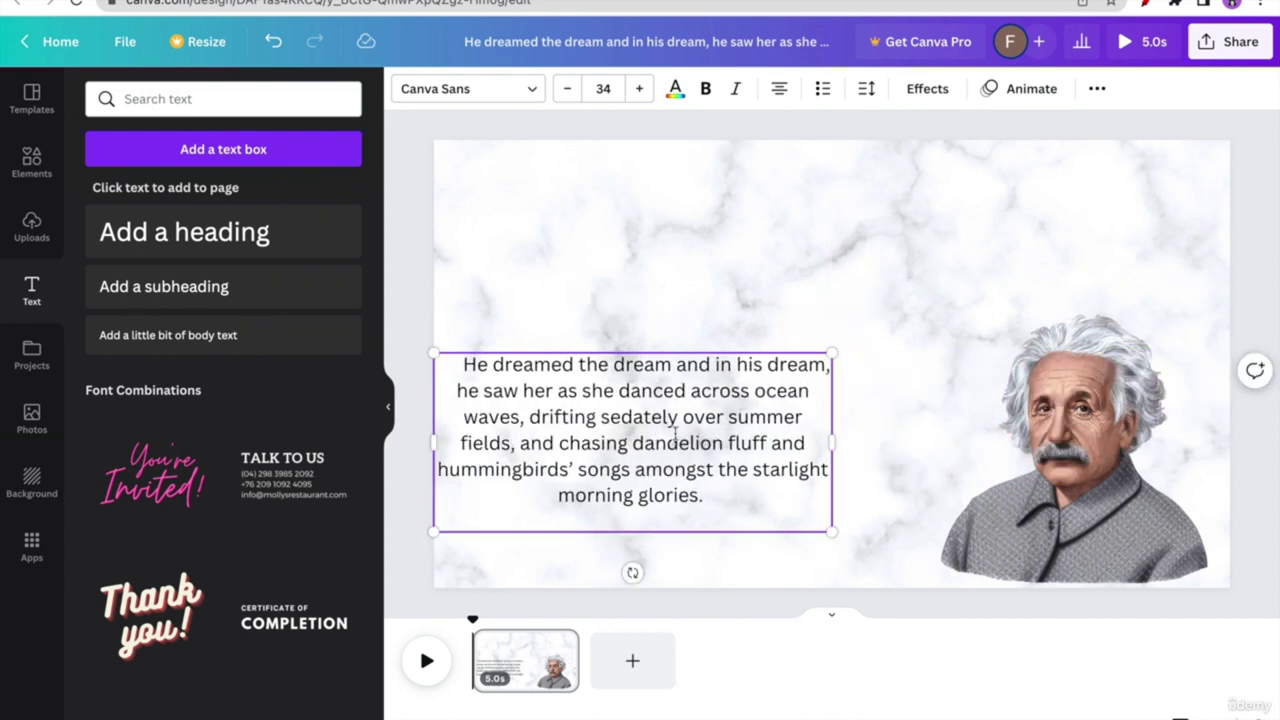
drag(675, 352, 678, 215)
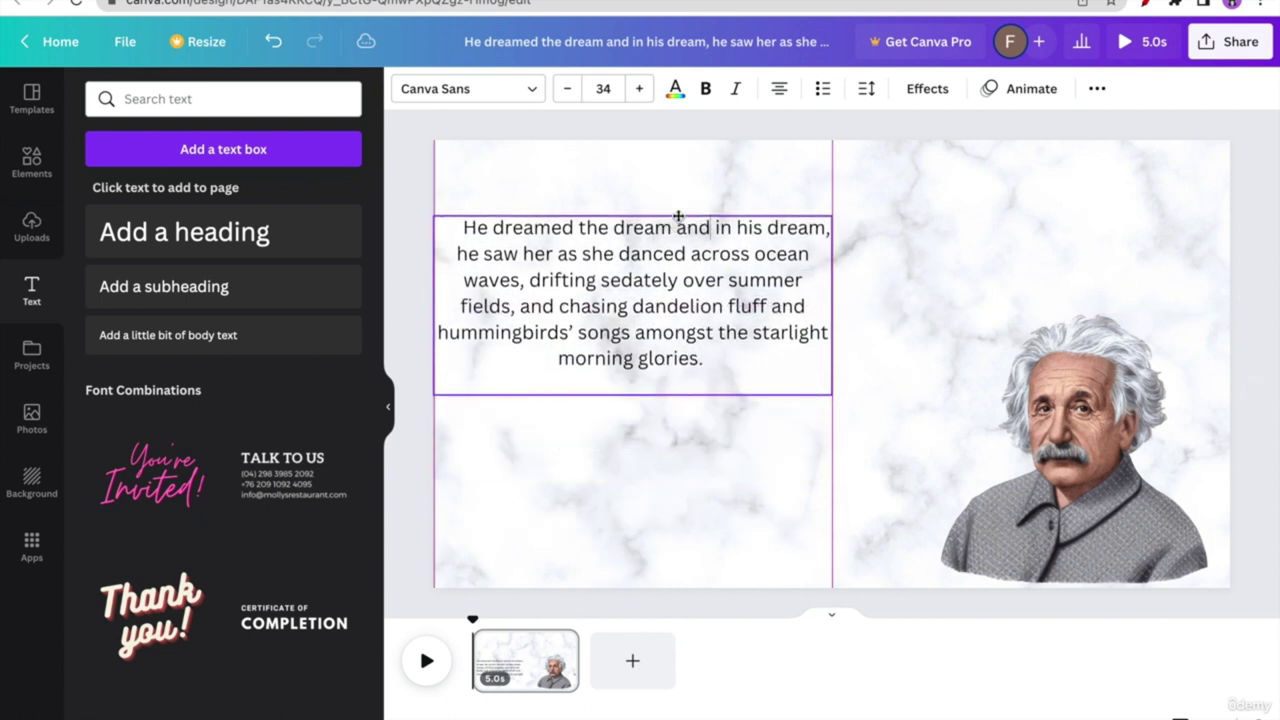
- Set the story paragraph's font size to 44 and widen its text box to fill more of the space before the portrait
double_click(659, 316)
click(641, 91)
click(641, 91)
click(641, 91)
click(641, 91)
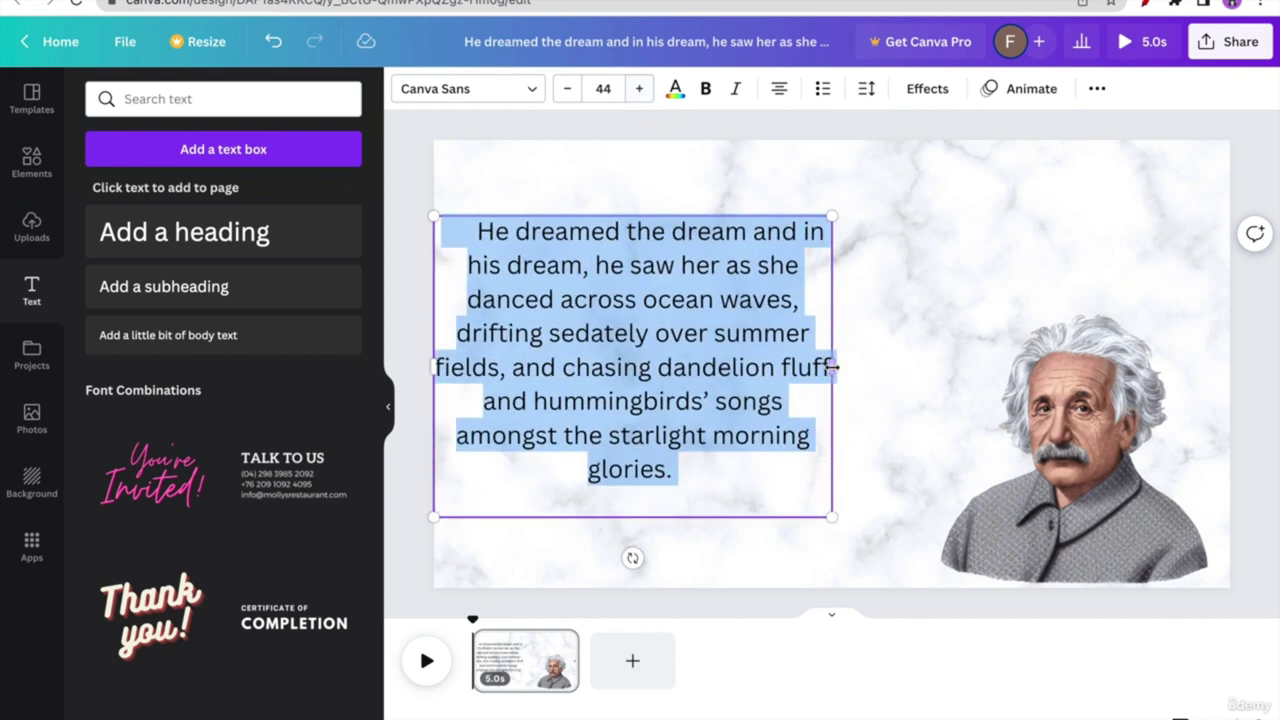
drag(833, 367, 902, 367)
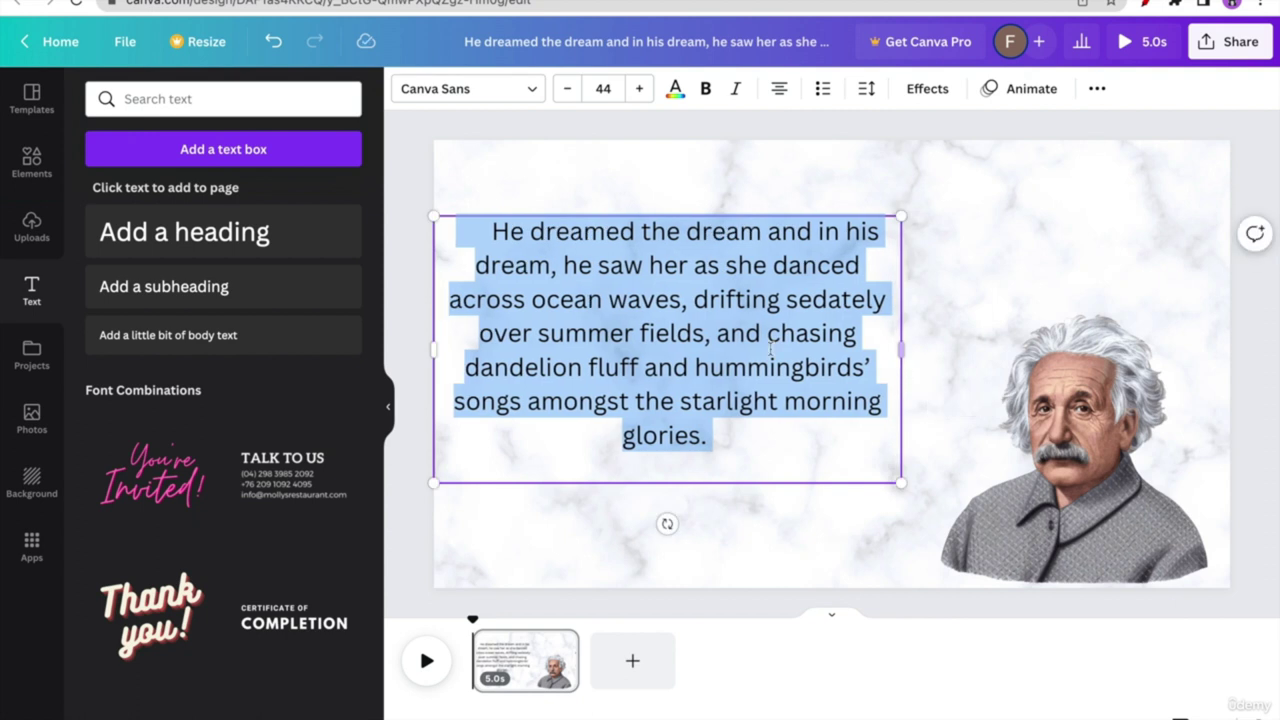
click(741, 341)
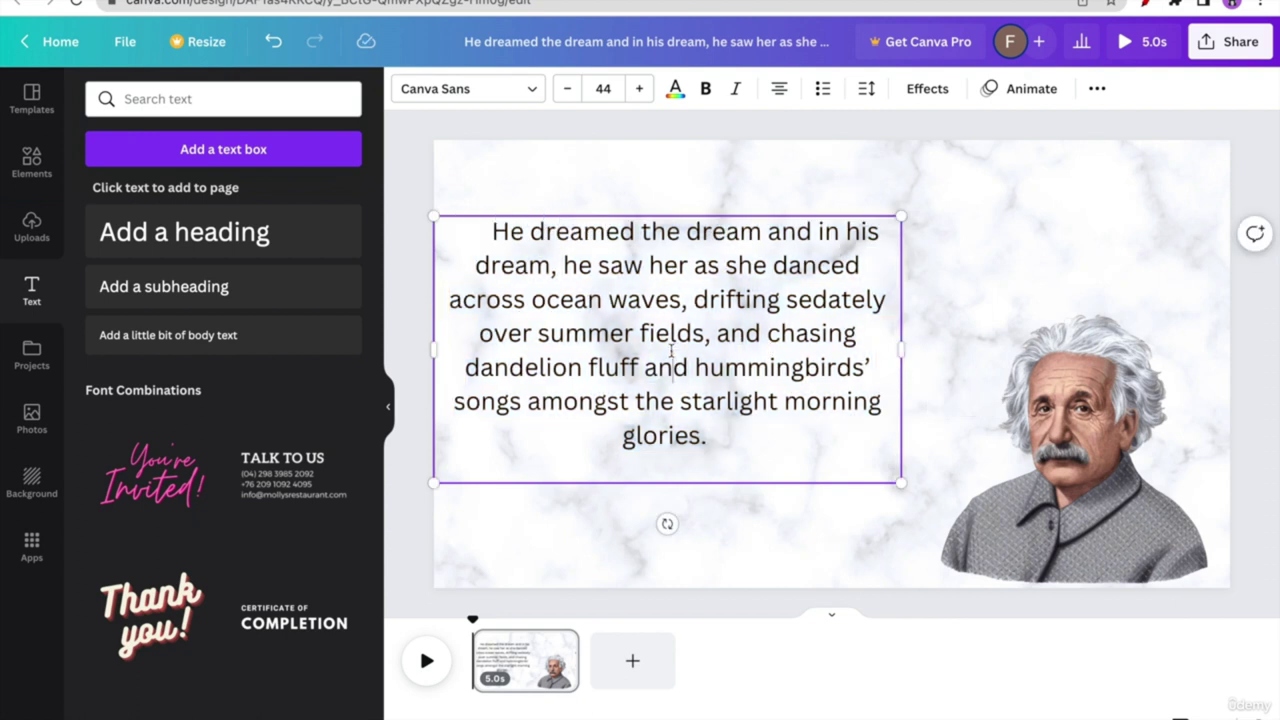
- Apply the Typewriter text animation to the story paragraph
triple_click(728, 368)
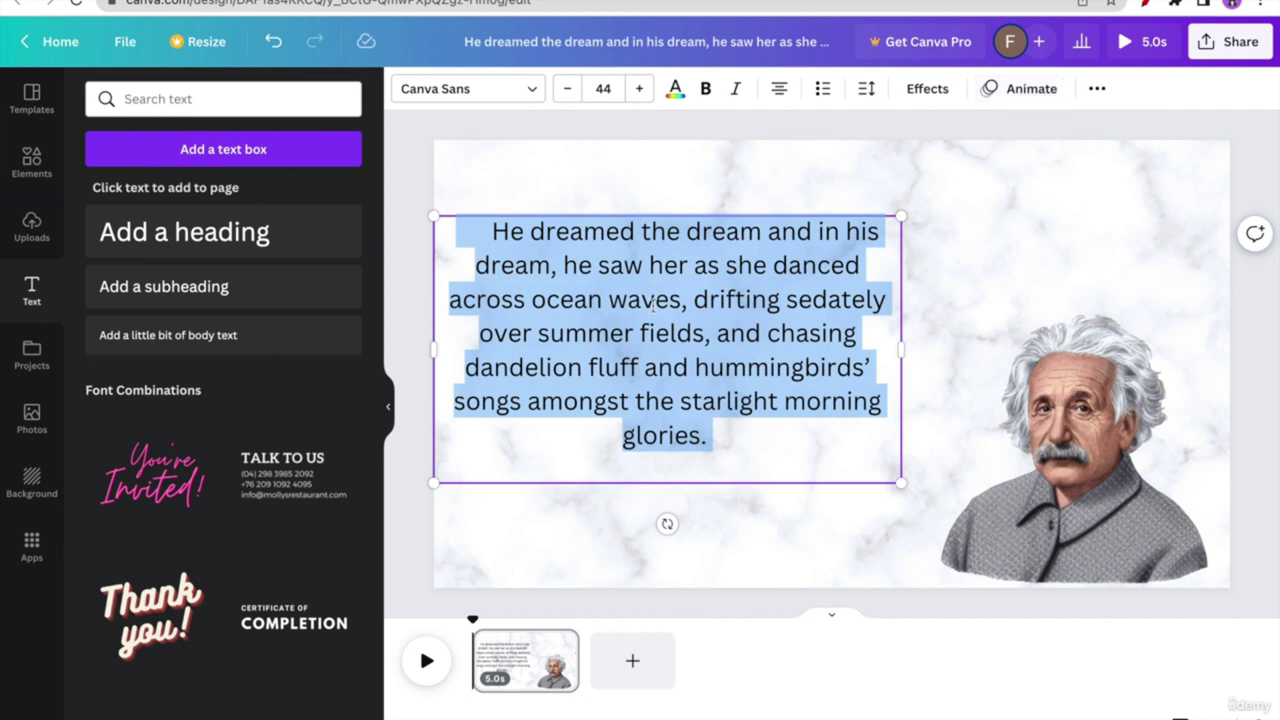
click(1025, 92)
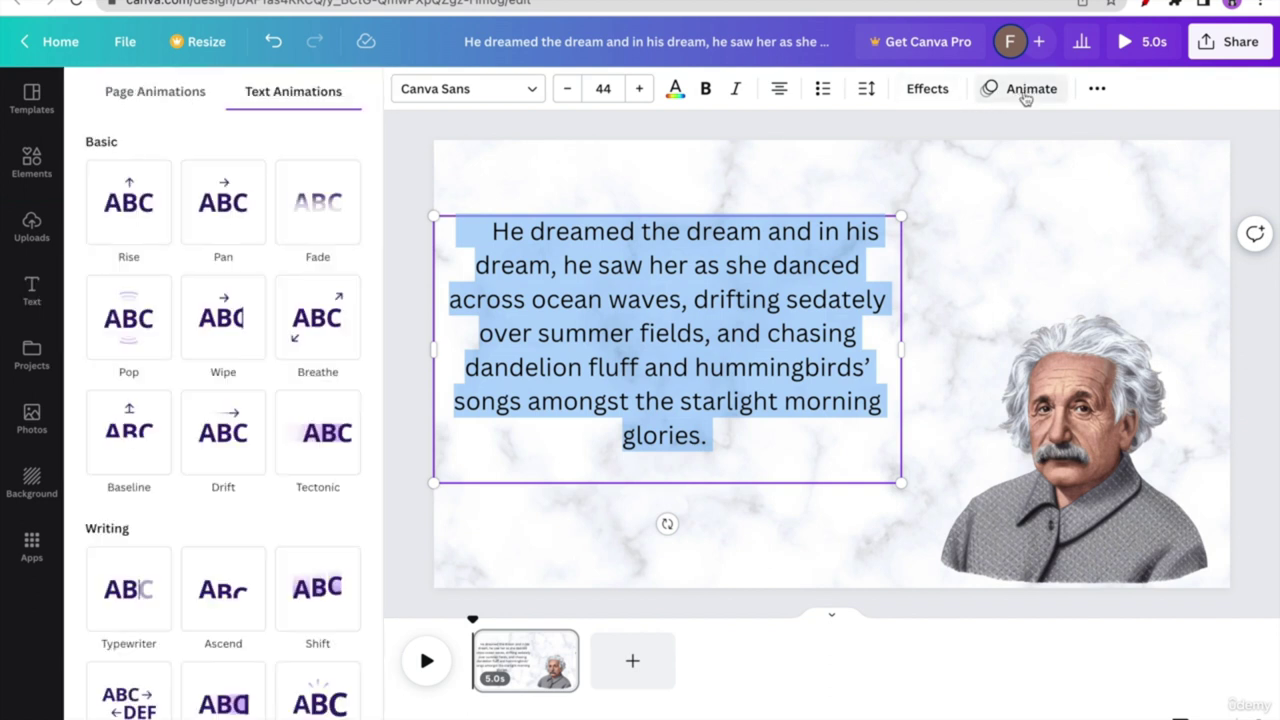
click(130, 598)
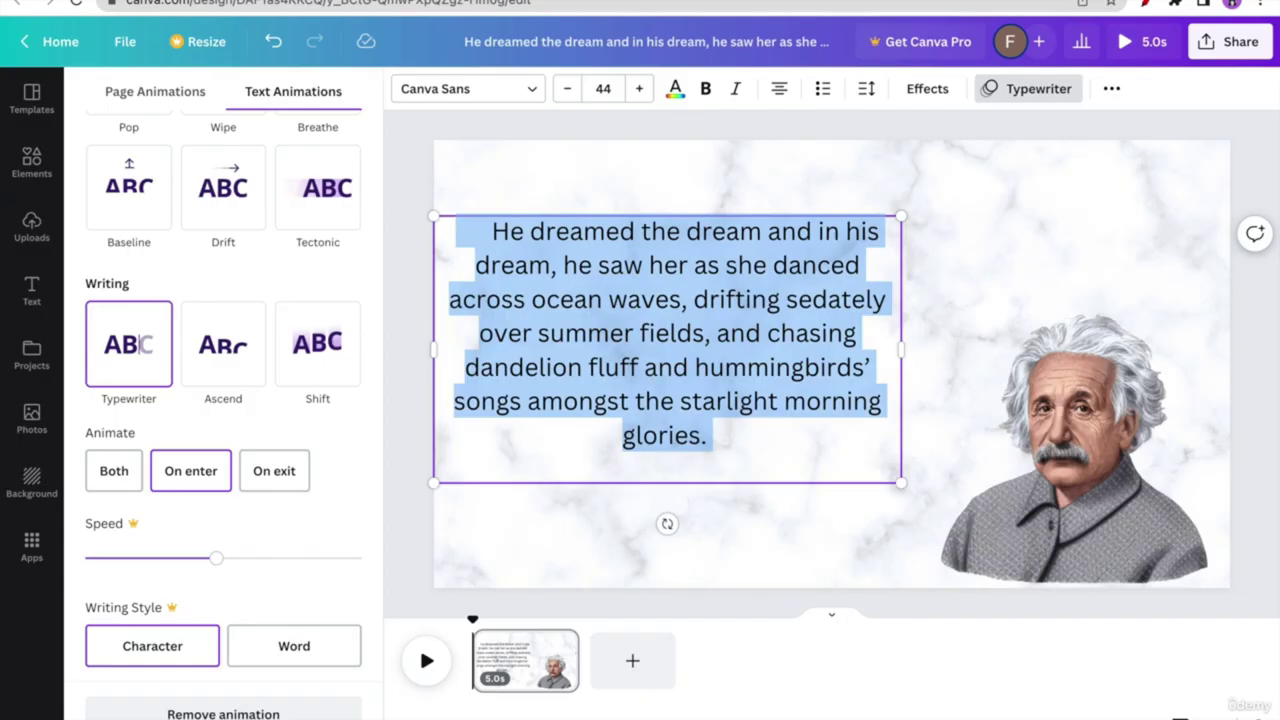
- Extend the page's duration to 17.0 s in the video timeline and glance over the source story
drag(590, 662, 862, 632)
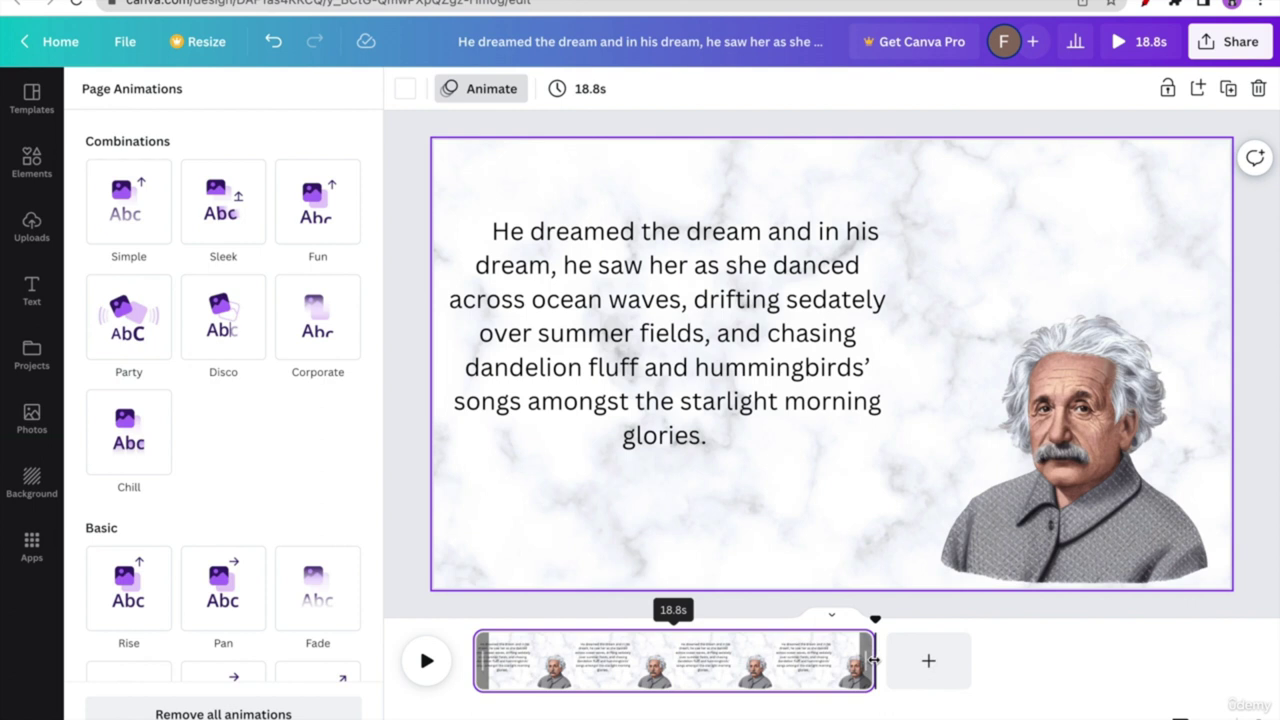
drag(866, 660, 826, 660)
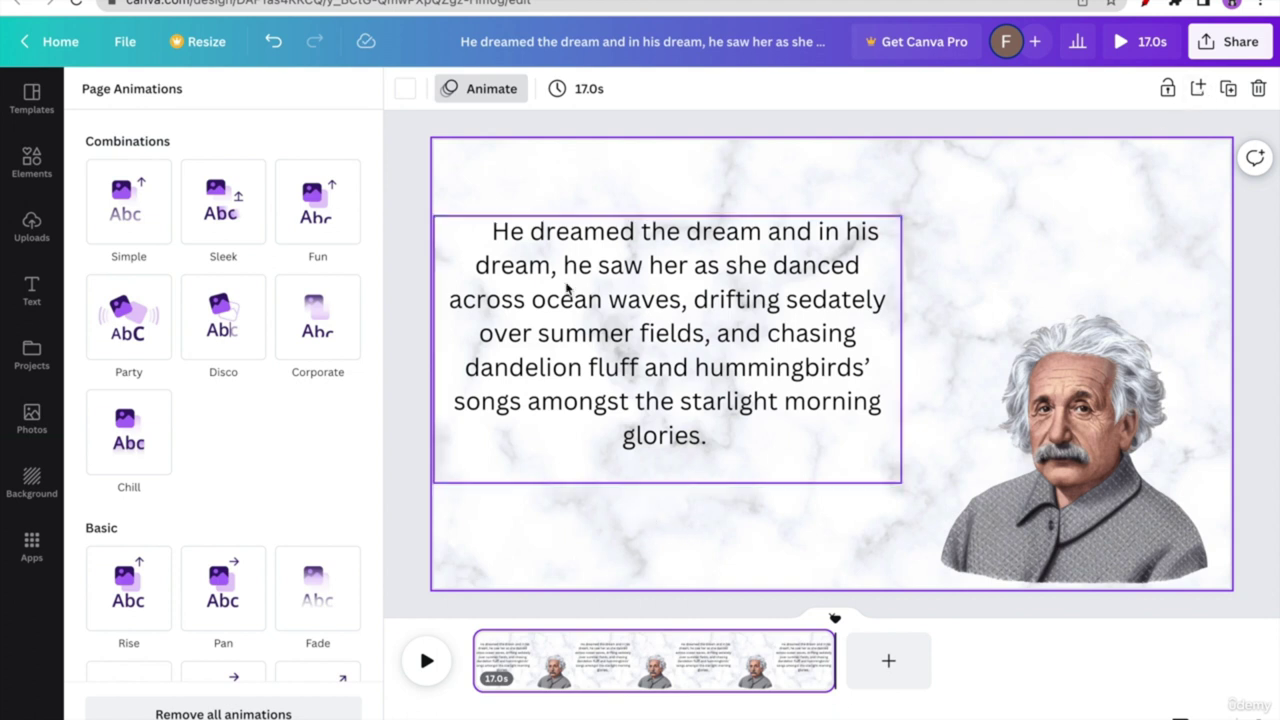
key(ctrl+tab)
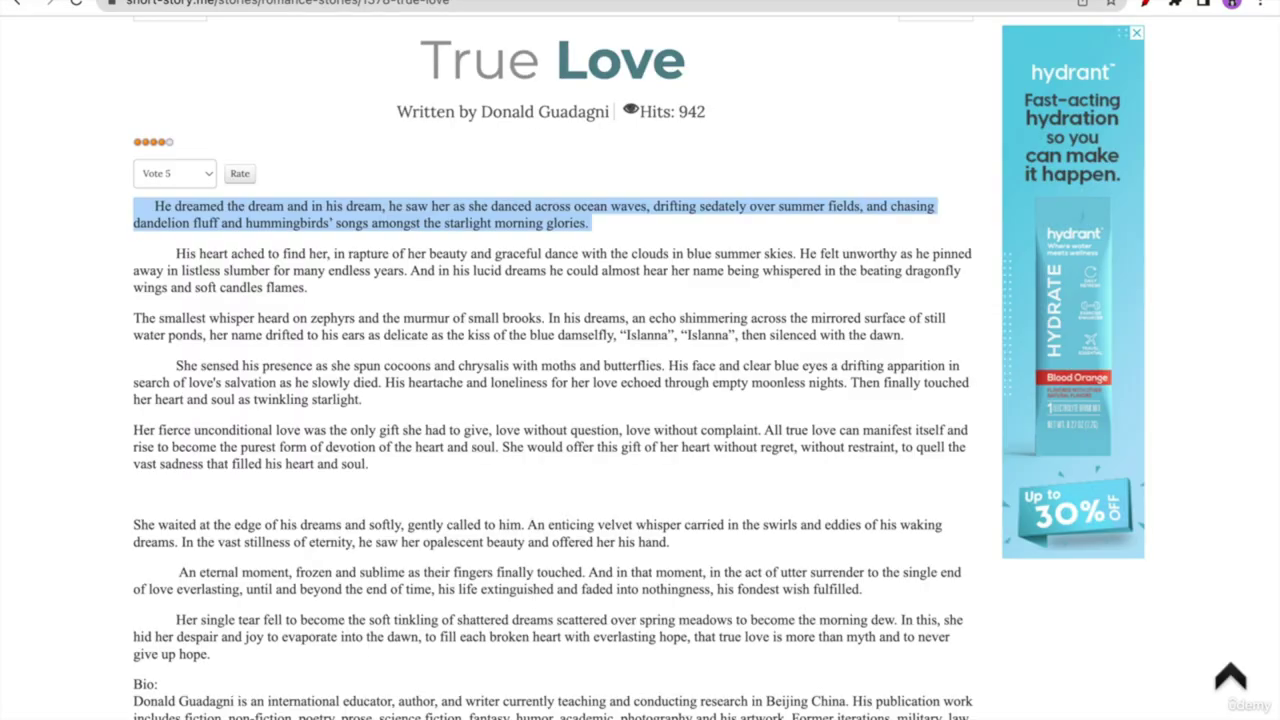
key(ctrl+shift+tab)
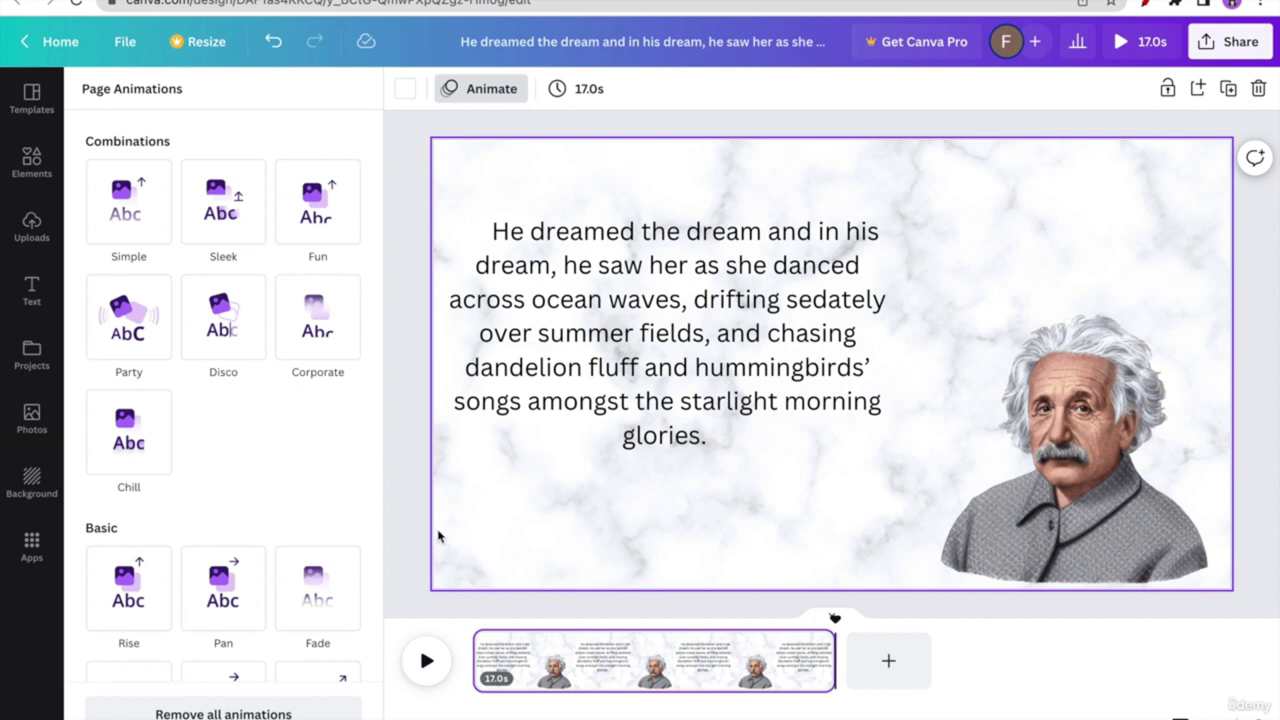
- Download the Canva page as an MP4 video
click(1223, 53)
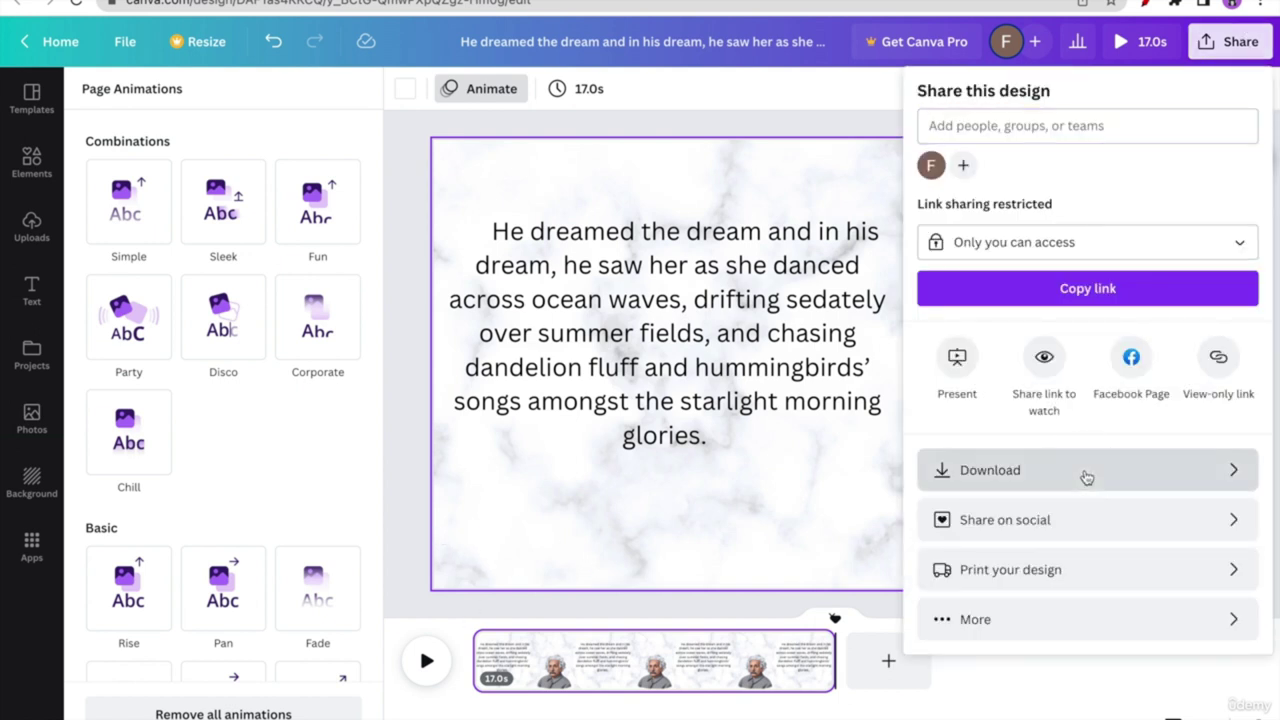
click(1085, 470)
click(1122, 251)
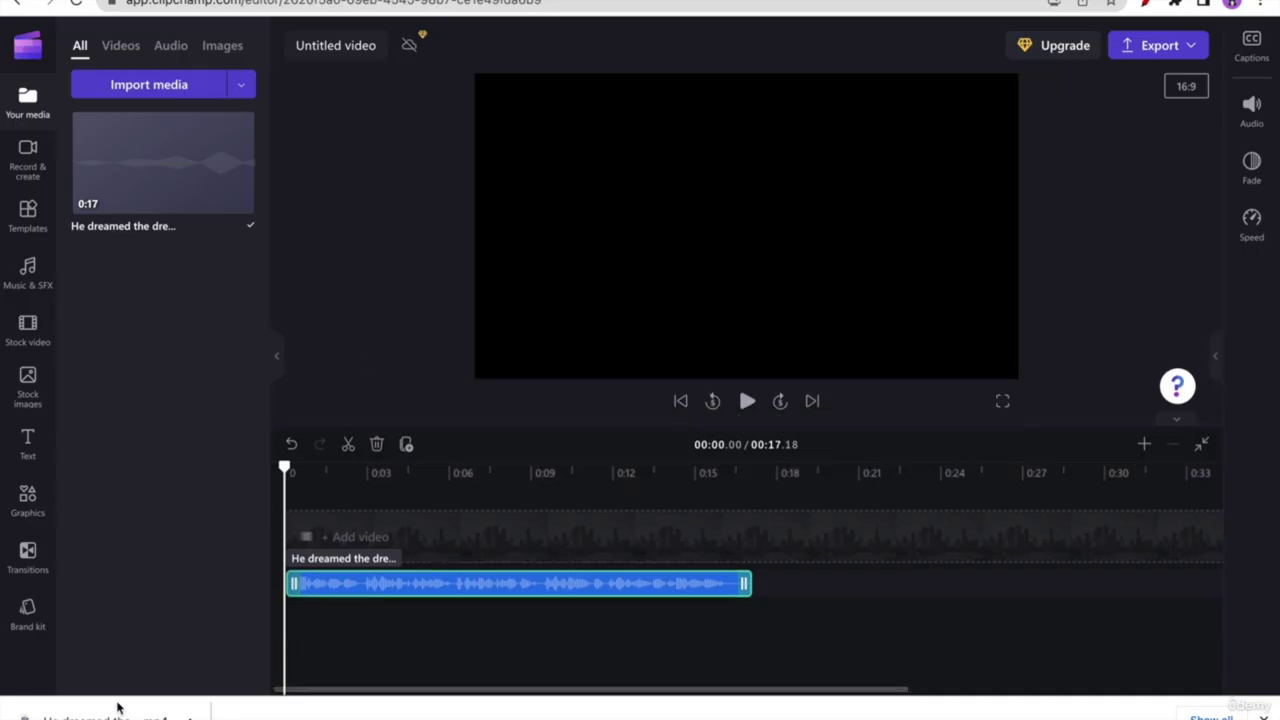
- Import the downloaded MP4 into the Clipchamp project and add it to the timeline above the voiceover, starting at 0
drag(100, 712, 168, 334)
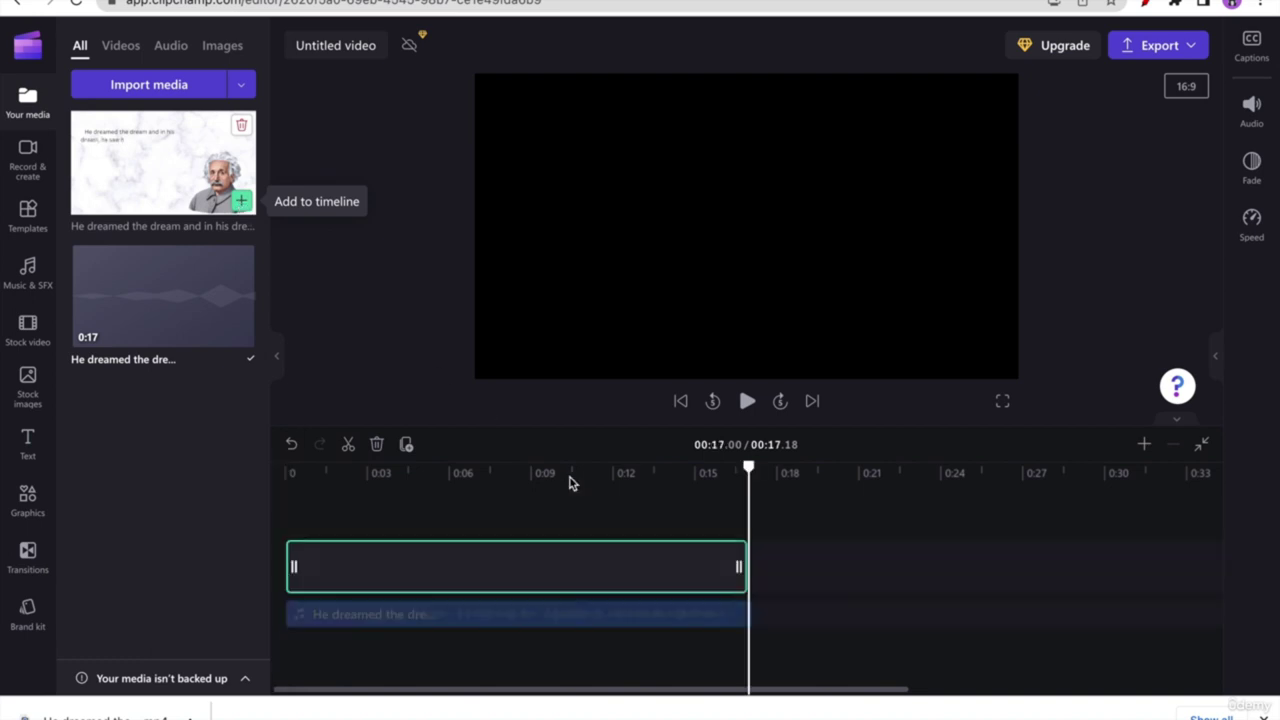
- Play the combined video and voiceover from the start to check that the typed text matches the narration
click(749, 467)
drag(749, 467, 249, 506)
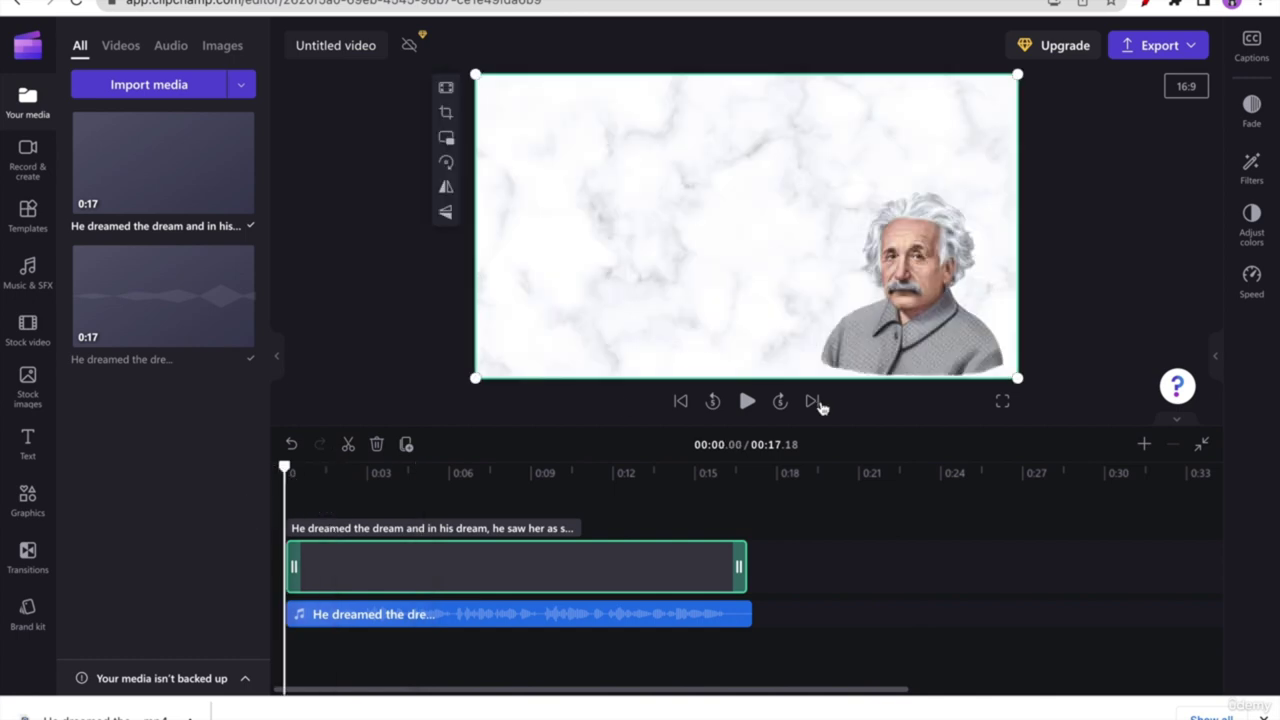
click(748, 401)
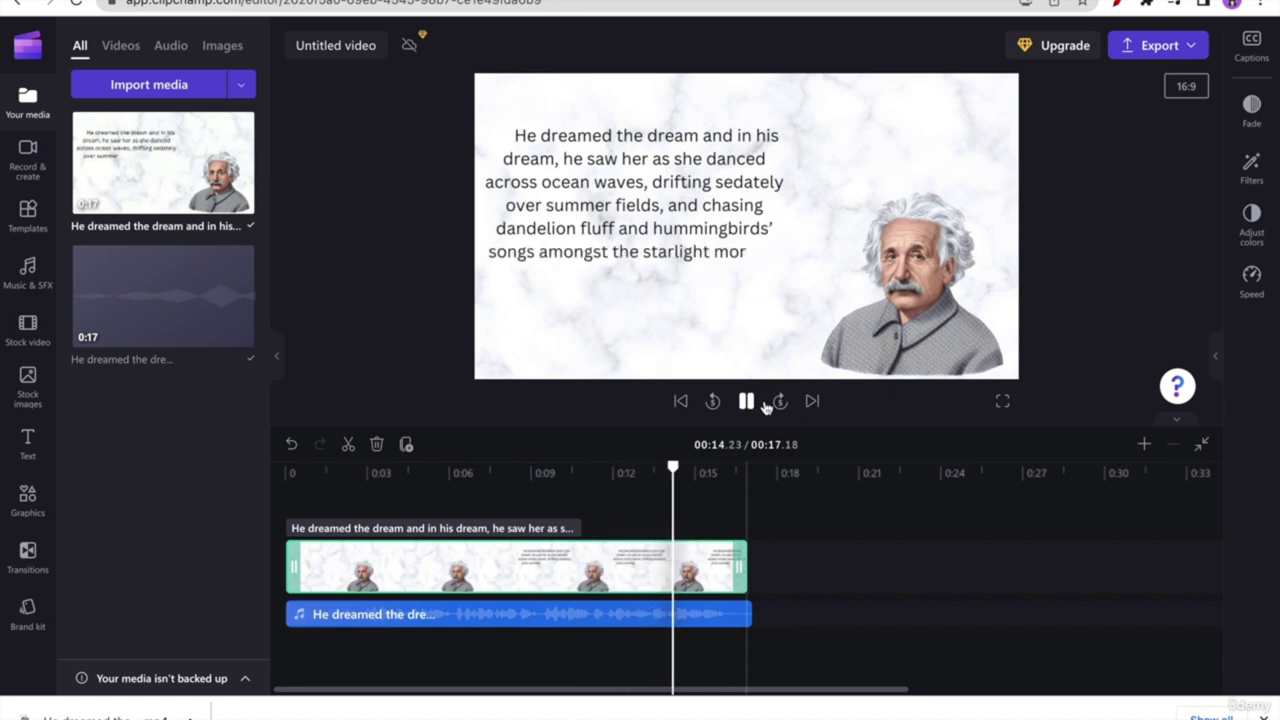
click(746, 401)
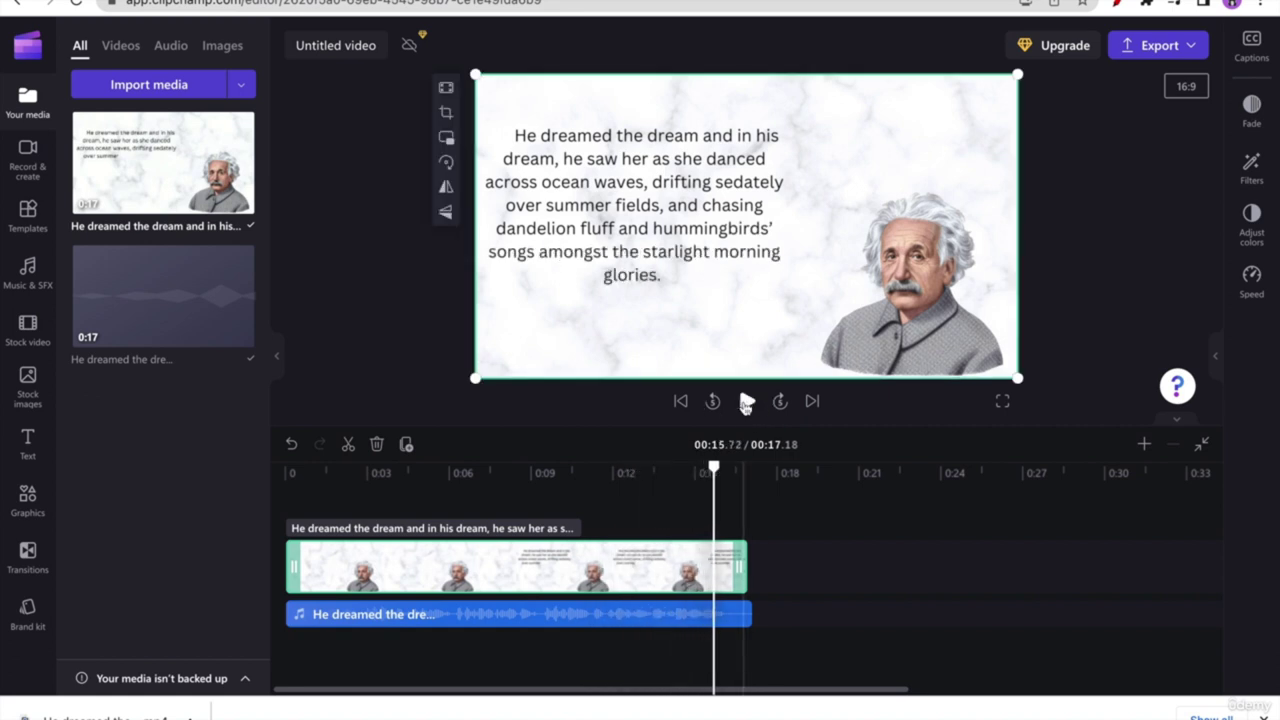